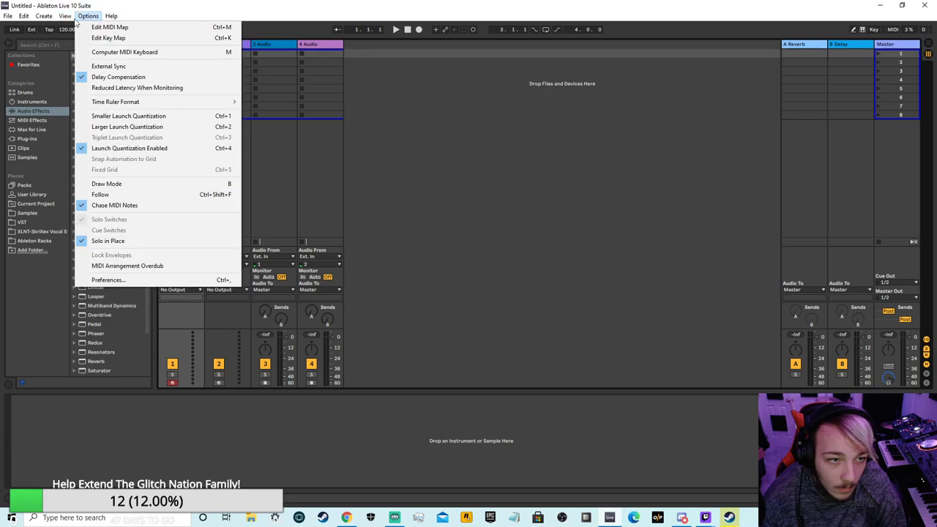
- Change the audio driver type to MME/DirectX in the preferences and close them
mouse_move(88, 15)
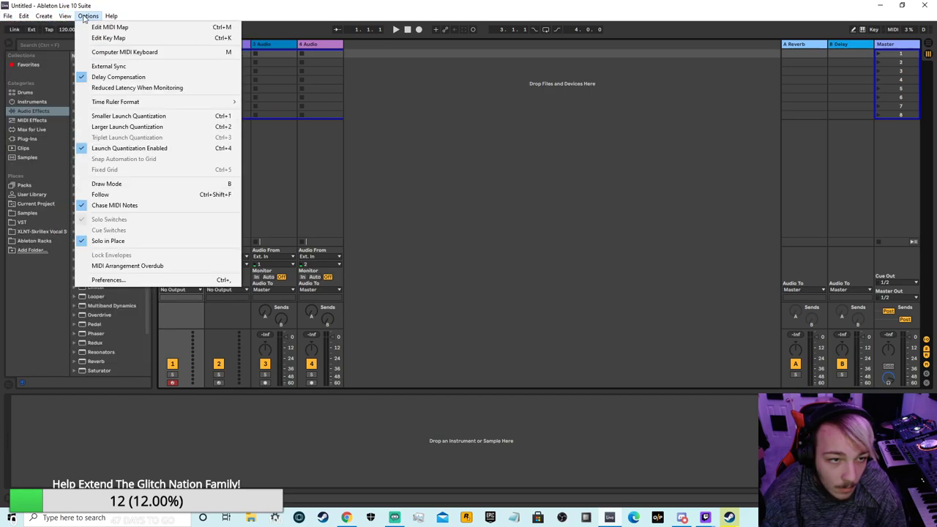
left_click(125, 280)
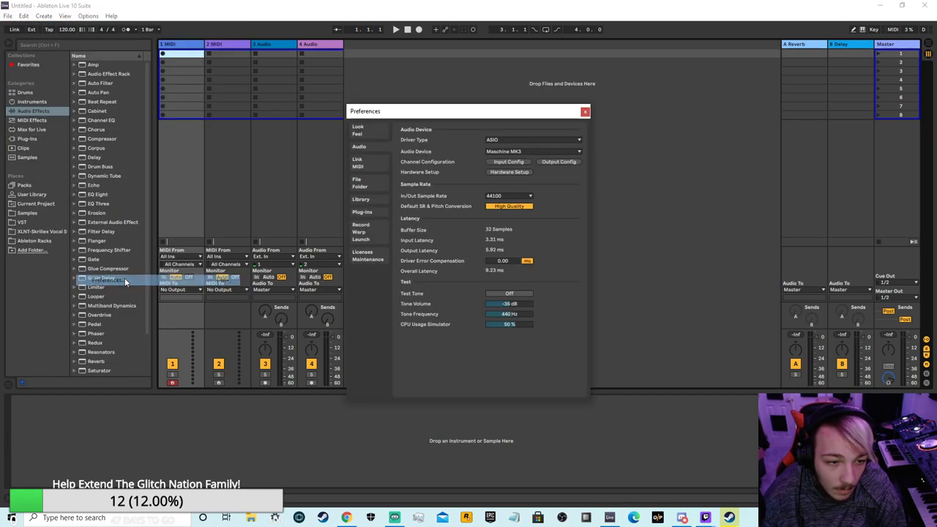
left_click(517, 137)
left_click(511, 157)
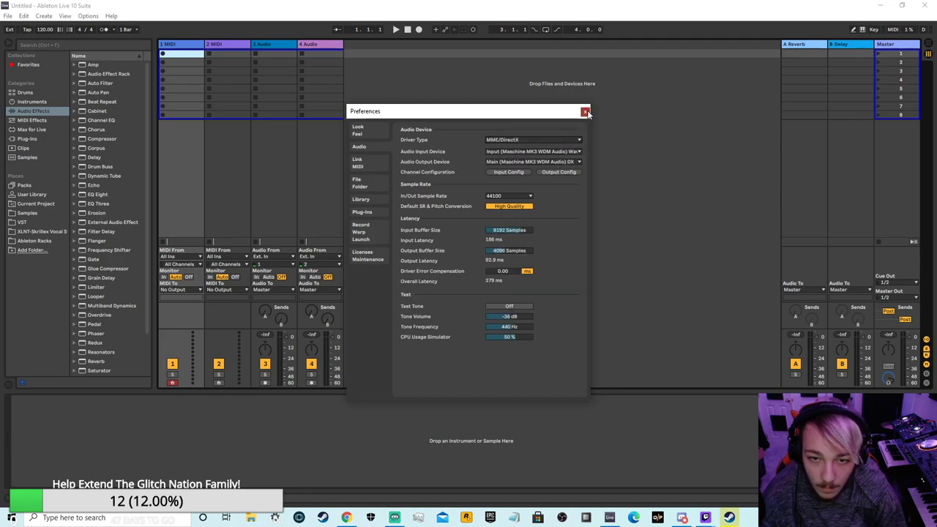
left_click(584, 111)
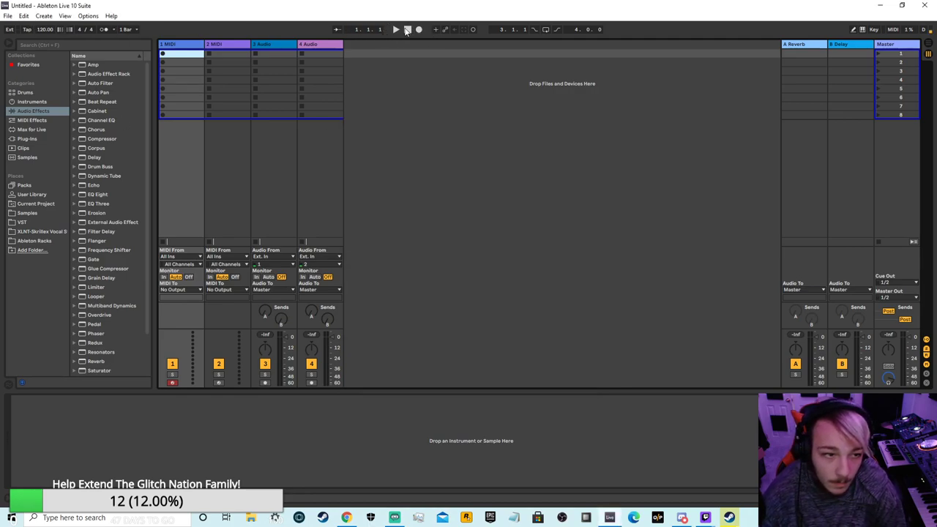
- Add a Drum Rack on a new MIDI track after the 4 Audio track
left_click(305, 46)
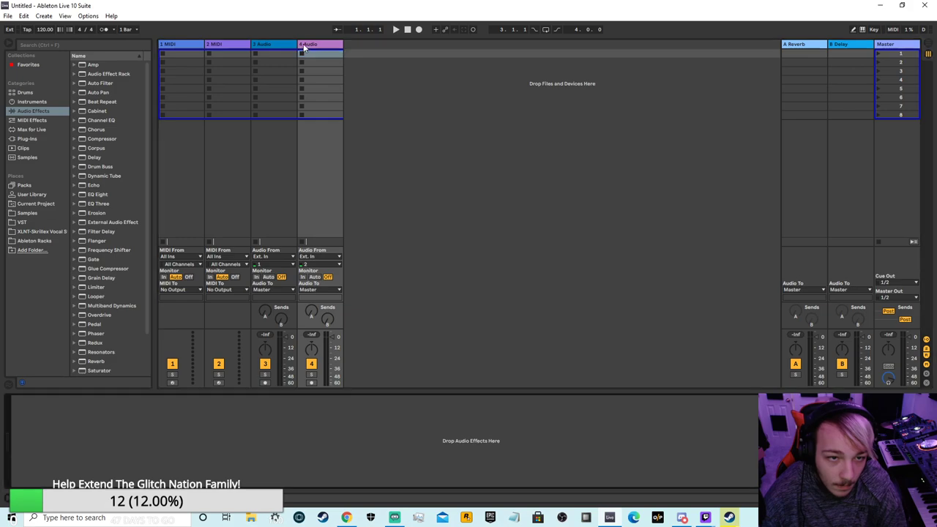
left_click(322, 44)
left_click(44, 112)
left_click(35, 102)
left_click(27, 94)
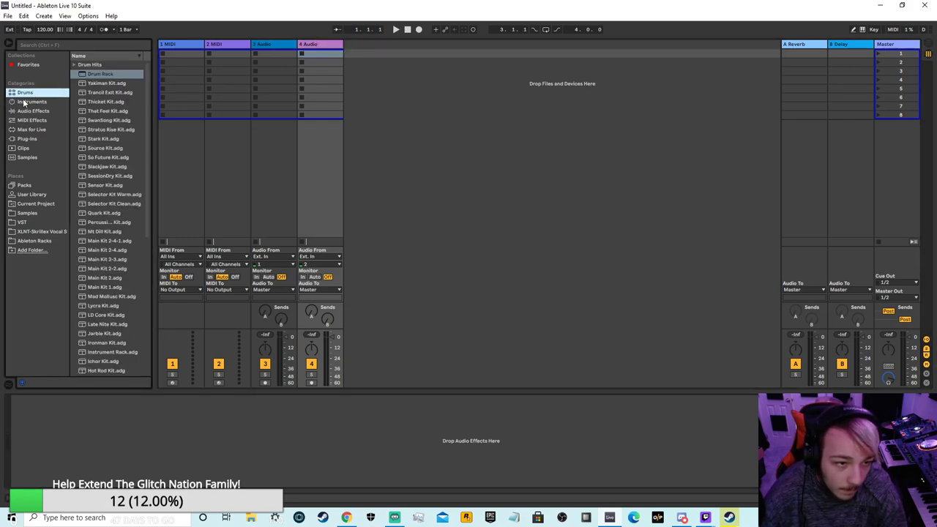
left_click(95, 74)
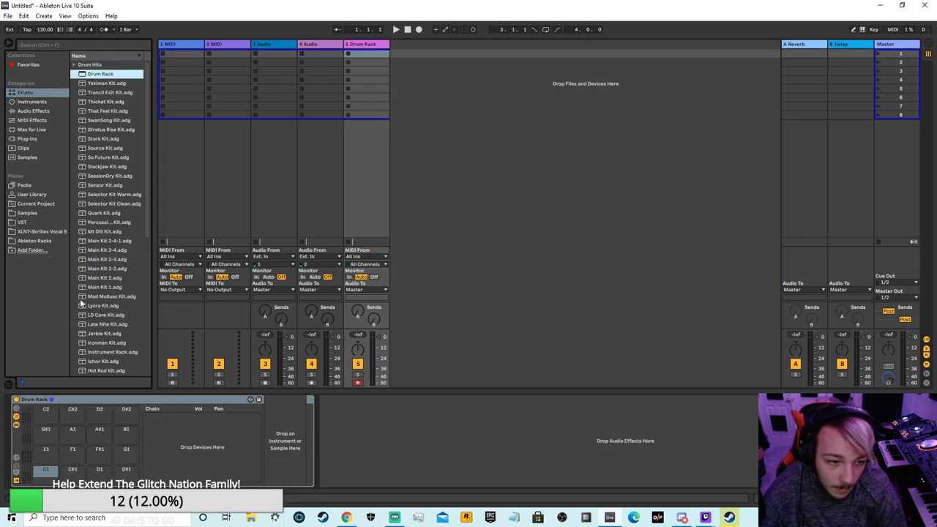
- Open the Kicks folder inside the Drums folder of the Samples place in the browser
left_click(28, 213)
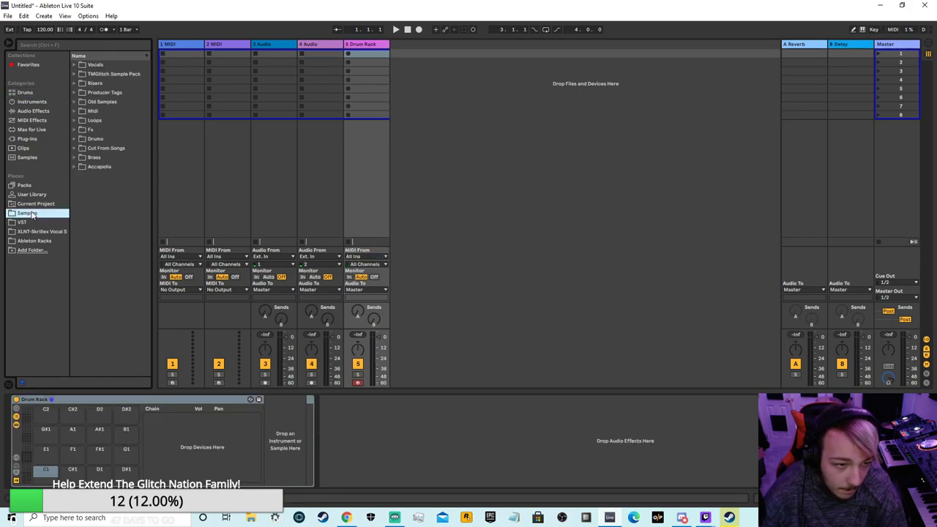
left_click(92, 148)
left_click(101, 101)
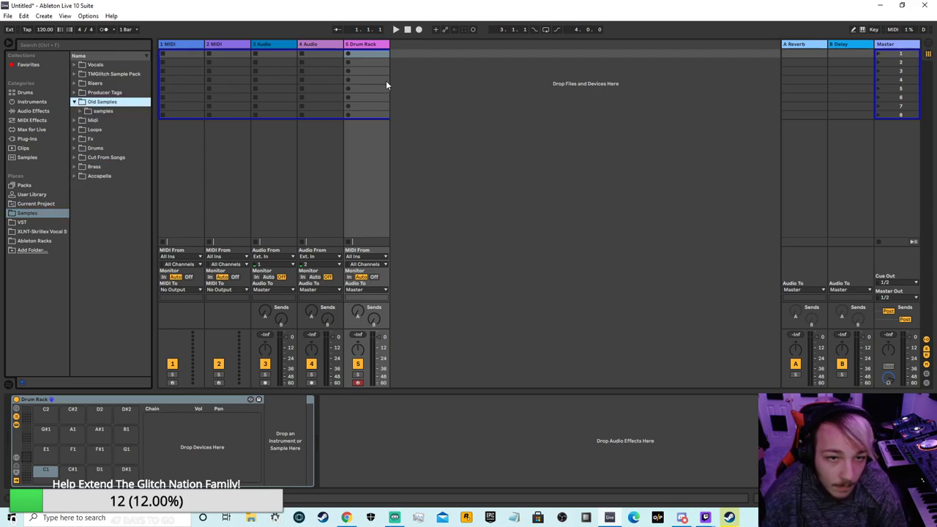
left_click(82, 148)
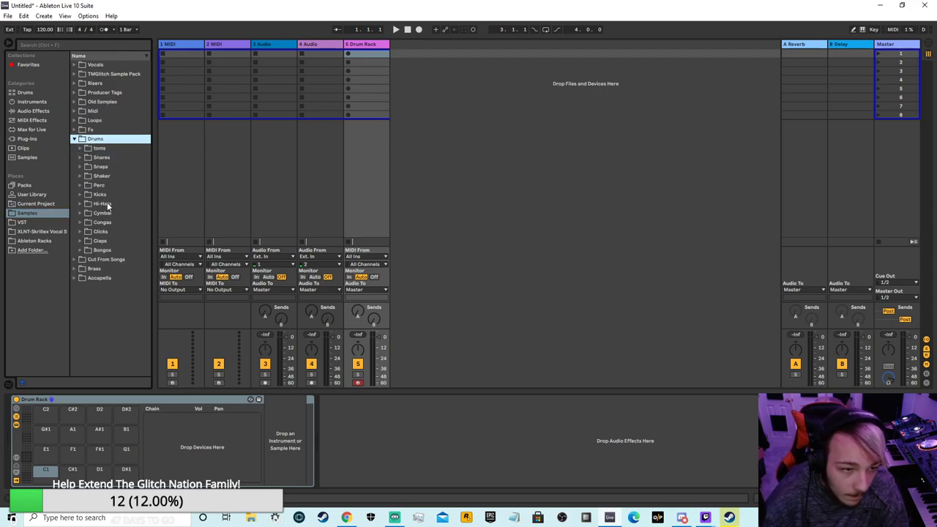
left_click(81, 195)
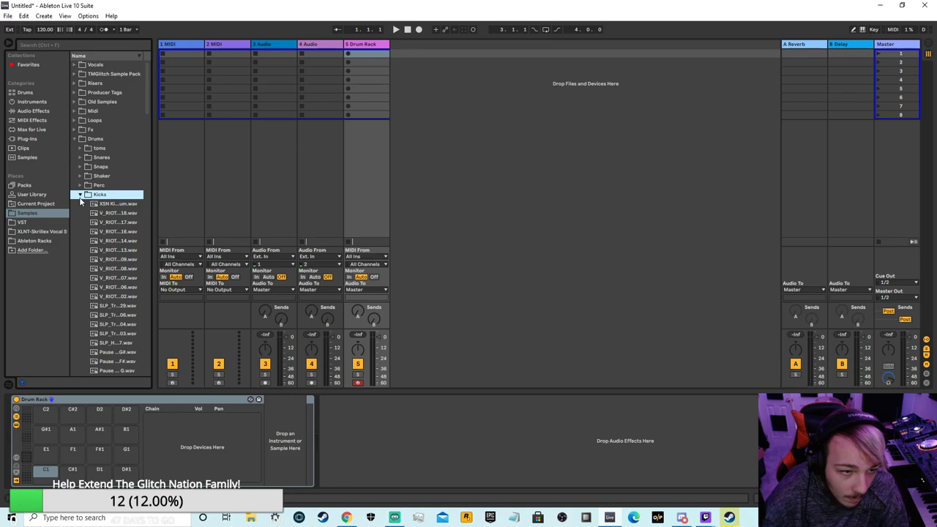
- Audition the mau5 kick samples in the Kicks folder to find a suitable kick
scroll(115, 315, "down", 4)
left_click(119, 311)
left_click(122, 293)
left_click(121, 301)
left_click(118, 311)
left_click(120, 329)
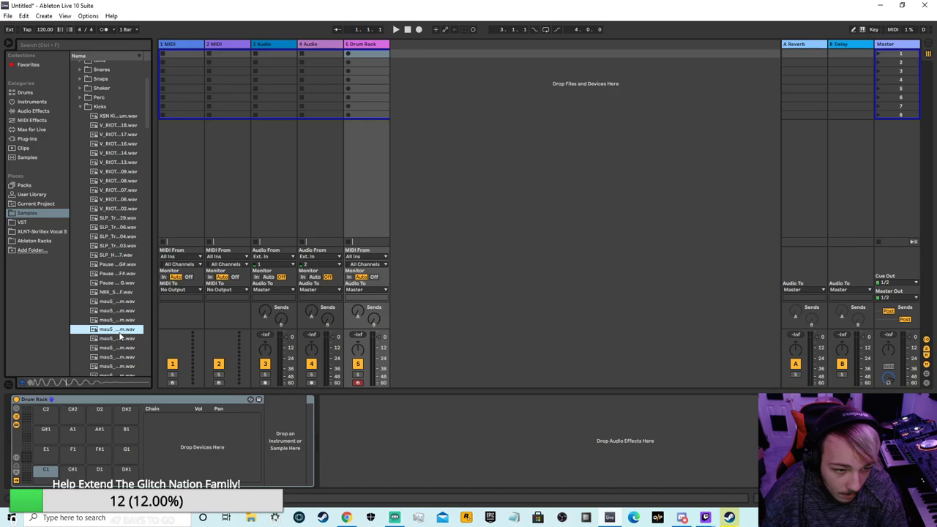
left_click(121, 339)
left_click(117, 348)
scroll(118, 350, "down", 1)
left_click(117, 328)
left_click(111, 356)
left_click(113, 346)
left_click(110, 356)
scroll(111, 357, "down", 1)
left_click(108, 355)
left_click(109, 346)
left_click(112, 338)
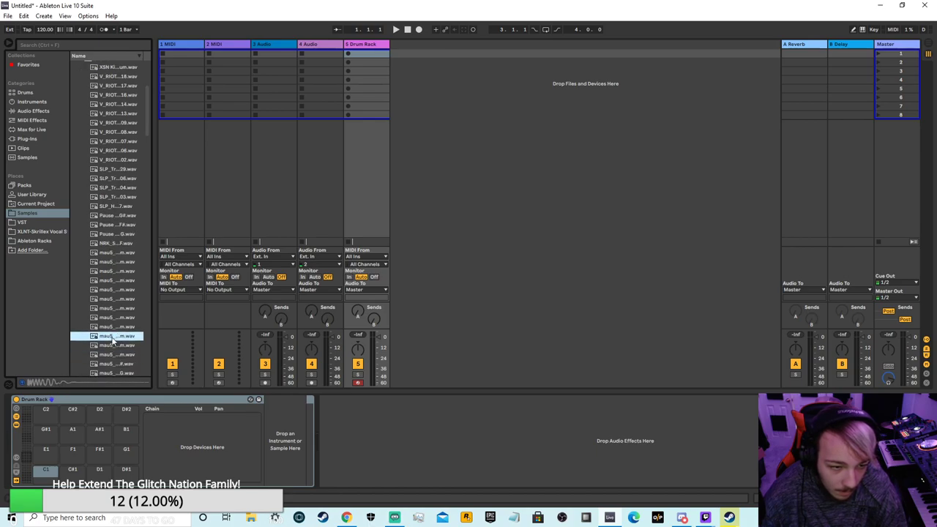
- Try to load the mau5_kick_67_D#m sample onto the Drum Rack's C1 pad, and undo the device insertion
left_click(109, 330)
left_click(112, 337)
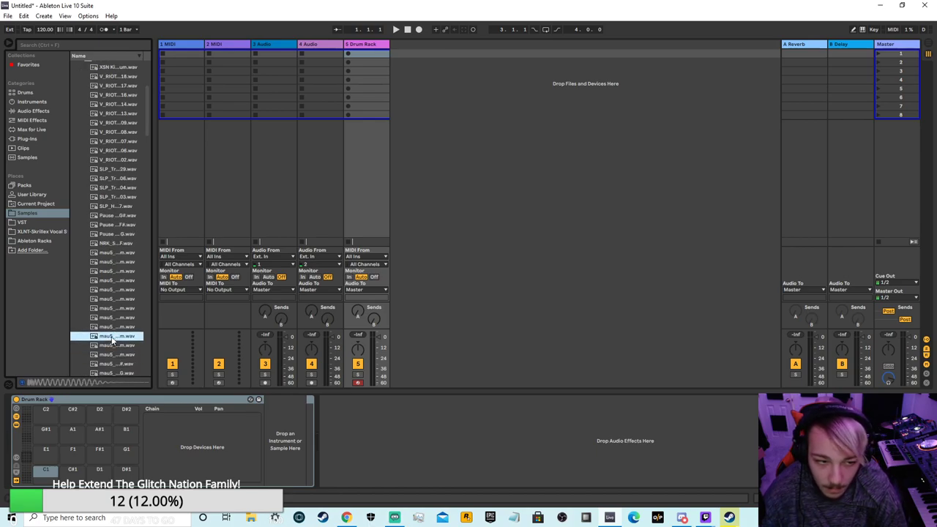
left_click(45, 470)
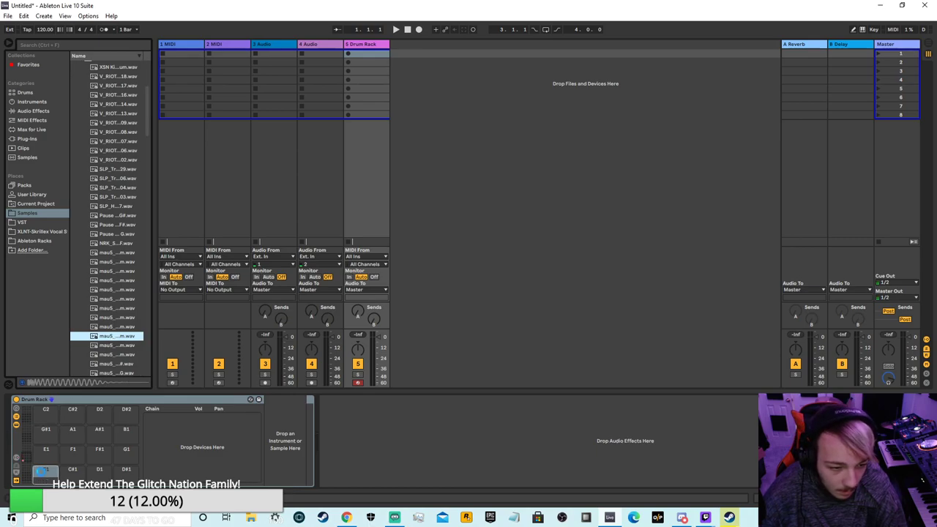
left_click(123, 299)
left_click(122, 281)
left_click(115, 262)
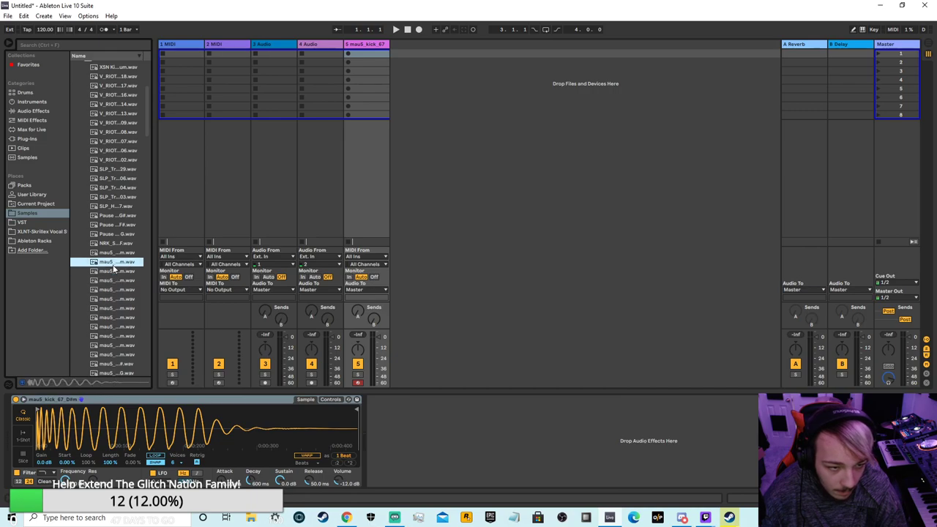
left_click(115, 271)
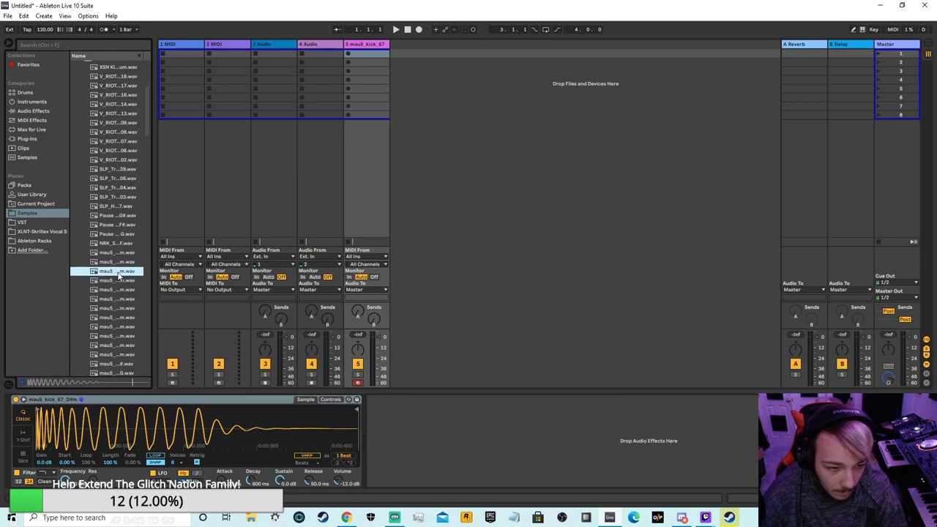
right_click(363, 44)
left_click(23, 15)
left_click(32, 24)
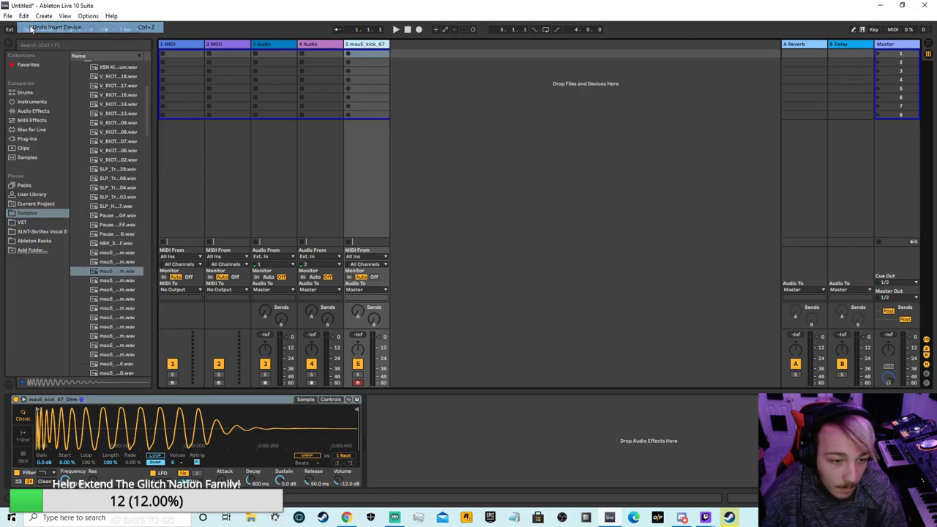
- Load the mau5_kick_71_Em sample onto the Drum Rack's C1 pad and set the project tempo to 128 BPM
left_click_drag(115, 272, 49, 481)
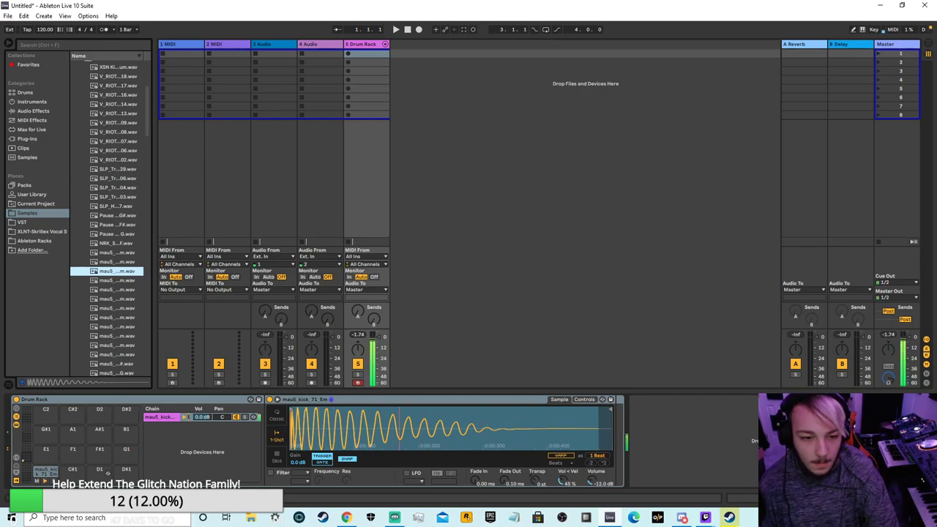
left_click(44, 29)
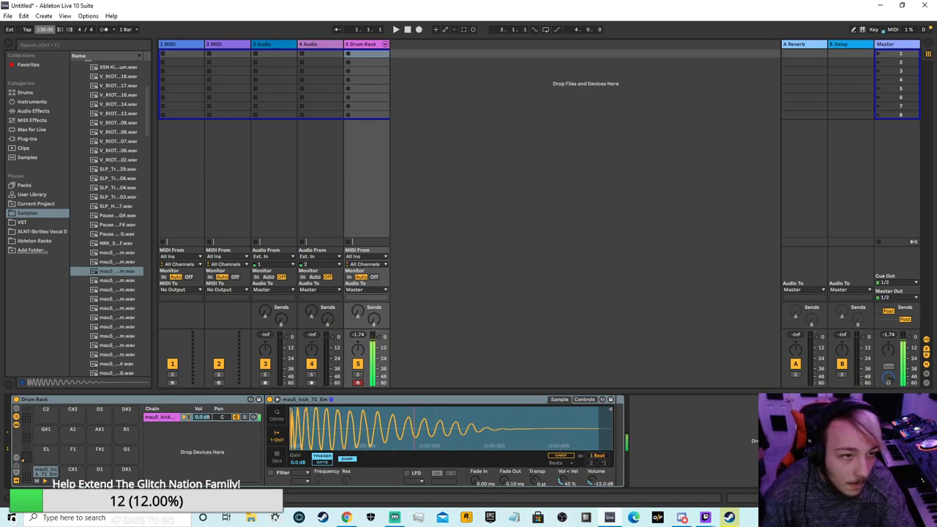
left_click(61, 29)
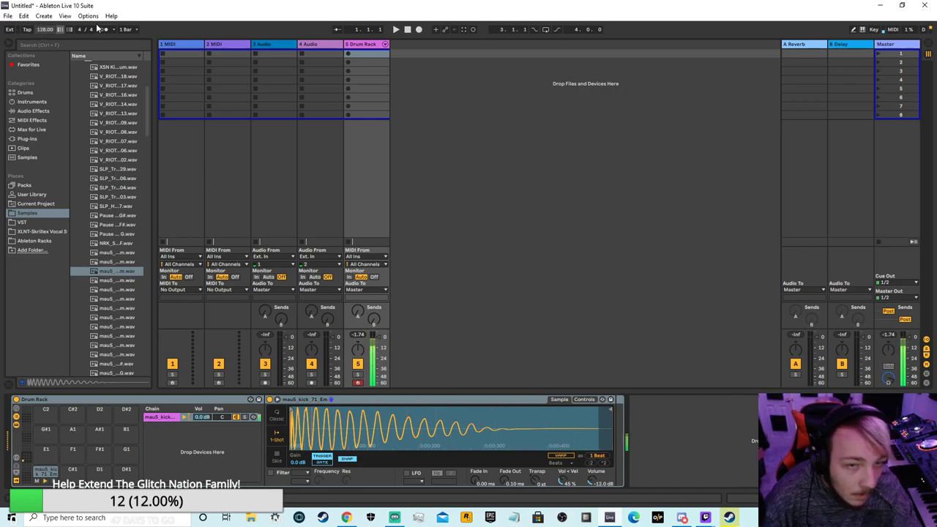
- Create a MIDI clip in the Drum Rack track's first slot and set its loop length to four bars
double_click(362, 55)
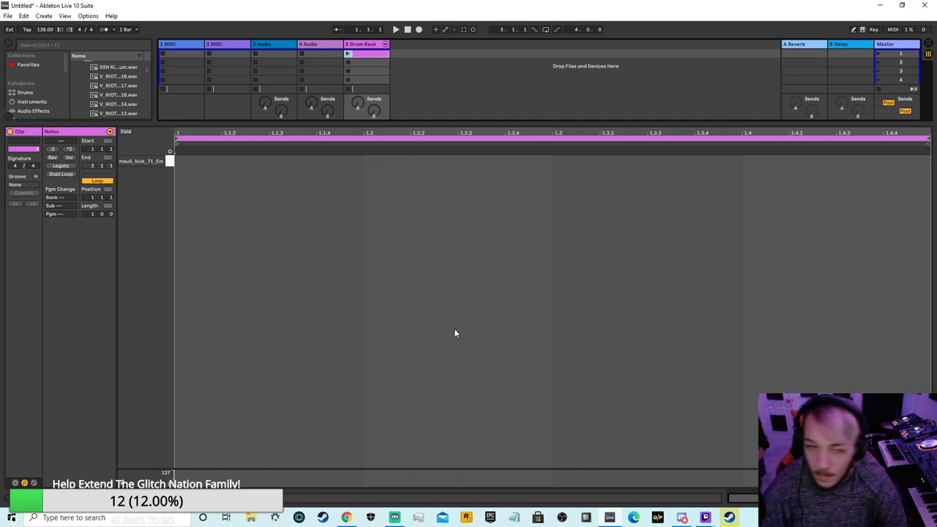
left_click(199, 166)
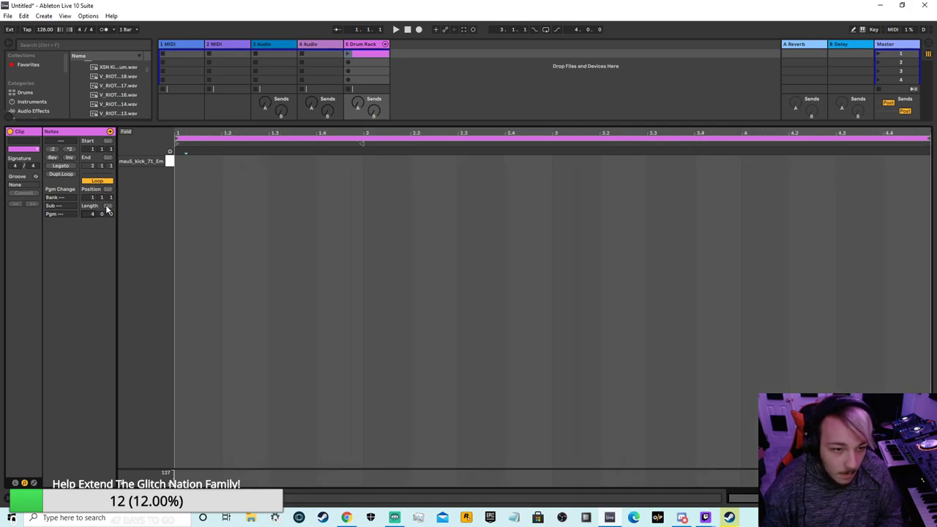
- Place a kick note on every beat of the four-bar clip, from 1.1 through 4.4
double_click(227, 160)
double_click(275, 161)
double_click(317, 160)
double_click(373, 160)
double_click(414, 162)
double_click(461, 161)
double_click(558, 162)
left_click(657, 161)
double_click(650, 163)
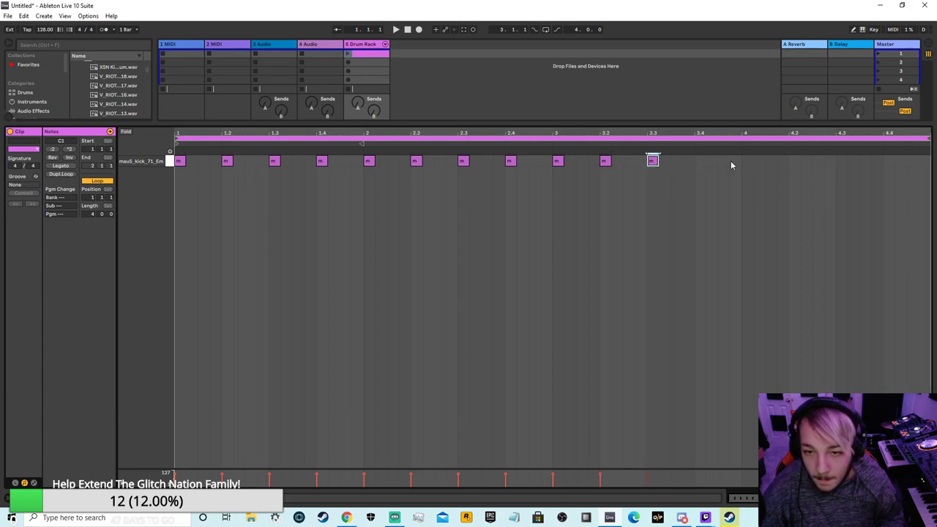
double_click(746, 163)
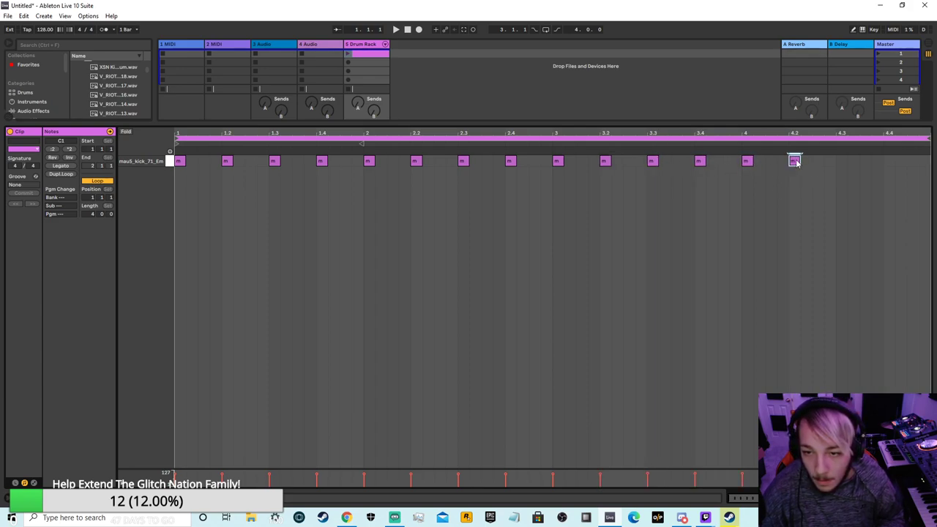
double_click(839, 163)
double_click(886, 163)
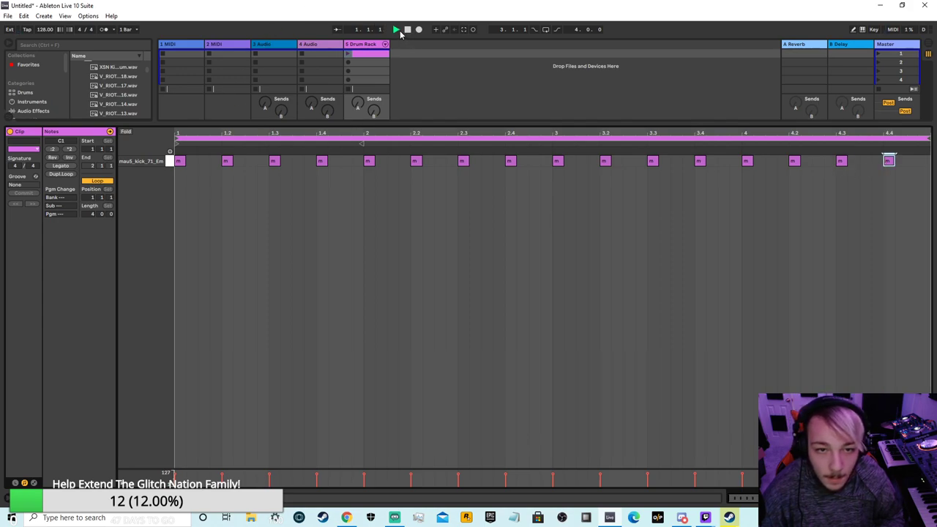
- Shrink the clip editor and audition neighbouring mau5 kick samples while the kick pattern plays
left_click_drag(459, 130, 374, 386)
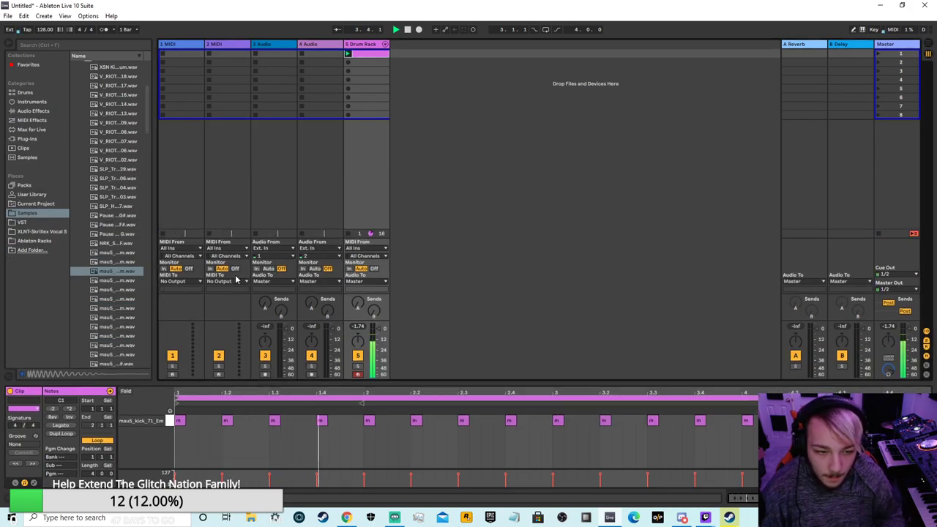
left_click(118, 280)
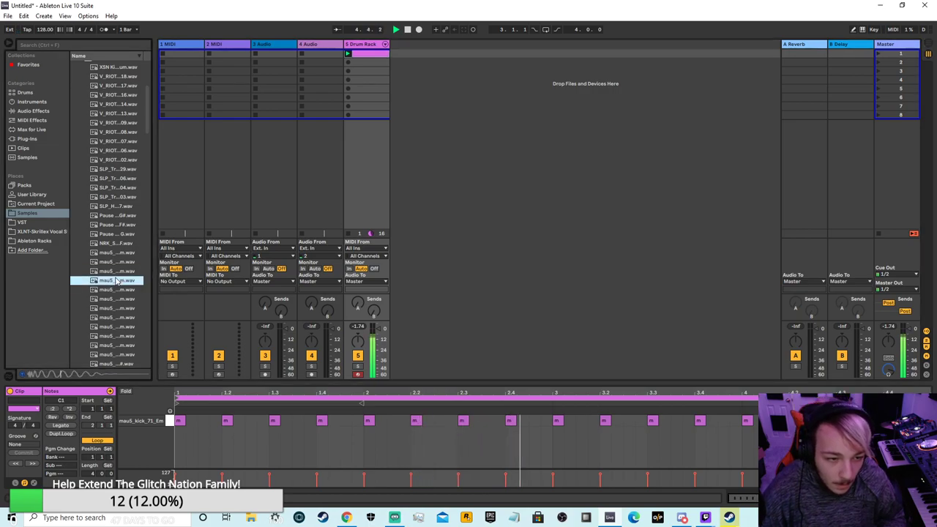
left_click(116, 271)
left_click(122, 261)
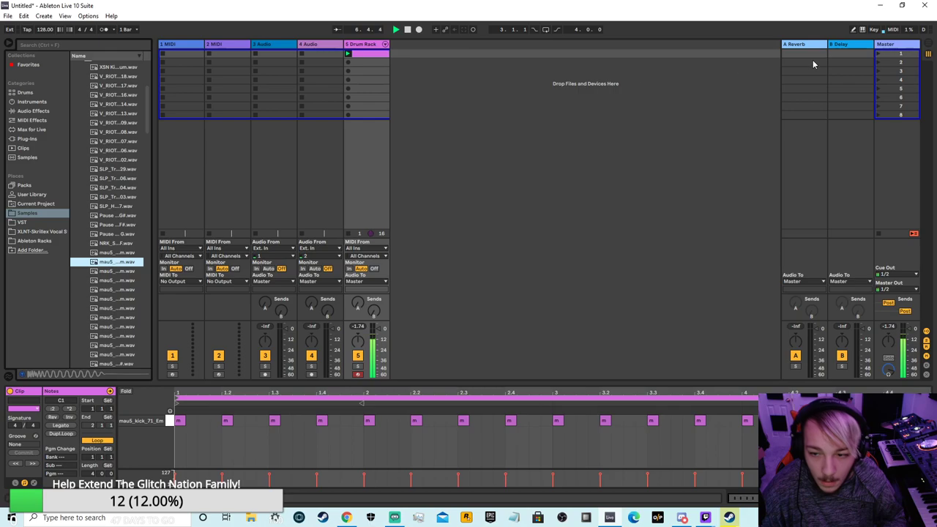
- Add the Serum_x64 VST instrument on a new MIDI track and move its window clear of the tracks
left_click(896, 48)
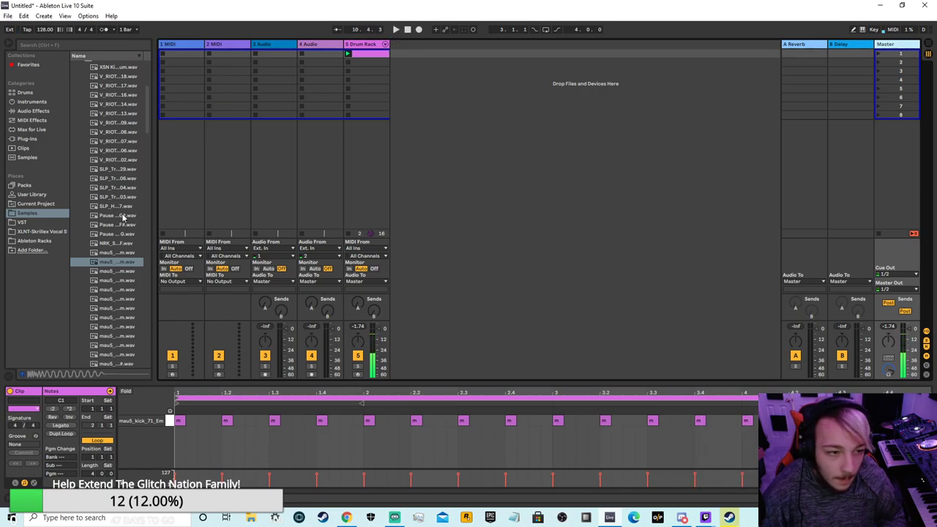
left_click(27, 138)
left_click(75, 64)
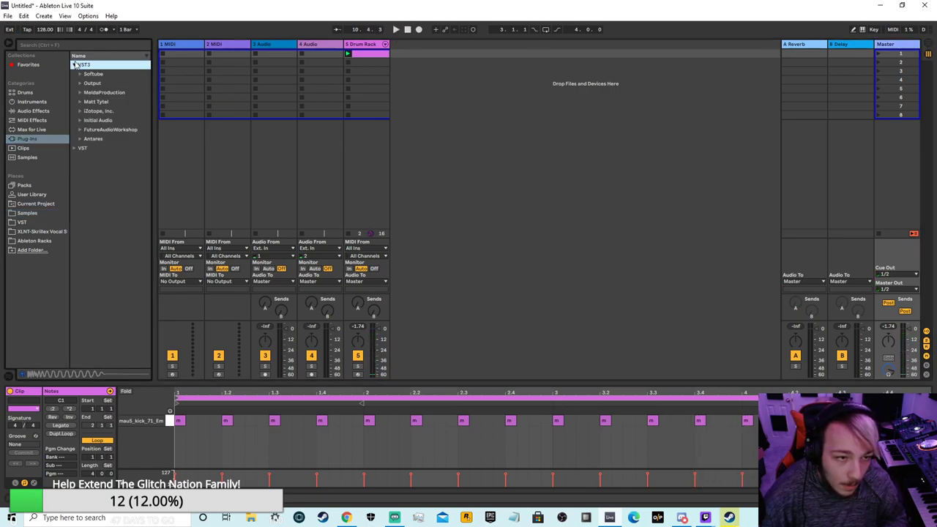
left_click(76, 149)
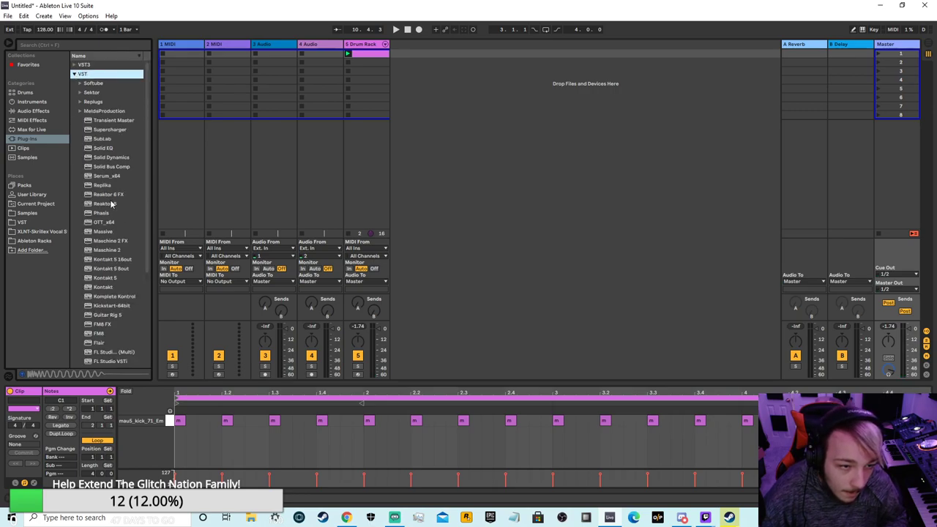
left_click(103, 176)
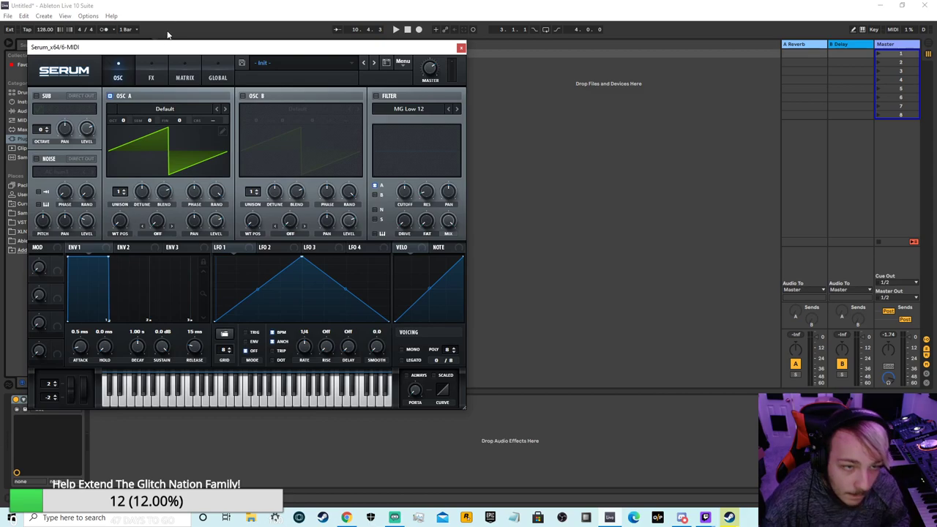
left_click_drag(190, 44, 621, 82)
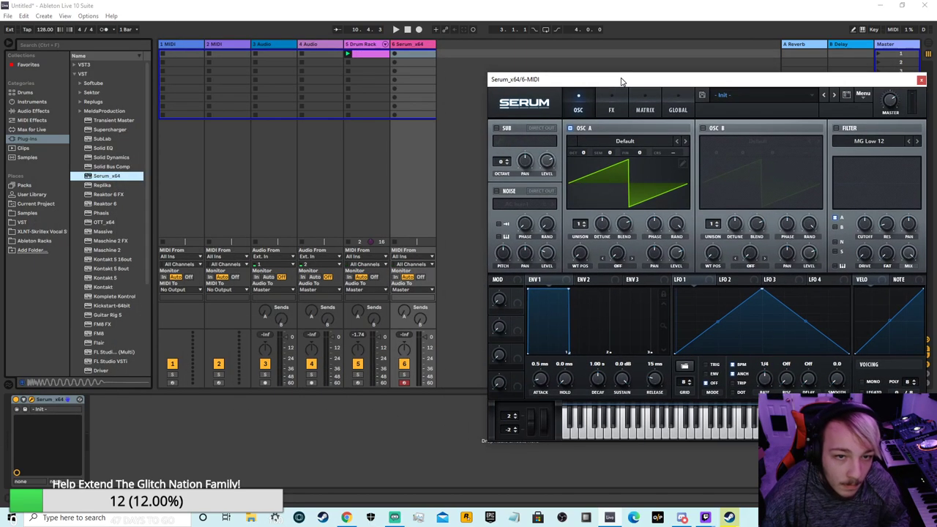
- Add the Cthulhu_x64 VST plug-in on a new MIDI track after the Serum track
scroll(113, 292, "down", 5)
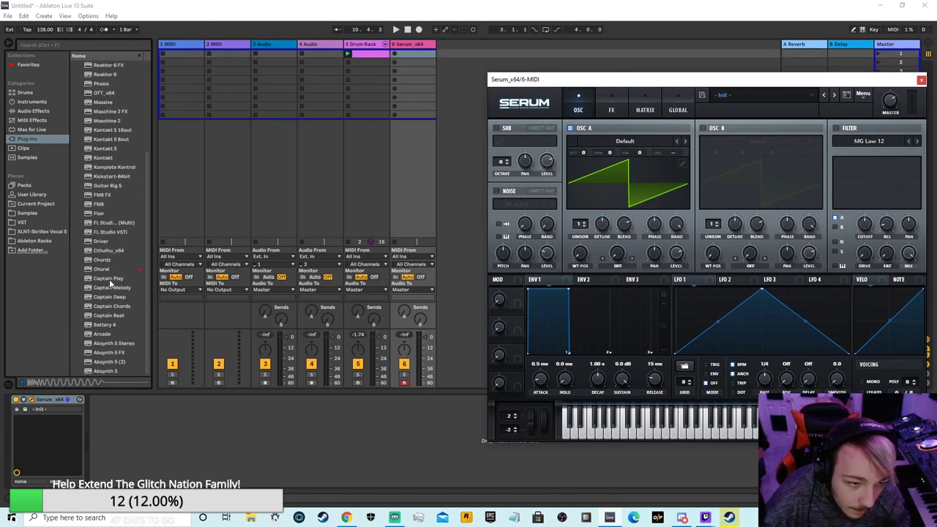
double_click(106, 251)
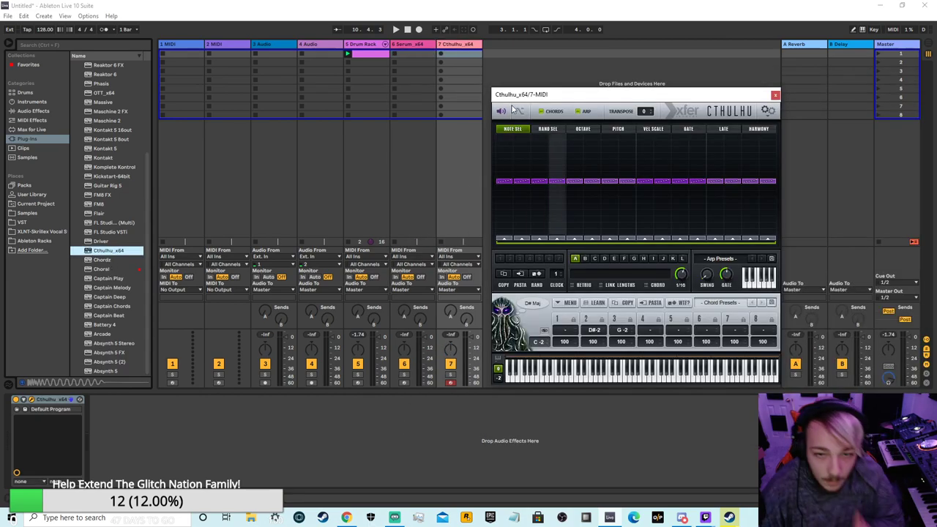
left_click(403, 46)
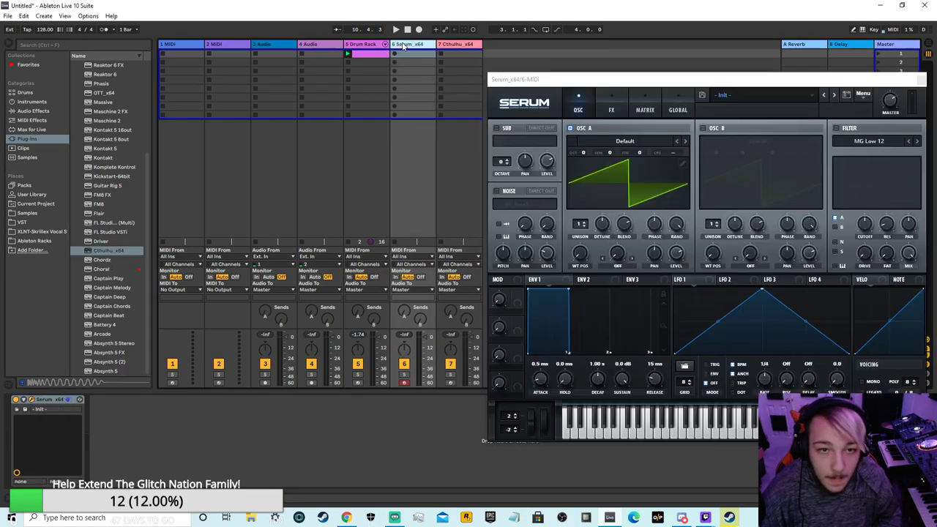
left_click(460, 44)
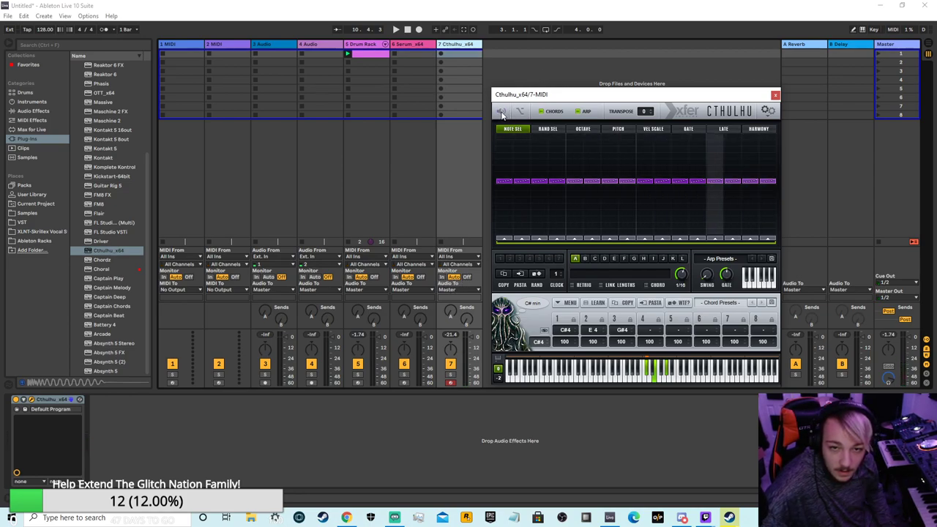
- Route the Serum track's MIDI input from the 7-Cthulhu x64 track's Cthulhu x64 output and arm both tracks
left_click(452, 256)
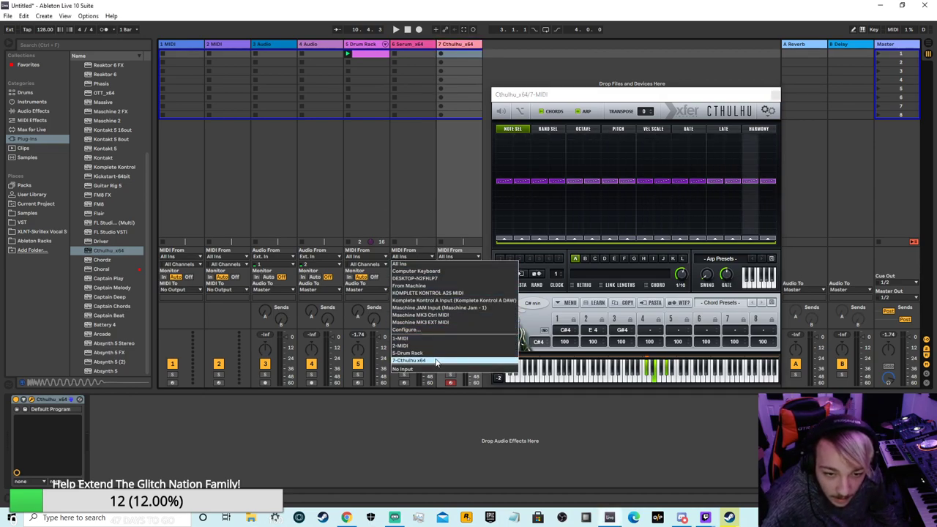
left_click(437, 361)
left_click(411, 264)
left_click(421, 288)
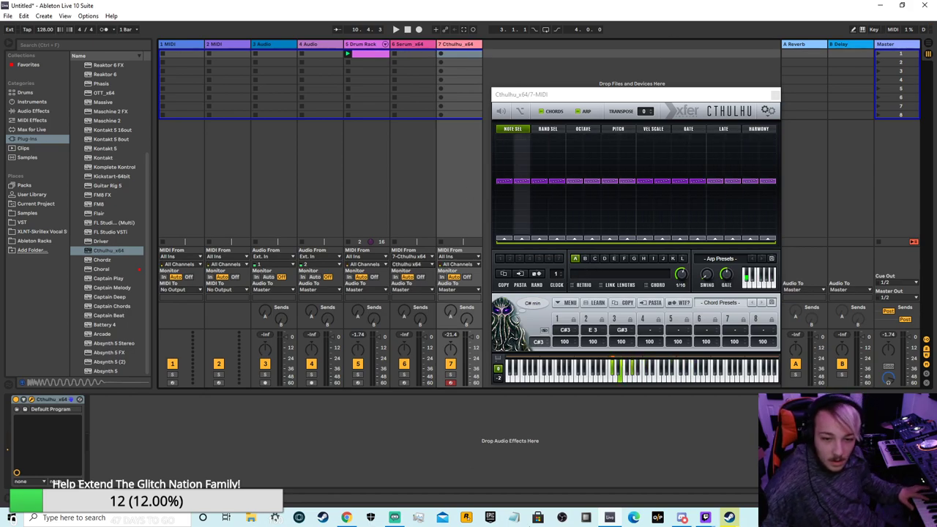
left_click(405, 382)
left_click(450, 382, "ctrl")
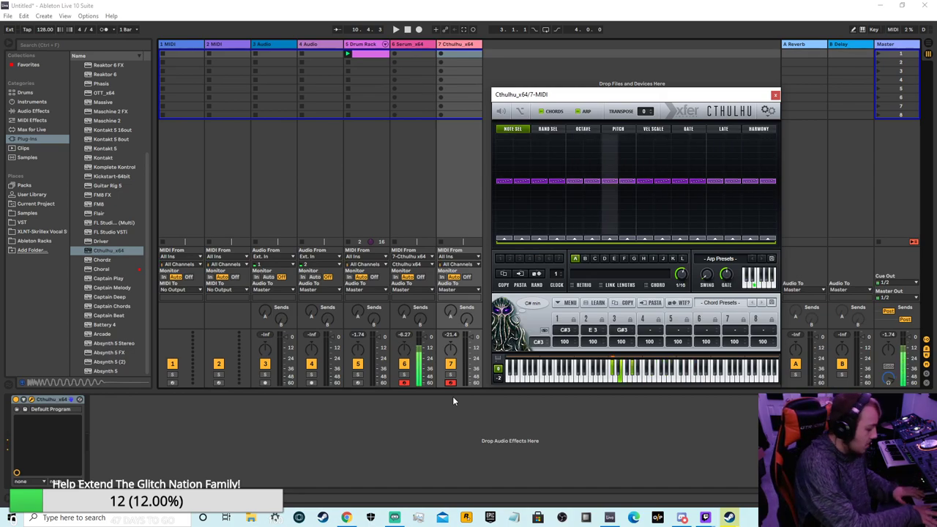
- Set Serum oscillator A to 7 unison voices, adjust its detune and set the unison blend to about 62
left_click(422, 49)
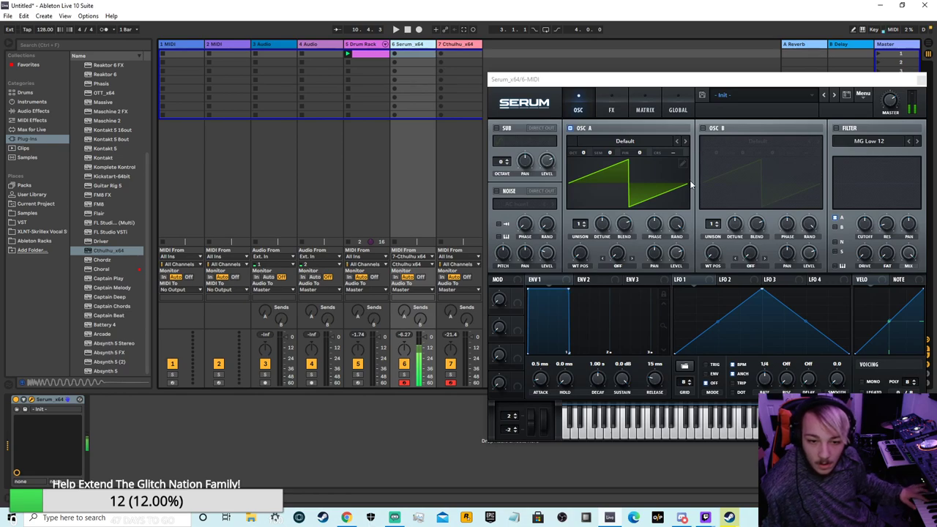
left_click(611, 110)
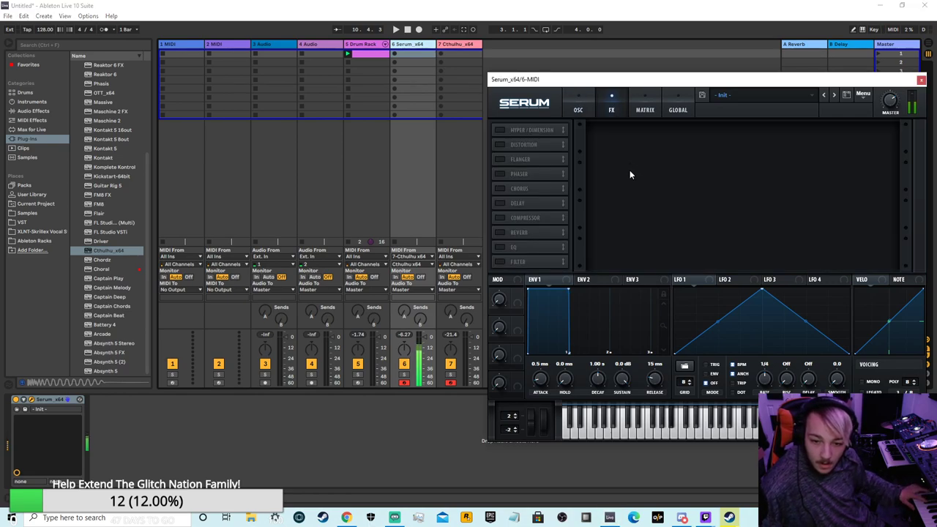
left_click(578, 108)
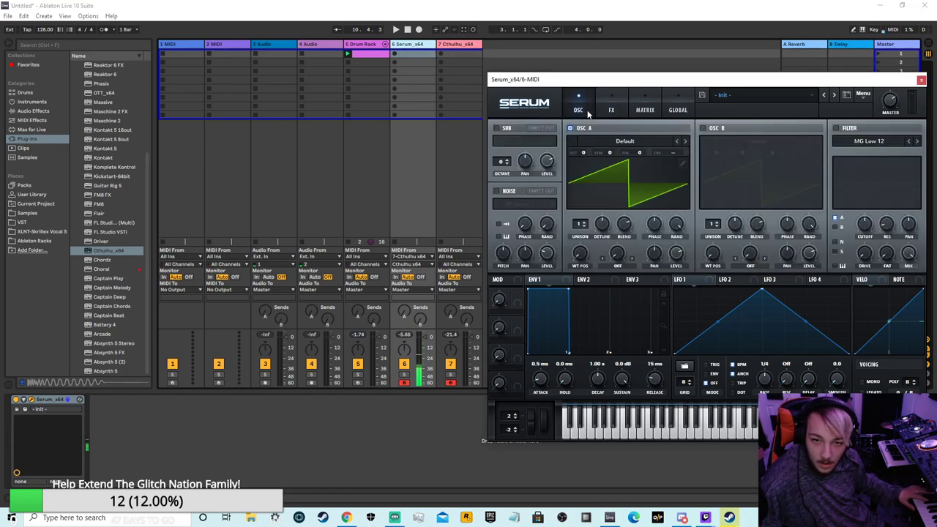
left_click_drag(583, 226, 596, 193)
left_click_drag(605, 228, 622, 248)
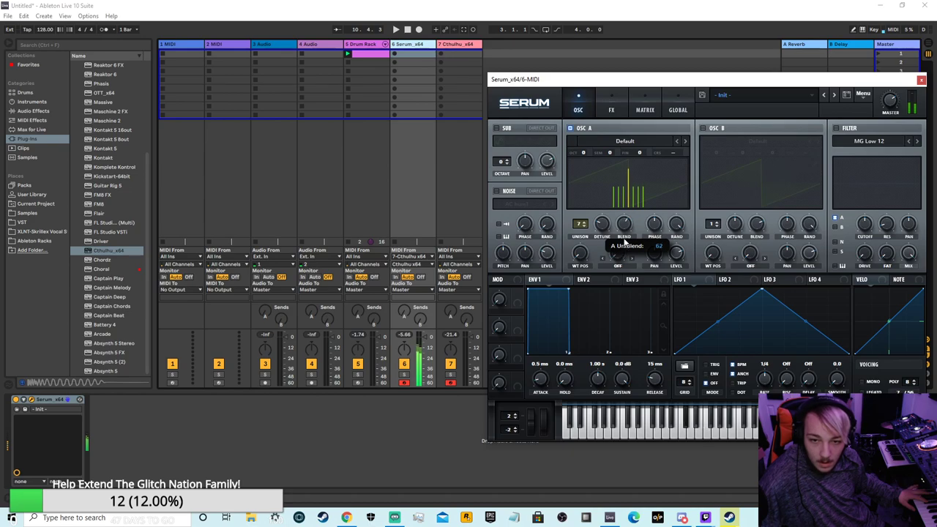
- Enable Serum's Reverb effect with about 35% mix and switch on its Delay effect
left_click(611, 110)
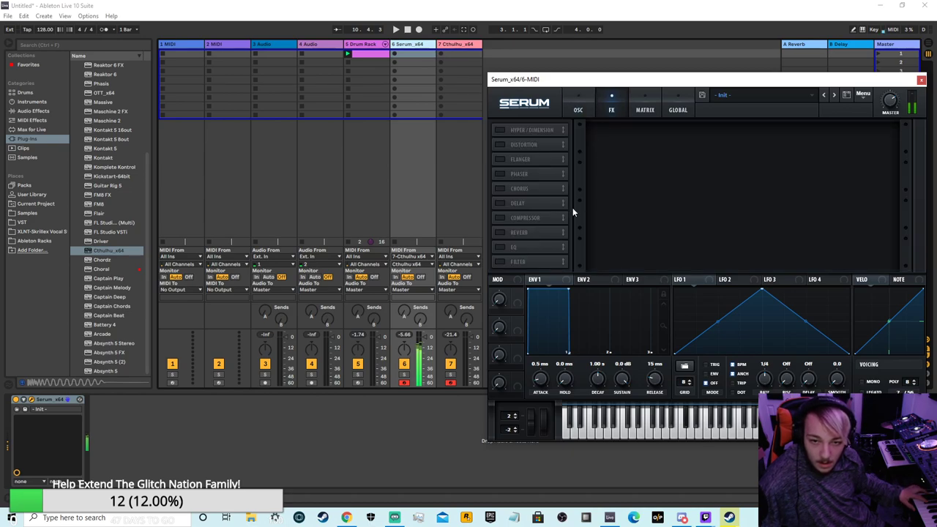
left_click(500, 231)
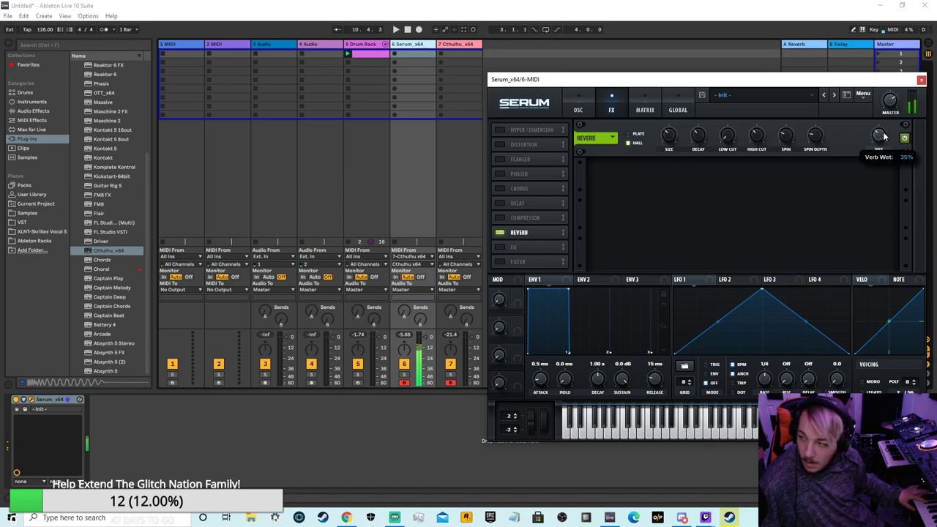
left_click(500, 202)
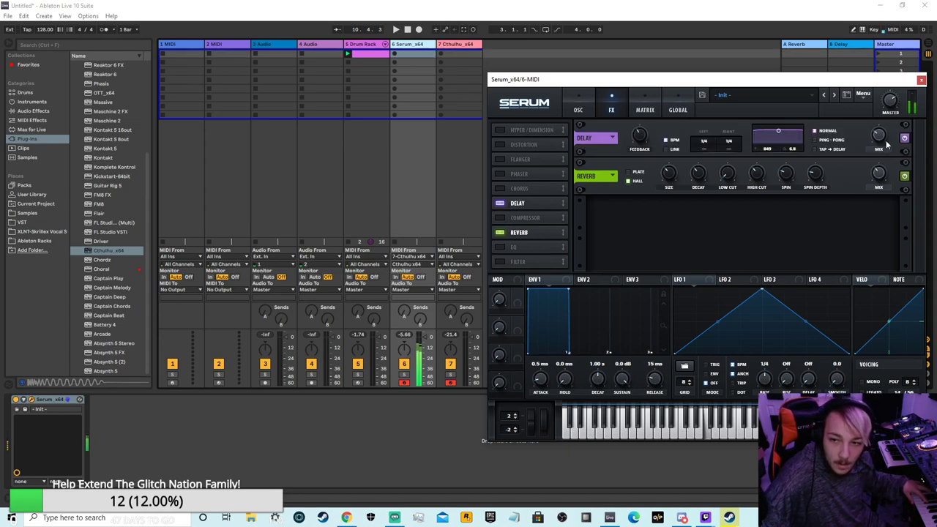
- Enable Serum's sub oscillator and set its octave to -1
left_click(578, 106)
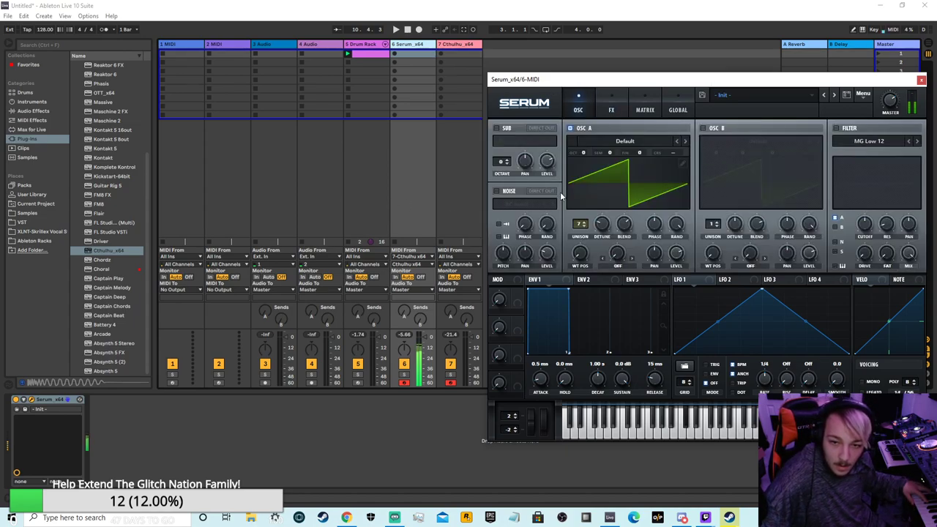
left_click(497, 129)
left_click(506, 164)
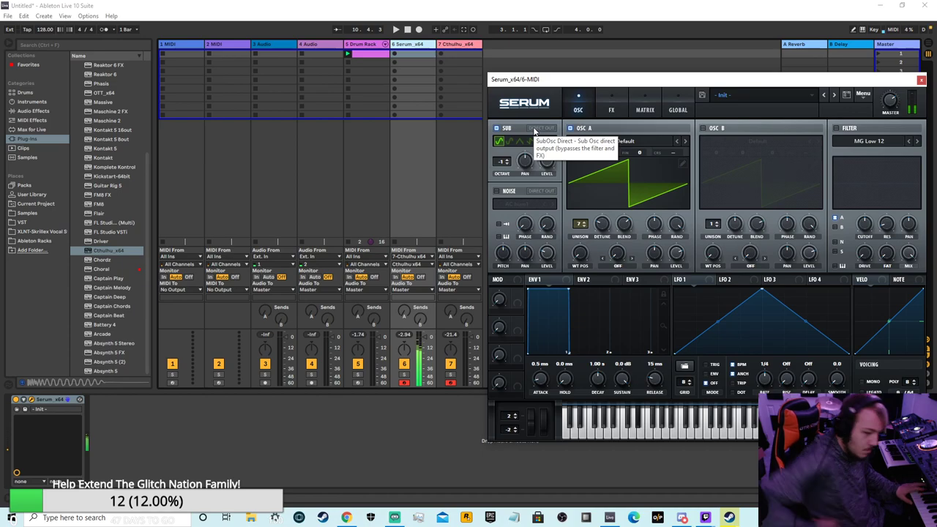
- Randomize Cthulhu's arpeggiator note pattern several times while playing chords to find a suitable melody
left_click(455, 45)
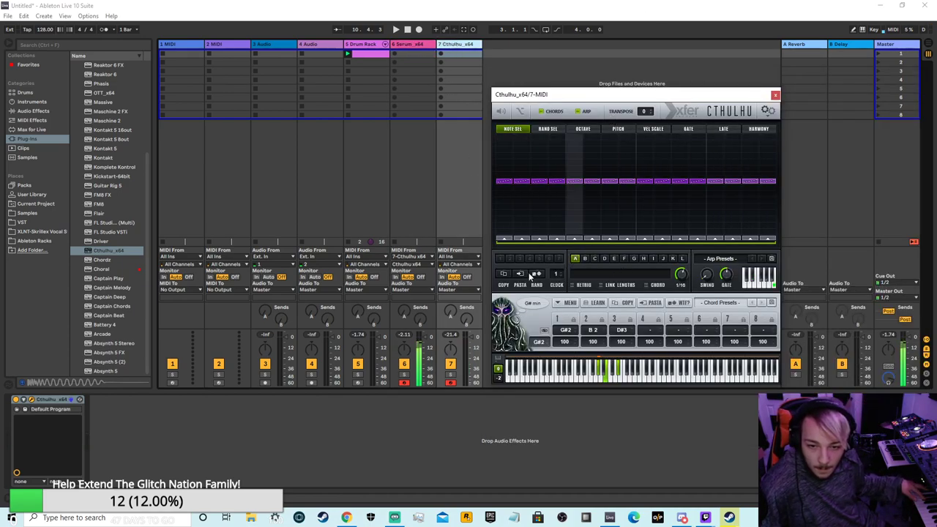
left_click(538, 274)
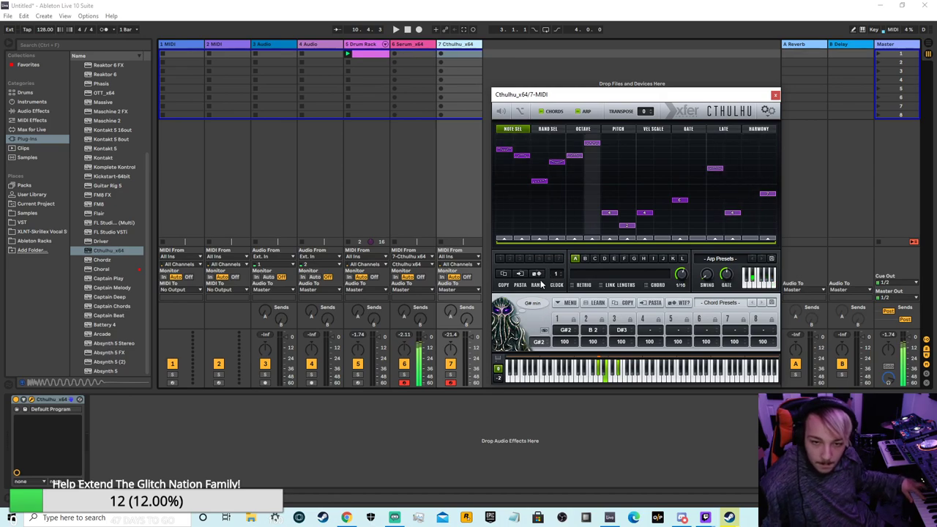
left_click(537, 273)
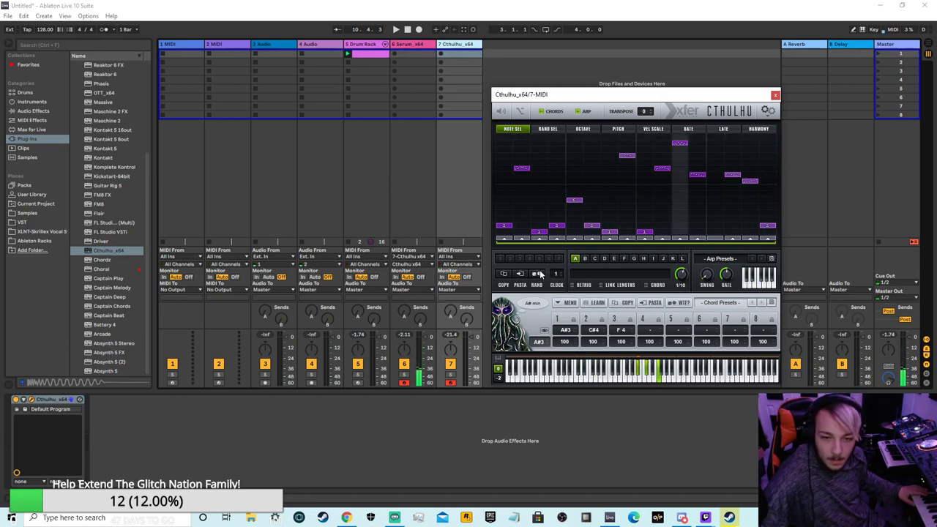
left_click(539, 274)
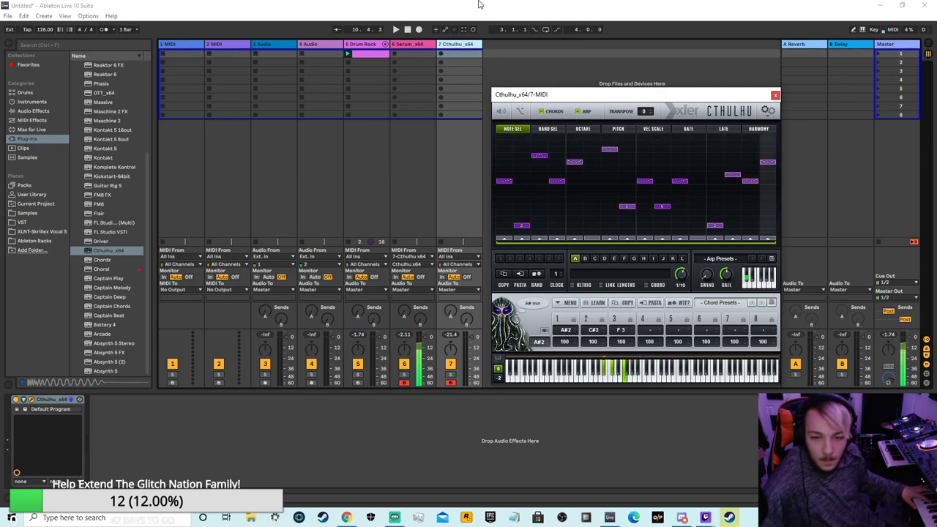
left_click(536, 274)
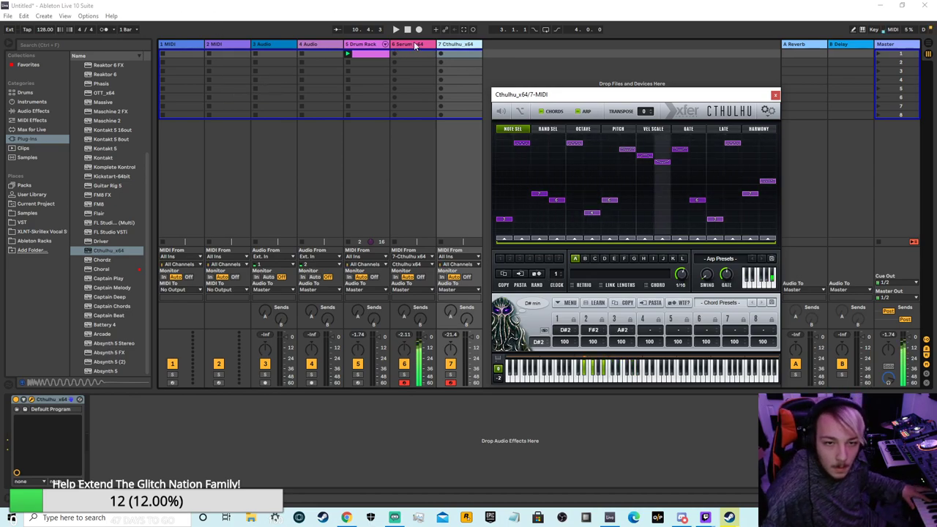
- Add the Kickstart-64bit plug-in after Serum on its track and launch the Drum Rack kick clip
left_click(415, 45)
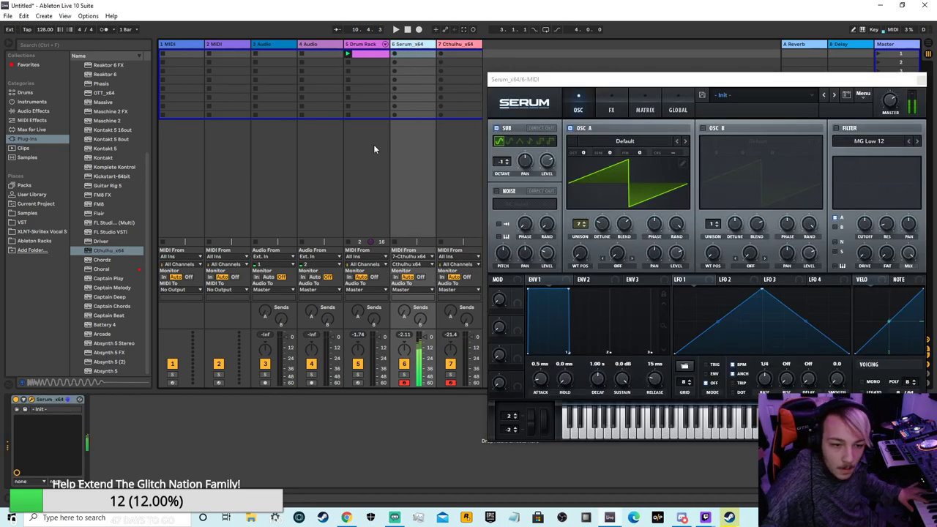
left_click(33, 111)
left_click(34, 137)
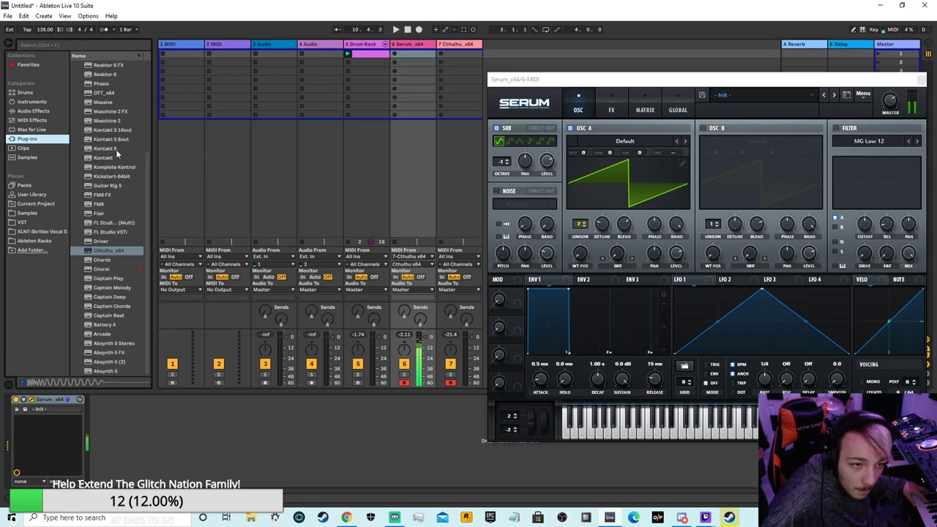
left_click_drag(122, 176, 196, 429)
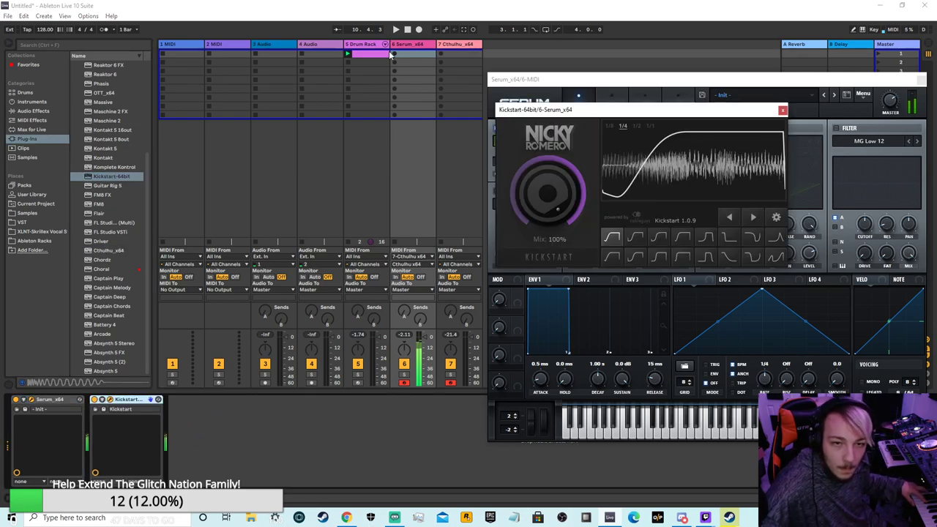
left_click(347, 56)
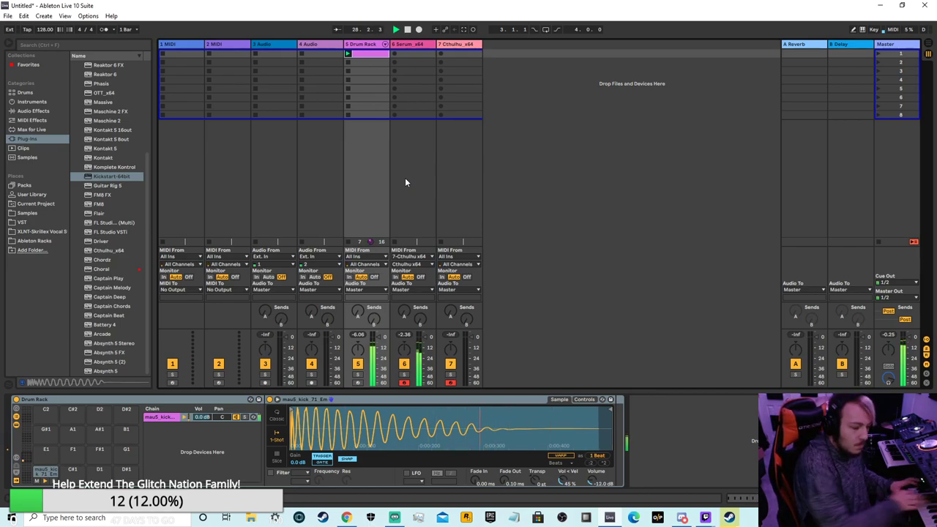
- Close the Kickstart window and load the Analog_BD_Sin wavetable into Serum's oscillator A
left_click(417, 50)
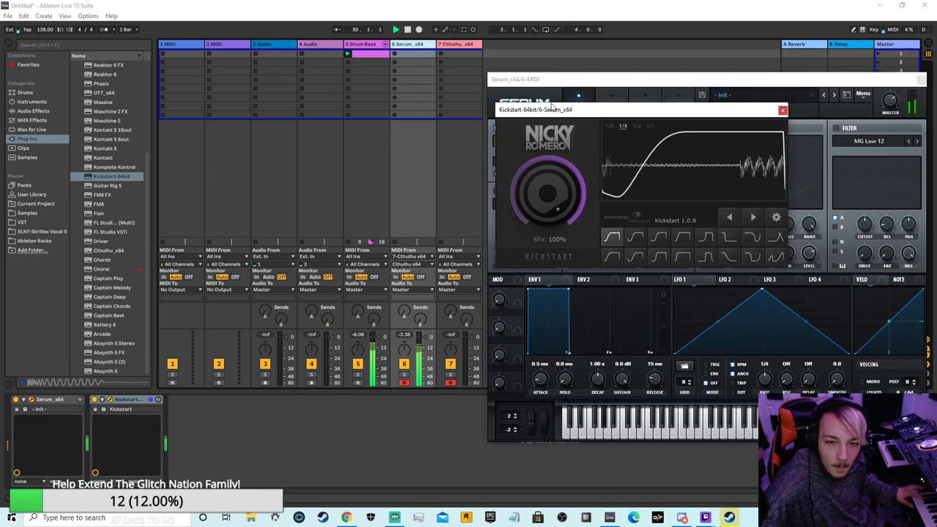
left_click(782, 111)
left_click(624, 140)
mouse_move(604, 152)
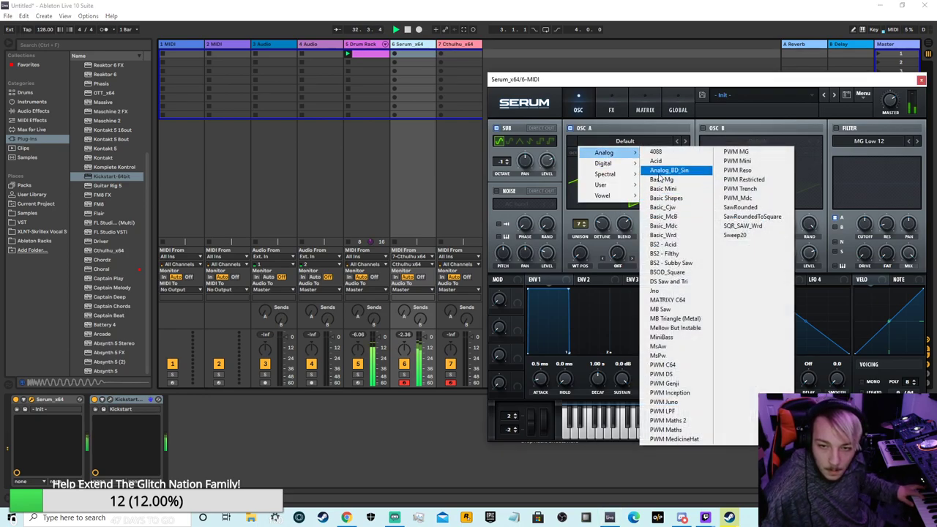
left_click(658, 173)
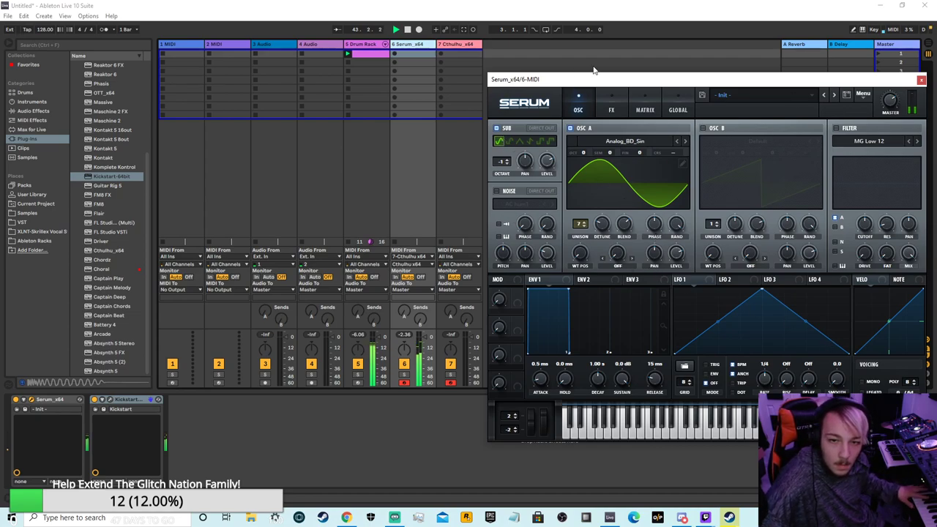
- Try layering Serum's oscillator B with 8 unison voices
left_click(704, 129)
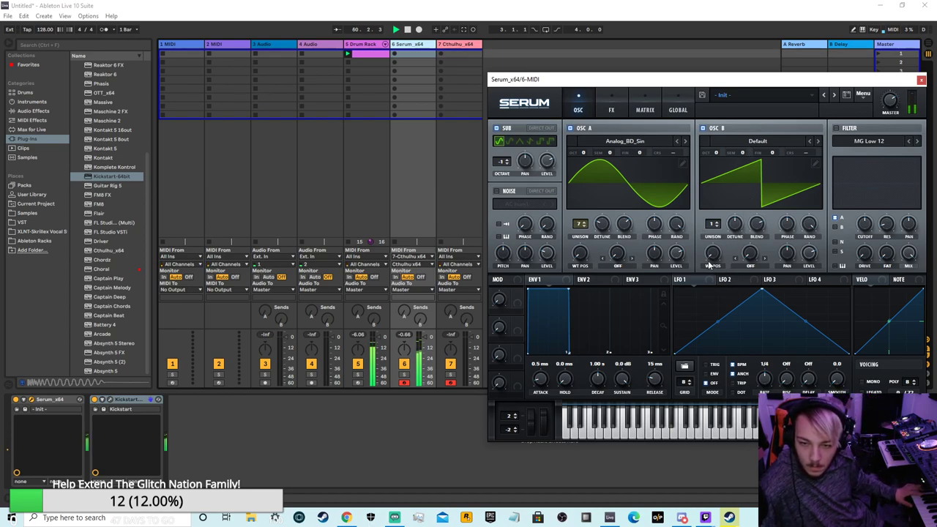
left_click_drag(716, 237, 720, 171)
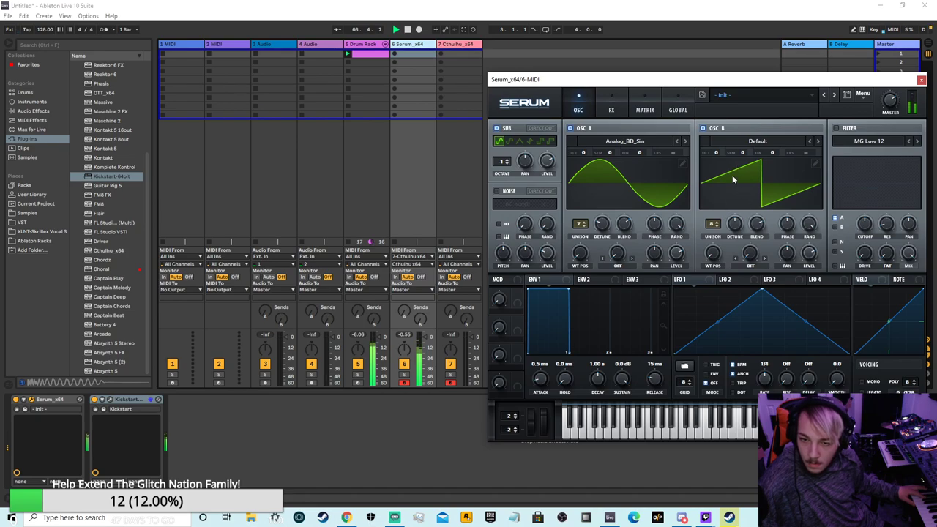
left_click(703, 130)
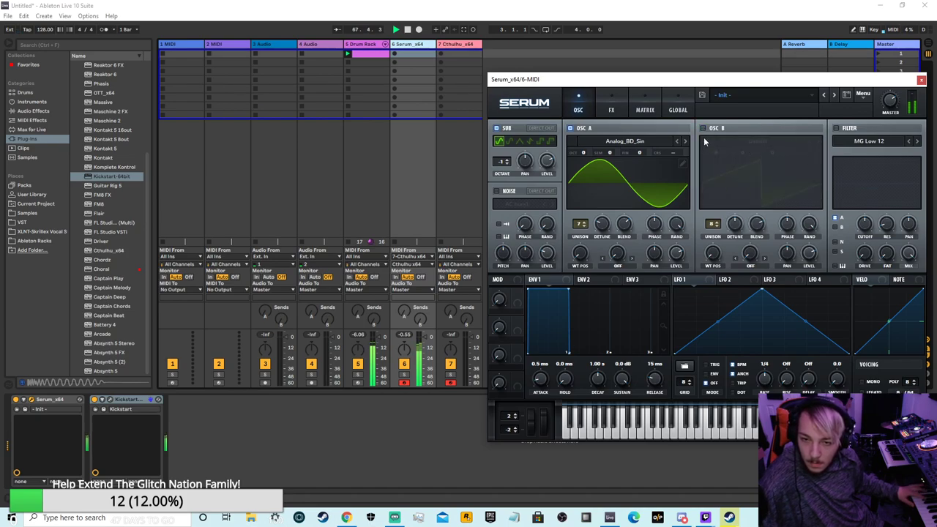
left_click(753, 95)
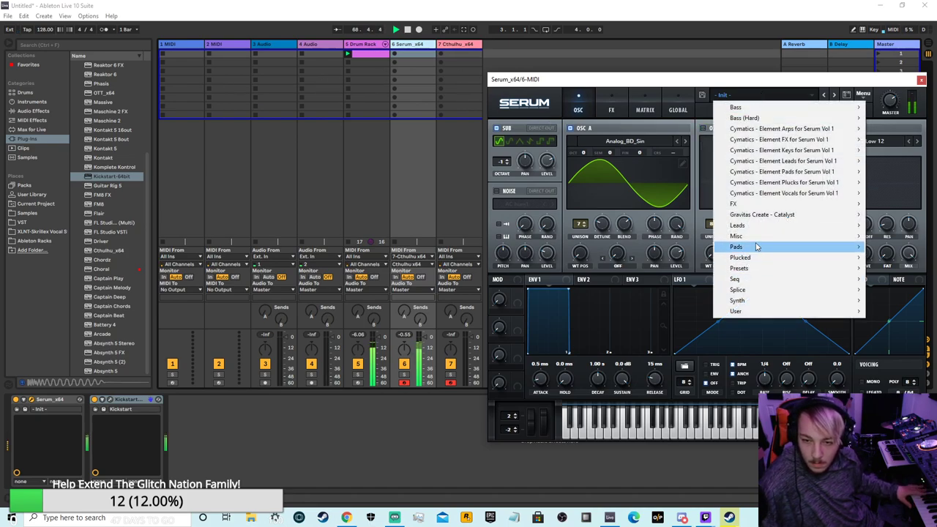
mouse_move(846, 153)
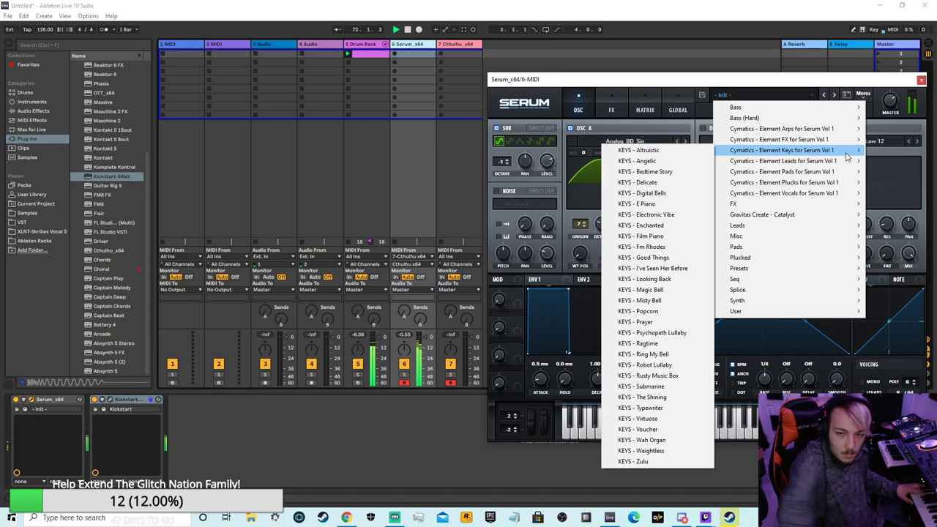
left_click(589, 79)
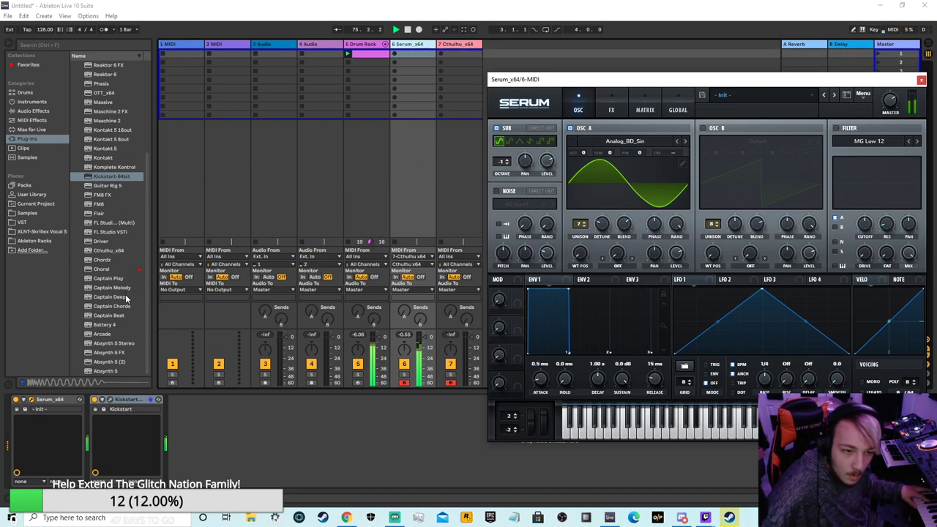
- Add the OTT_x64 multiband compressor after Kickstart on the Serum track
scroll(113, 146, "up", 3)
left_click_drag(118, 177, 218, 426)
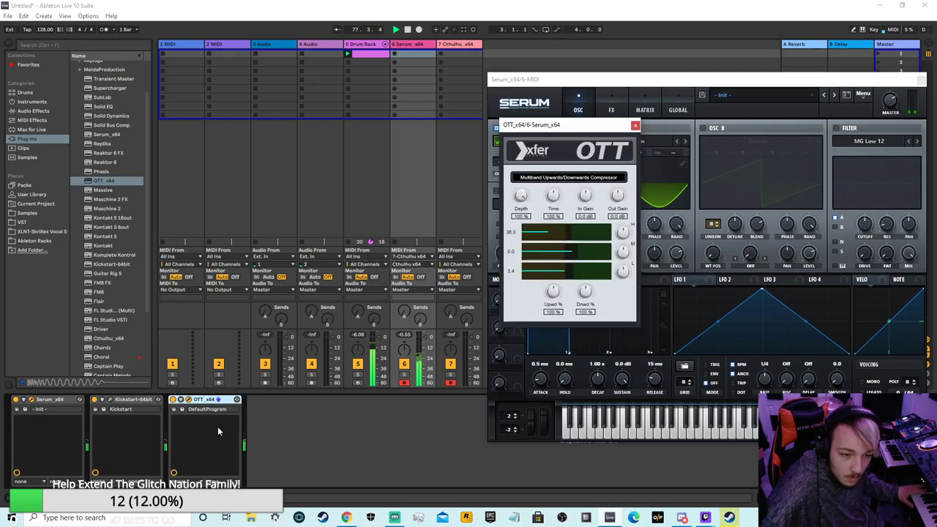
- Close the OTT window and turn on Serum's oscillator B
left_click(633, 126)
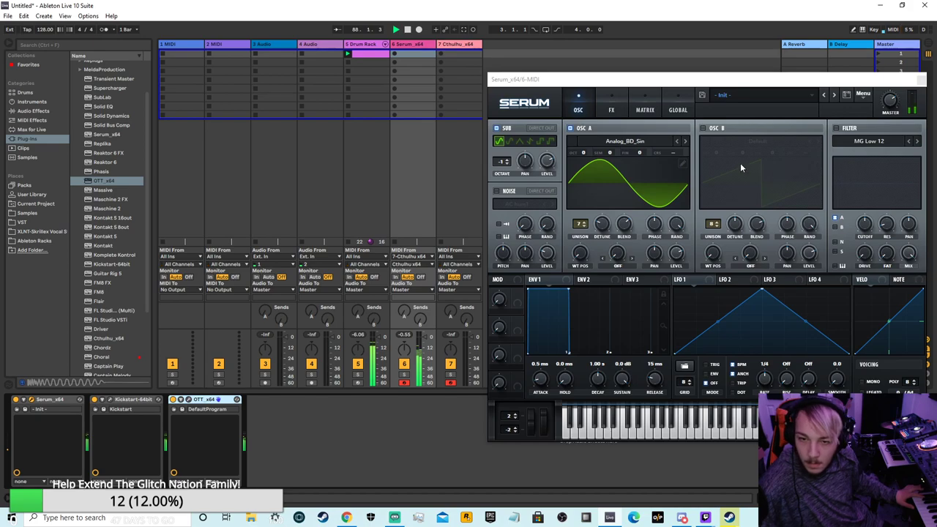
left_click(703, 128)
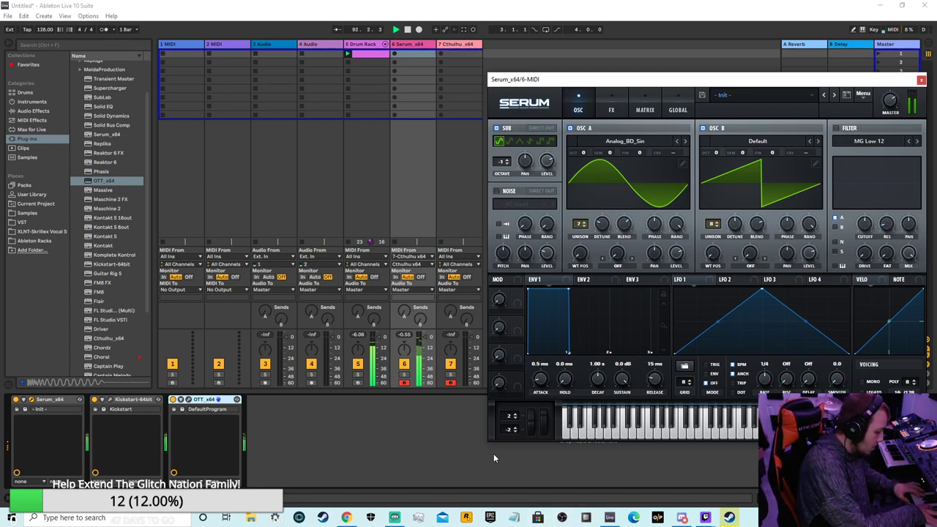
- Move OTT between Serum and Kickstart in the device chain and set its Depth to 59 %
left_click_drag(192, 408, 113, 422)
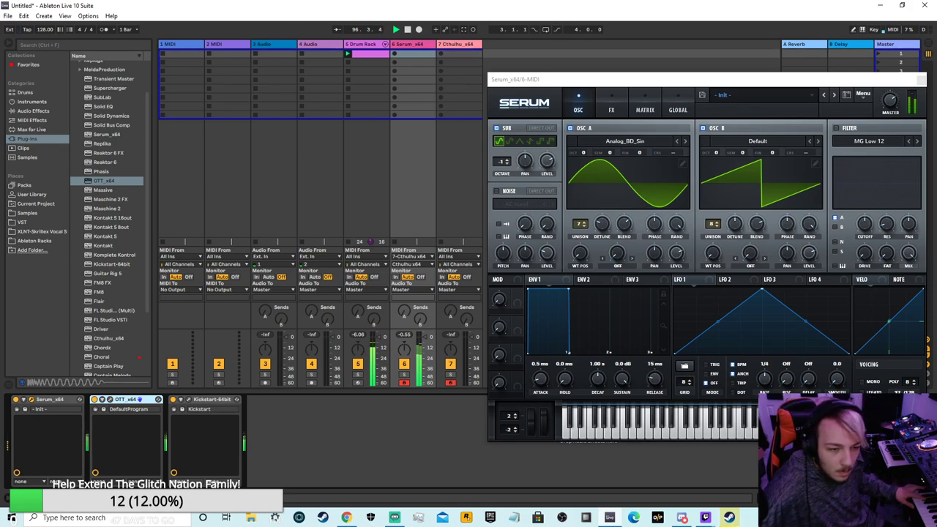
left_click(109, 400)
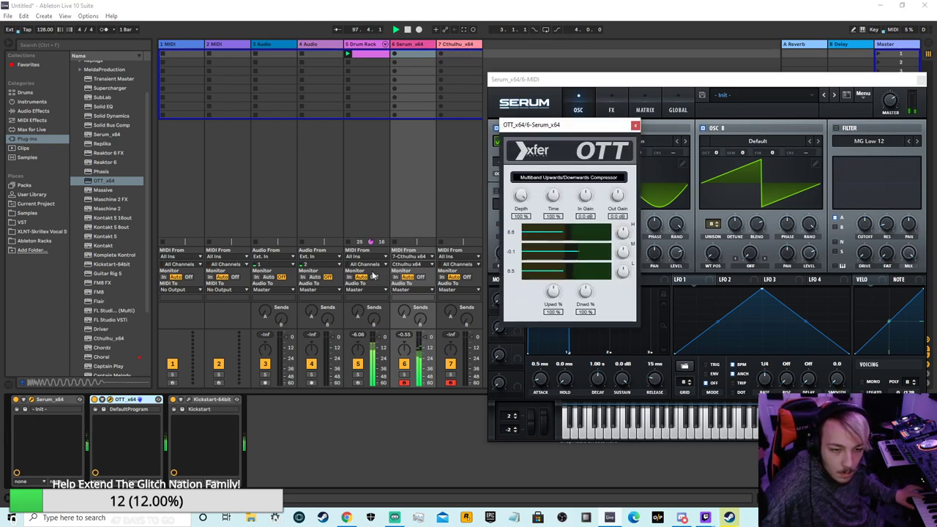
left_click_drag(529, 197, 515, 244)
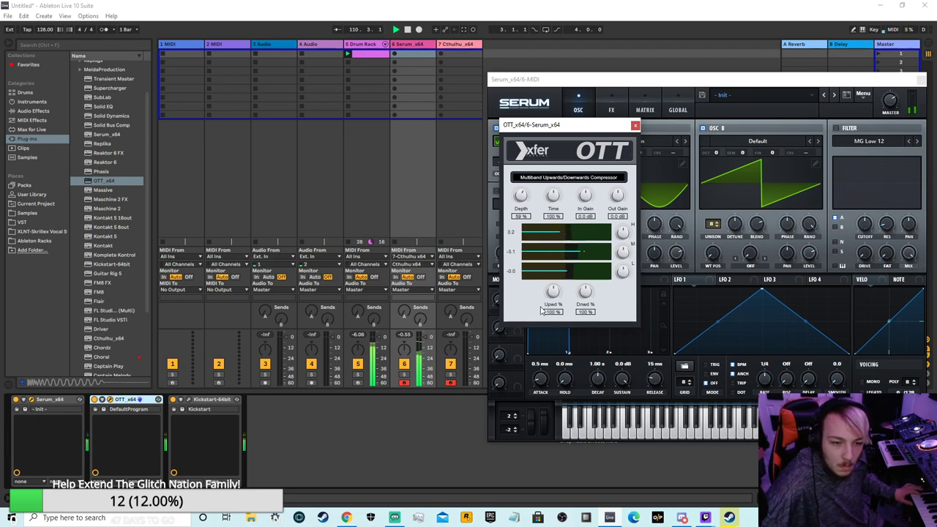
- Stop playback, record the played arpeggio into new session clips on the Serum and Cthulhu tracks, and stop the transport
left_click(407, 30)
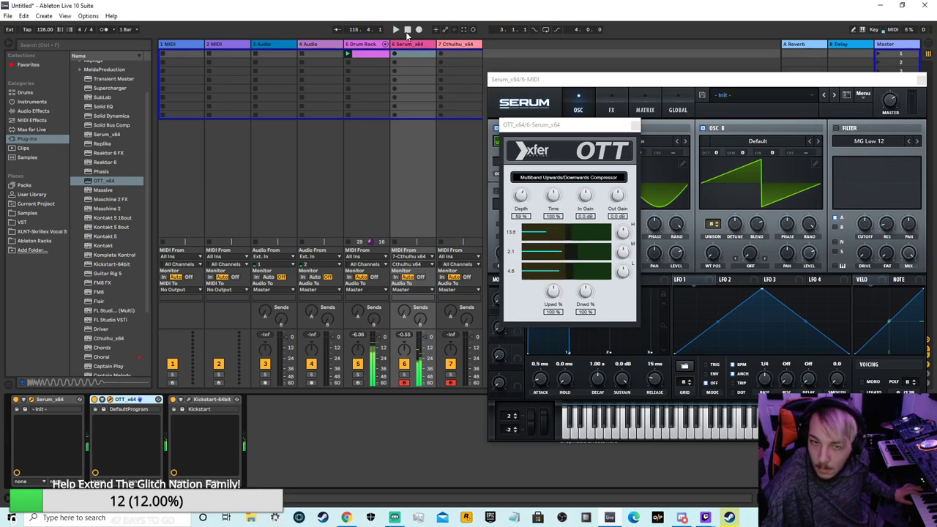
left_click(473, 30)
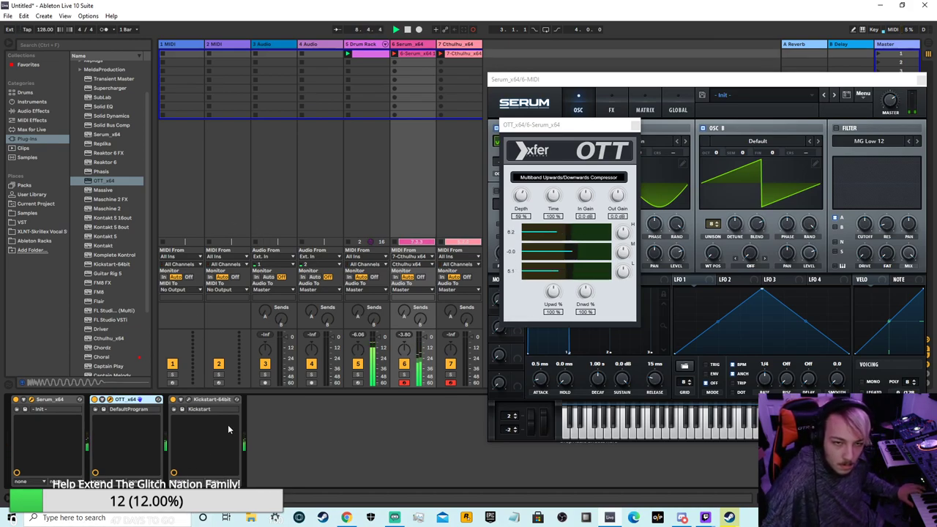
left_click(407, 30)
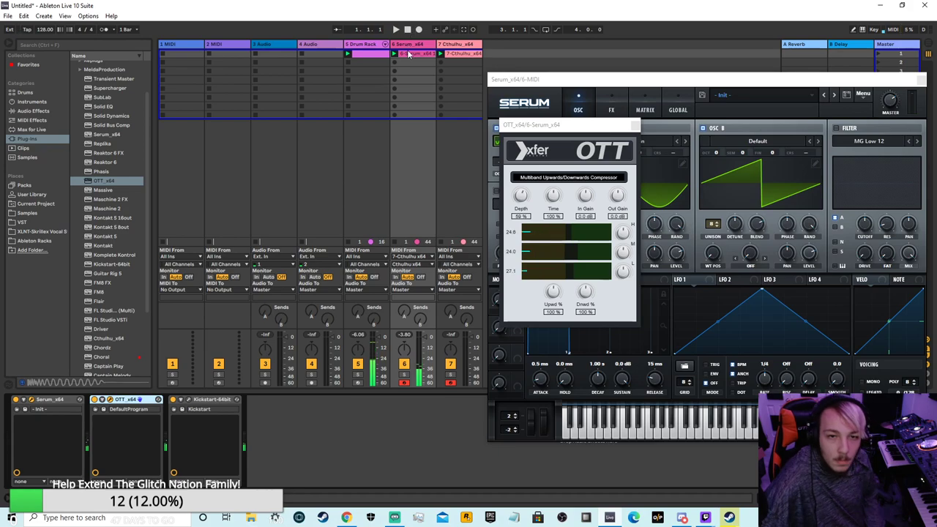
- Delete the recorded clip from the Serum track, keeping the one on the Cthulhu track
left_click(409, 55)
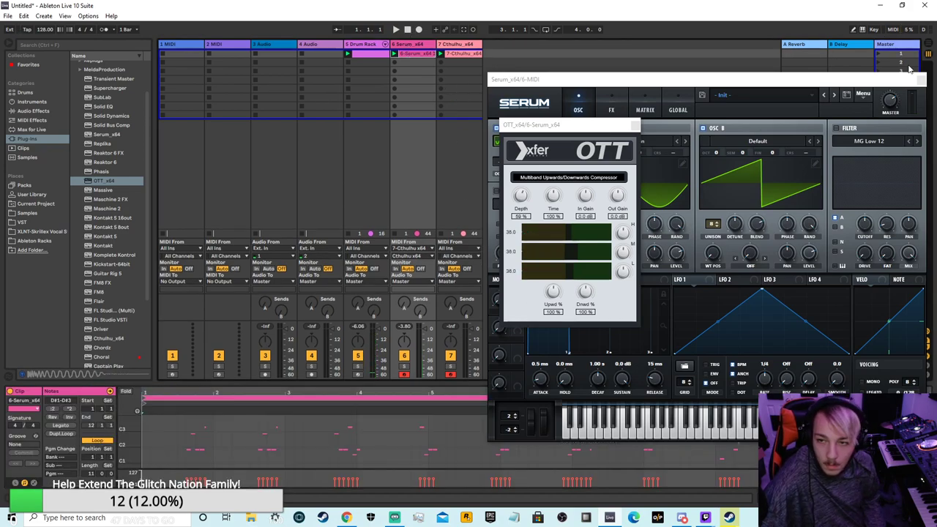
left_click_drag(663, 87, 564, 189)
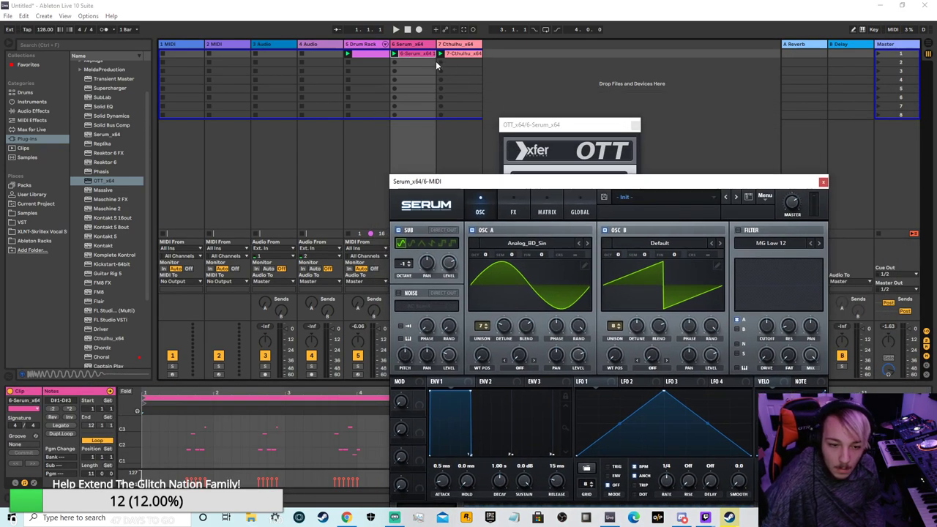
right_click(406, 55)
left_click(420, 83)
- Play the recorded Cthulhu clip in an enlarged note editor and delete its first six D#1 notes
left_click(448, 54)
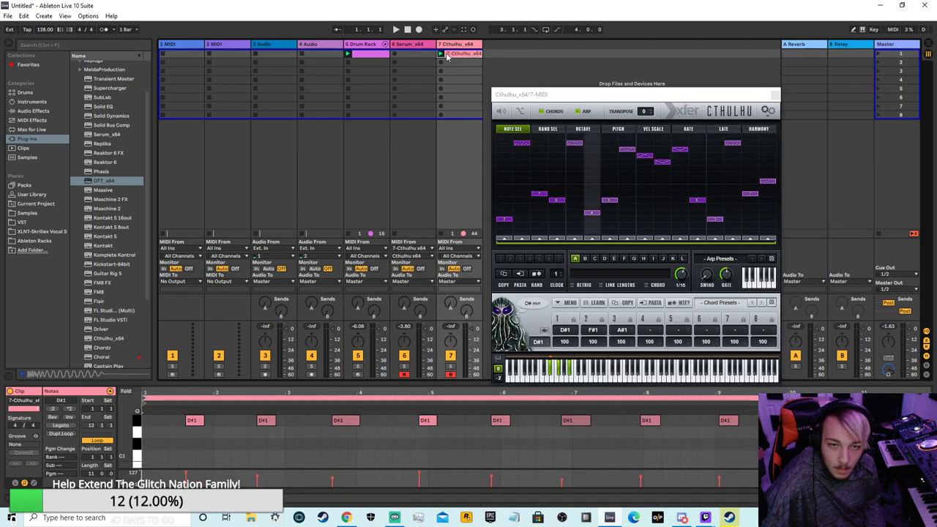
key("space")
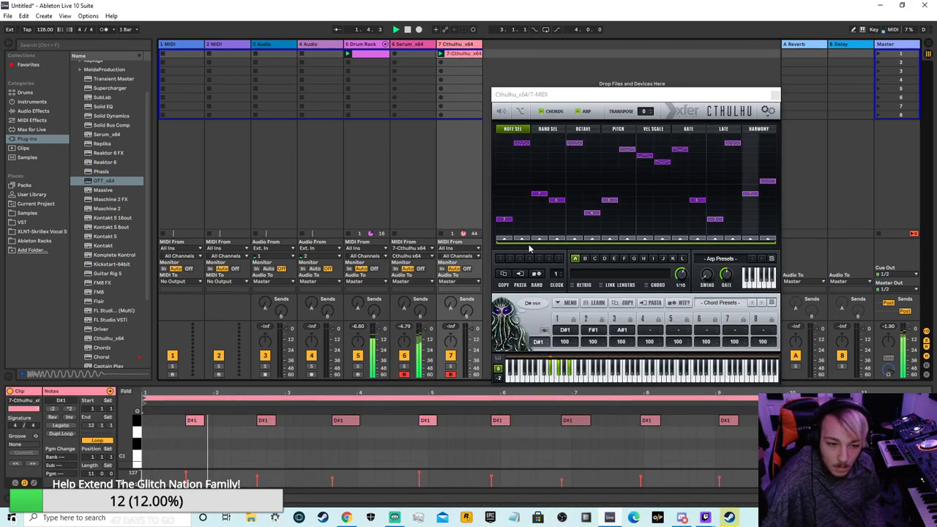
left_click_drag(358, 386, 358, 232)
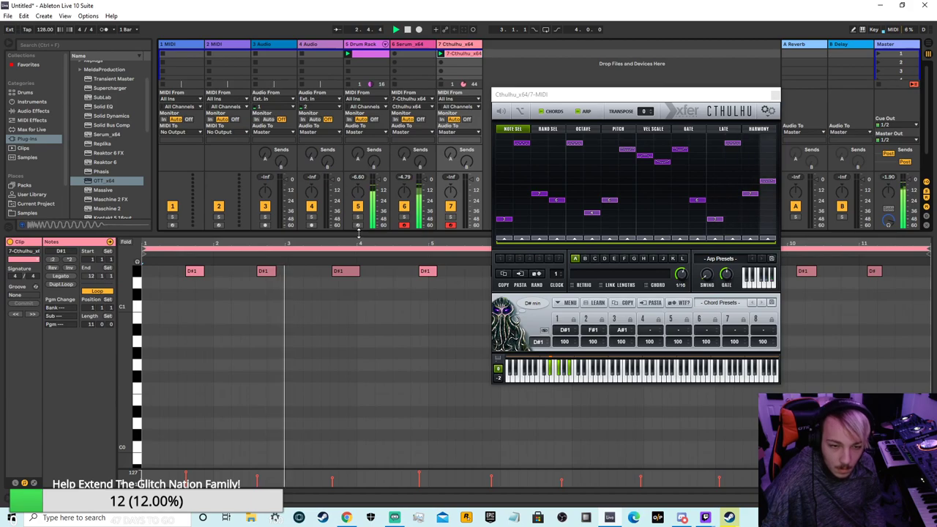
scroll(324, 415, "up", 6)
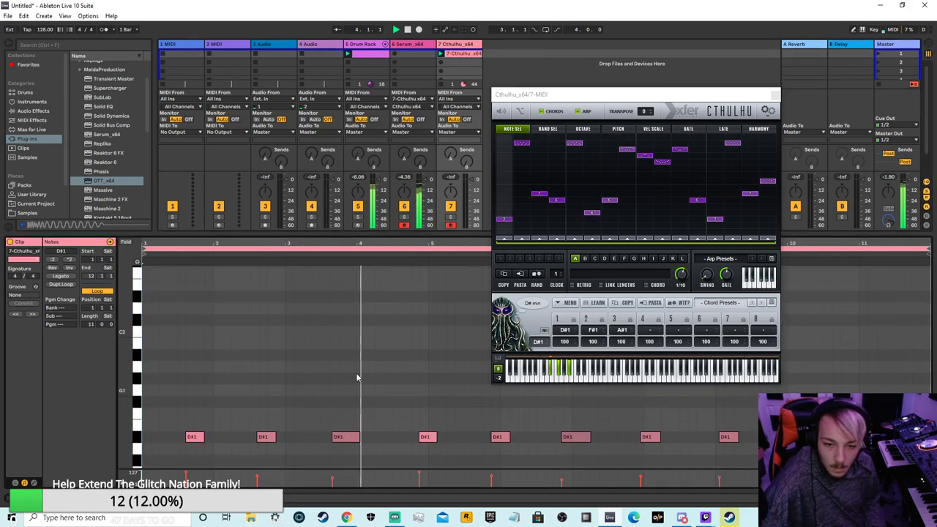
left_click(775, 95)
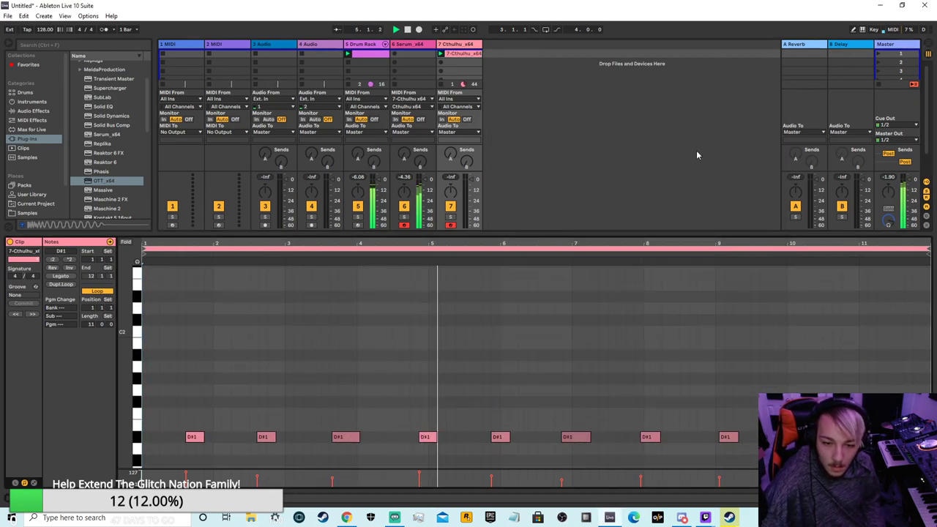
scroll(350, 359, "down", 2)
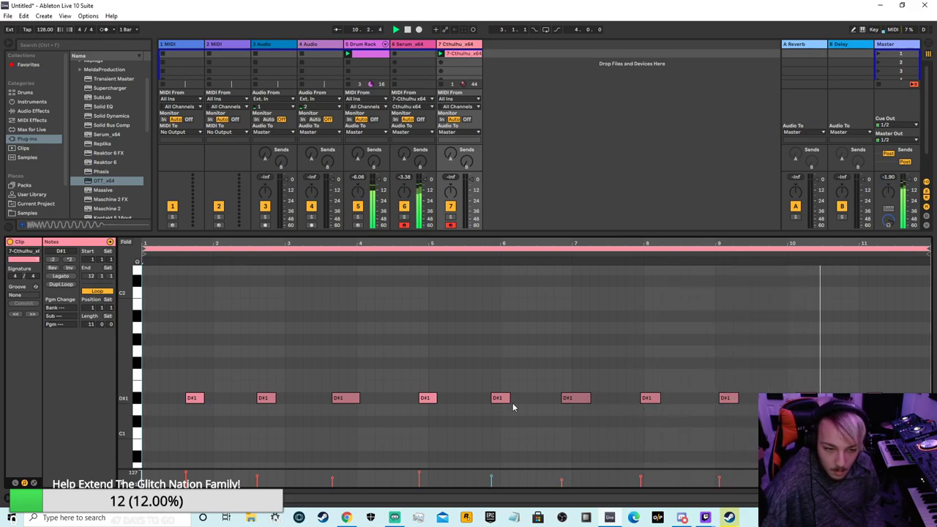
left_click_drag(619, 392, 143, 412)
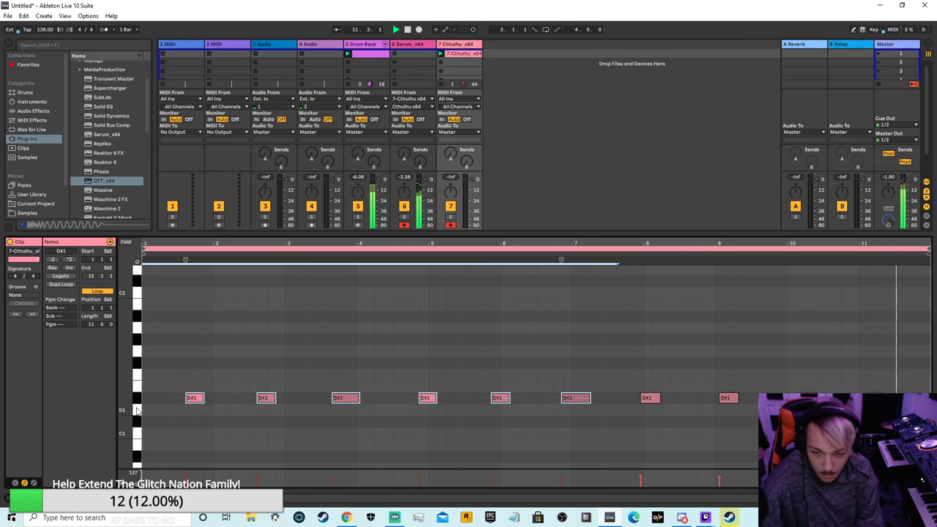
key("Delete")
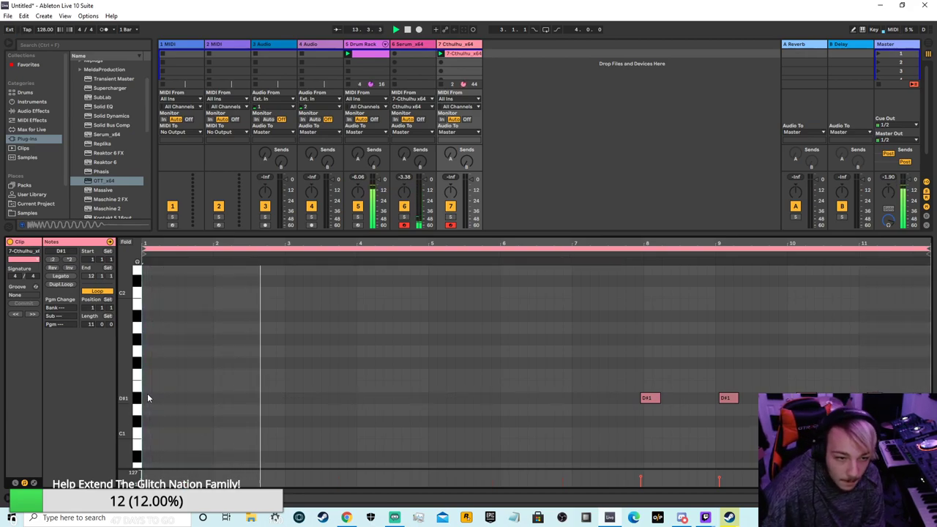
- Add a D#1 note at the start of bar 1, lengthen it to about one and a half beats, and restart playback
double_click(147, 398)
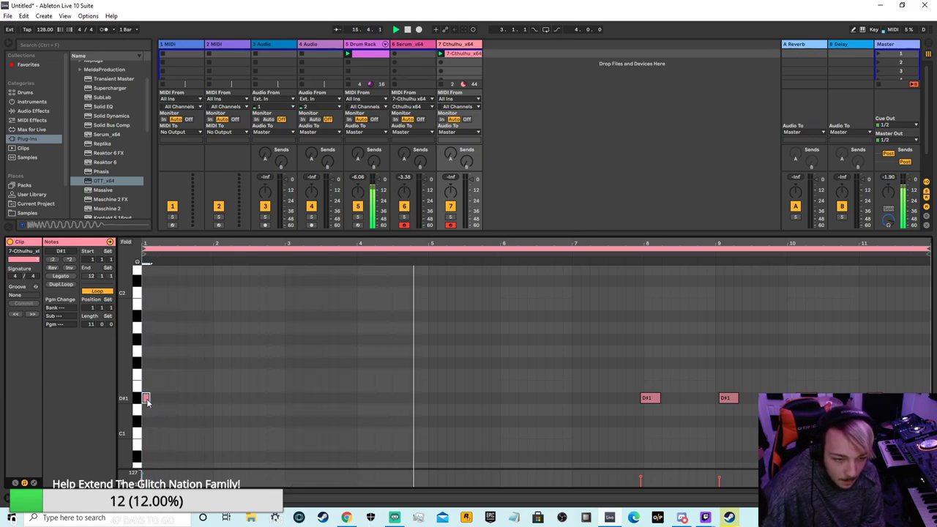
left_click_drag(149, 398, 167, 398)
left_click(409, 32)
left_click(397, 31)
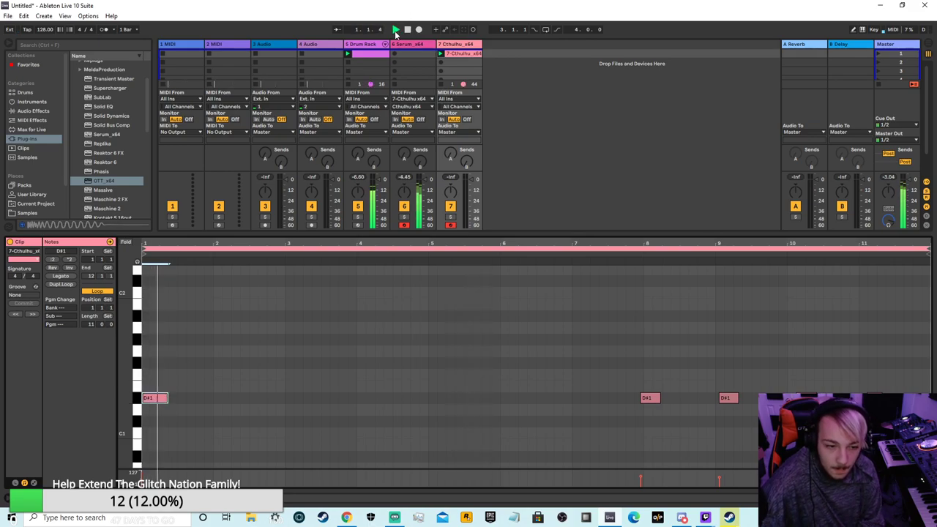
- Duplicate the D#1 note, place the copy at the start of bar 2, and replay the clip from the beginning
right_click(161, 401)
left_click(172, 423)
left_click_drag(209, 407, 307, 405)
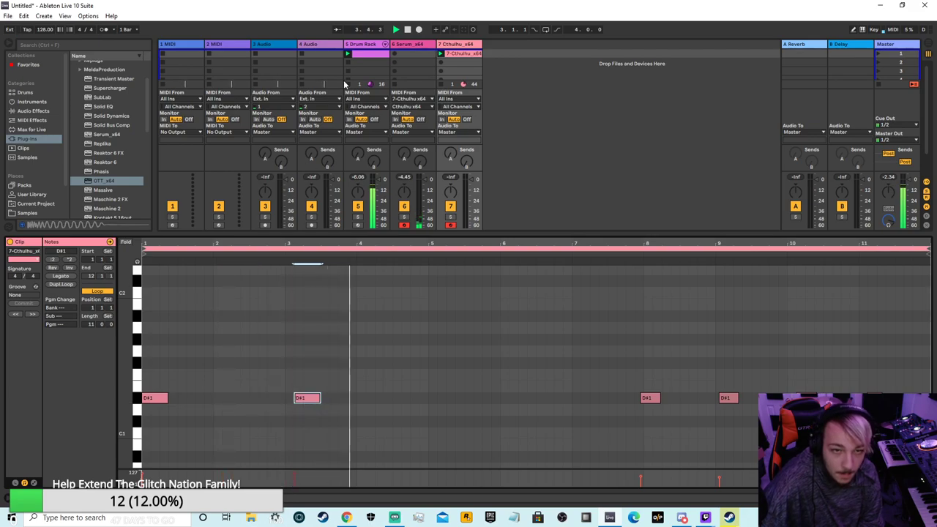
left_click(407, 31)
left_click(398, 31)
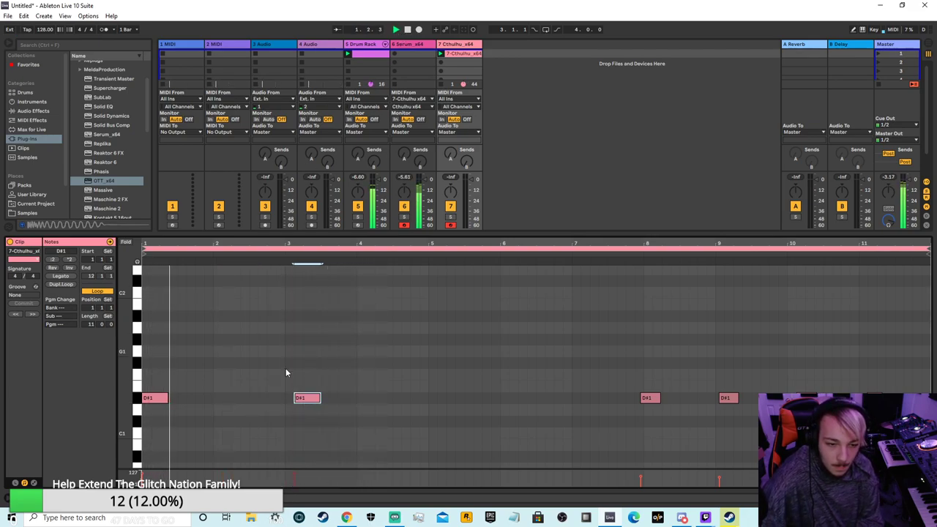
left_click_drag(301, 402, 224, 410)
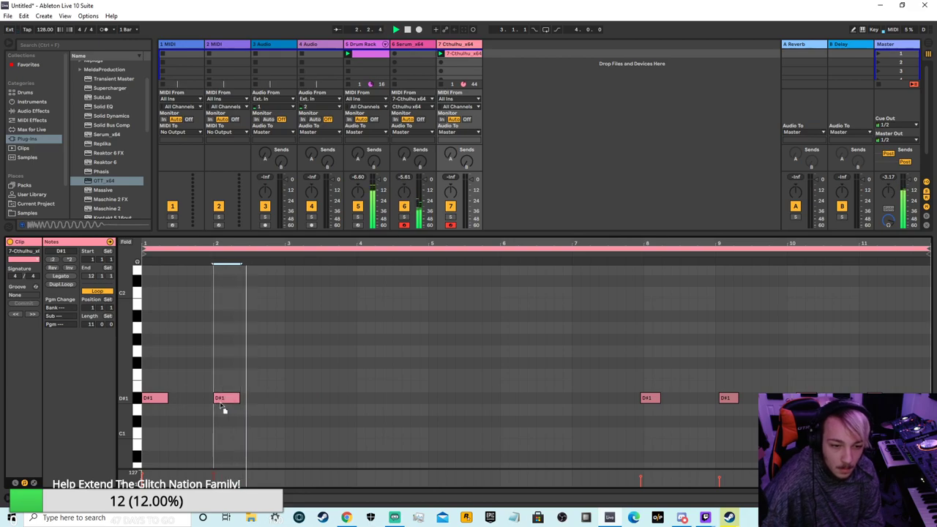
left_click(408, 30)
left_click(397, 31)
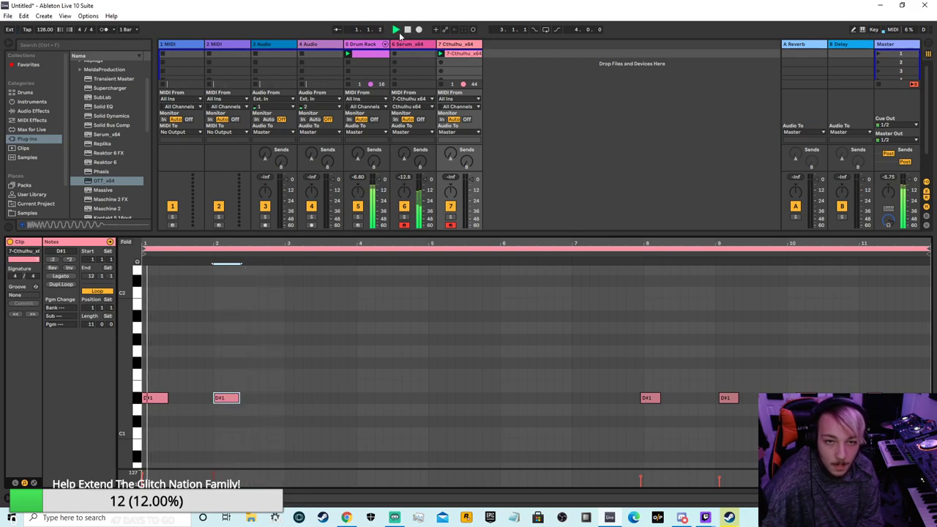
- Duplicate the D#1 note to the starts of bars 3 and 4, and delete the leftover recorded notes from bar 8 onward
right_click(224, 399)
left_click(242, 422)
left_click_drag(260, 400, 295, 407)
left_click_drag(897, 401, 599, 406)
key("Delete")
left_click(302, 399)
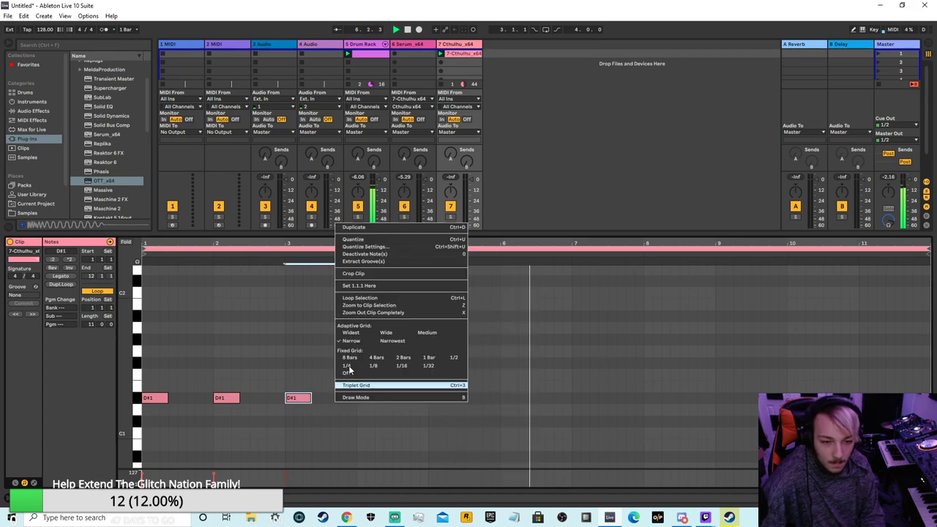
left_click(354, 228)
- Duplicate the four D#1 notes into bars 5 to 8 and restart playback
left_click_drag(425, 394, 125, 390)
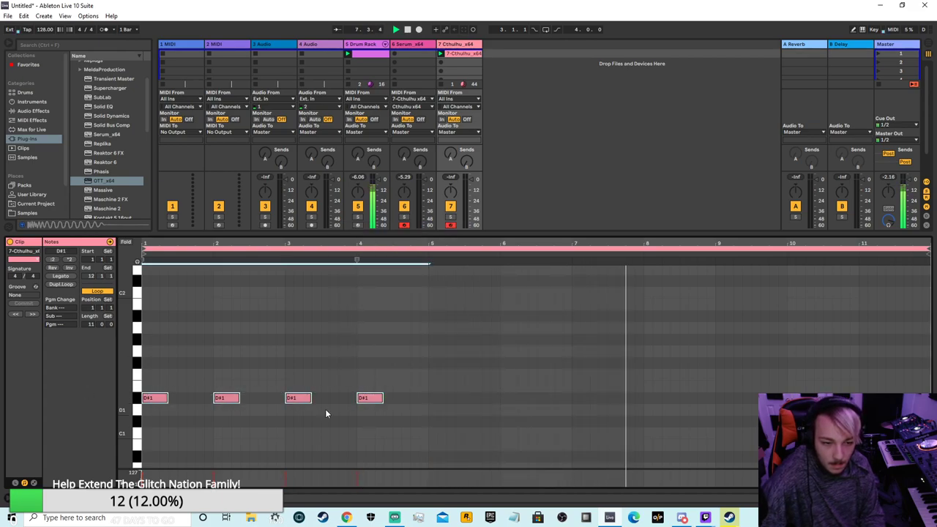
right_click(326, 408)
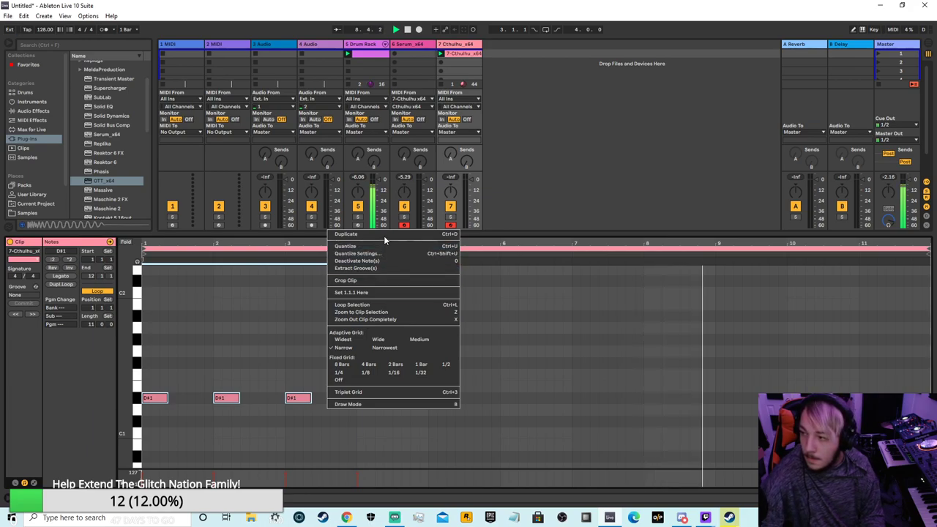
left_click(381, 235)
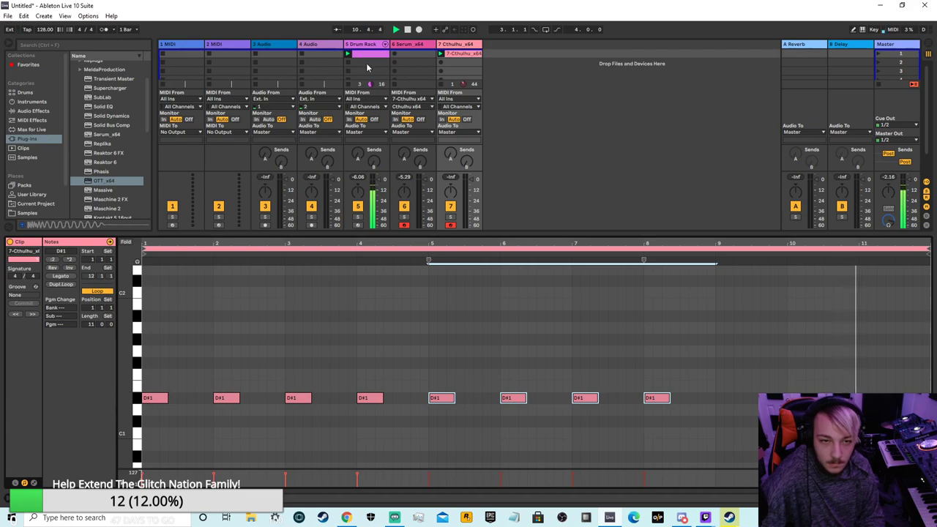
key("space")
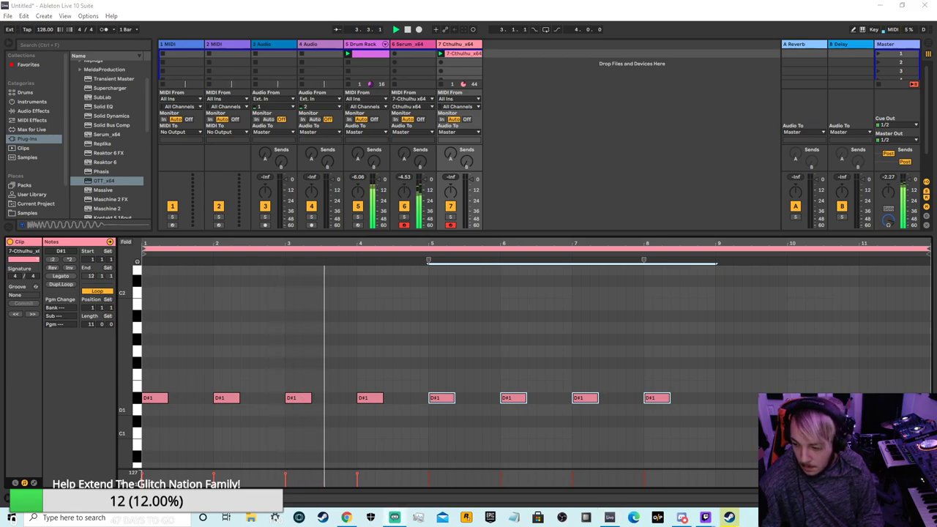
- Check the live stream on the Twitch channel page and return to Ableton Live
left_click(705, 517)
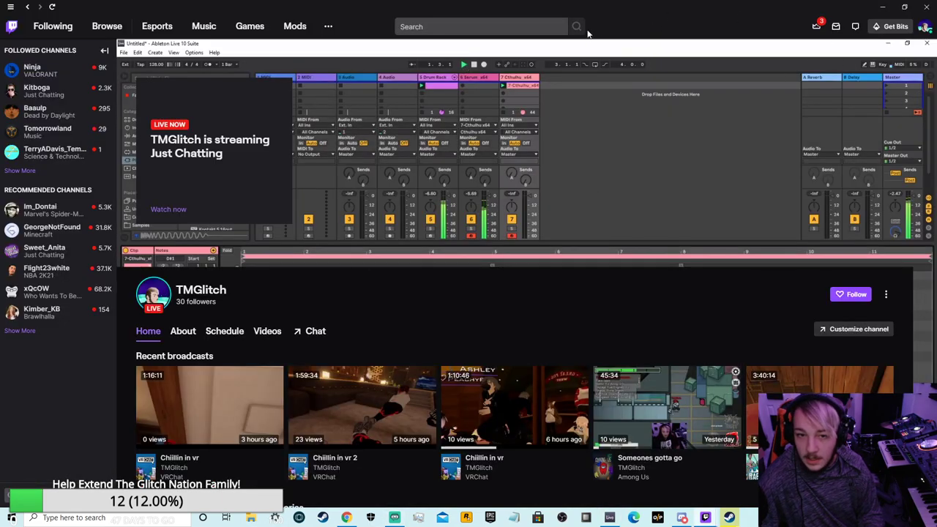
left_click(882, 6)
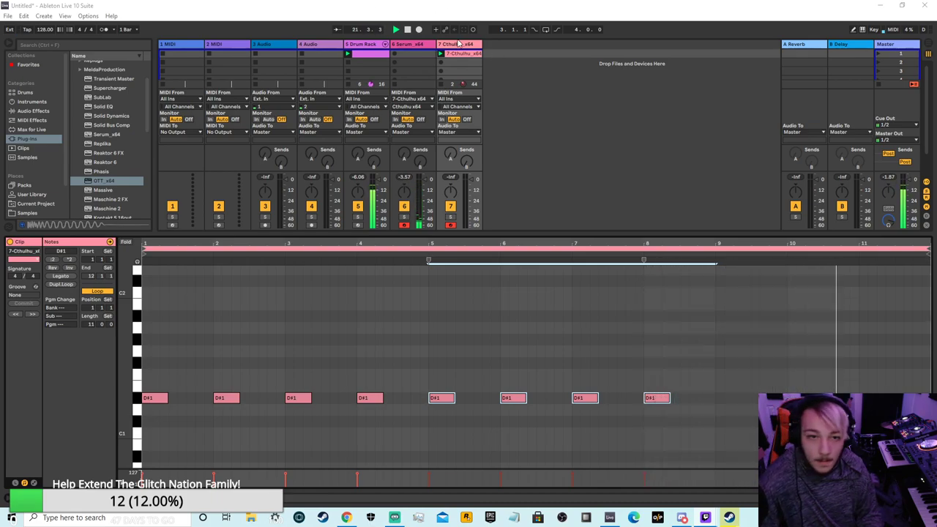
- Try duplicating bar 8's D#1 note into bar 9, and delete the copy
left_click_drag(719, 395, 642, 404)
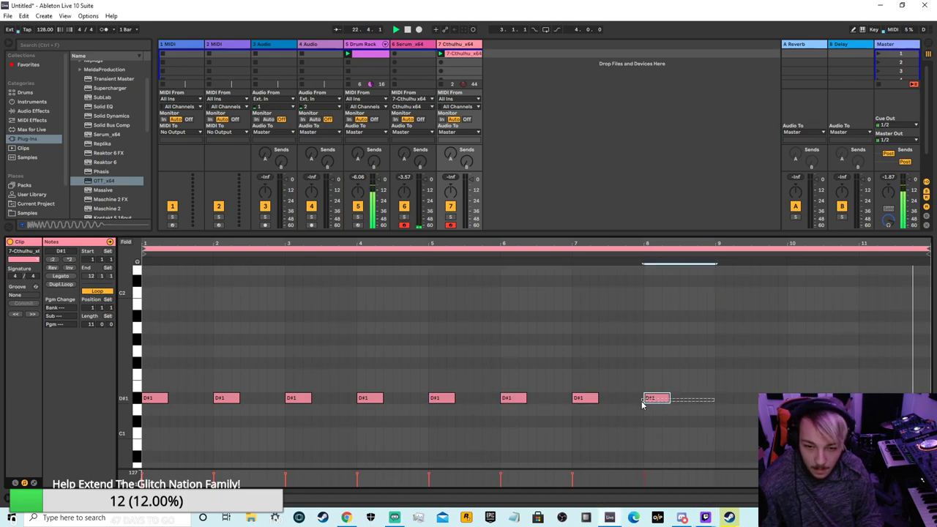
key("ctrl+d")
key("Delete")
left_click(67, 356)
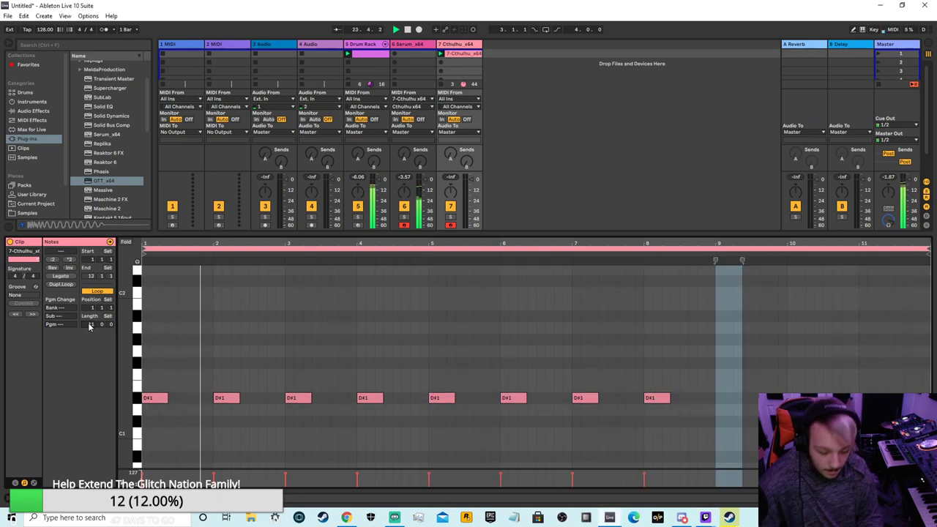
key("shift+Tab")
key("Delete")
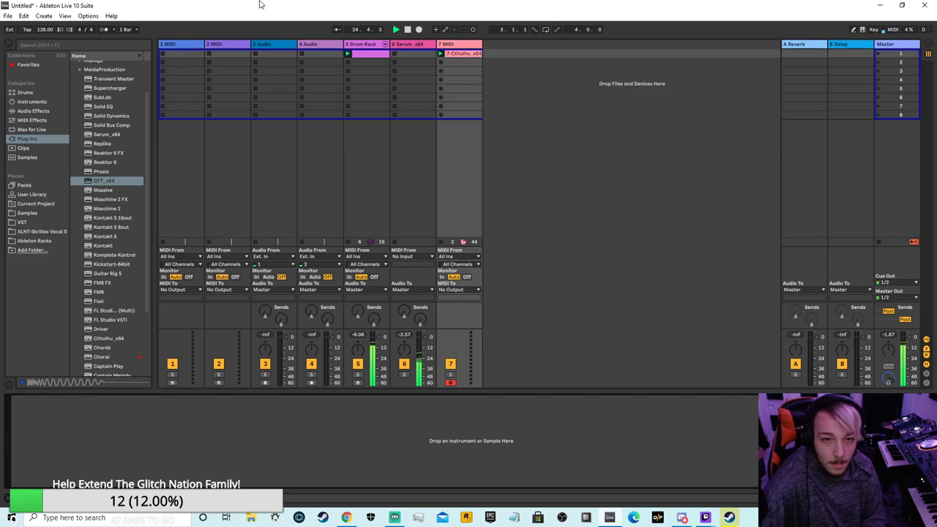
left_click(25, 15)
left_click(33, 25)
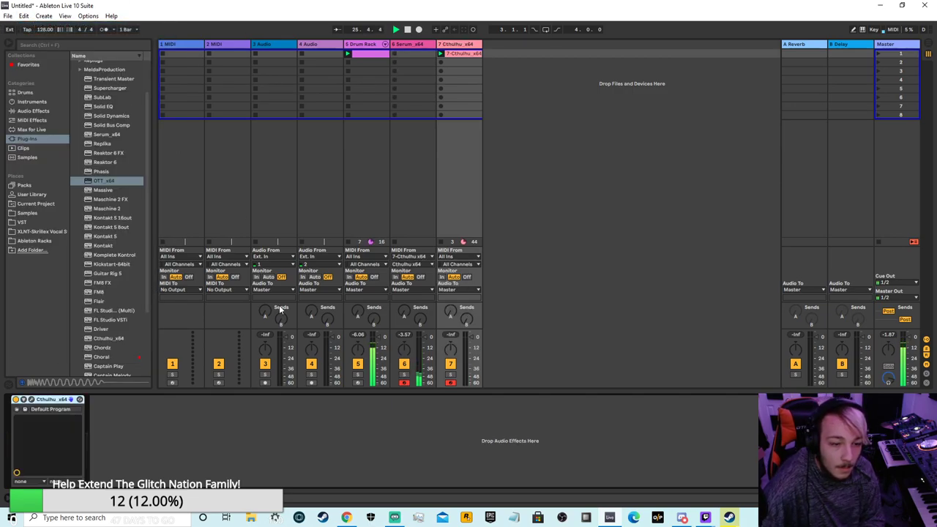
- Set the Cthulhu clip's loop length to 8 bars
left_click(459, 56)
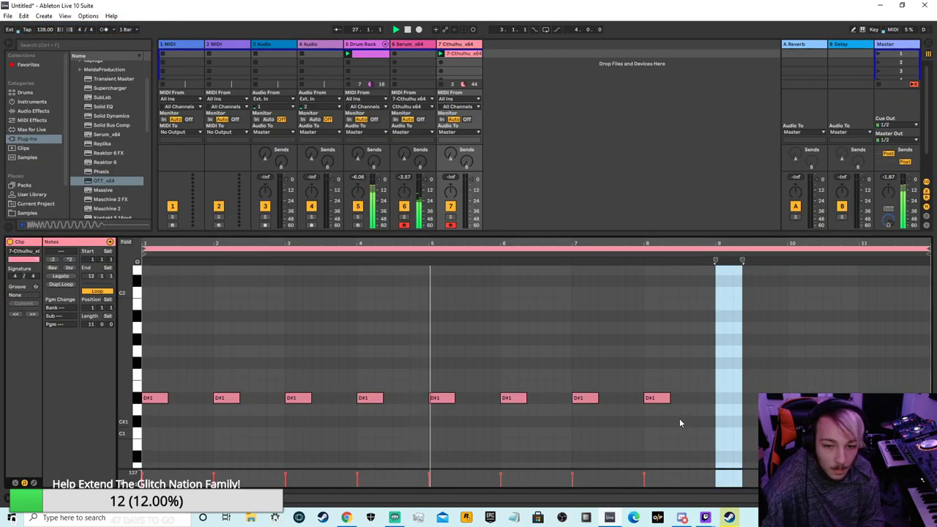
left_click(91, 326)
type("8")
key("Return")
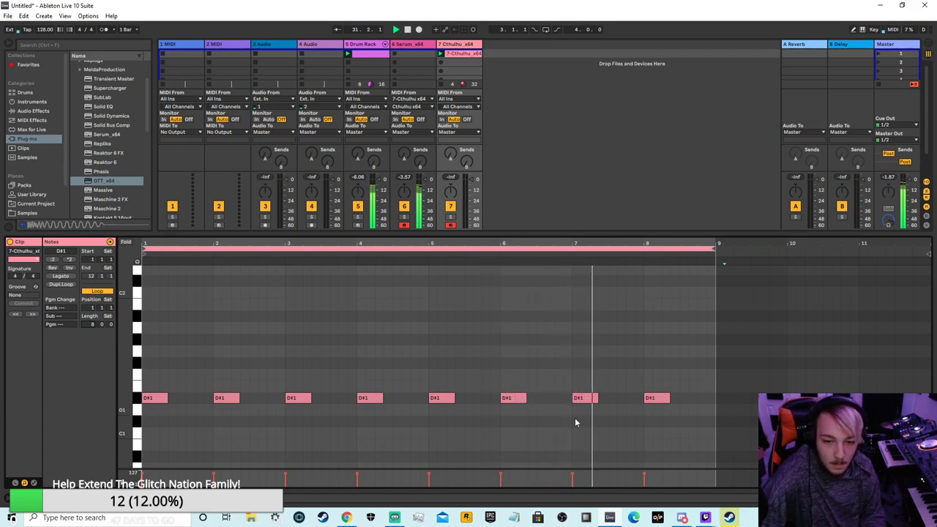
- Trim the starts of all eight D#1 notes by about an eighth note, keeping their ends in place
left_click_drag(706, 395, 143, 448)
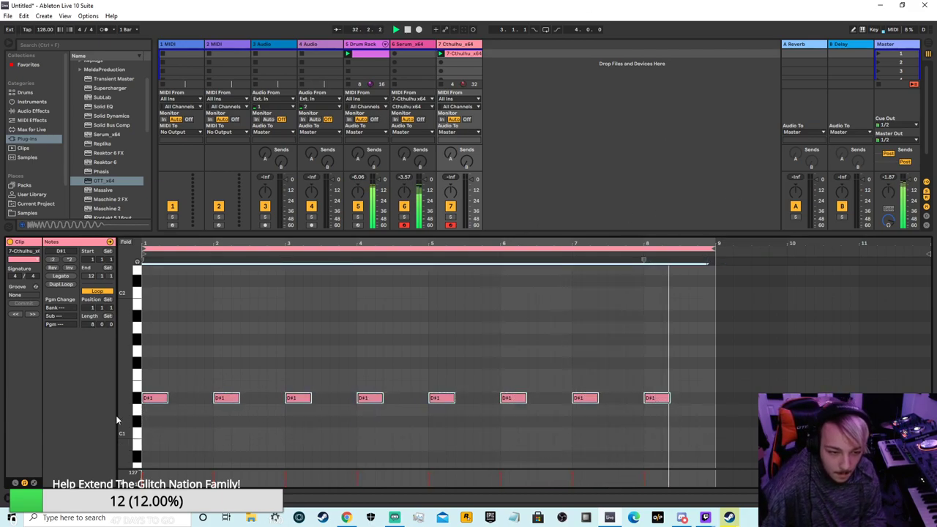
left_click_drag(142, 399, 151, 399)
left_click(184, 416)
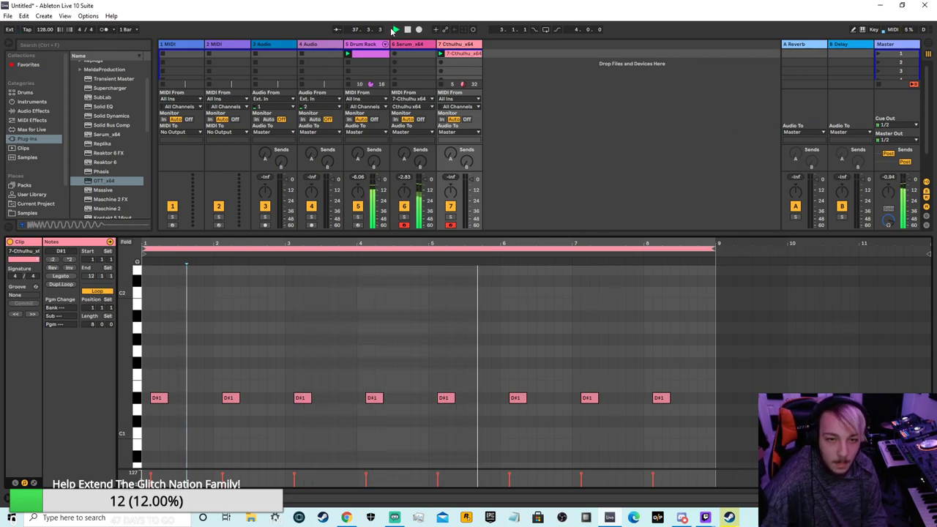
- Examine the kick sampler in the Drum Rack track's device chain
left_click(381, 55)
double_click(399, 46)
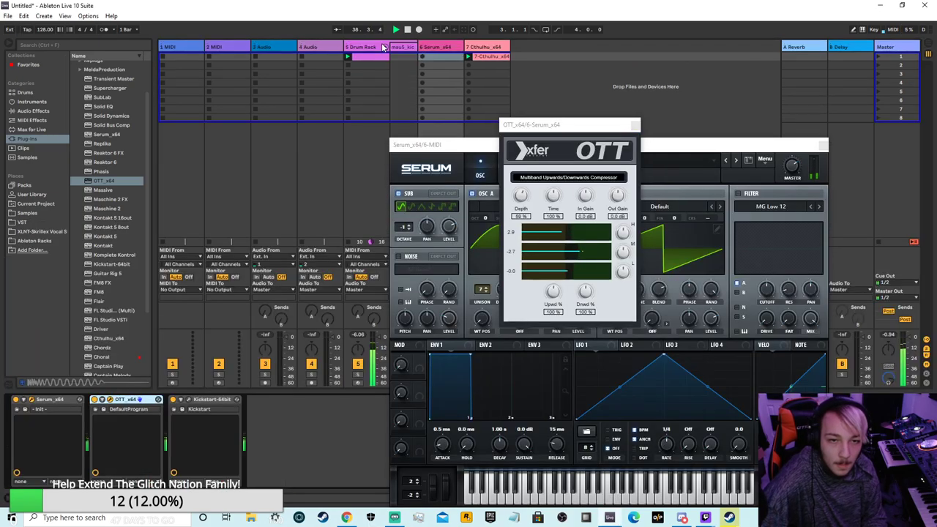
left_click(369, 46)
left_click(375, 46)
double_click(378, 52)
left_click(374, 46)
left_click(374, 47)
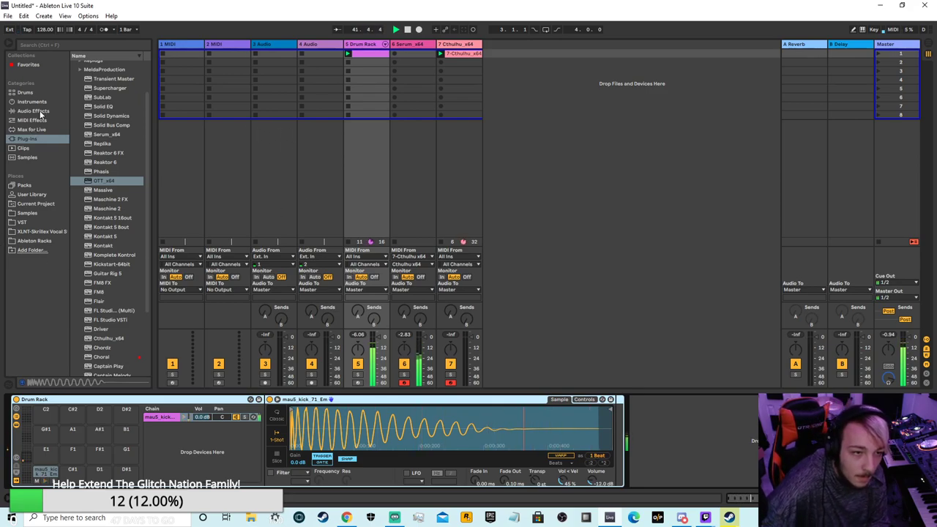
- Open the Kickstart plug-in on the Serum track fed by Cthulhu
left_click(449, 55)
left_click(420, 48)
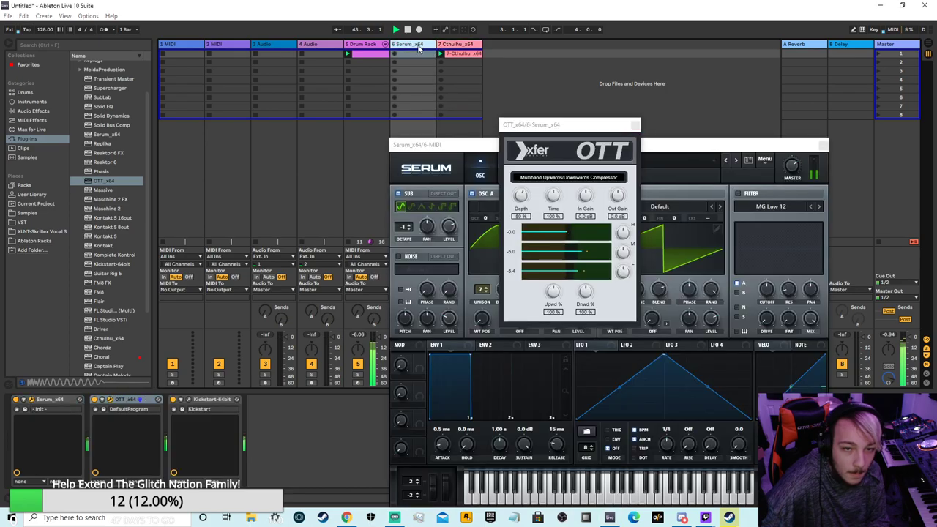
left_click(189, 400)
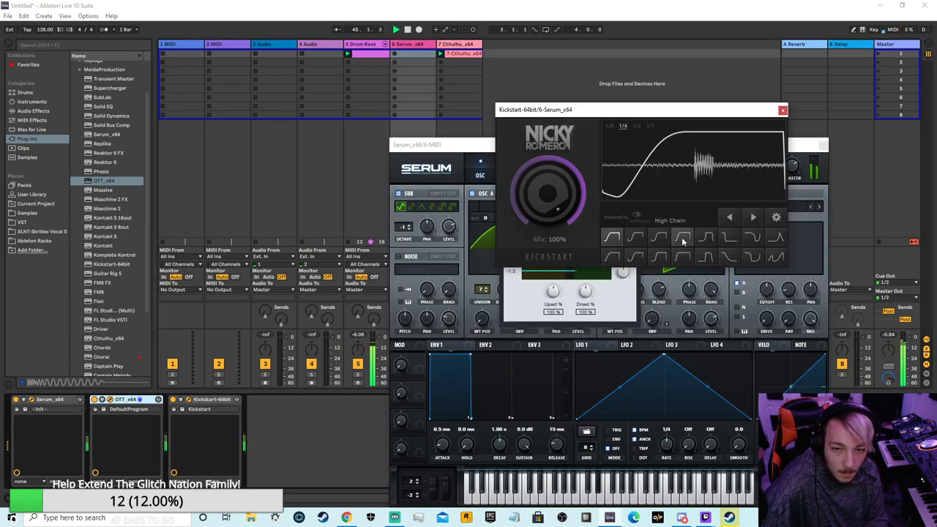
left_click(172, 405)
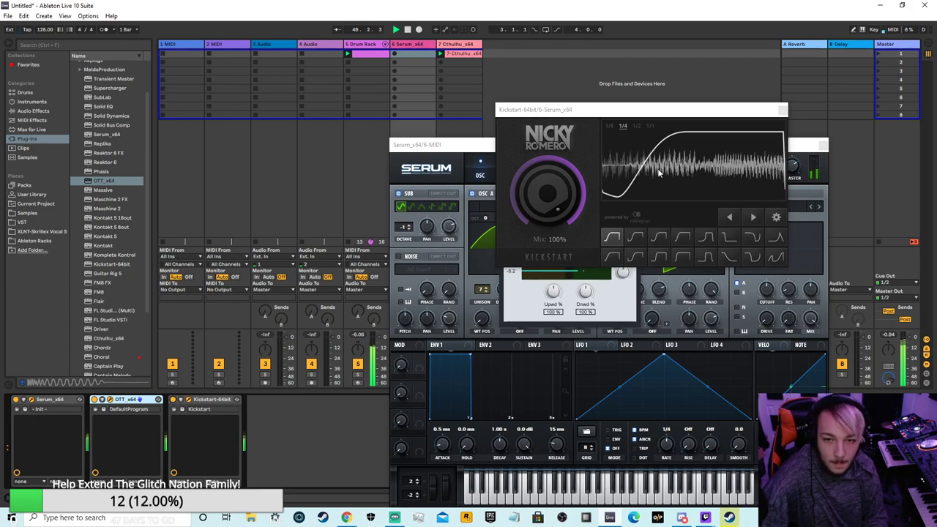
- Audition several Kickstart ducking curves at the 1/4 rate while the track plays
left_click(656, 238)
left_click(682, 238)
left_click(612, 237)
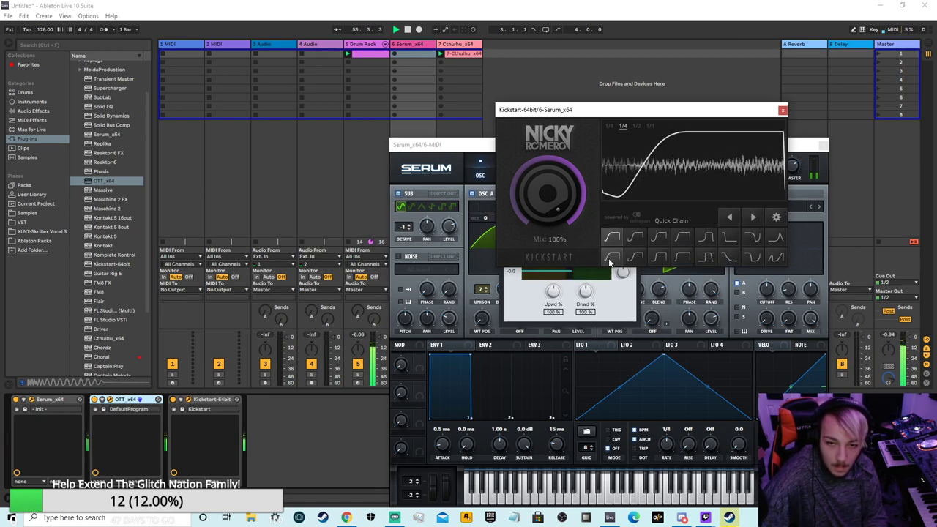
left_click(611, 259)
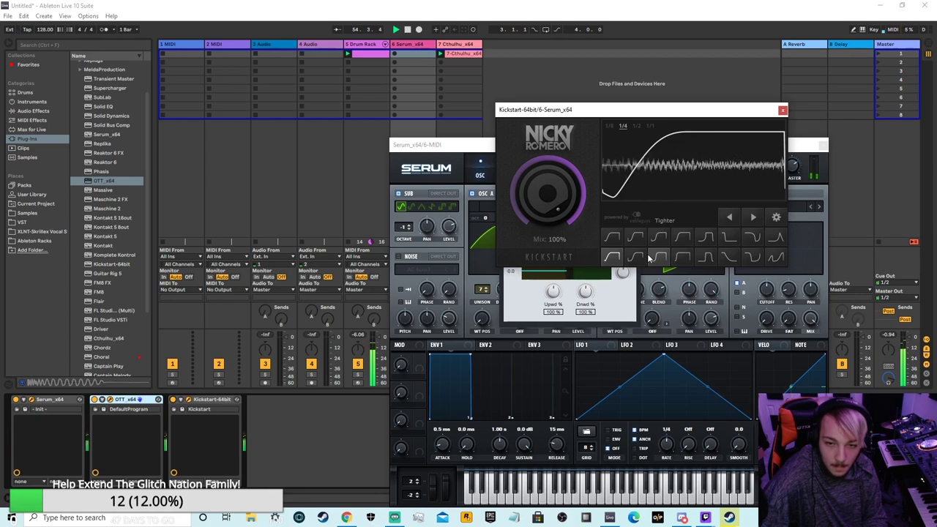
left_click(657, 258)
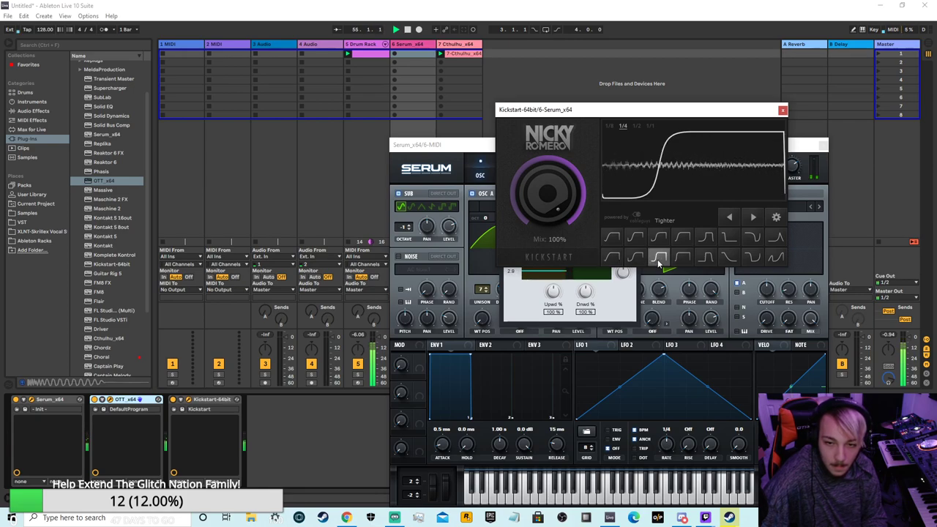
left_click(705, 259)
left_click(730, 238)
left_click(726, 256)
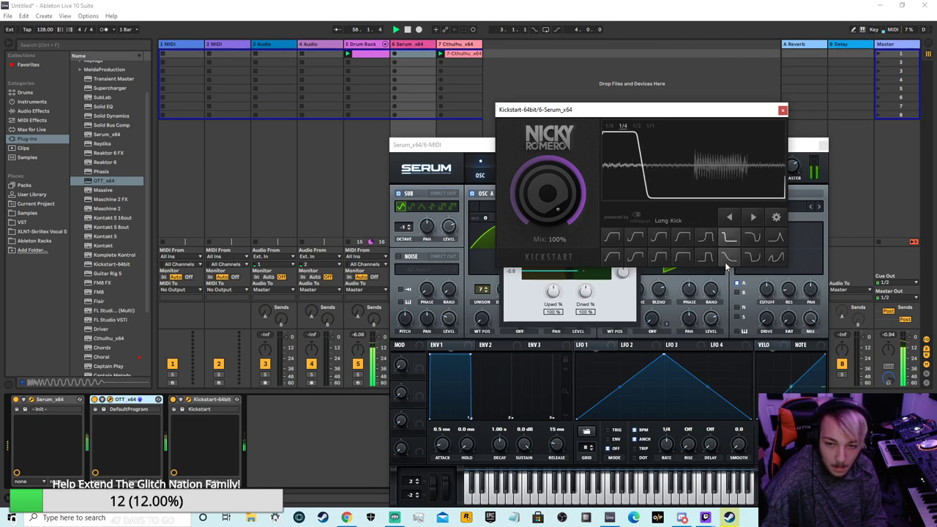
- Set Kickstart to the second ducking curve in the first row and close the Kickstart and OTT windows
left_click(664, 240)
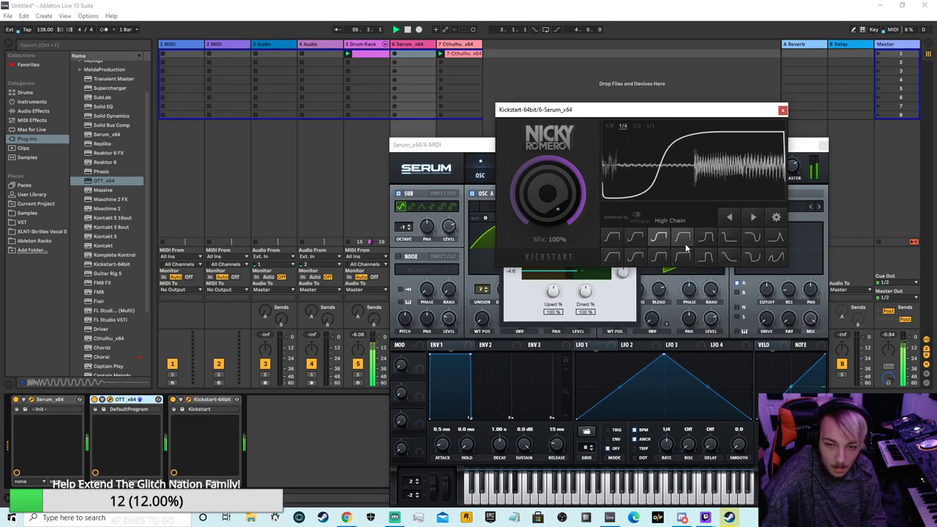
left_click(634, 237)
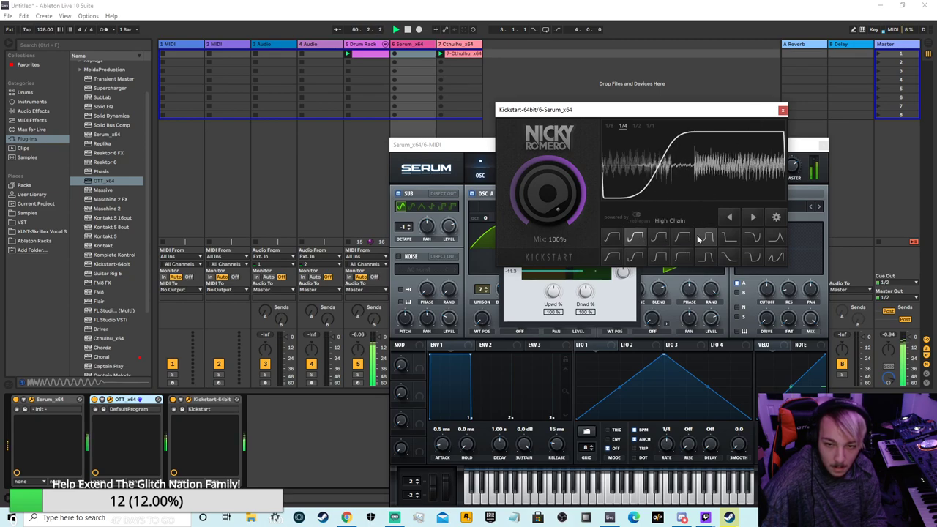
left_click(781, 111)
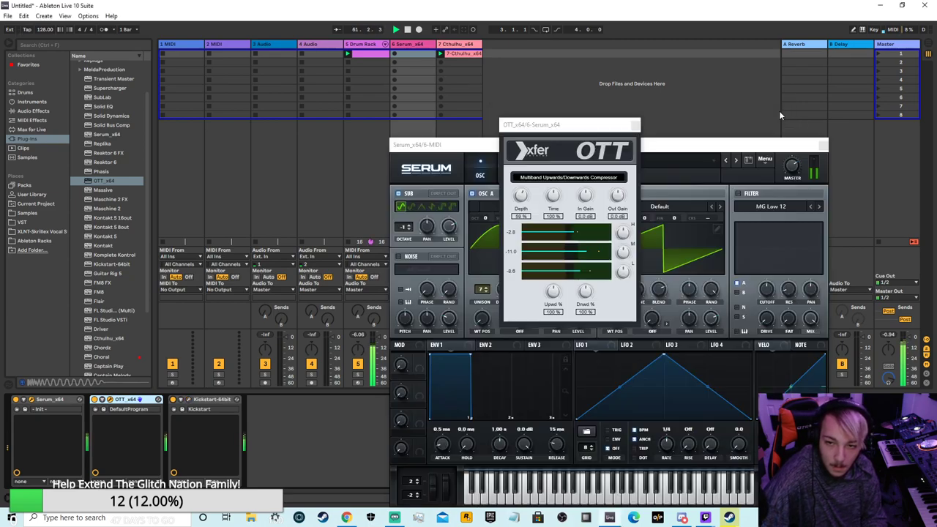
left_click(634, 125)
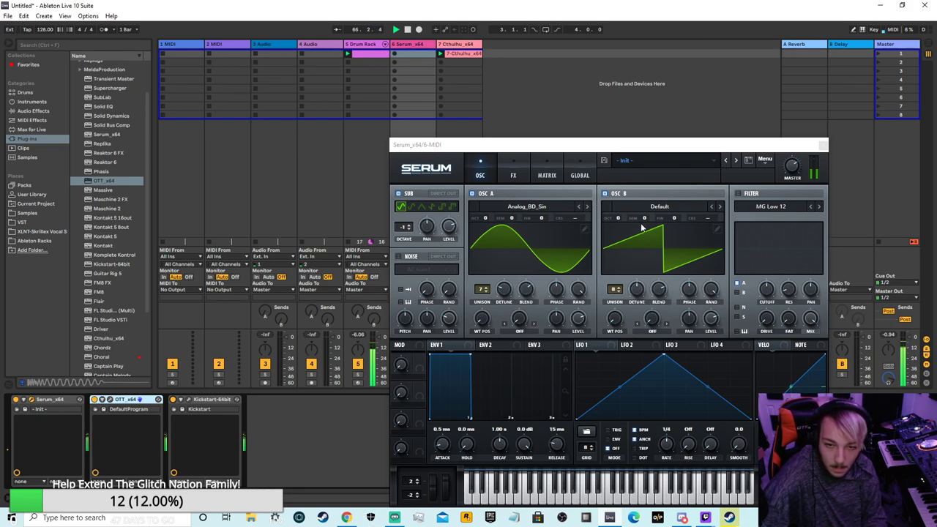
- Review the delay and reverb settings in Serum's effects and close the Serum window
mouse_move(659, 303)
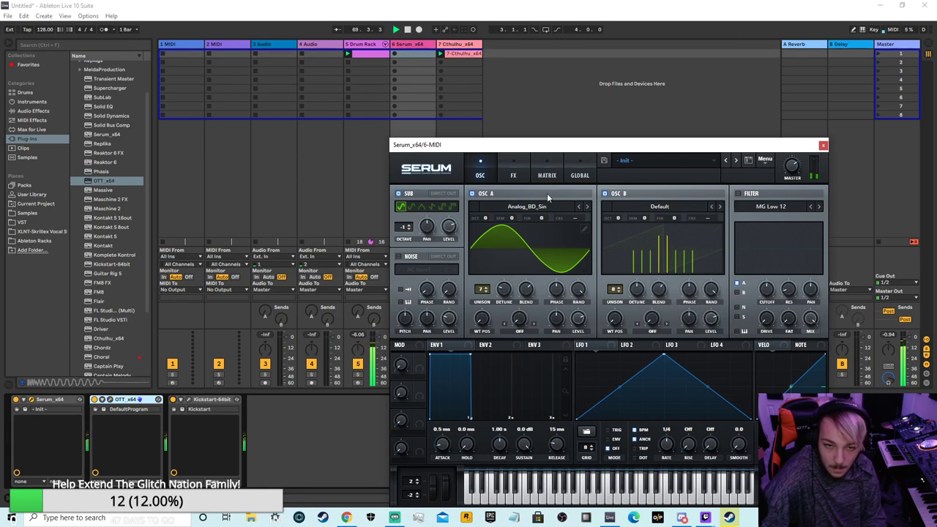
left_click(516, 171)
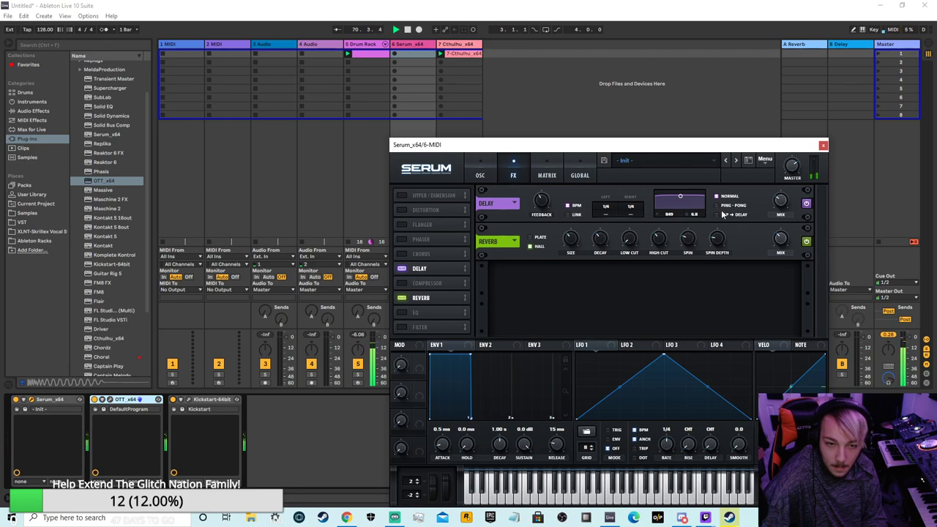
left_click(822, 145)
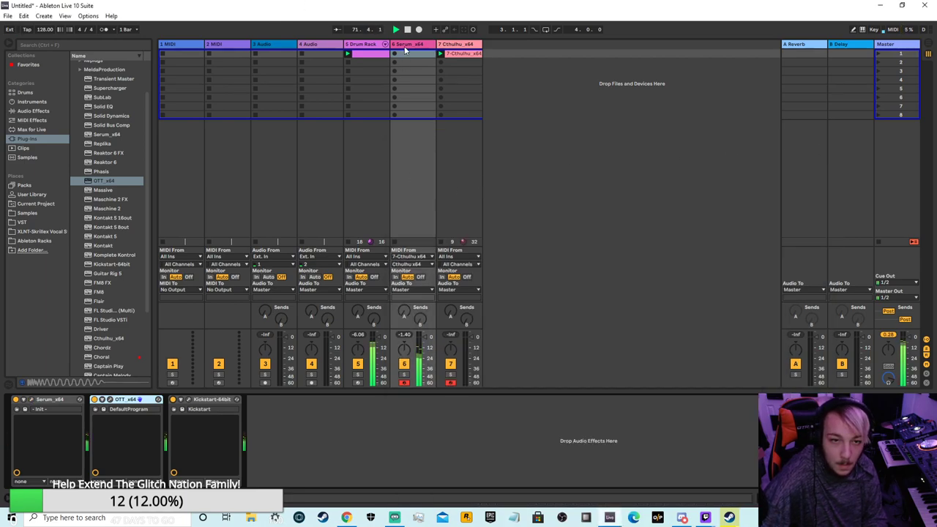
- Stop playback and add a new Serum_x64 instrument track after the Cthulhu track
double_click(374, 53)
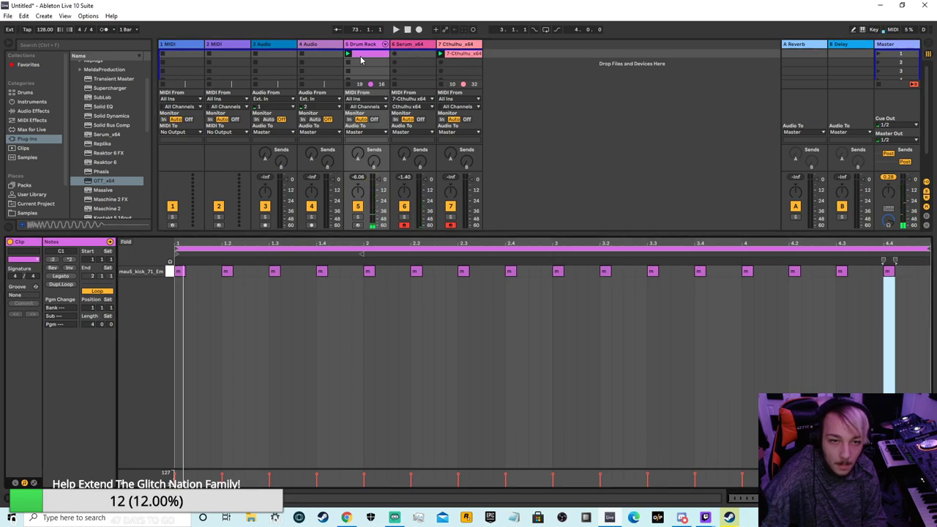
left_click(456, 55)
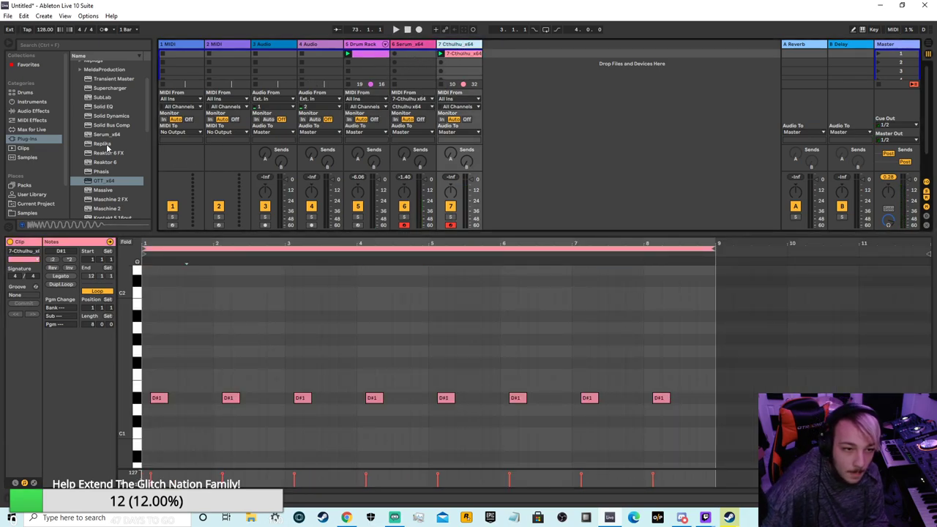
scroll(110, 154, "up", 1)
left_click_drag(117, 156, 261, 155)
left_click_drag(616, 140, 710, 114)
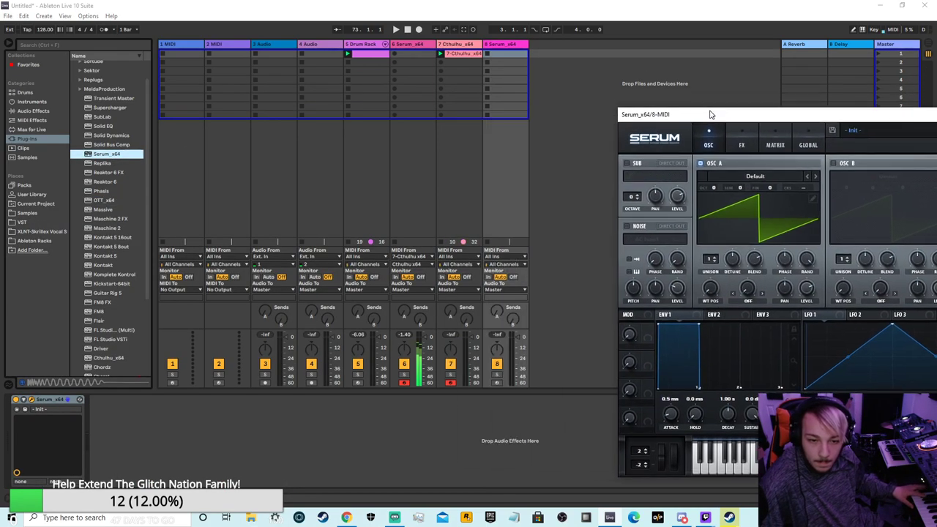
- Disarm the first Serum track and the Cthulhu track, and move the new Serum window fully into view
left_click(405, 382)
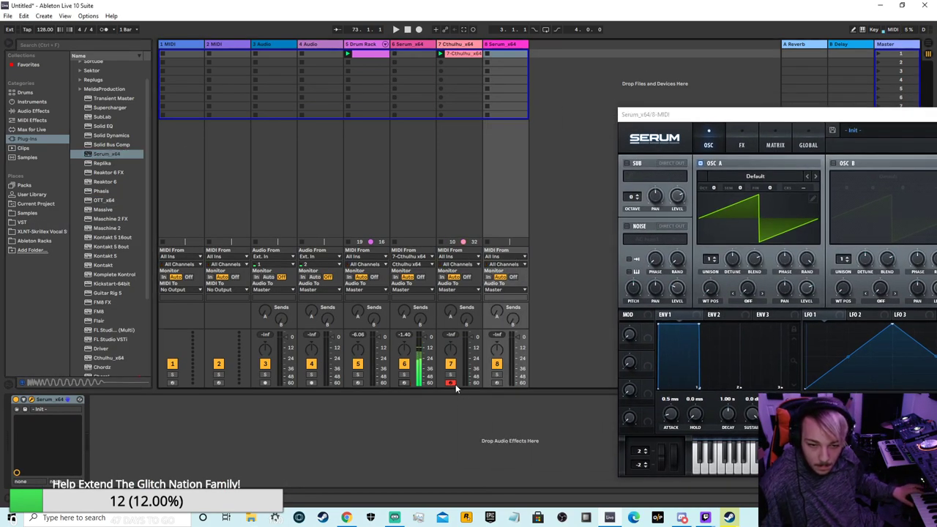
left_click(452, 382)
left_click_drag(732, 114, 510, 85)
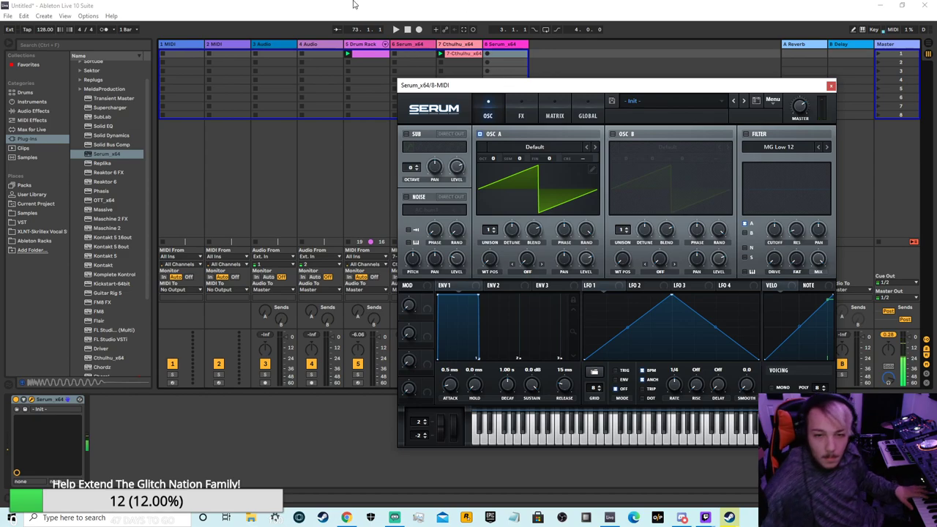
- Set oscillator A's unison to 12 voices in the new Serum and lower its detune
left_click(480, 134)
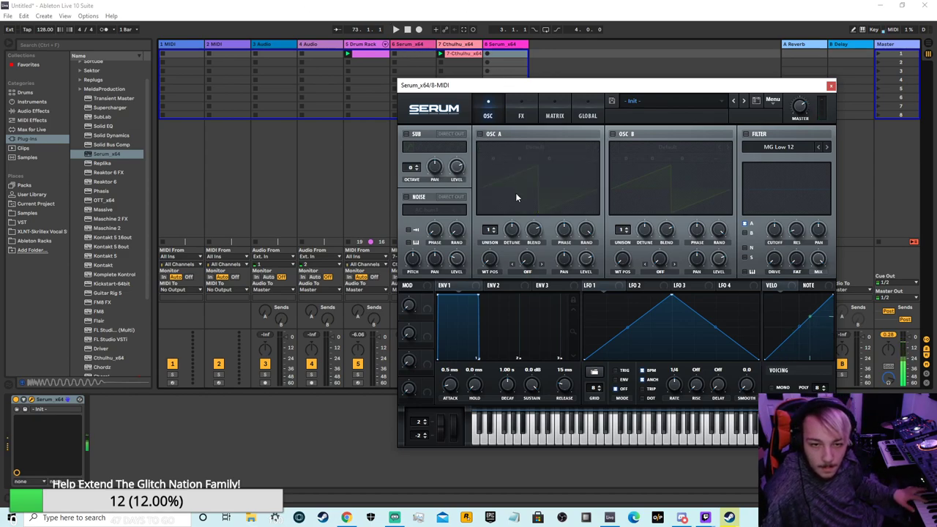
left_click(487, 134)
left_click_drag(502, 233, 496, 211)
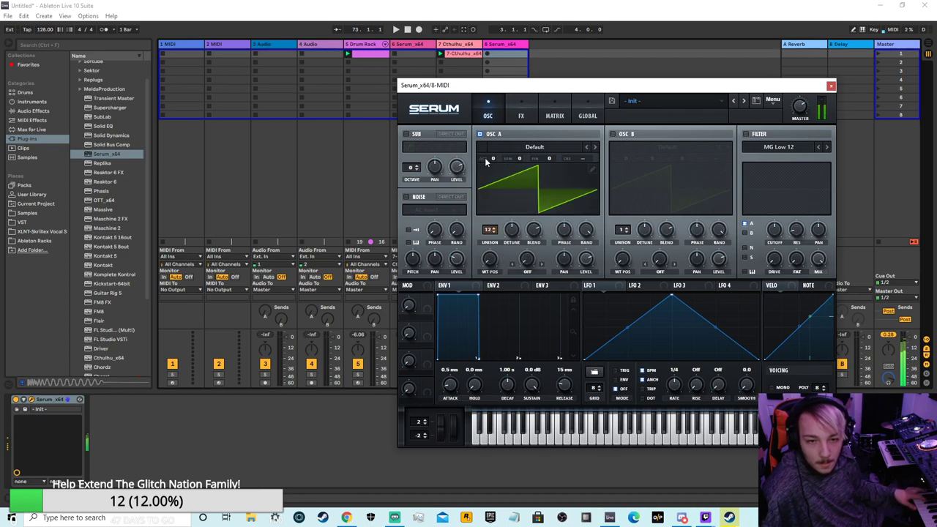
left_click_drag(518, 231, 507, 253)
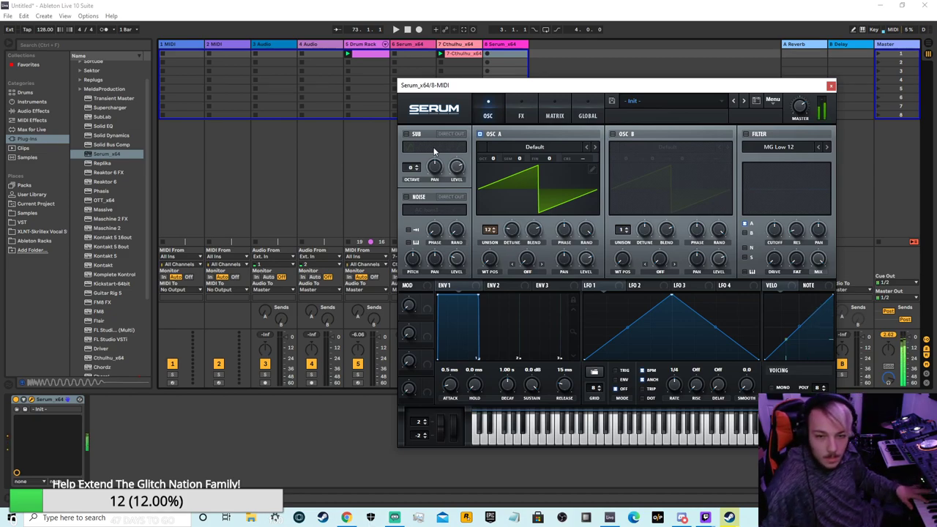
- Enable the new Serum's reverb effect and add OTT after Serum with its depth at 65%
left_click(522, 117)
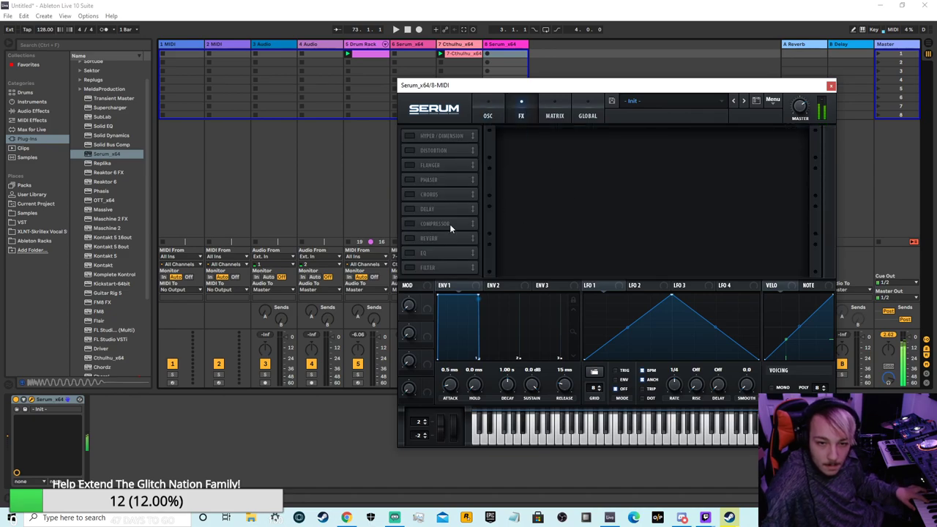
left_click(411, 240)
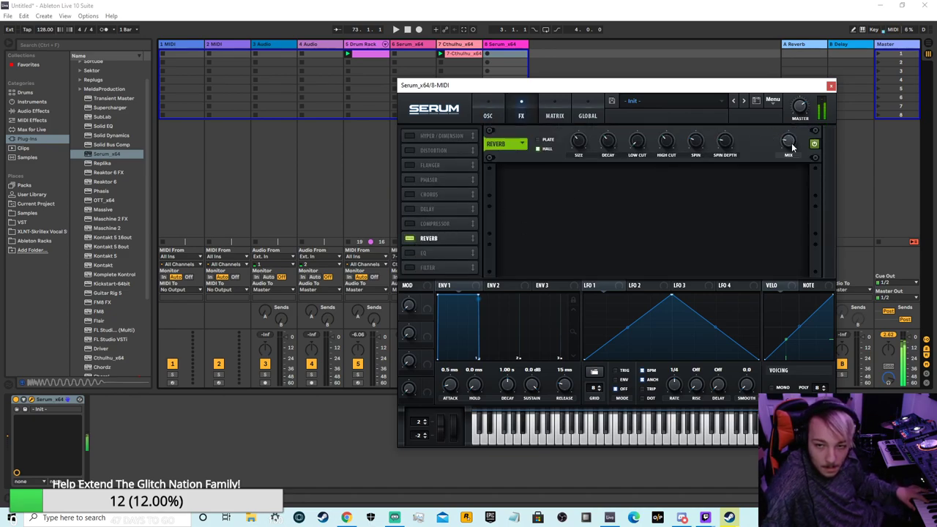
mouse_move(792, 146)
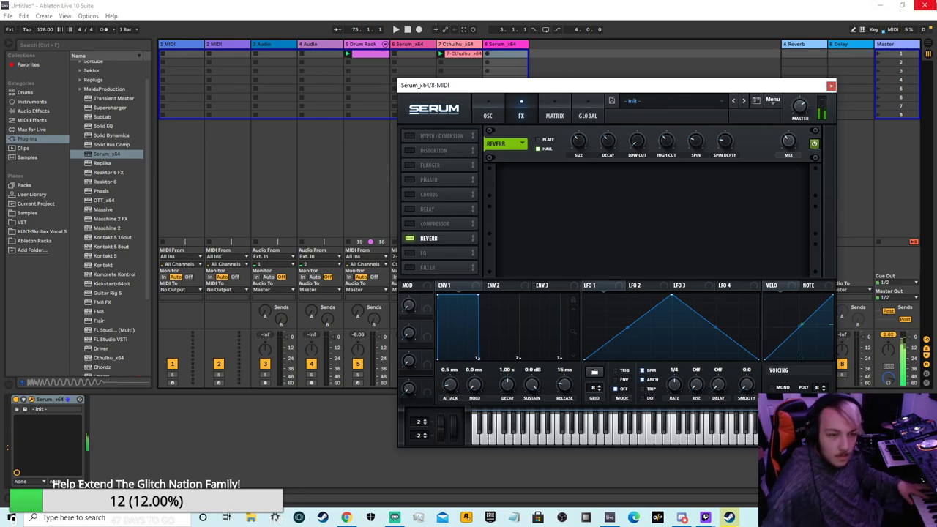
left_click_drag(99, 200, 163, 411)
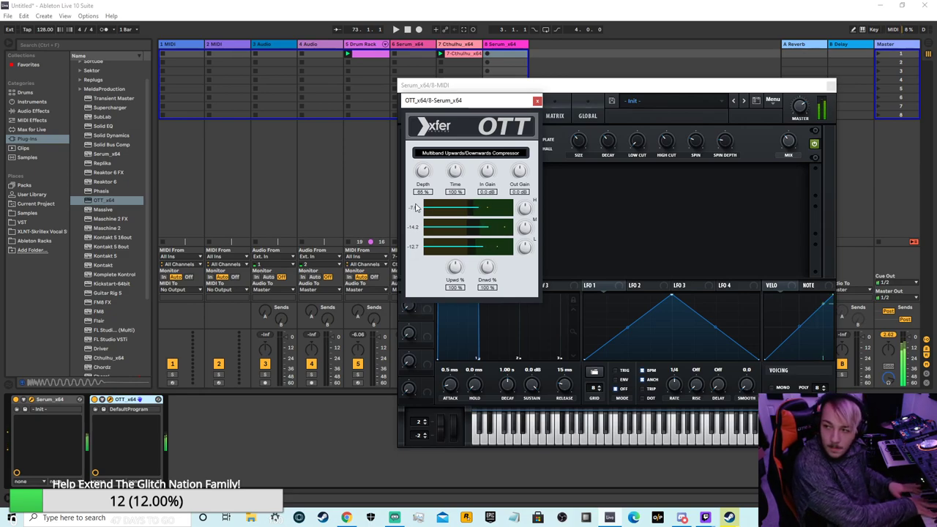
- Start playback with the Cthulhu clip and arm the first Serum, Cthulhu and second Serum tracks together
left_click(396, 30)
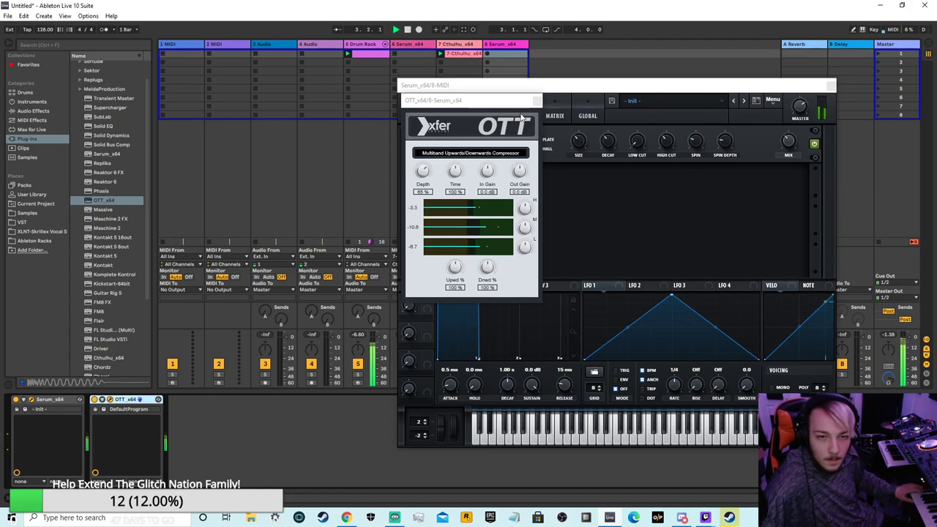
left_click(450, 59)
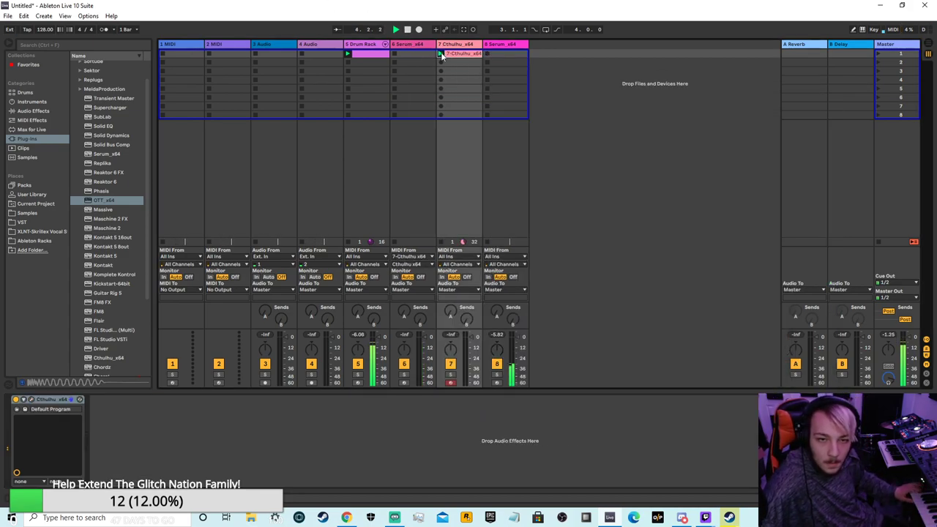
left_click(403, 382)
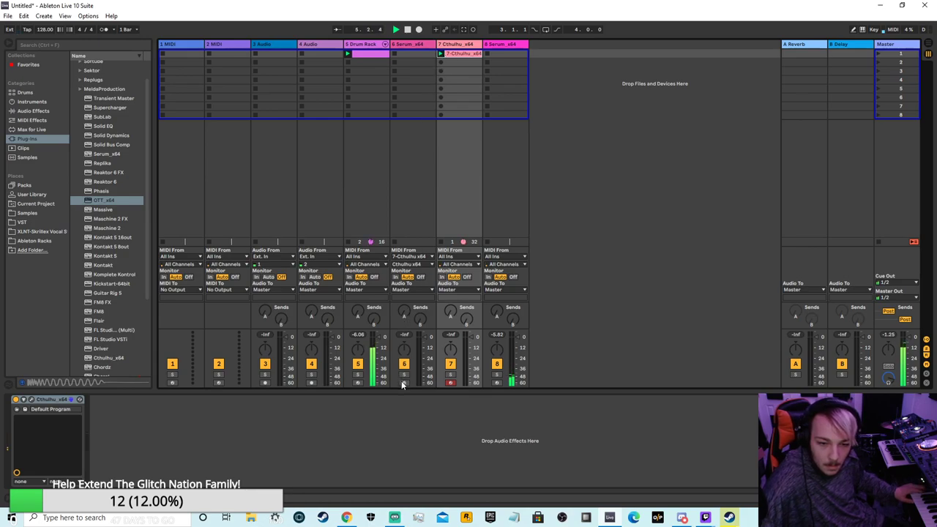
left_click(450, 382, "ctrl")
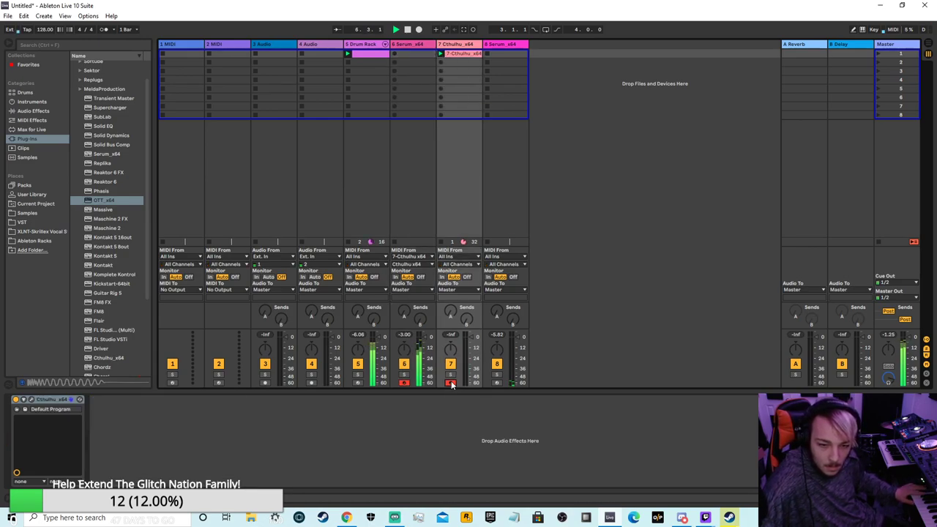
left_click(496, 382)
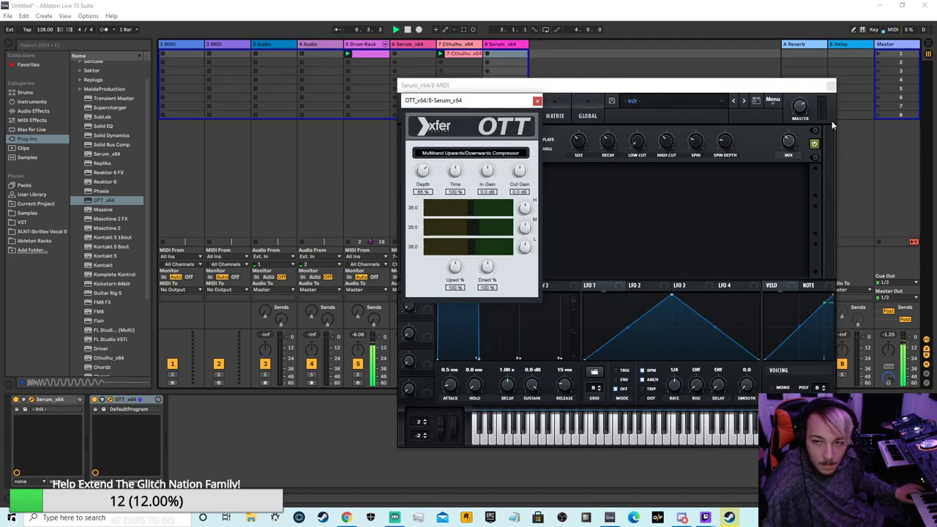
- Close the second Serum's window and disarm the first Serum and Cthulhu tracks
left_click(831, 86)
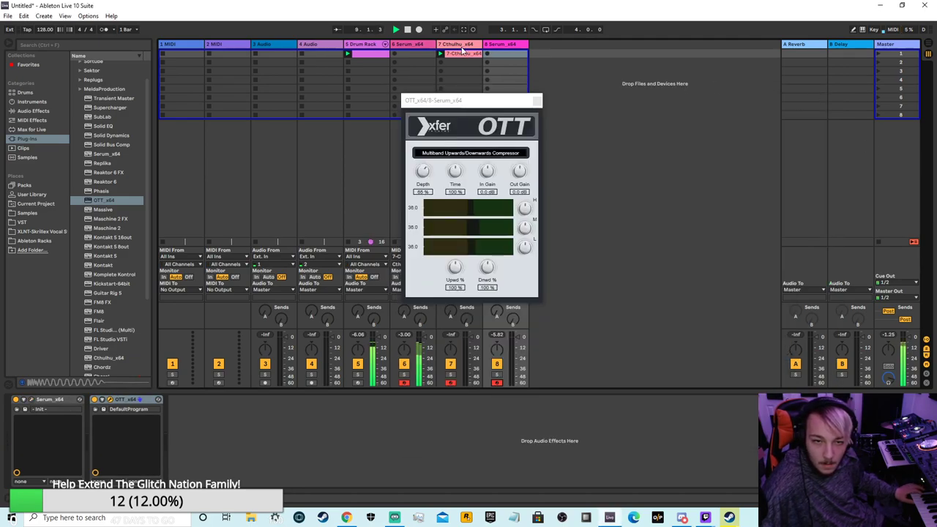
left_click(405, 45)
left_click(403, 382)
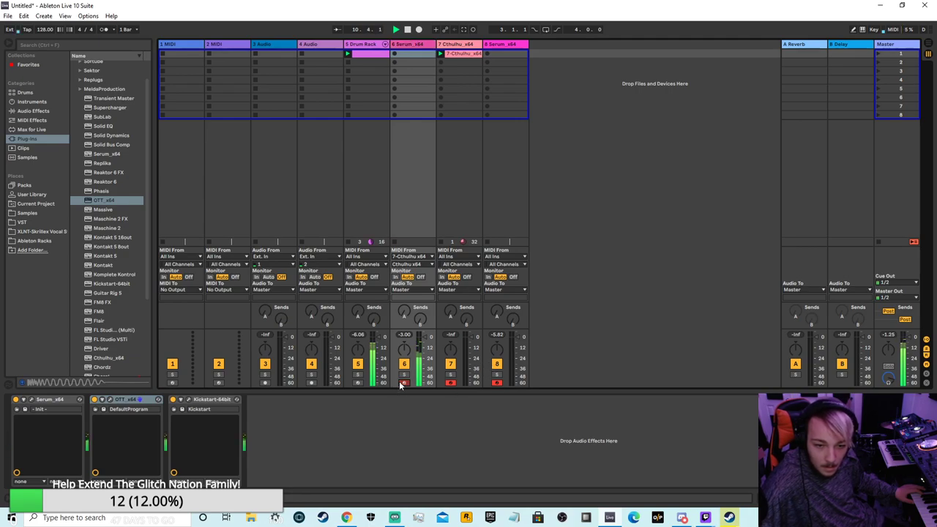
left_click(450, 382)
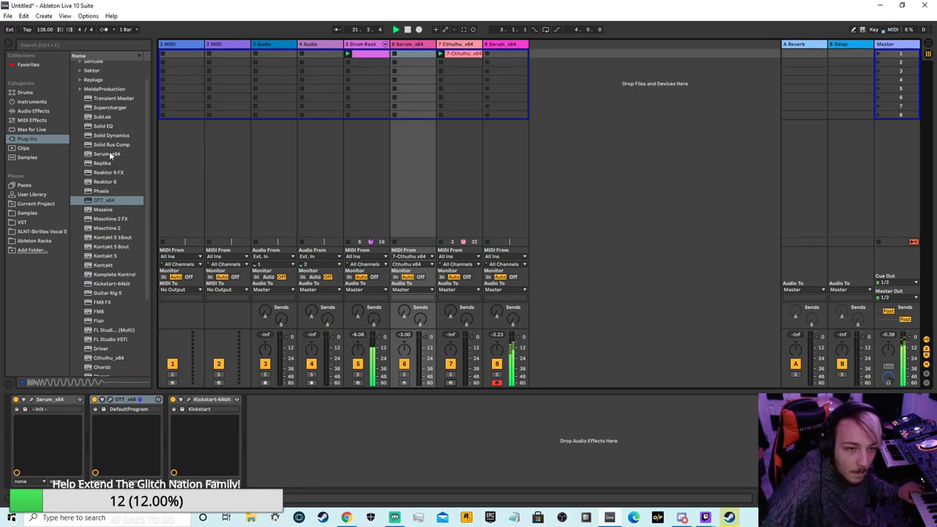
- Add a Delay after Kickstart on the first Serum track and set both of its sides to 6 sixteenths
left_click(38, 111)
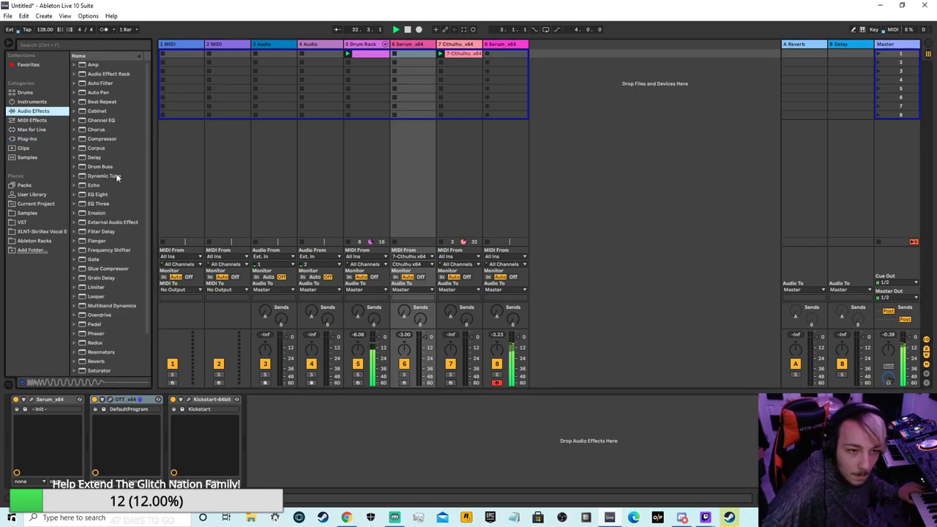
left_click_drag(95, 157, 286, 425)
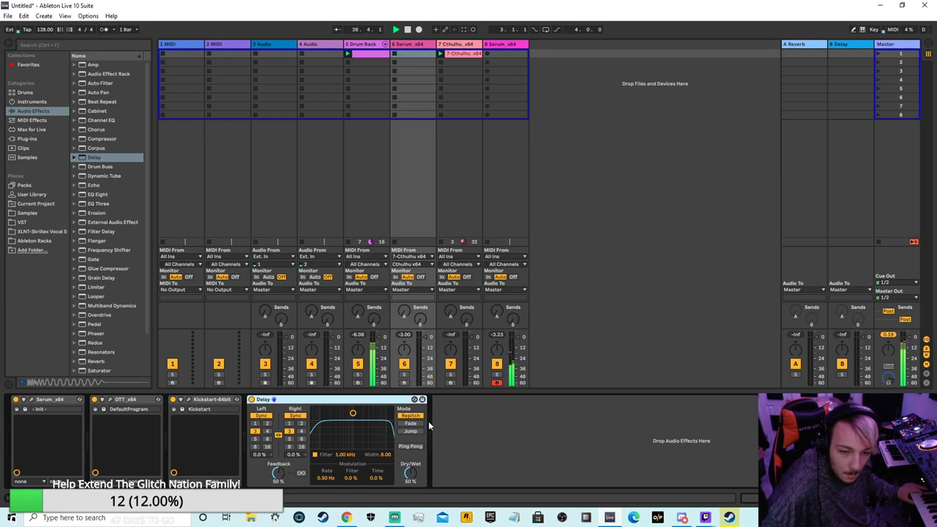
left_click(267, 433)
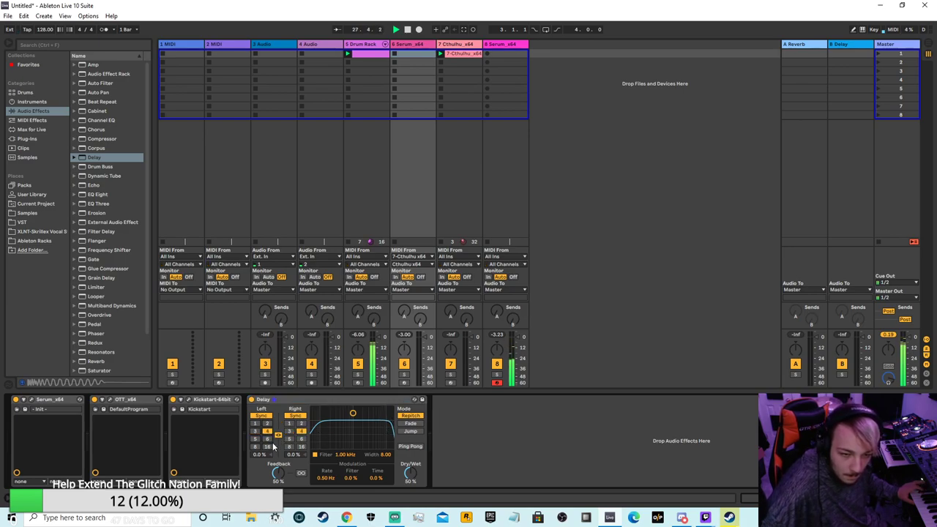
left_click(268, 441)
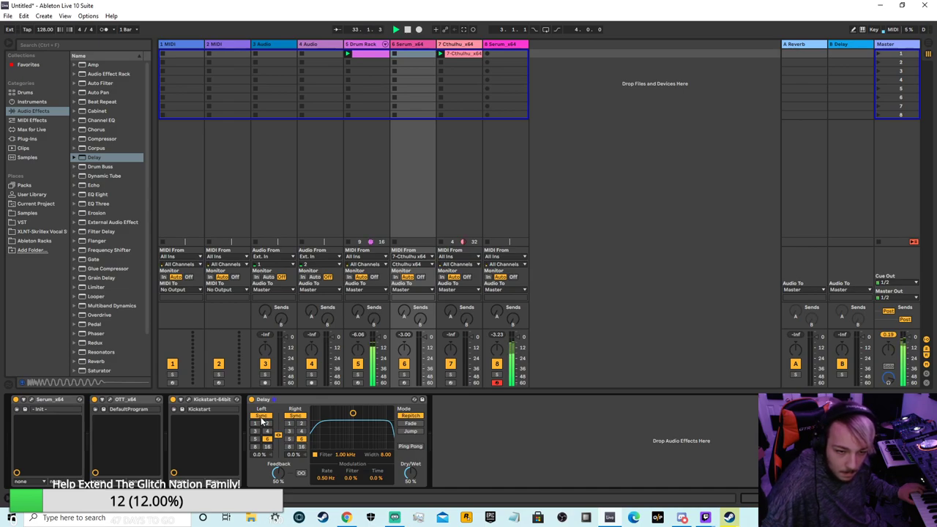
- Group the Delay on the first Serum track, then delete both the Delay and the empty audio effect rack
left_click(175, 399)
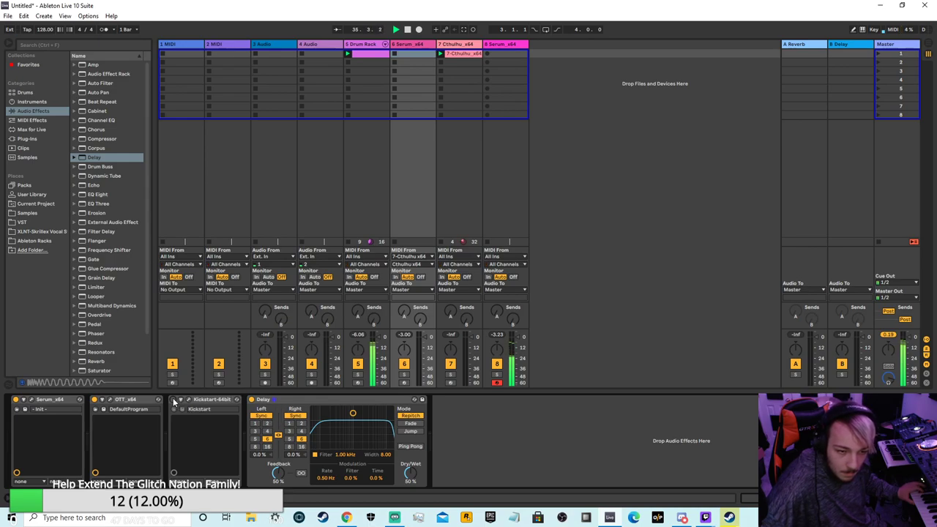
right_click(349, 401)
left_click(387, 455)
right_click(372, 399)
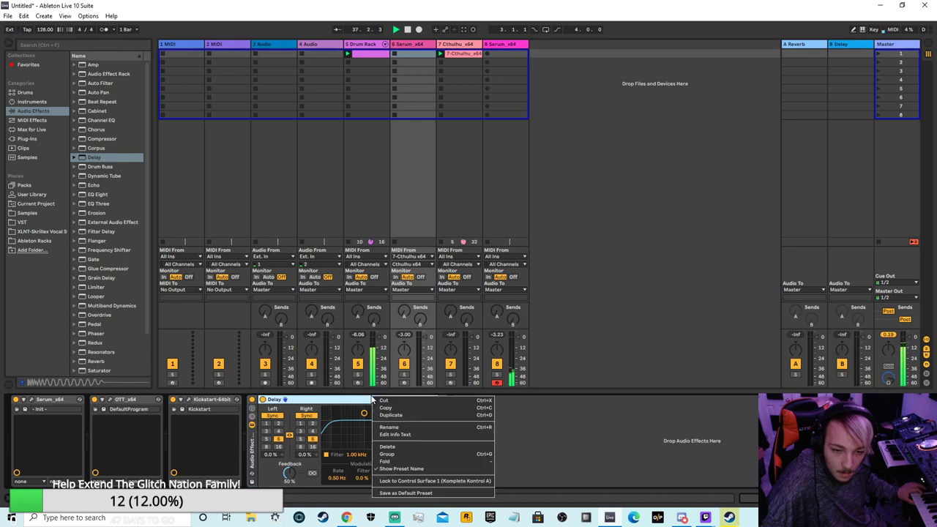
left_click(387, 447)
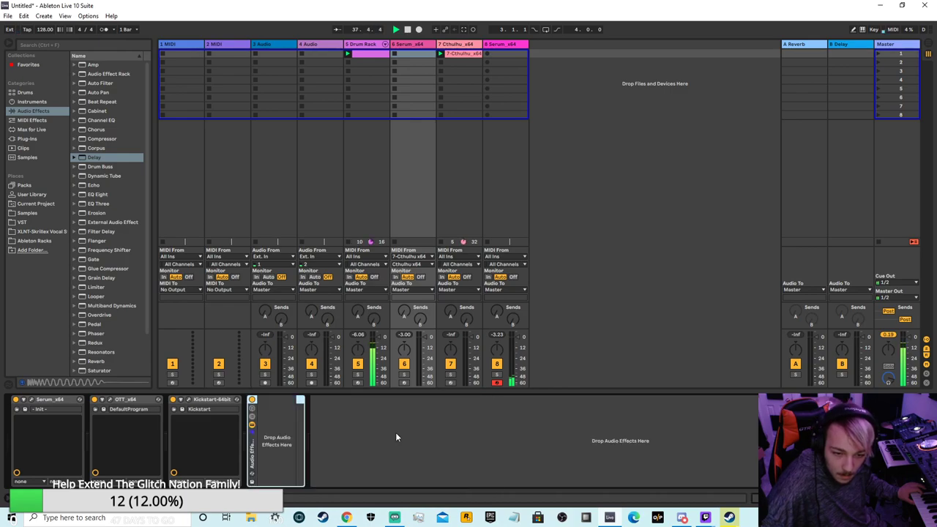
right_click(254, 403)
left_click(260, 468)
right_click(247, 468)
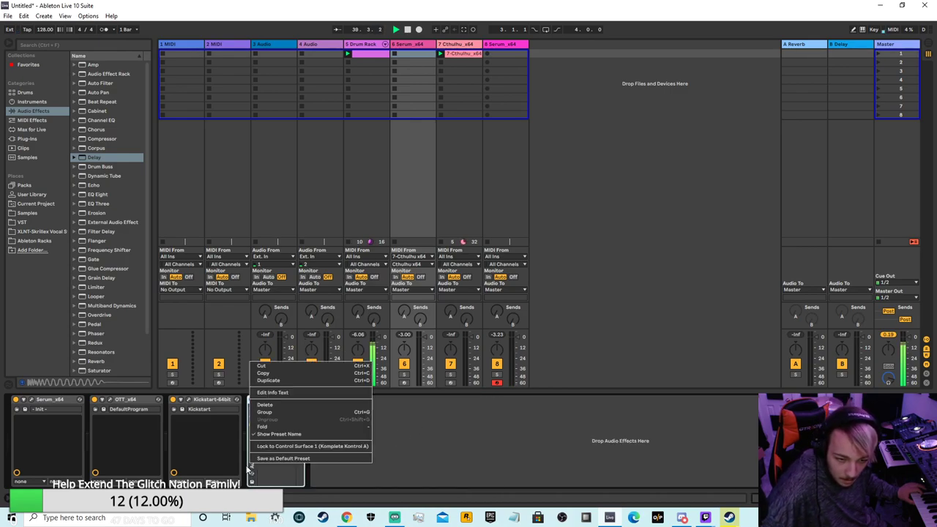
left_click(265, 404)
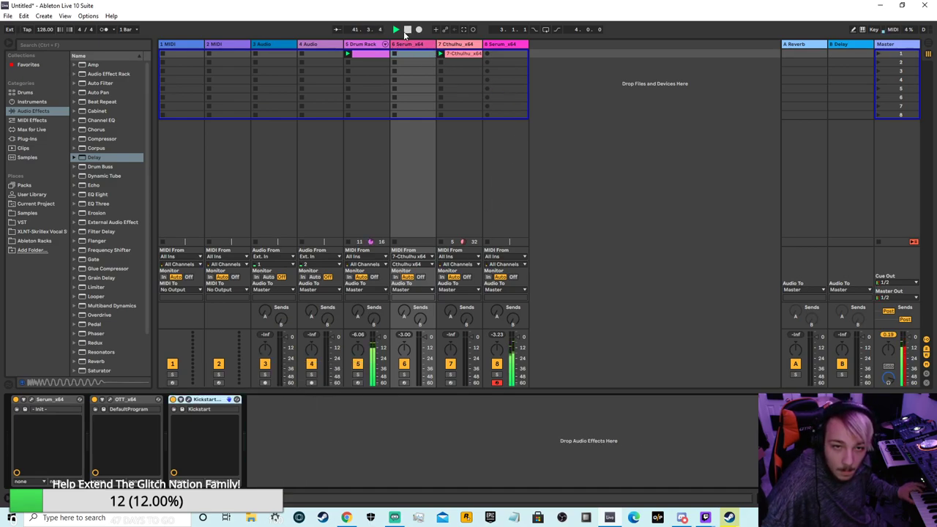
- Launch the Cthulhu clip and set the first Serum track's monitoring to In
left_click(441, 54)
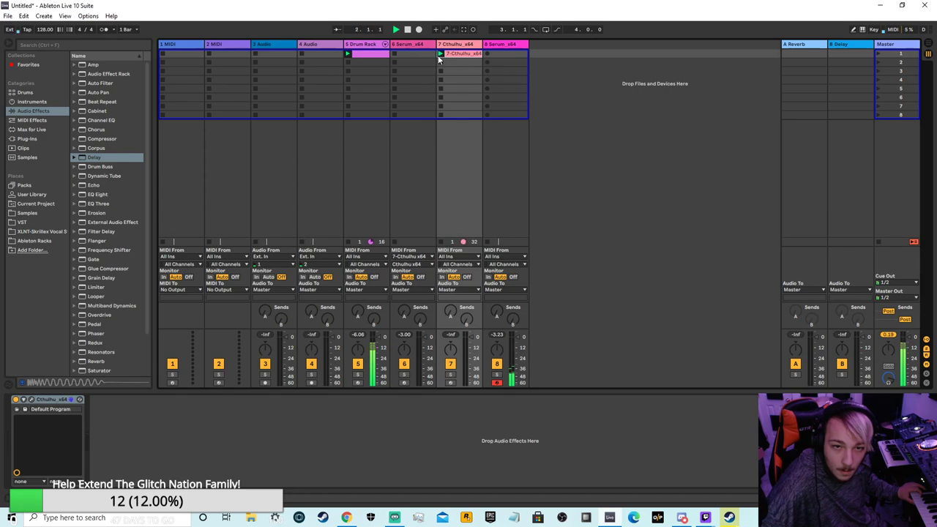
left_click(395, 278)
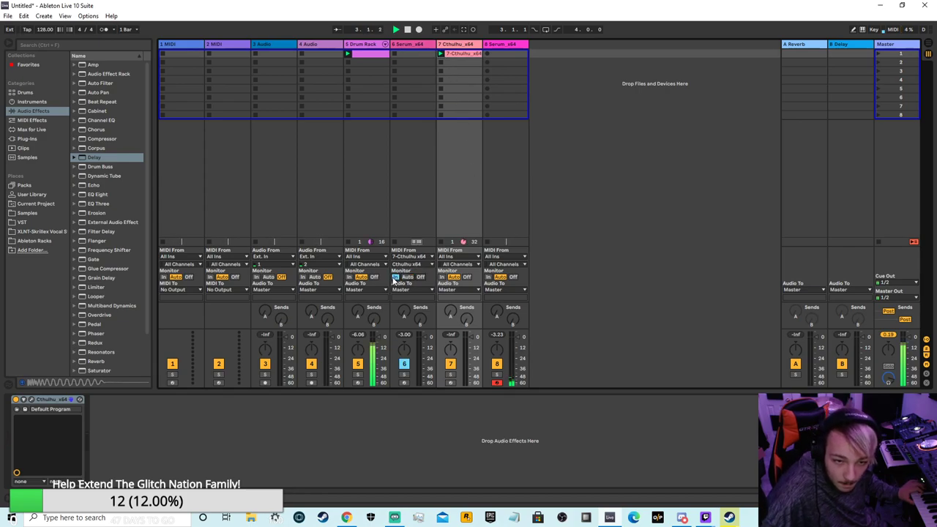
- Add a Delay after OTT on the second Serum track and move the OTT window clear of the tracks
left_click(497, 54)
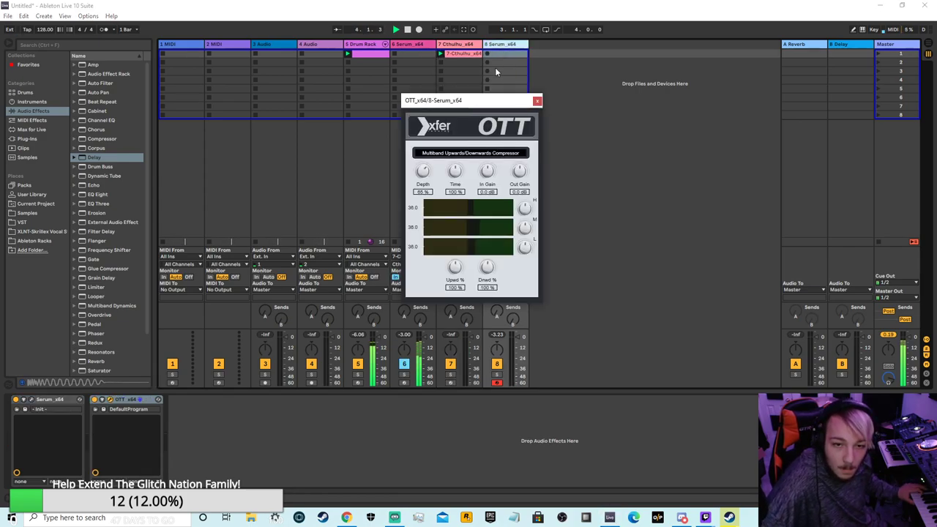
left_click(580, 98)
double_click(487, 44)
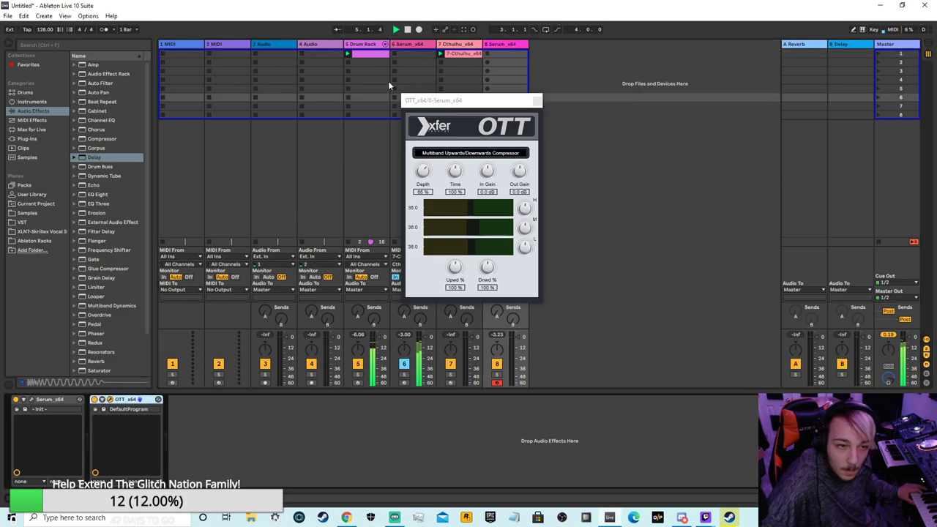
left_click_drag(93, 163, 214, 427)
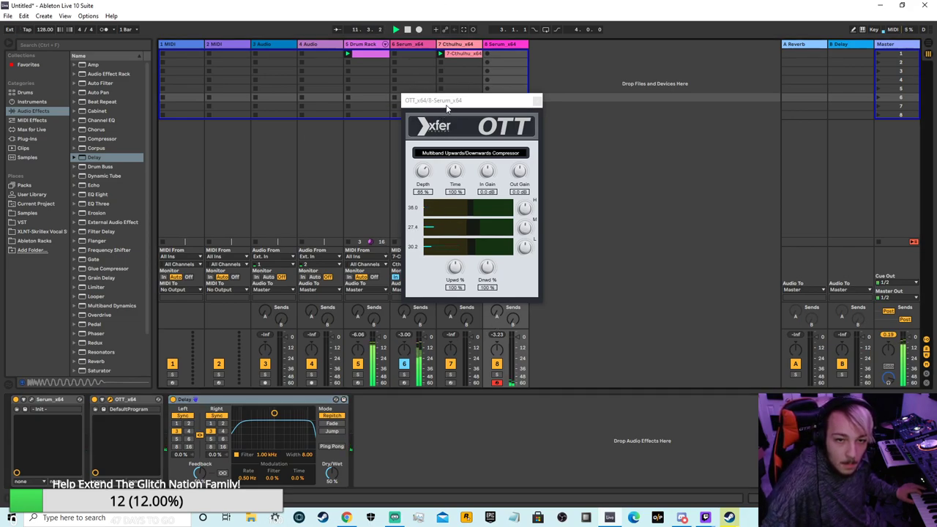
left_click_drag(445, 105, 612, 107)
- Stop the Cthulhu clip and try the Delay at 6 and 16 sixteenths before setting both sides to 4
left_click(395, 248)
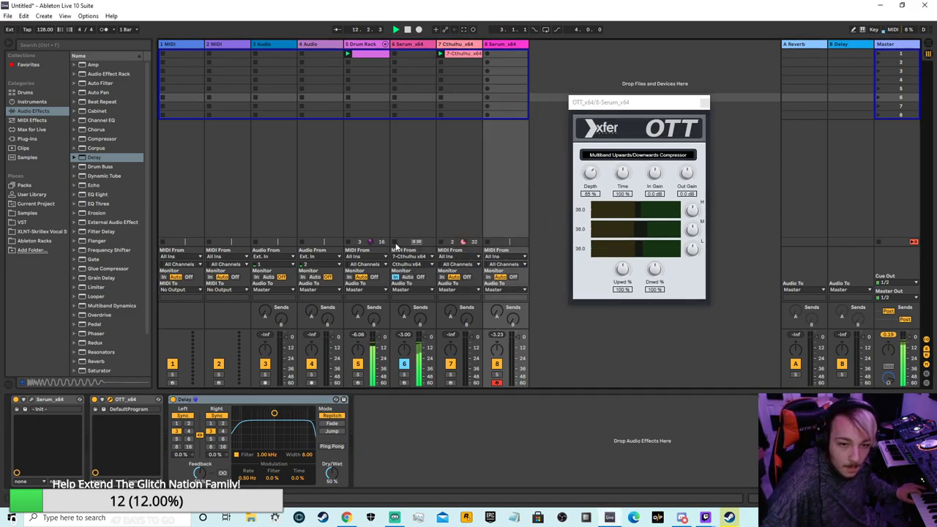
left_click(441, 242)
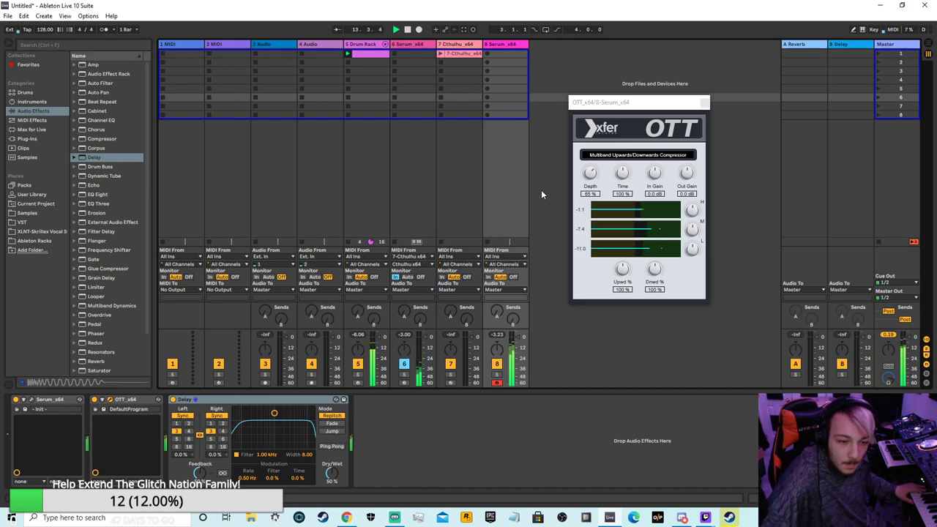
left_click(190, 433)
left_click(188, 439)
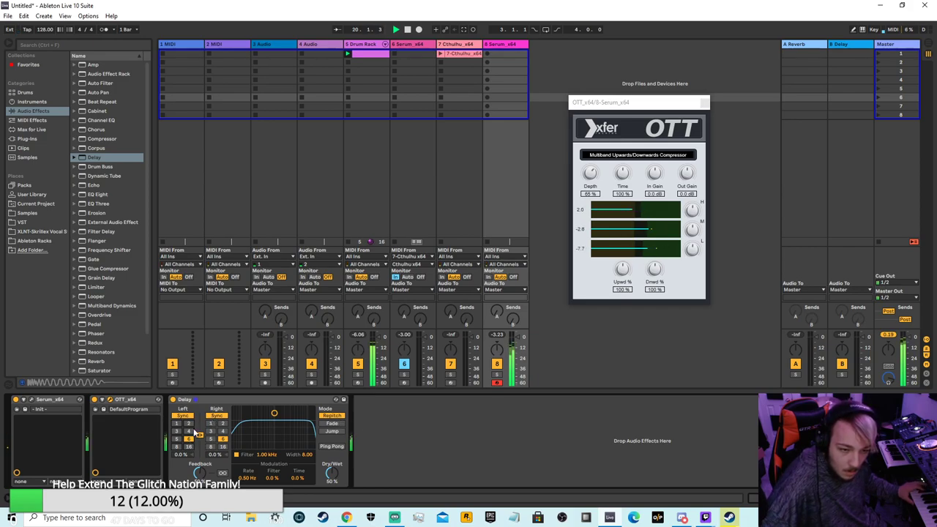
left_click(188, 447)
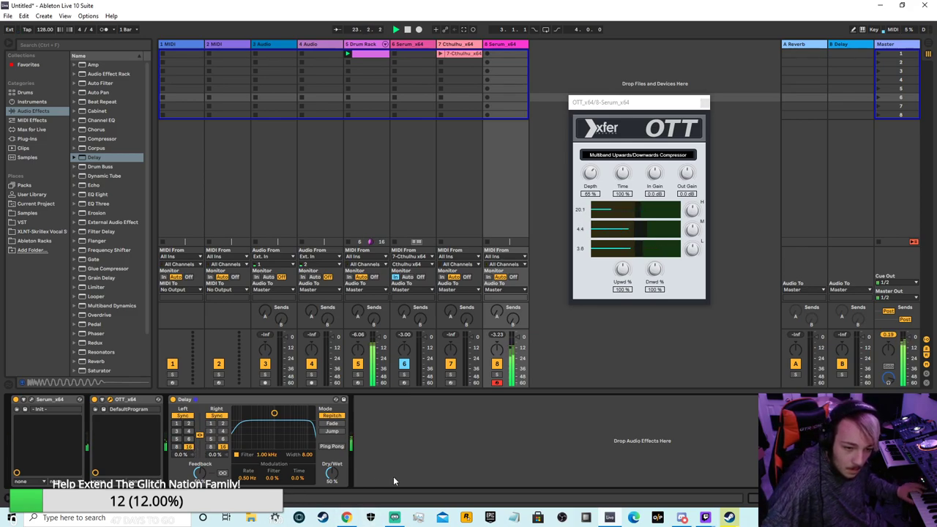
left_click(188, 432)
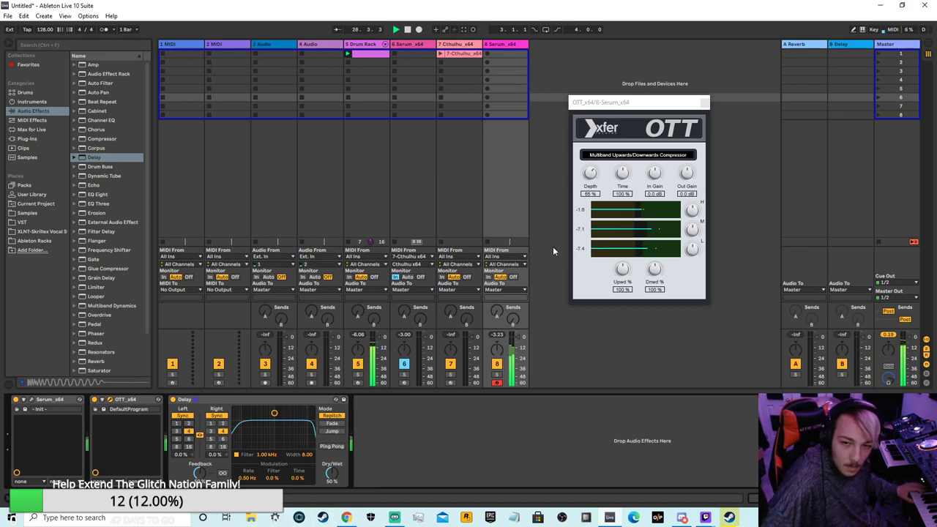
- Turn off the Delay device on the second Serum track and enable Serum's built-in delay effect instead
left_click(173, 400)
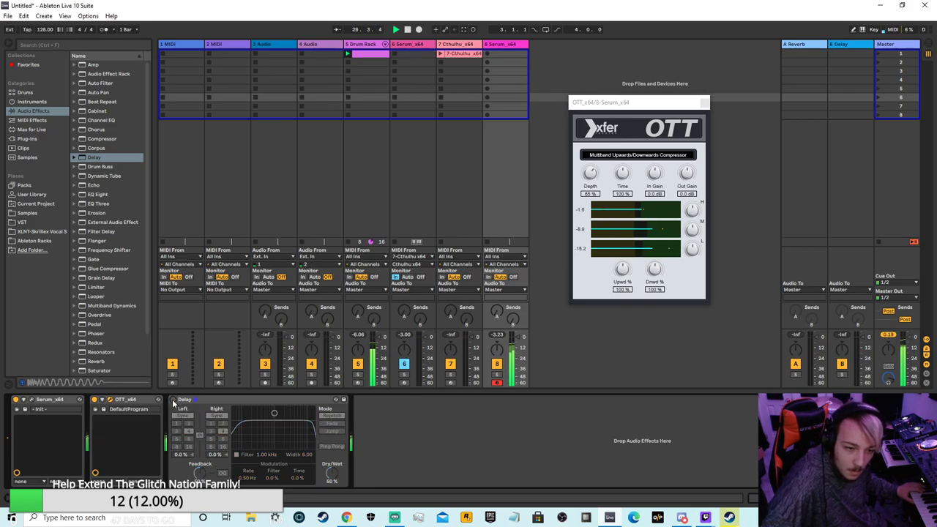
left_click(31, 402)
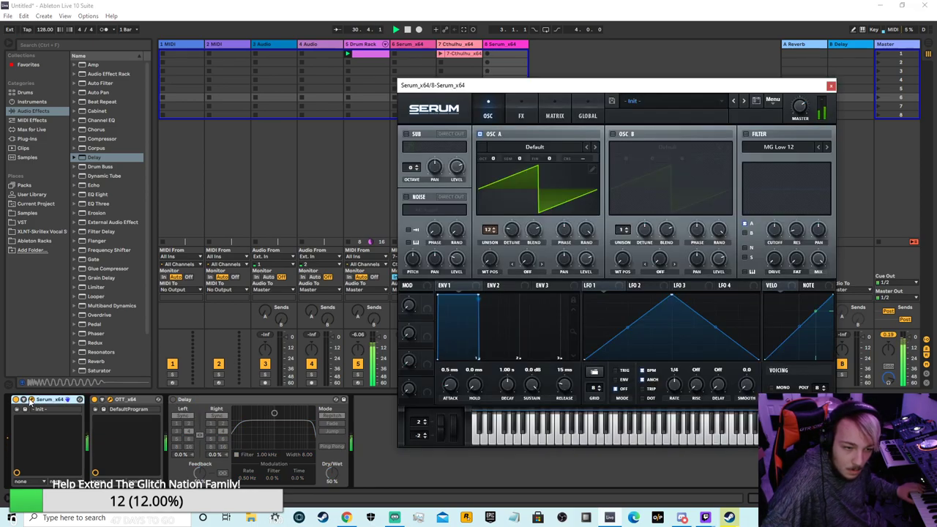
left_click(520, 114)
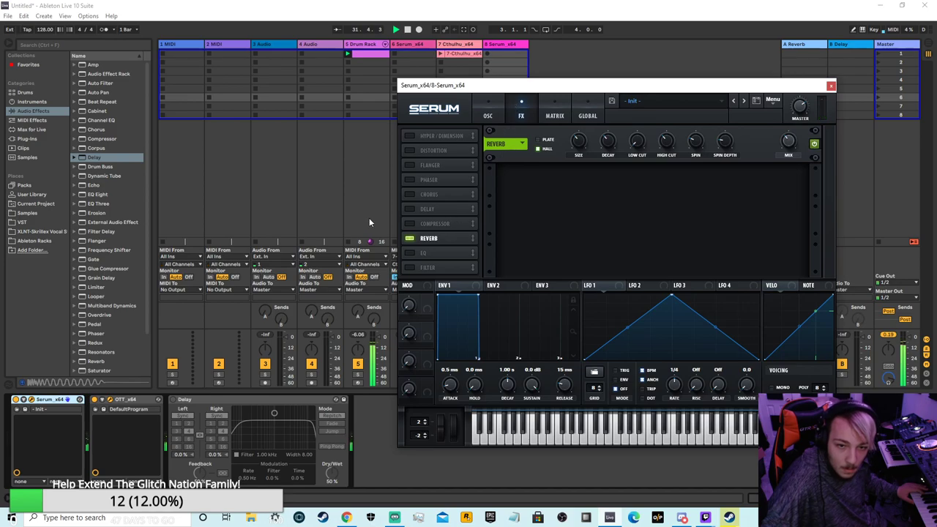
left_click(420, 210)
- Try Serum's delay in Ping-Pong mode, set it back to Normal and adjust its mix
left_click(725, 146)
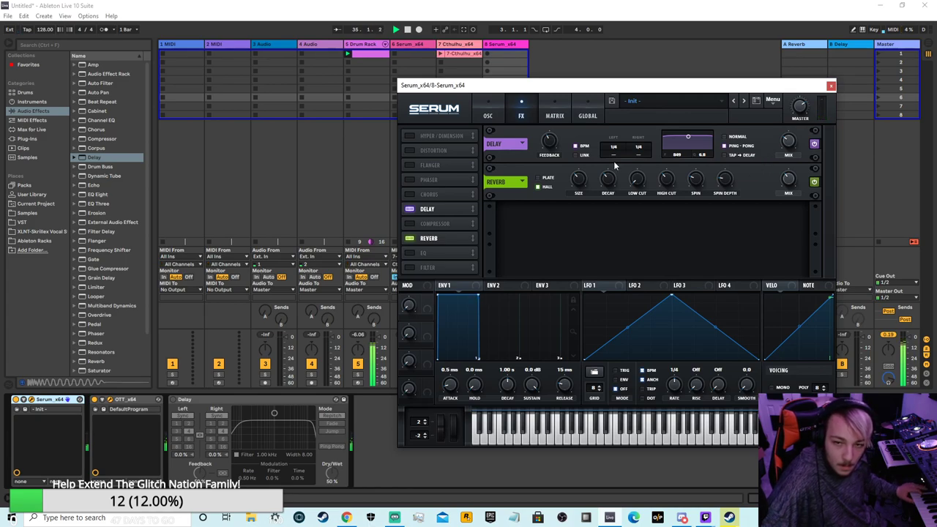
left_click(725, 137)
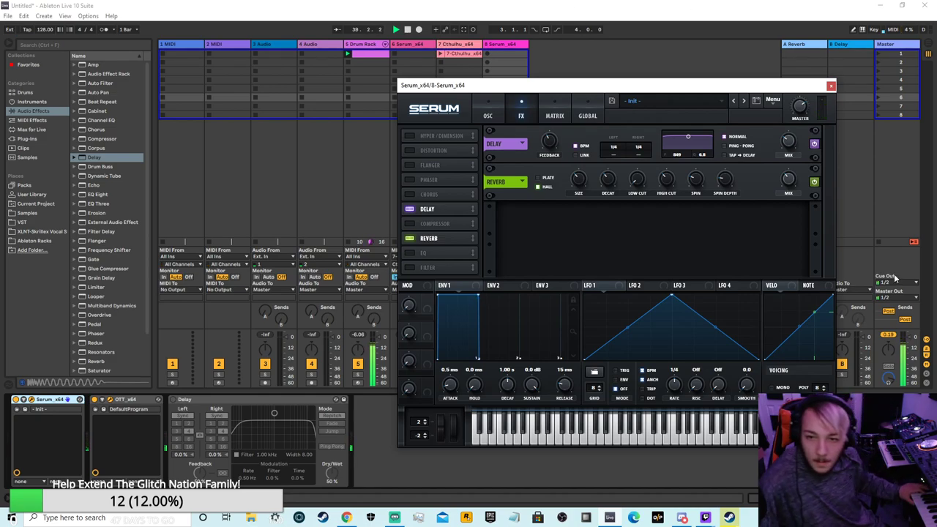
left_click_drag(785, 144, 794, 133)
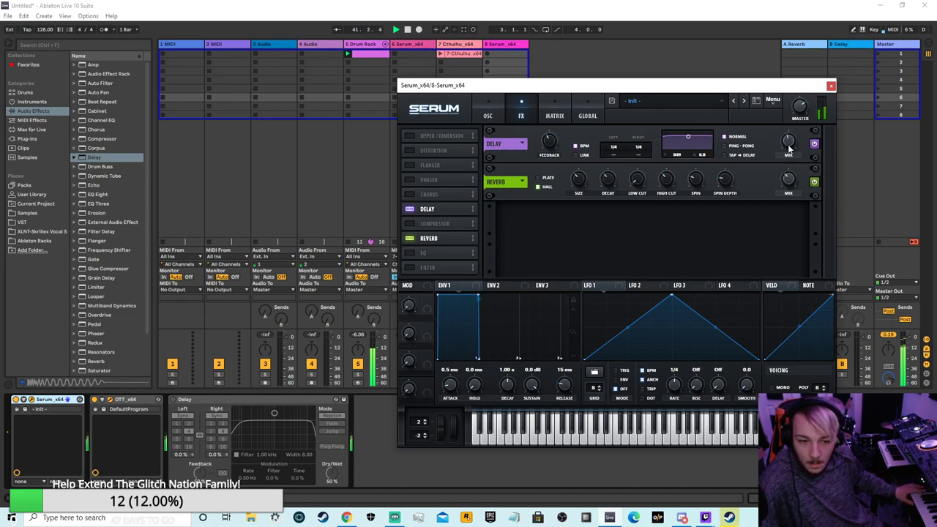
mouse_move(788, 149)
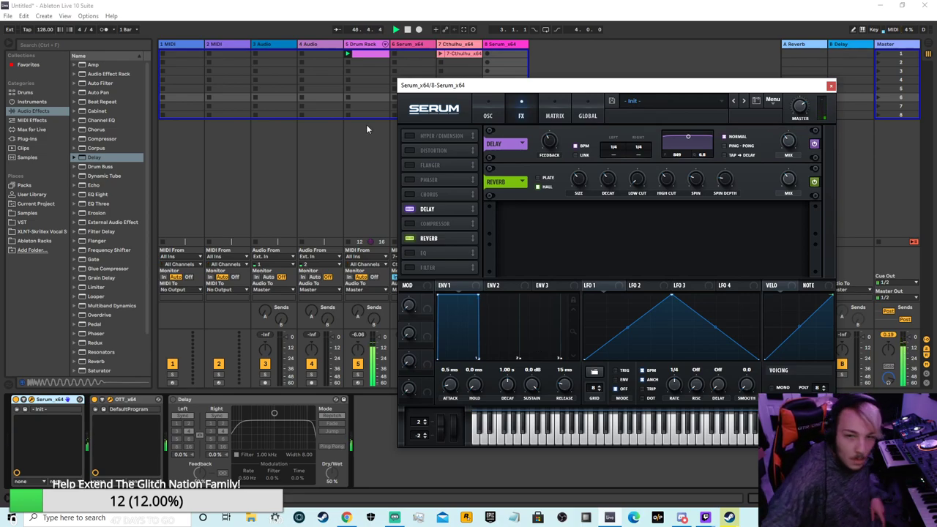
- Launch the Cthulhu clip alongside the second Serum layer
left_click(440, 55)
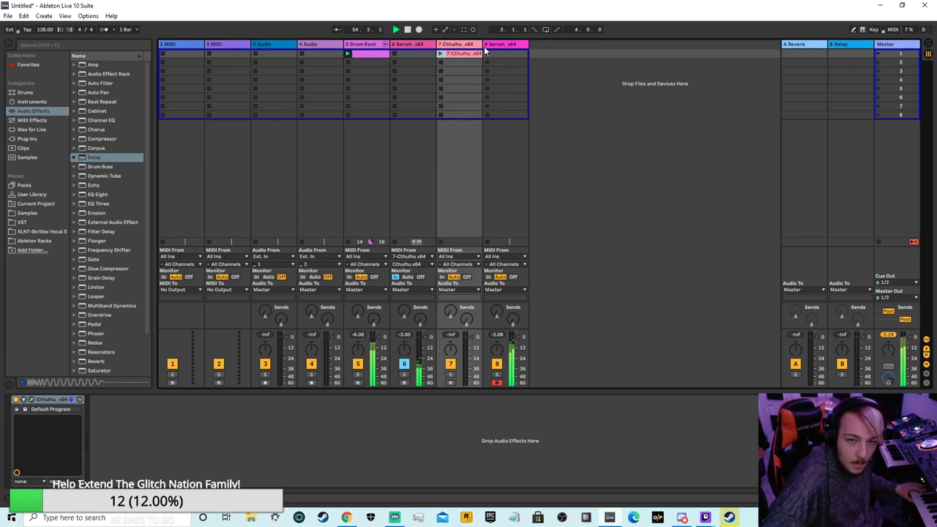
- Select the second Serum track and move its Serum window aside so the track's clip slots are uncovered
left_click(504, 45)
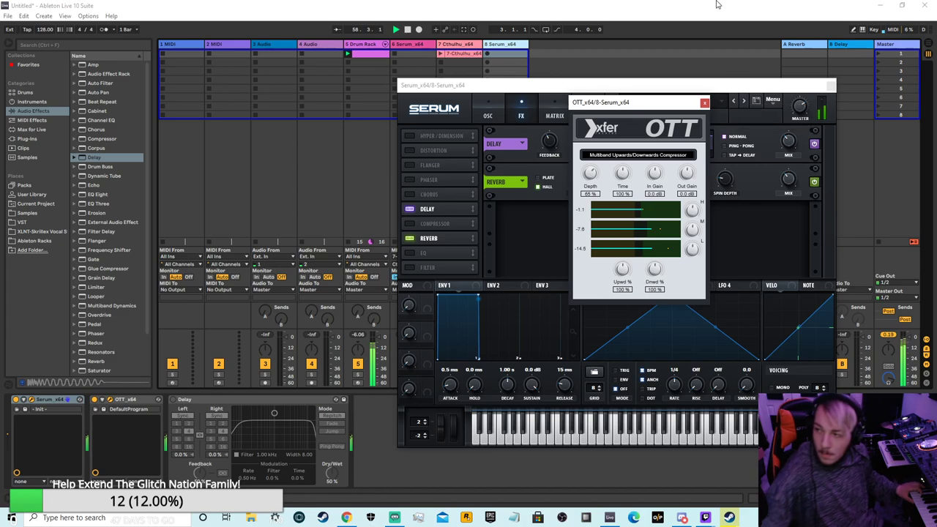
left_click(775, 98)
left_click(789, 89)
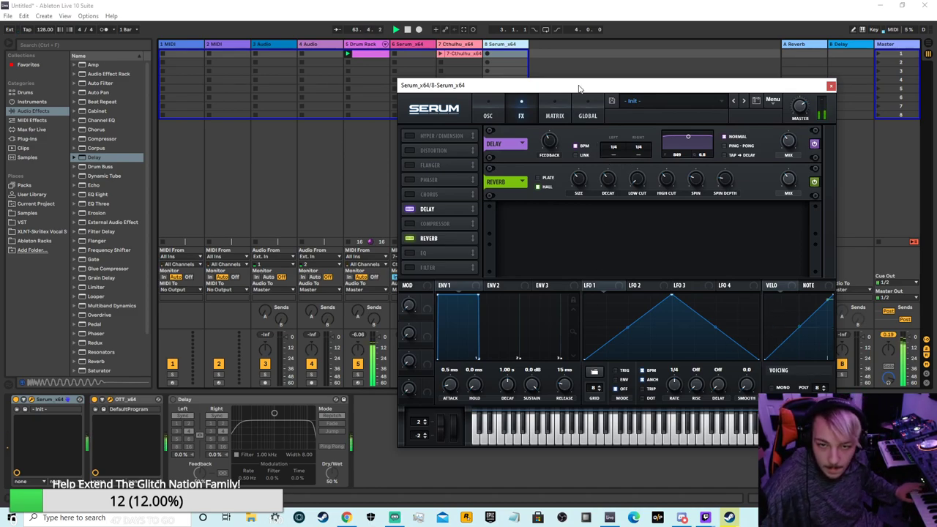
left_click_drag(520, 79, 638, 119)
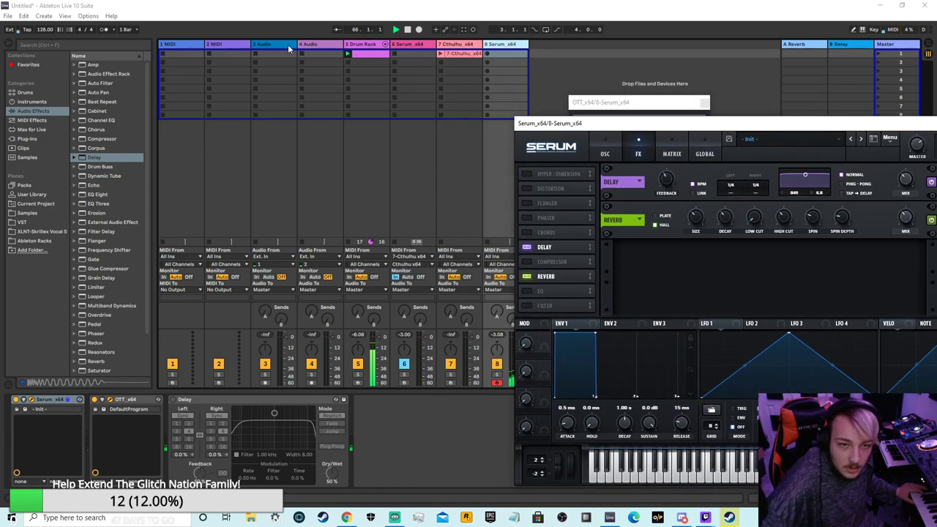
left_click(497, 53)
left_click(497, 47)
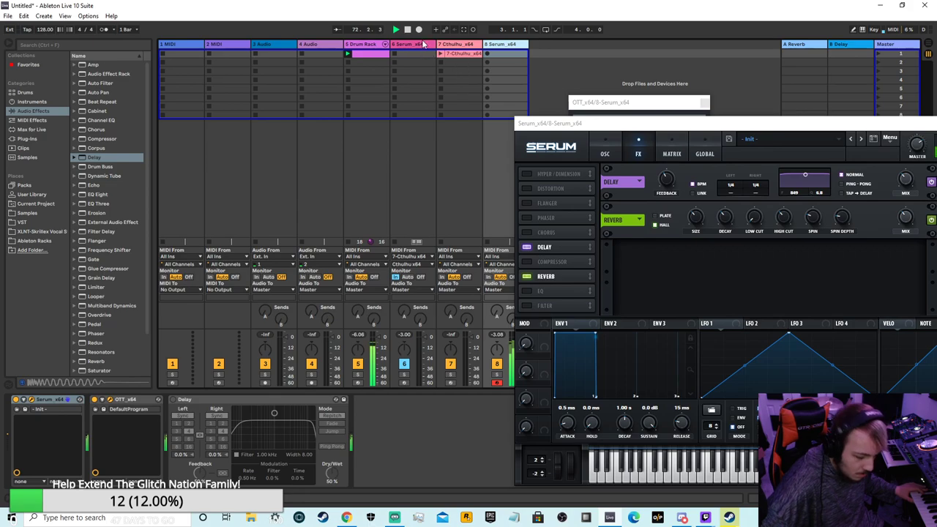
left_click(494, 46)
left_click_drag(578, 123, 664, 130)
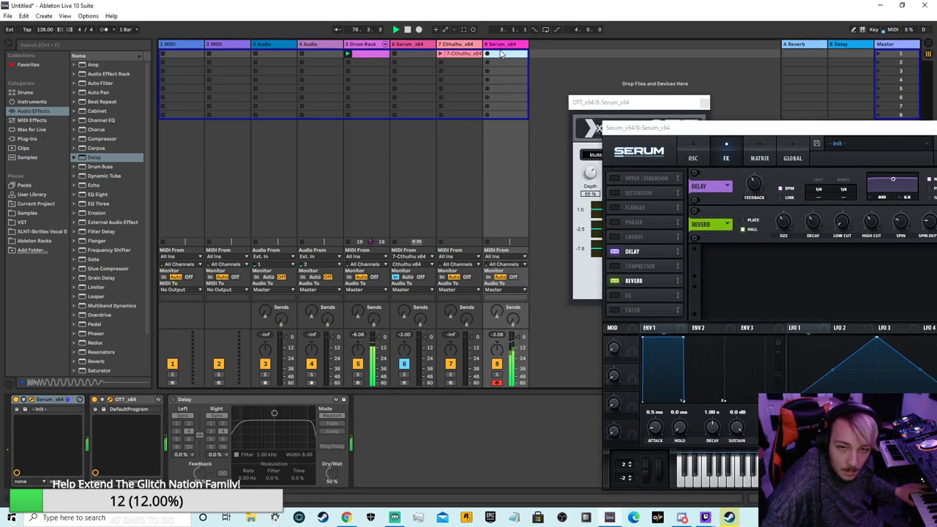
- Create and launch an empty one-bar MIDI clip in the second Serum track's first slot, and stop playback
double_click(500, 55)
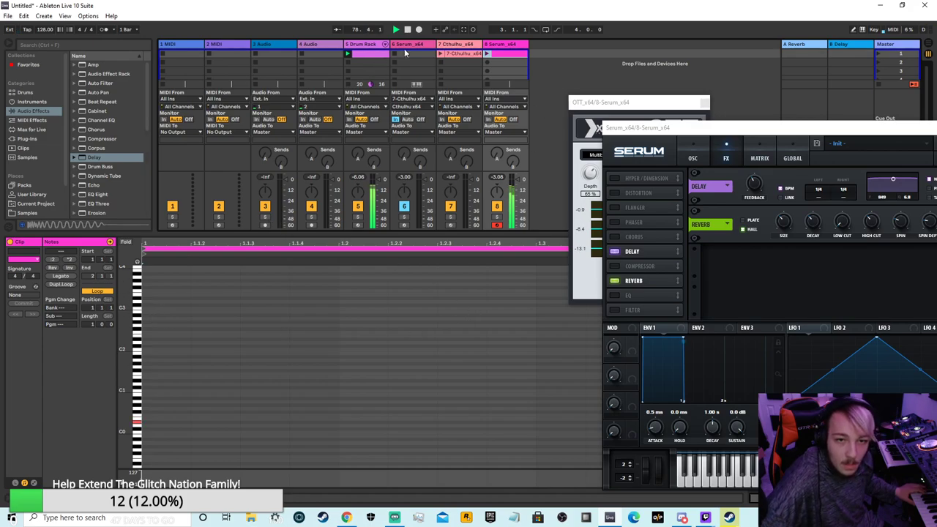
left_click(473, 30)
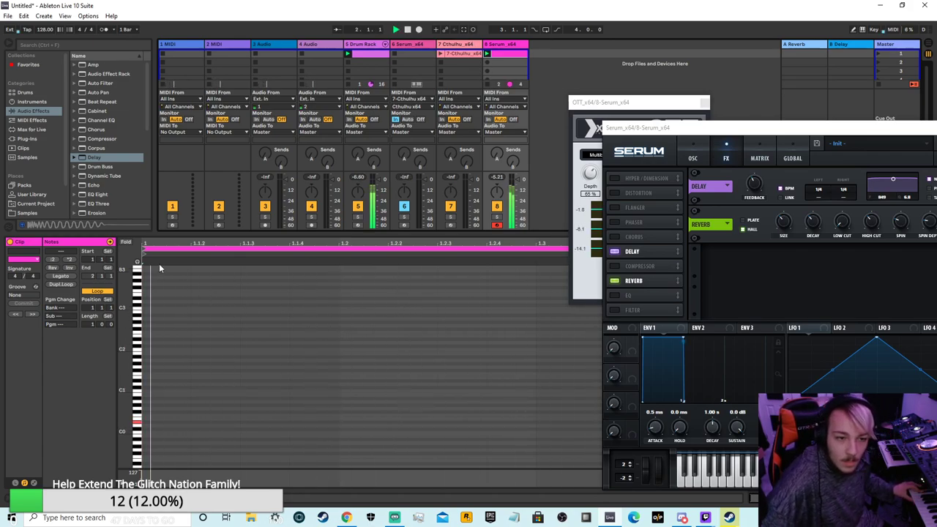
left_click(407, 30)
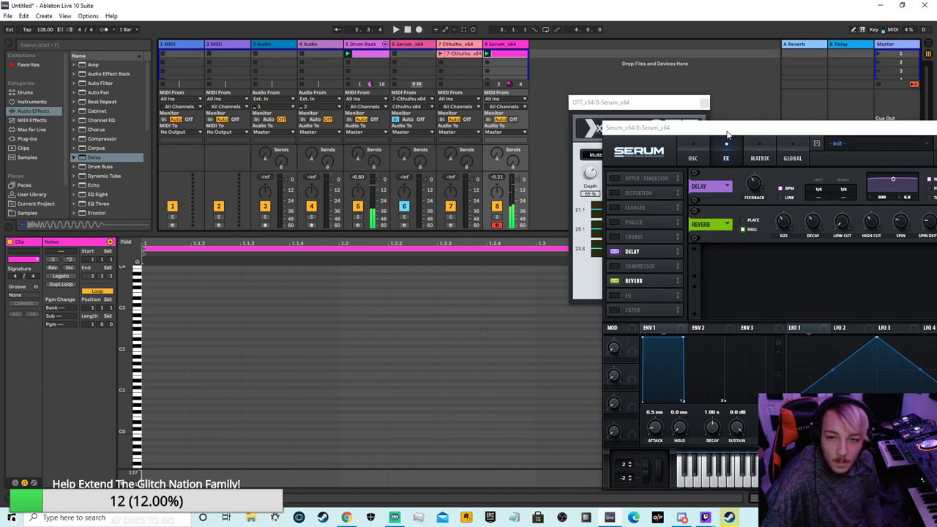
left_click_drag(726, 134, 699, 133)
left_click_drag(256, 233, 282, 24)
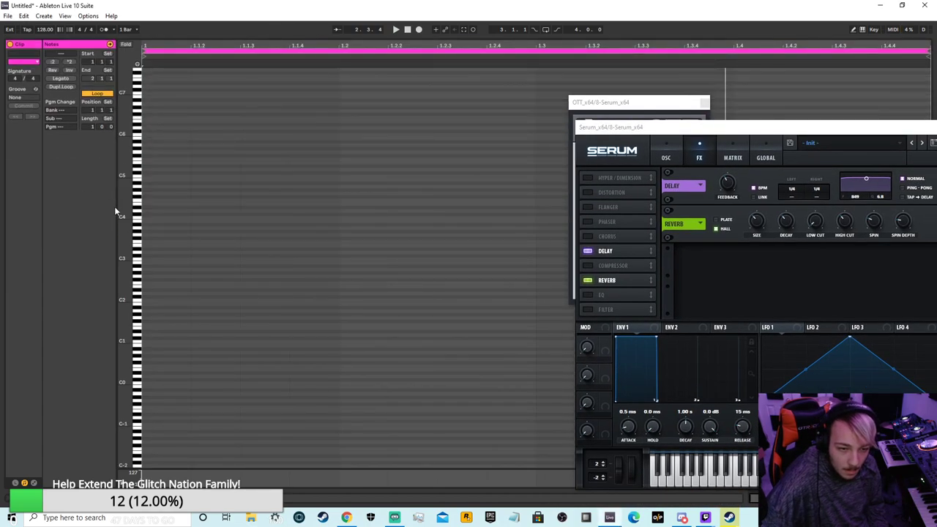
- Add a D#0 note at the start of the second Serum clip and set the clip's loop length to 8 bars
double_click(147, 372)
left_click_drag(124, 375, 219, 156)
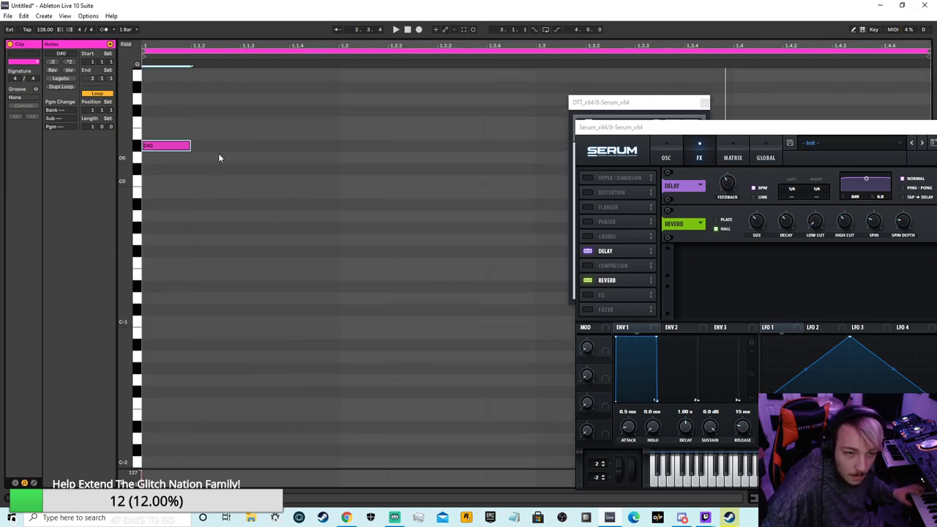
left_click(92, 129)
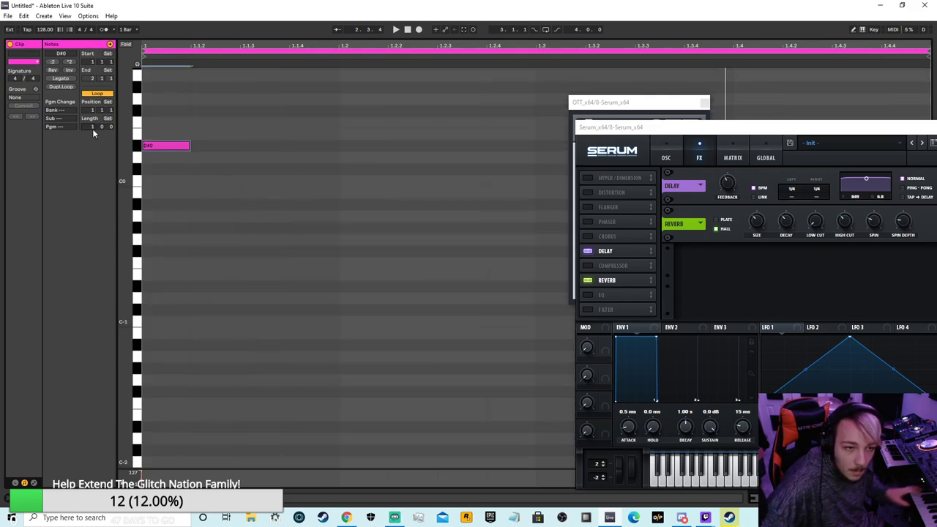
type("8")
key("Return")
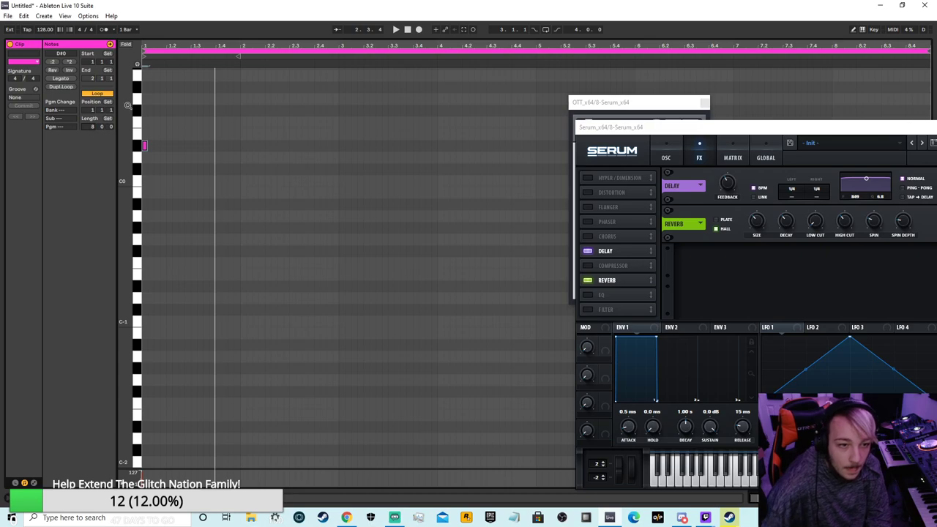
- Lengthen the D#0 note to two bars and play the clip
left_click_drag(145, 146, 338, 146)
left_click(382, 189)
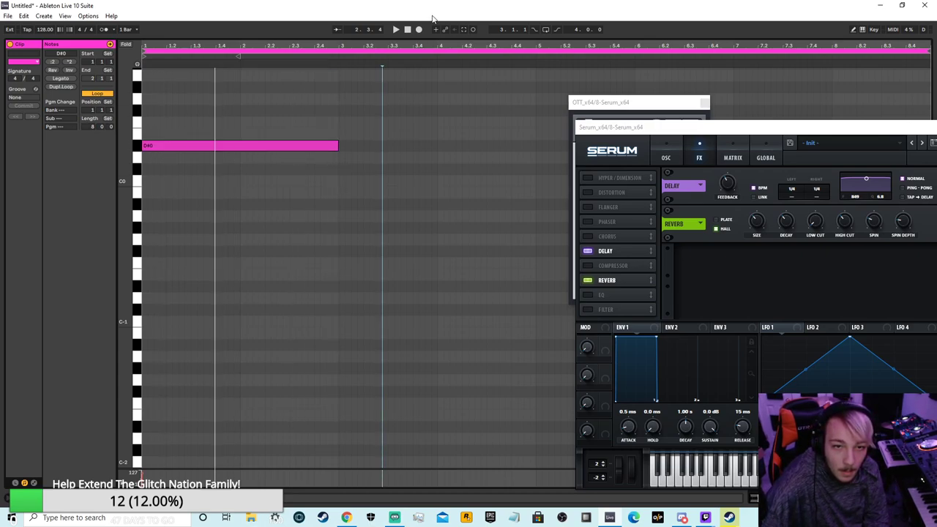
left_click(395, 29)
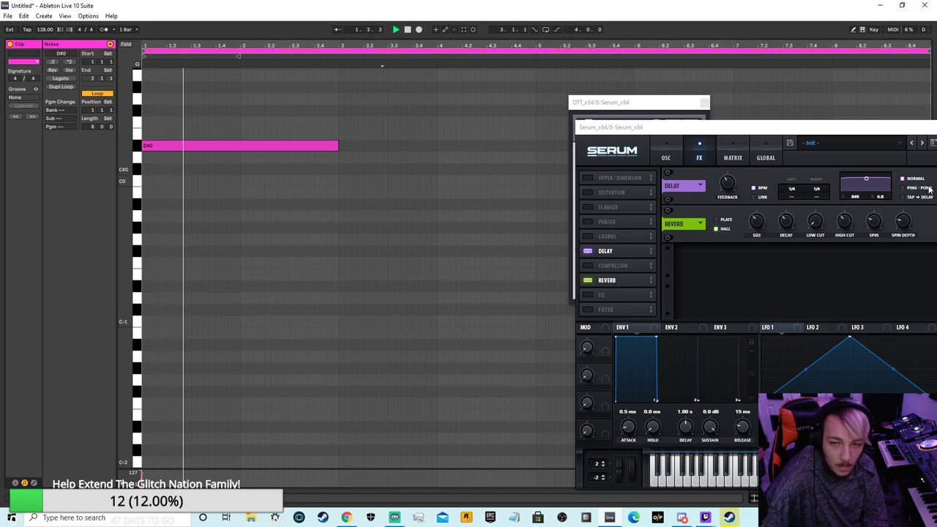
- Close the second Serum track's Serum and OTT windows
left_click_drag(791, 129, 365, 177)
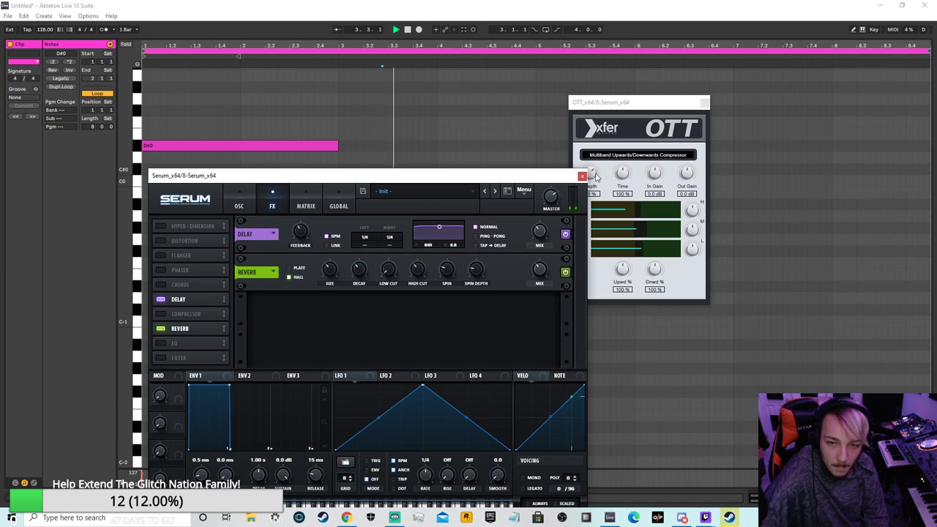
left_click(582, 177)
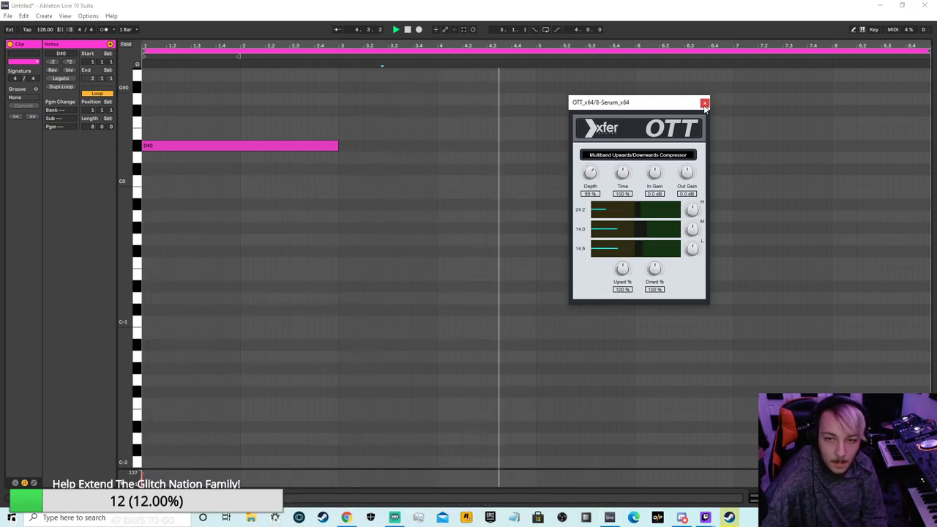
left_click(704, 102)
- Shorten the second Serum clip's loop length to 4 bars
left_click_drag(671, 34, 659, 311)
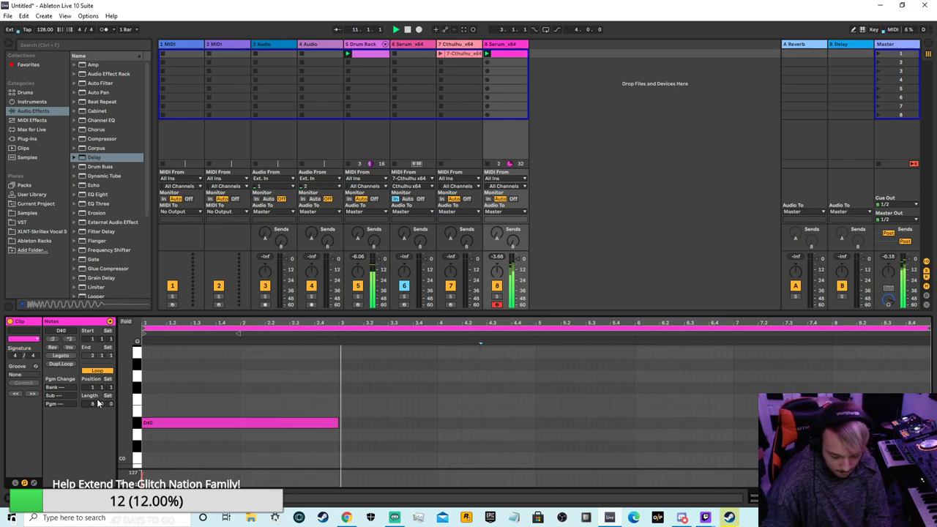
type("4")
key("Return")
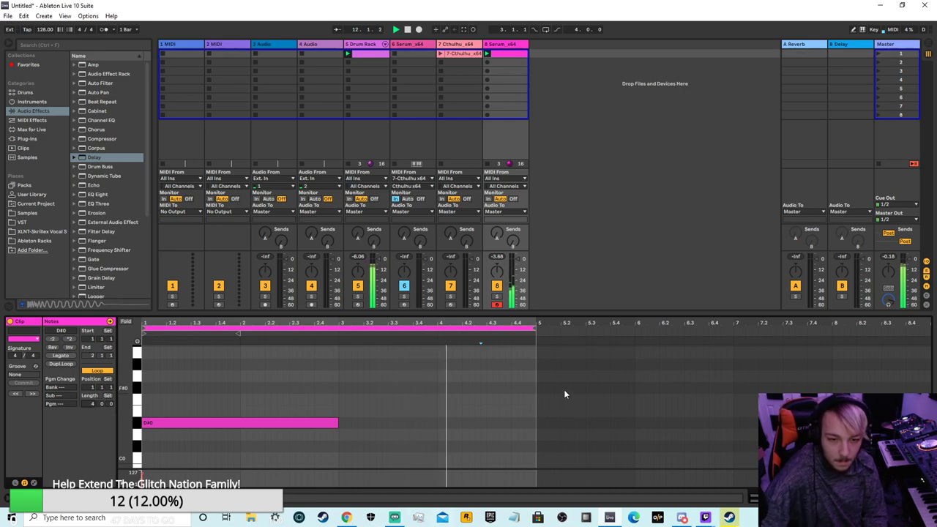
left_click(671, 374)
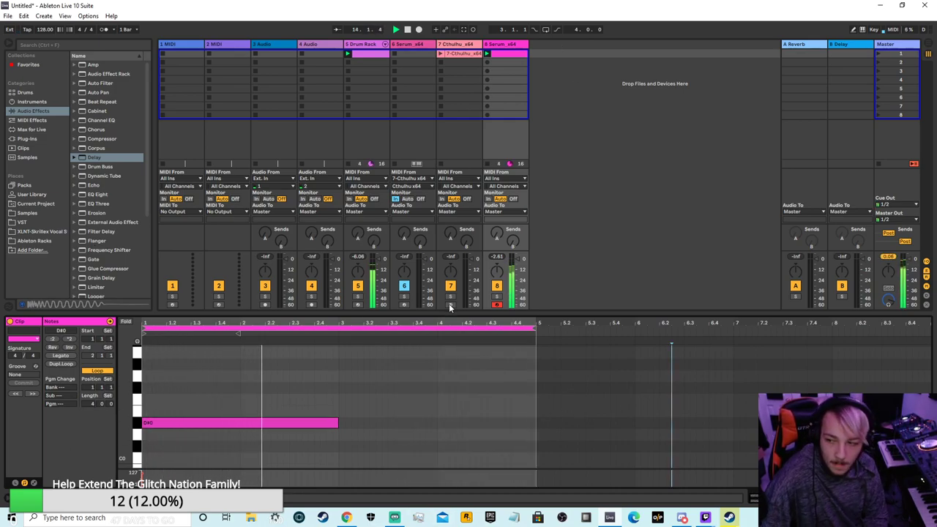
- Launch the Cthulhu clip and audition it from the start with the kick and the second Serum clip
left_click(448, 55)
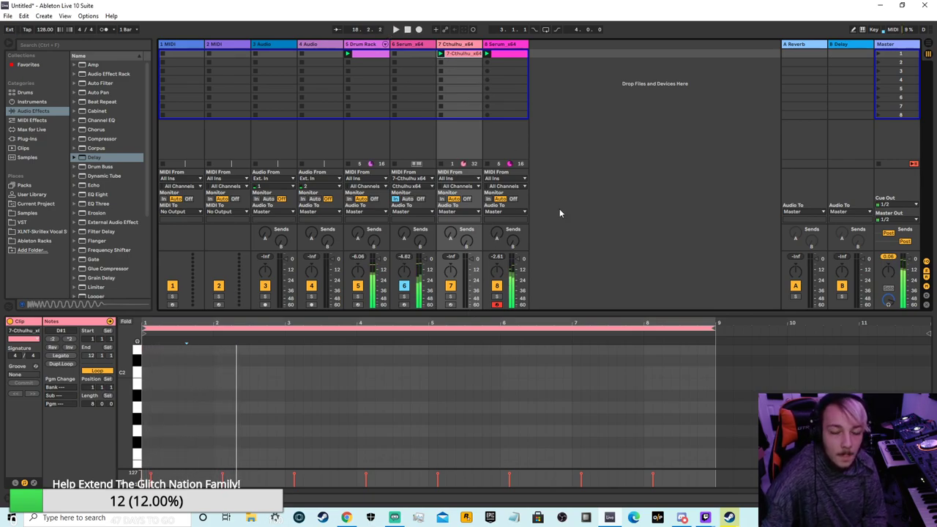
left_click(395, 29)
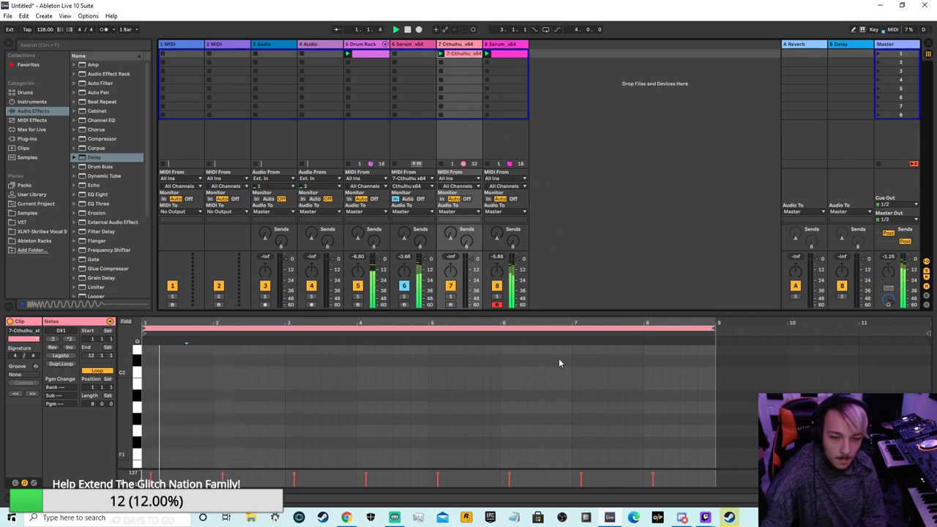
left_click_drag(548, 310, 589, 205)
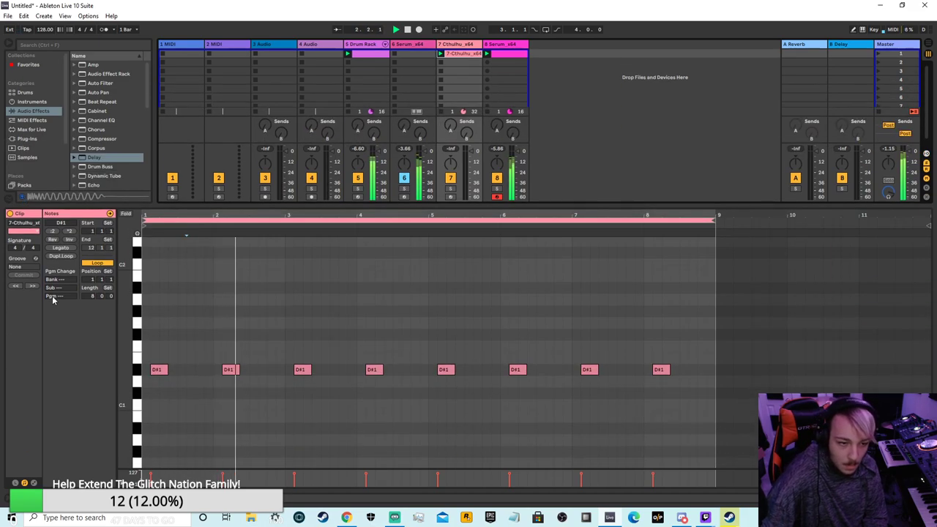
left_click(396, 30)
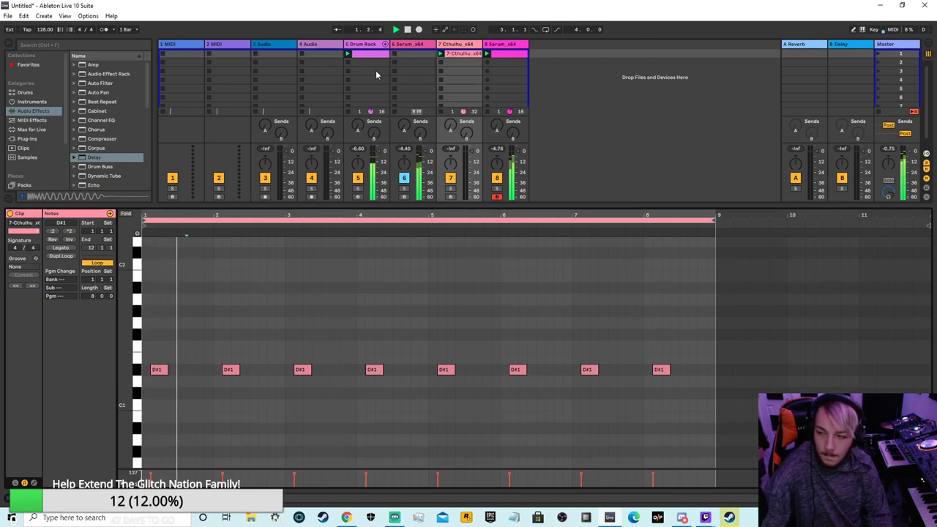
left_click(411, 31)
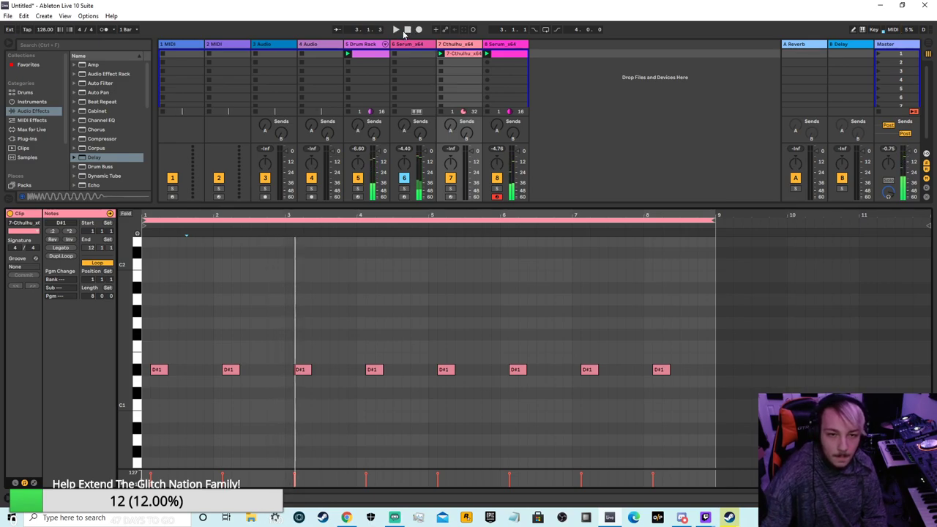
key("space")
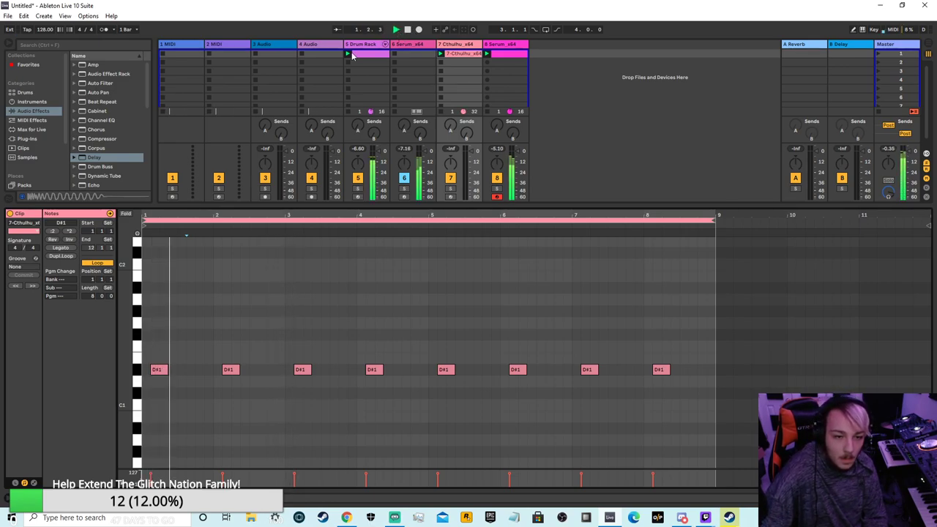
left_click(406, 31)
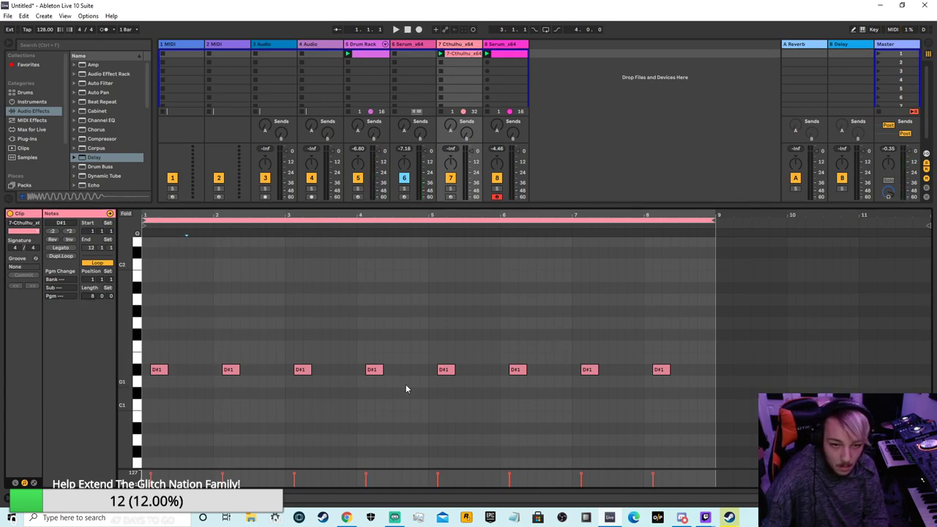
- Delete the D#1 notes in bars 1 to 4 of the Cthulhu clip and restart playback
left_click_drag(418, 374, 37, 327)
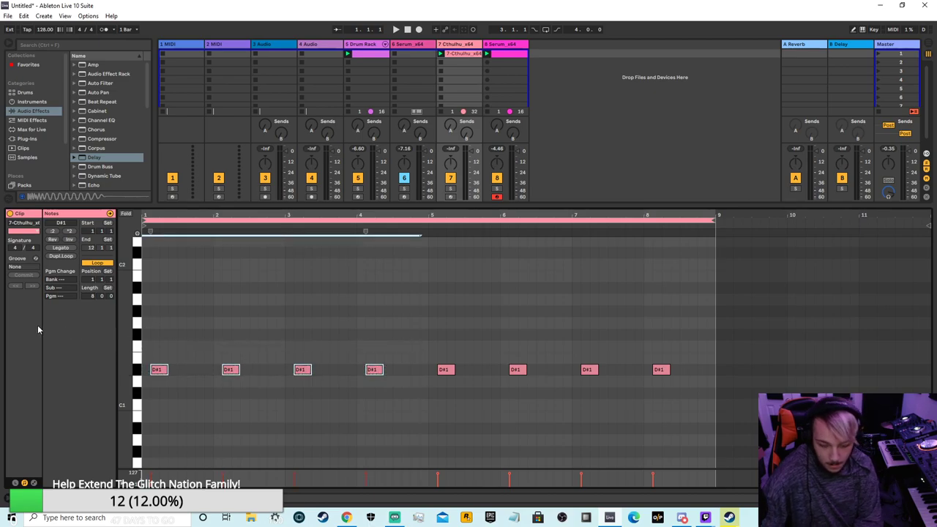
key("Delete")
left_click(396, 29)
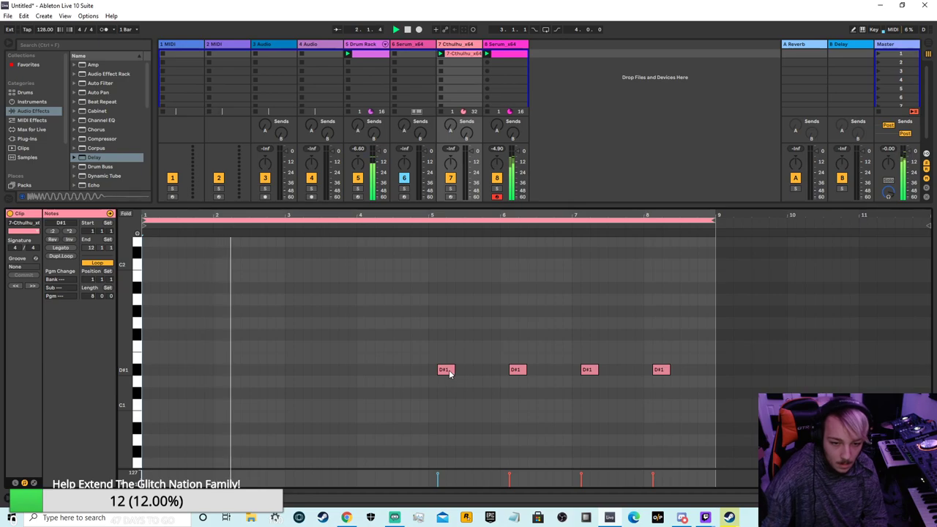
- Move the Cthulhu clip's D#1 notes from bars 5 and 6 to bars 3 and 4
left_click_drag(449, 369, 306, 371)
mouse_move(516, 371)
left_mouse_down()
mouse_move(361, 380)
mouse_move(375, 380)
left_mouse_up()
left_click(521, 362)
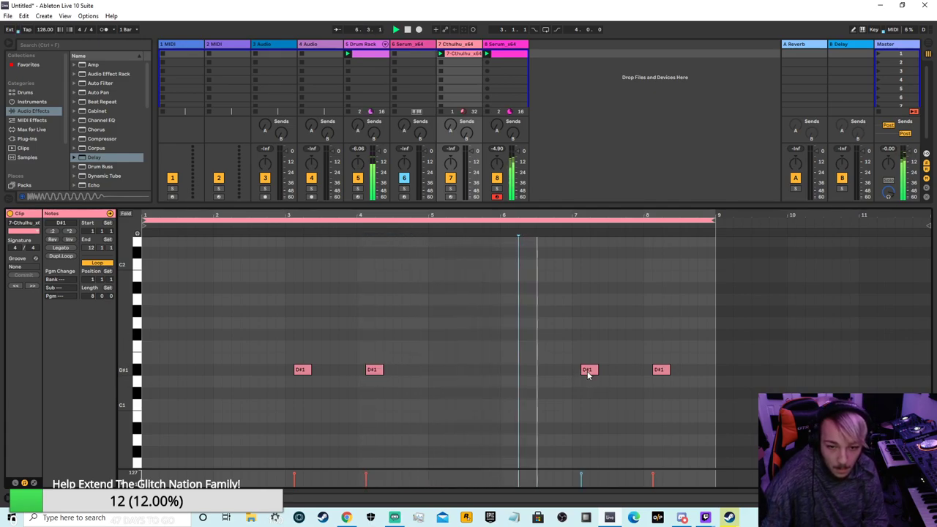
left_click(597, 424)
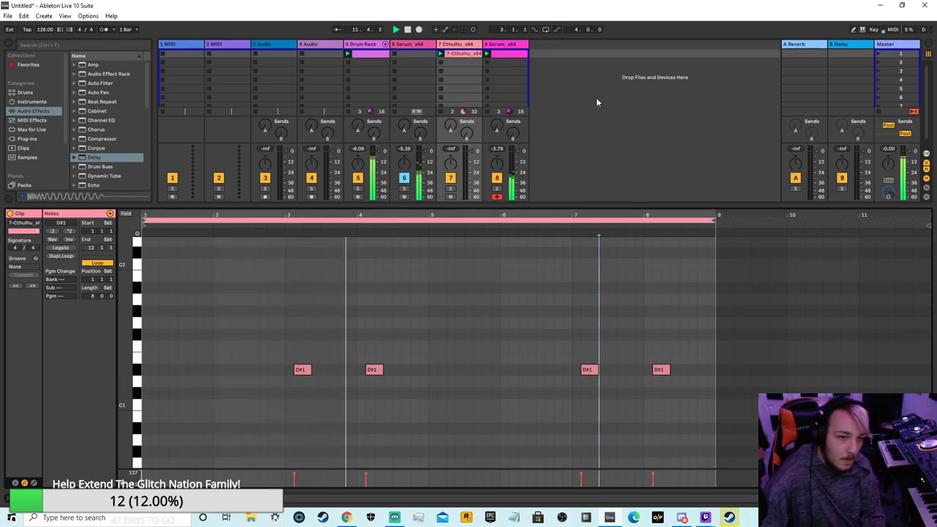
left_click_drag(624, 207, 604, 232)
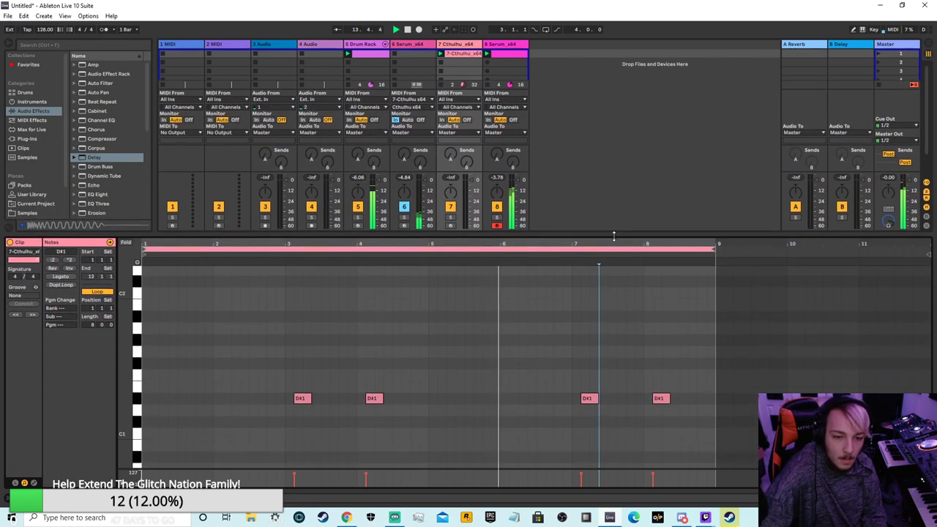
- Duplicate the bar 4 D#1 note in the Cthulhu clip and place the copy at the start of bar 5
right_click(373, 398)
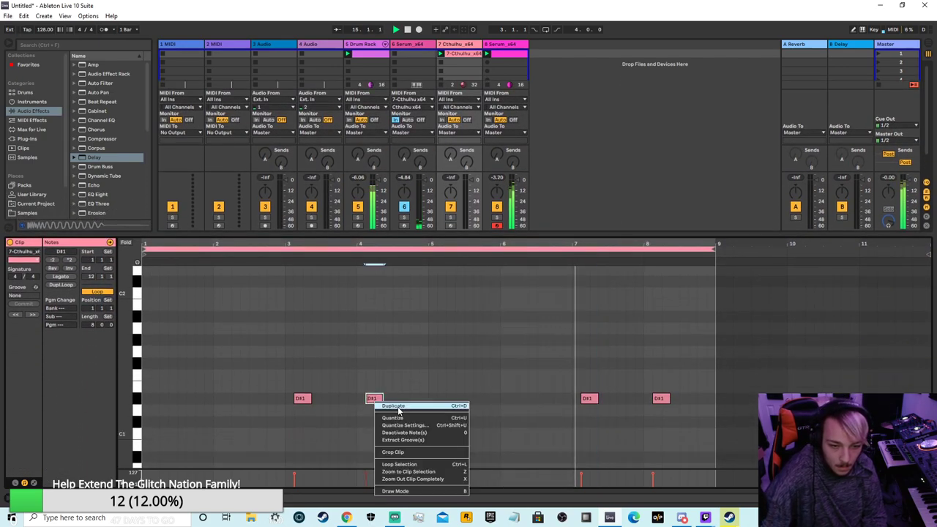
left_click(393, 405)
left_click_drag(399, 407, 439, 404)
mouse_move(469, 55)
left_mouse_down()
mouse_move(239, 327)
mouse_move(182, 372)
mouse_move(489, 64)
mouse_move(459, 56)
left_mouse_up()
double_click(449, 47)
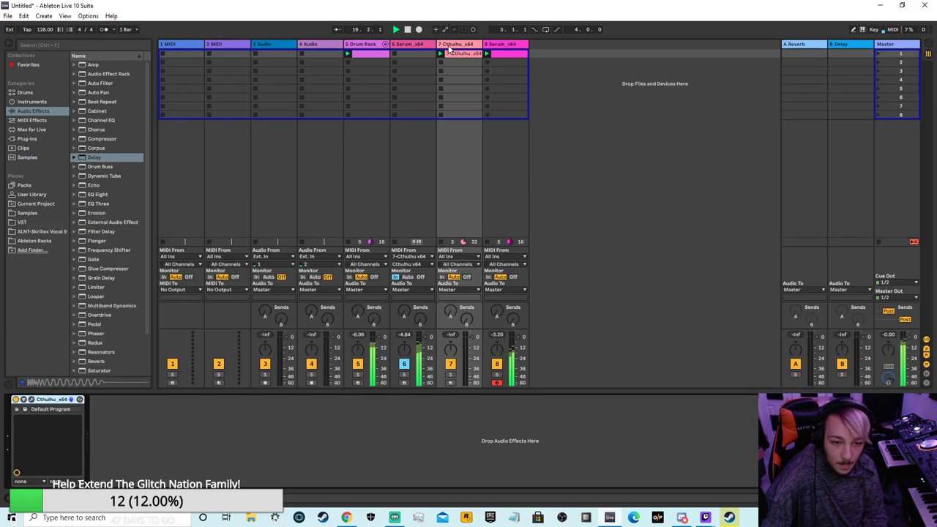
double_click(454, 54)
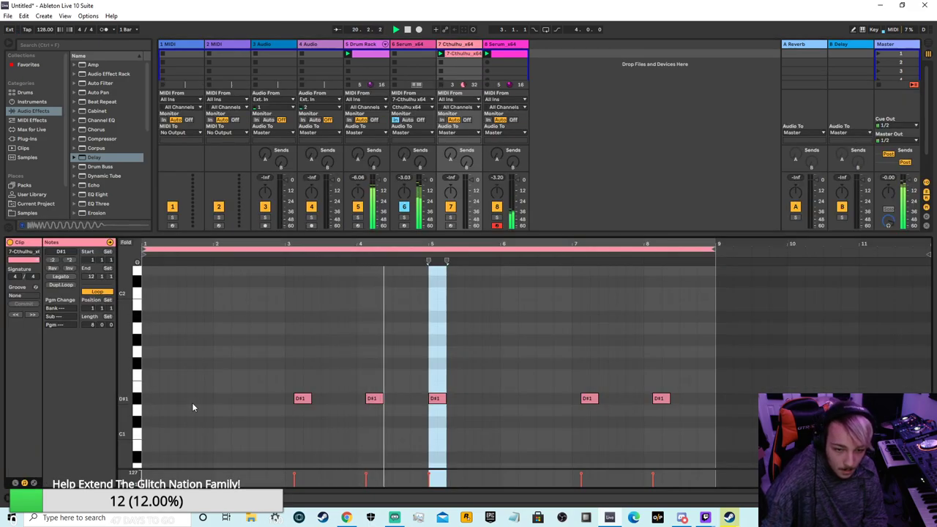
- Place a duplicate D#1 note at the start of bar 1 in the Cthulhu clip
left_click(532, 401)
mouse_move(439, 405)
left_mouse_down()
mouse_move(489, 406)
mouse_move(133, 421)
mouse_move(500, 427)
mouse_move(445, 405)
left_mouse_up()
left_click(450, 432)
right_click(441, 402)
left_click(455, 406)
left_click(472, 377)
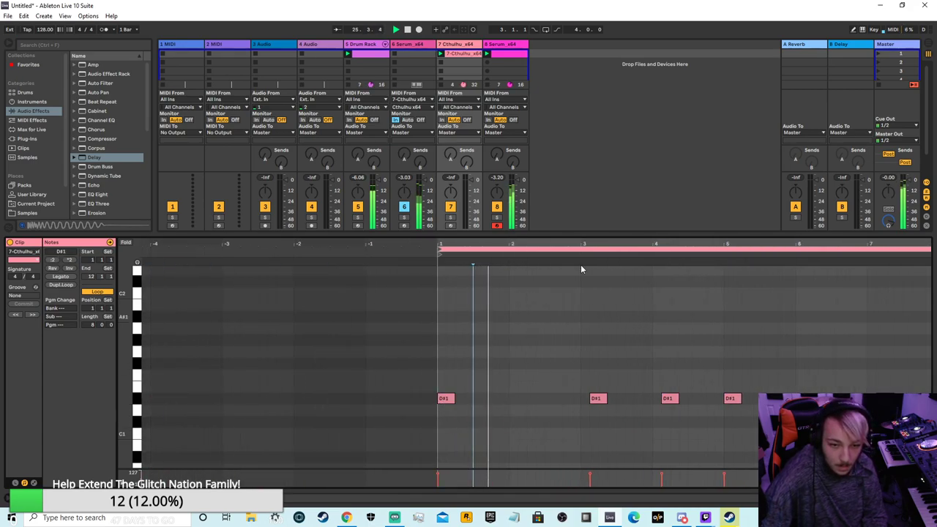
- Place a duplicate of the bar 1 D#1 note at the start of bar 2 in the Cthulhu clip
scroll(472, 388, "right", 2)
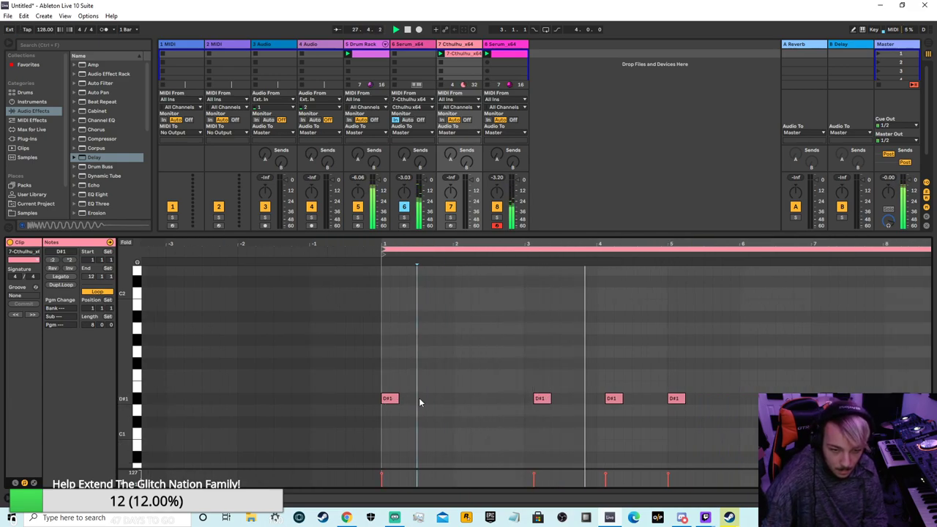
right_click(387, 399)
key("Escape")
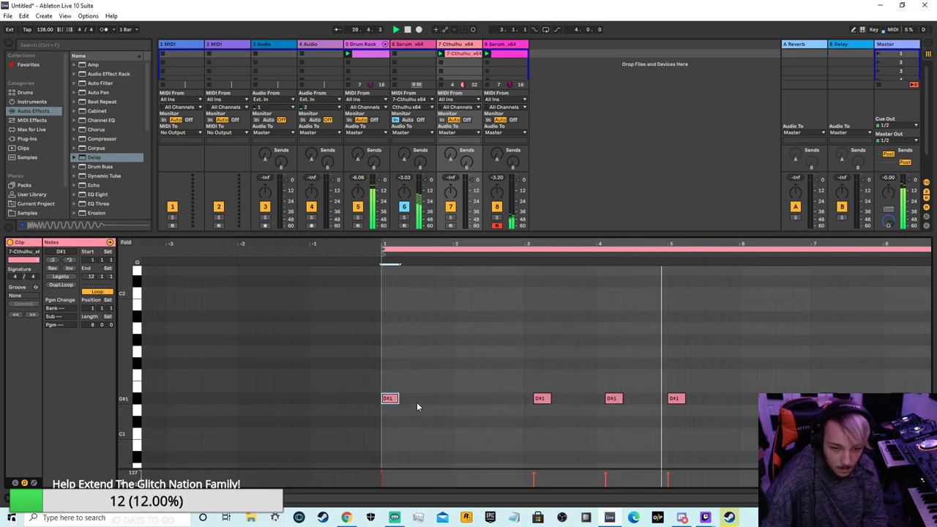
left_click(413, 394)
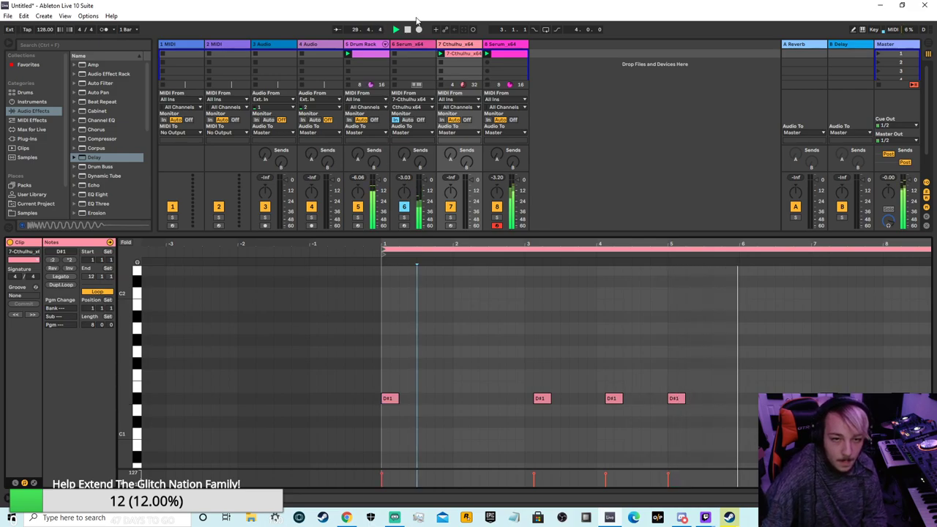
right_click(386, 398)
left_click(435, 405)
left_click_drag(414, 401, 468, 405)
left_click(489, 428)
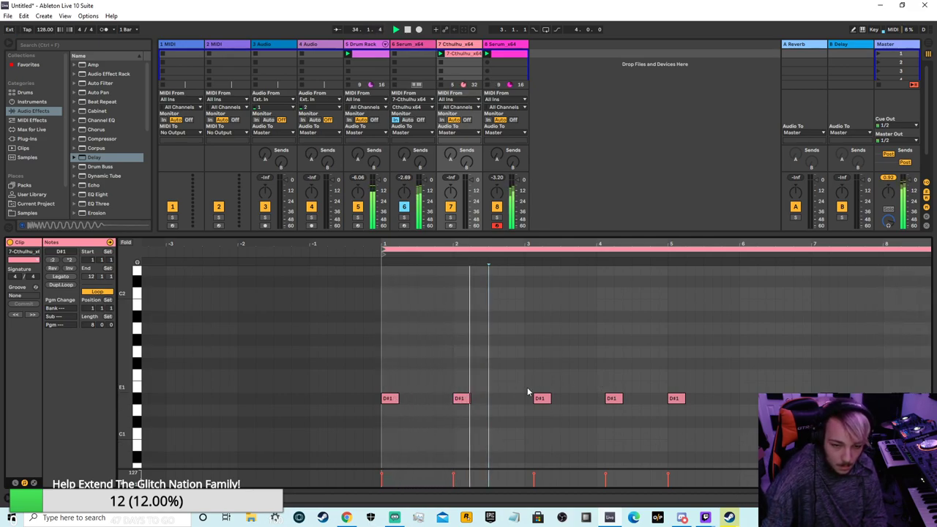
- Shift the D#1 notes in bars 1, 2 and 5 of the Cthulhu clip slightly later and add another in bar 7
left_click_drag(462, 403, 476, 408)
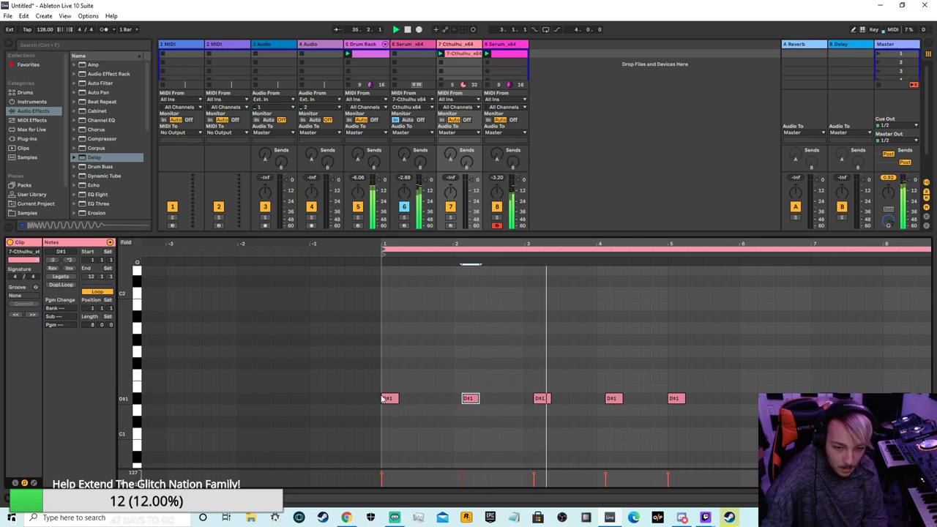
left_click_drag(392, 403, 400, 403)
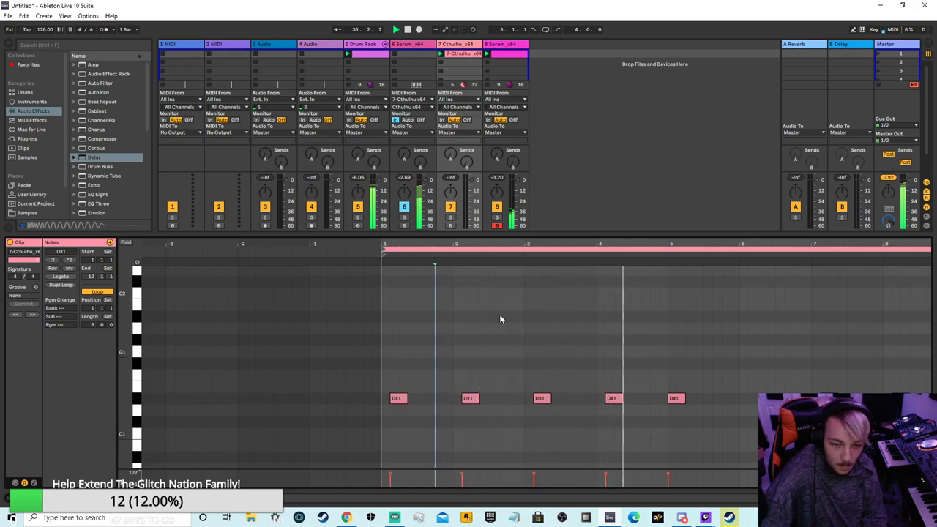
left_click_drag(686, 401, 695, 401)
left_click(738, 397)
mouse_move(703, 244)
left_mouse_down()
mouse_move(702, 315)
mouse_move(702, 243)
left_mouse_up()
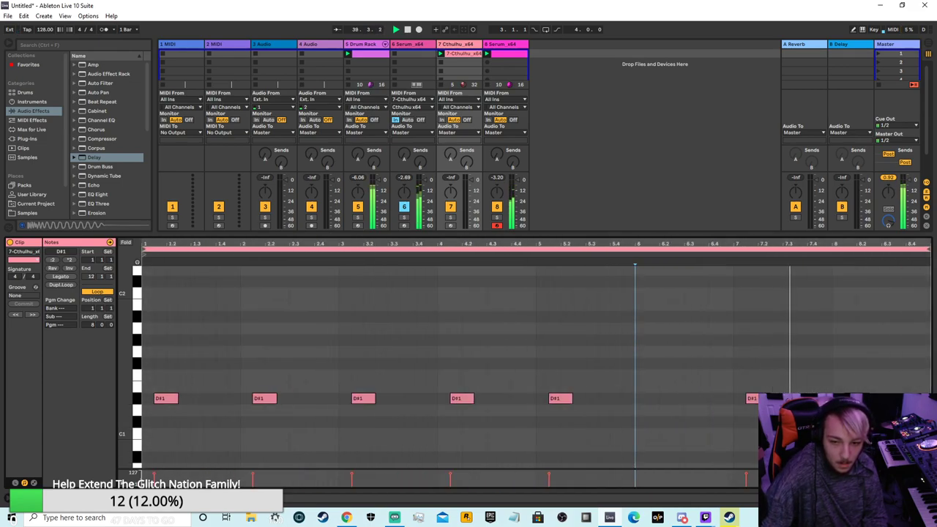
- Delete all the D#1 notes from the Cthulhu clip
key("ctrl+a")
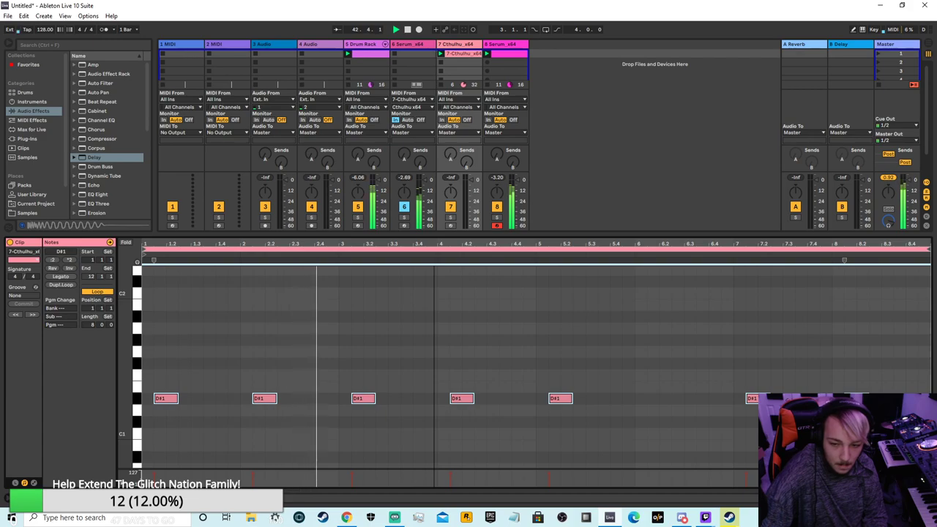
left_click(918, 400)
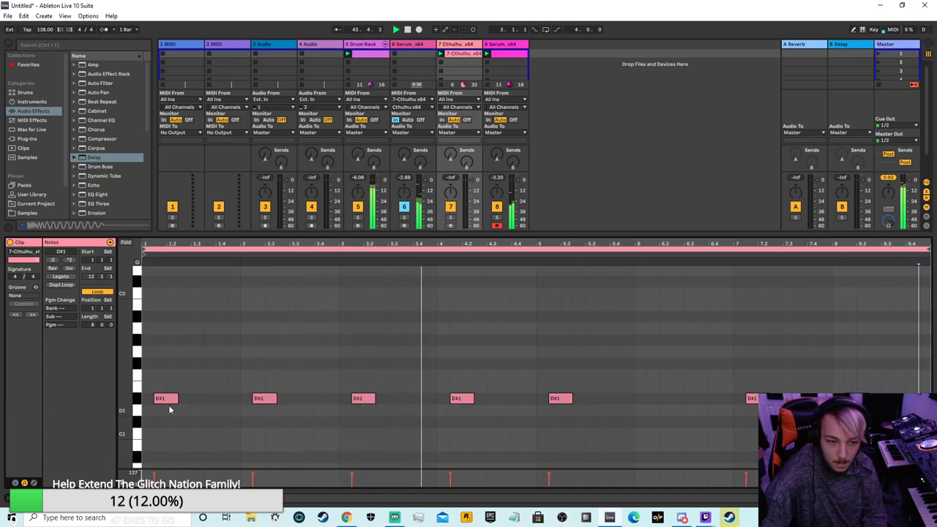
left_click(265, 397, "shift")
key("ctrl+a")
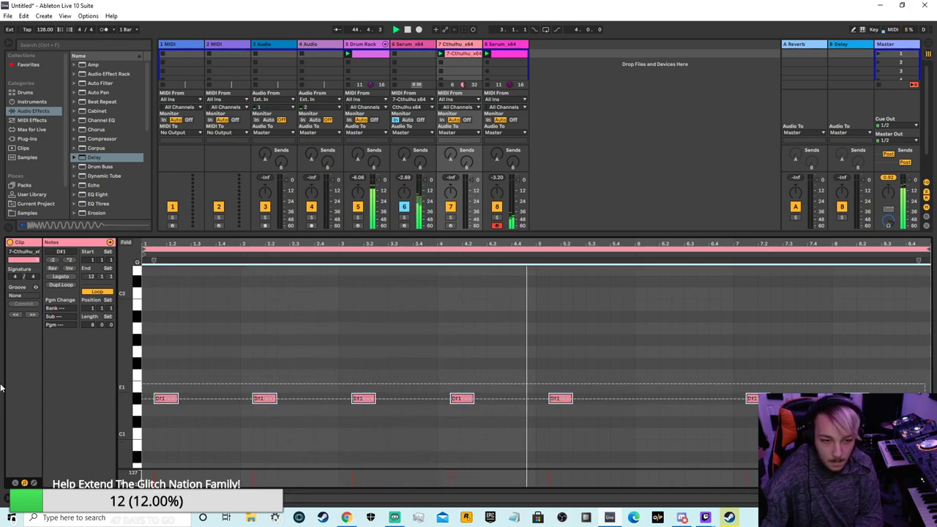
key("Delete")
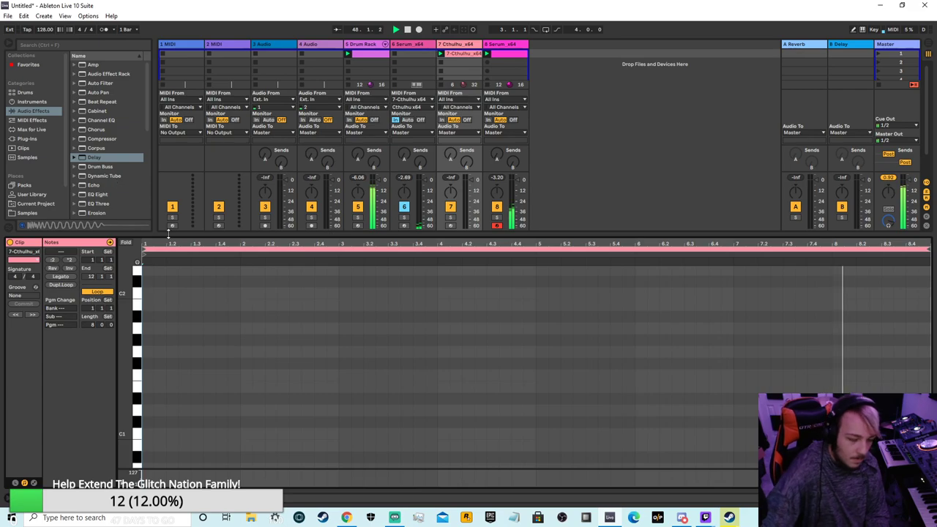
- Remove the Delay effect from the device chain of Serum track 8
left_click(522, 52)
key("shift+Tab")
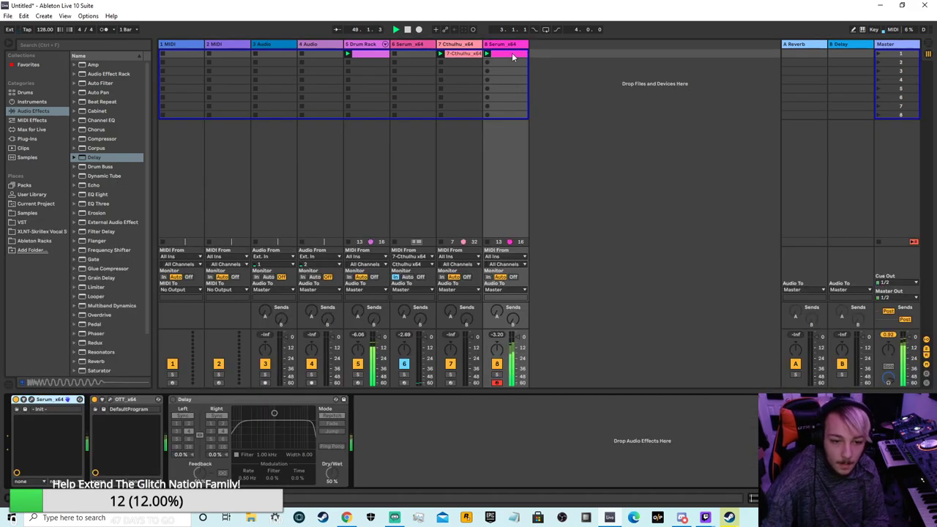
right_click(250, 401)
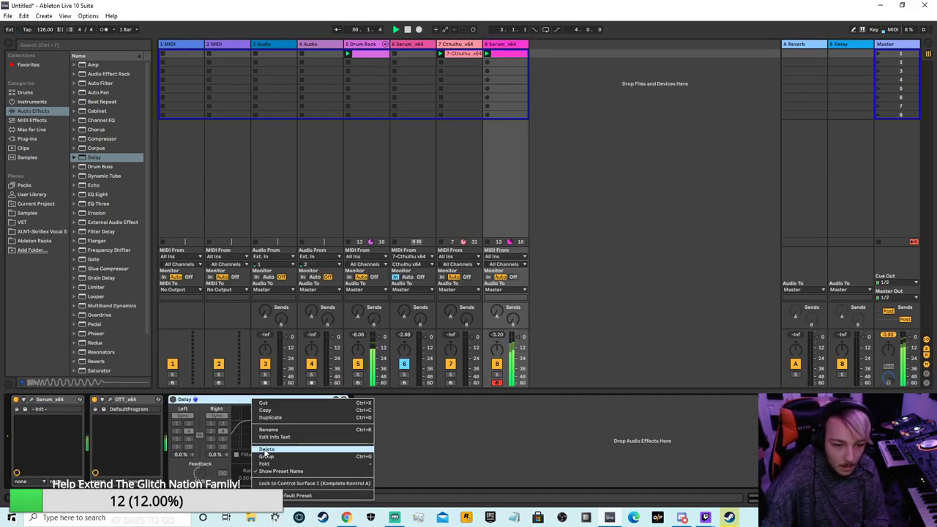
left_click(335, 448)
- Add the Kickstart-64bit plug-in after OTT on Serum track 8, close its window and restart playback
left_click(30, 102)
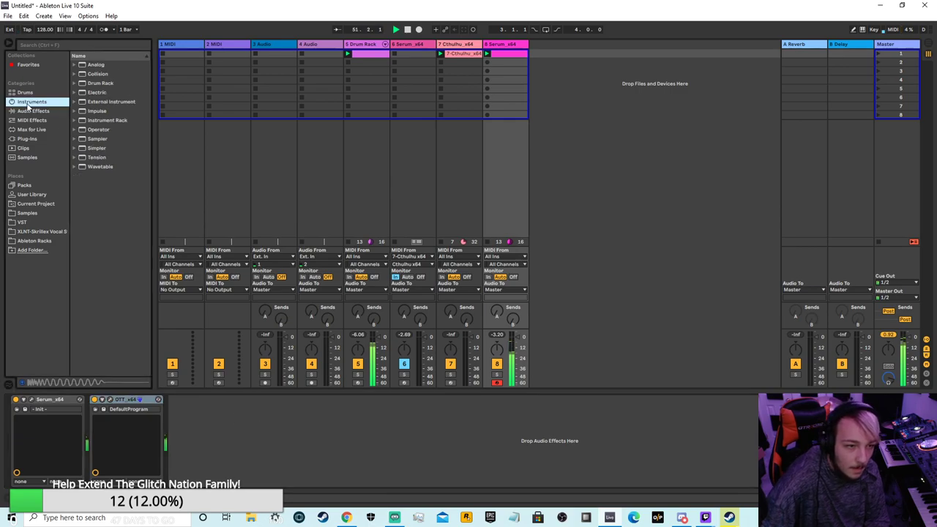
left_click(29, 139)
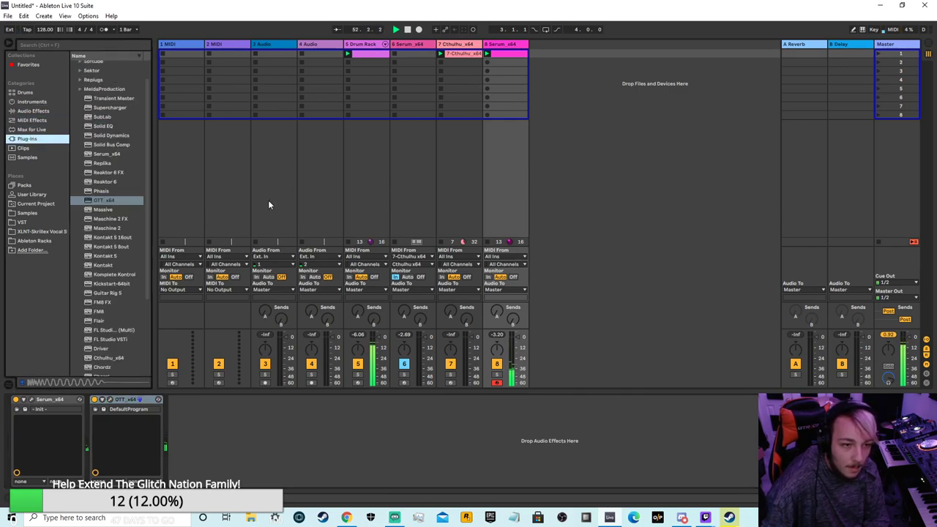
left_click(41, 129)
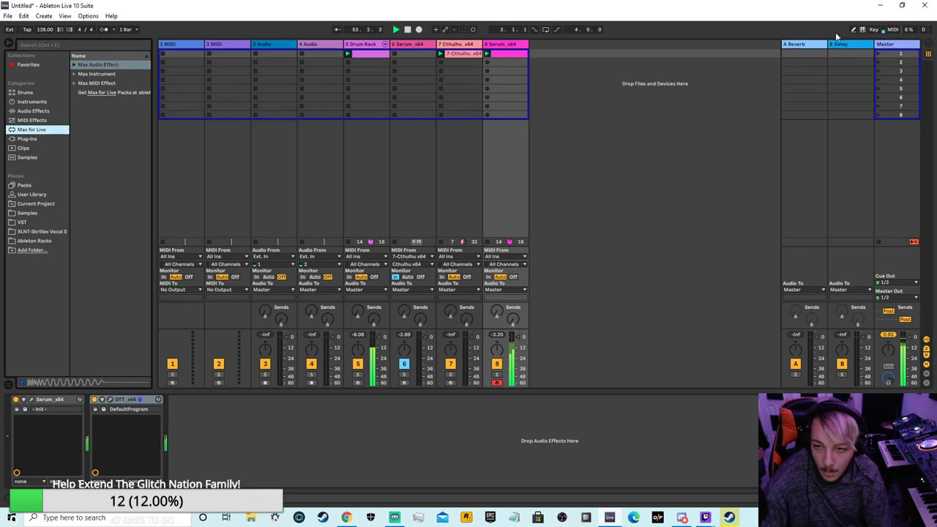
left_click(903, 50)
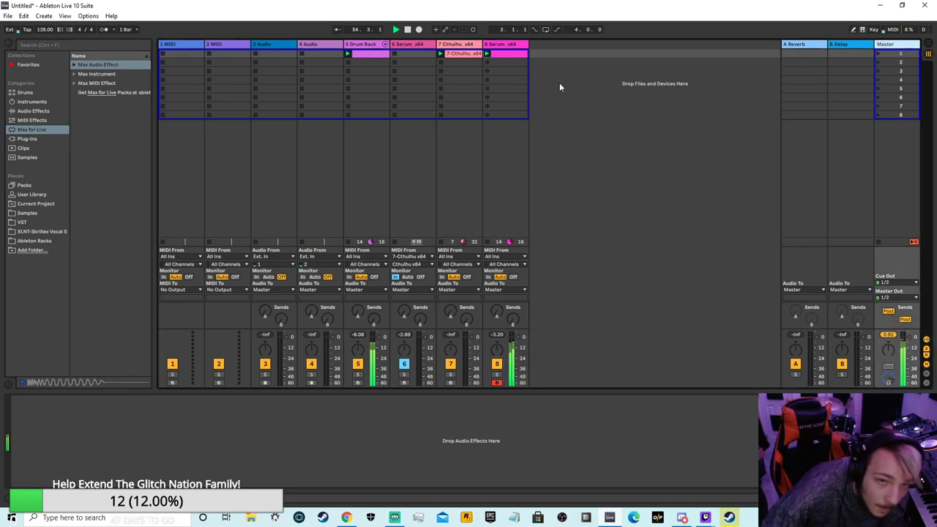
left_click(502, 47)
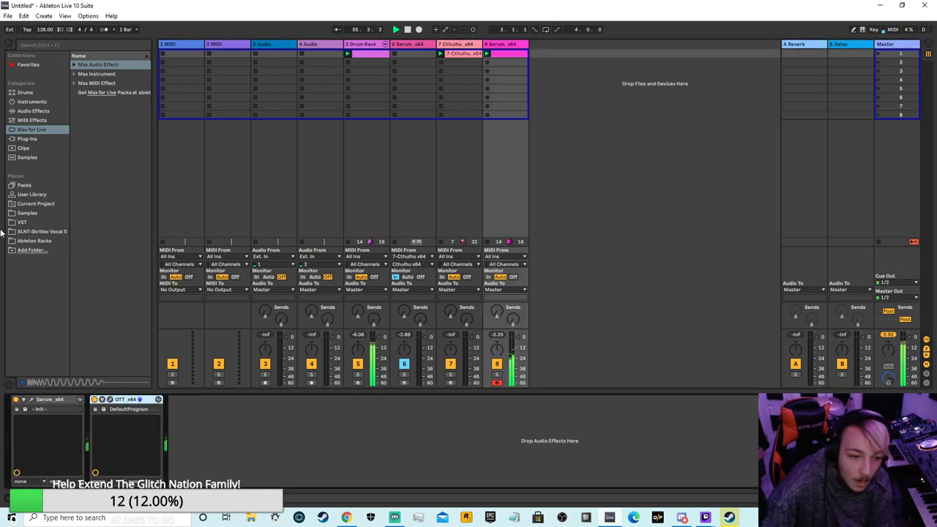
left_click(29, 139)
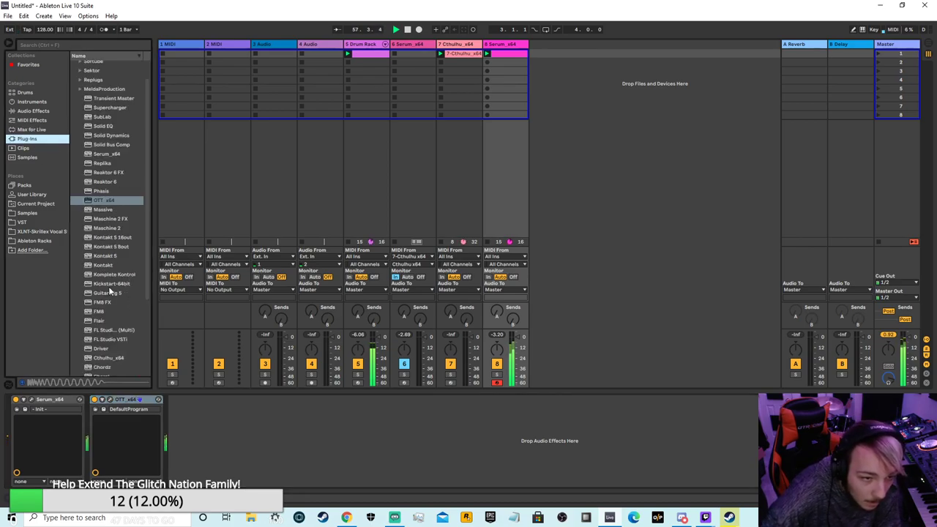
left_click_drag(109, 285, 226, 456)
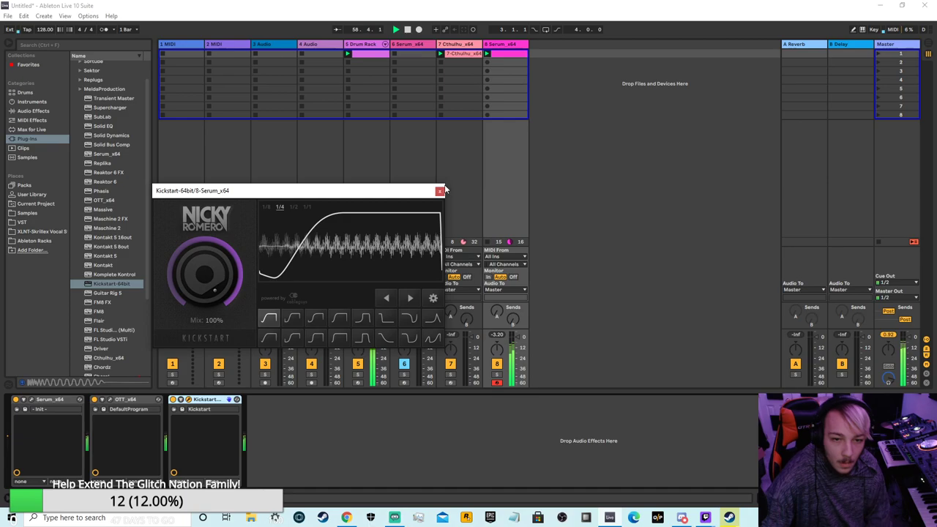
left_click(440, 191)
left_click(399, 31)
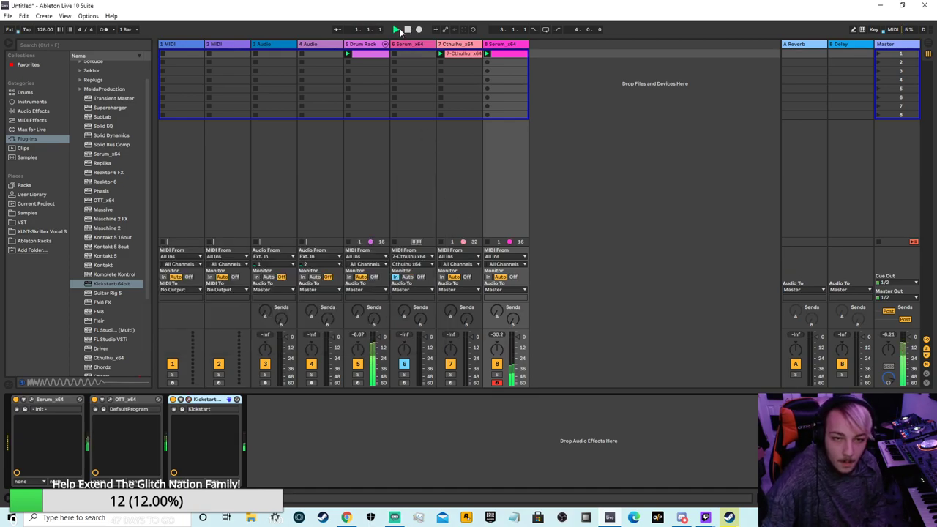
- Set Kickstart on Serum track 8 to the Nice & Tight curve with a 35% mix and close its window
left_click(188, 400)
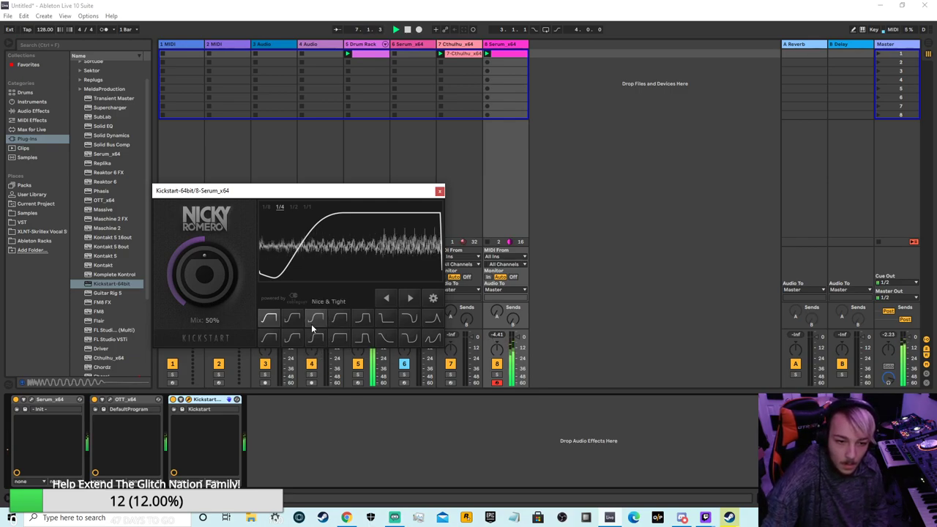
left_click(316, 316)
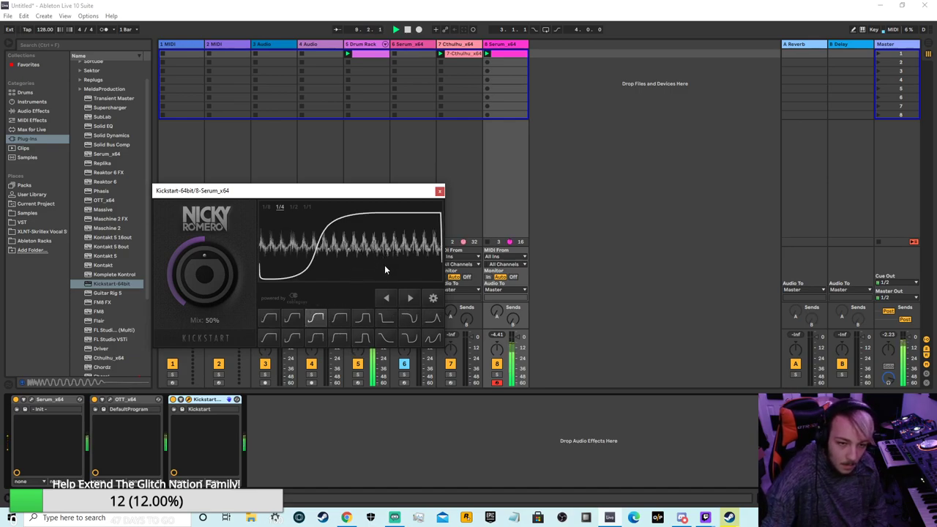
left_click_drag(247, 294, 206, 354)
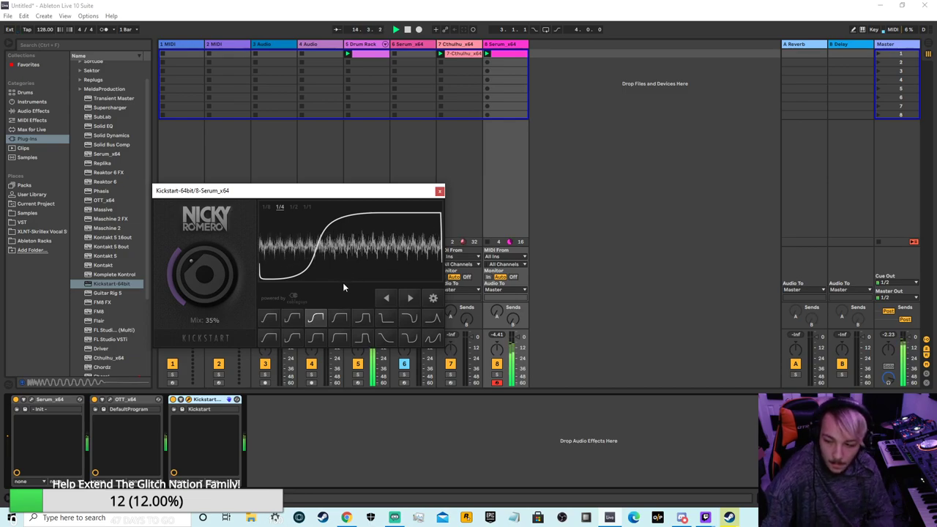
left_click_drag(438, 189, 439, 199)
left_click(439, 201)
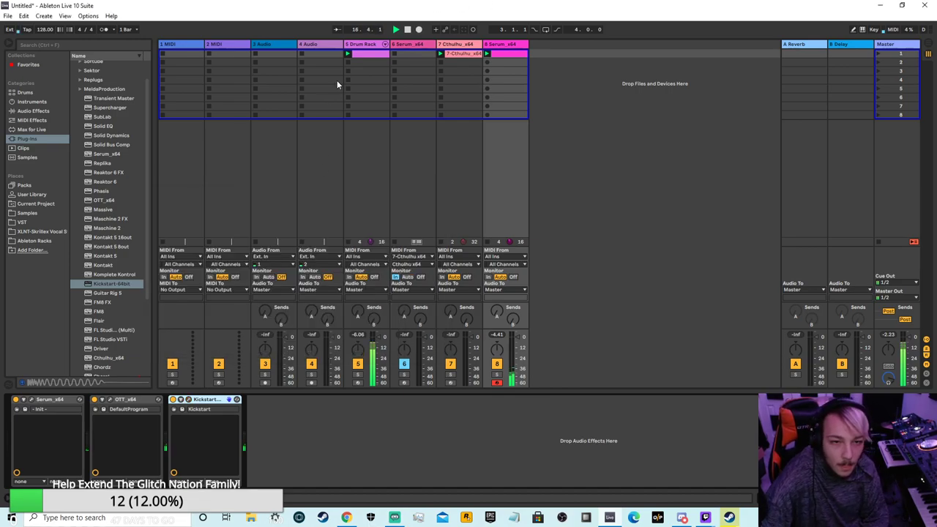
- Show the Drum Rack track's devices and expand the Snares folder within Drums in the Samples location
left_click(363, 52)
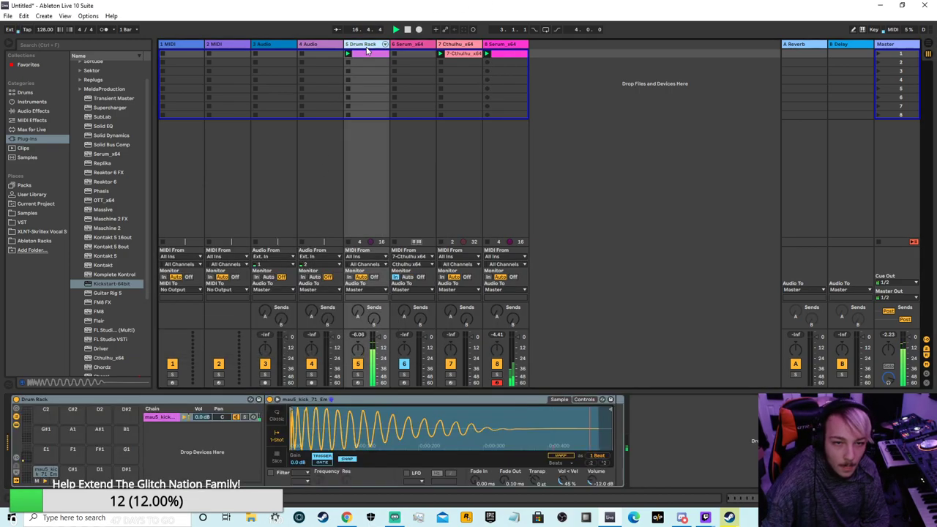
left_click(29, 213)
scroll(106, 213, "up", 4)
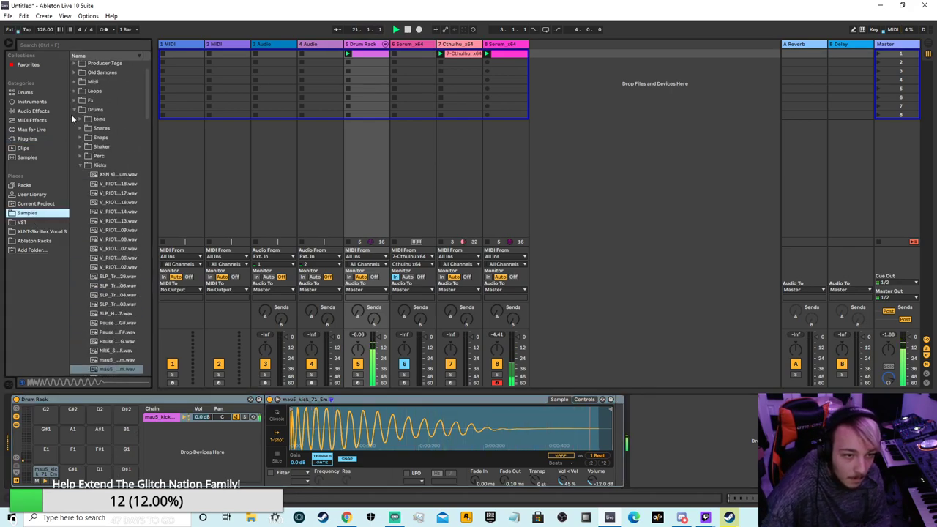
left_click(76, 109)
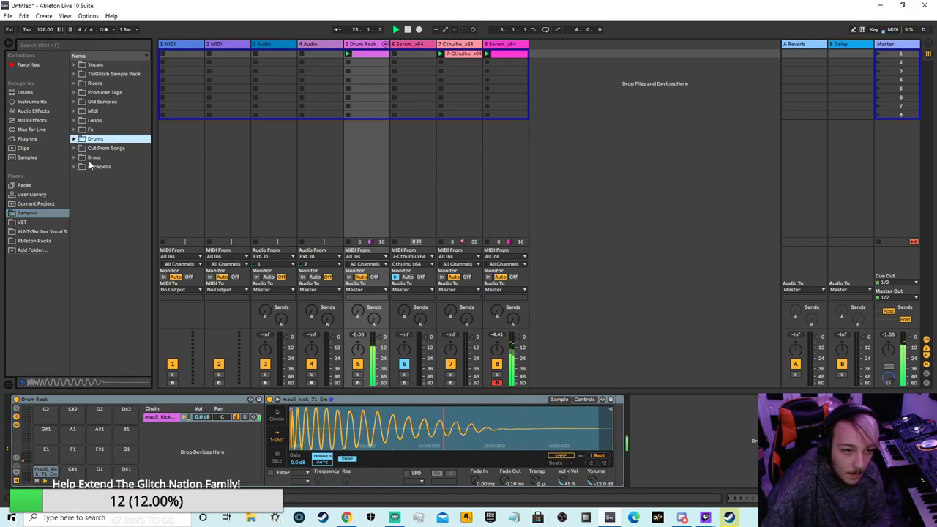
left_click(73, 139)
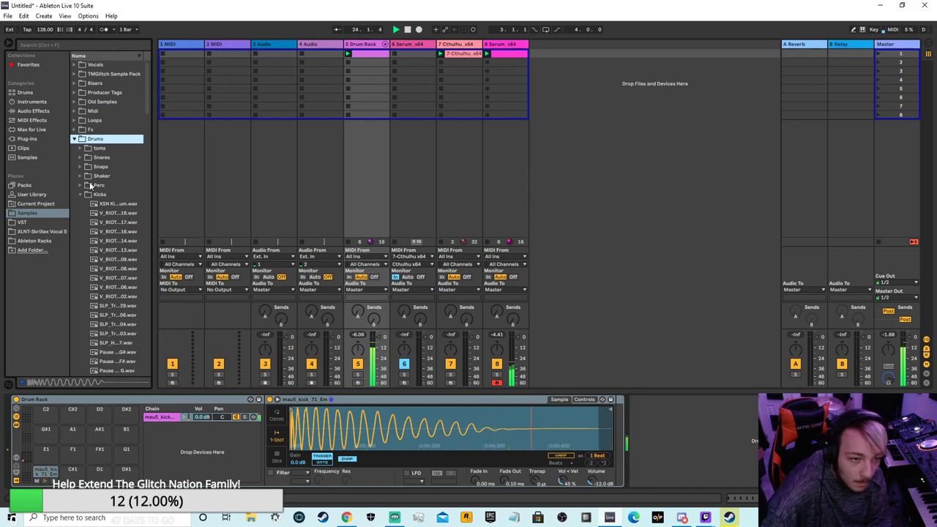
left_click(80, 157)
- Audition several V_RIOT snare samples and load V_RIOT_snare_riddim_01 onto the Drum Rack's D#1 pad
left_click(115, 260)
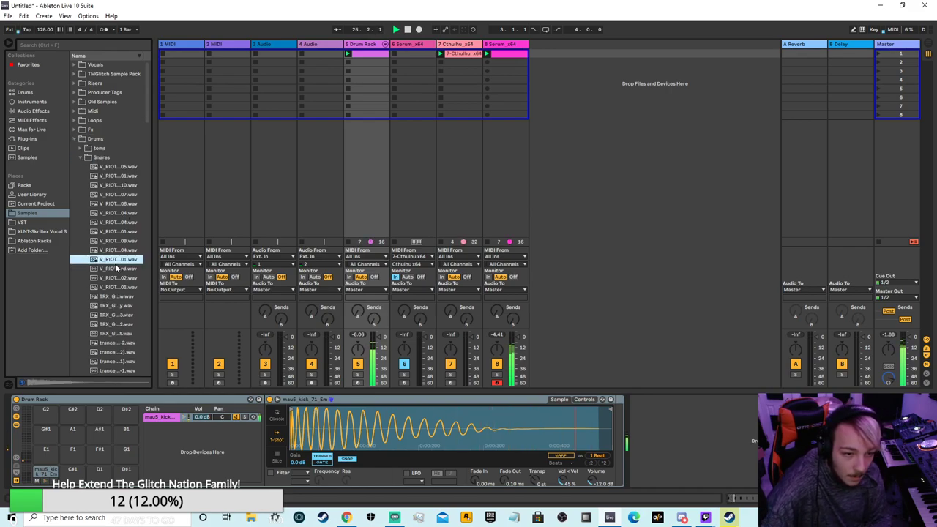
left_click(124, 315)
left_click(115, 268)
left_click(113, 241)
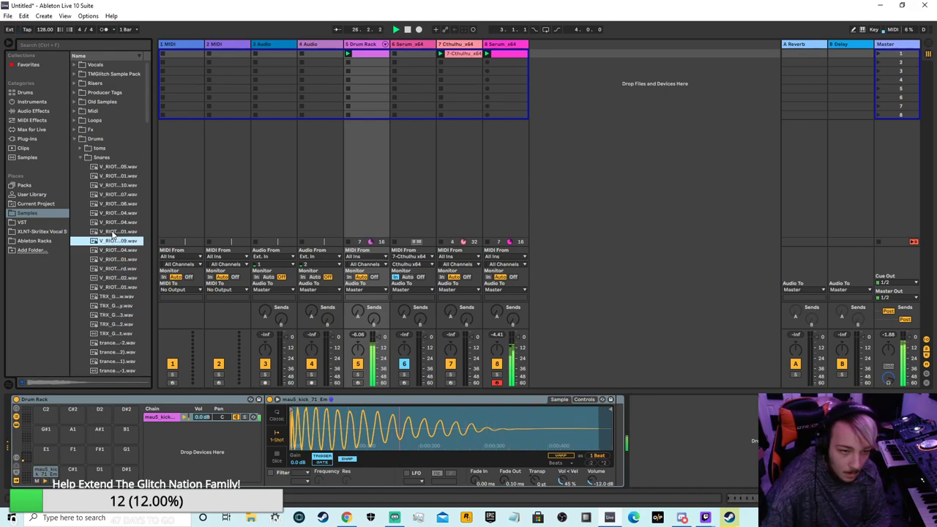
left_click(109, 213)
left_click(111, 221)
left_click(117, 231)
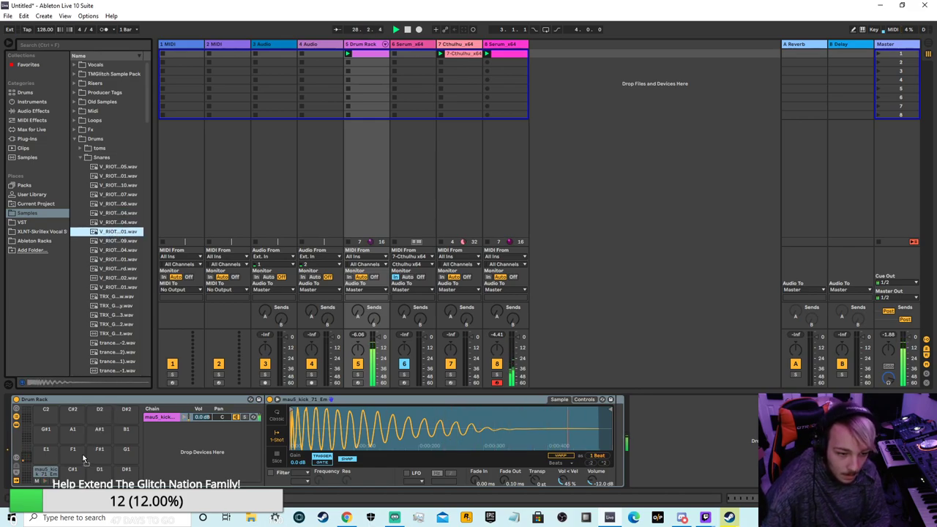
left_click_drag(128, 477, 126, 470)
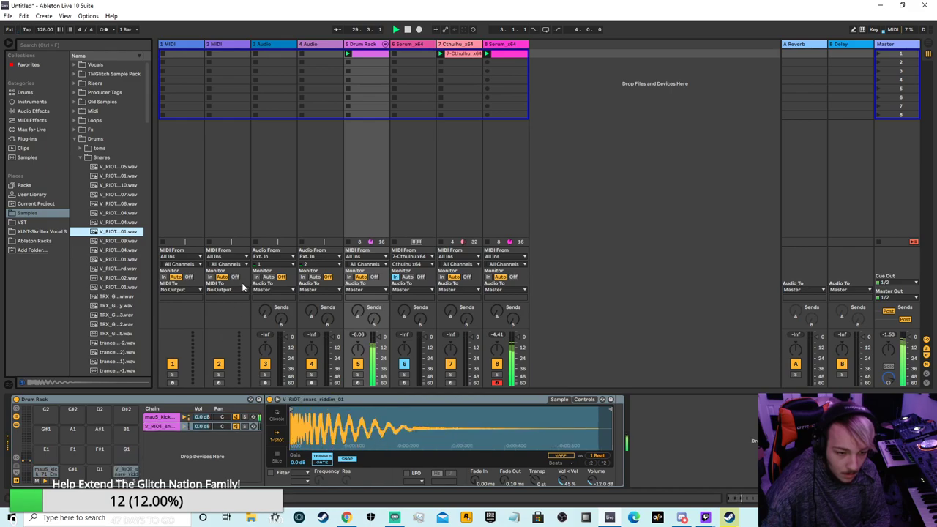
- Add V_RIOT_snare_riddim_01 notes to the Drum Rack clip at beats 1.2, 1.4, 2.2, 2.4 and 3.2
double_click(379, 55)
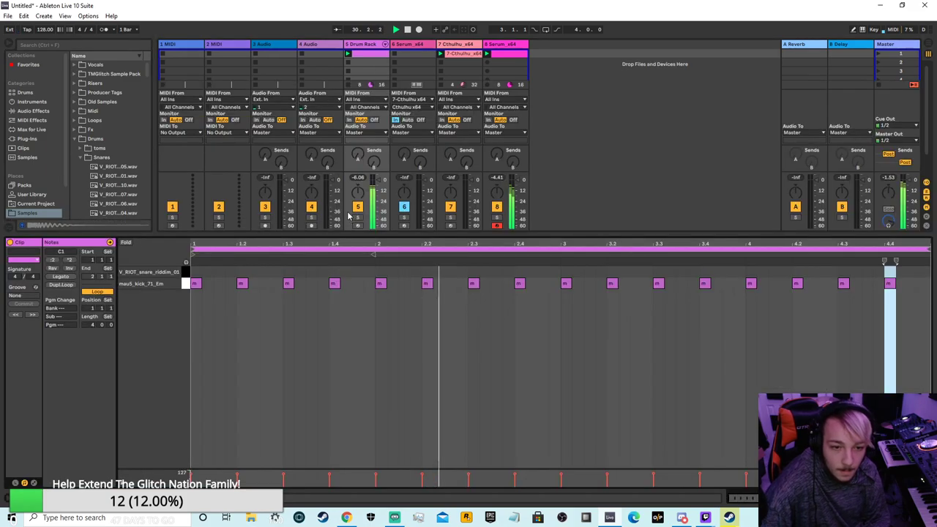
left_click(243, 283)
double_click(333, 272)
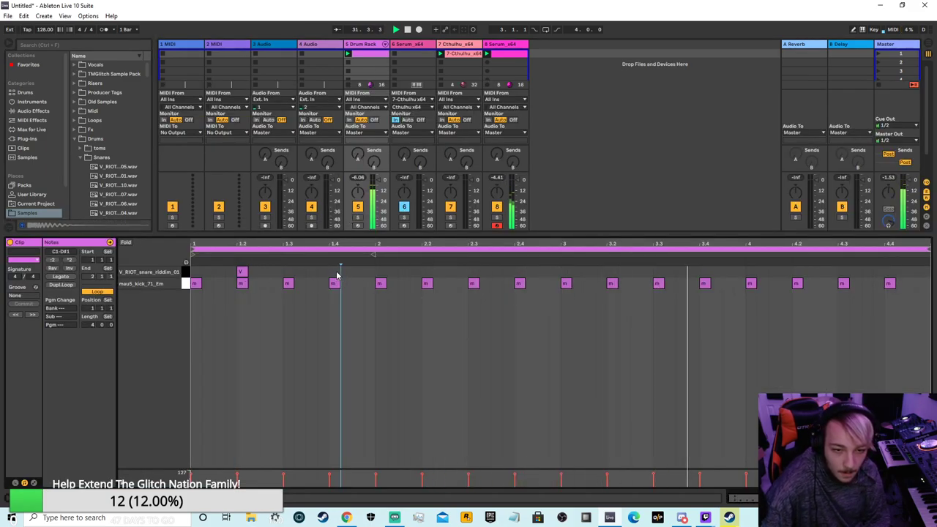
double_click(436, 272)
double_click(439, 272)
double_click(430, 273)
double_click(519, 272)
double_click(612, 271)
- Audition more samples in the Snares folder and replace the snare on the Drum Rack's D#1 pad with SNARE16.wav
scroll(117, 168, "down", 1)
left_click(127, 191)
scroll(121, 175, "down", 1)
left_click_drag(111, 163, 113, 167)
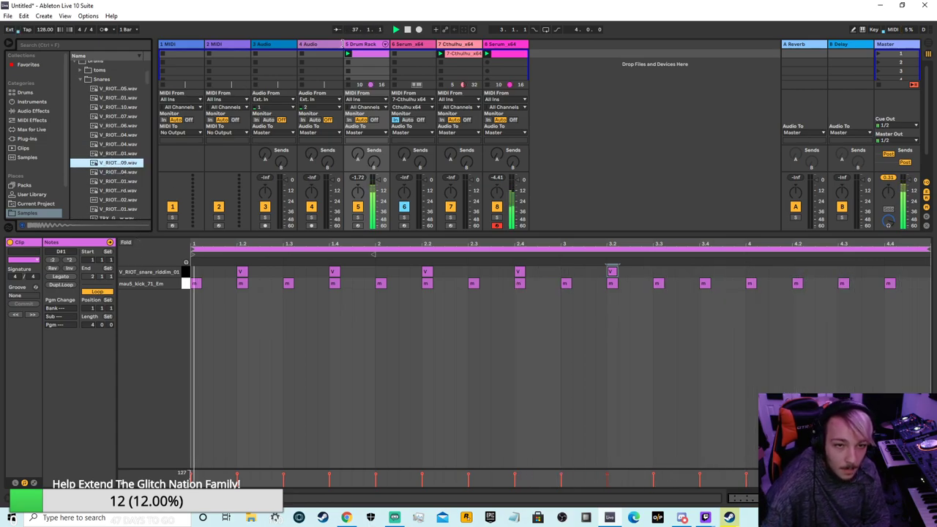
left_click(364, 45)
left_click(113, 322)
left_click(113, 331)
left_click(114, 341)
left_click(114, 358)
left_click(113, 349)
left_click(113, 359)
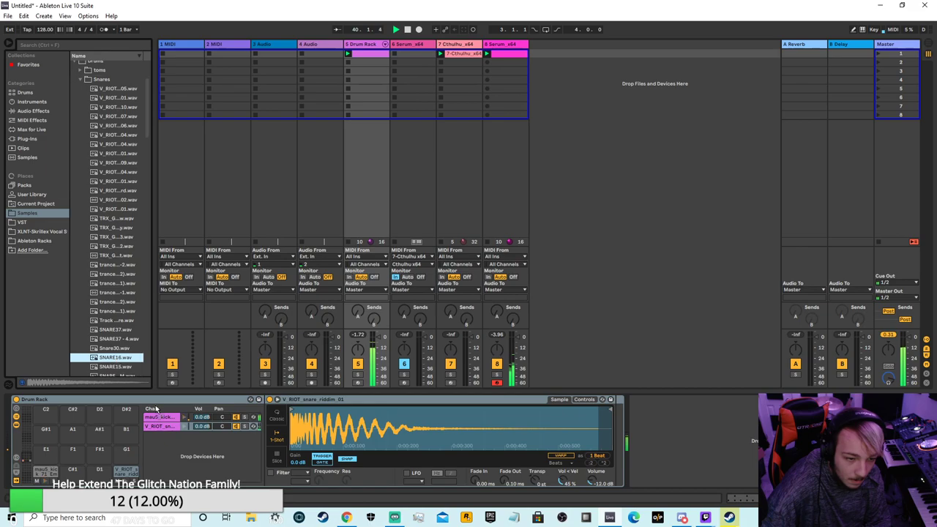
left_click_drag(124, 473, 124, 473)
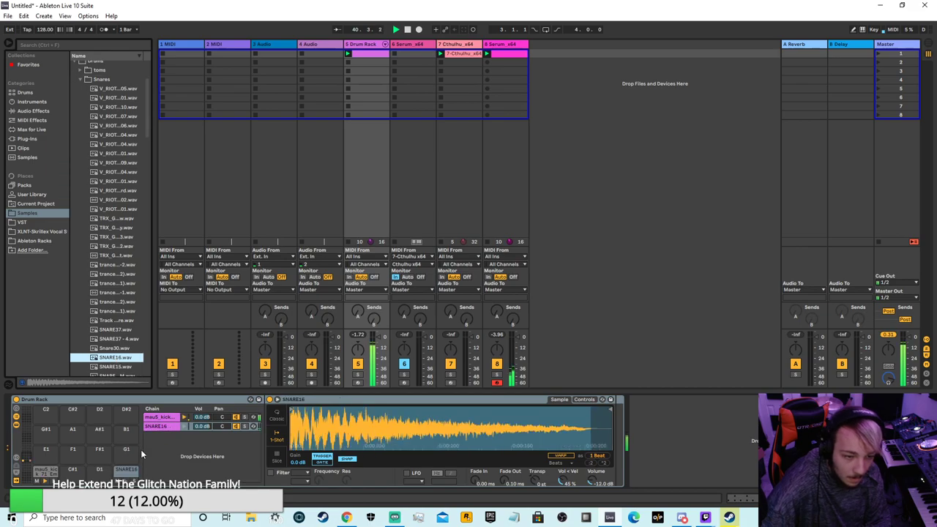
- Delete all the snare notes from the Drum Rack clip and collapse the note editor
left_click(368, 56)
left_click_drag(660, 268, 219, 275)
key("Delete")
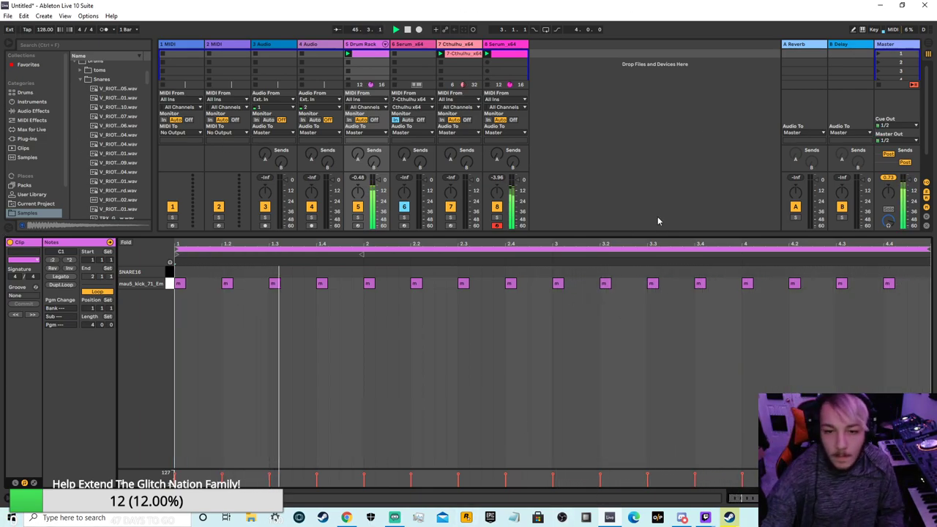
left_click_drag(639, 235, 609, 515)
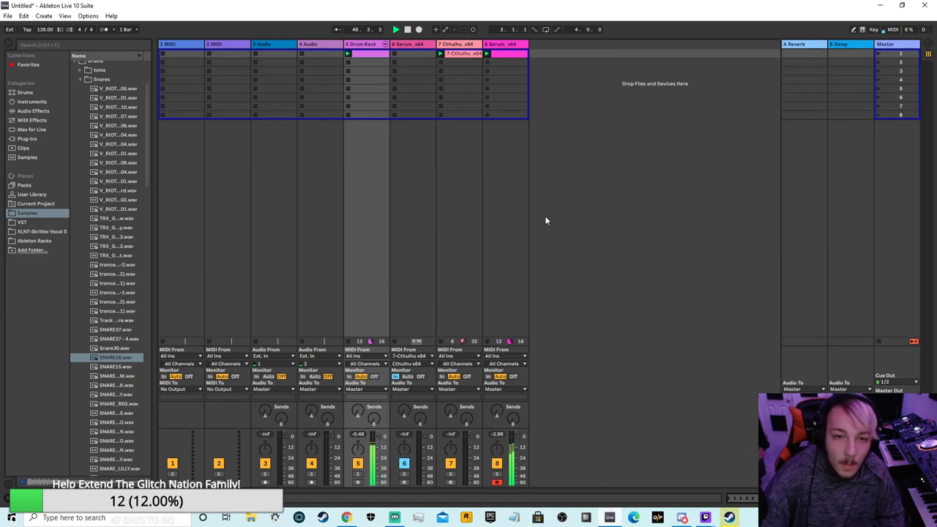
- Arm Cthulhu track 7 for recording and open the Serum window on track 6
left_click(431, 45)
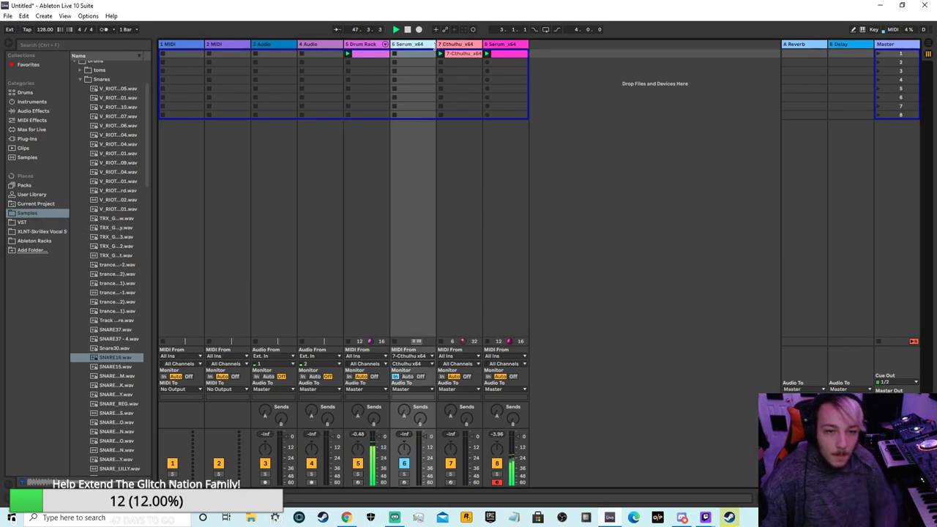
left_click(451, 483)
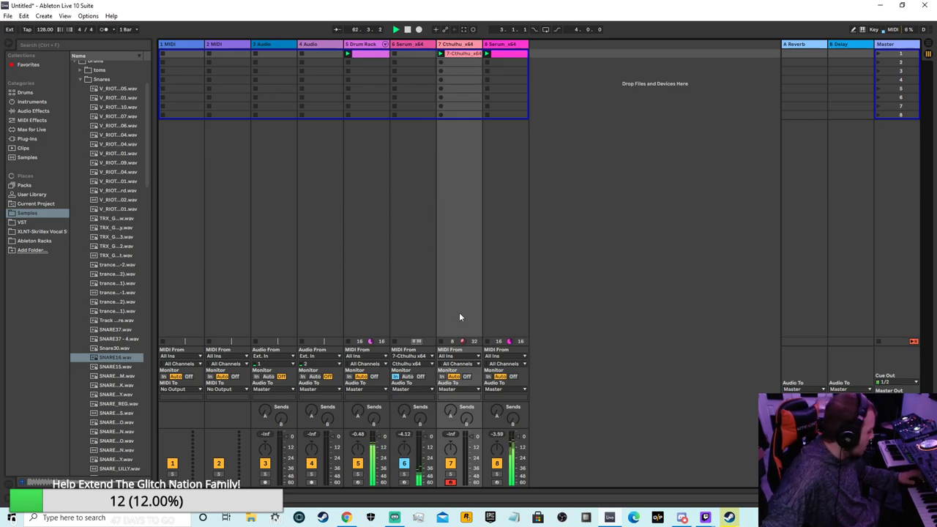
double_click(417, 44)
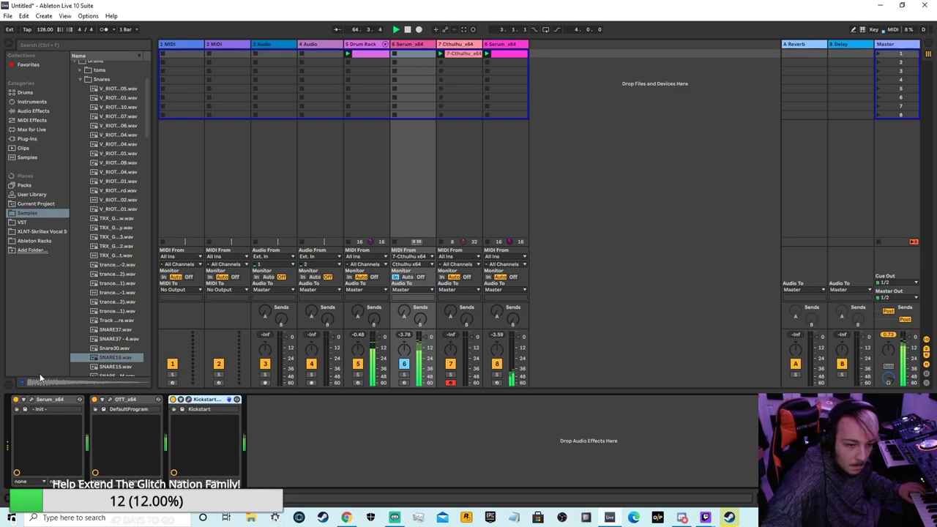
left_click(29, 399)
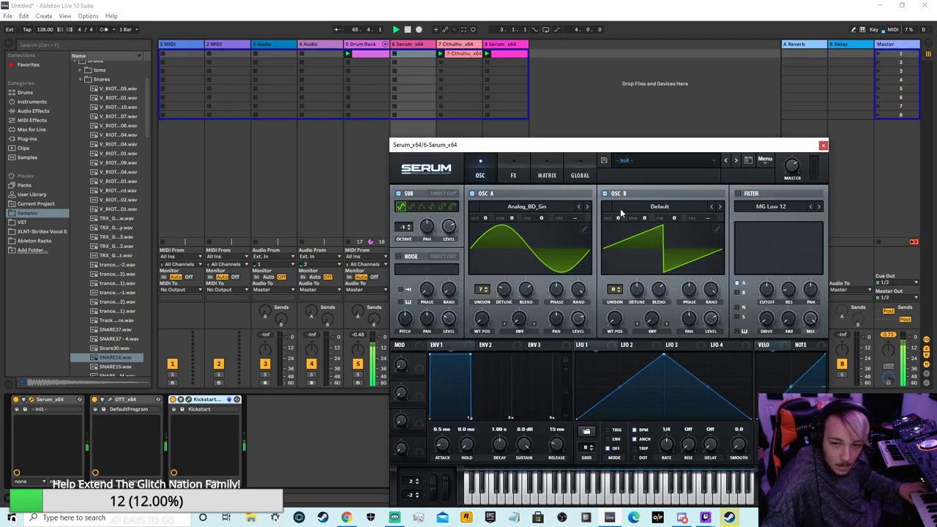
- Turn off Serum's Oscillator B, then try the Plucked presets PL Modern Drop 1 [DRK] and PL Monolith [7S]
left_click(604, 194)
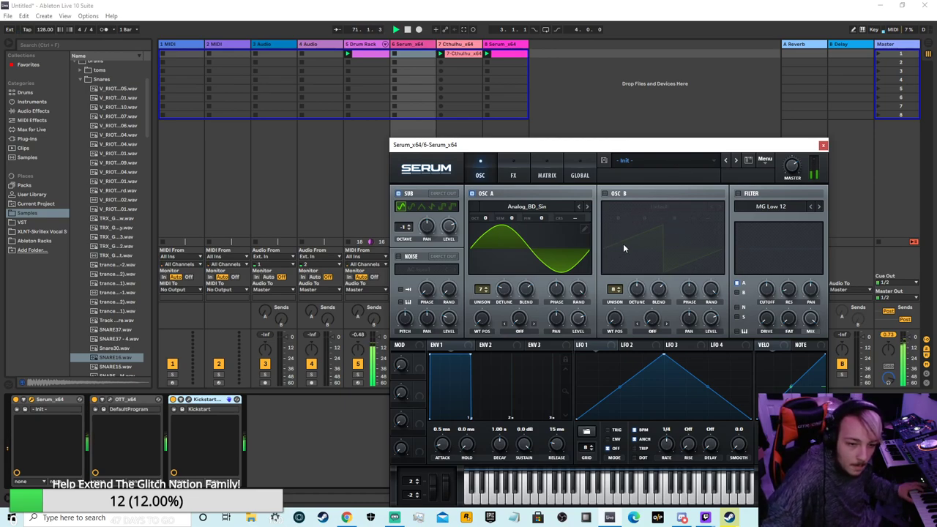
left_click(727, 160)
left_click(713, 160)
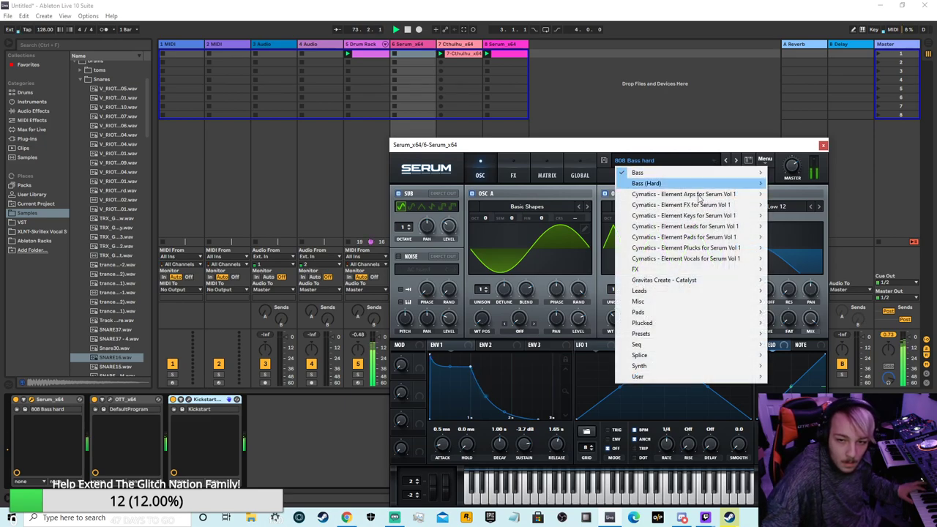
mouse_move(731, 322)
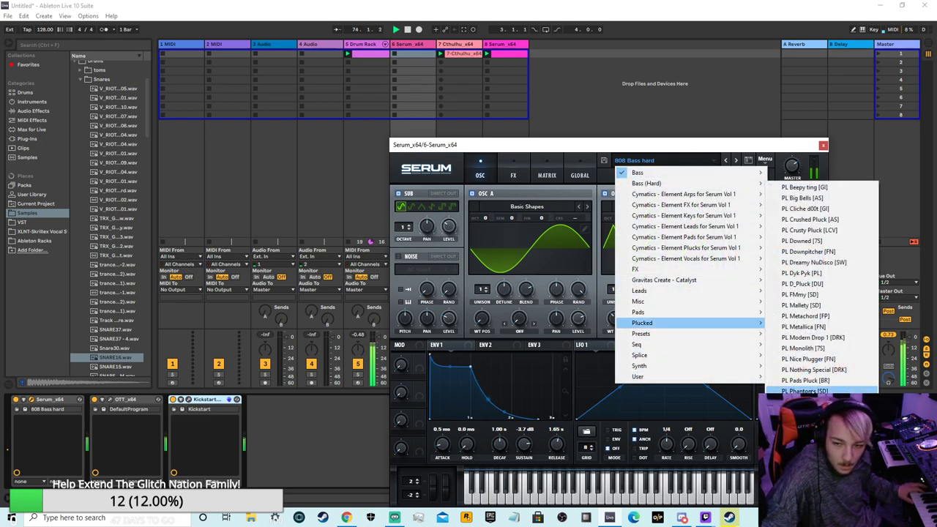
left_click(802, 348)
left_click(728, 161)
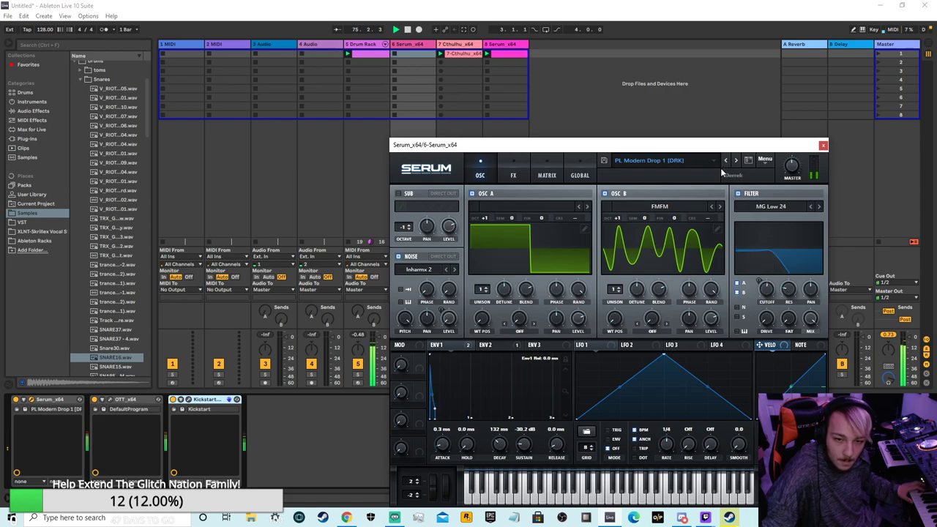
left_click(733, 162)
- Load the preset file Trance Pluck 6.fxp from the Plucks folder of TMGlitch Preset Pack into Serum on track 6
left_click(765, 159)
left_click(780, 192)
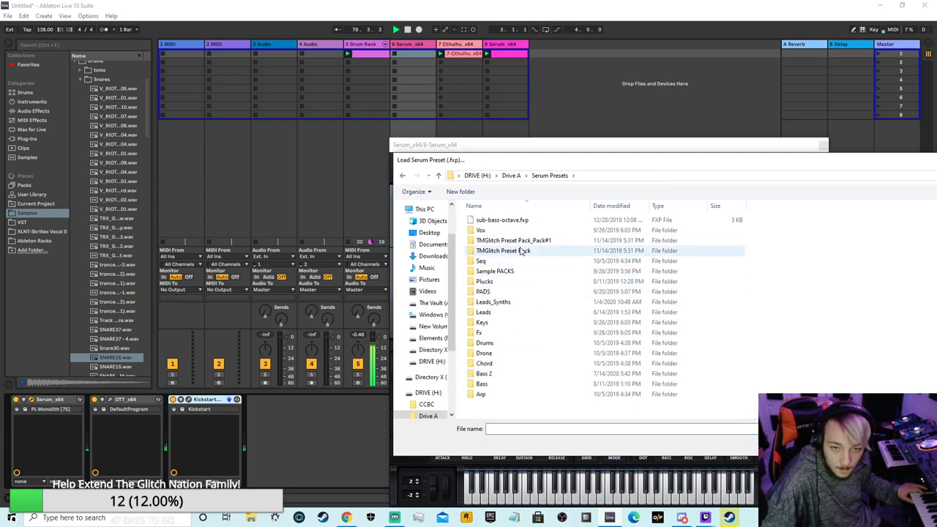
double_click(519, 251)
left_click(495, 241)
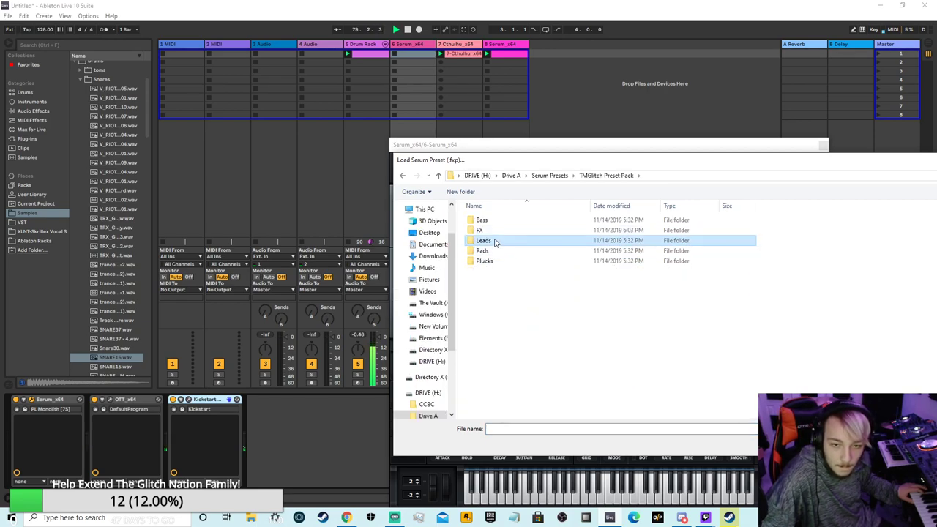
double_click(484, 261)
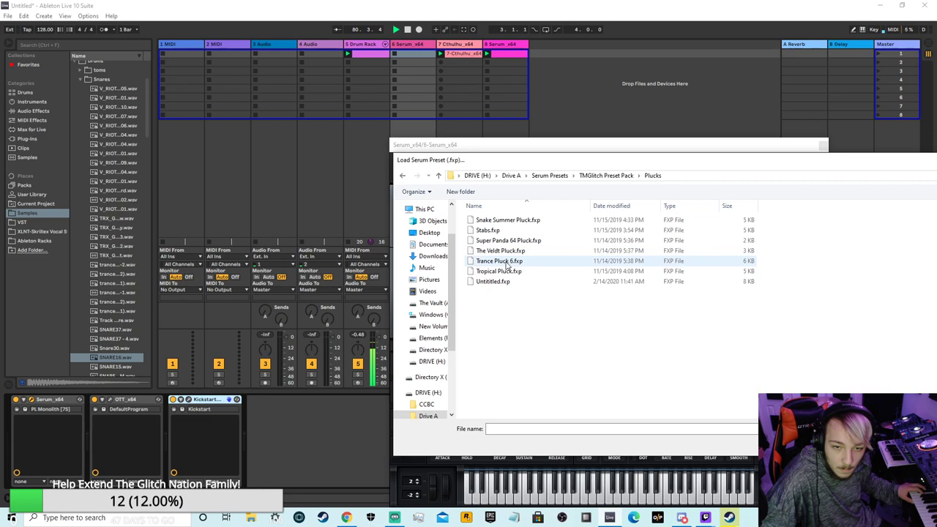
double_click(505, 260)
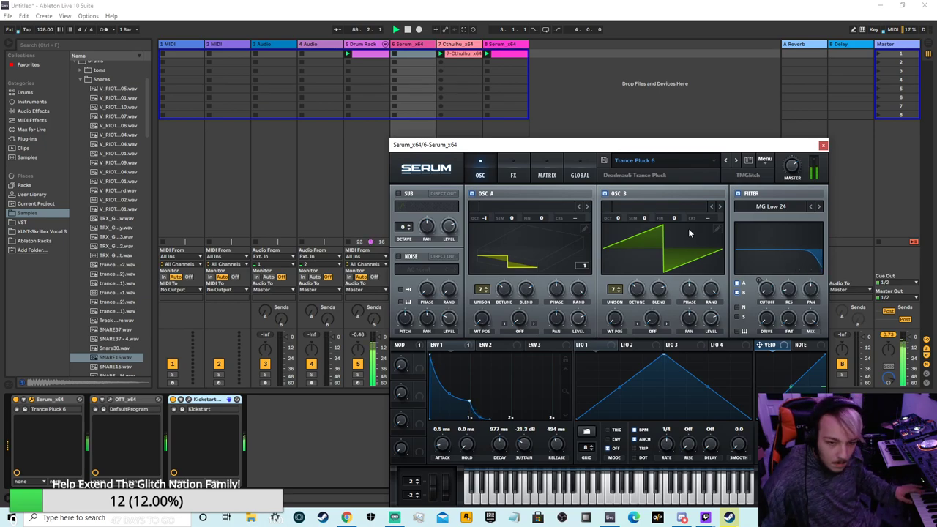
- Load Stranger things.fxp from the Plucks folder of TMGlitch Preset Pack_Pack#1 into Serum on track 6 and close its window
left_click(725, 162)
left_click(763, 161)
left_click(768, 186)
left_click(501, 293)
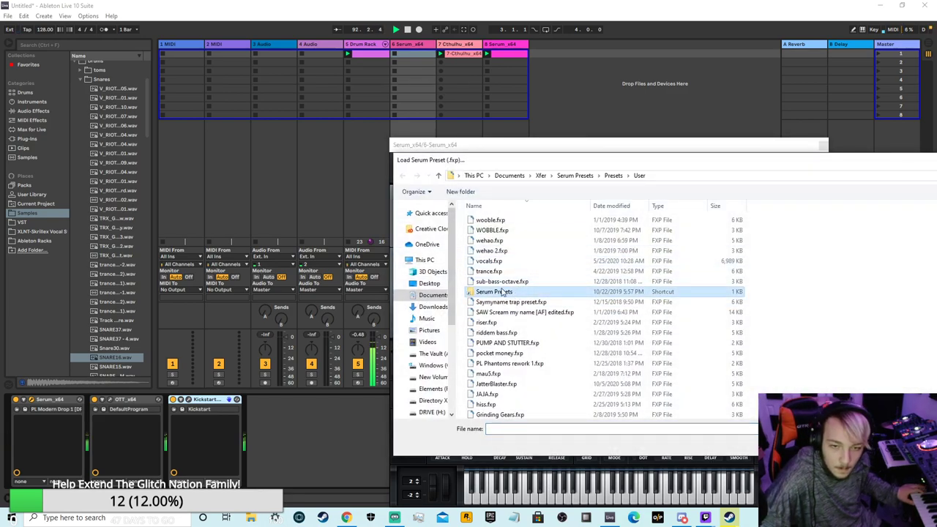
double_click(498, 293)
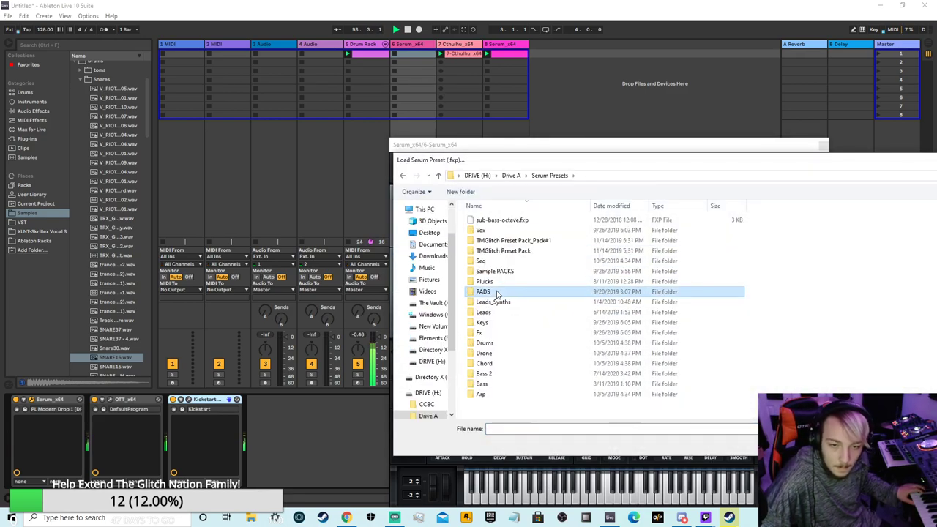
double_click(540, 241)
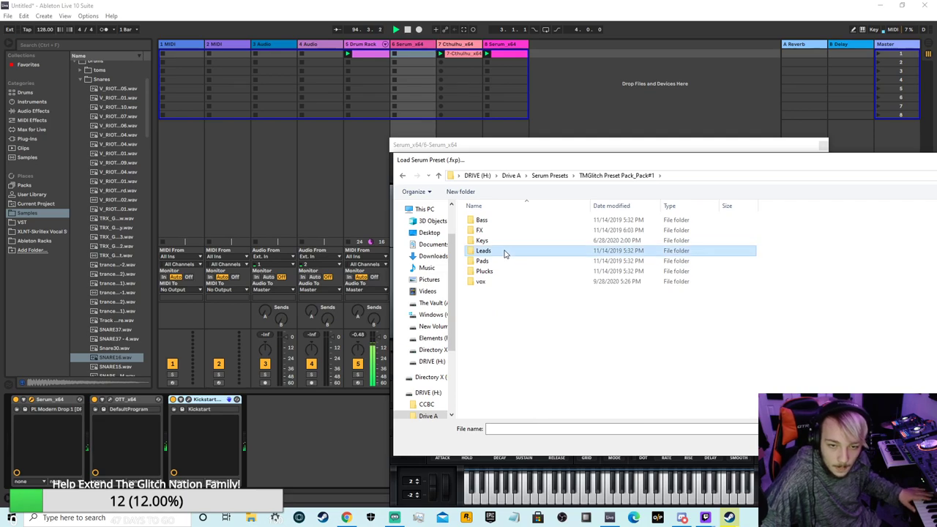
double_click(504, 253)
left_click(510, 271)
left_click_drag(468, 159, 176, 159)
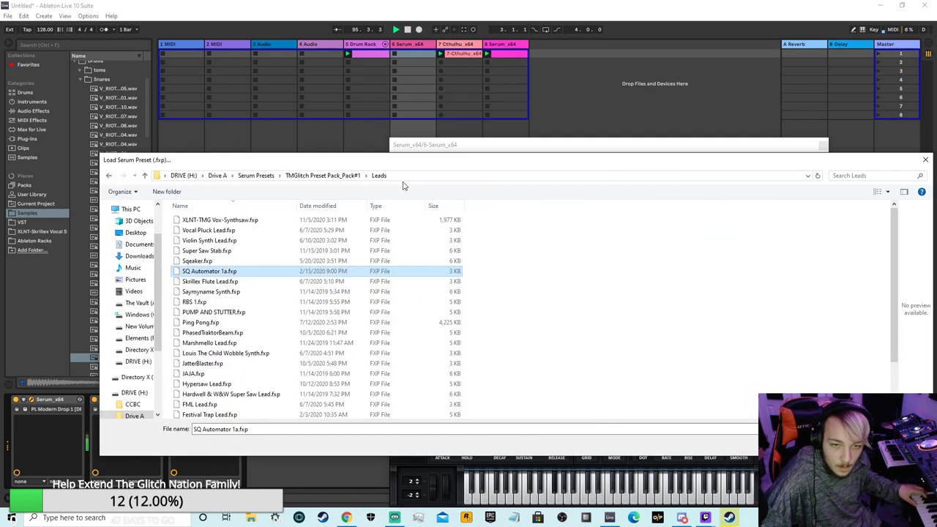
left_click(109, 176)
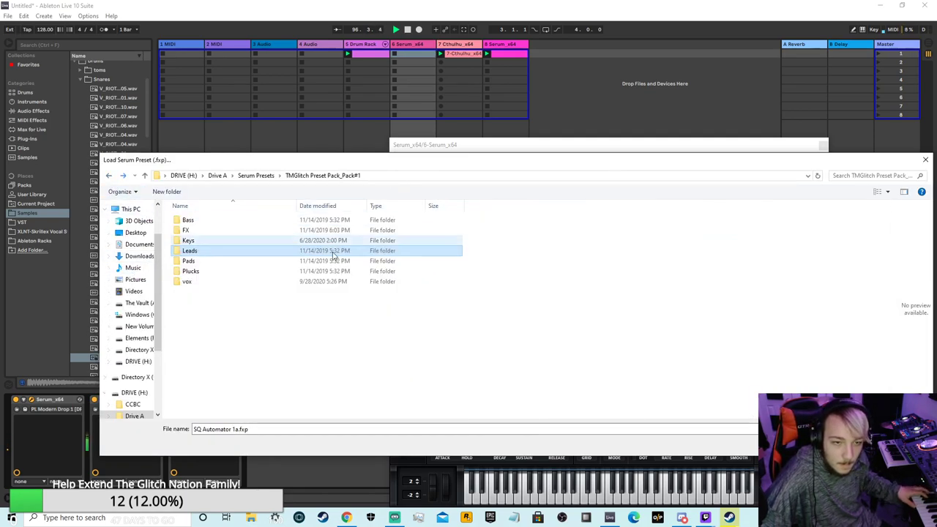
double_click(215, 271)
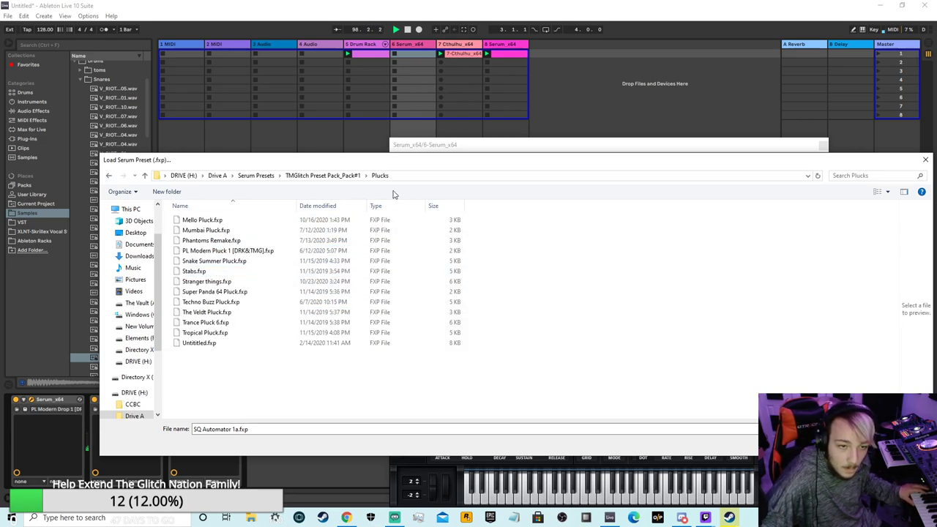
double_click(253, 285)
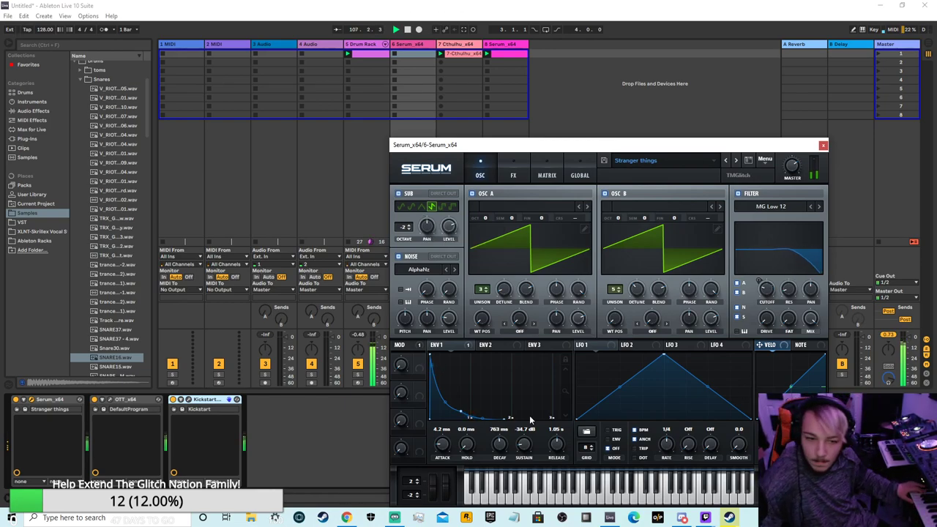
left_click(822, 146)
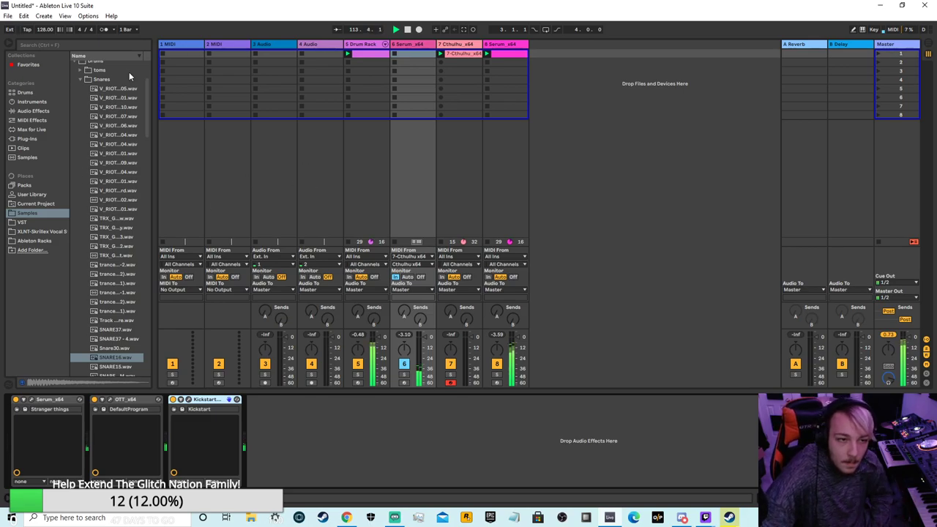
- Show the notes of the Drum Rack clip and enlarge the note editor slightly
left_click(357, 45)
left_click(359, 56)
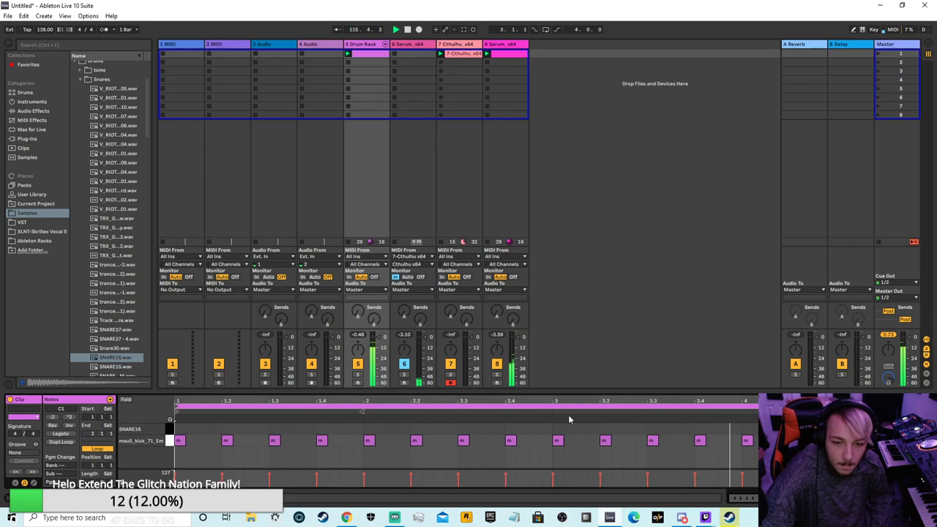
left_click_drag(593, 398, 219, 366)
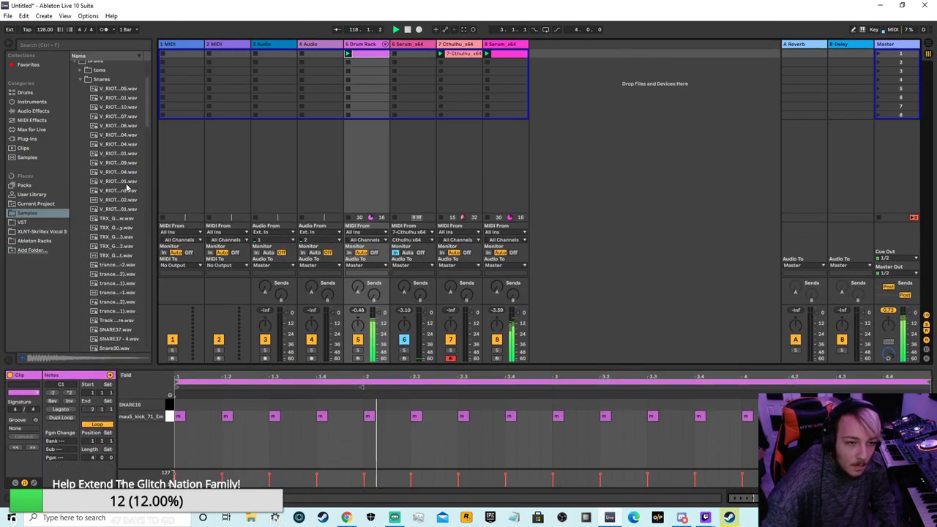
- Collapse the Snares folder and expand the Closed folder within Hi-Hats in the Samples location
scroll(102, 109, "up", 2)
scroll(98, 113, "down", 2)
scroll(108, 131, "down", 3)
scroll(111, 136, "up", 3)
left_click(80, 109)
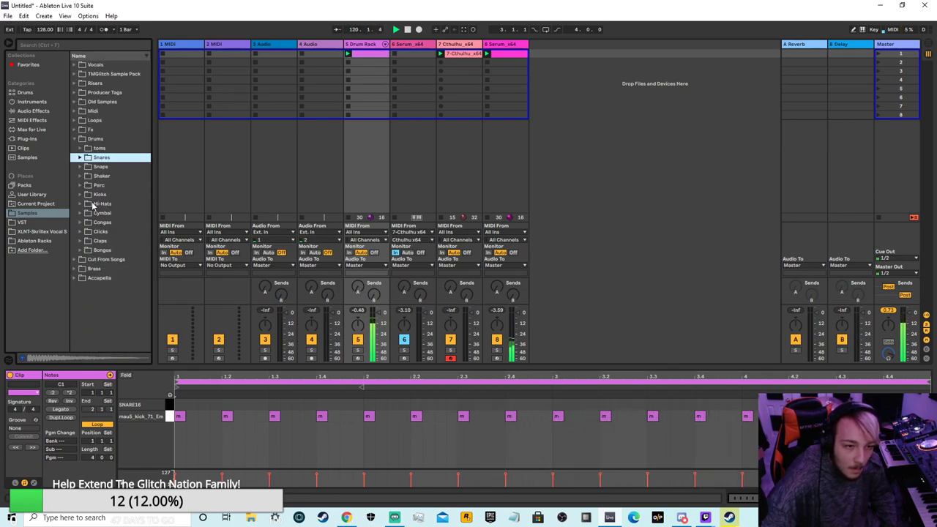
left_click(77, 141)
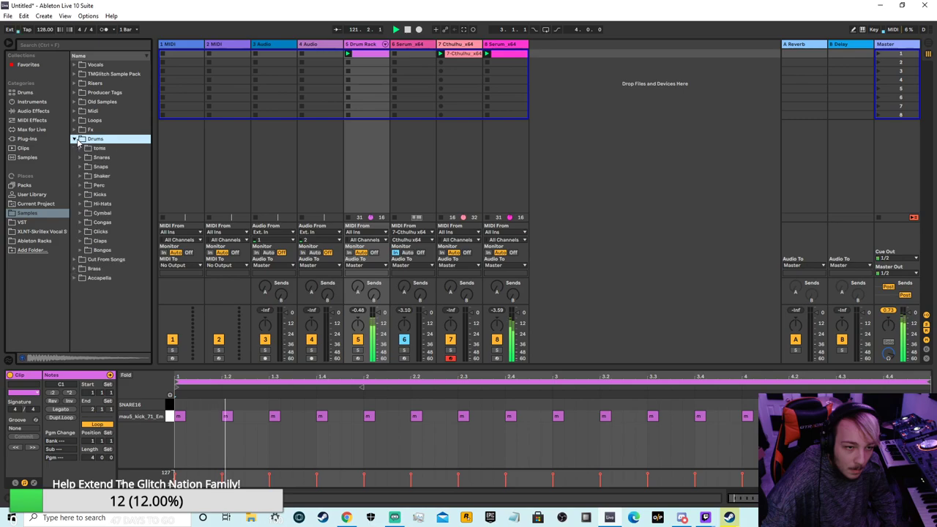
left_click(87, 206)
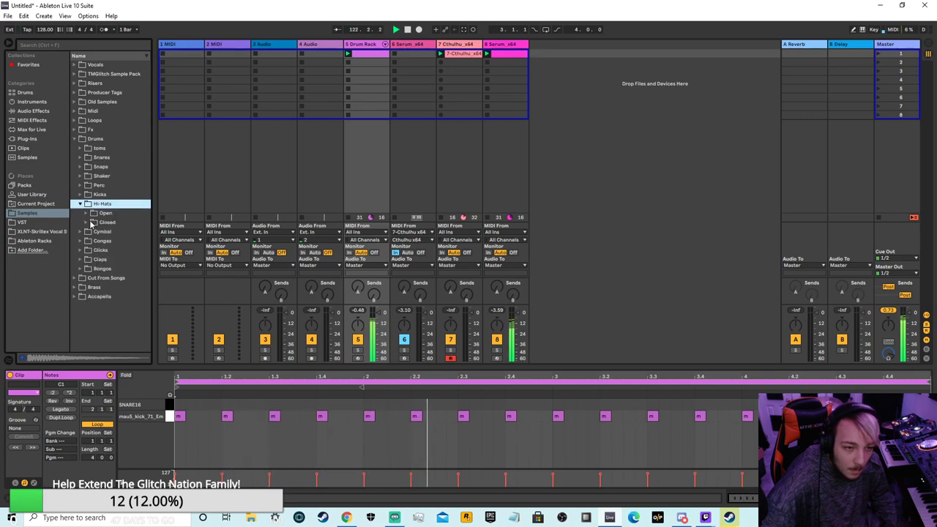
left_click(89, 223)
- Audition the closed hi-hat samples in the Hi-Hats Closed folder, down to JU CLosed HH 04
scroll(103, 234, "down", 2)
left_click(114, 229)
left_click(114, 256)
left_click(114, 275)
left_click(115, 295)
left_click(123, 313)
left_click(117, 306)
left_click(115, 312)
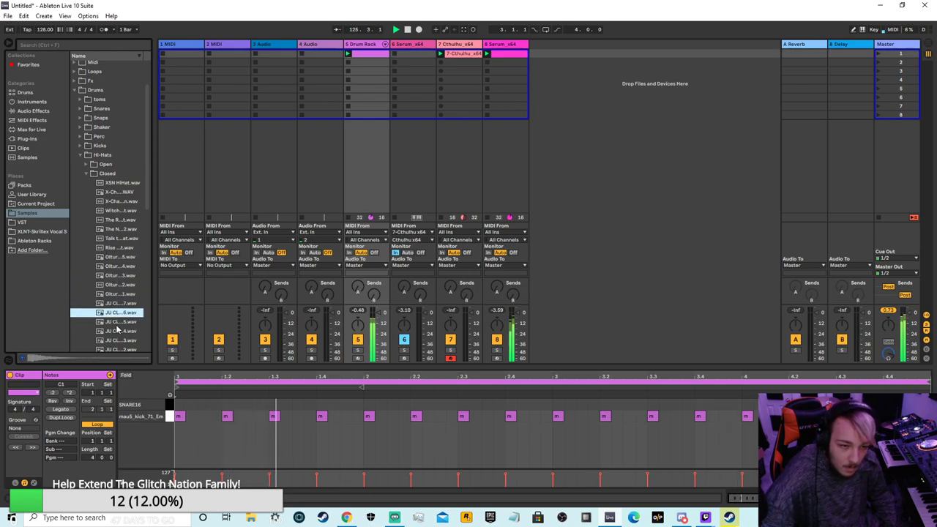
left_click(115, 323)
left_click(116, 331)
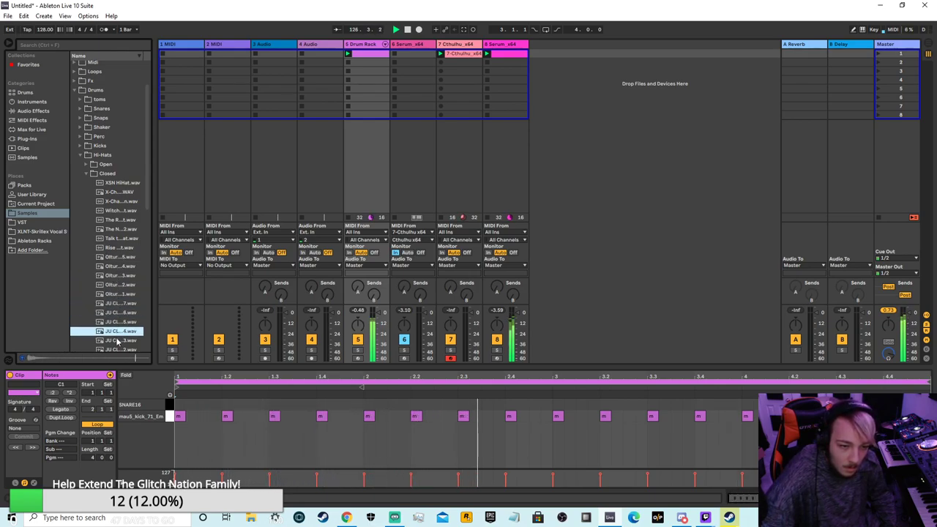
- Load the JU CLosed HH 04 sample onto pad C2 of the Drum Rack without stopping playback
left_click_drag(176, 419, 109, 315)
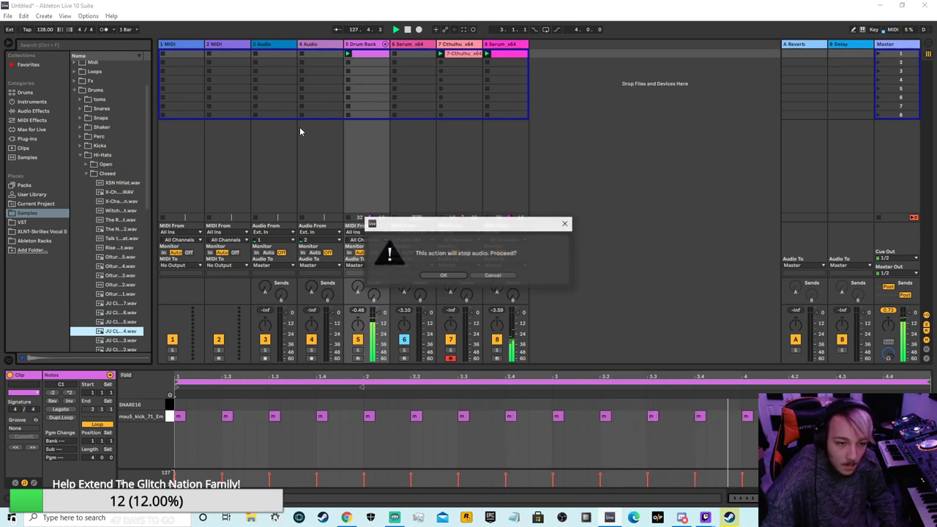
left_click(490, 275)
left_click_drag(113, 333, 49, 421)
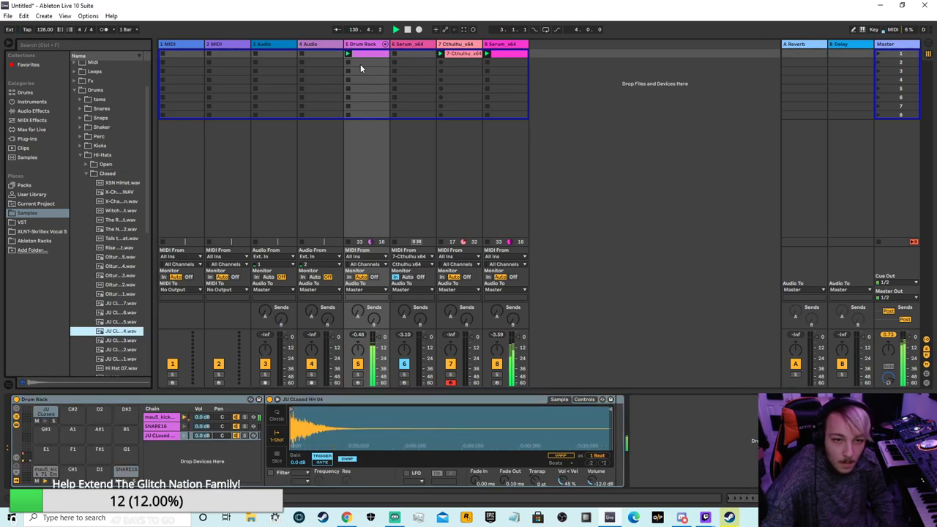
- Add JU CLosed HH 04 notes on the four offbeats of bar 1 in the Drum Rack clip
left_click(370, 54)
double_click(180, 403)
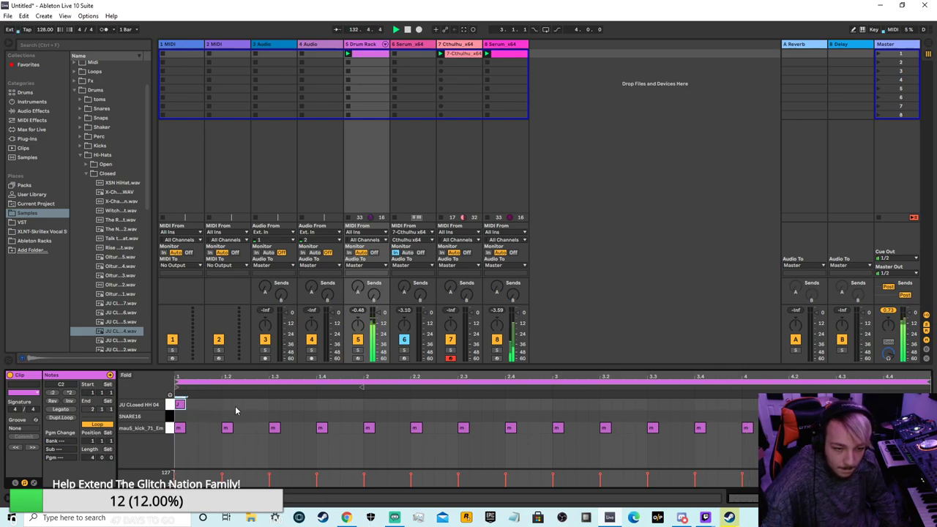
double_click(183, 407)
double_click(202, 407)
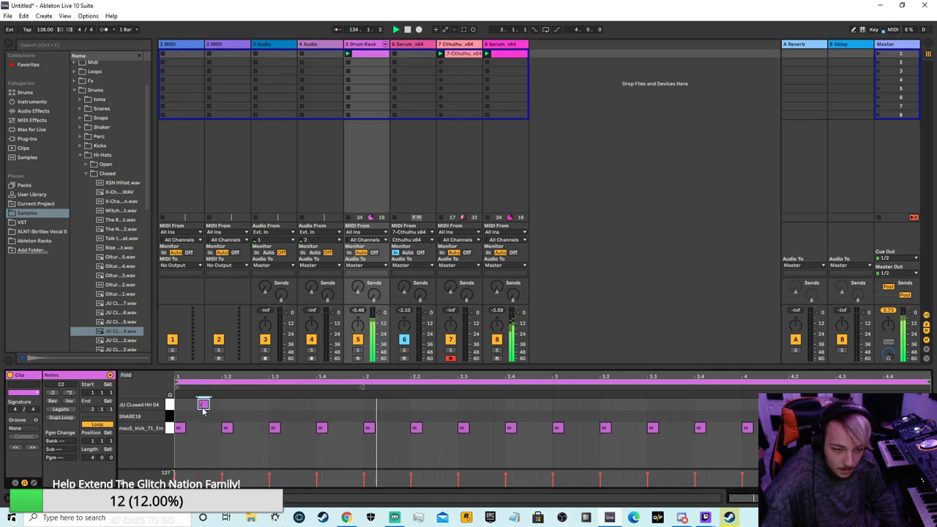
double_click(250, 405)
double_click(298, 404)
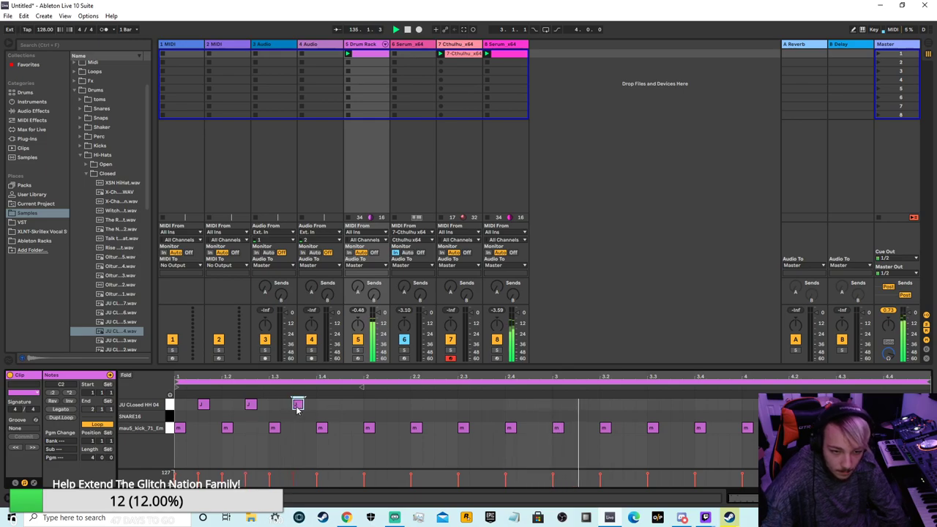
double_click(357, 405)
double_click(357, 405)
double_click(345, 405)
- Add JU CLosed HH 04 notes on the four offbeats of bar 2 in the Drum Rack clip
double_click(392, 405)
double_click(439, 405)
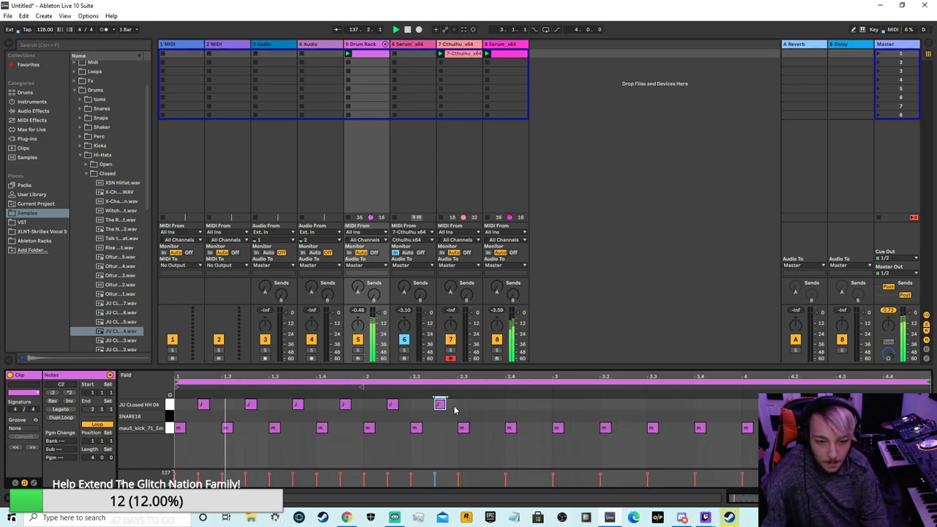
left_click(493, 405)
double_click(487, 405)
double_click(544, 404)
double_click(543, 404)
double_click(535, 405)
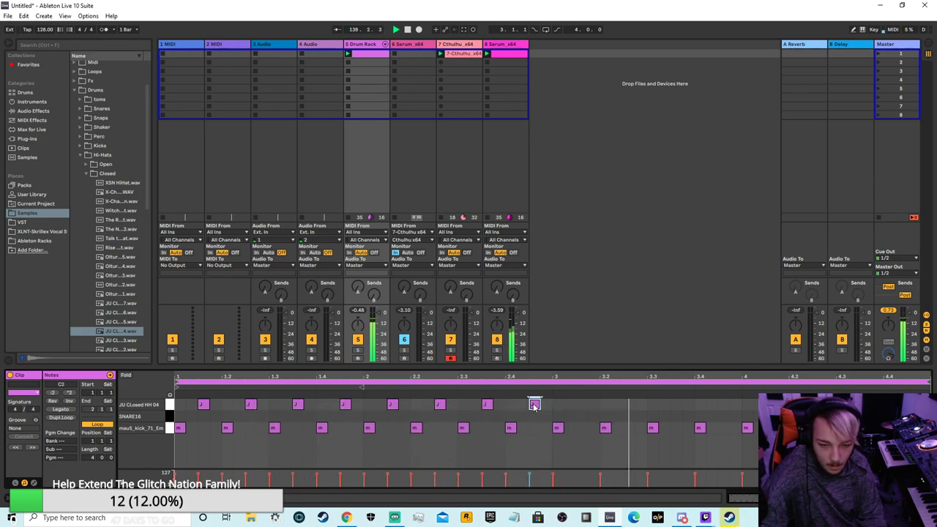
- Try extra JU CLosed HH 04 notes directly after the offbeat hits in bar 2, and remove them
double_click(546, 406)
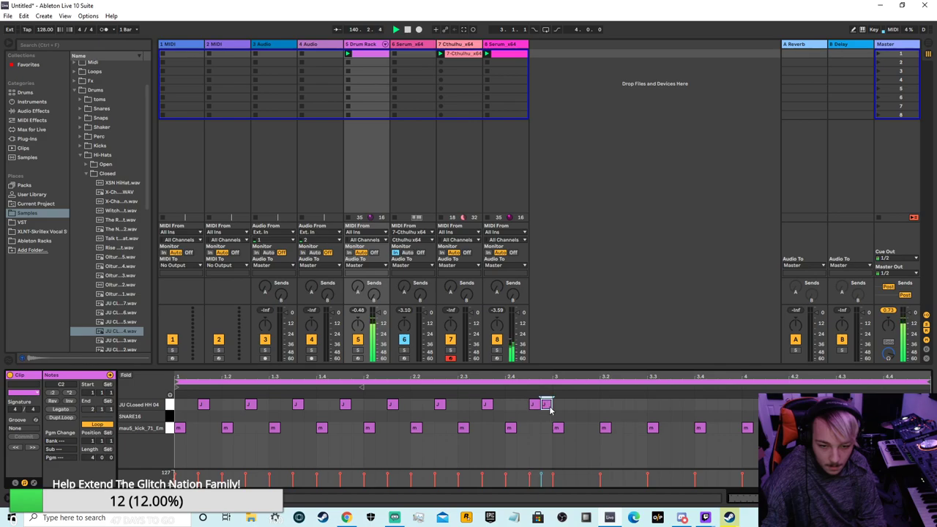
double_click(451, 405)
double_click(392, 405)
double_click(402, 405)
left_click(546, 407)
key("Delete")
left_click(498, 405)
key("Delete")
left_click(449, 404)
key("Delete")
left_click(404, 404)
key("Delete")
- Add JU CLosed HH 04 notes on the four offbeats of bar 3 in the Drum Rack clip
double_click(581, 404)
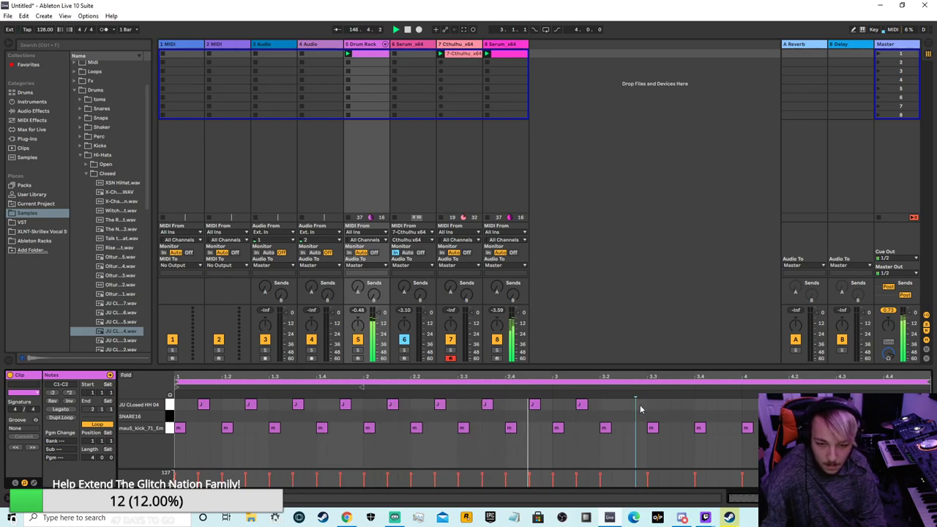
double_click(629, 405)
double_click(675, 405)
left_click(718, 408)
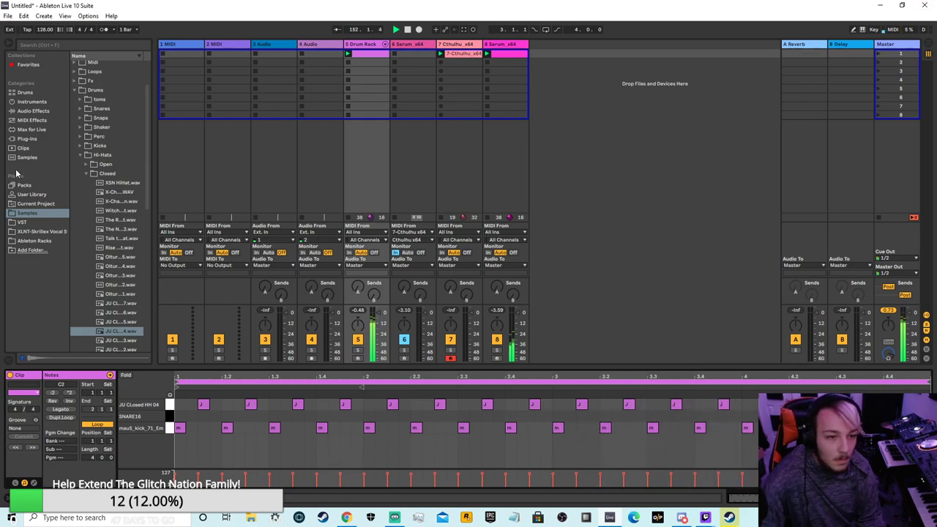
- Load the Olturix Closed Hat 02 sample onto pad C#2 of the Drum Rack and show the drum clip's notes
left_click(139, 285)
left_click(127, 294)
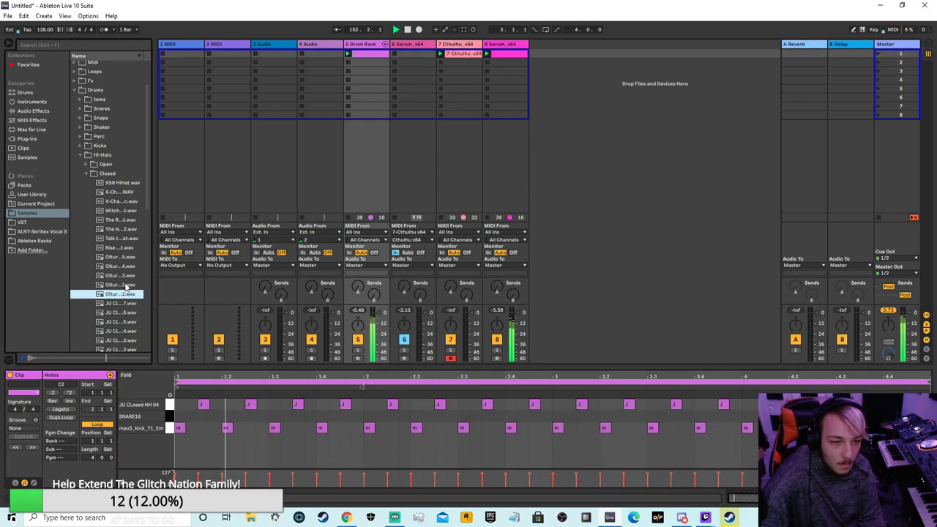
left_click(125, 286)
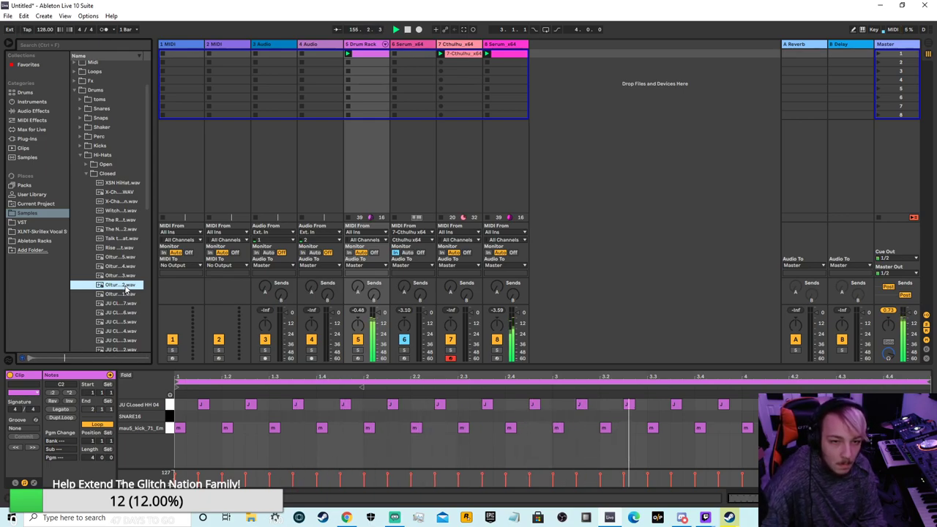
left_click(371, 44)
left_click_drag(134, 284, 73, 415)
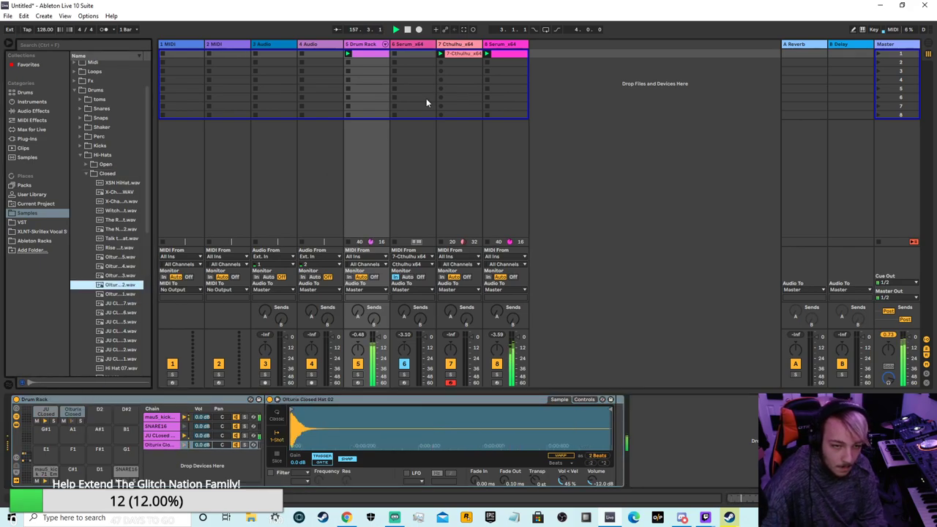
left_click(379, 52)
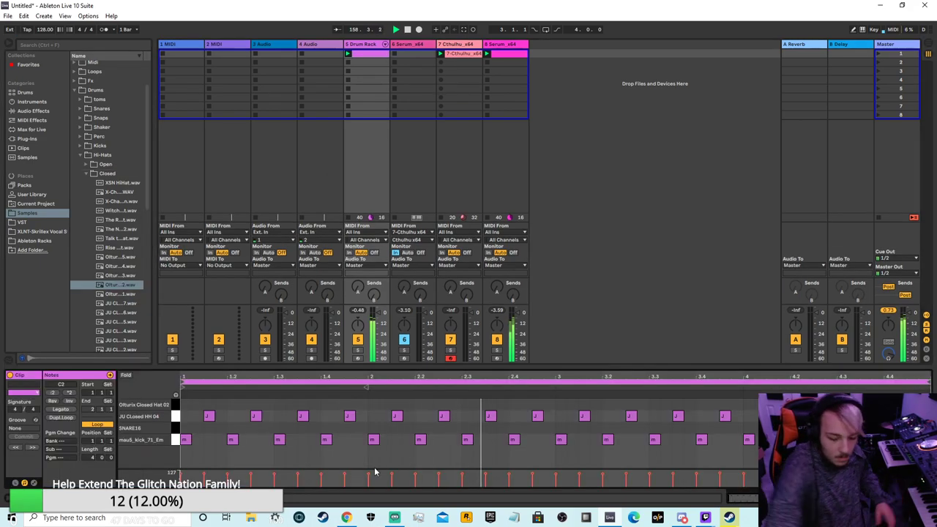
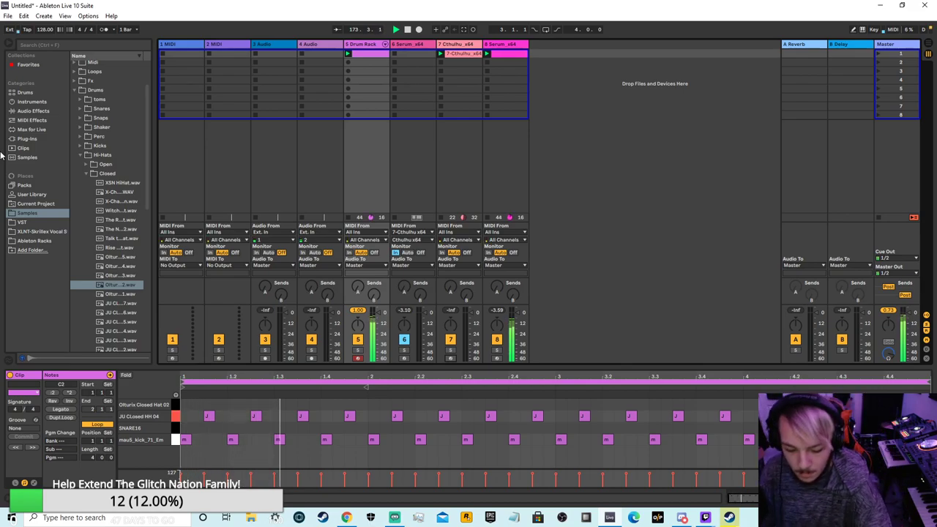
- Try the Talk to Me Hi Hat sample on Drum Rack pad C2 in place of JU CLosed HH 04
left_click(109, 312)
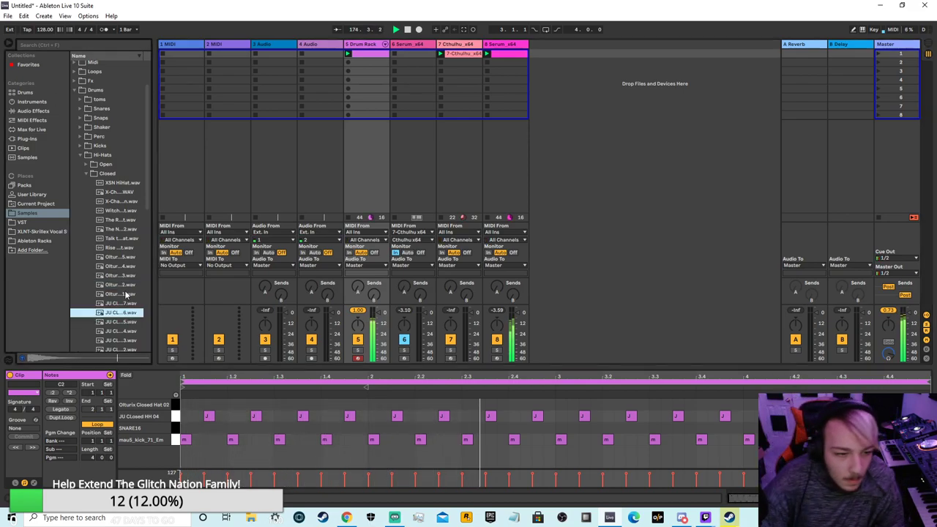
left_click(125, 239)
left_click_drag(124, 238, 260, 138)
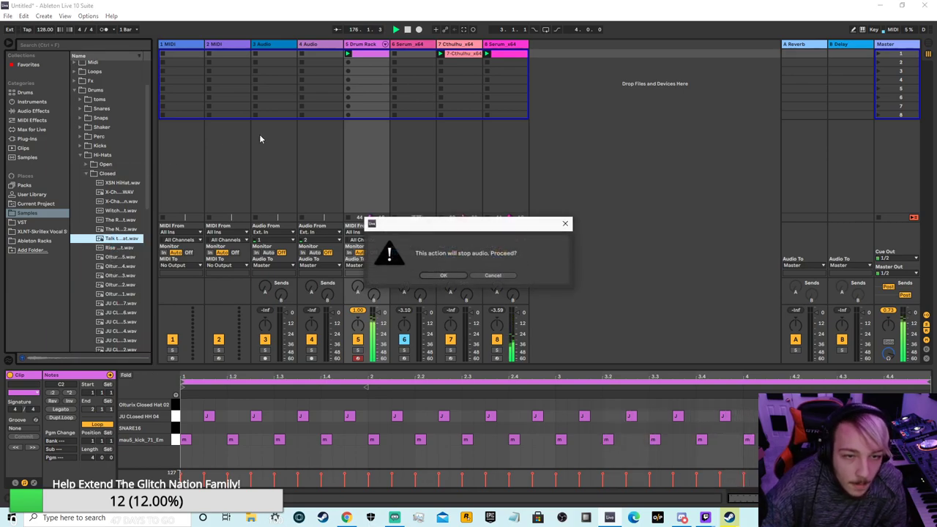
left_click(490, 278)
left_click(363, 111)
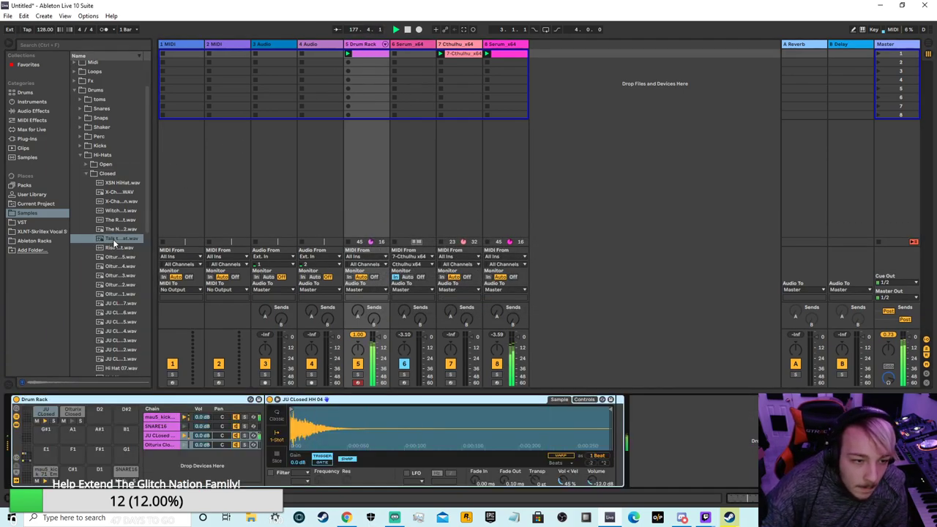
left_click(114, 242)
scroll(107, 474, "up", 15)
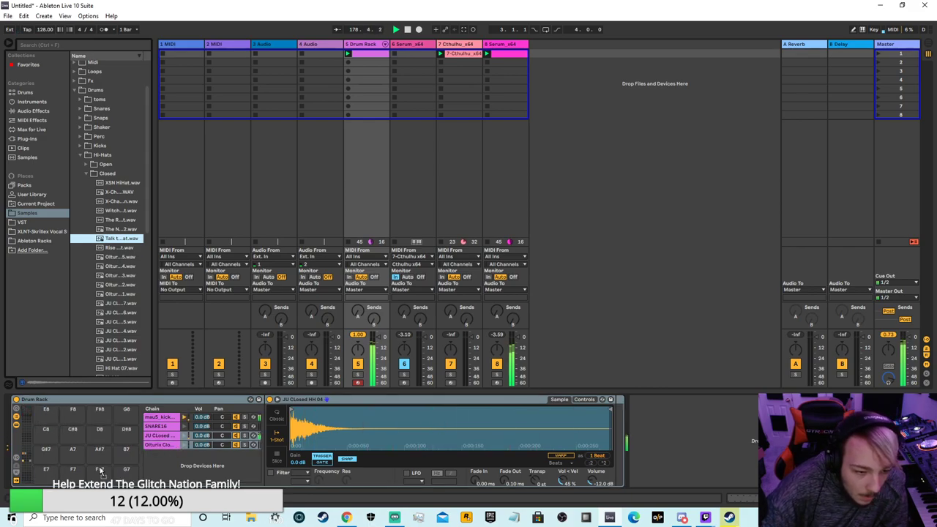
left_click_drag(27, 459, 45, 414)
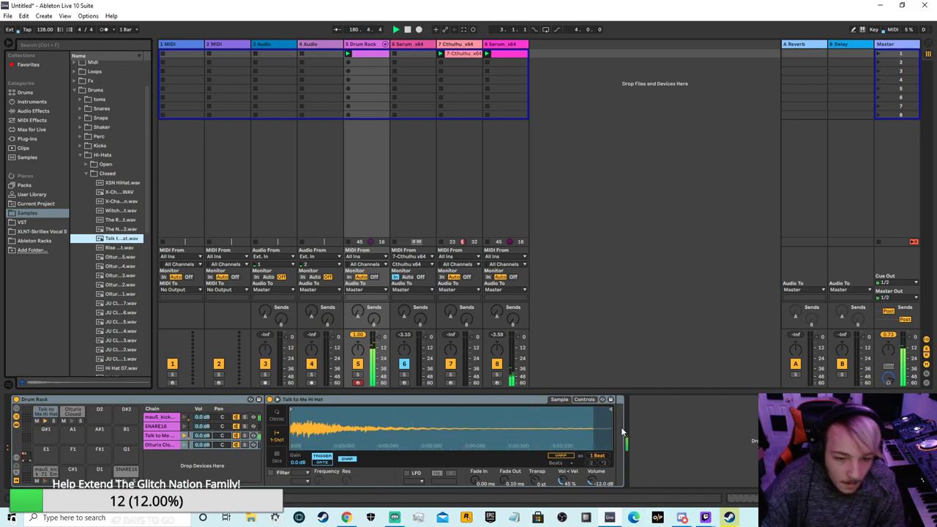
- Try The New Anthem Hi Hat and The Rhythmz Hi Hat as replacement samples on Drum Rack pad C2
left_click(120, 230)
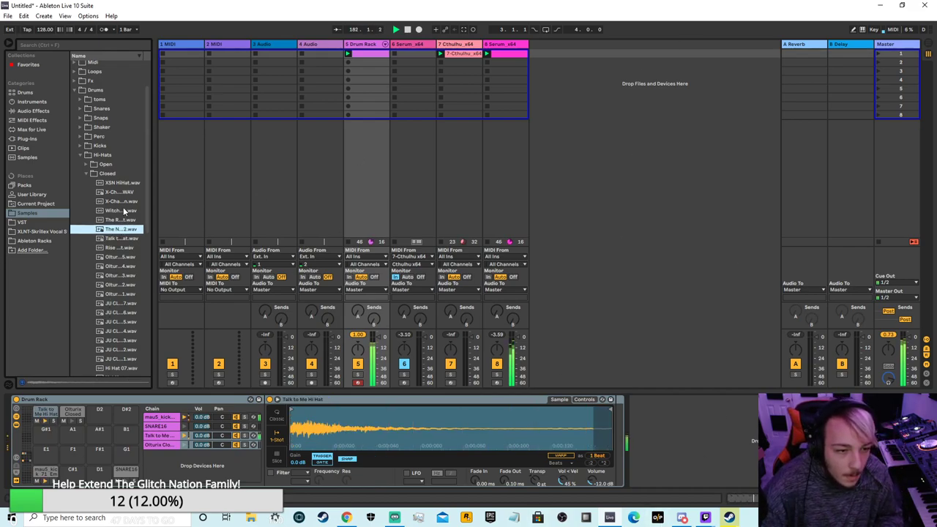
left_click_drag(119, 230, 45, 414)
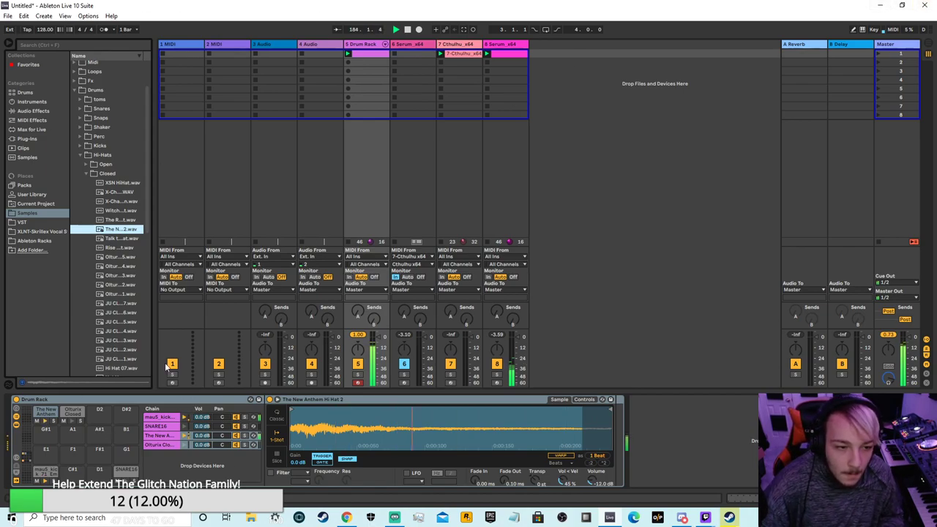
left_click(111, 213)
left_click(120, 220)
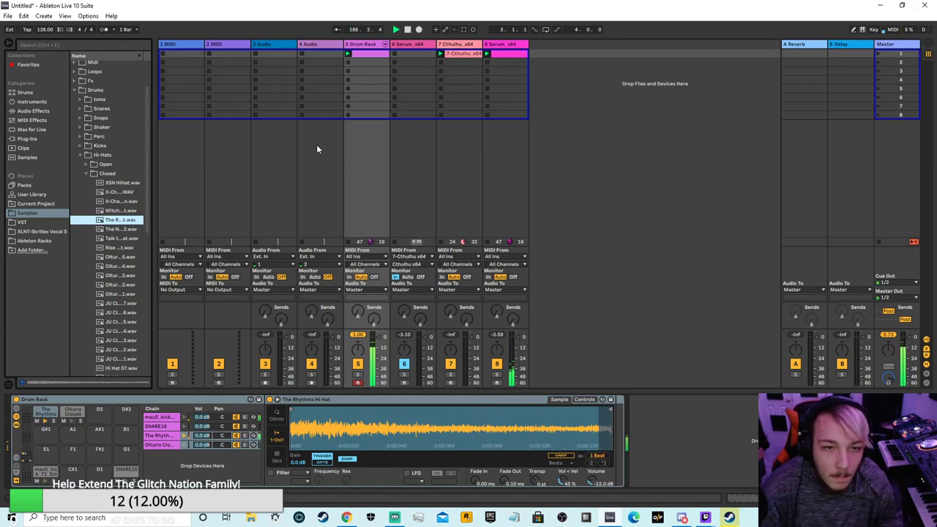
- Delete the hi-hat from pad C2 of the Drum Rack
right_click(49, 411)
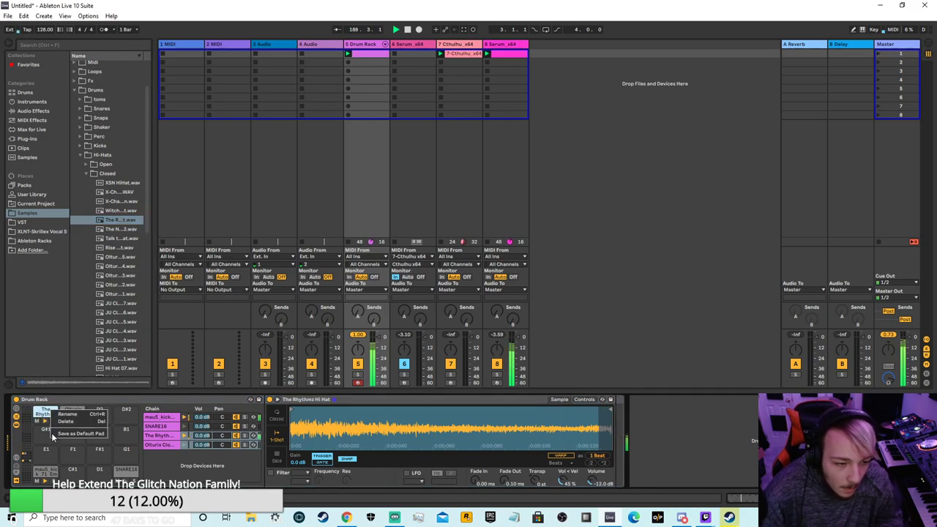
left_click(65, 423)
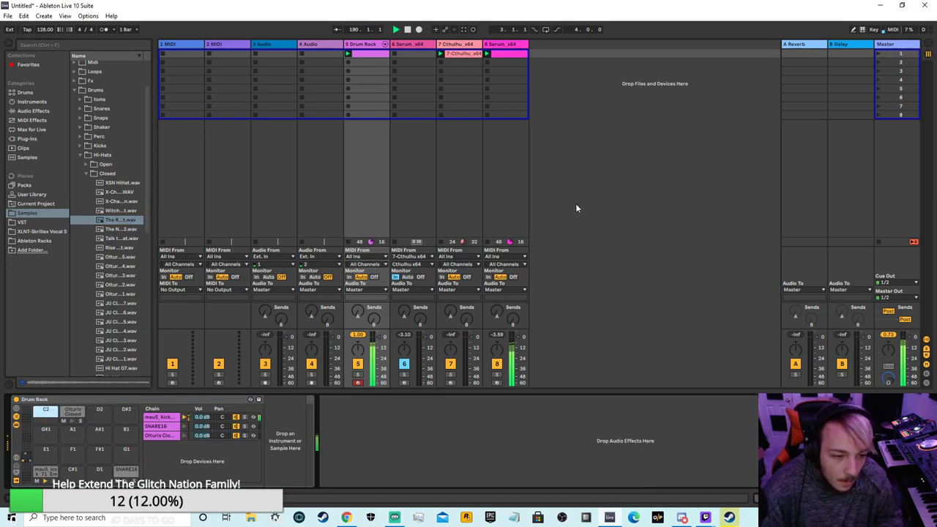
left_click(459, 45)
left_click(462, 55)
key("shift+Tab")
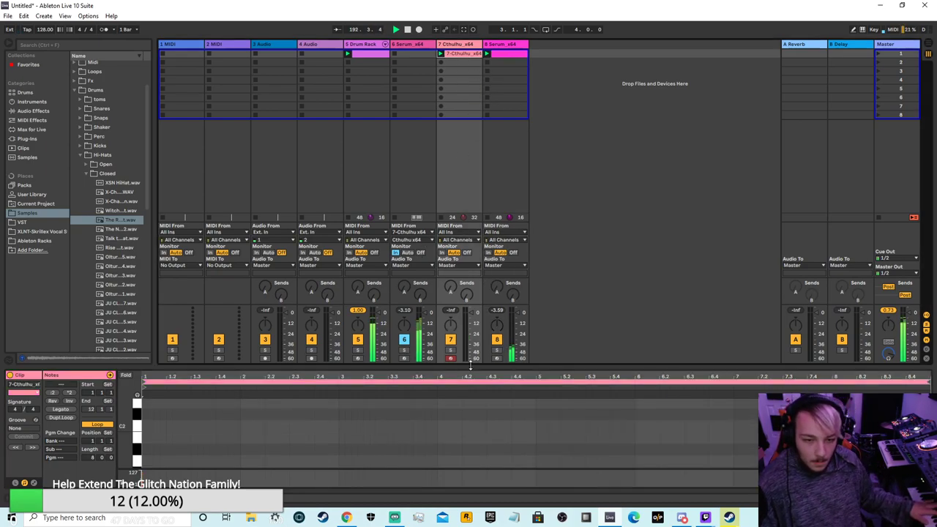
left_click(415, 46)
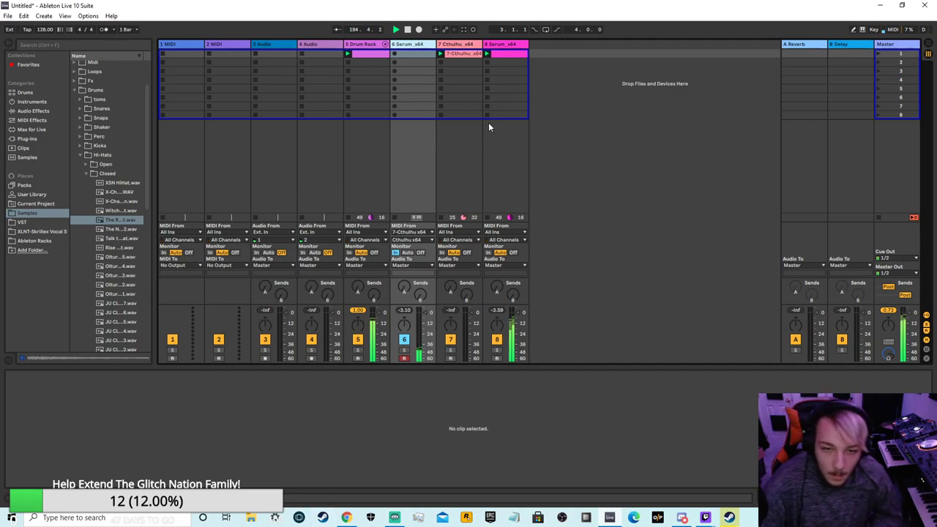
- Stop the Serum clip on track 8 and the Drum Rack clip, and arm Cthulhu track 7 for recording
left_click(504, 54)
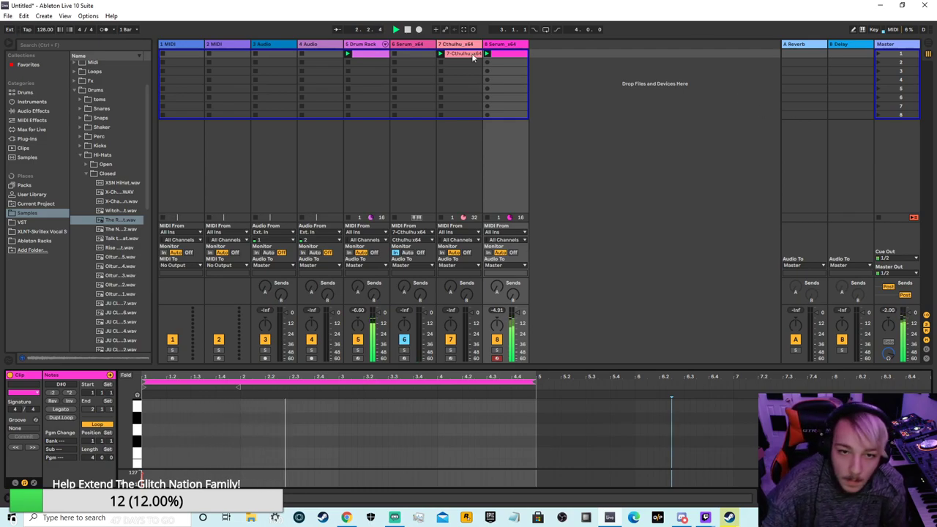
left_click(489, 218)
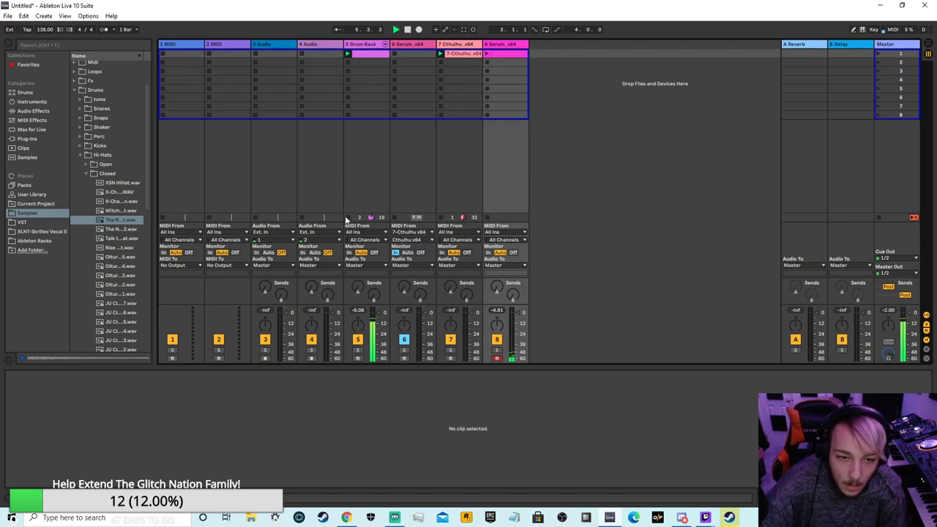
left_click(450, 358)
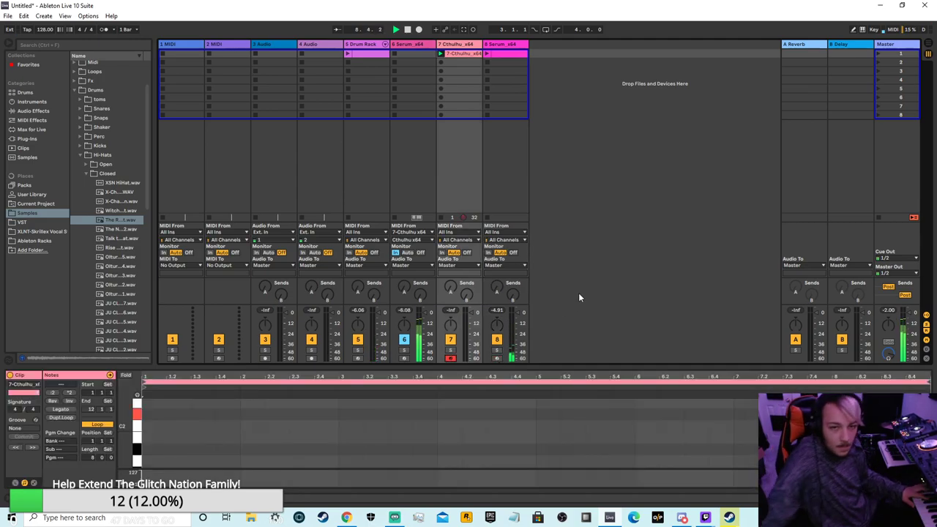
- Open Serum on track 6 and reset it to the initial preset
left_click(395, 49)
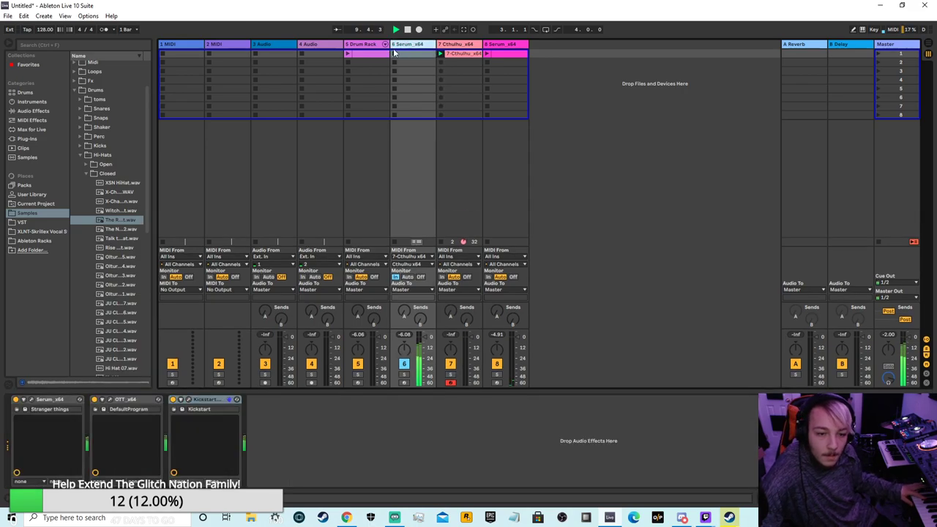
left_click(31, 400)
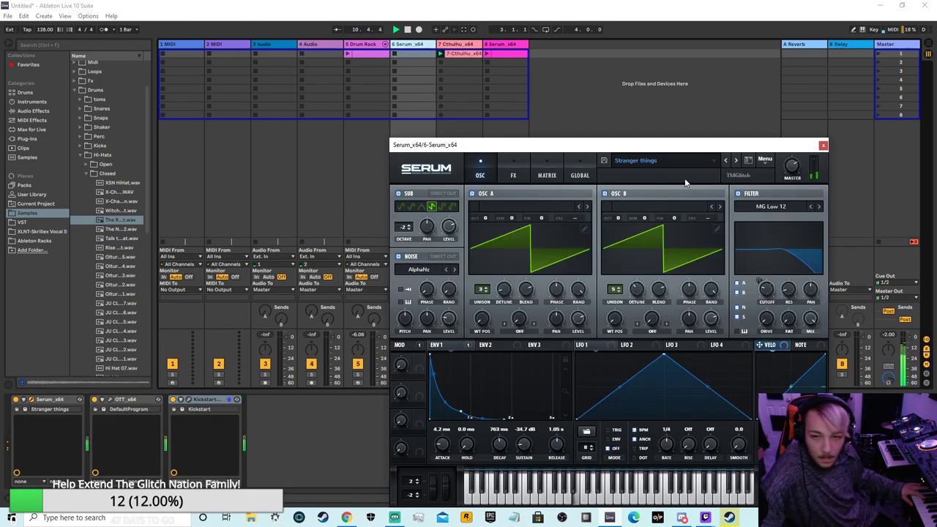
left_click(776, 158)
left_click(780, 202)
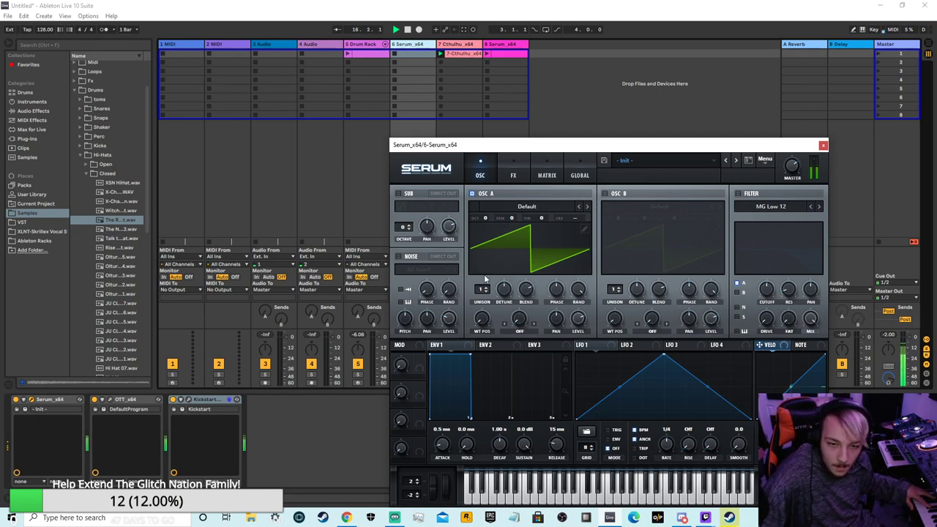
- Set Serum's oscillator A to 13 unison voices, adjust its detune, and lower its octave to -1
left_click_drag(482, 289, 508, 203)
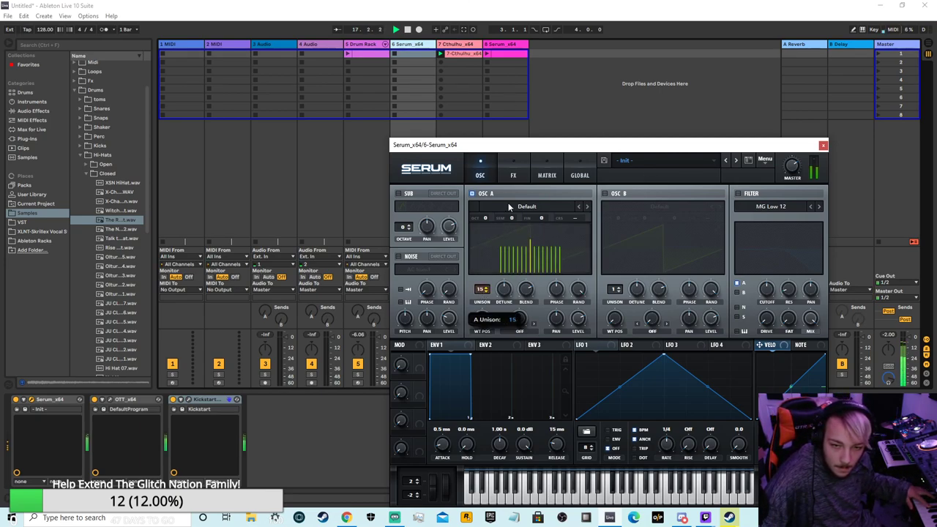
left_click_drag(503, 290, 486, 252)
left_click(486, 286)
left_click(510, 290)
left_click_drag(510, 290, 510, 287)
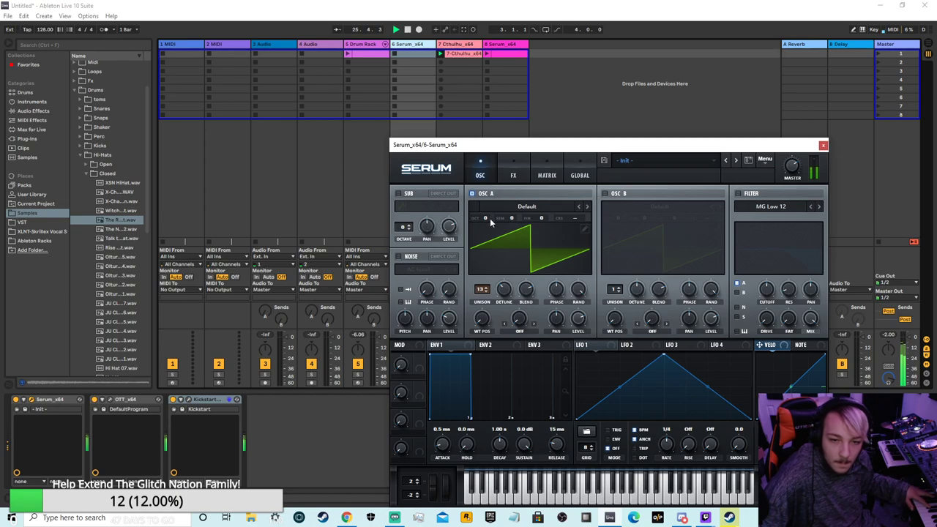
left_click_drag(489, 218, 488, 236)
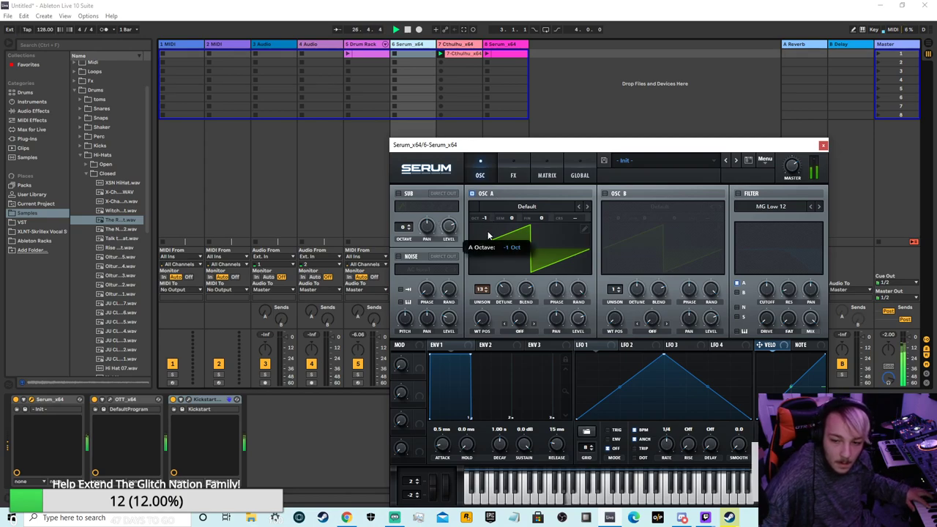
- Enable the Reverb and Delay effects for the Serum patch
left_click(512, 173)
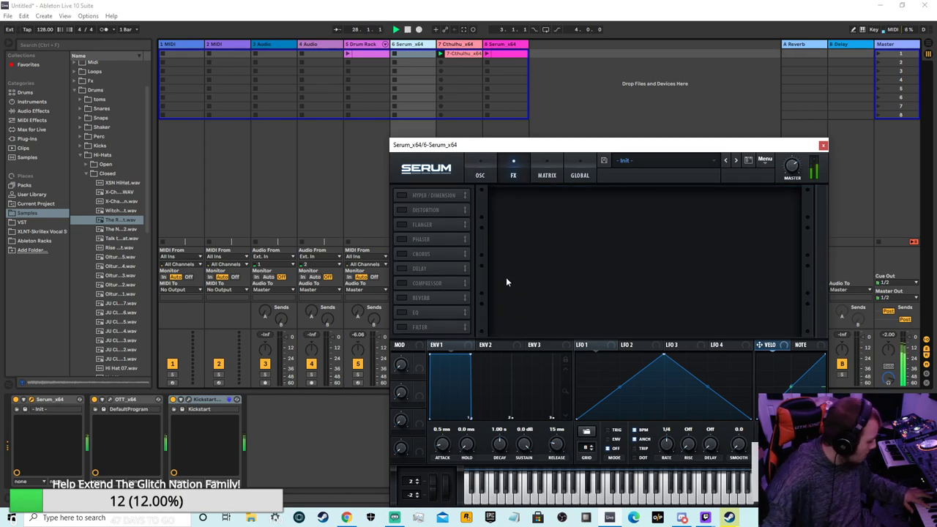
left_click(402, 298)
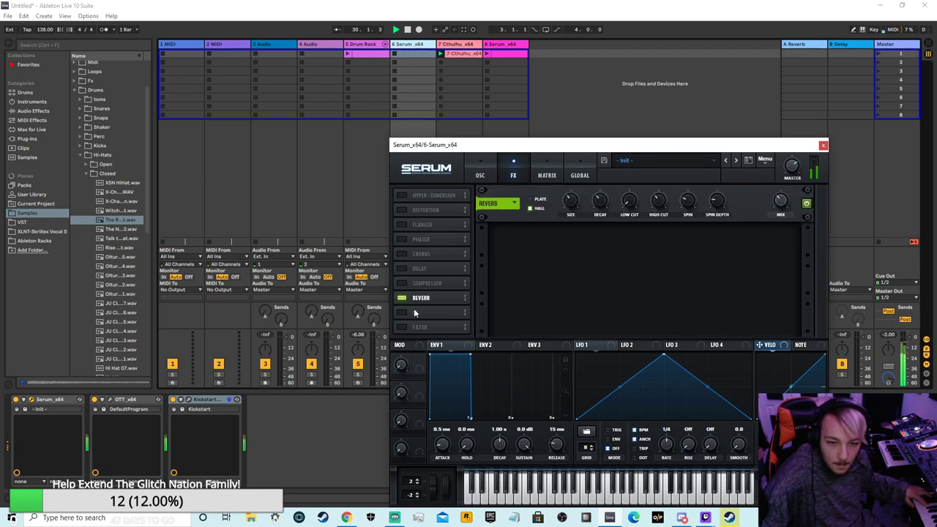
left_click(402, 269)
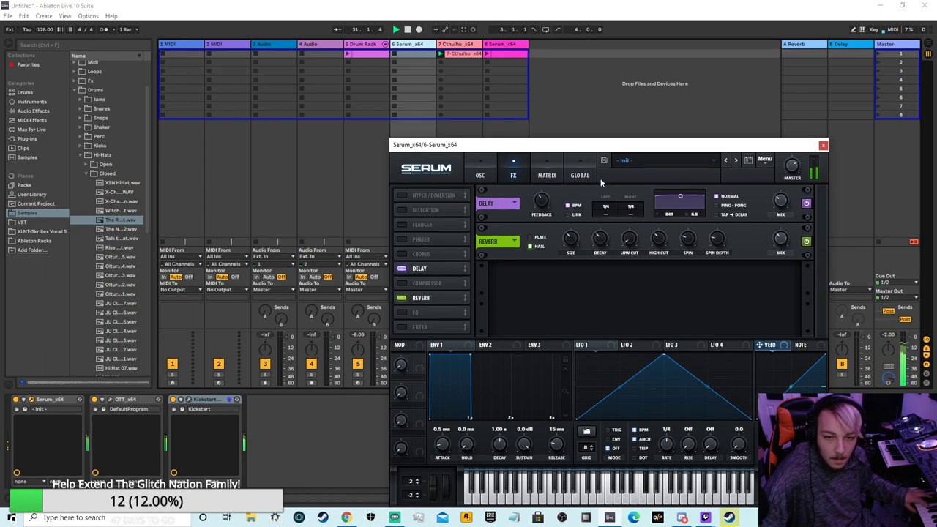
- Turn on Serum's sub oscillator with its octave at -1 and a triangle waveform
left_click(485, 178)
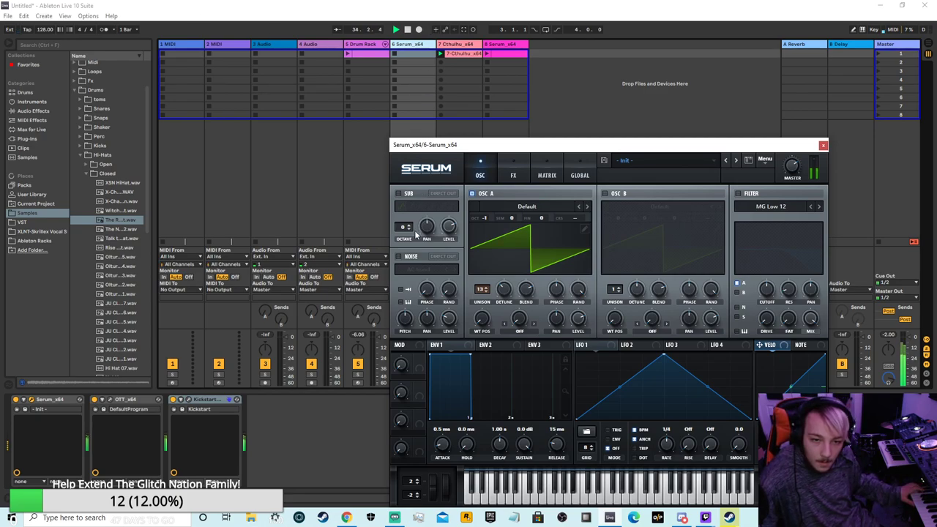
left_click(412, 227)
left_click_drag(415, 217, 412, 229)
left_click(398, 194)
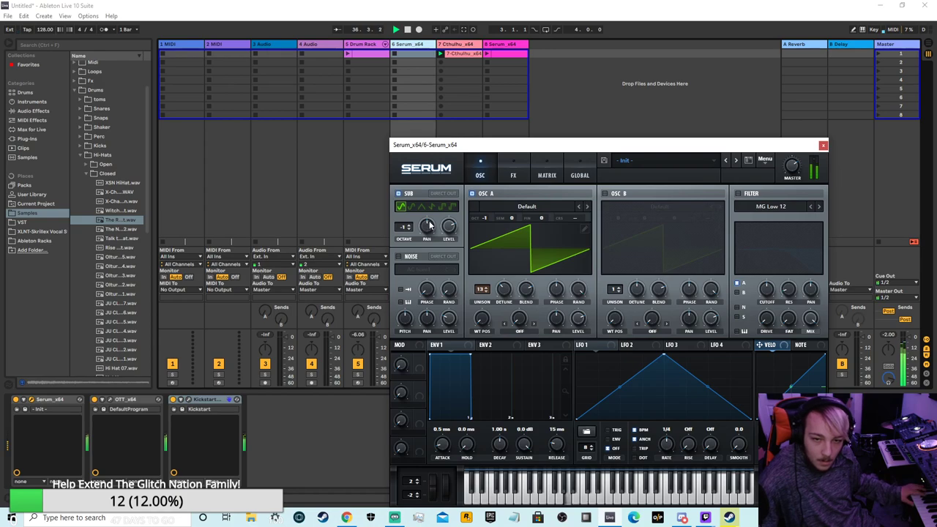
mouse_move(405, 231)
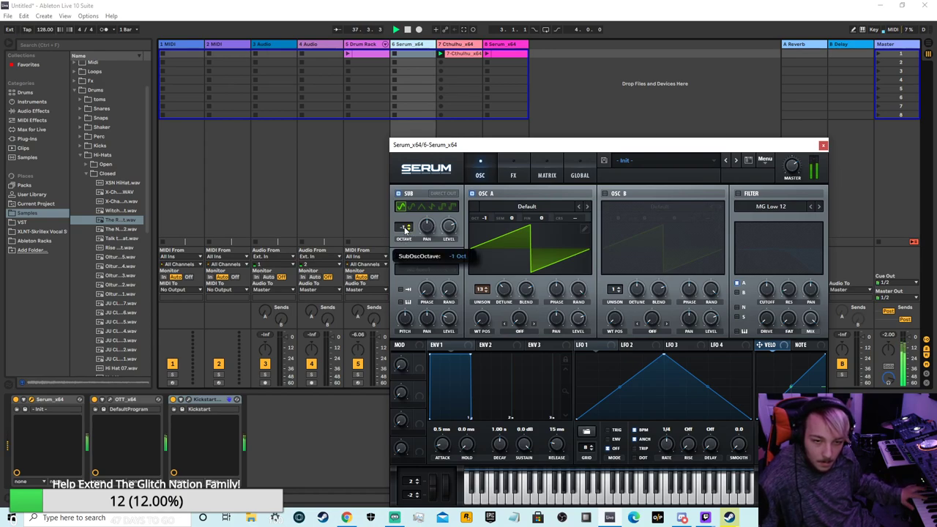
left_click(422, 207)
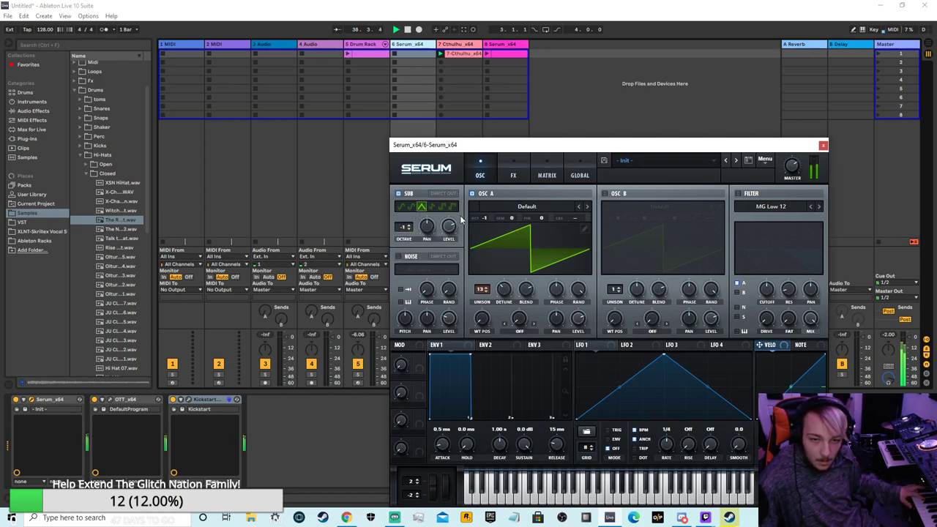
- Set Serum's sub oscillator waveform to sine and bypass Kickstart on track 6
left_click(440, 207)
left_click(402, 207)
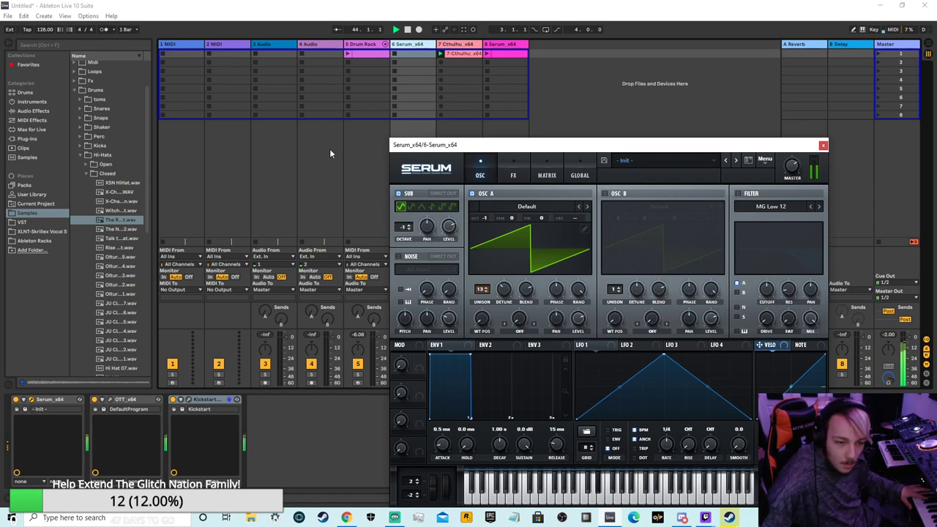
left_click(211, 434)
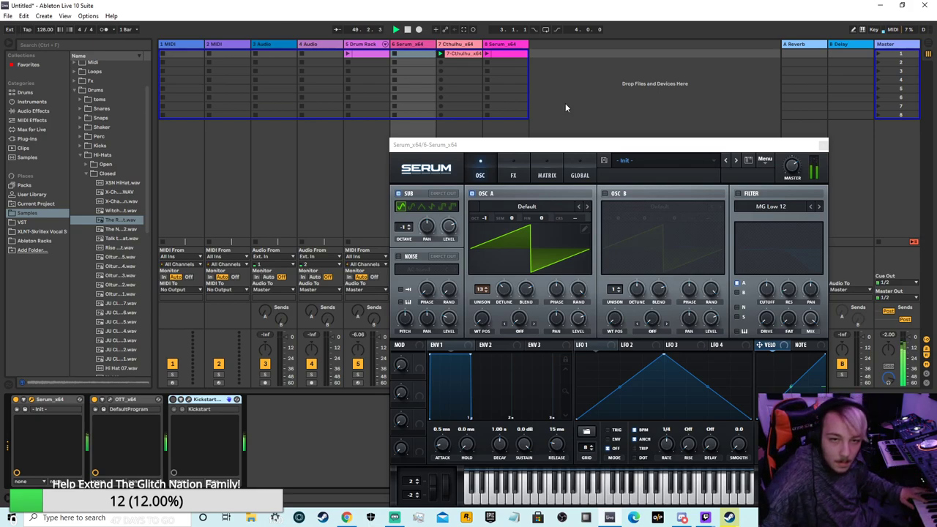
- Open Cthulhu on track 7, randomize its arpeggiator note pattern several times, and set the arp rate to 1/8
left_click(461, 45)
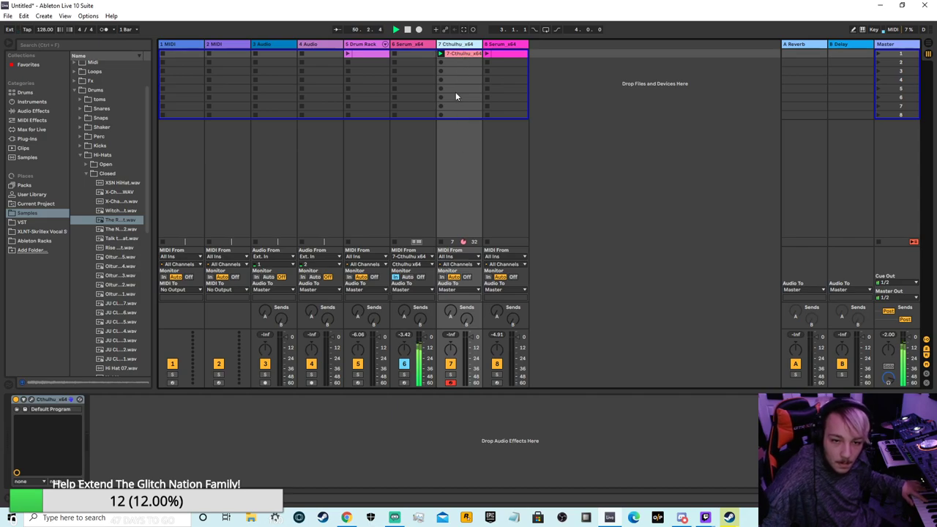
left_click(29, 400)
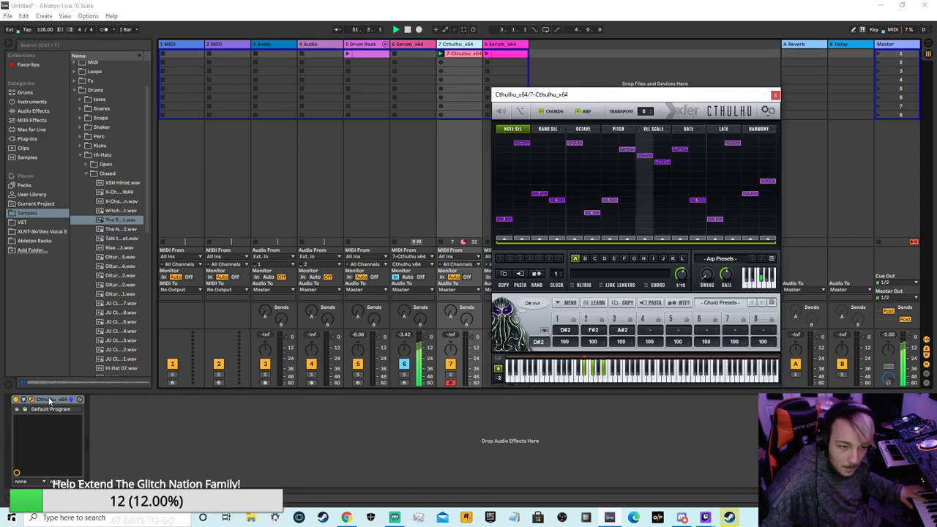
left_click(541, 275)
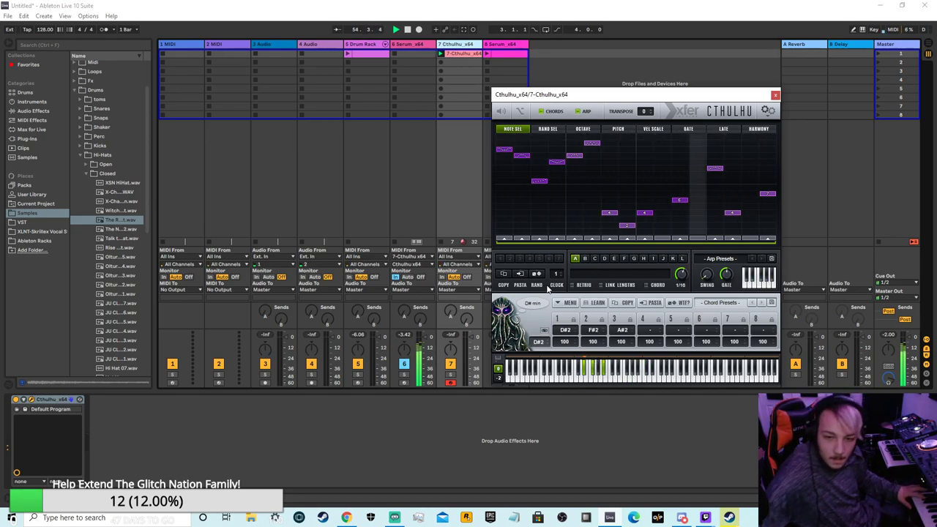
left_click(538, 276)
left_click(538, 275)
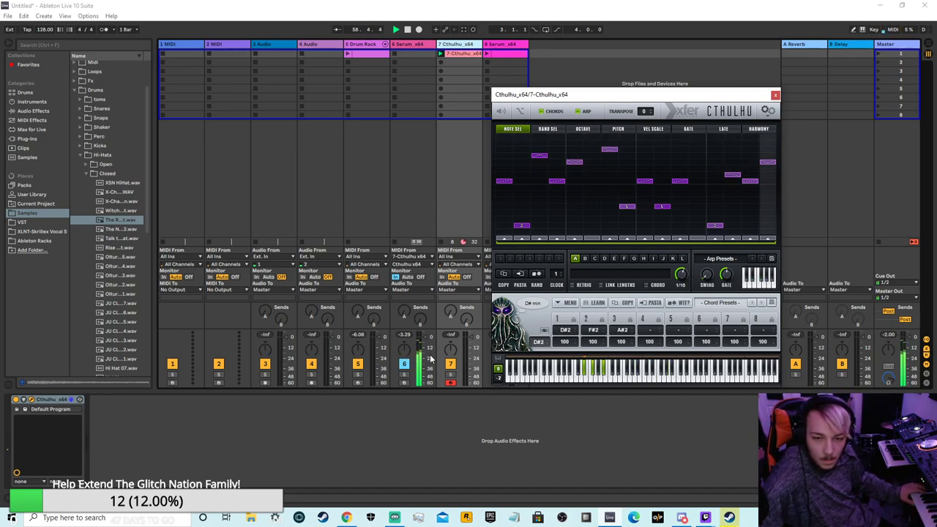
left_click(536, 275)
left_click(536, 276)
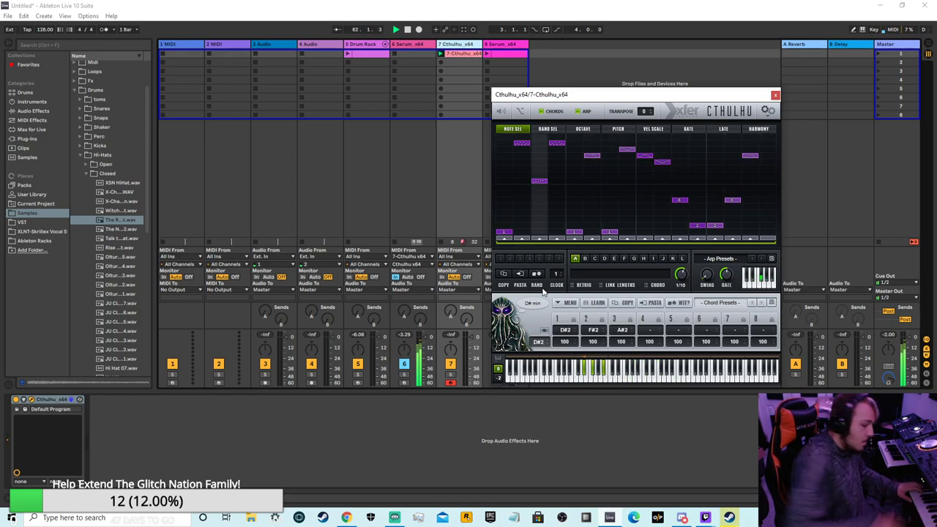
left_click(536, 273)
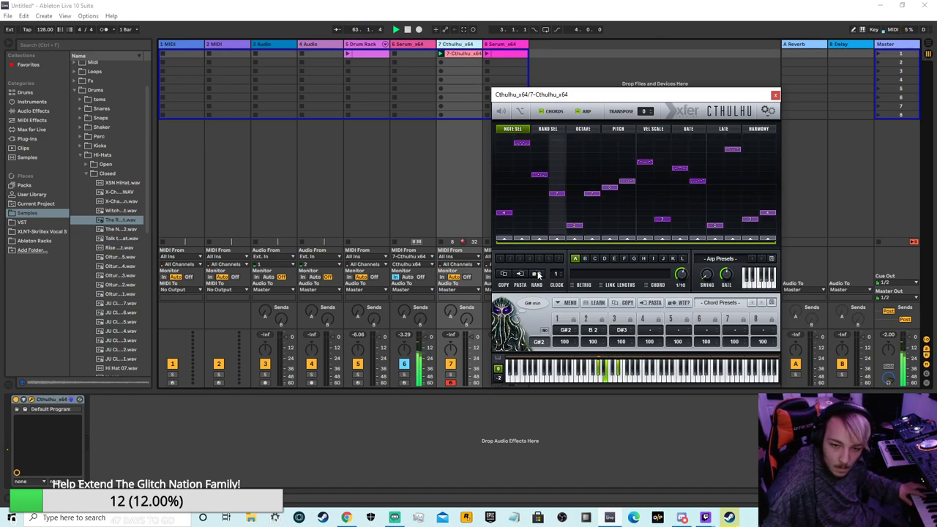
left_click(535, 273)
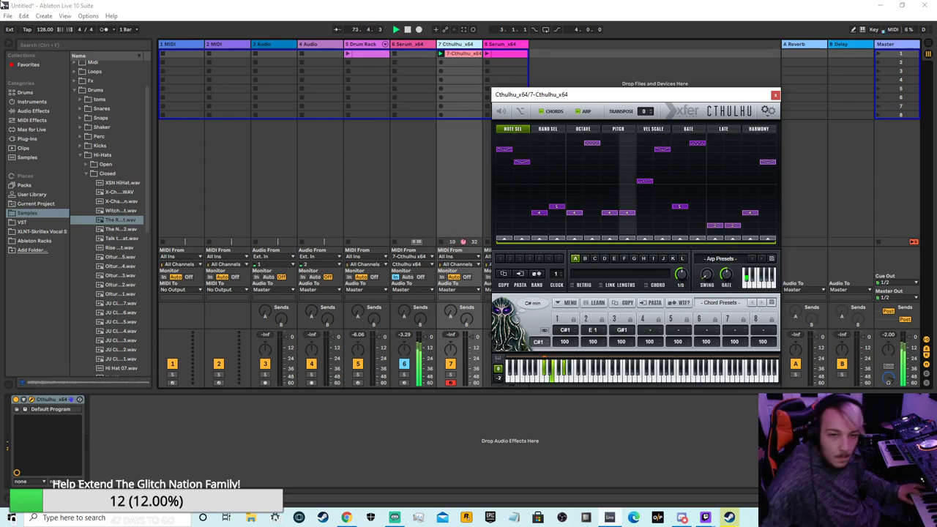
- Launch the Drum Rack clip on track 5 and re-enable Kickstart on the Serum track 6
left_click(350, 55)
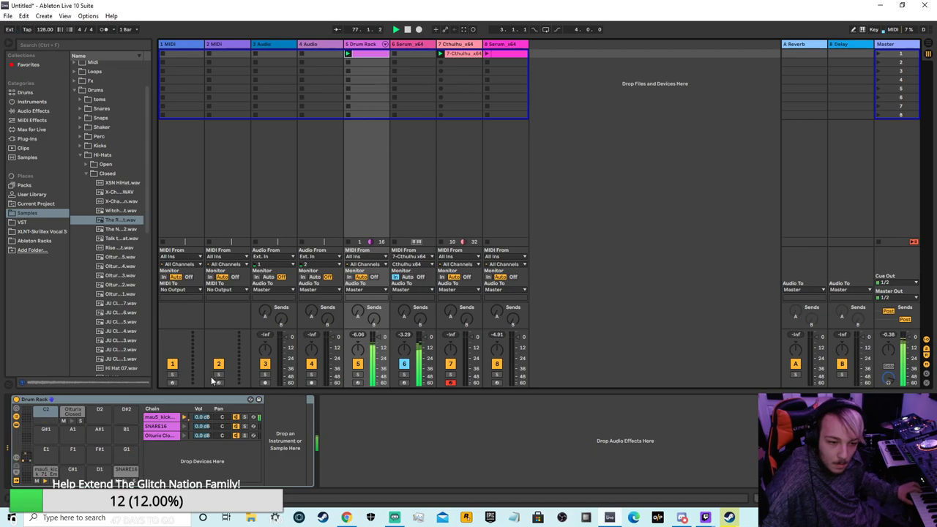
left_click(447, 53)
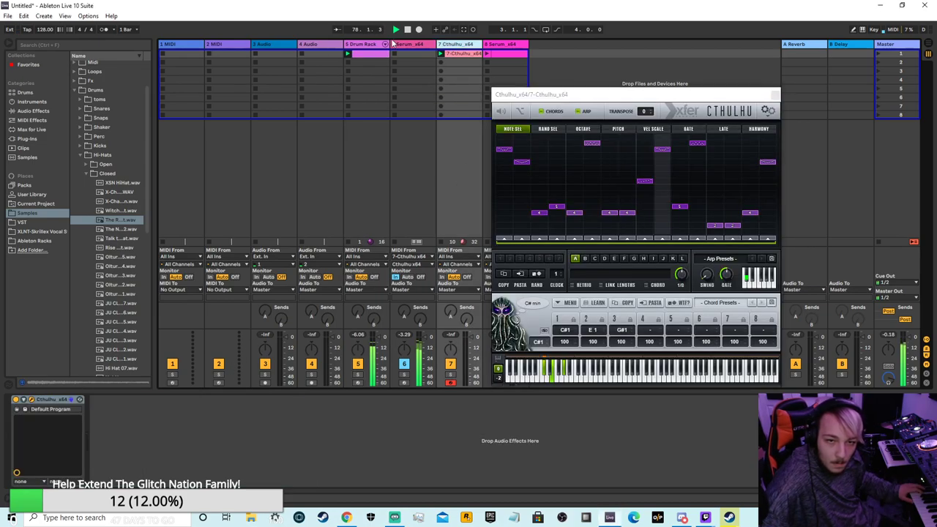
left_click(396, 56)
left_click(176, 400)
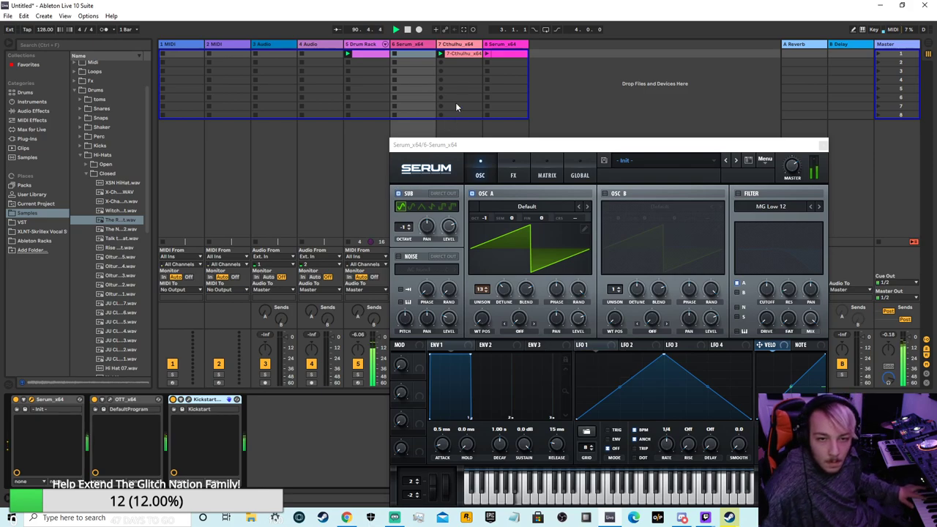
- Audition the Serum clip on track 8 together with the drums, ending with that clip stopped
left_click(487, 56)
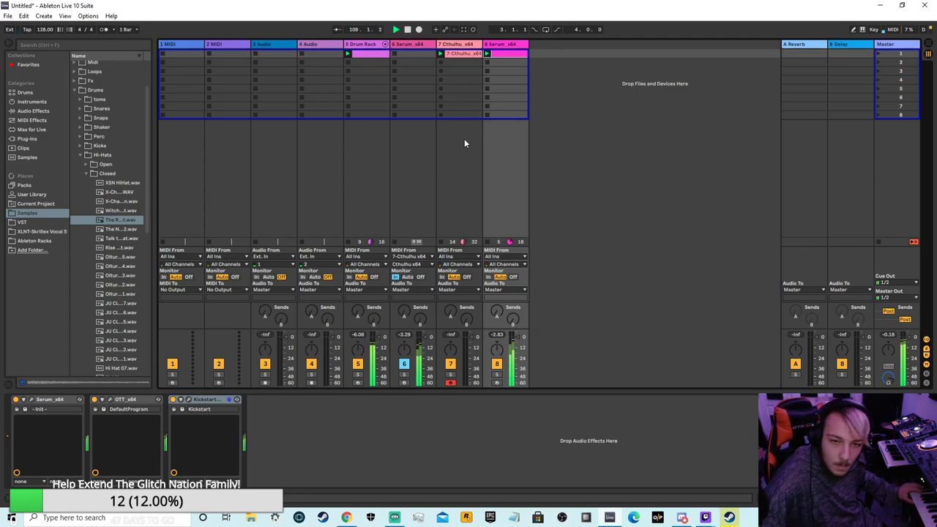
left_click(488, 243)
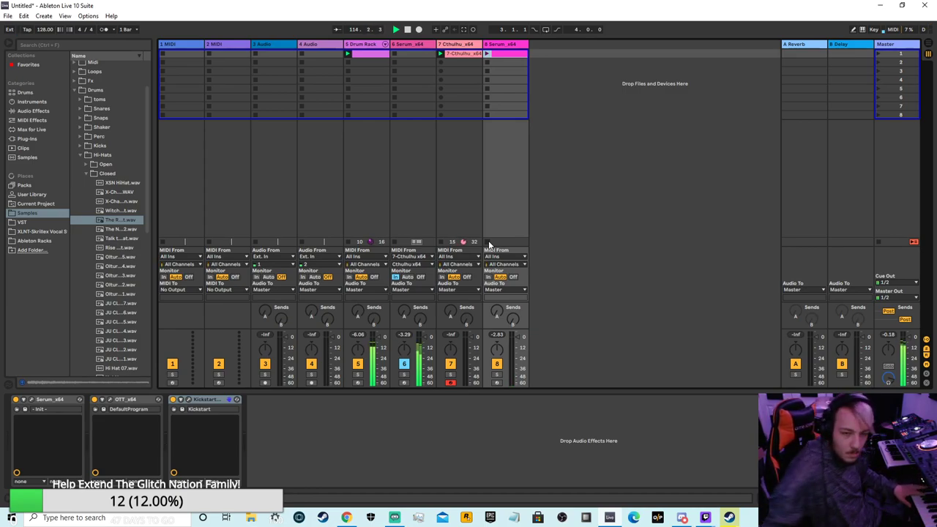
- Randomize Cthulhu's arpeggiator pattern on track 7 again and stop the Cthulhu clip
left_click(452, 45)
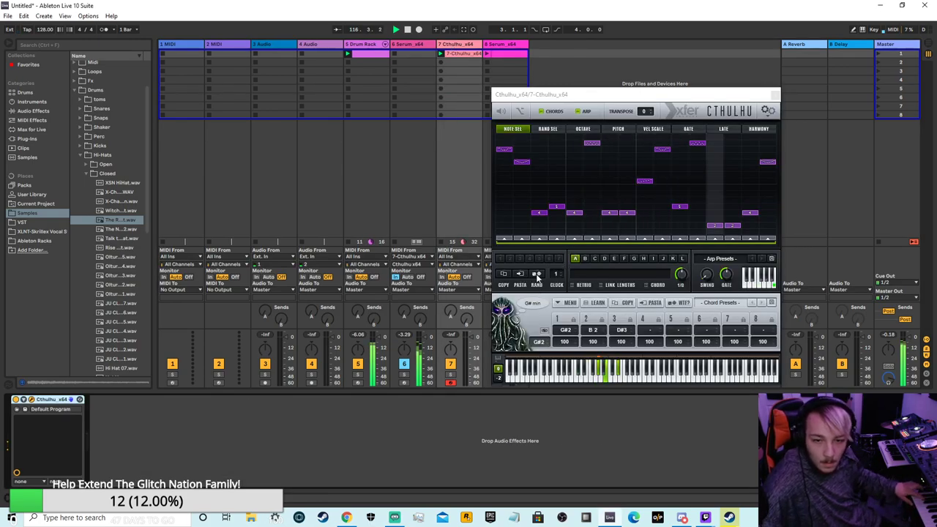
left_click(536, 274)
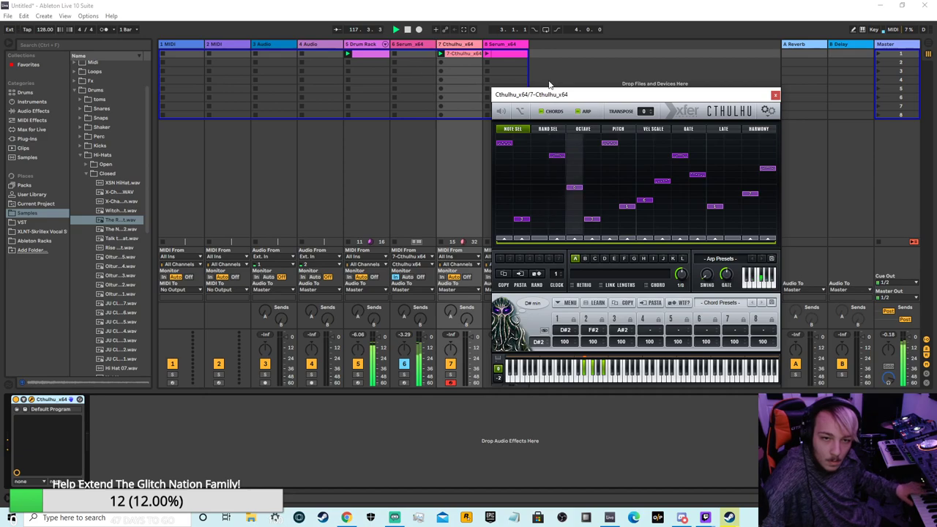
left_click(441, 242)
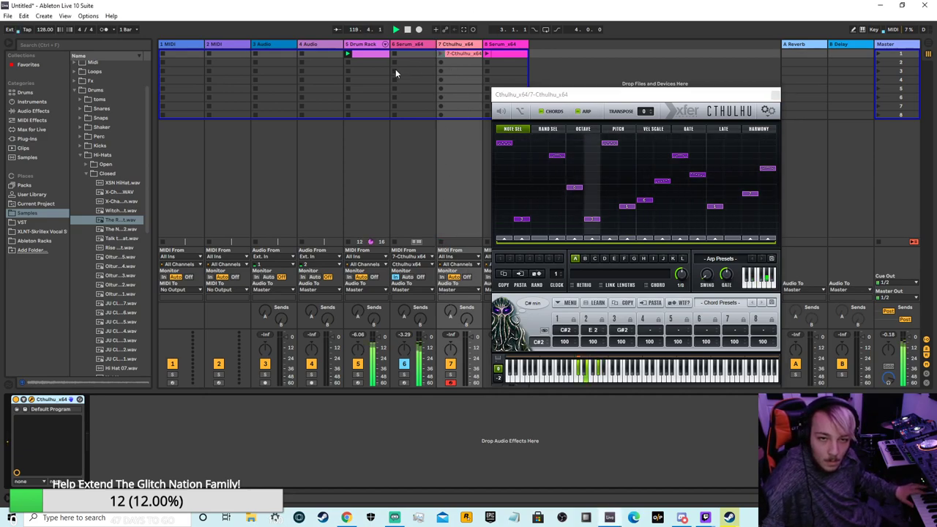
- Replace Serum on track 6 with the Kontakt 5 plug-in, keeping OTT and Kickstart in the chain
left_click(398, 71)
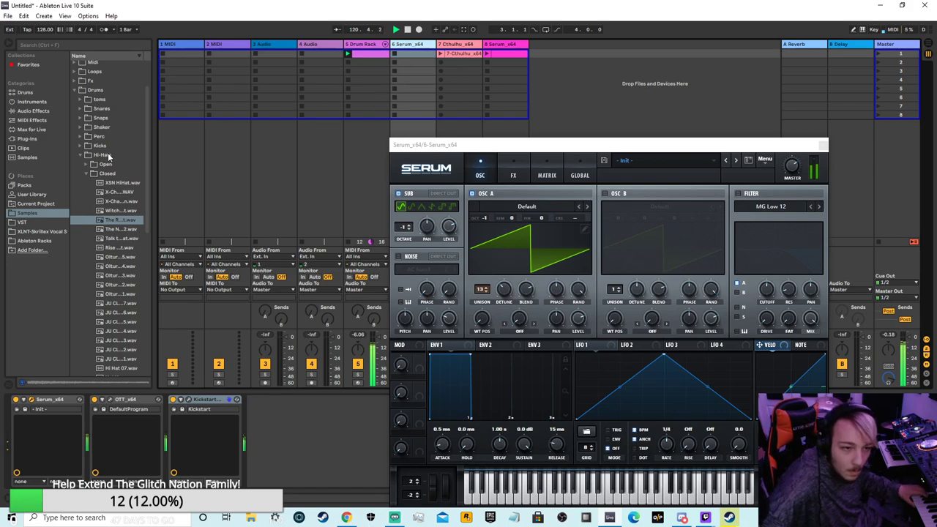
left_click(28, 138)
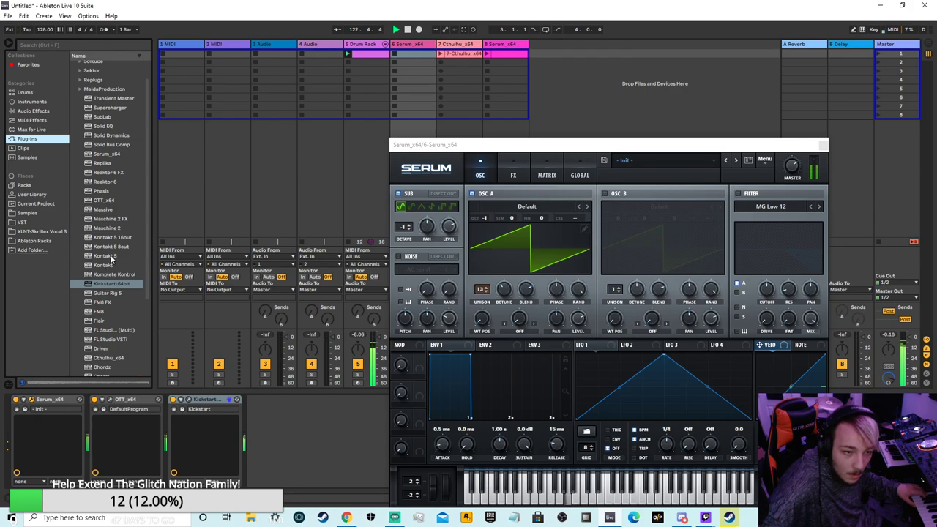
left_click(110, 256)
left_click(352, 55)
left_click(409, 47)
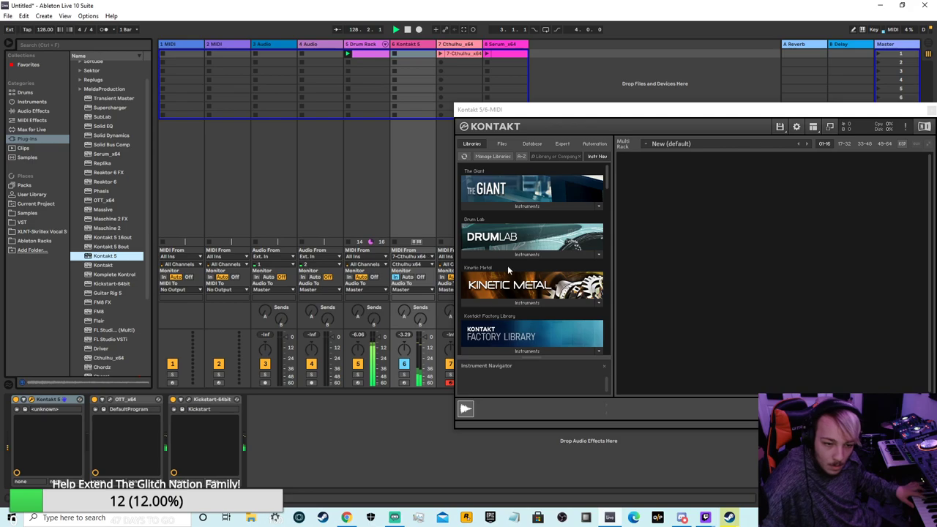
- Load the The Grandeur.nki piano from The Grandeur library into Kontakt
scroll(553, 338, "down", 5)
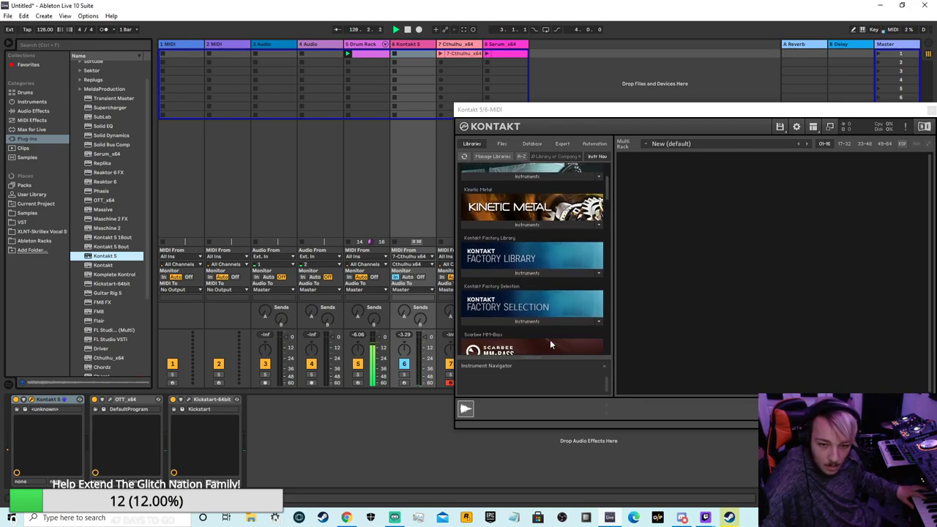
scroll(550, 336, "down", 3)
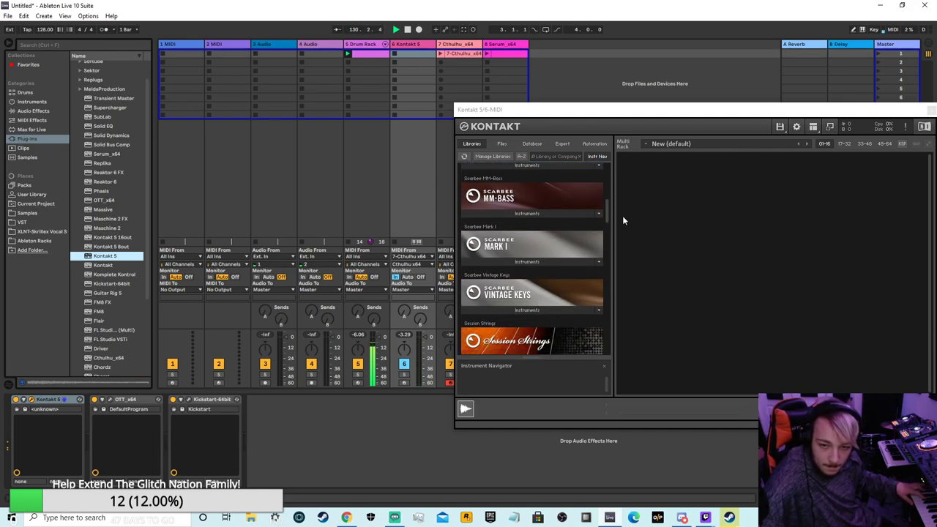
left_click_drag(609, 218, 609, 298)
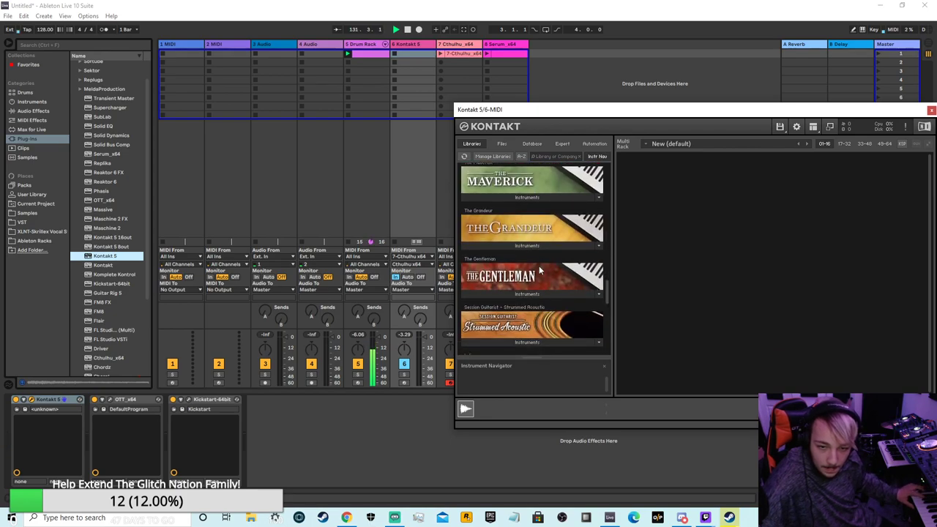
left_click(522, 247)
left_click_drag(501, 258, 633, 231)
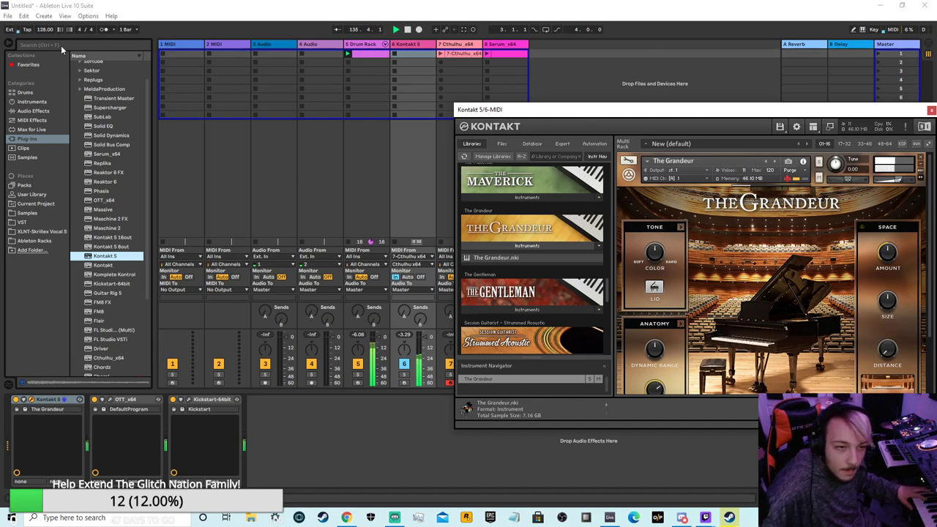
- Add a Reverb after Kickstart with 5.21 s decay time and 51% dry/wet, and raise The Grandeur's volume in Kontakt
left_click(33, 111)
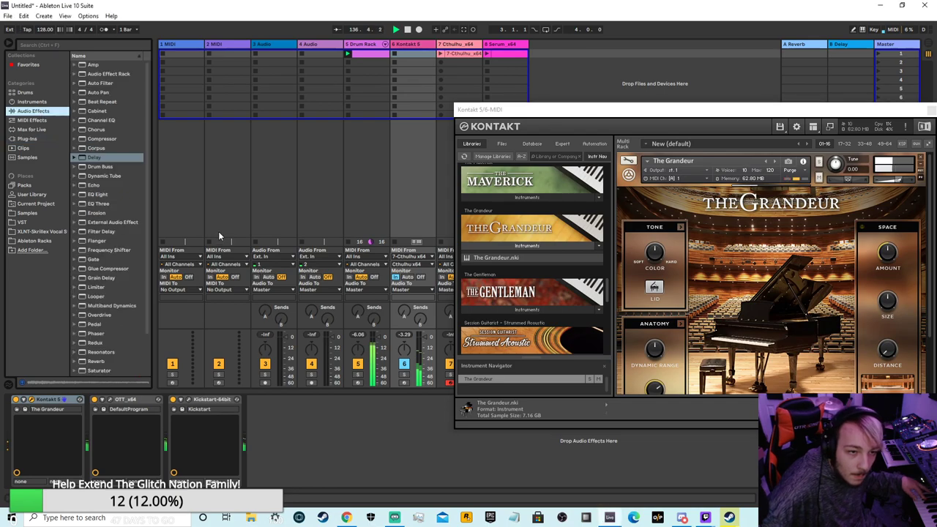
left_click_drag(95, 361, 322, 447)
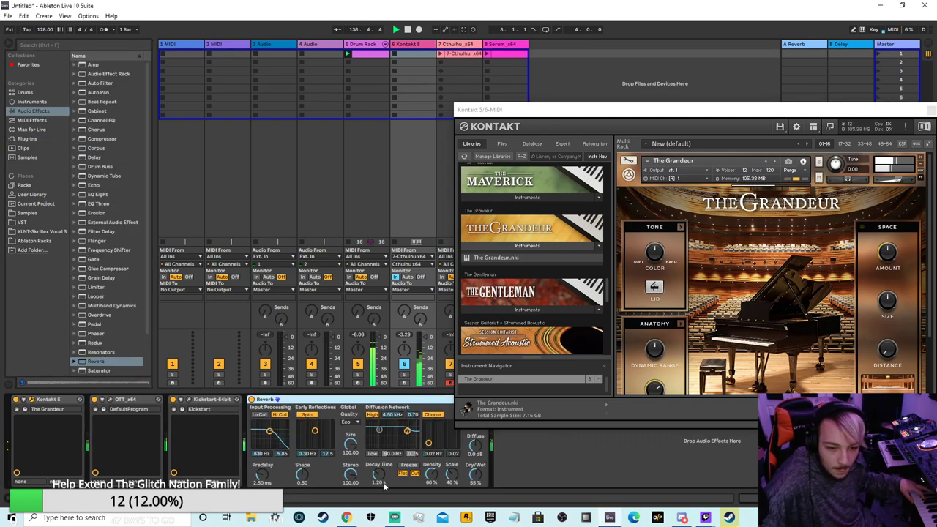
left_click_drag(375, 476, 375, 454)
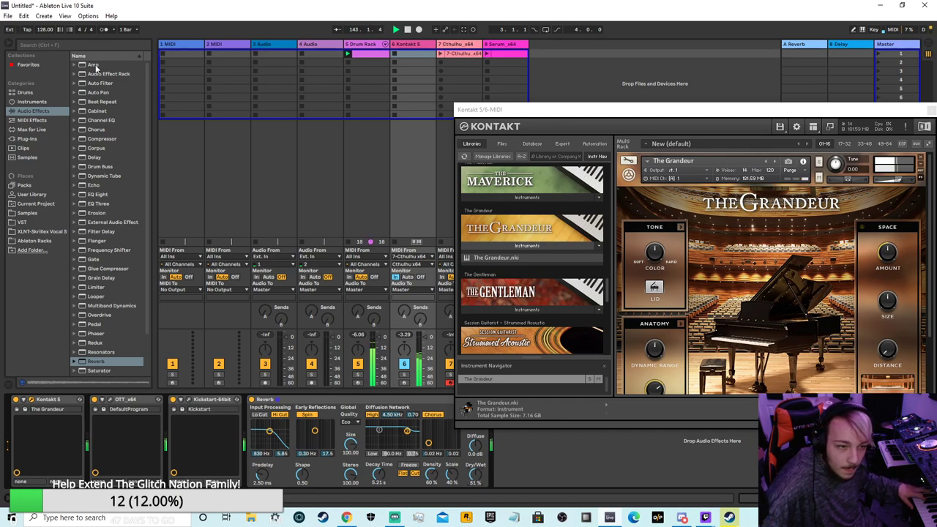
left_click_drag(899, 180, 910, 184)
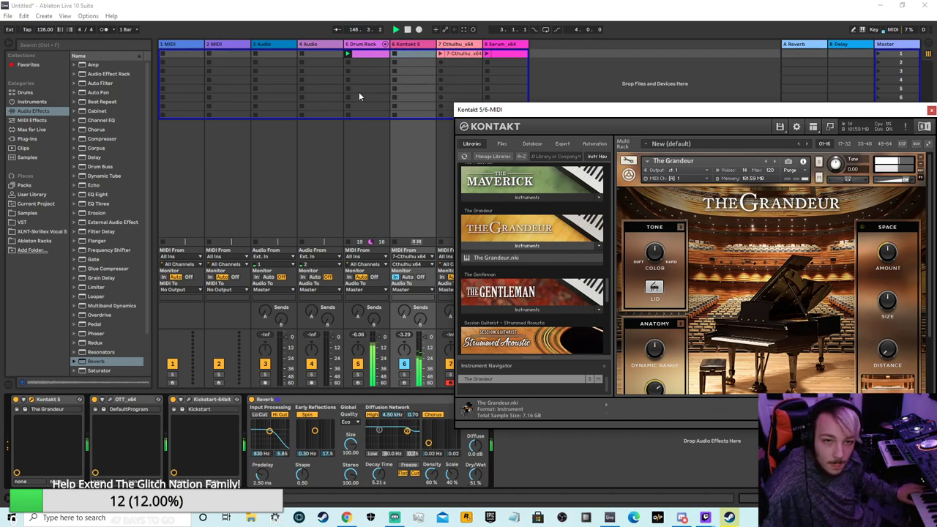
- Stop the Drum Rack clip and bypass Kickstart on the Kontakt track
left_click(348, 245)
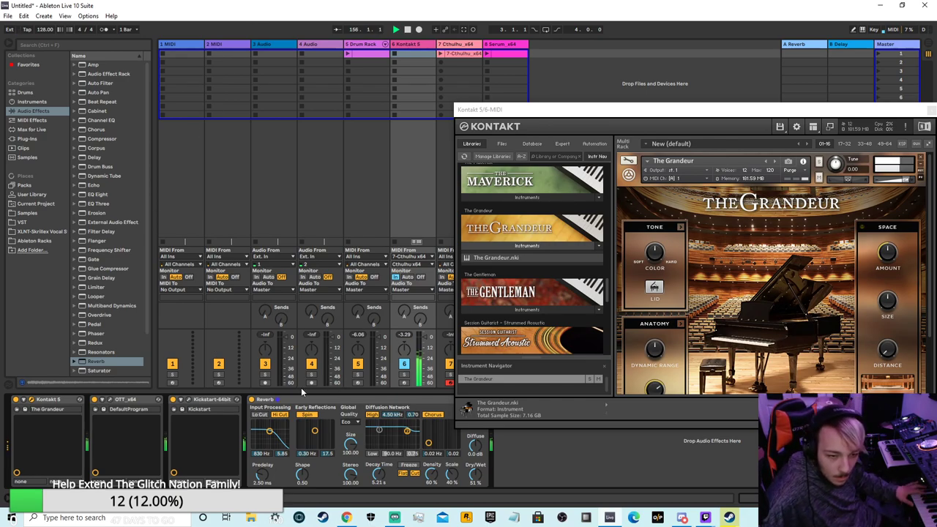
left_click(250, 400)
left_click(251, 400)
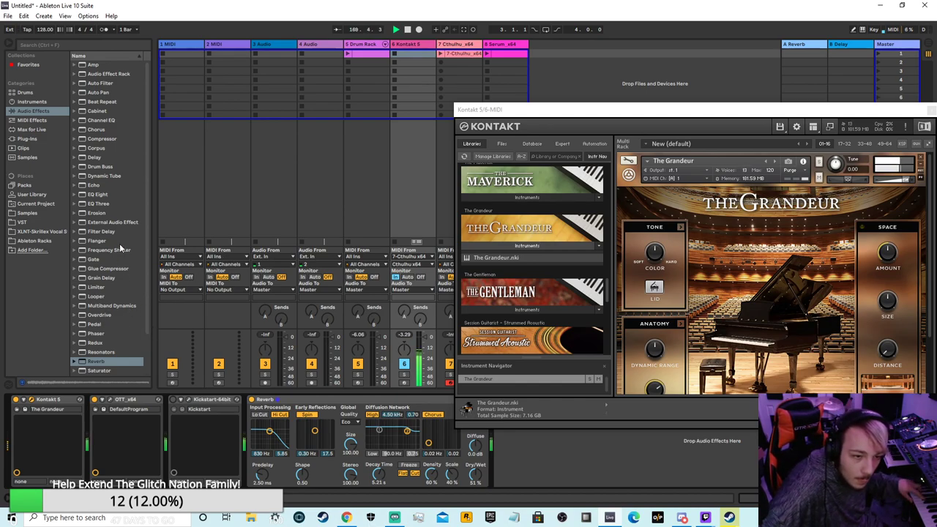
- Add a Delay audio effect after the Reverb on the Kontakt track
left_click_drag(119, 159, 518, 459)
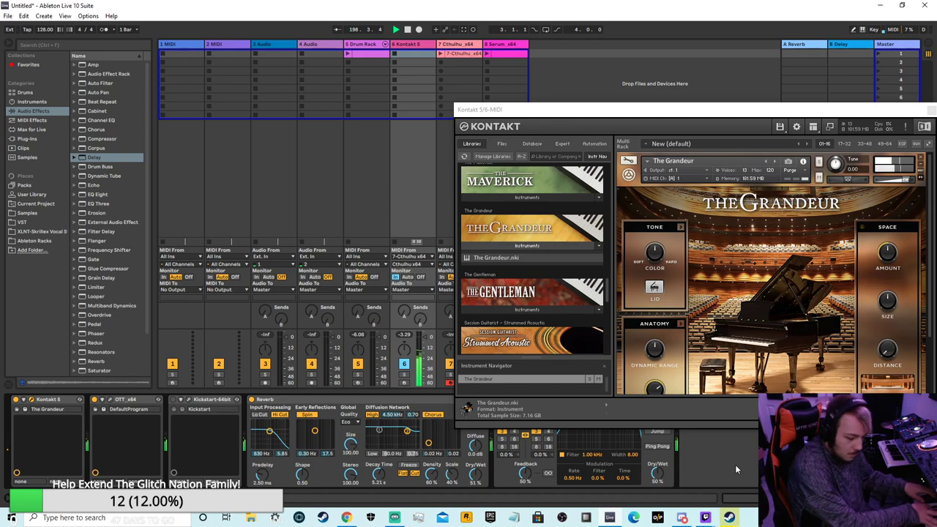
- Relaunch the Drum Rack clip, then re-enable Kickstart on the Kontakt track and move it between the Reverb and Delay
left_click(348, 54)
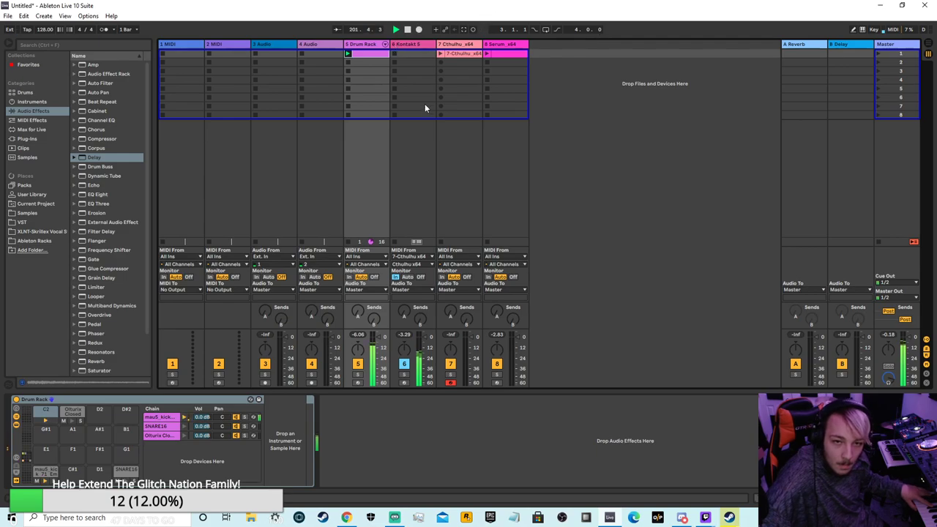
left_click(467, 45)
left_click(408, 45)
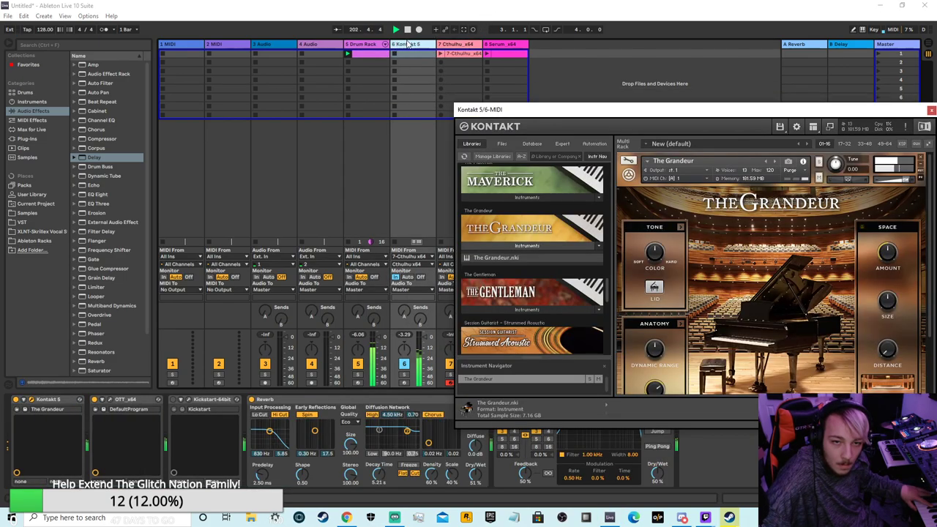
left_click(173, 407)
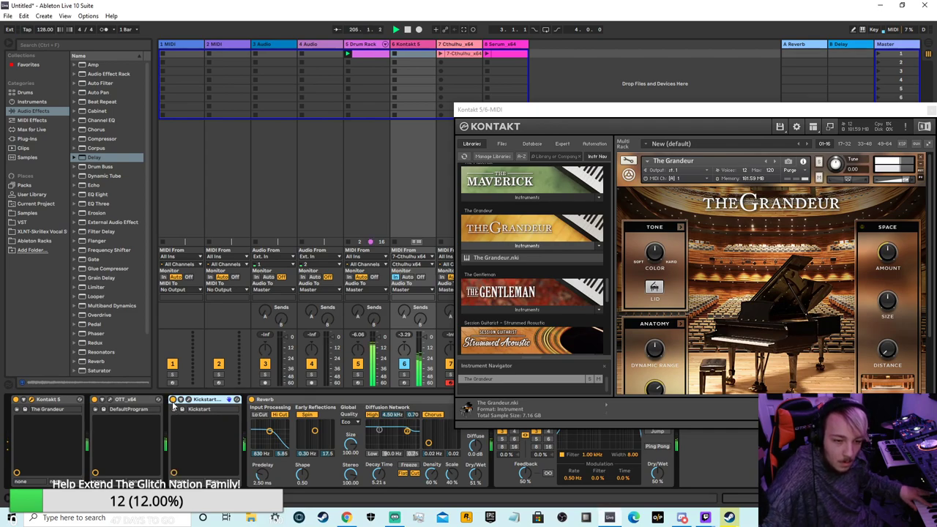
left_click_drag(445, 436, 444, 436)
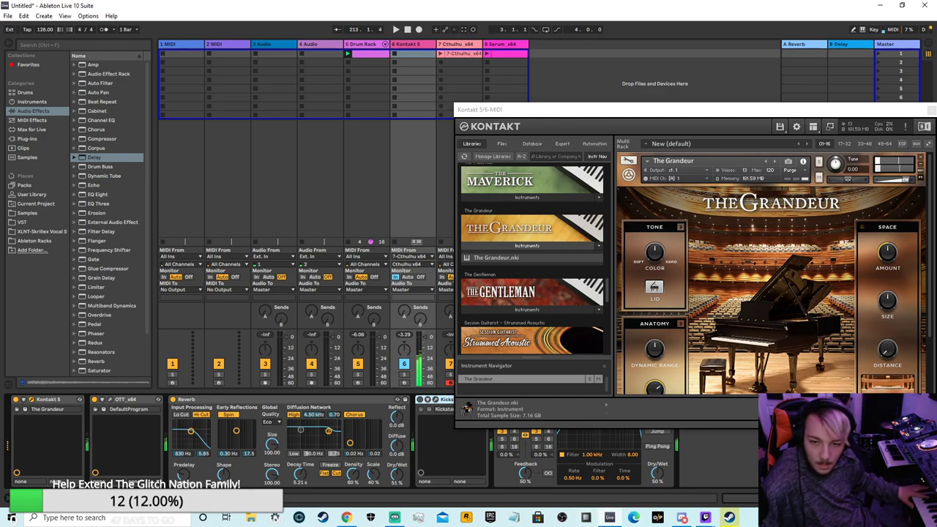
- Record a new chord clip into the second slot of the Cthulhu track with session recording
left_click(441, 55)
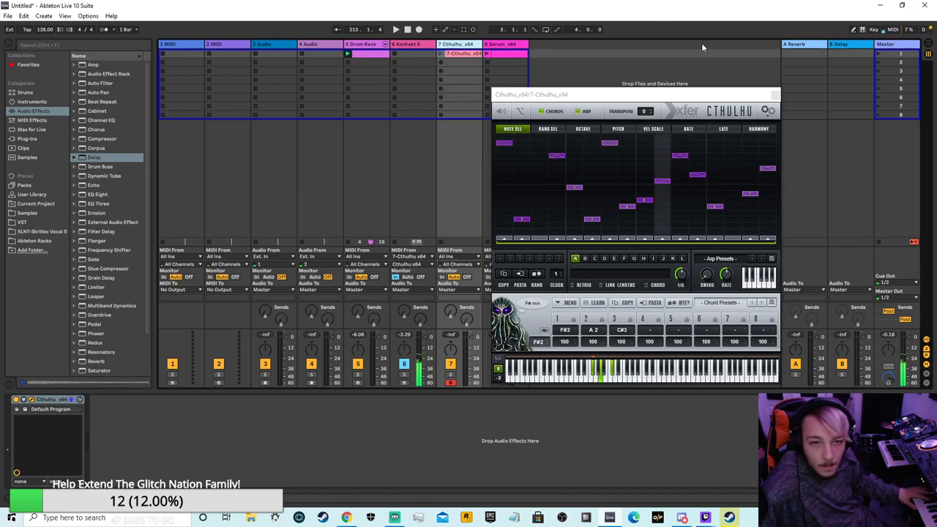
left_click(441, 63)
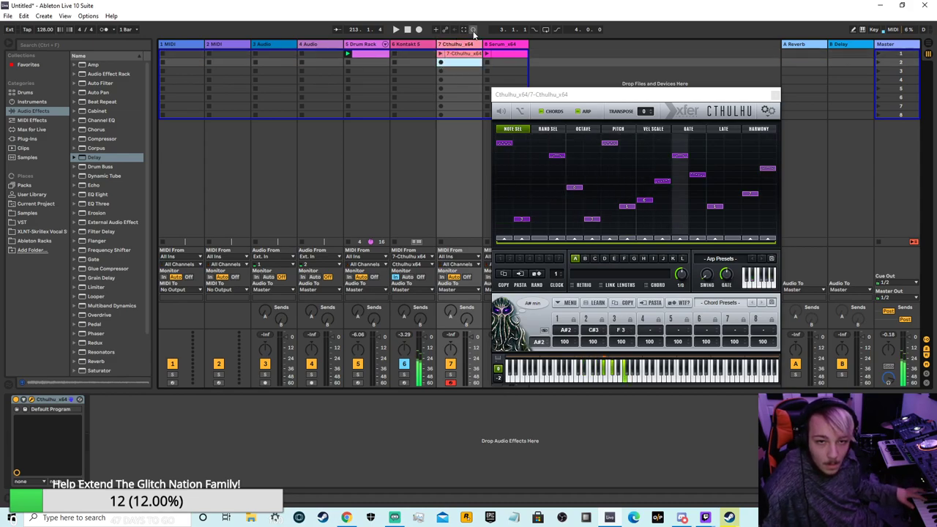
left_click(473, 29)
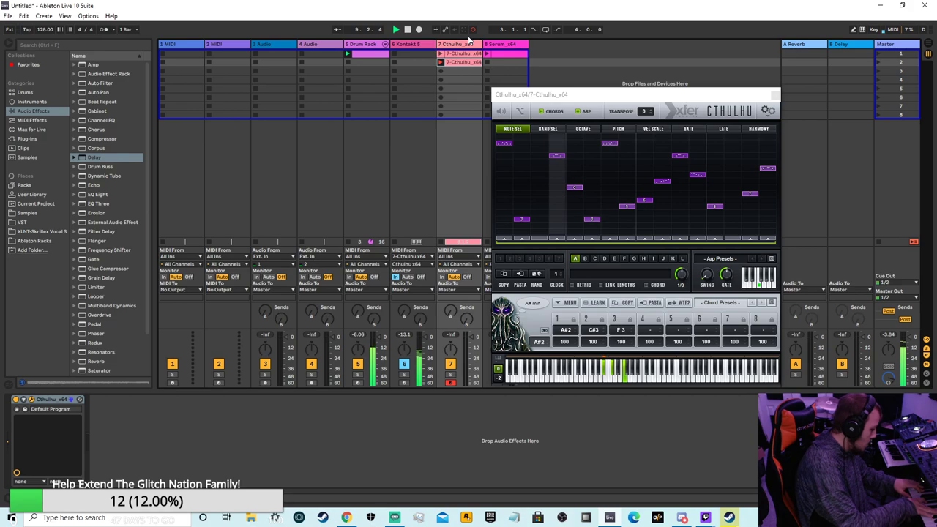
left_click(472, 30)
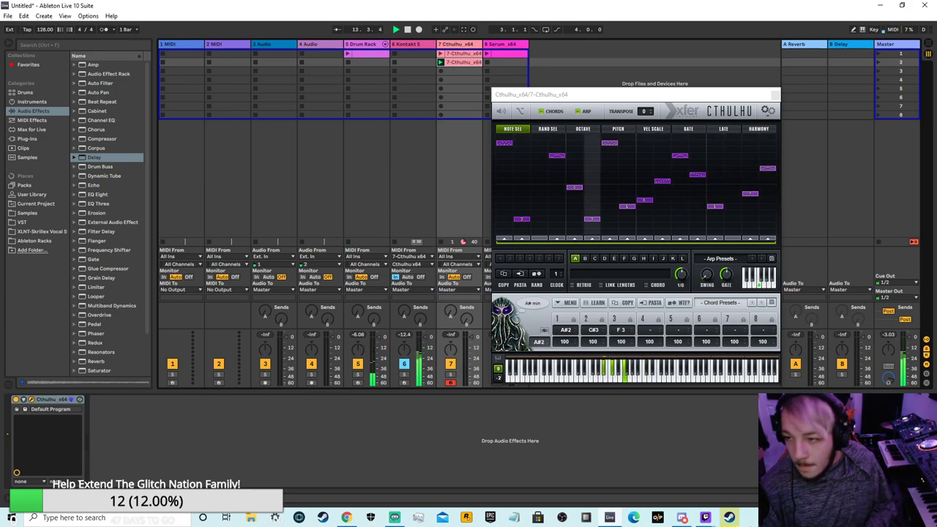
- Move the newly recorded chord clip to the first slot of the Kontakt track and launch it
left_click(775, 95)
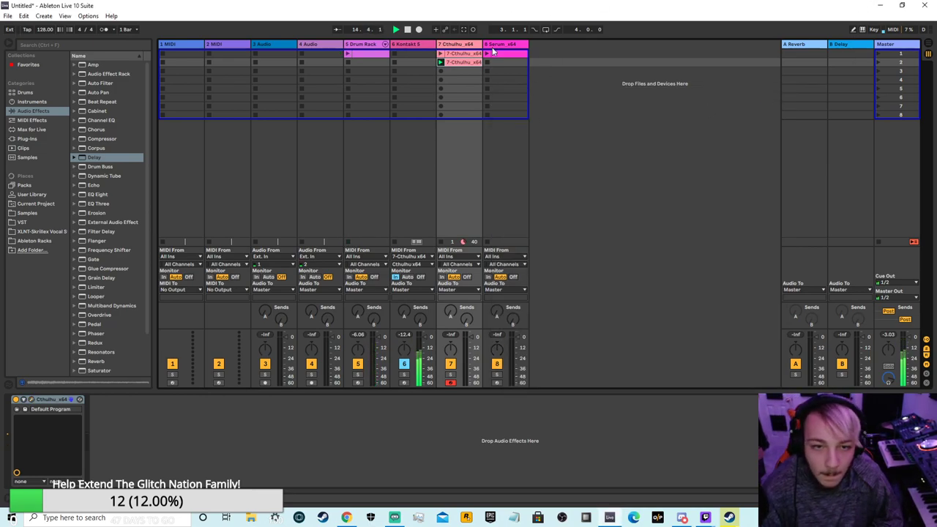
left_click(460, 62)
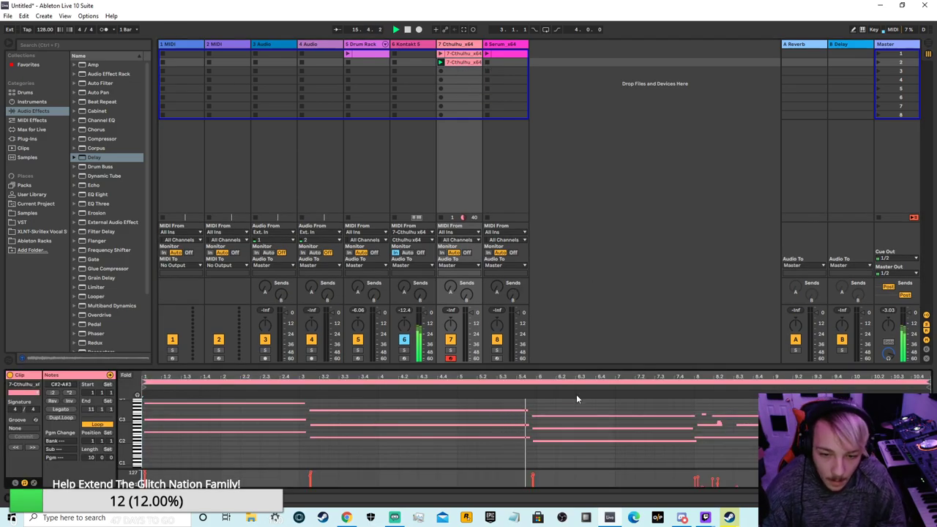
left_click_drag(579, 365, 583, 291)
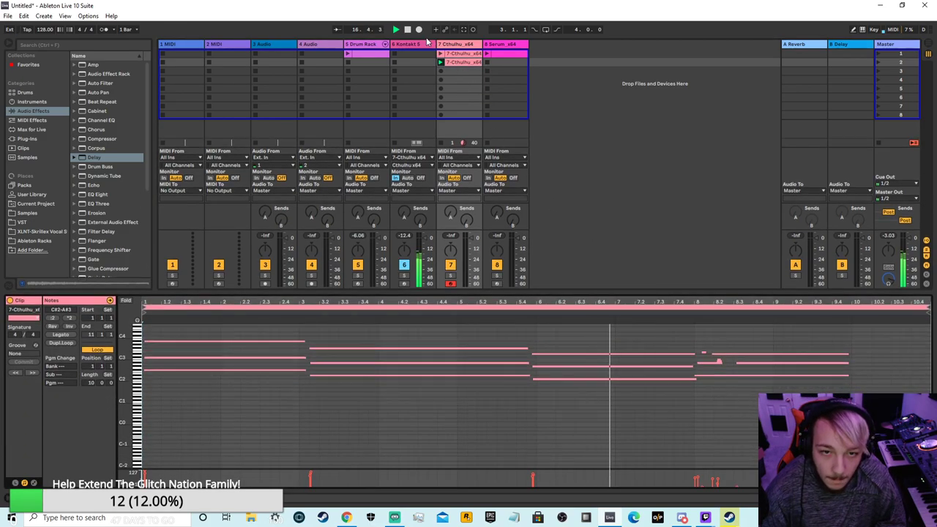
left_click(452, 45)
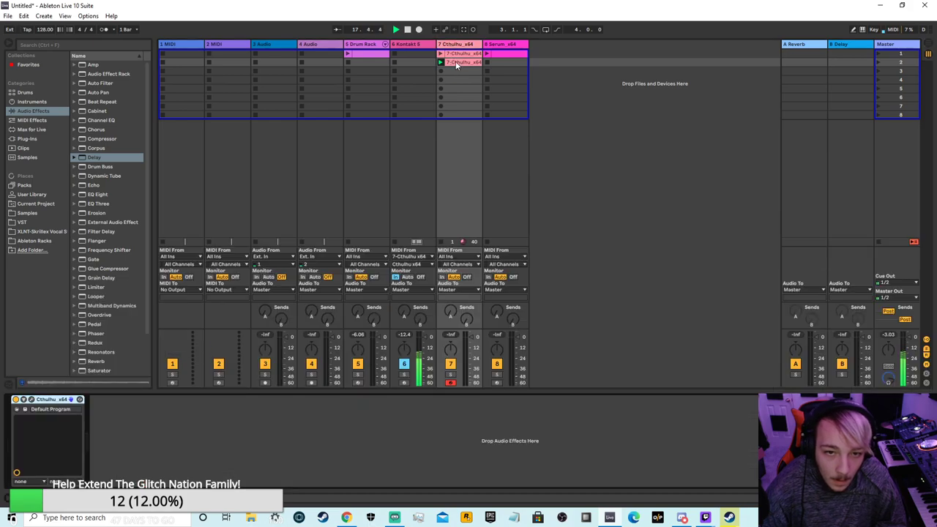
left_click(415, 58)
left_click(394, 56)
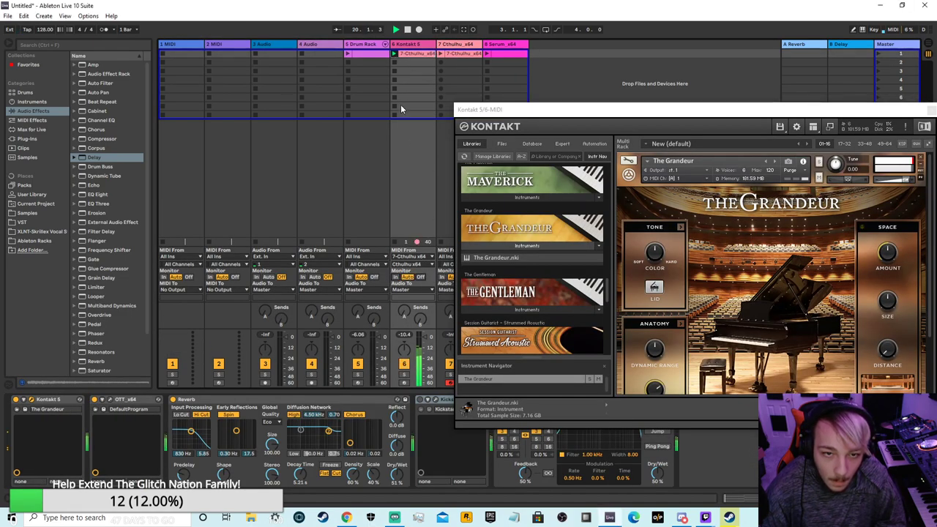
- Open the Kontakt track's chord clip in an enlarged note editor and move the Kontakt window out of the way
left_click(416, 54)
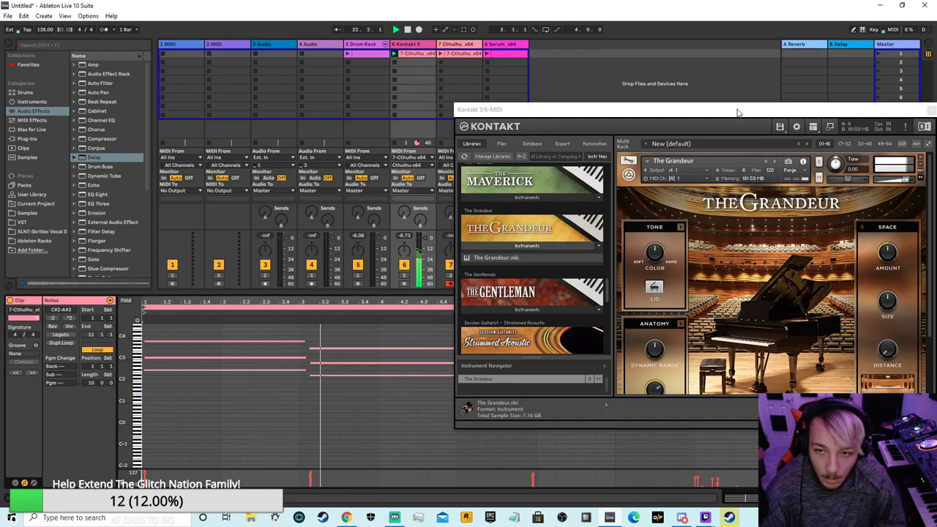
left_click_drag(738, 112, 936, 110)
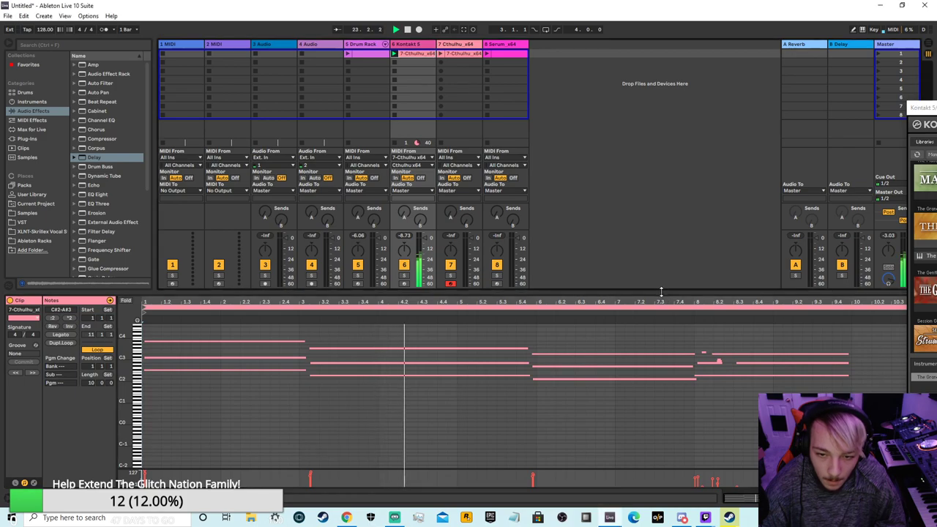
left_click_drag(662, 289, 666, 183)
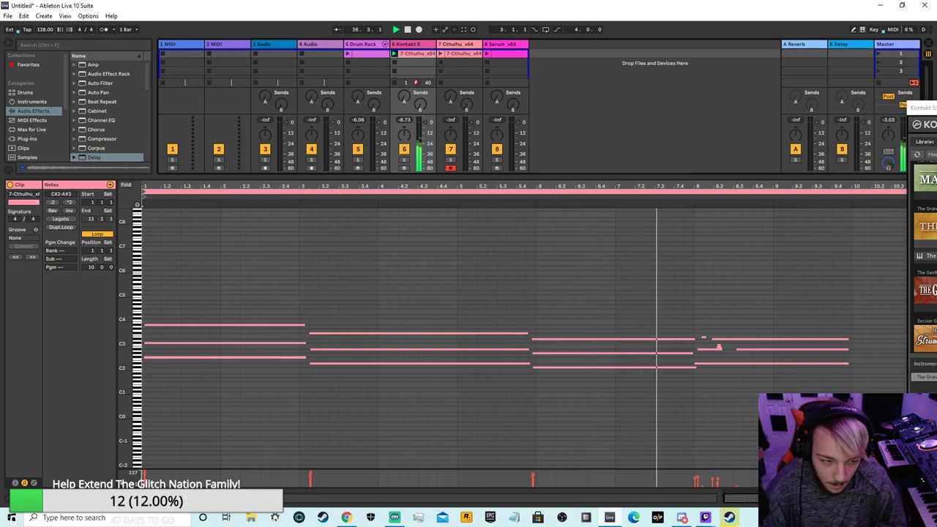
double_click(123, 352)
scroll(745, 288, "down", 3)
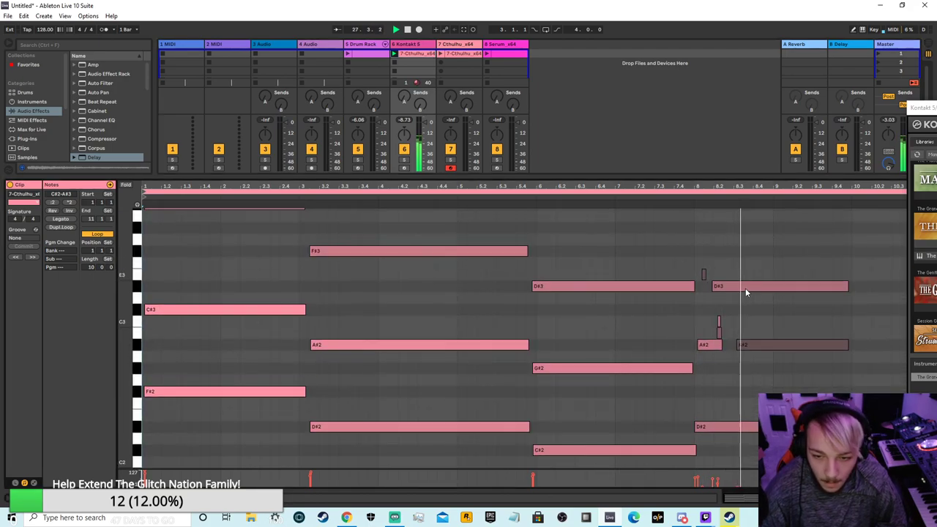
- Delete the last chord's long A#2 note and the short B2 and C3 notes, and set the loop length to 8 bars
left_click(748, 325)
key("Delete")
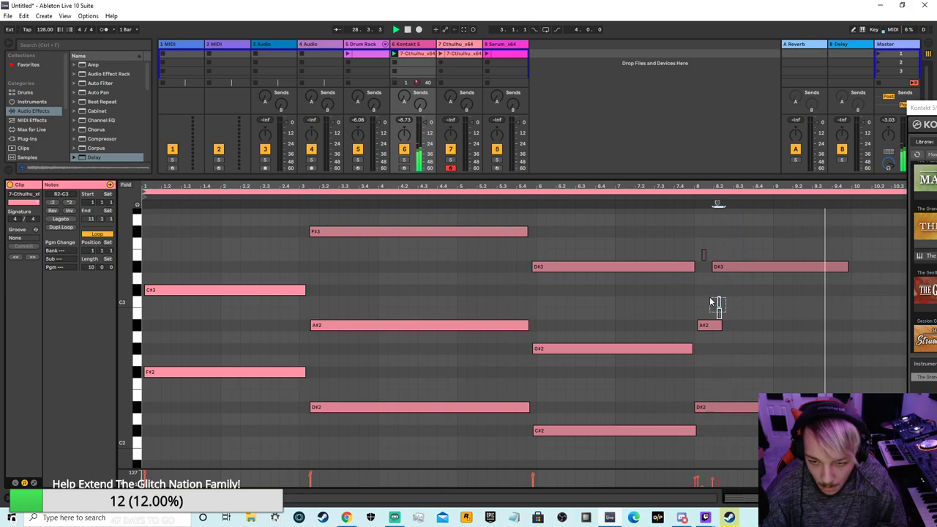
key("Delete")
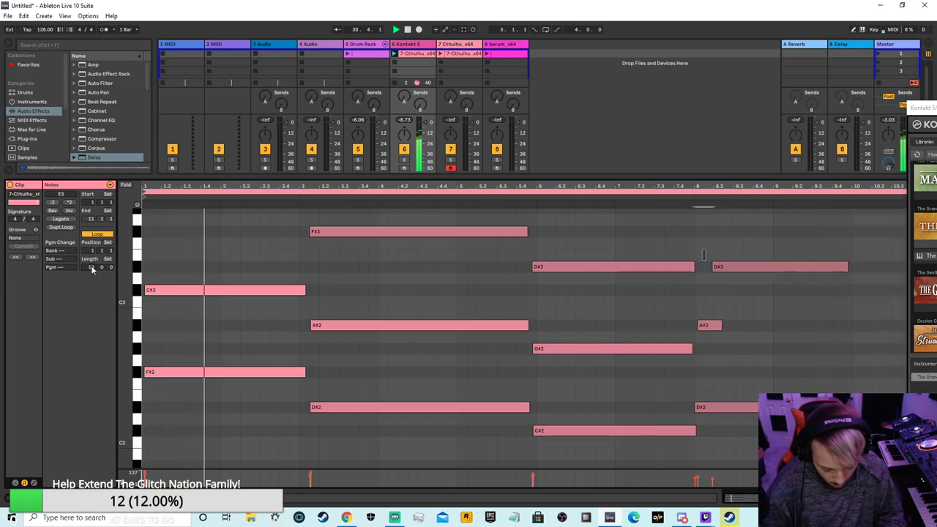
left_click_drag(90, 265, 90, 269)
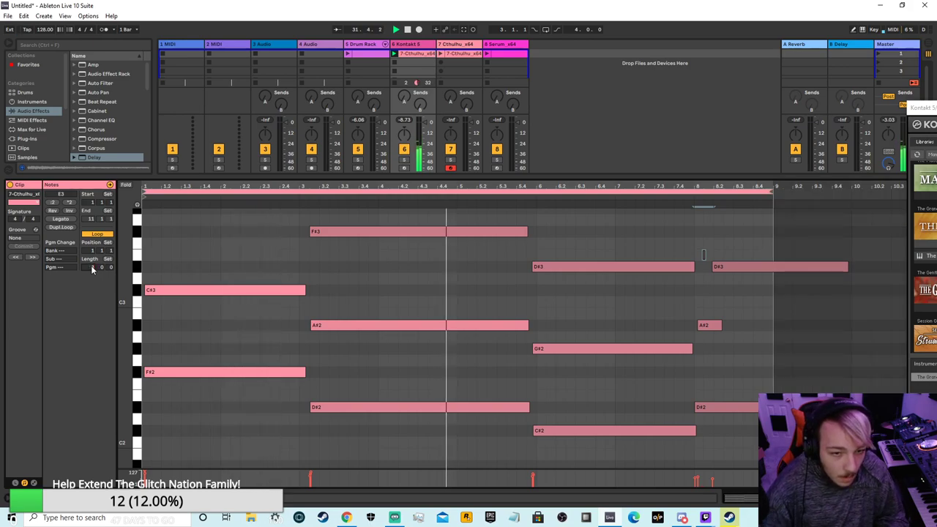
- Redraw the first chord's A#3, C#3 and F#2 notes so each runs exactly from bar 1 to bar 3
scroll(304, 362, "up", 3)
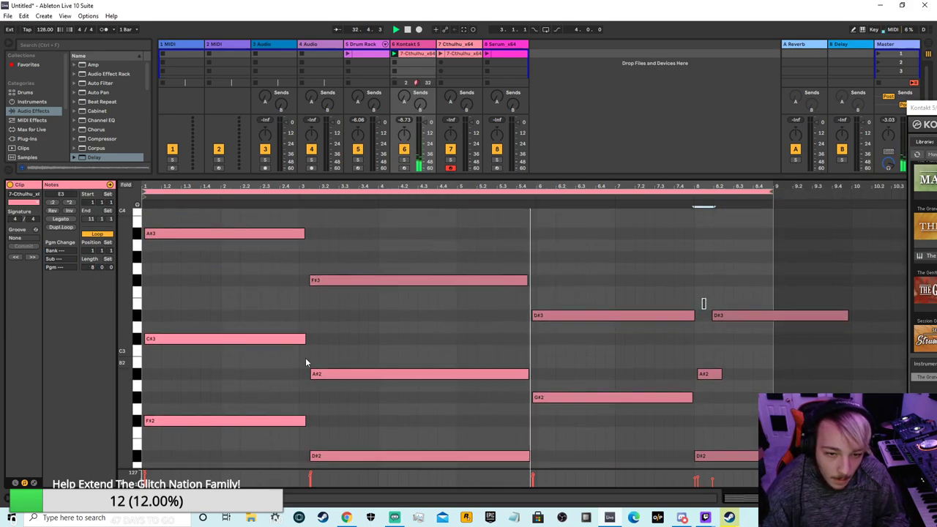
double_click(147, 234)
double_click(148, 234)
left_click_drag(149, 234, 298, 232)
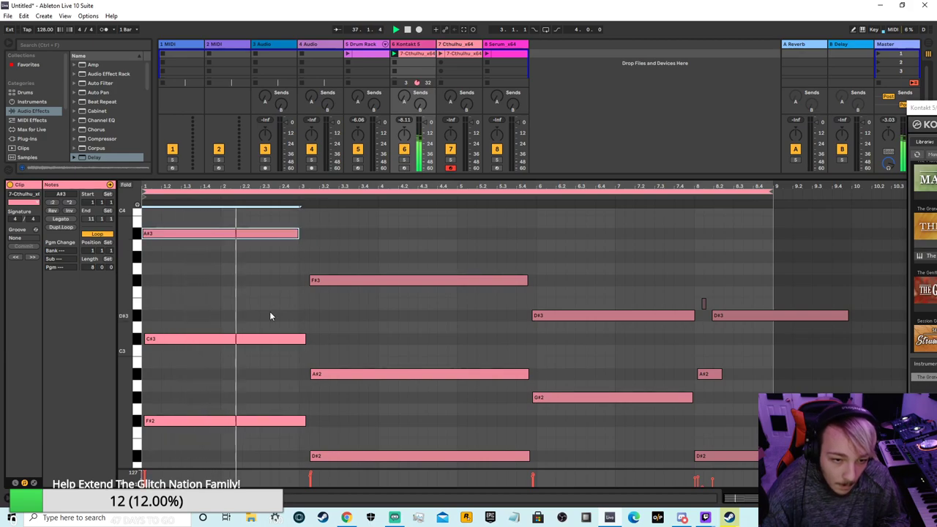
double_click(150, 340)
double_click(150, 339)
left_click_drag(152, 339, 301, 366)
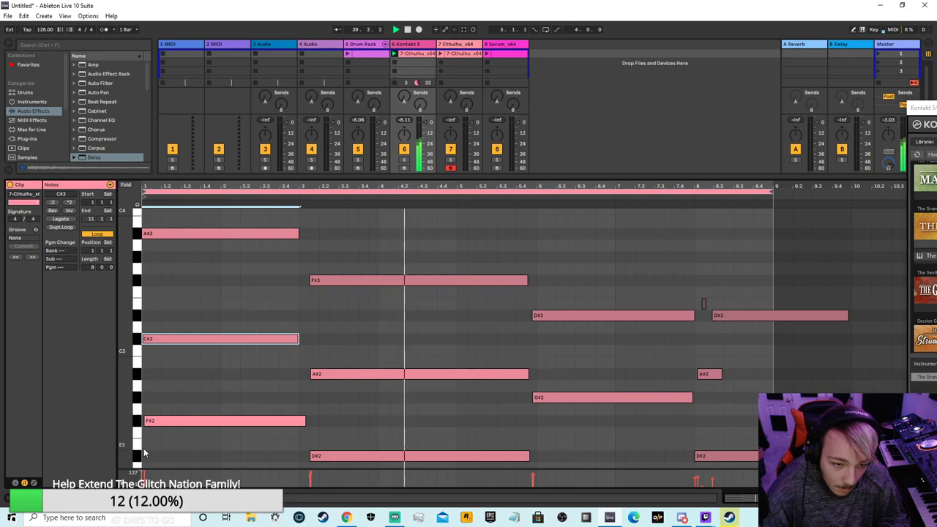
double_click(150, 421)
left_click_drag(151, 421, 299, 428)
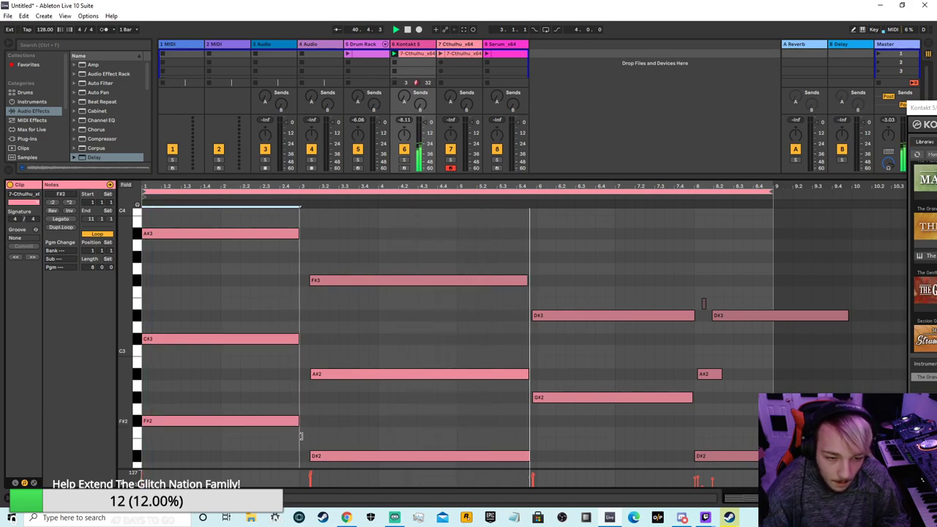
- Redraw the second chord's A#2, F#3 and D#2 notes from bar 3 to bar 6, and C#2 from bar 6 to bar 8
double_click(312, 375)
double_click(310, 374)
left_click_drag(305, 374, 536, 374)
double_click(317, 283)
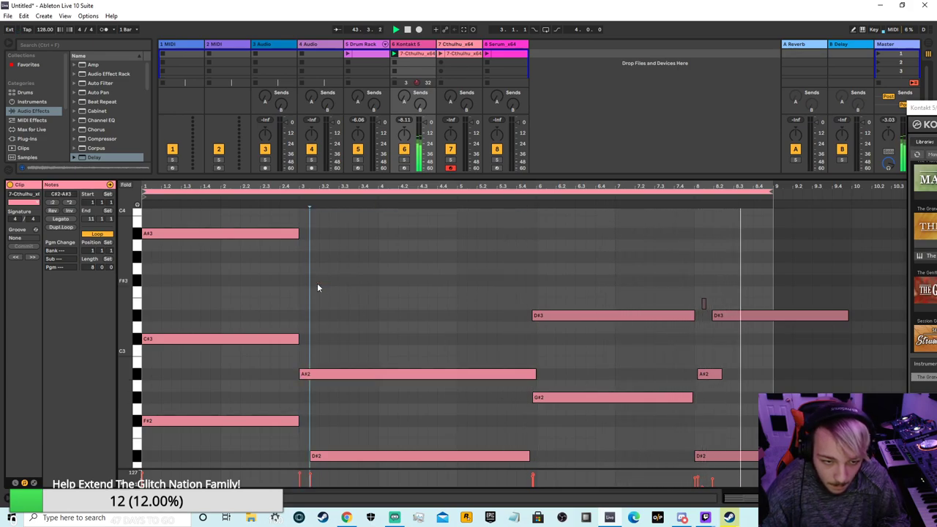
double_click(304, 283)
left_click_drag(308, 281, 535, 316)
scroll(465, 348, "down", 2)
double_click(311, 427)
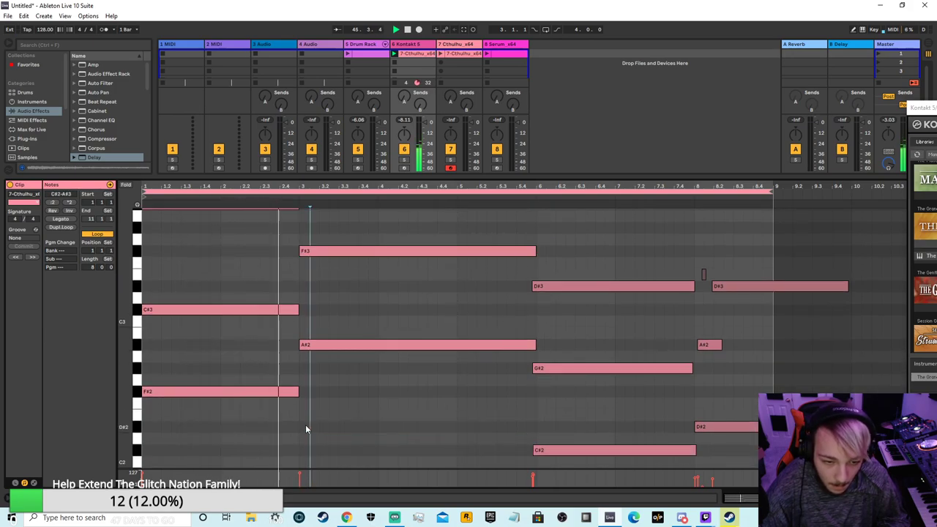
double_click(305, 426)
left_click_drag(308, 426, 690, 452)
double_click(541, 450)
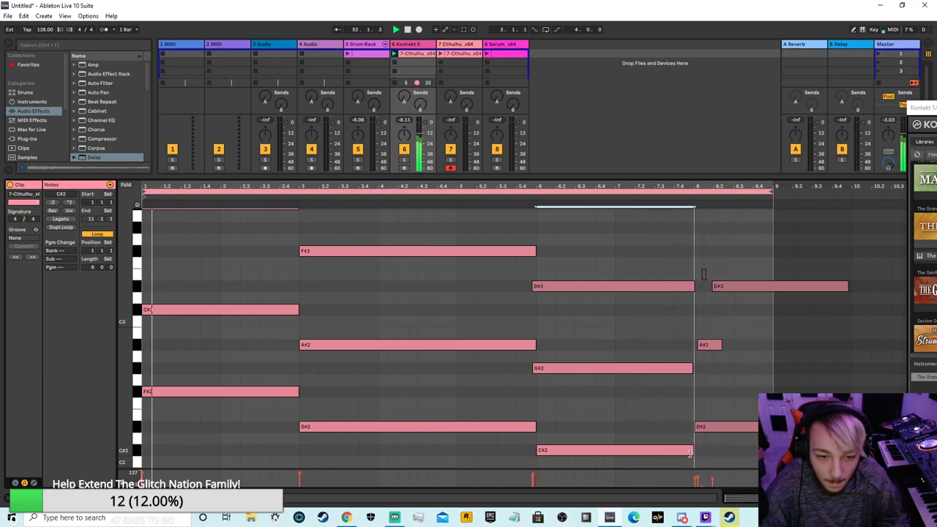
left_click_drag(689, 453, 692, 457)
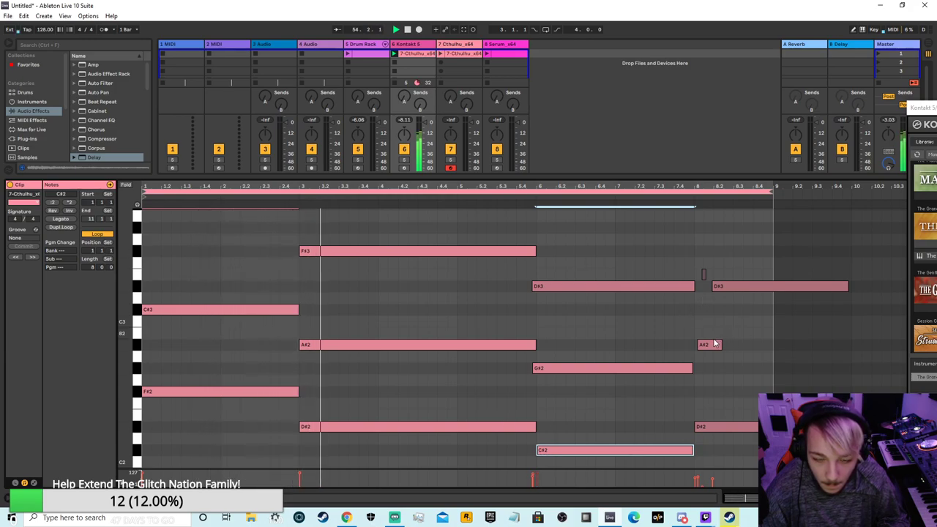
- Shorten the second chord's notes to end at bar 5 and move the third chord to start there
left_click_drag(535, 423, 458, 250)
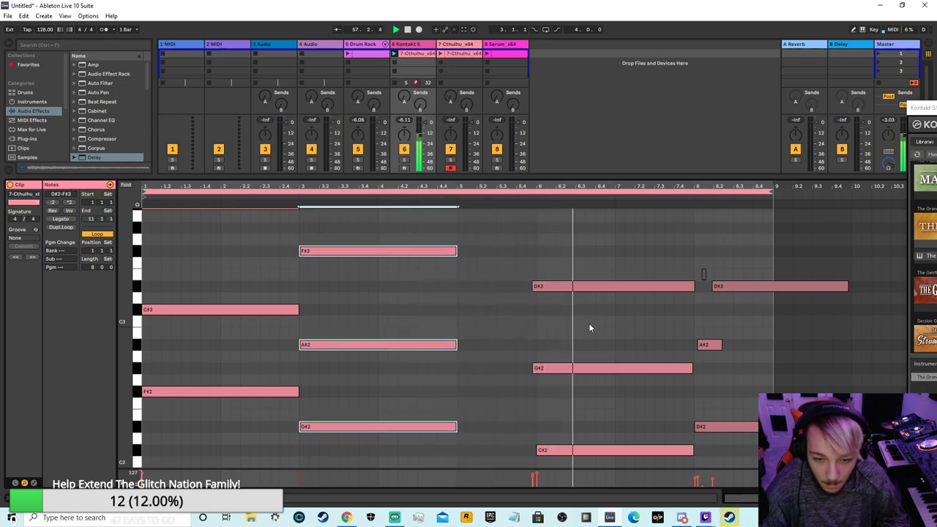
scroll(628, 443, "down", 2)
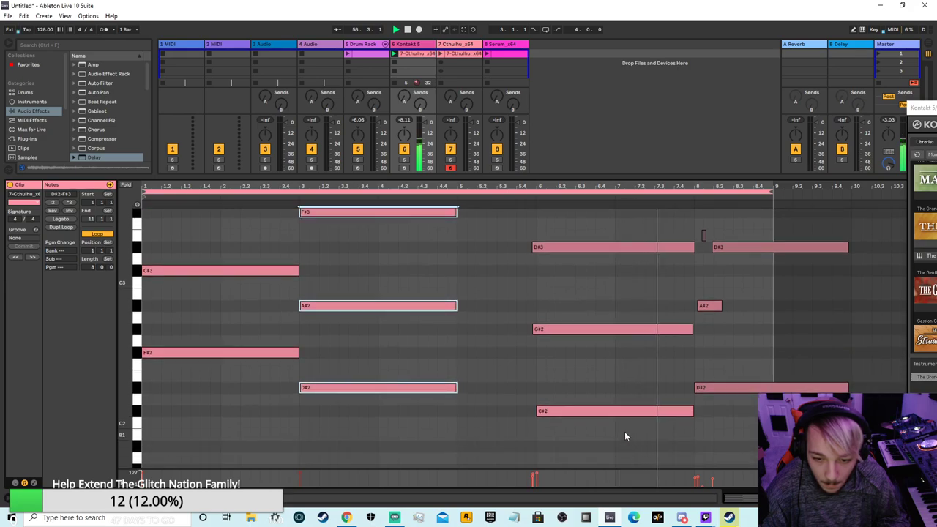
left_click_drag(630, 438, 622, 479)
mouse_move(427, 423)
left_mouse_down()
mouse_move(436, 305)
mouse_move(428, 198)
mouse_move(515, 360)
mouse_move(455, 354)
left_mouse_up()
left_click(476, 373)
mouse_move(581, 437)
left_mouse_down()
mouse_move(547, 242)
mouse_move(539, 251)
mouse_move(468, 259)
mouse_move(483, 256)
left_mouse_up()
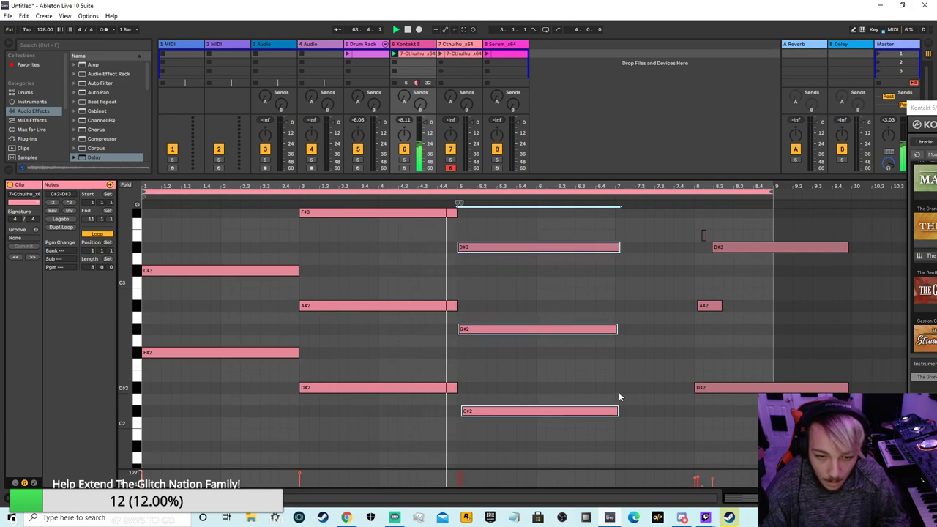
- Redraw the third chord's C#2, G#2 and D#3 notes so each runs exactly from bar 5 to bar 7
double_click(476, 412)
double_click(462, 412)
left_click_drag(461, 410, 615, 411)
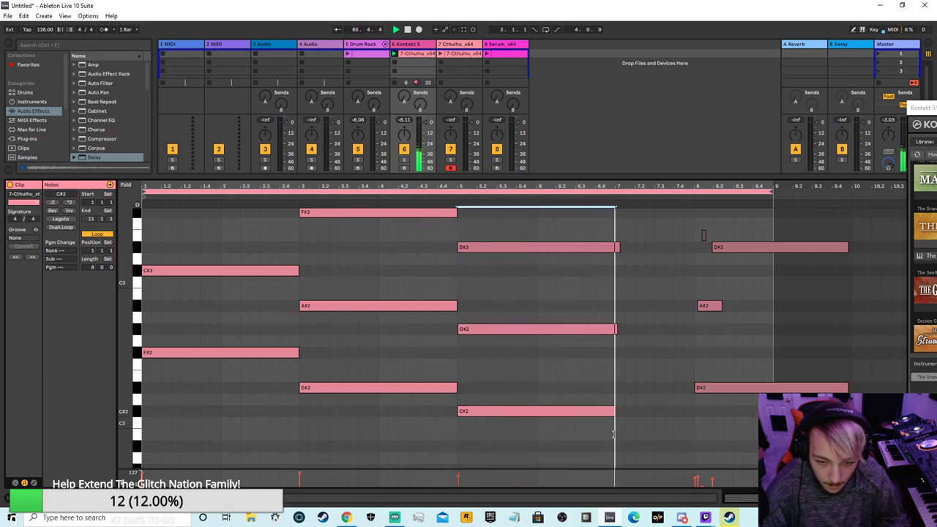
left_click(459, 327)
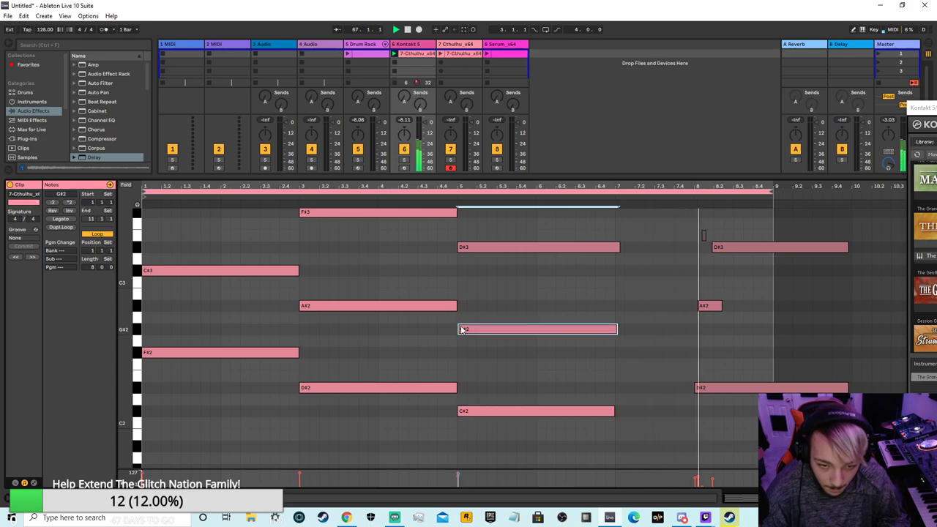
double_click(461, 329)
double_click(461, 330)
left_click_drag(462, 328, 614, 349)
left_click(466, 249)
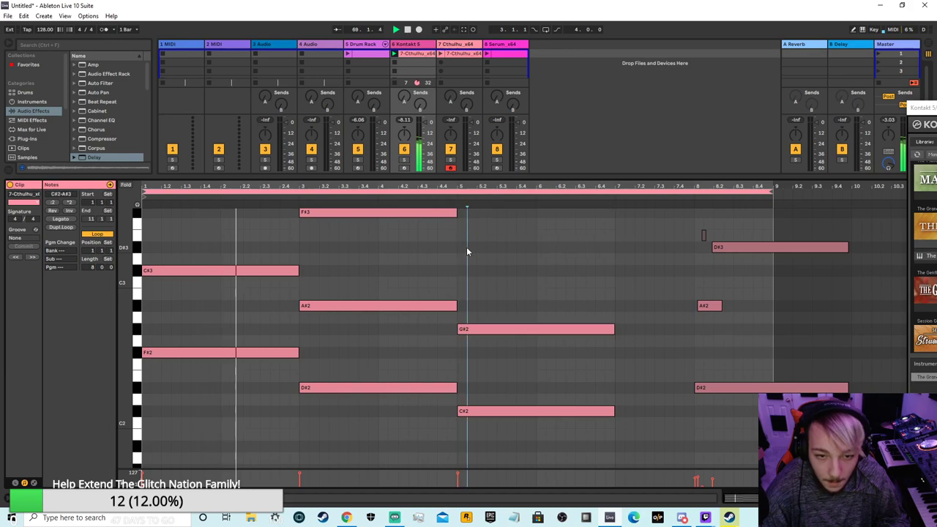
mouse_move(619, 247)
left_mouse_down()
mouse_move(658, 267)
mouse_move(600, 271)
mouse_move(622, 247)
mouse_move(605, 248)
mouse_move(615, 248)
left_mouse_up()
- Add one-beat melody notes above the first chord: D4 at 2.3 and C4 at 2.4
scroll(252, 289, "up", 5)
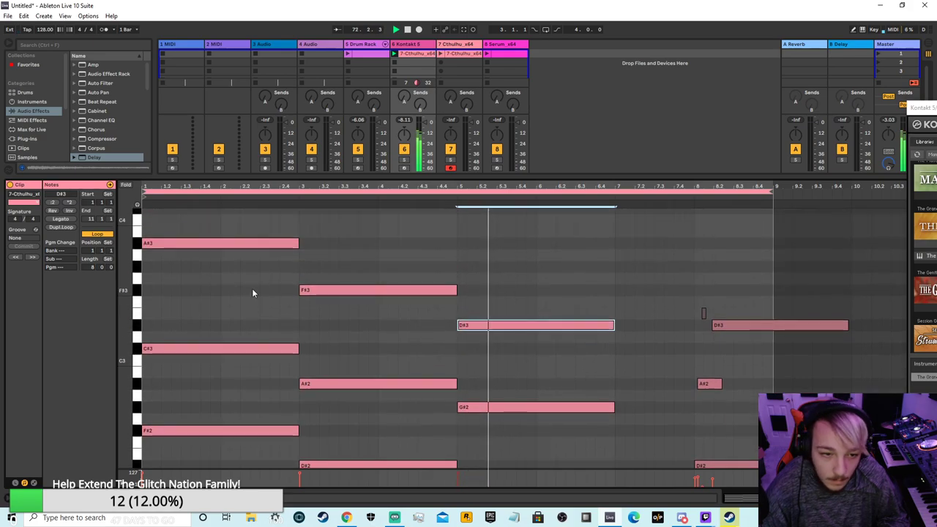
double_click(261, 224)
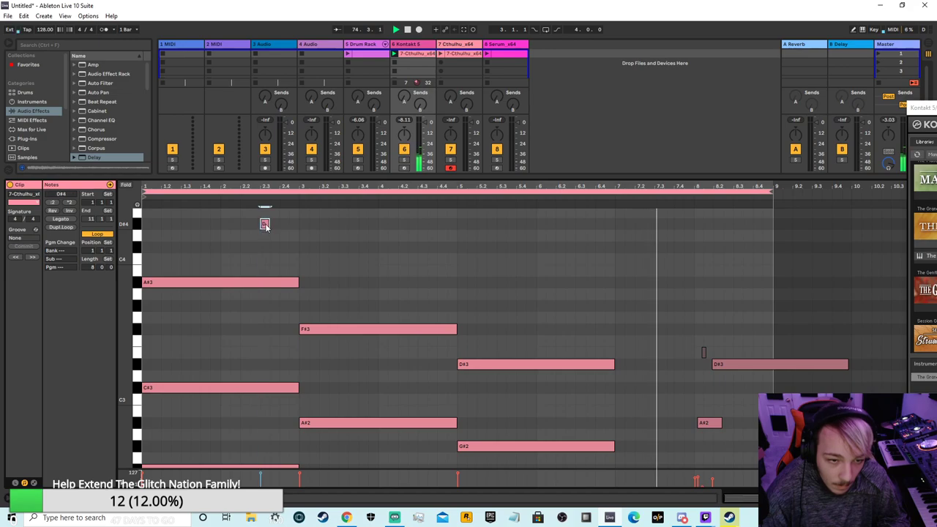
left_click_drag(267, 224, 279, 224)
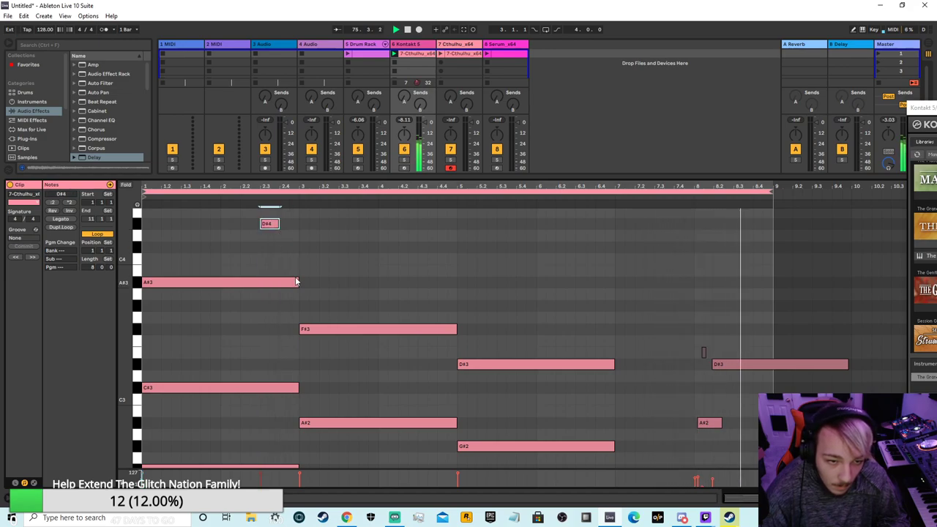
left_click_drag(285, 259, 299, 259)
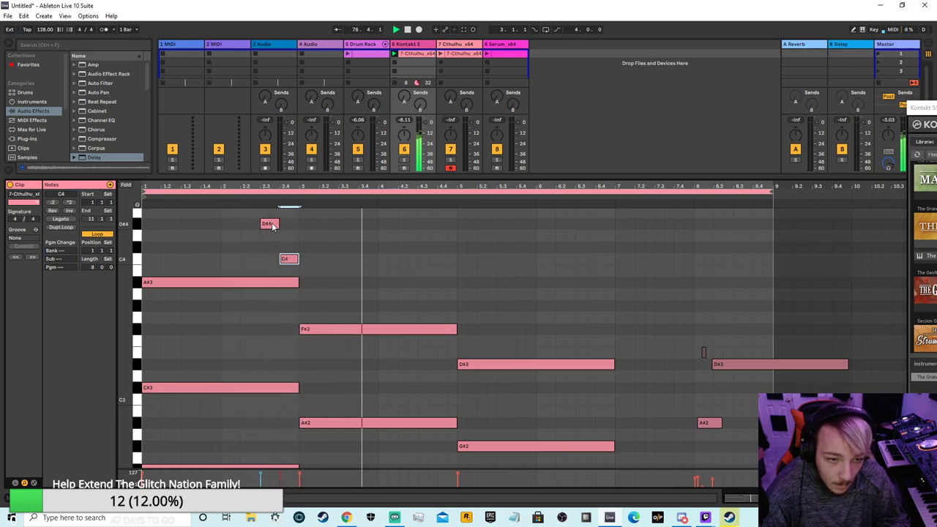
left_click_drag(272, 226, 272, 235)
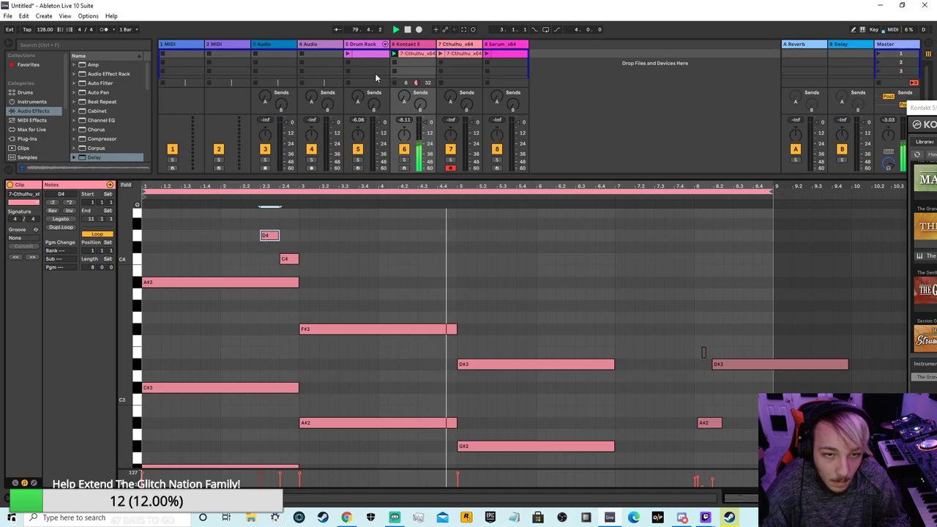
- Lower the melody notes above the first chord to G#3 at 2.4 and C#4 at 2.3, and replay the clip
left_click(407, 30)
left_click(396, 30)
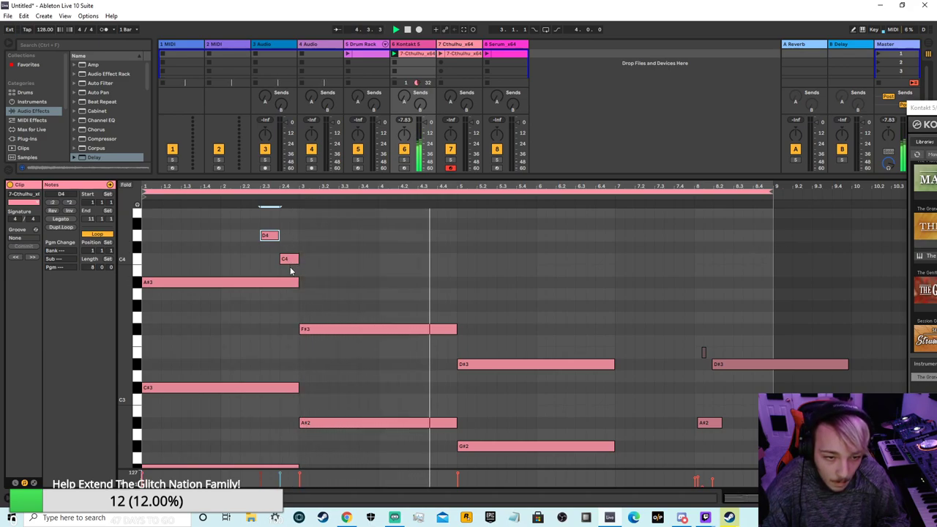
left_click_drag(287, 262, 289, 307)
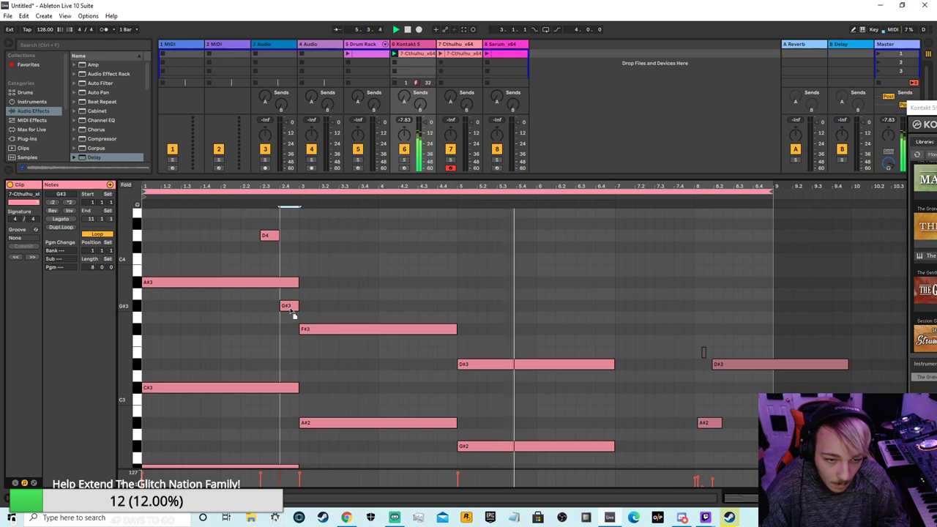
mouse_move(276, 243)
left_mouse_down()
mouse_move(274, 282)
mouse_move(272, 252)
left_mouse_up()
left_click(396, 30)
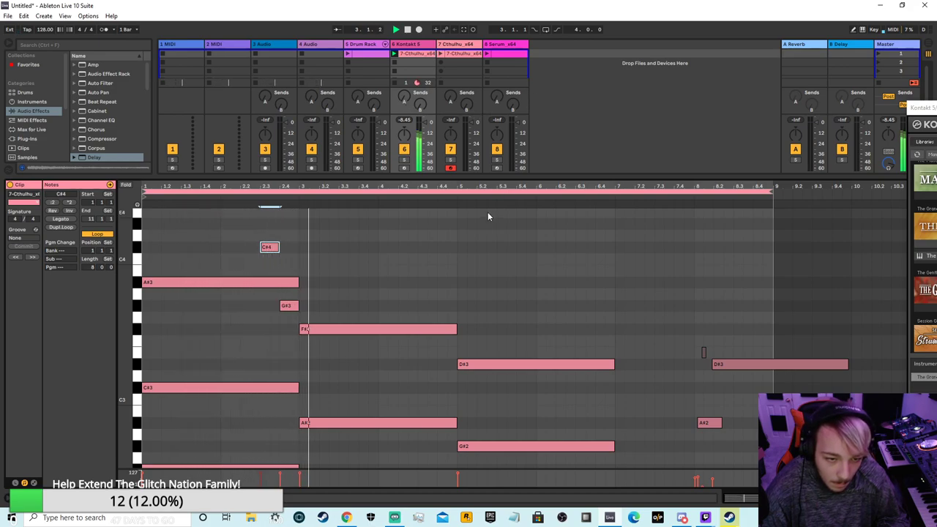
- Add a one-beat C#3 melody note at 4.4 over the end of the second chord
scroll(409, 285, "down", 3)
scroll(561, 261, "down", 4)
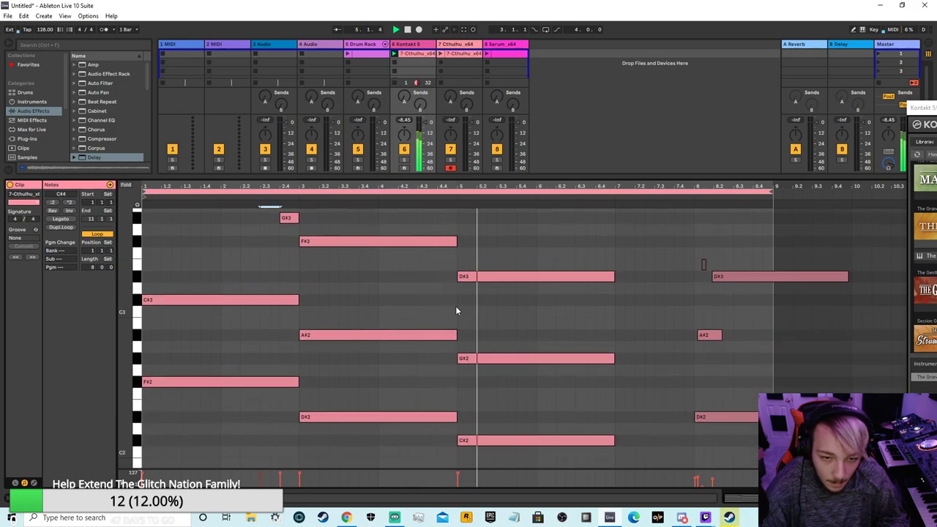
double_click(443, 300)
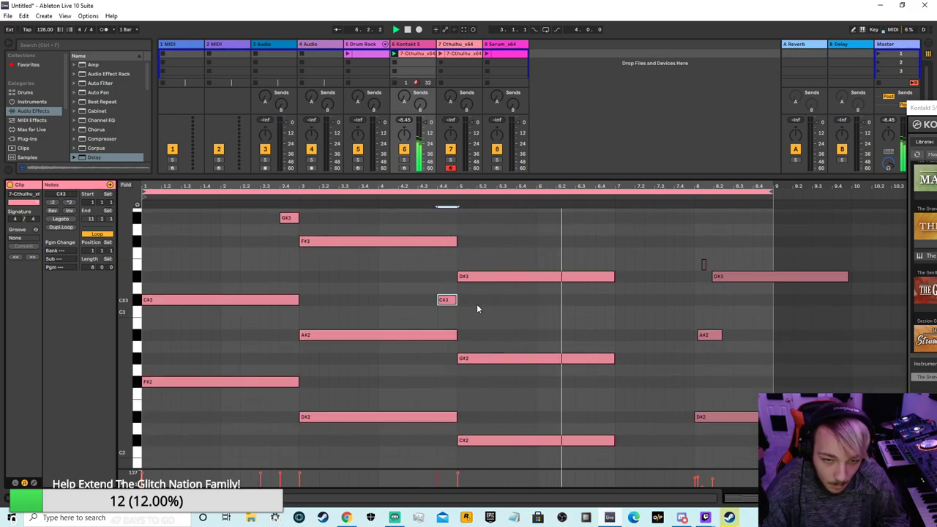
scroll(439, 271, "up", 6)
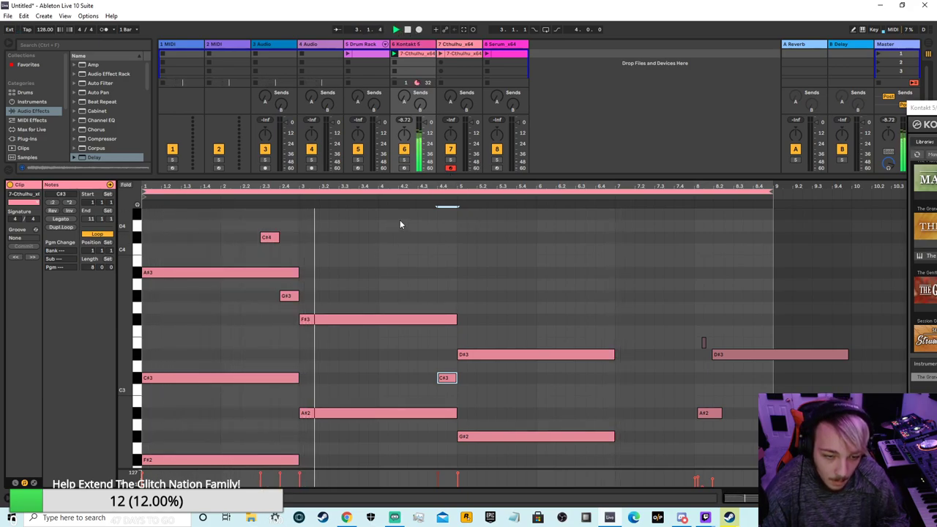
scroll(469, 260, "down", 4)
scroll(547, 227, "down", 5)
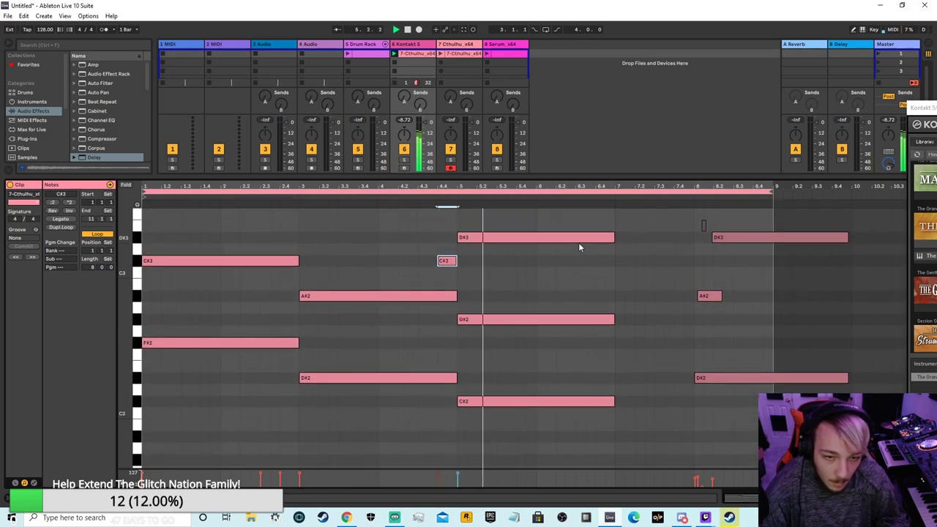
- Move the C#3 melody note in bar 4 to 4.3 and add a one-beat F#2 note at 4.4
scroll(556, 253, "up", 2)
left_click_drag(446, 291, 428, 290)
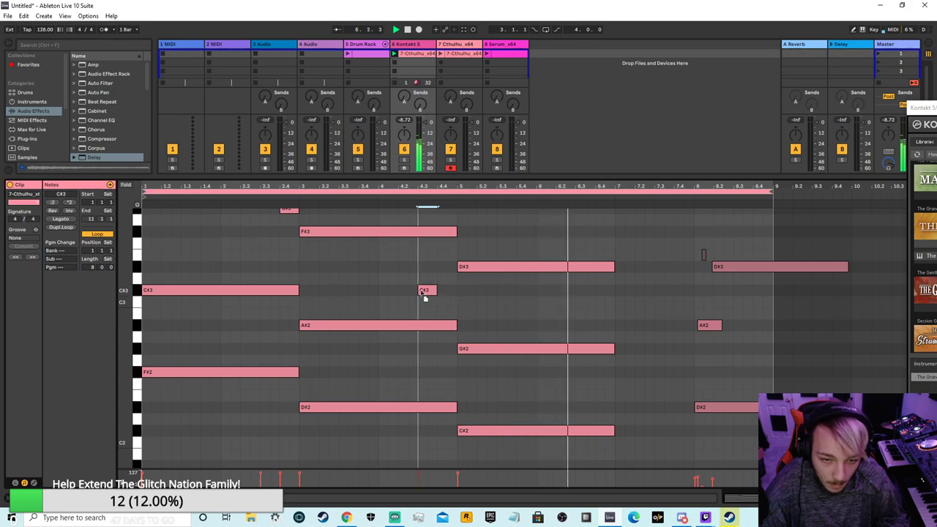
double_click(445, 371)
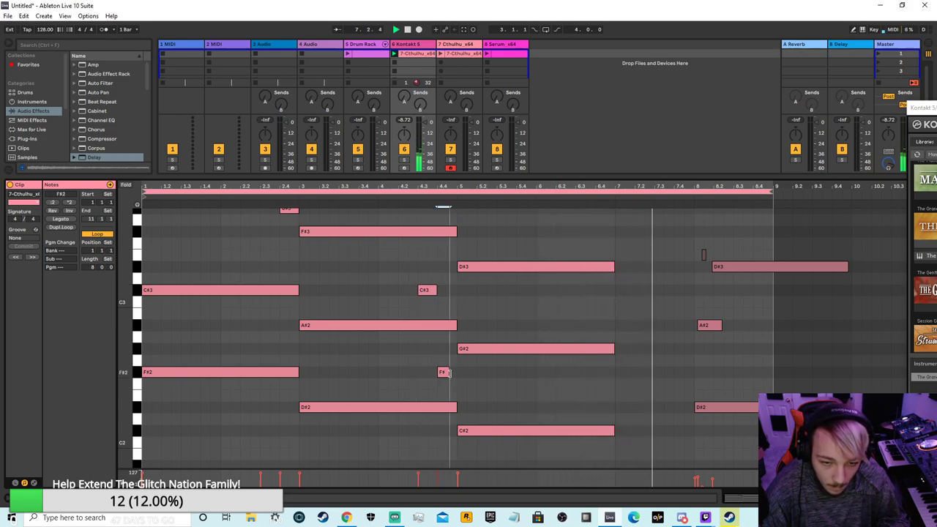
scroll(226, 258, "up", 2)
scroll(226, 258, "up", 6)
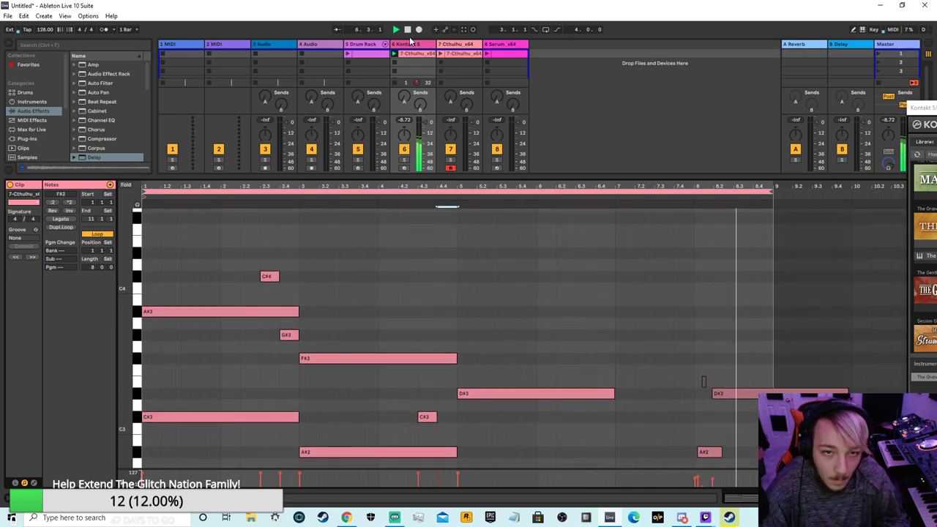
scroll(454, 247, "down", 3)
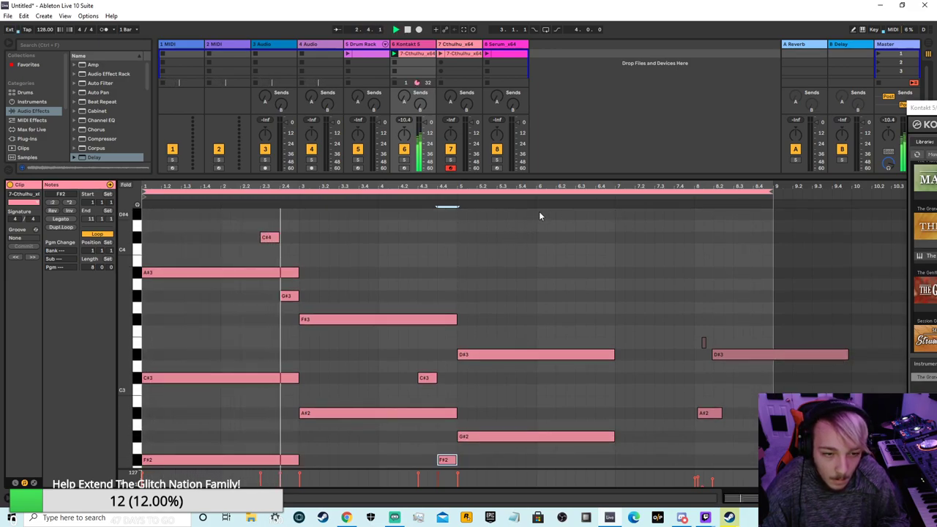
scroll(480, 246, "down", 5)
scroll(505, 233, "down", 1)
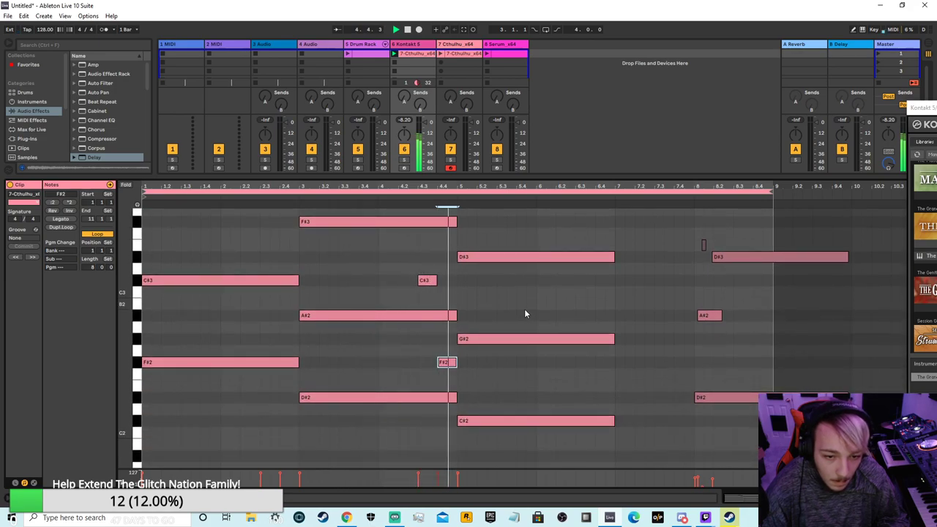
- Add one-beat C#3 and D#2 notes at 6.3 over the third chord
left_click(427, 282)
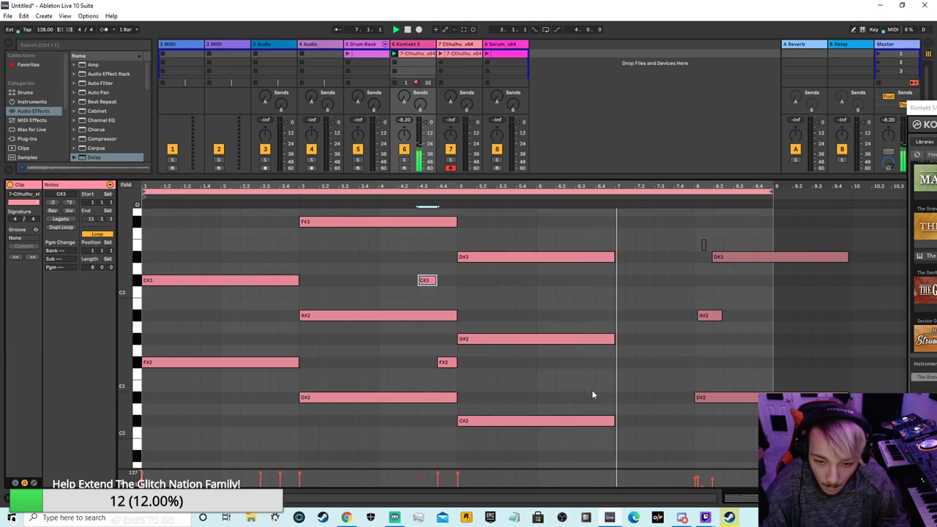
double_click(579, 281)
left_click_drag(584, 280, 594, 280)
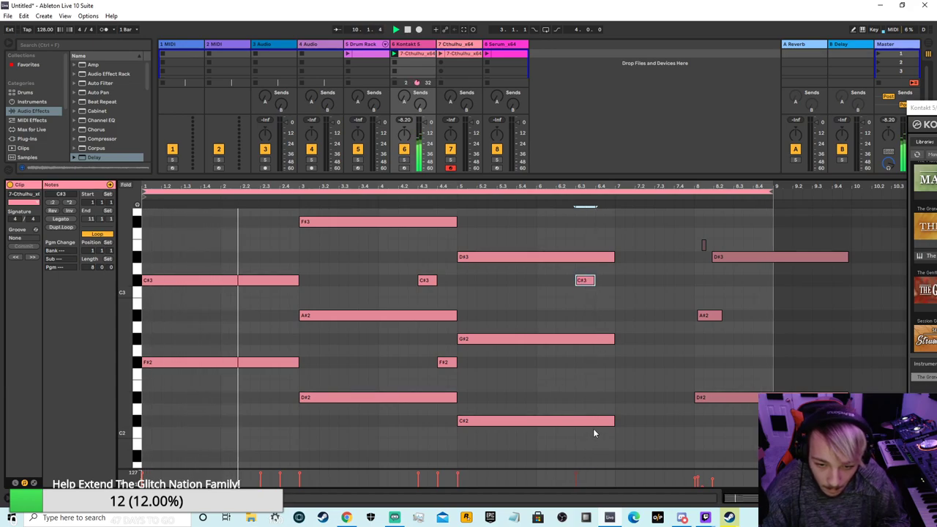
scroll(596, 428, "down", 2)
double_click(590, 377)
mouse_move(590, 377)
left_mouse_down()
mouse_move(579, 378)
mouse_move(594, 378)
left_mouse_up()
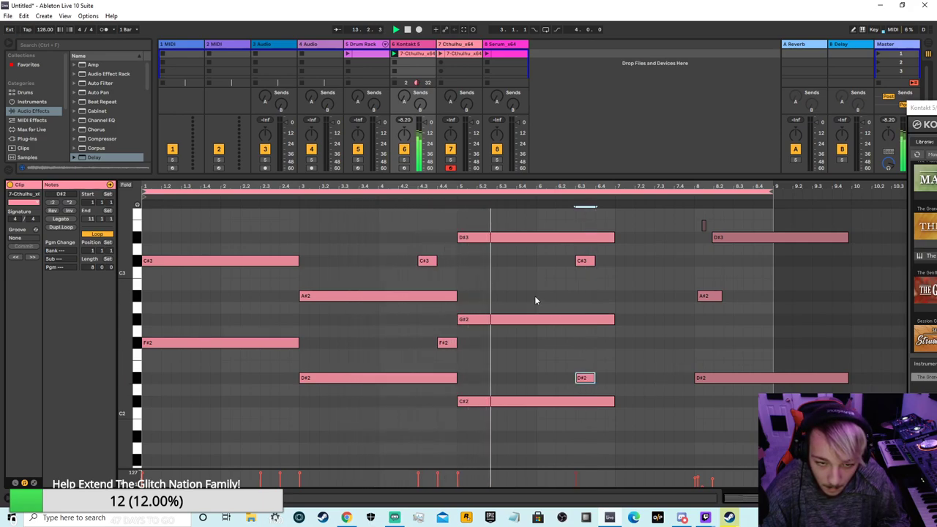
- Raise the C#3 melody note at 4.3 to C#4 and listen to the clip from the start
scroll(409, 321, "up", 5)
scroll(428, 329, "up", 3)
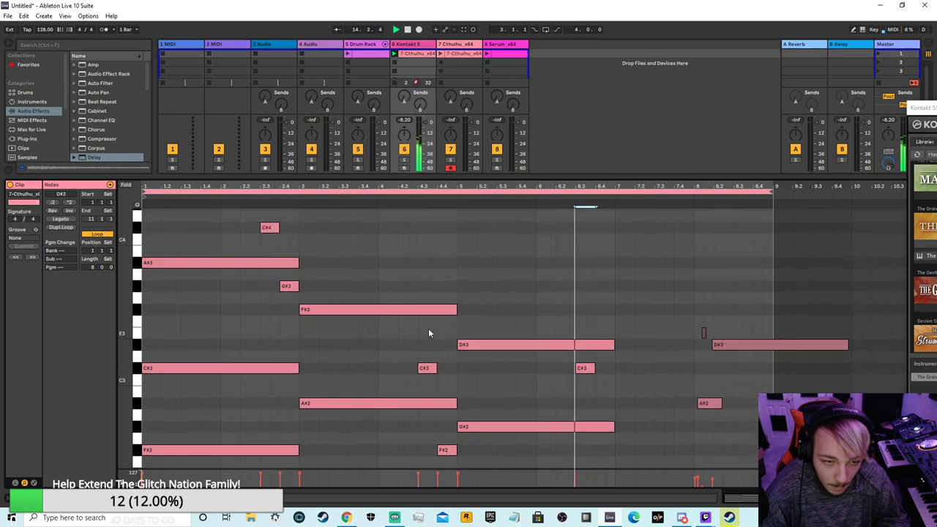
left_click_drag(423, 370, 424, 229)
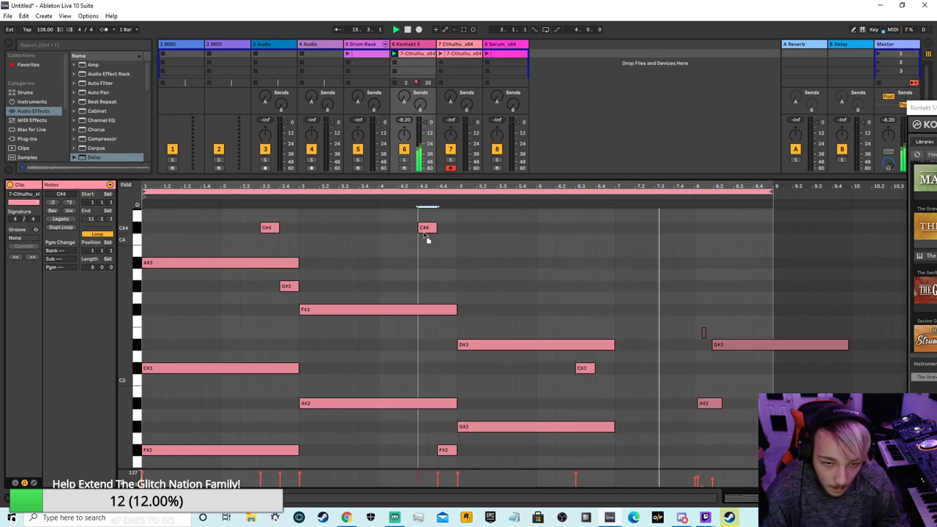
left_click(455, 285)
scroll(468, 291, "down", 2)
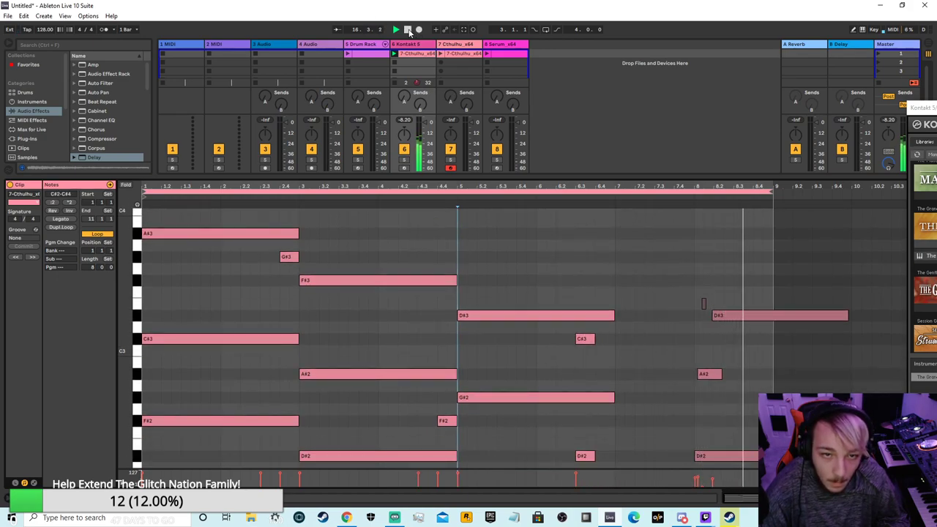
scroll(506, 259, "up", 4)
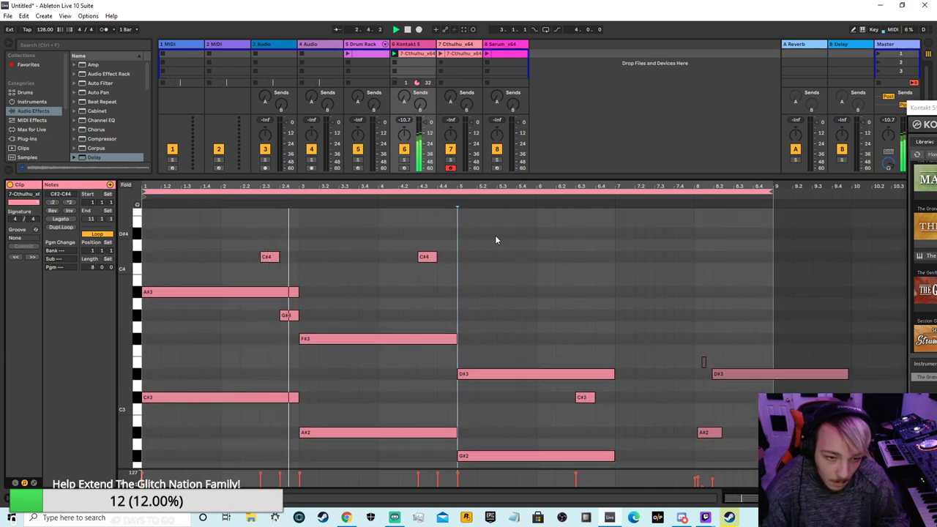
scroll(495, 235, "down", 3)
scroll(496, 231, "down", 5)
scroll(505, 234, "up", 4)
scroll(524, 261, "up", 3)
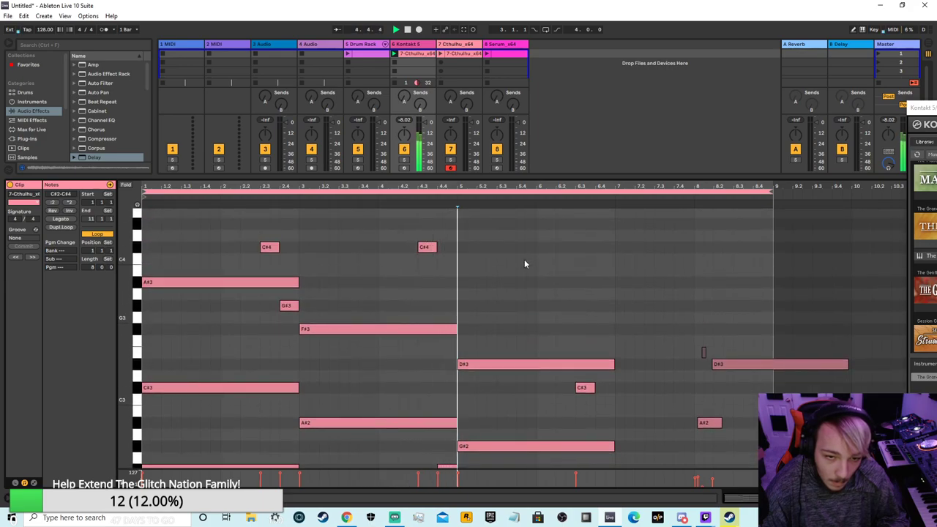
- Change the melody note at 4.3 to A#3 and replay the clip
left_click_drag(432, 248, 444, 286)
left_click(476, 286)
left_click(396, 29)
- Move the short D#2 note at 6.3 to 6.4 and raise it to F#2
scroll(647, 245, "down", 1)
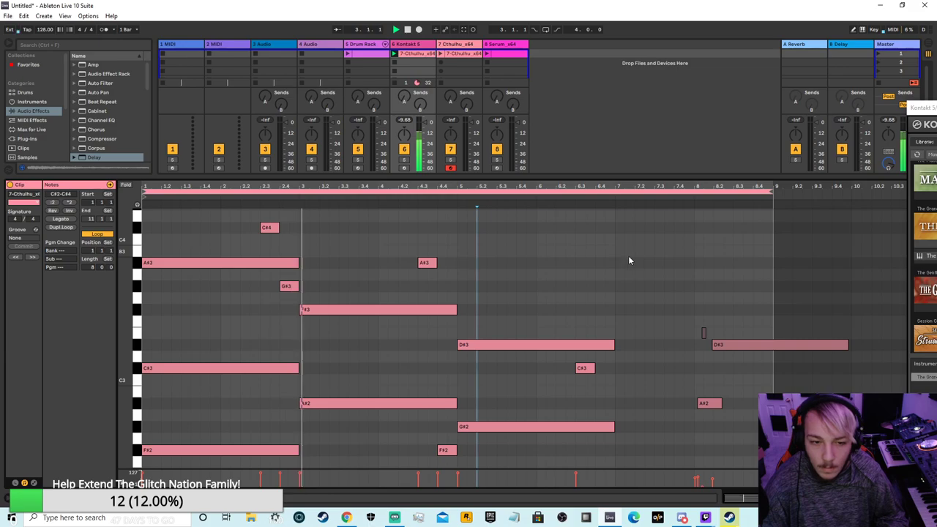
scroll(547, 241, "down", 2)
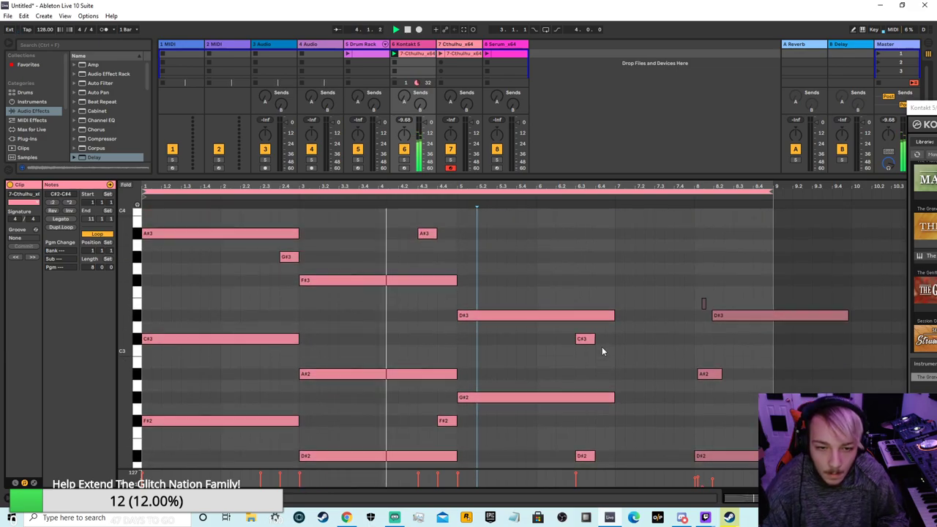
scroll(602, 351, "up", 1)
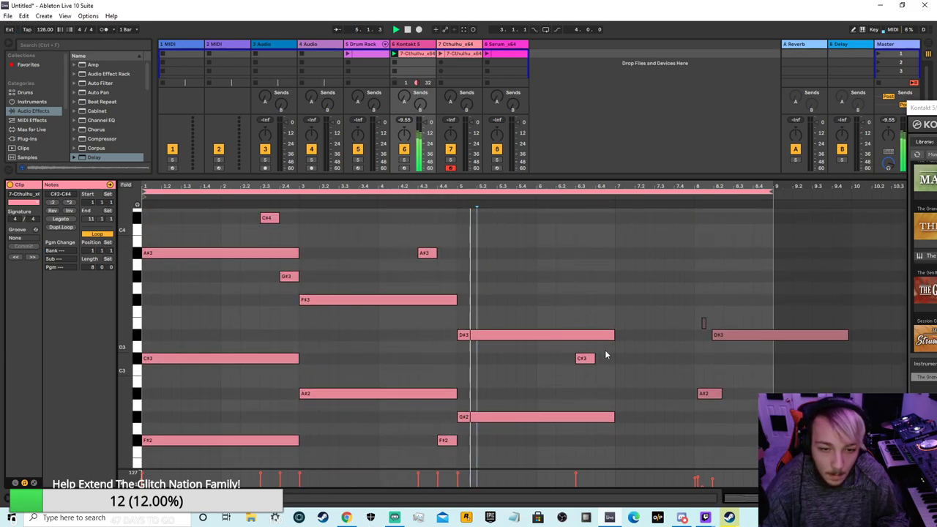
scroll(450, 432, "down", 3)
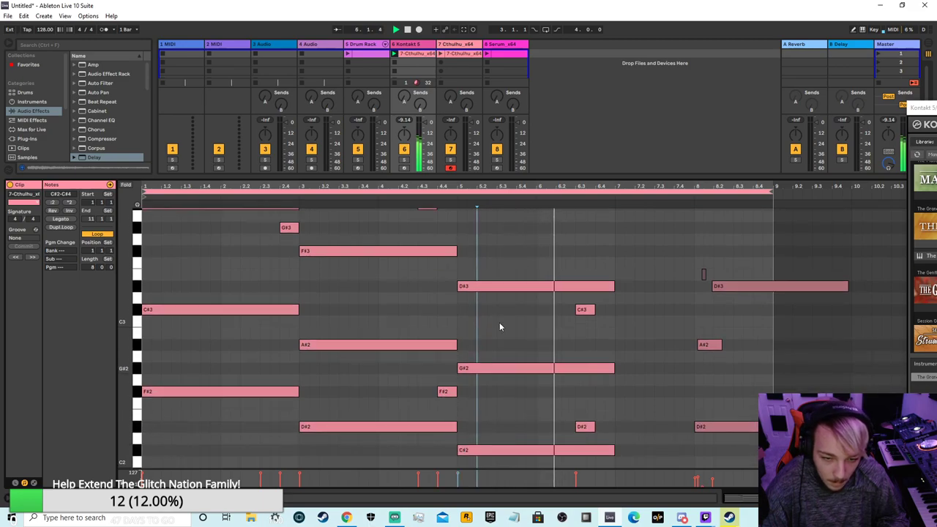
left_click_drag(585, 427, 606, 430)
left_click(561, 199)
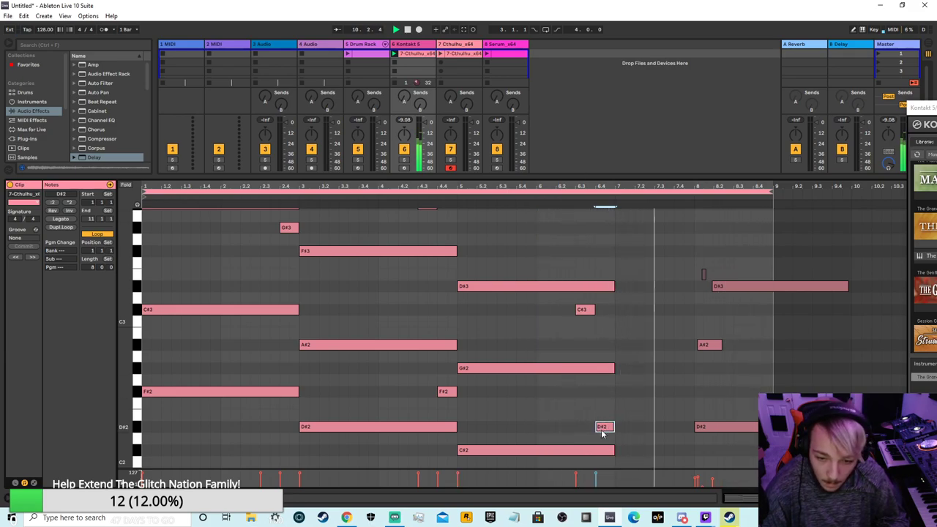
scroll(601, 412, "down", 1)
left_click_drag(604, 389, 605, 349)
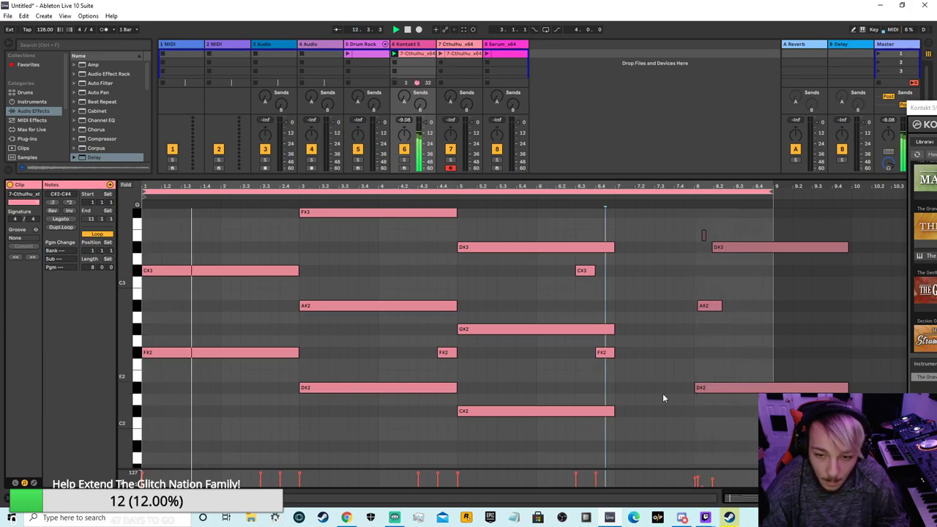
- Move the last chord's A#2 note to bar 7 and redraw its D#3 note from bar 7 to bar 9
left_click_drag(707, 304, 619, 305)
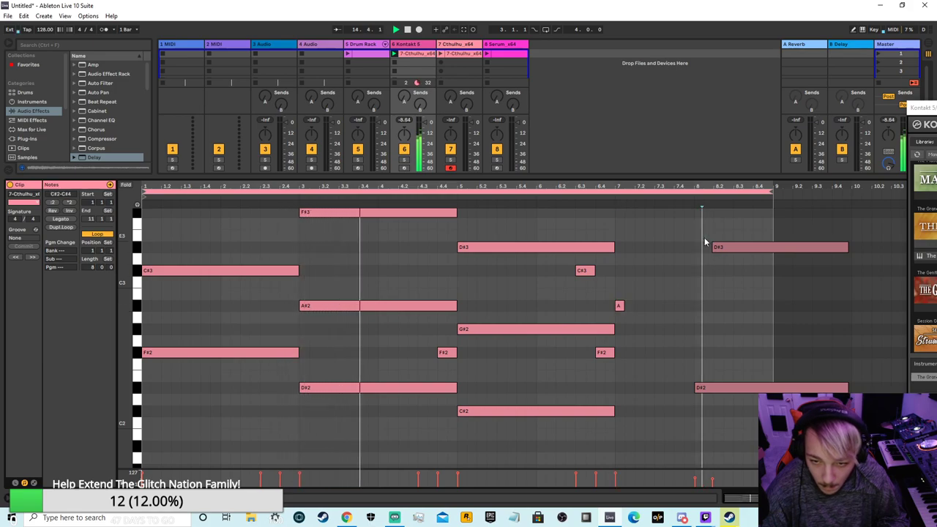
double_click(715, 247)
double_click(619, 247)
left_click_drag(623, 247, 771, 247)
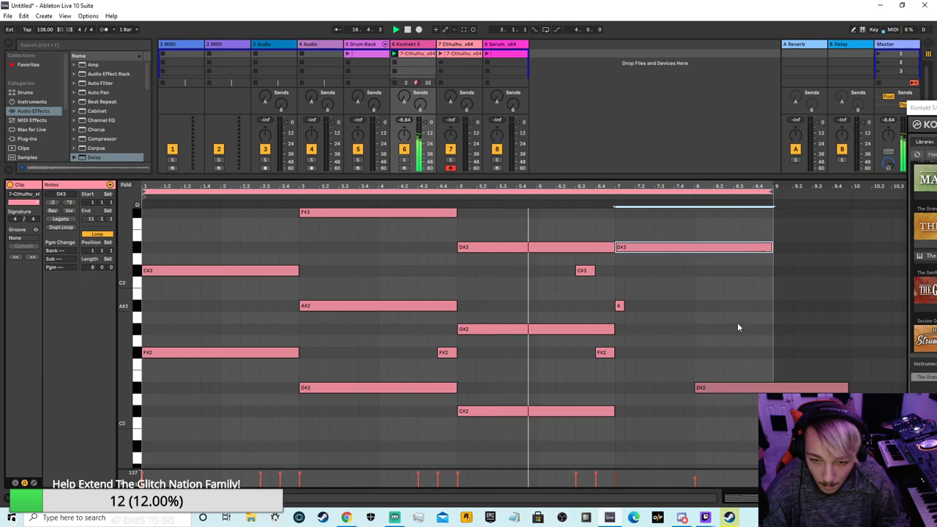
- Extend the last chord's A#2 note to bar 9 and redraw its D#2 note from bar 7 to bar 9
left_click_drag(719, 388, 640, 389)
left_click_drag(622, 309, 770, 313)
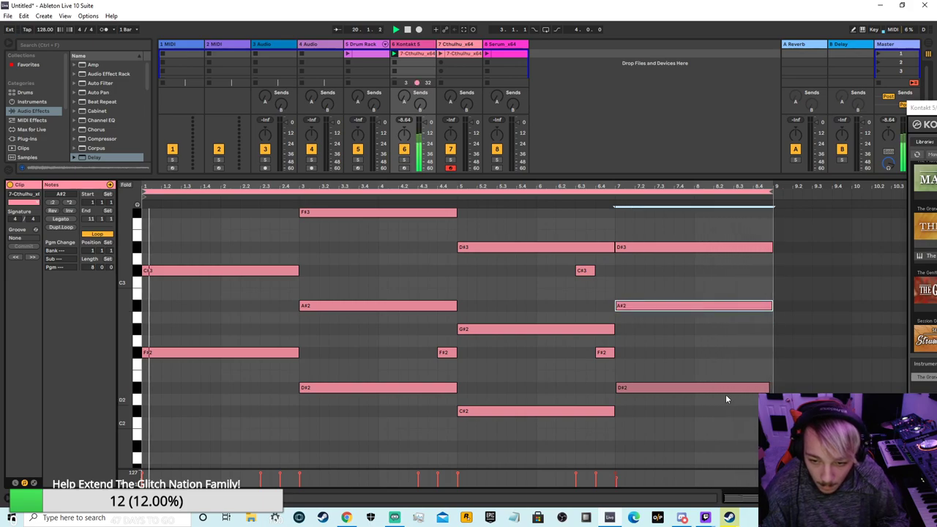
double_click(621, 386)
double_click(621, 386)
left_click_drag(619, 388, 772, 388)
- Raise the short F#2 note at 4.4 to G#2
scroll(777, 318, "up", 2)
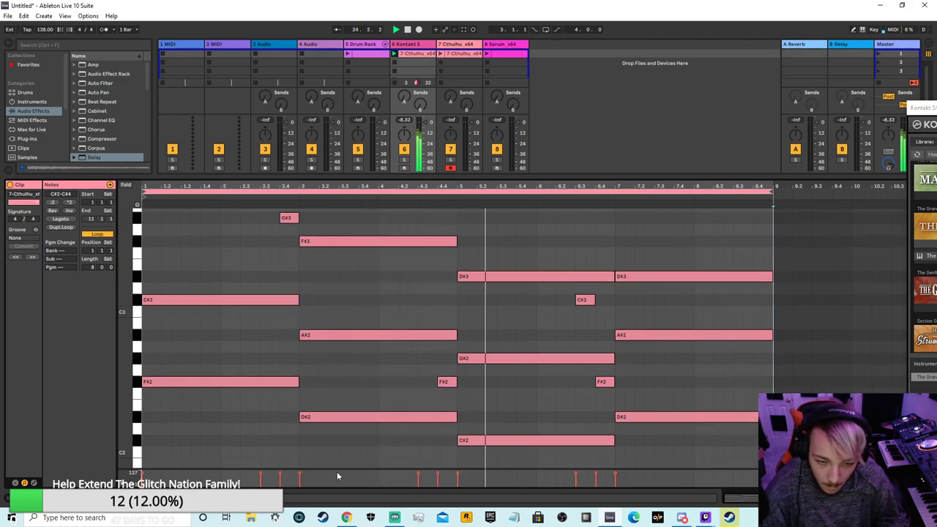
left_click_drag(448, 381, 448, 359)
left_click(490, 386)
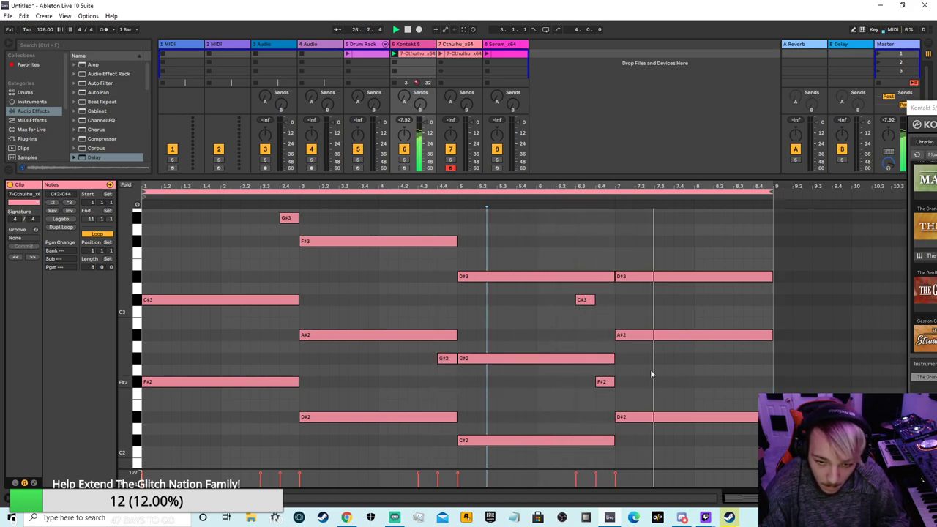
- Add half-beat melody notes above the last chord: F#3 at 8.3 and F3 at 8.4
double_click(736, 240)
double_click(757, 253)
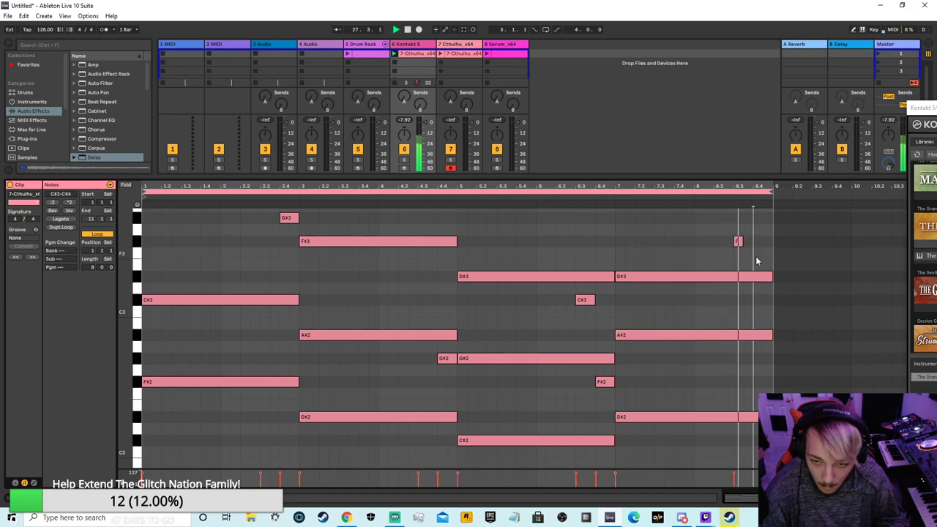
scroll(666, 326, "up", 3)
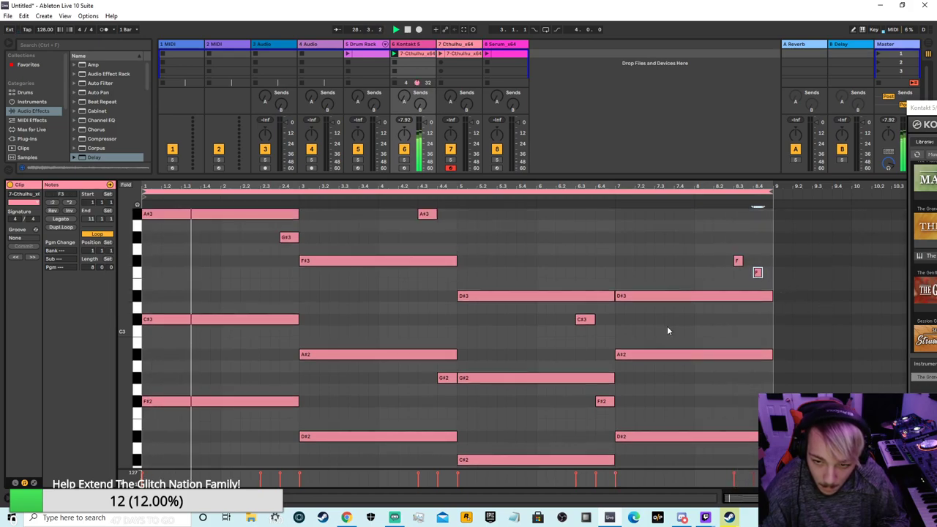
scroll(673, 278, "up", 1)
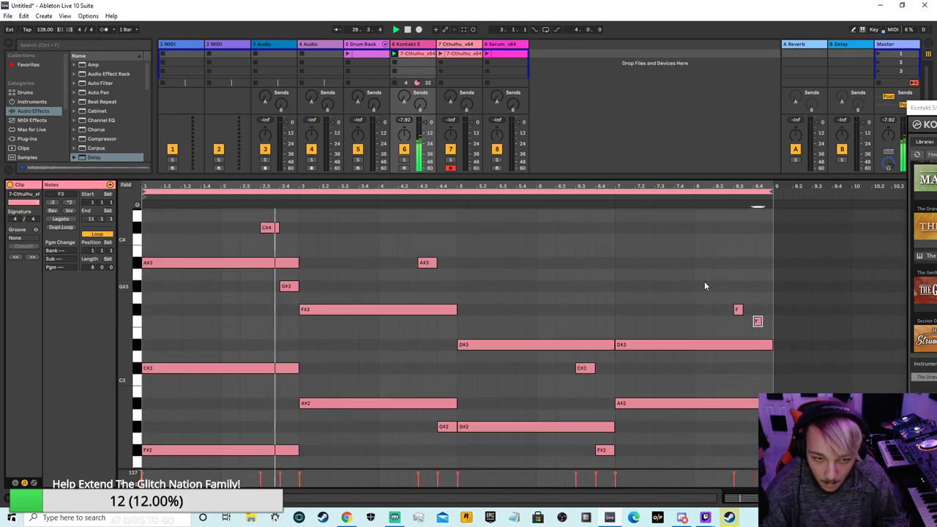
left_click(791, 328)
scroll(607, 212, "down", 3)
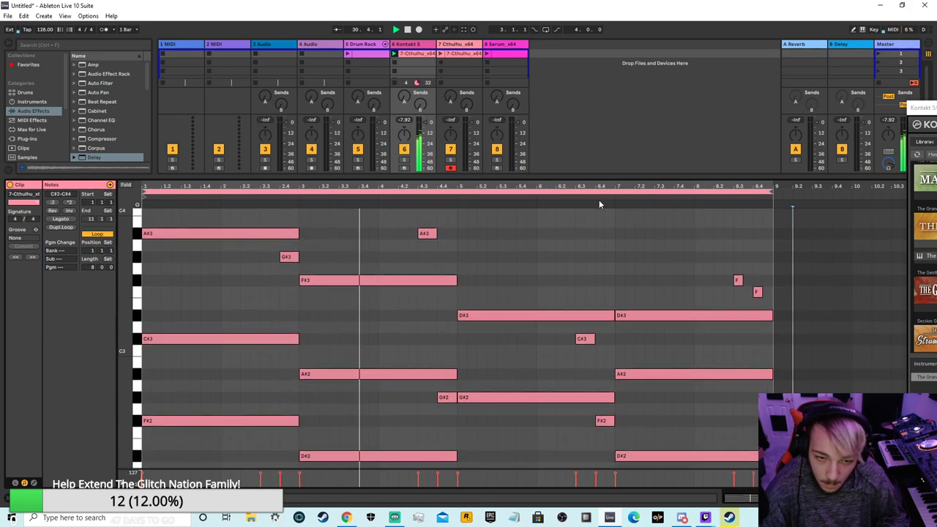
- Raise the short G#2 note at 4.4 to A2 and the short F#2 note at 6.4 to G2
scroll(418, 268, "up", 3)
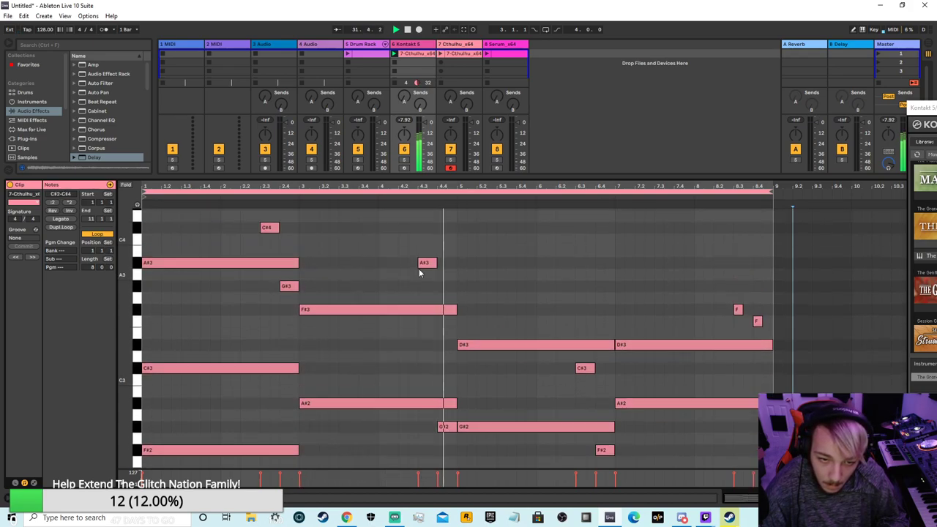
double_click(444, 435)
left_click(512, 389)
scroll(620, 313, "down", 3)
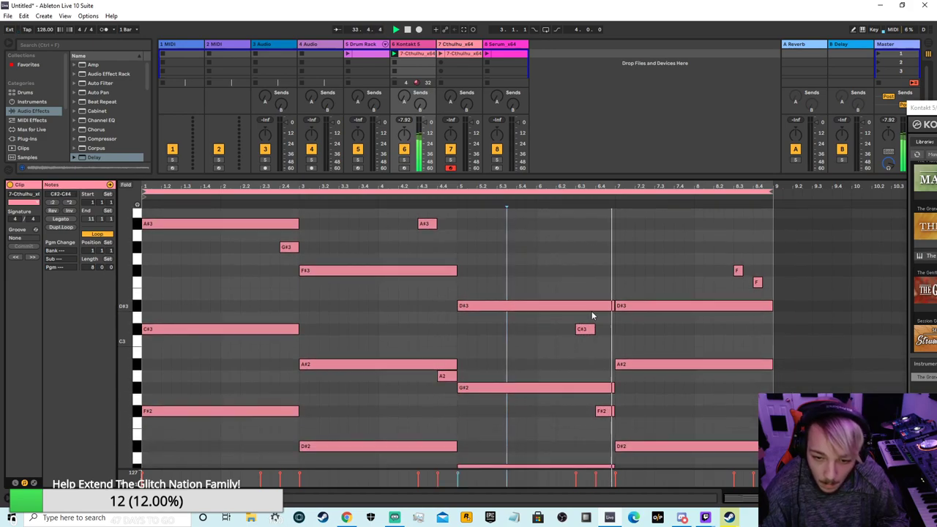
double_click(605, 399)
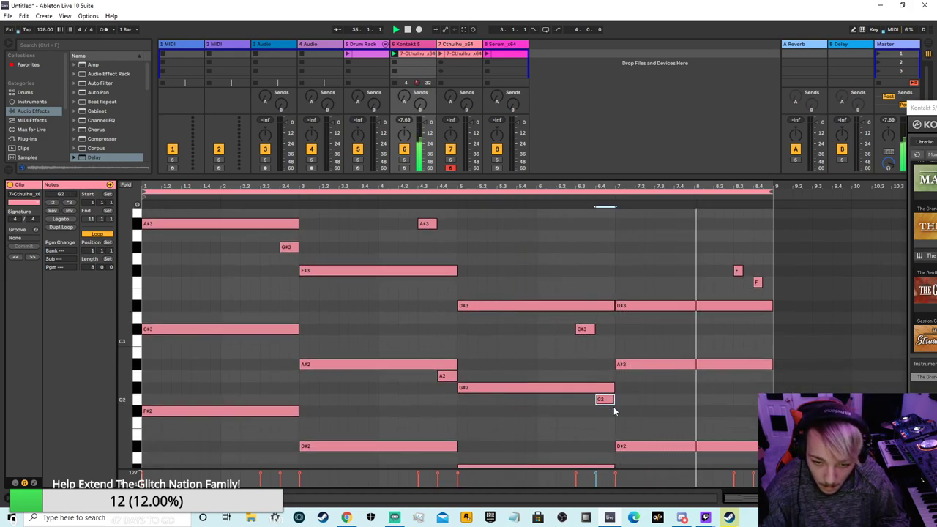
left_click(643, 392)
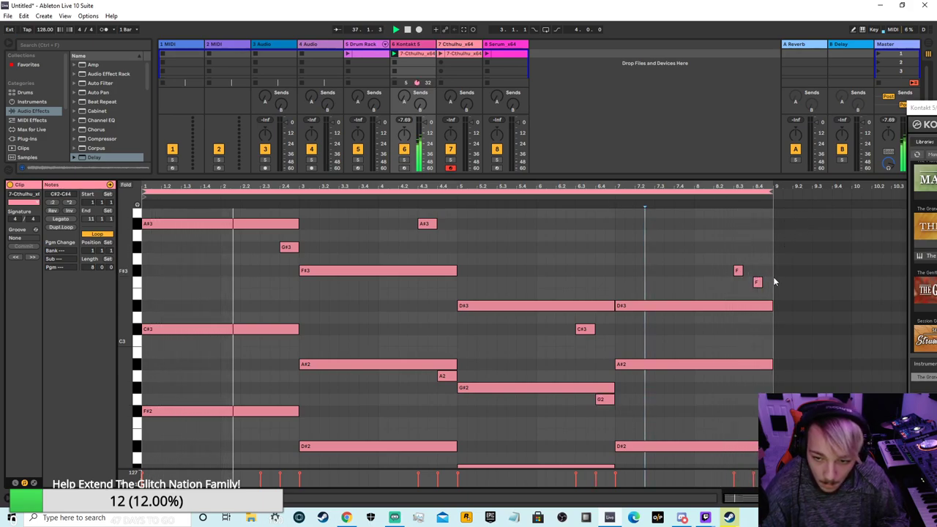
- Lower the short note at 4.4 to G2 and replay the phrase leading into it
scroll(474, 300, "up", 2)
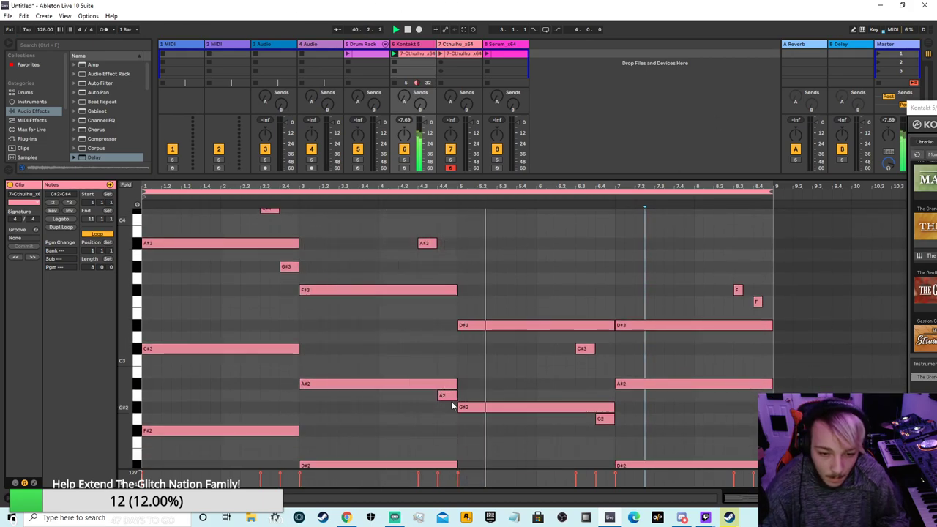
left_click_drag(445, 395, 445, 418)
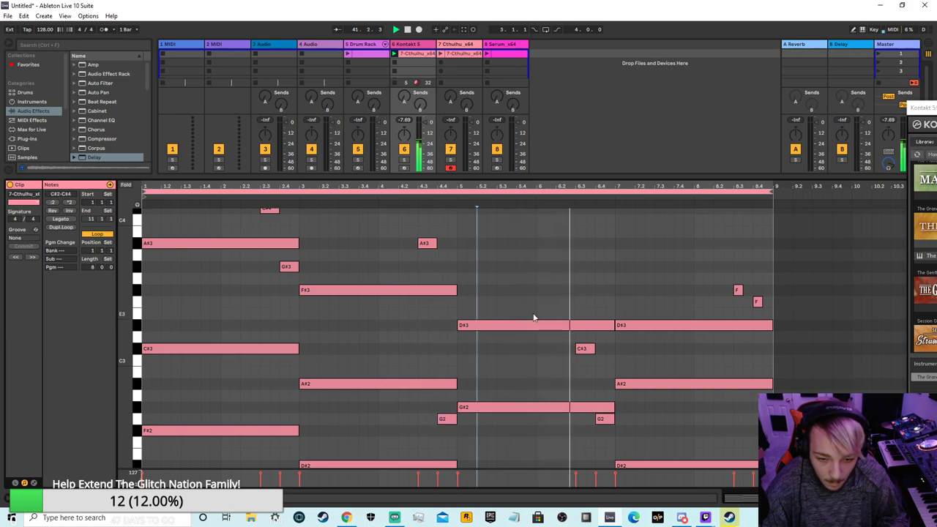
left_click(411, 205)
left_click_drag(386, 206, 375, 211)
left_click(370, 205)
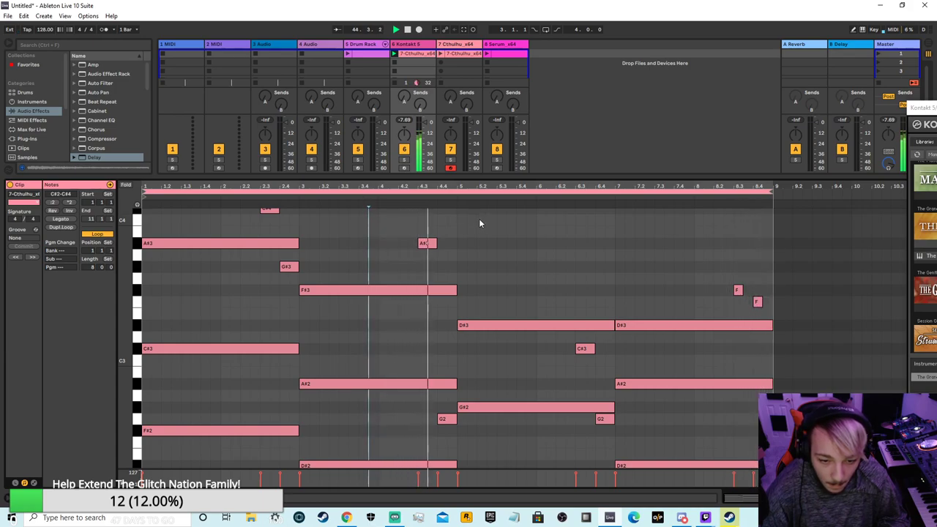
- Lower the short notes at 4.4 and 6.4 to F2, replaying the passages around them
left_click_drag(445, 419, 446, 443)
left_click(309, 207)
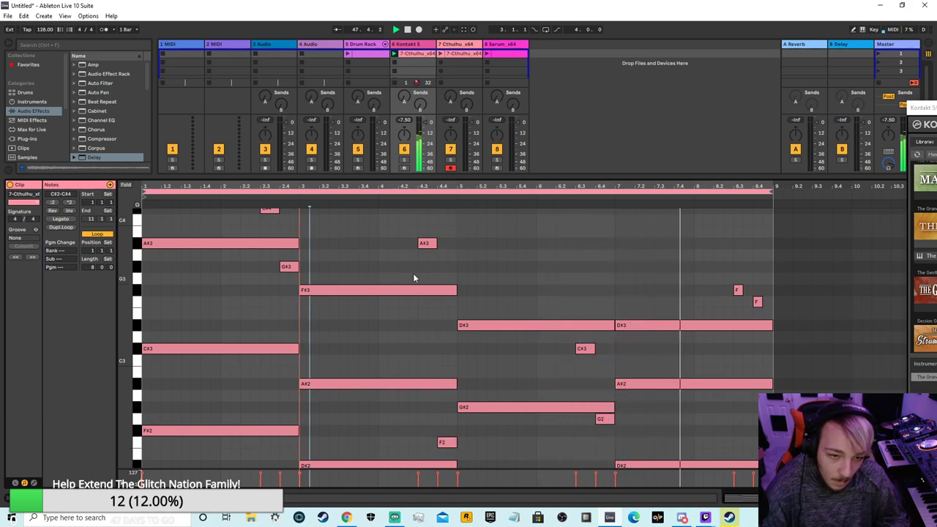
scroll(501, 298, "down", 4)
scroll(588, 335, "up", 3)
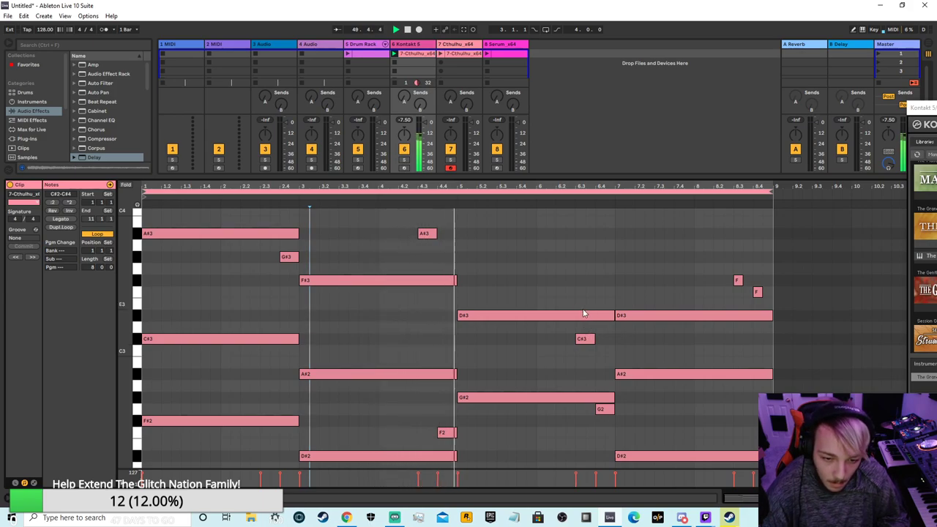
scroll(611, 346, "down", 3)
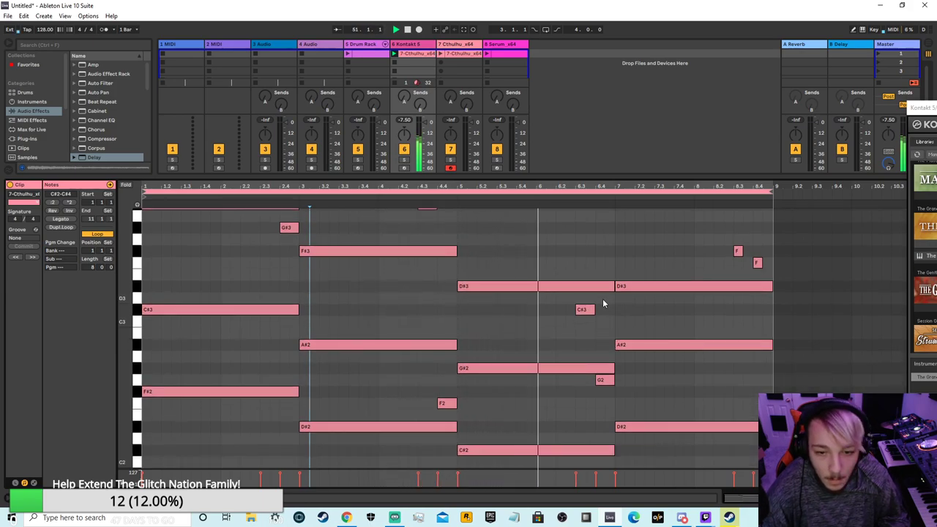
scroll(602, 300, "down", 1)
left_click_drag(602, 370, 603, 394)
left_click(453, 209)
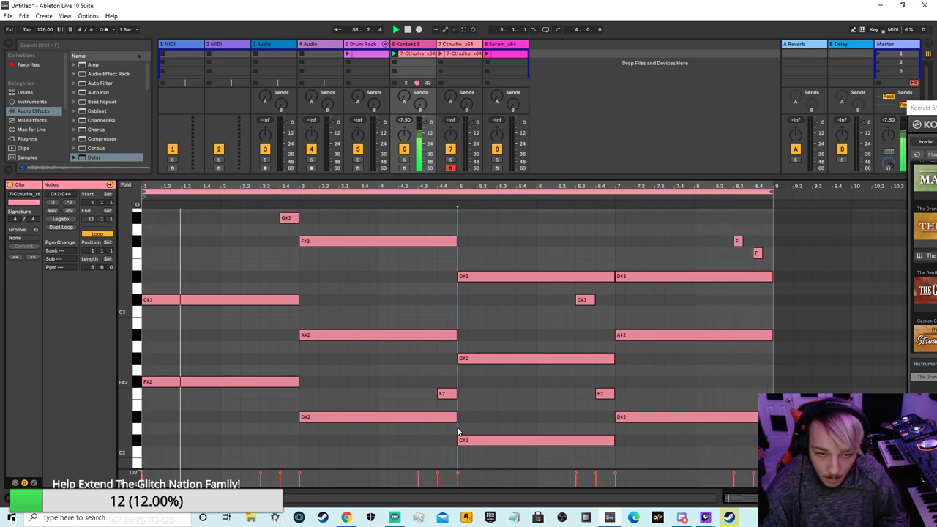
scroll(449, 403, "up", 3)
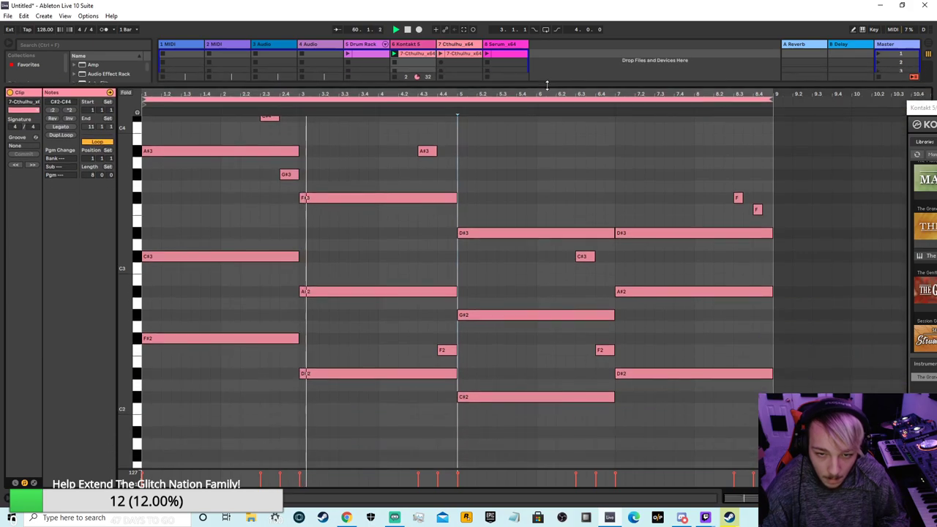
left_click_drag(548, 174, 546, 86)
scroll(538, 242, "up", 3)
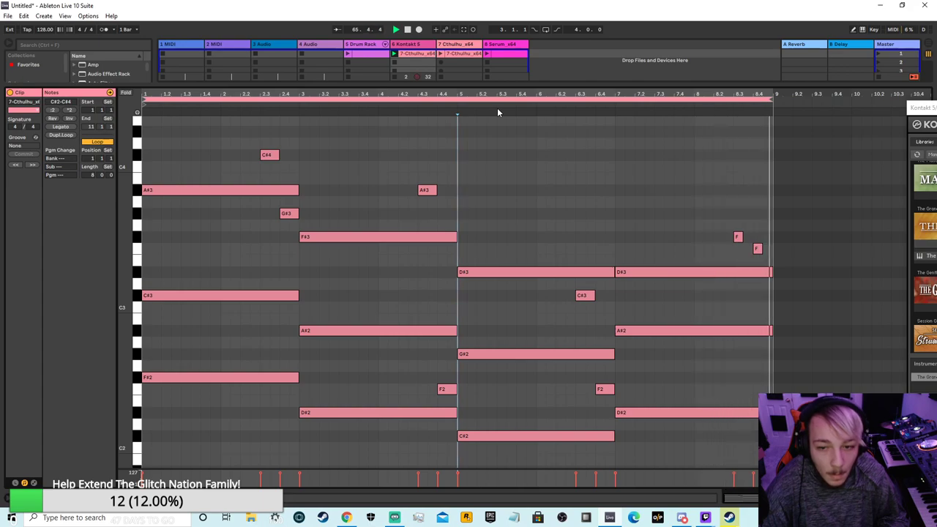
scroll(536, 234, "up", 2)
scroll(536, 233, "down", 2)
scroll(518, 217, "up", 3)
- Copy the Kontakt track's chord clip into the second clip slot of the Cthulhu track
left_click_drag(638, 87, 643, 392)
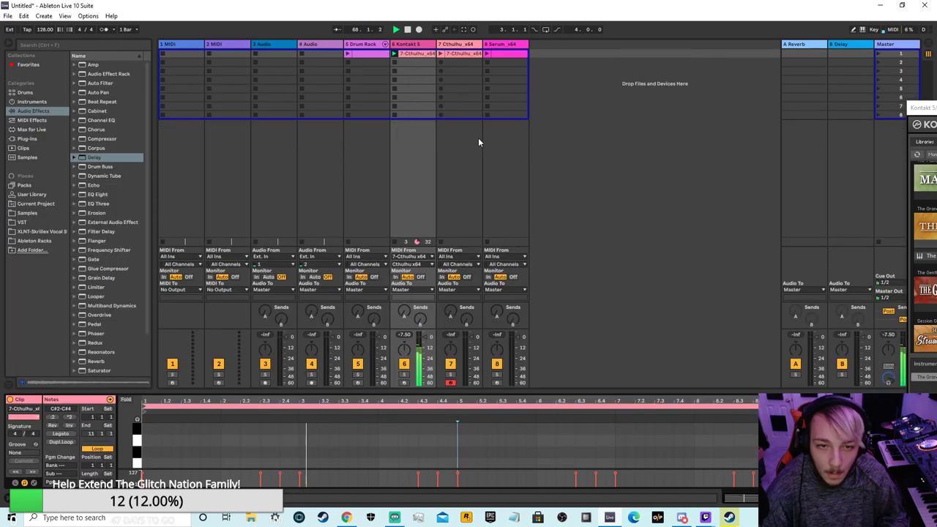
mouse_move(422, 56)
left_mouse_down()
mouse_move(454, 79)
mouse_move(415, 55)
left_mouse_up()
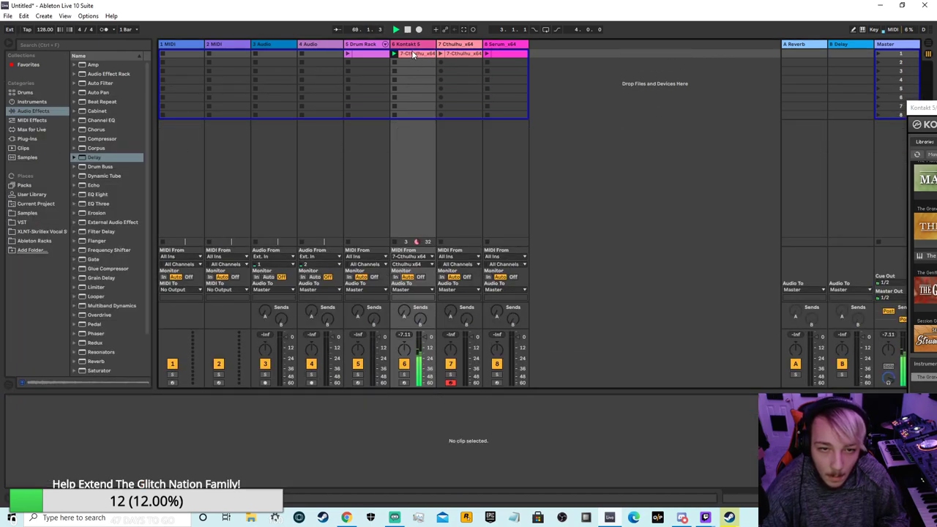
right_click(411, 52)
left_click(434, 63)
right_click(449, 64)
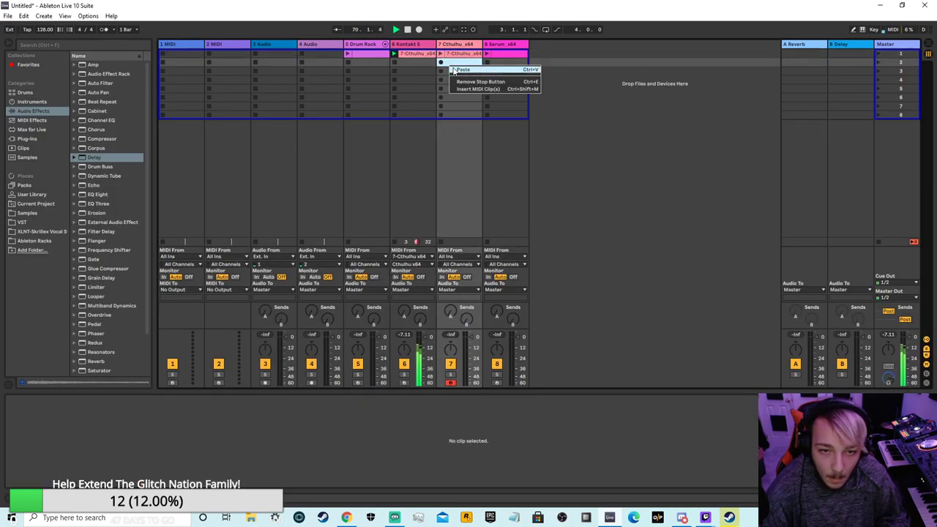
left_click(461, 70)
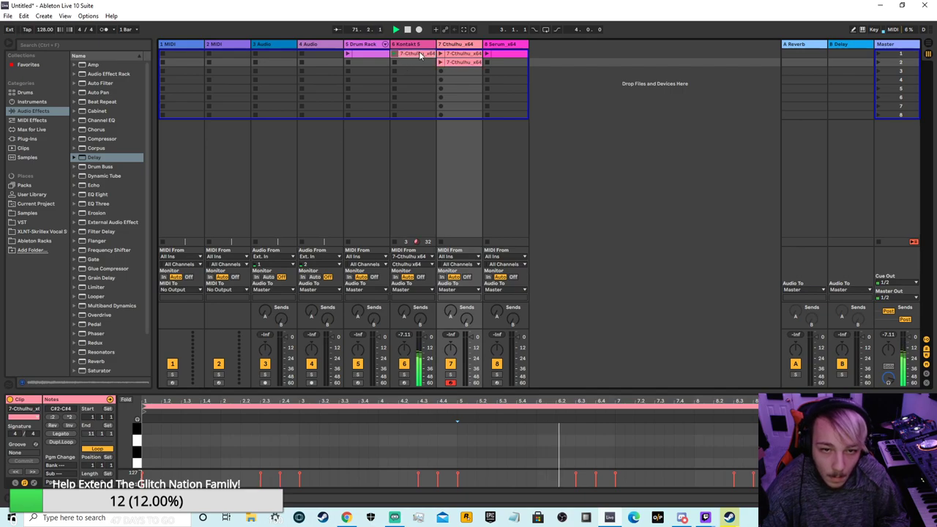
- Launch the first Serum clip and listen to it together with the Kontakt piano clip
left_click(419, 55)
double_click(499, 55)
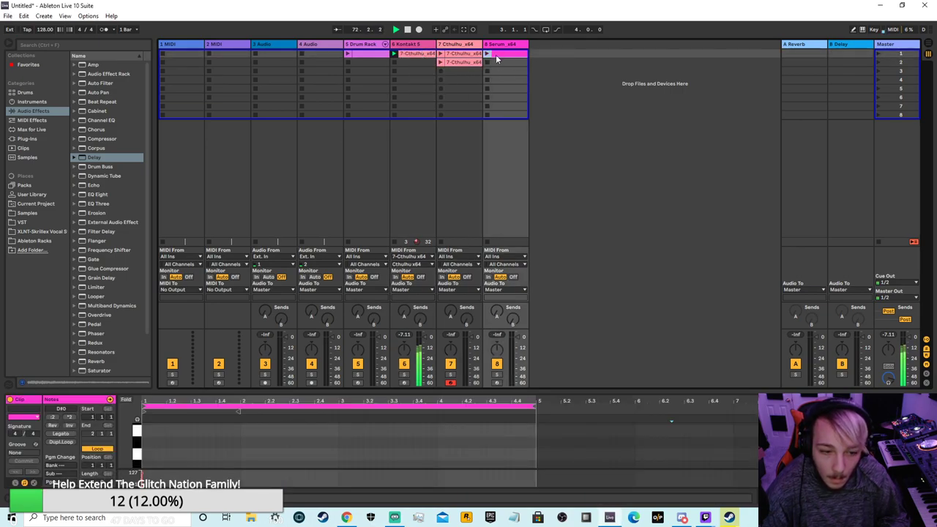
left_click(487, 55)
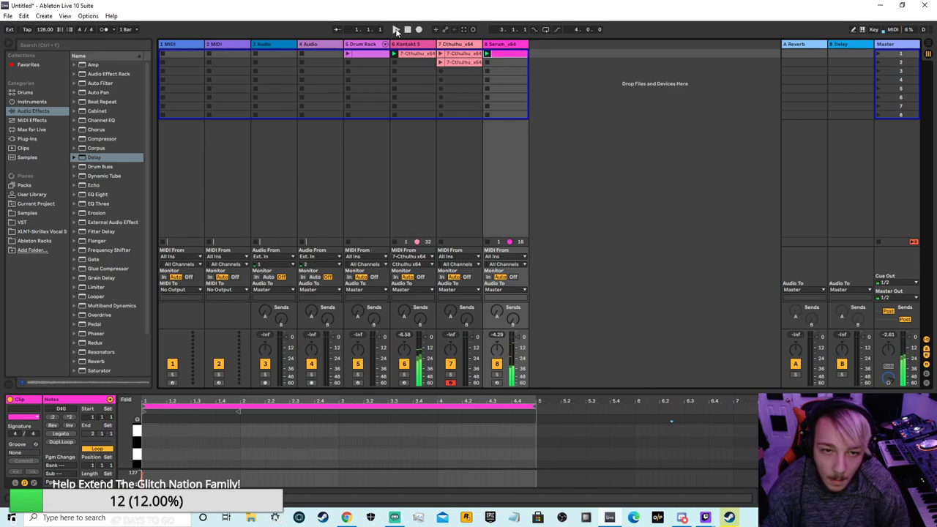
left_click(481, 62)
left_click(423, 55)
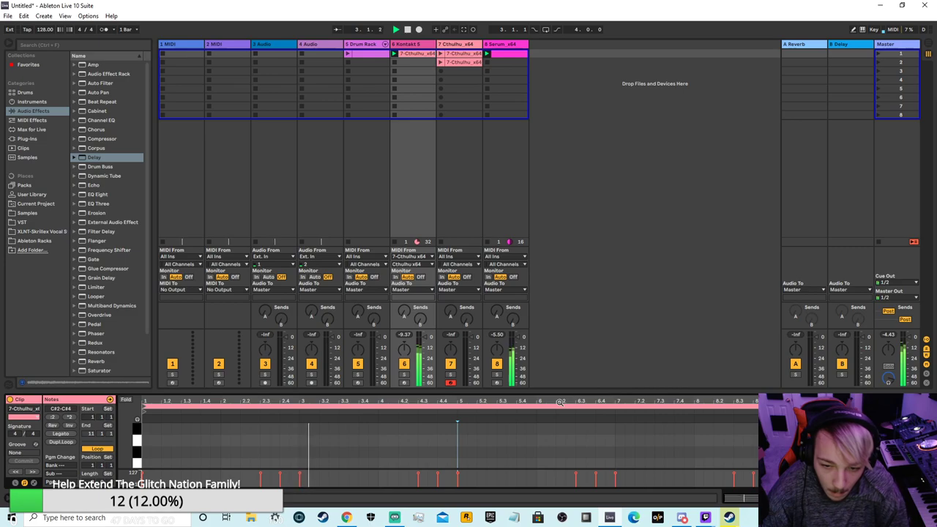
mouse_move(577, 390)
left_mouse_down()
mouse_move(577, 233)
mouse_move(575, 378)
left_mouse_up()
left_click(508, 65)
double_click(505, 65)
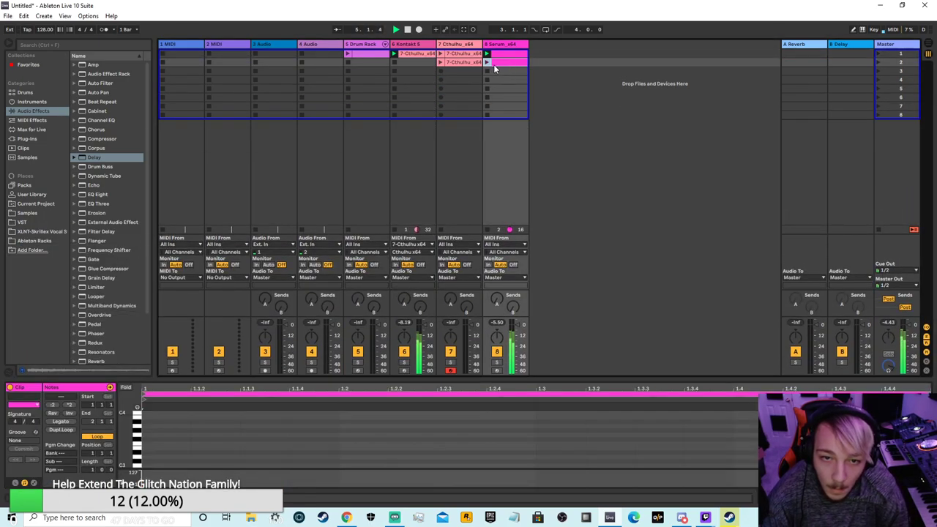
left_click(487, 62)
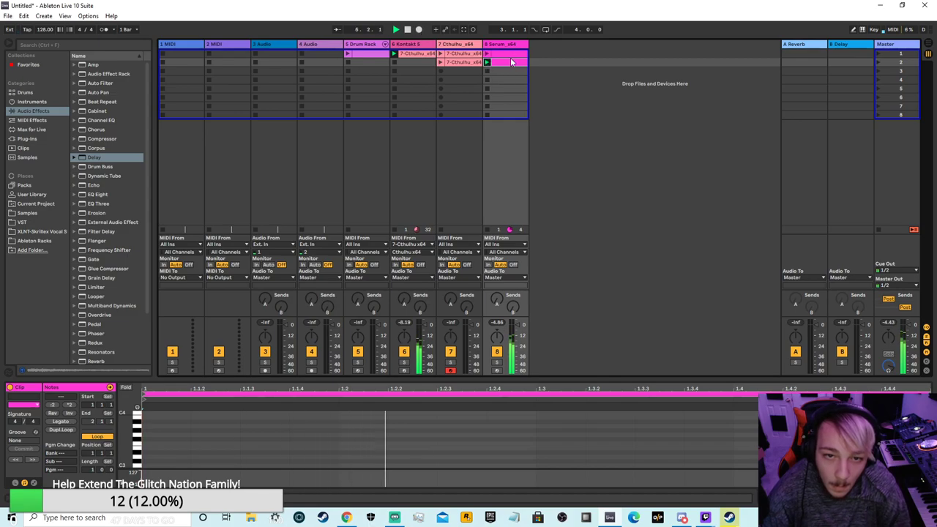
left_click(501, 54)
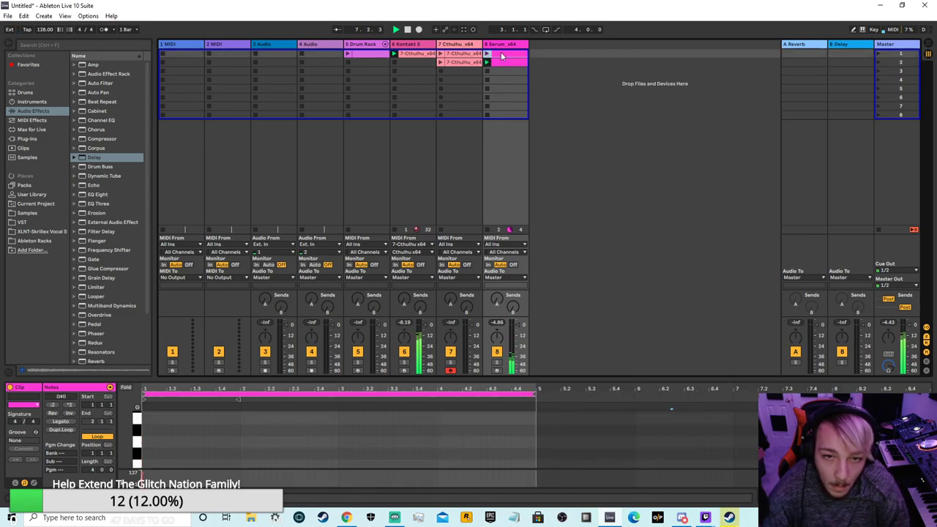
right_click(501, 55)
left_click(533, 68)
left_click(510, 64)
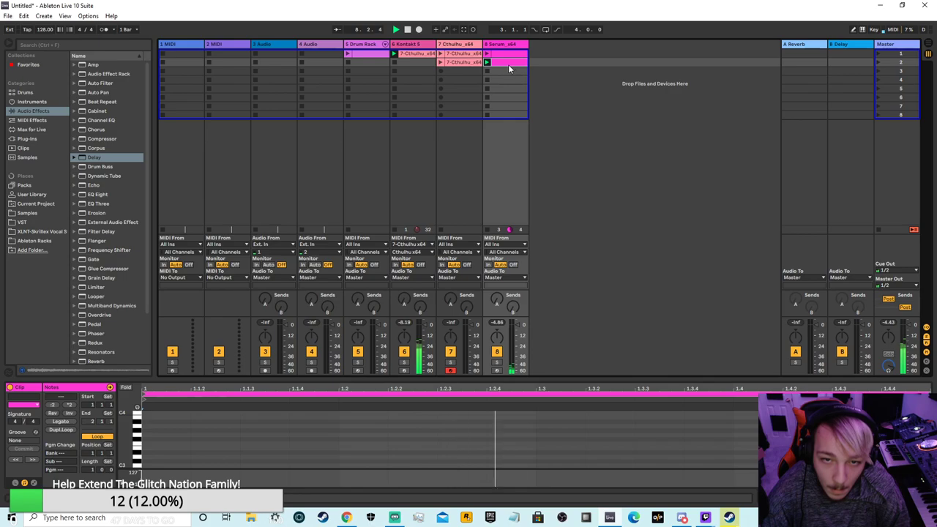
left_click(504, 55)
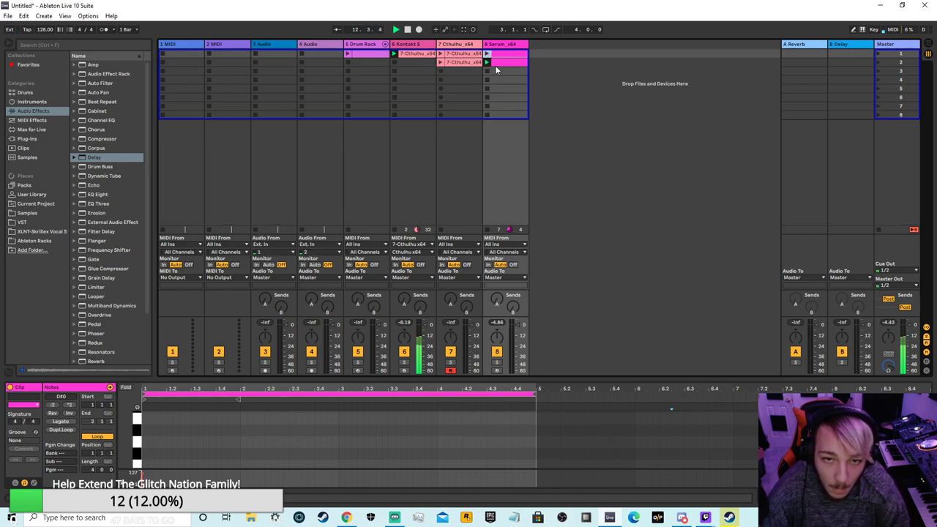
right_click(501, 63)
left_click(519, 95)
- Duplicate the Serum track's first clip into its second slot and set the duplicate's loop length to 8 bars
right_click(504, 57)
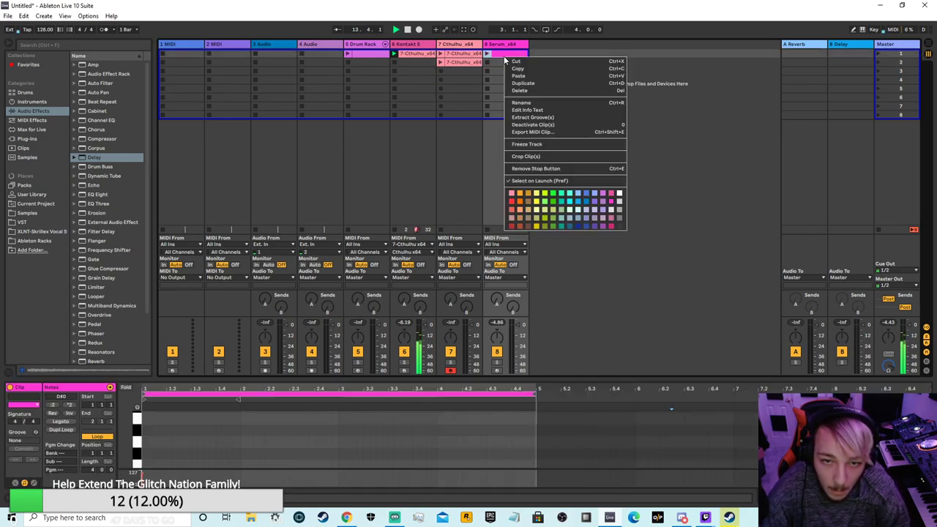
left_click(523, 83)
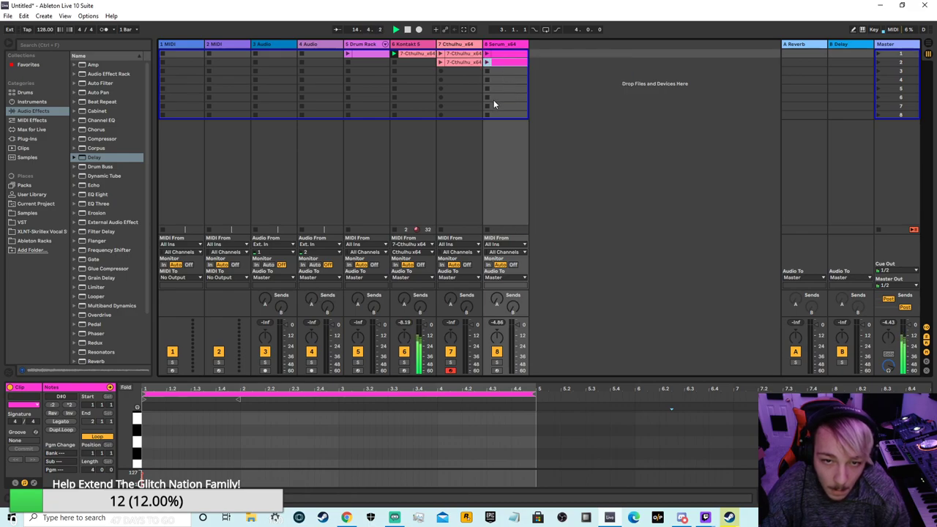
left_click_drag(347, 379, 344, 242)
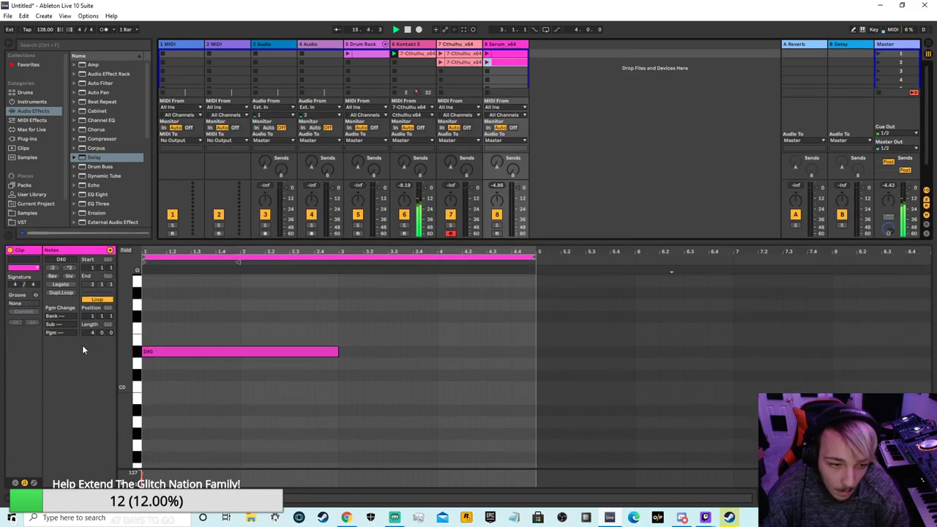
type("87")
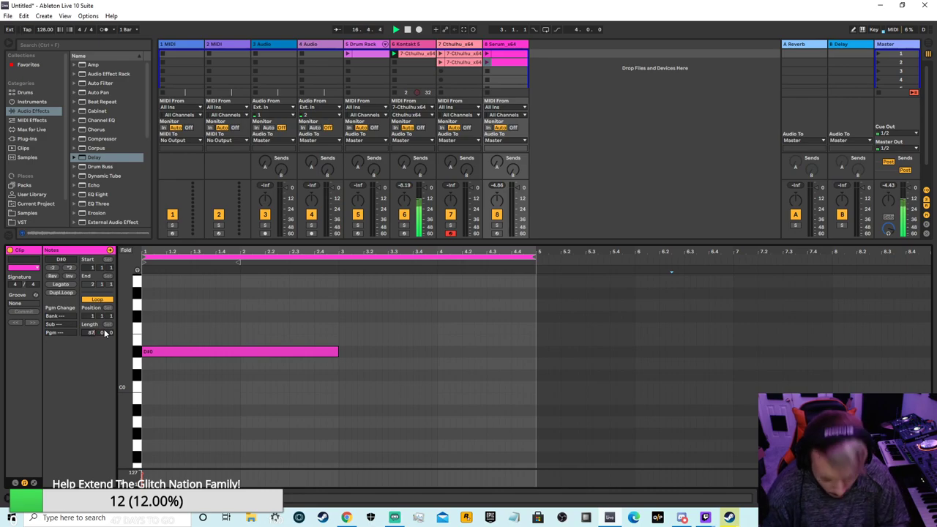
key("Return")
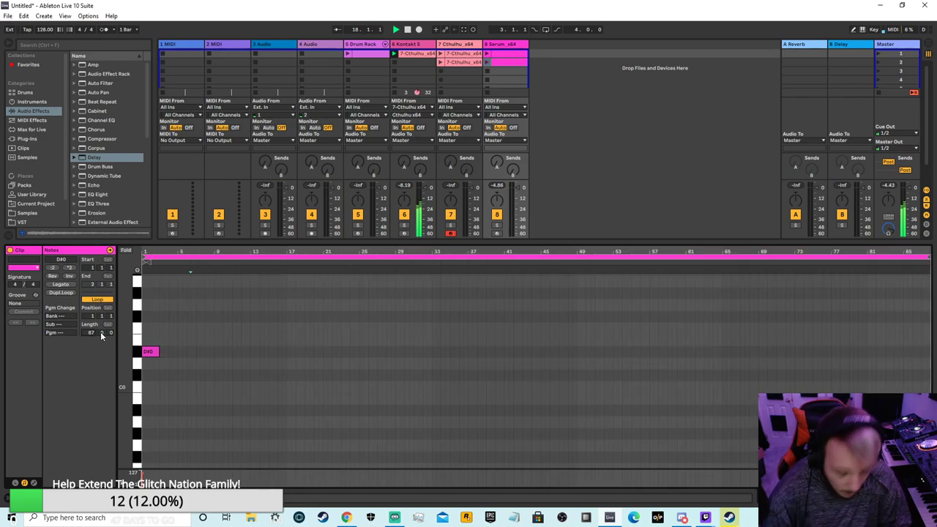
type("8")
key("Return")
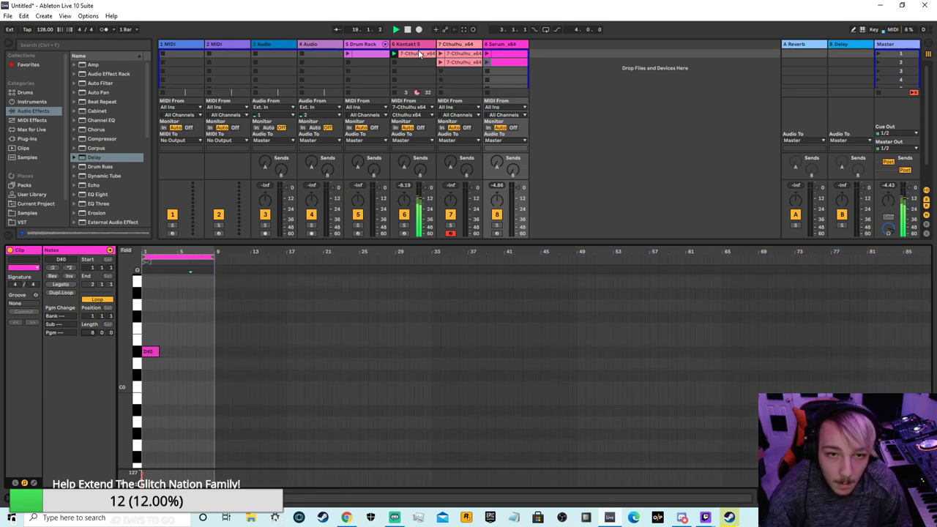
- Audition the duplicated Serum clip and the original Serum clip alongside the Kontakt piano
left_click(487, 62)
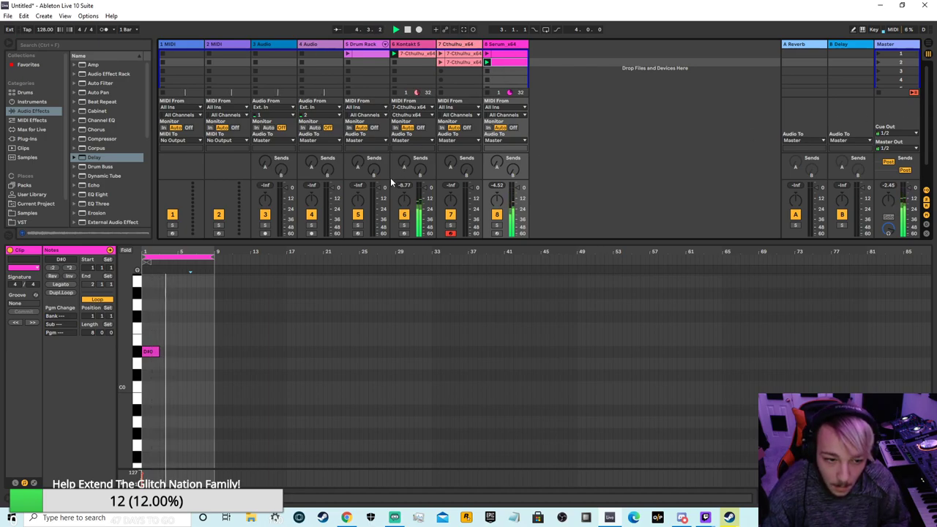
left_click_drag(407, 242, 249, 155)
left_click_drag(326, 163, 929, 307)
left_click_drag(415, 163, 929, 161)
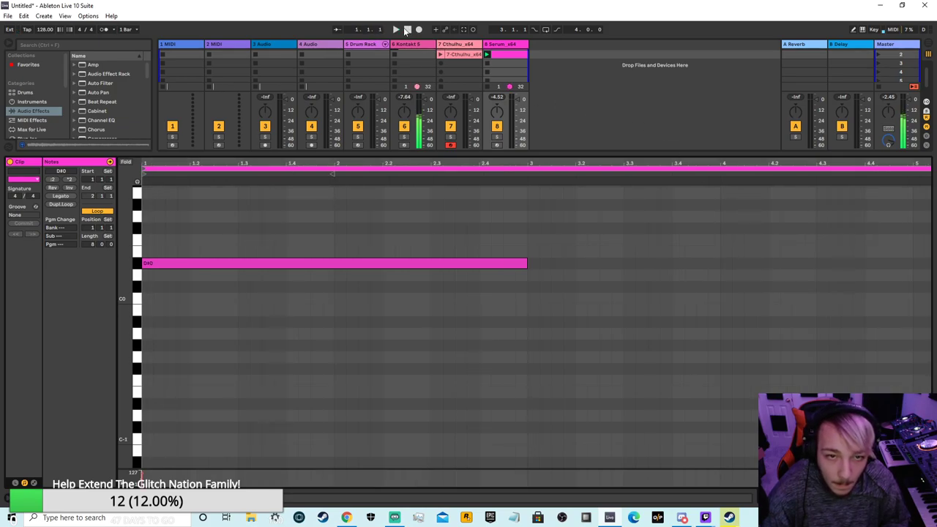
key("space")
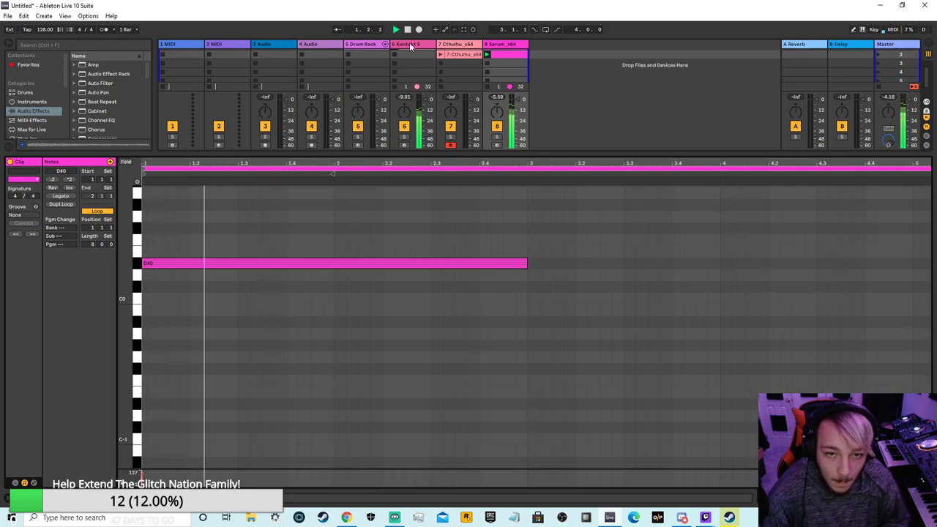
left_click_drag(613, 152, 542, 238)
left_click(487, 55)
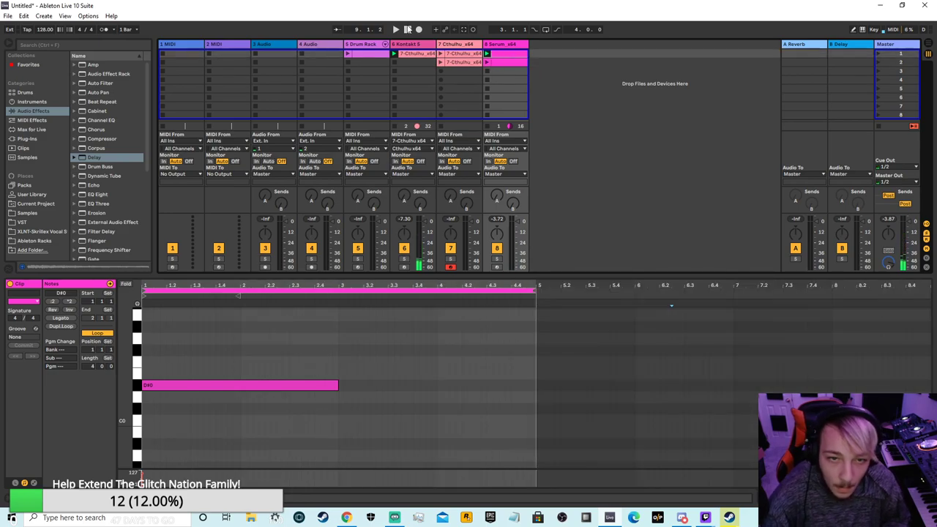
- Set the second Serum clip's loop length to 4 bars and move its D#0 note to start at bar 3
left_click(500, 63)
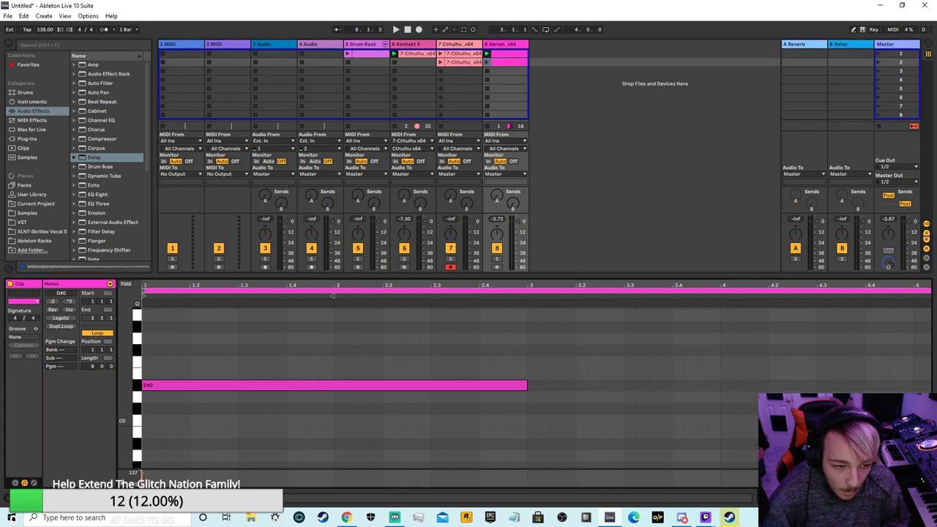
type("4")
key("Return")
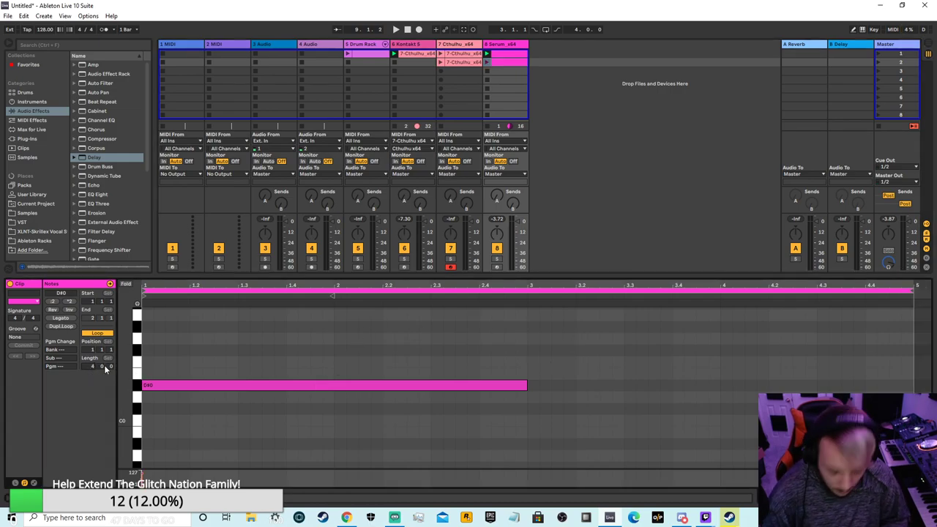
left_click_drag(472, 387, 862, 388)
left_click(804, 421)
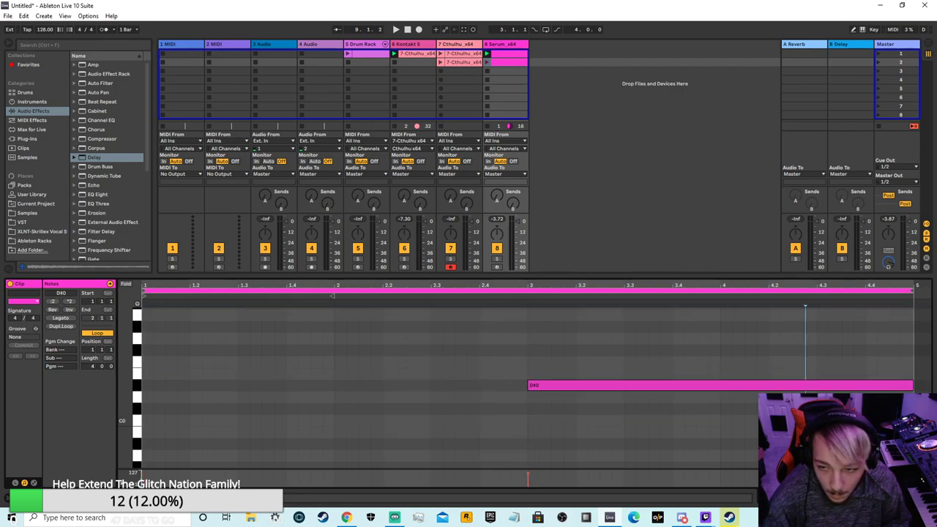
- Audition the second Serum clip with the Kontakt piano, restarting from the beginning and adding the Drum Rack clip
left_click(395, 30)
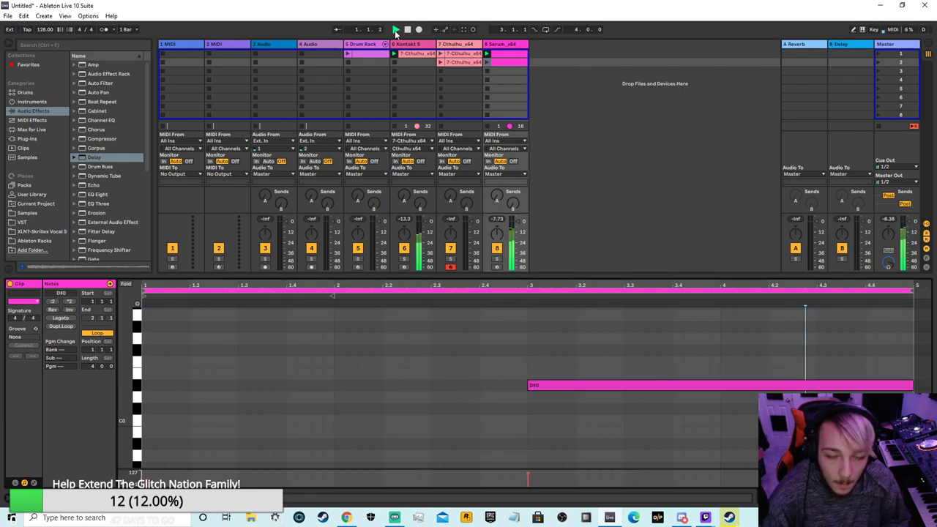
left_click(487, 63)
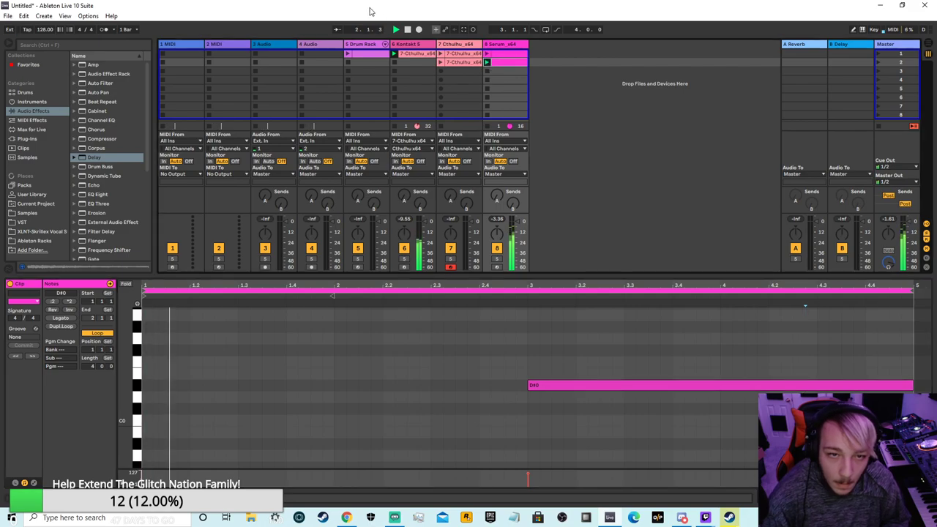
left_click(407, 30)
left_click(400, 30)
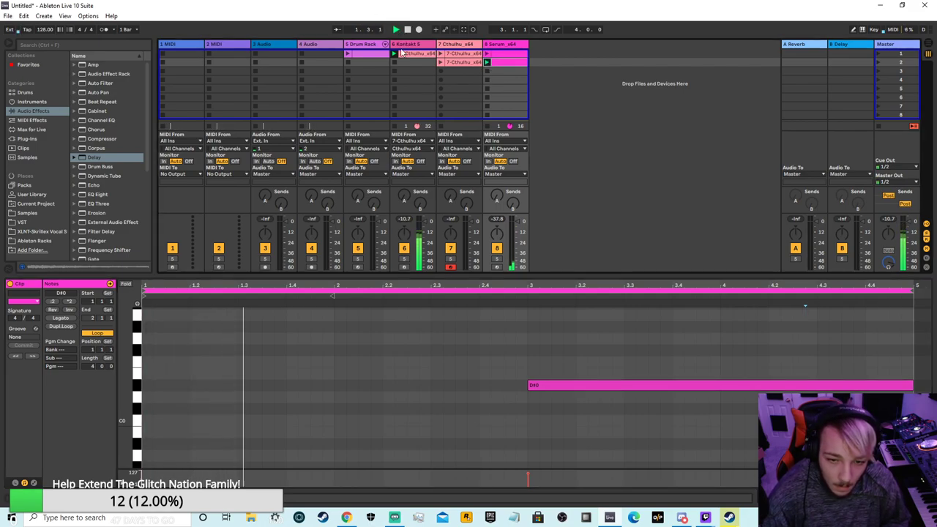
left_click_drag(585, 275, 587, 254)
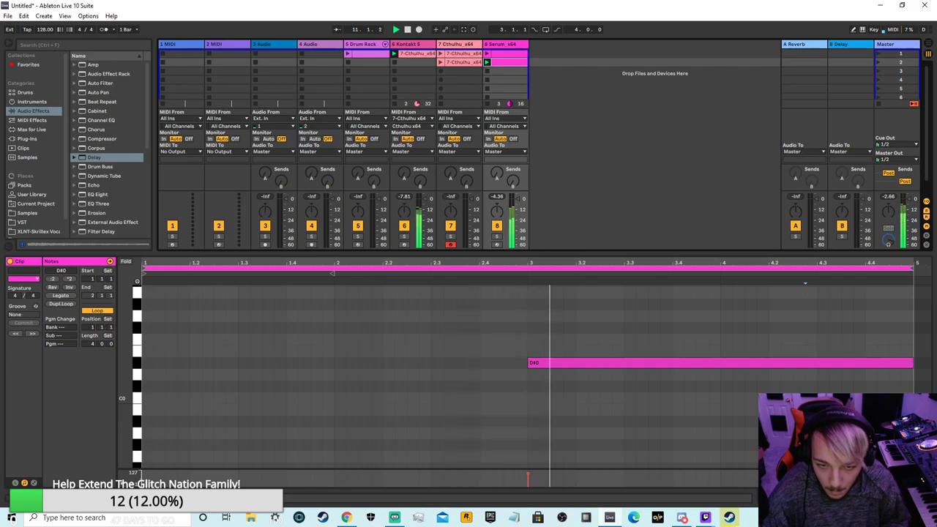
left_click(348, 58)
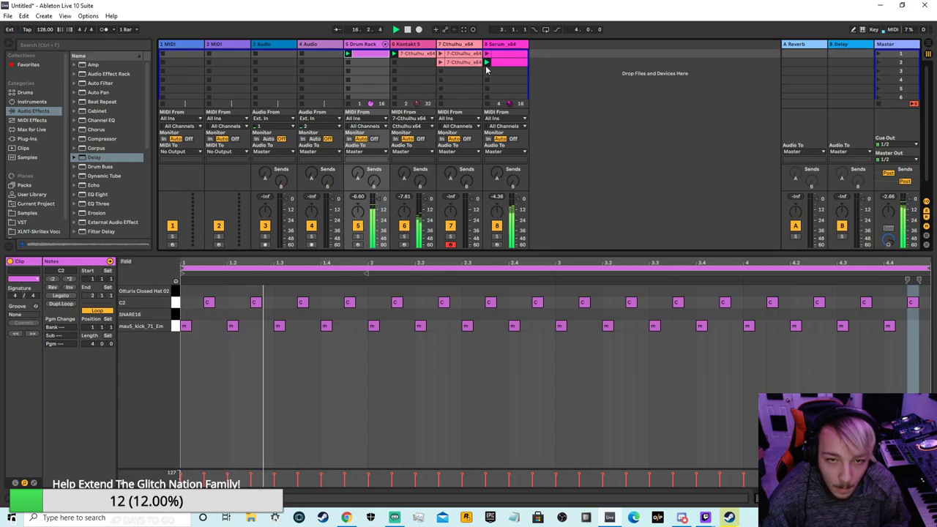
left_click(407, 29)
- Open the Kontakt clip's notes and save the Live set in the Ableton project archive folder as TMGlitch- ID (After Dark Ep)
left_click(414, 54)
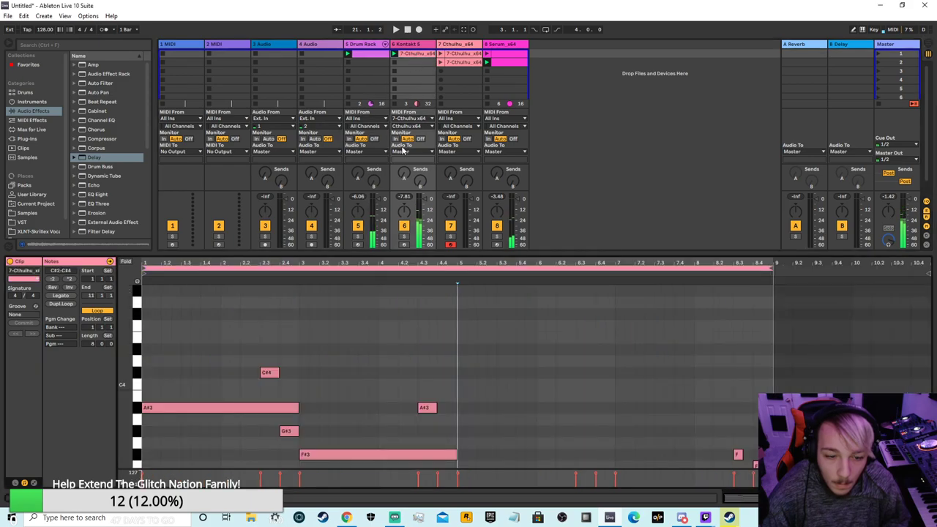
left_click_drag(630, 252, 571, 59)
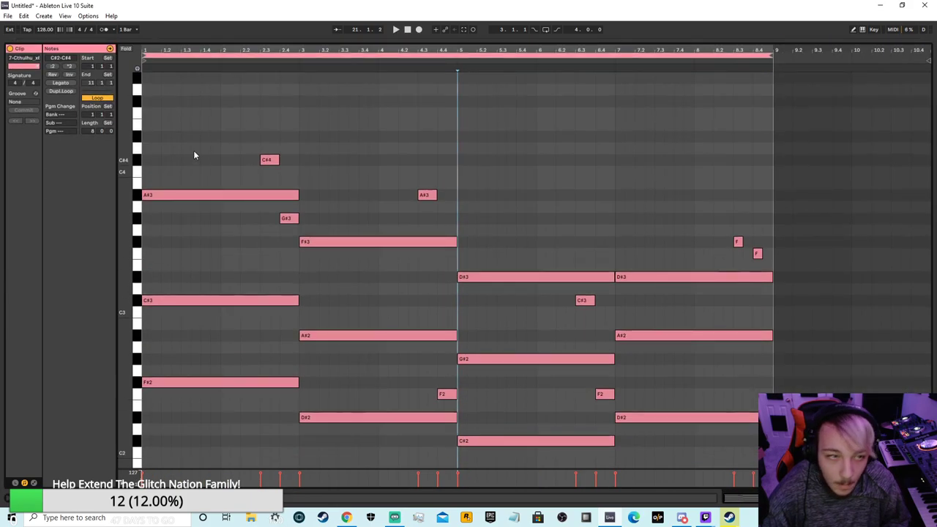
left_click(7, 15)
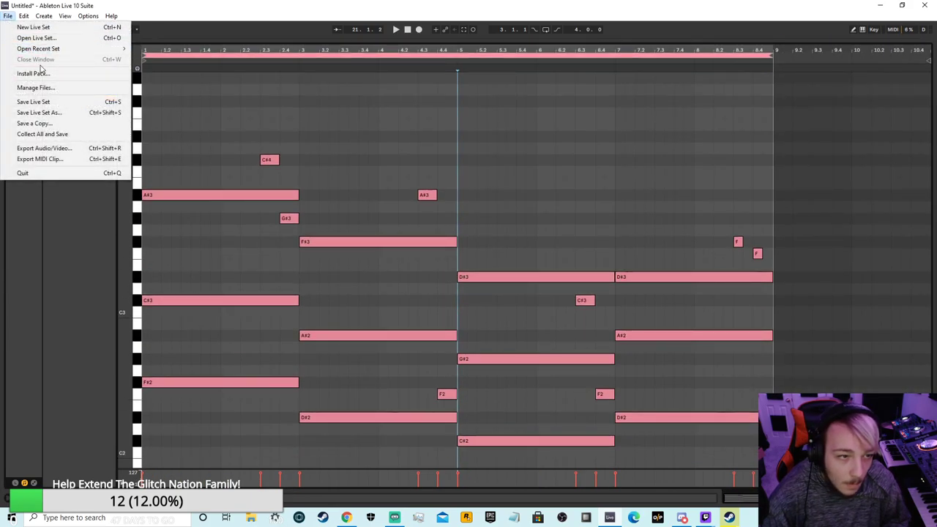
left_click(41, 112)
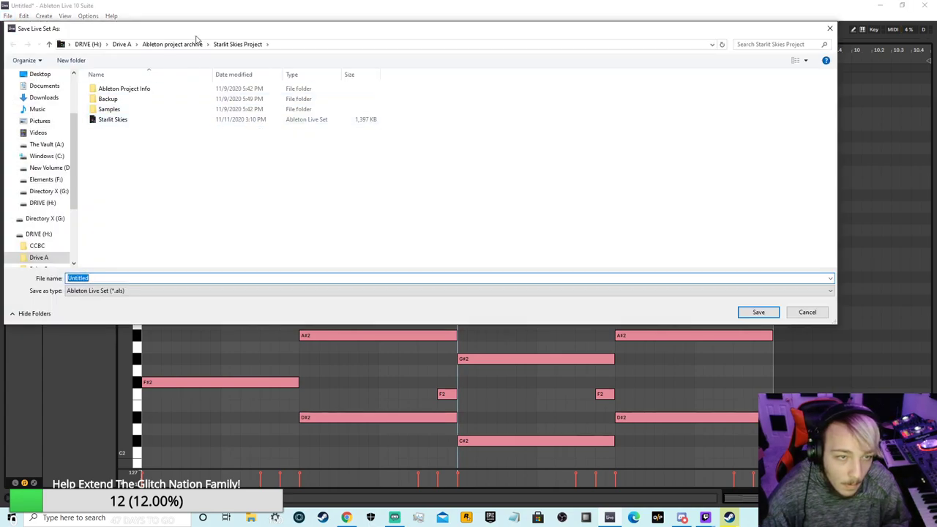
left_click(173, 44)
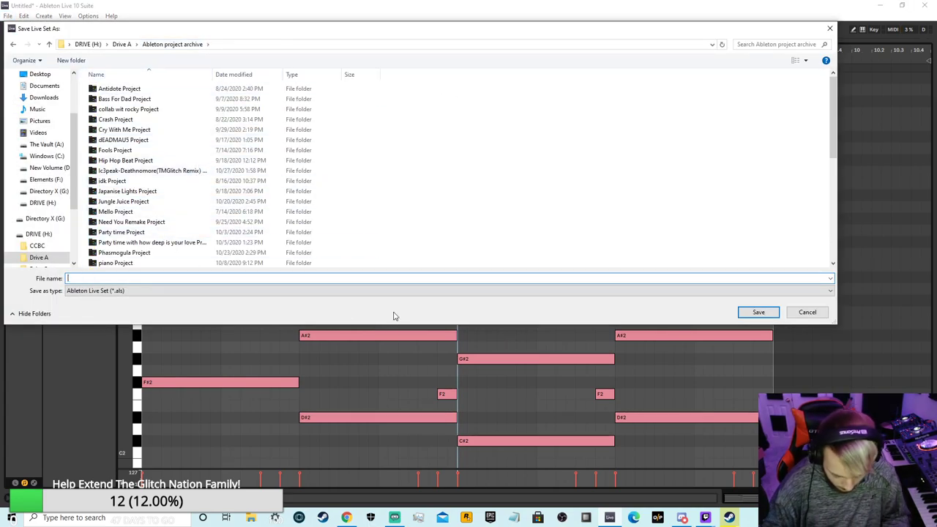
type("TMG")
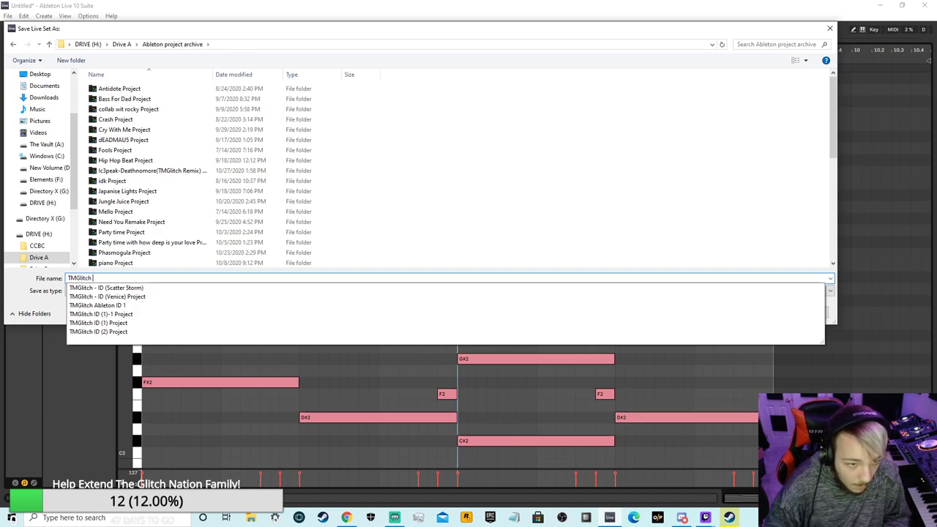
type("litch- ID (After Dark Ep")
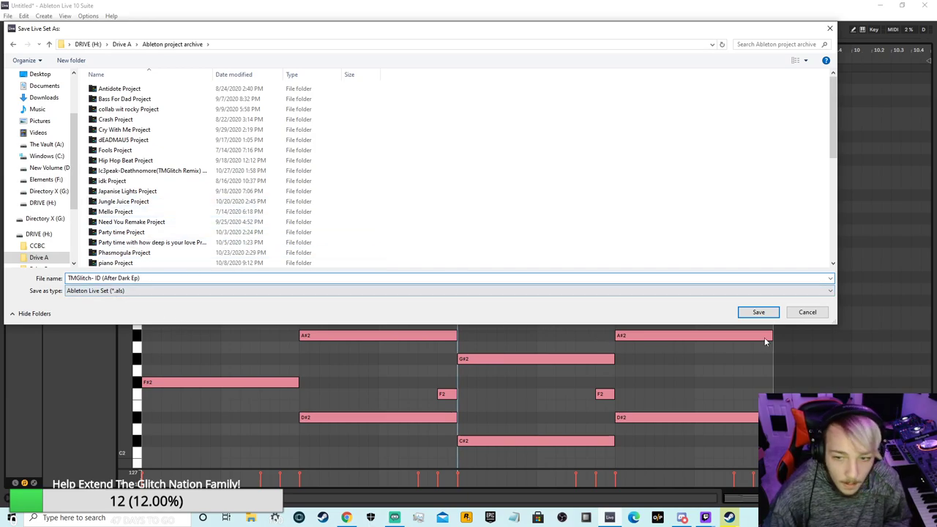
left_click(758, 313)
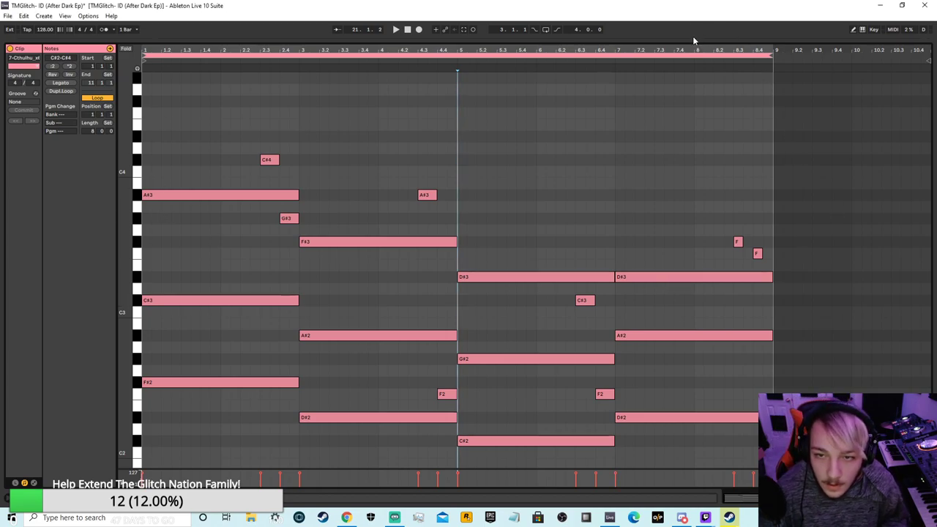
- Play the Kontakt clip with the Serum bass and look over The Grandeur instrument's window
left_click_drag(693, 42, 614, 334)
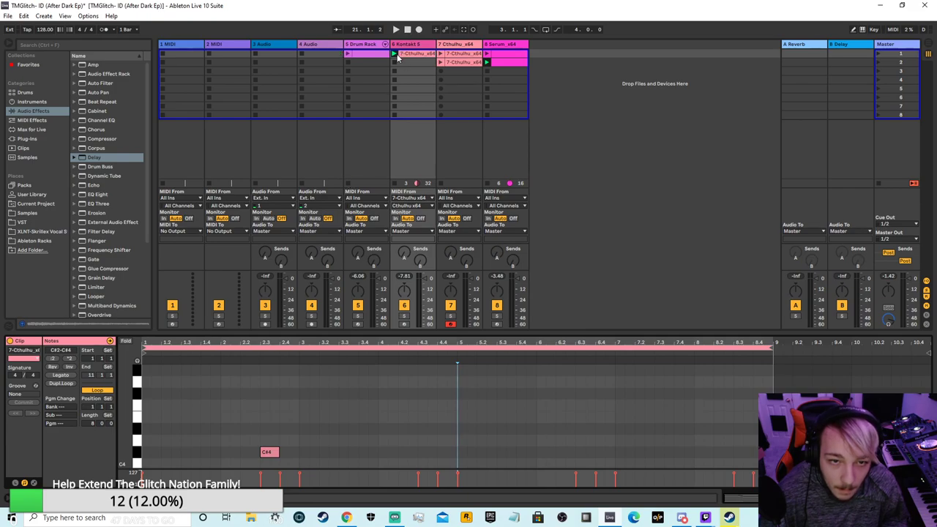
left_click(396, 55)
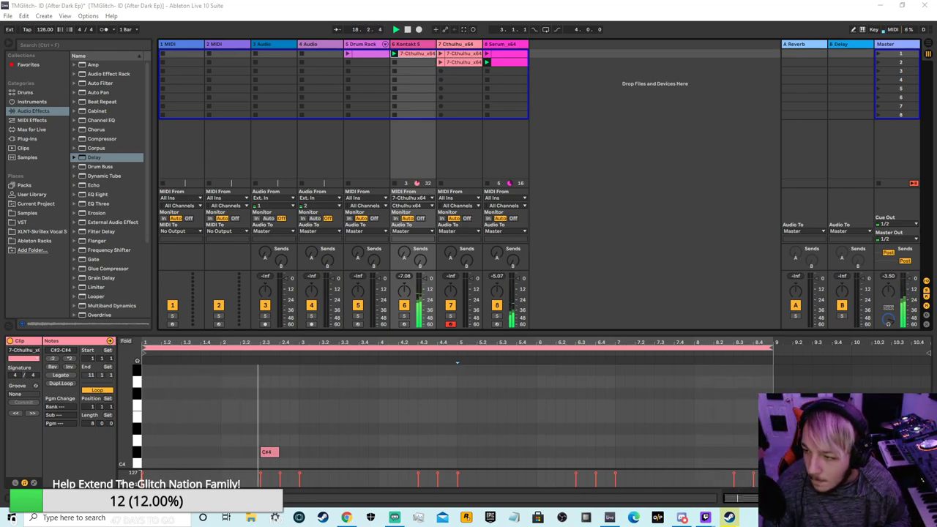
left_click_drag(935, 104, 626, 110)
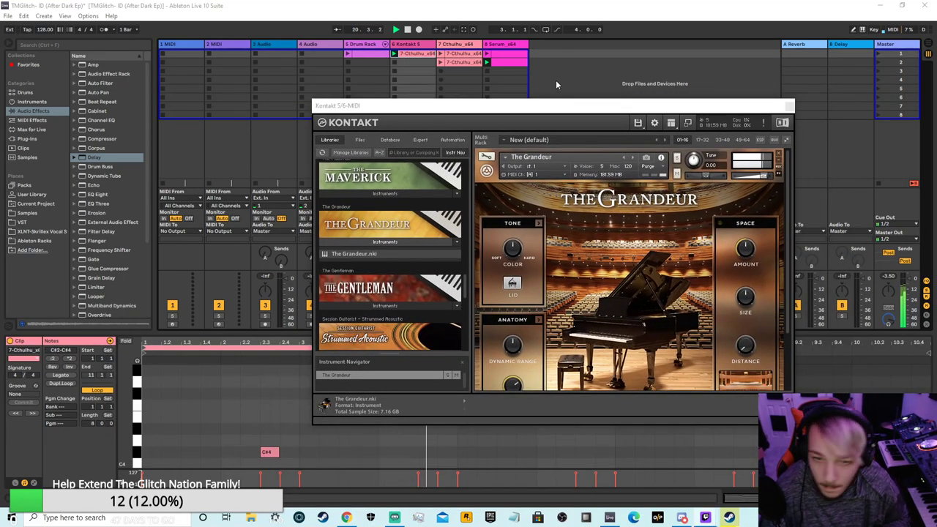
left_click_drag(670, 109, 643, 97)
left_click(762, 94)
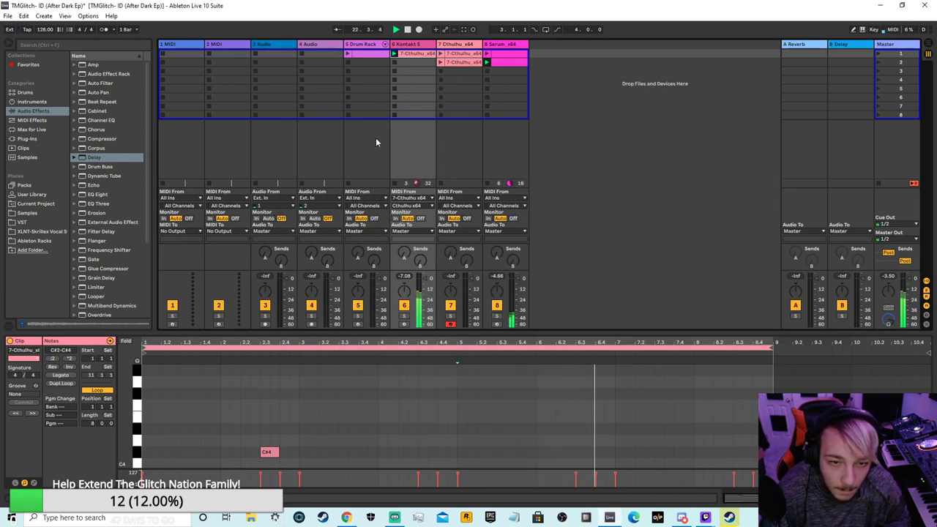
right_click(420, 45)
left_click(429, 58)
right_click(539, 58)
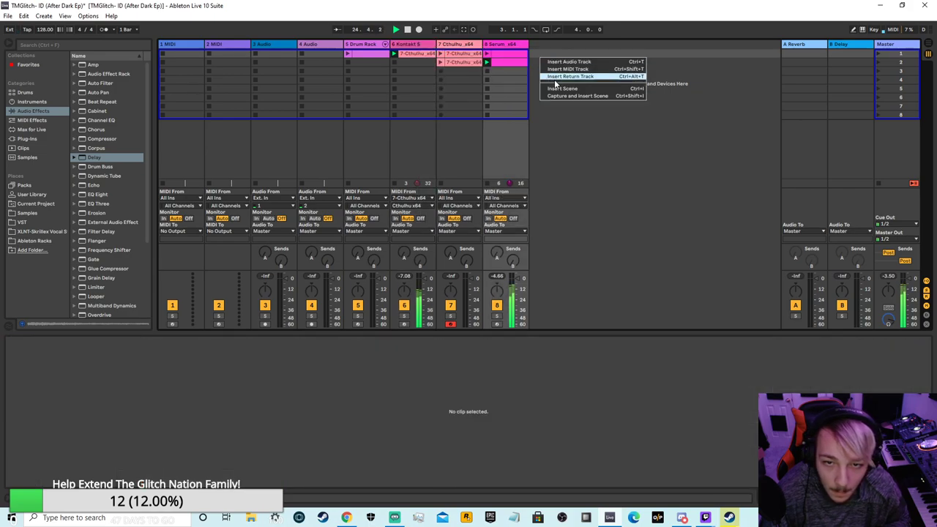
left_click(559, 88)
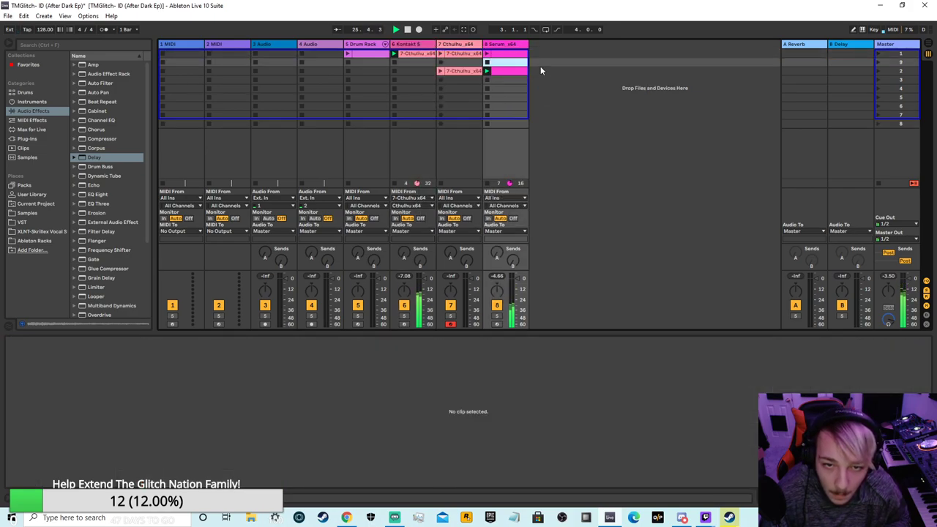
left_click(24, 15)
left_click(43, 25)
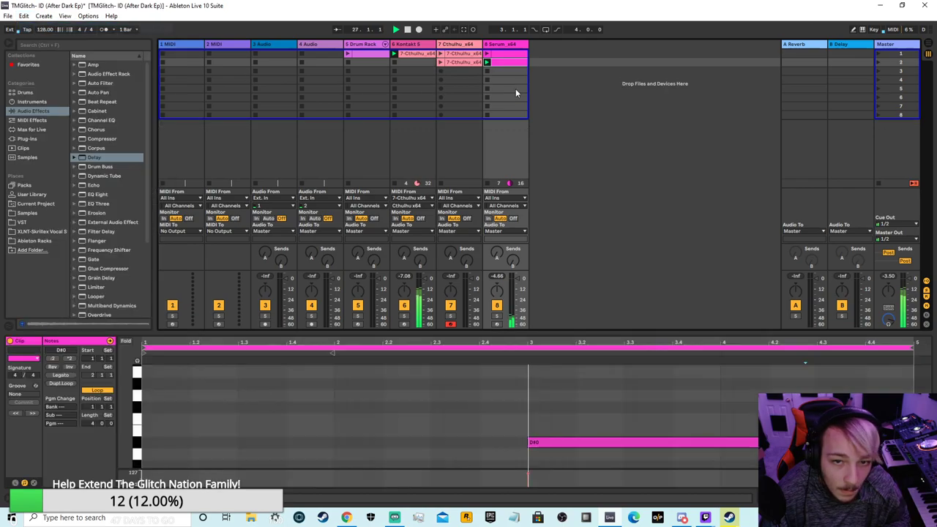
right_click(576, 87)
- Duplicate the Kontakt track and set the duplicate's MIDI input to All Ins
right_click(417, 50)
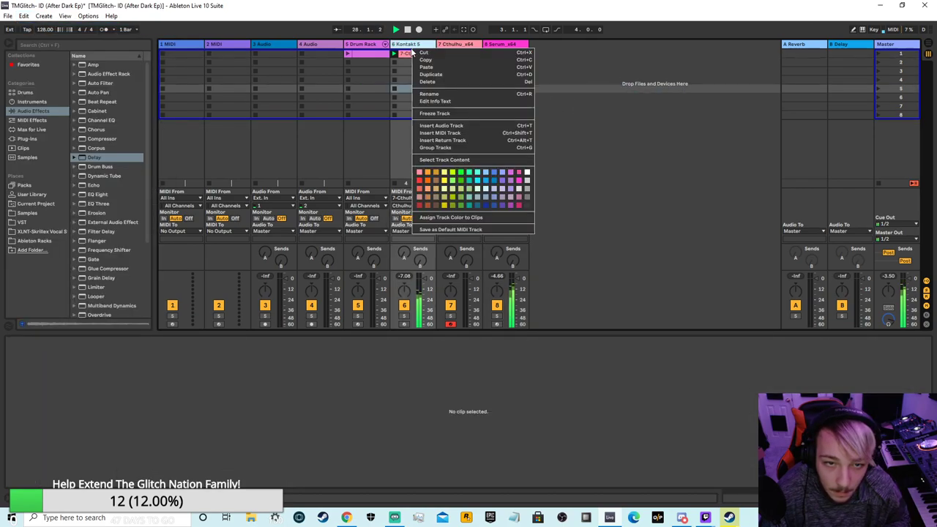
left_click(431, 76)
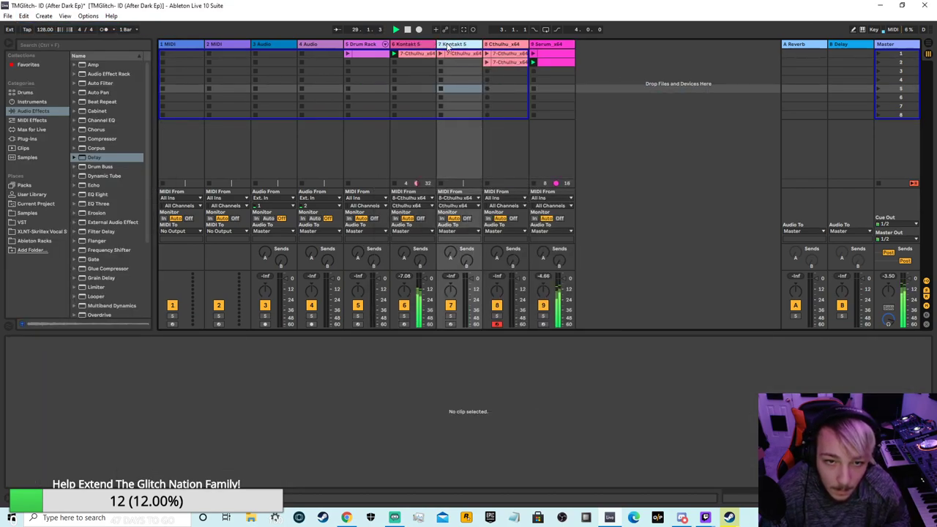
left_click(452, 198)
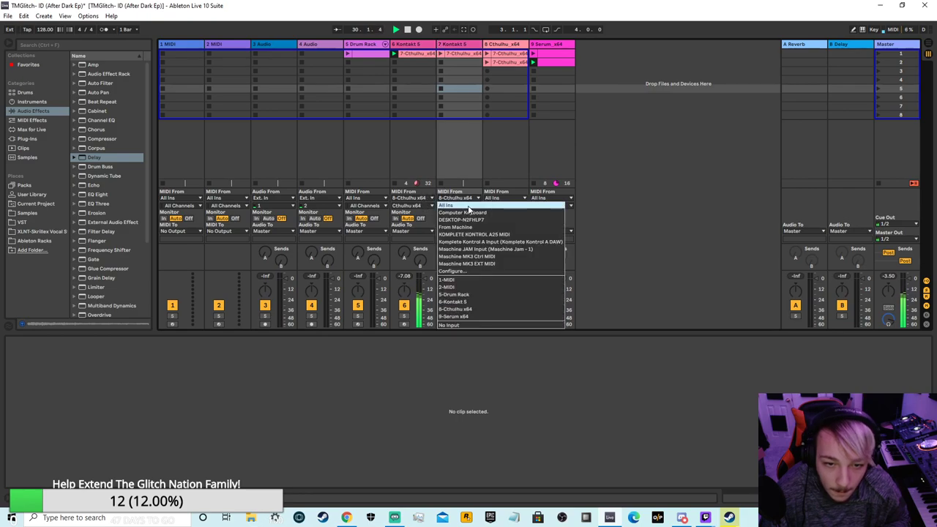
left_click(469, 207)
left_click(469, 208)
left_click(656, 218)
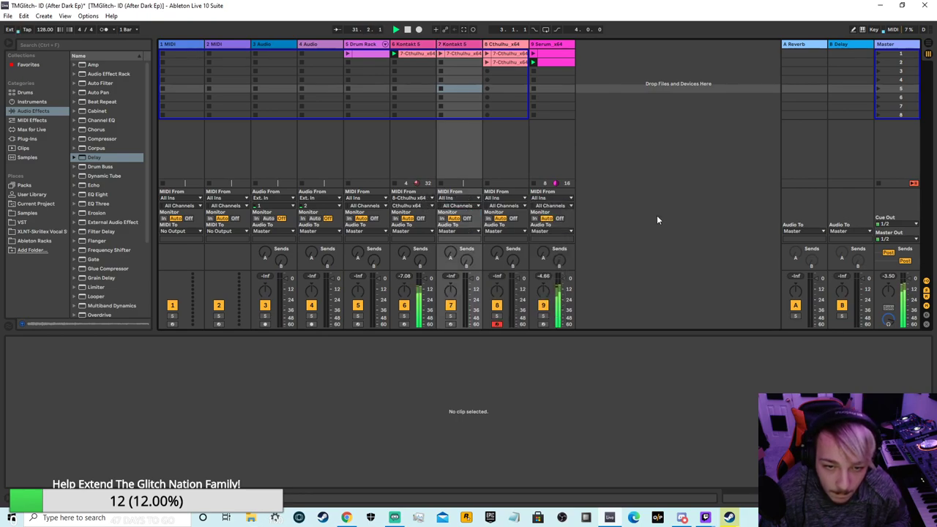
- Launch the chord clip on the duplicated Kontakt track and recolour that clip pink
left_click(461, 45)
left_click(434, 53)
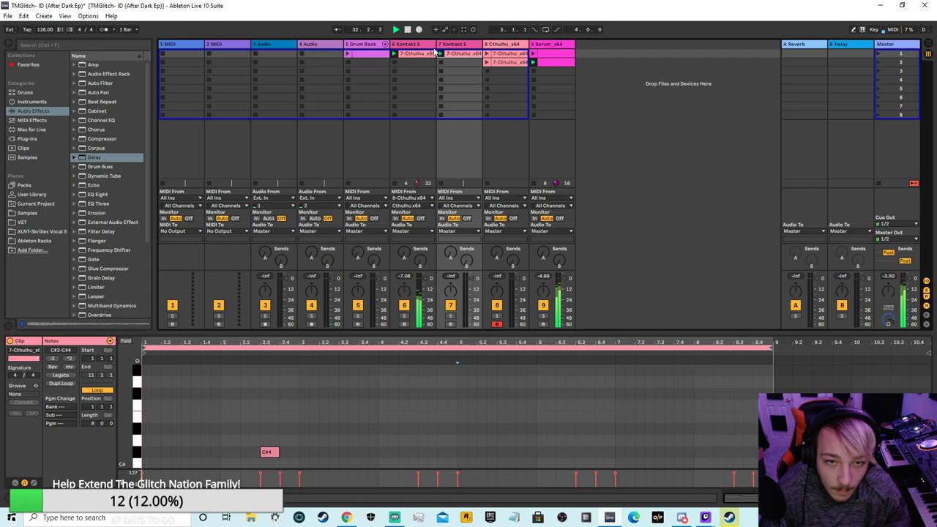
right_click(467, 51)
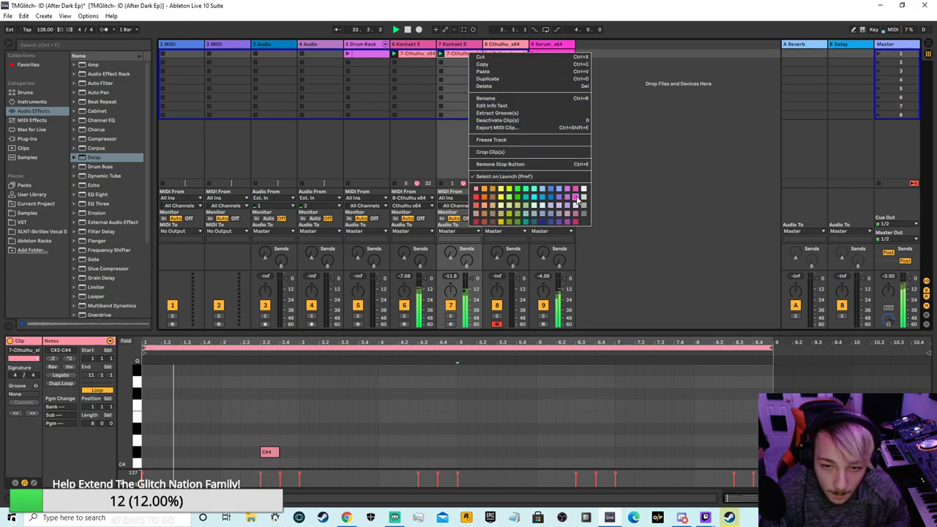
left_click(574, 195)
right_click(466, 54)
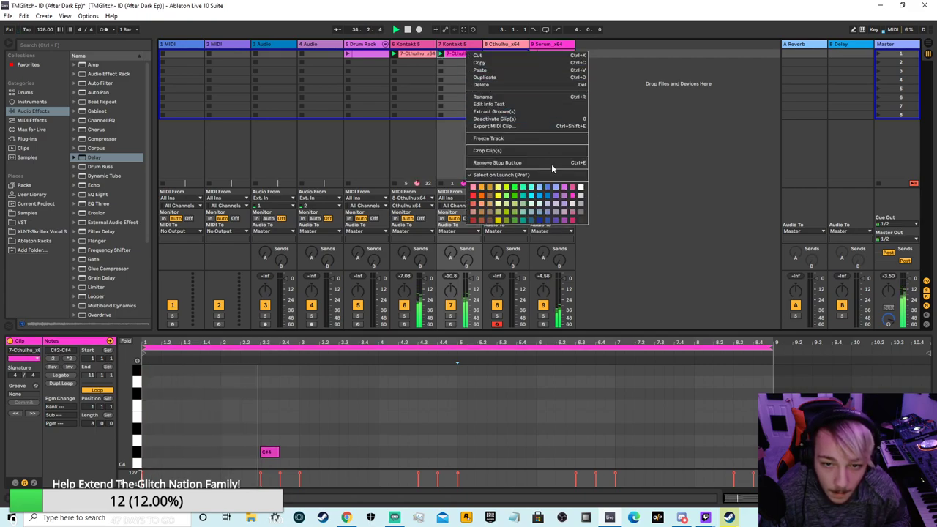
left_click(575, 184)
- Delete the chord clip from the original Kontakt track, keeping the copy on the duplicated track
right_click(412, 55)
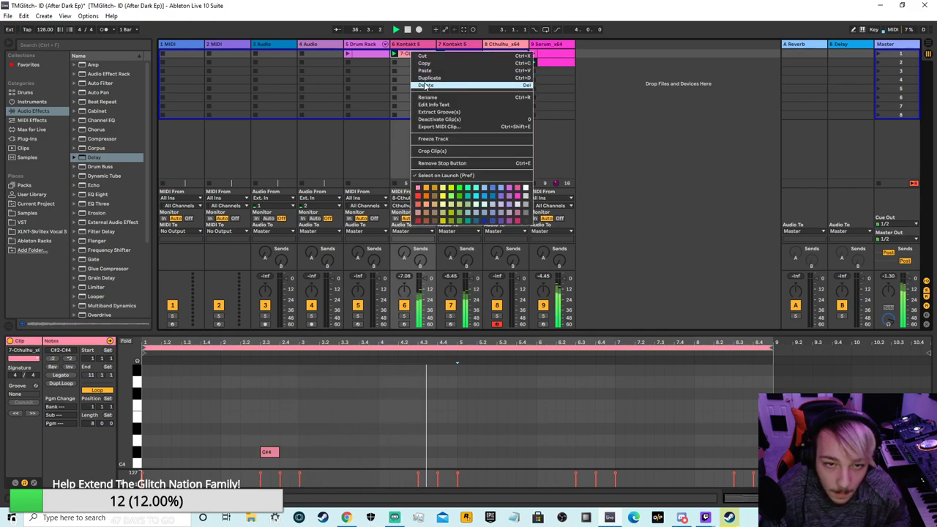
left_click(423, 85)
left_click(460, 52)
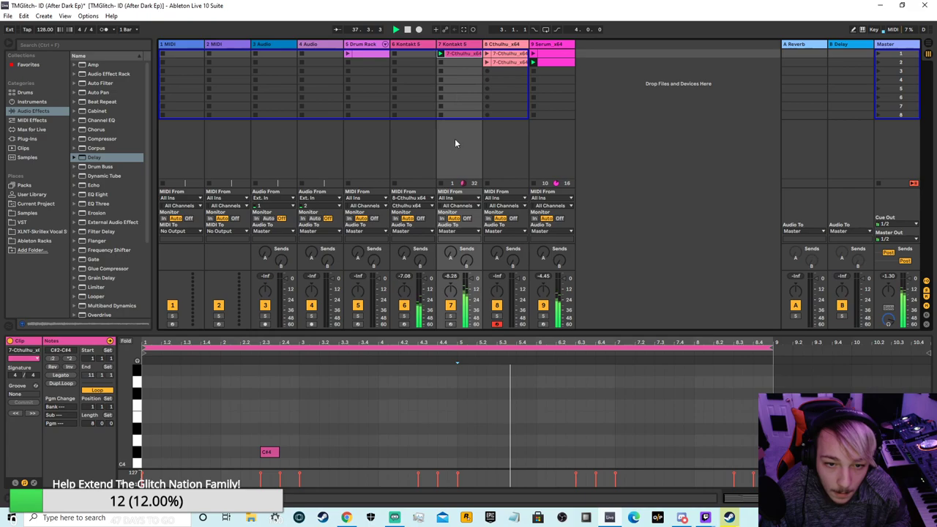
- Set the original Kontakt track's monitoring to In and play the Cthulhu track's second clip through it with the note editor enlarged
left_click(408, 30)
left_click(397, 29)
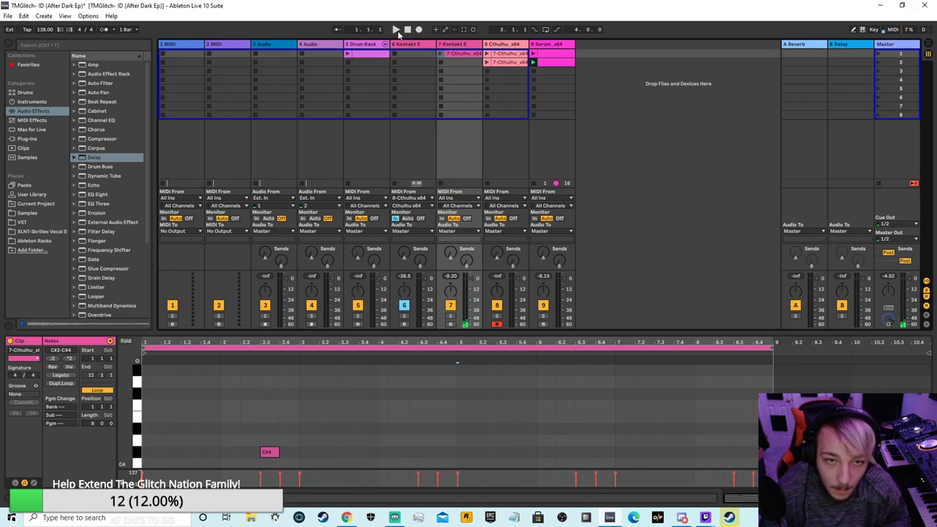
left_click(486, 63)
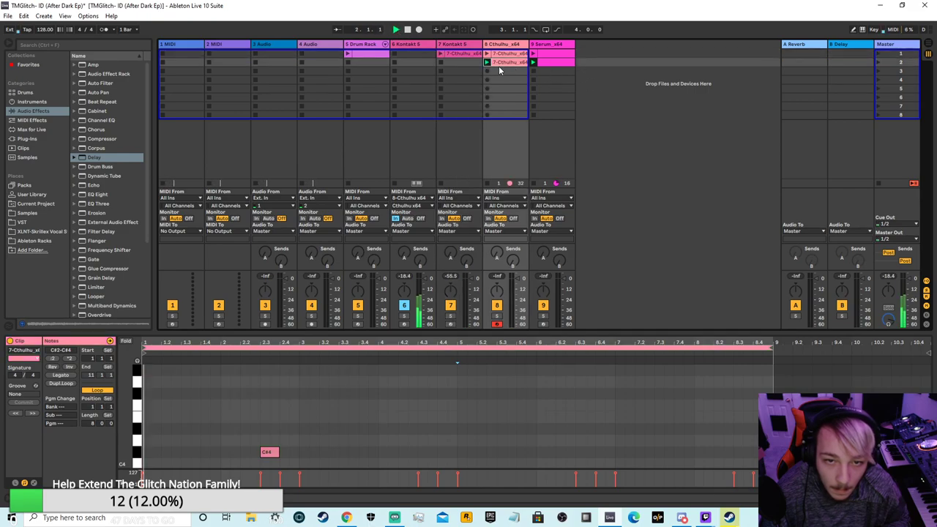
left_click_drag(568, 333, 578, 104)
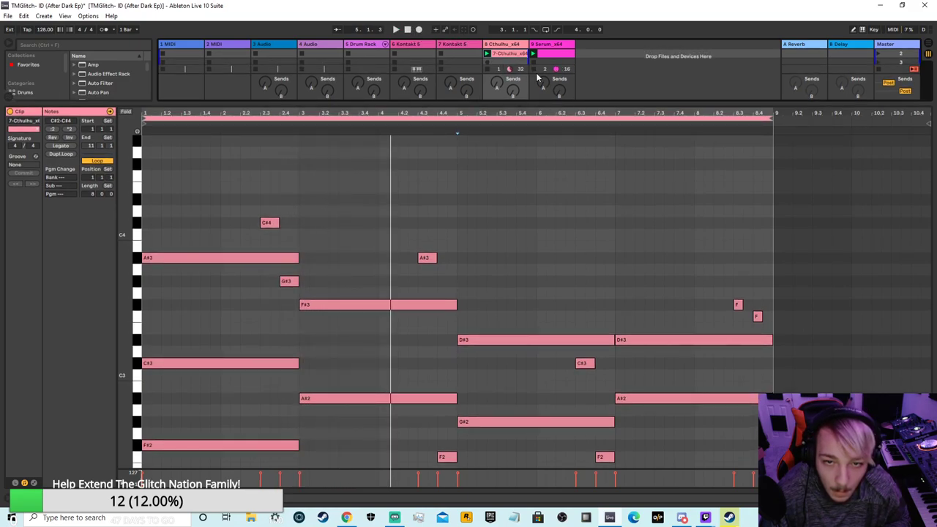
- Restart playback and delete the short notes in bars 6 and 8 of the Cthulhu track's second clip
left_click(407, 30)
left_click(395, 29)
left_click_drag(628, 104, 657, 47)
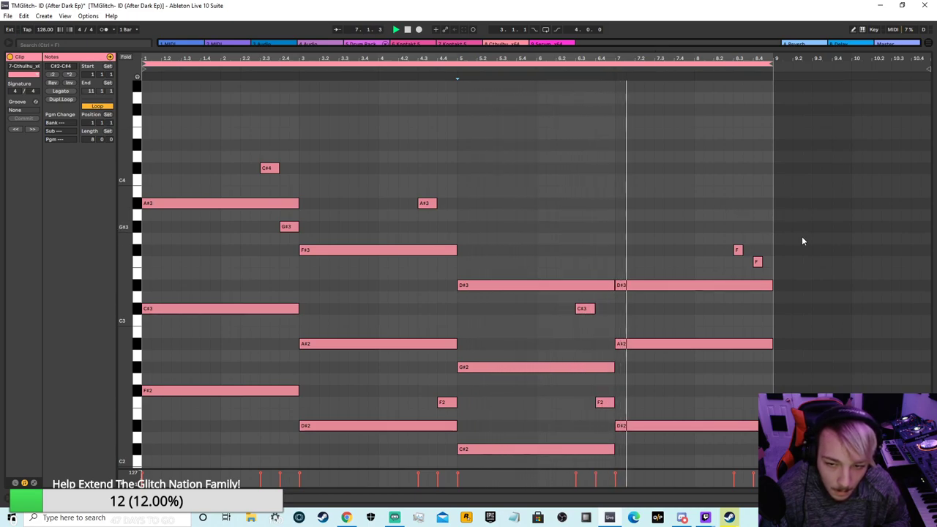
left_click(782, 269)
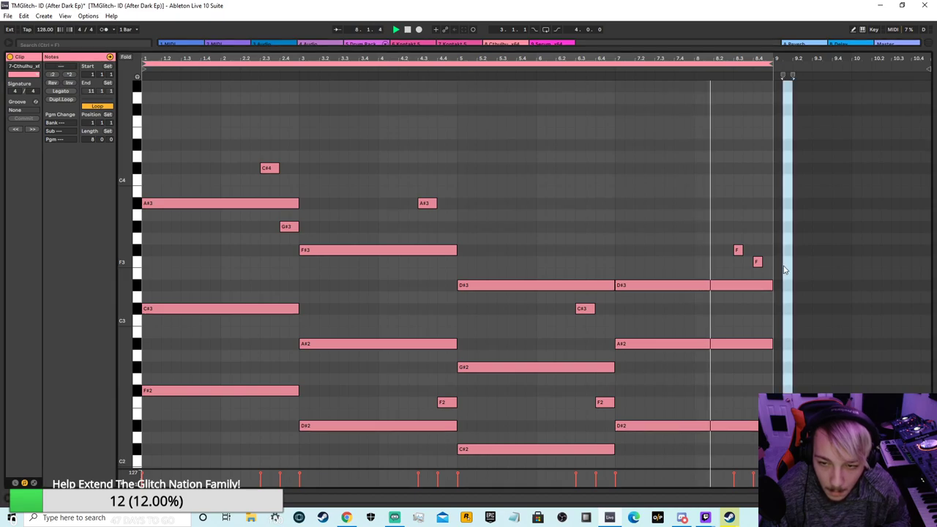
scroll(671, 234, "up", 3)
left_click_drag(780, 325, 729, 327)
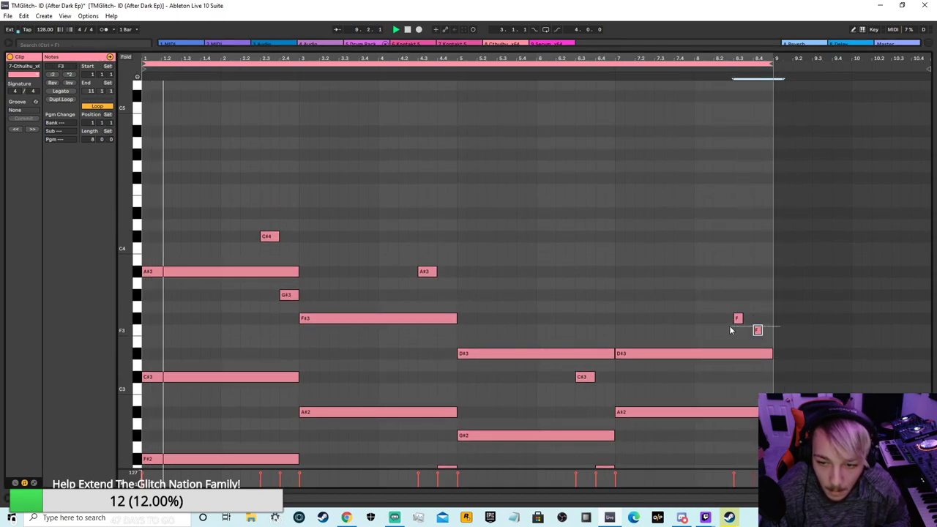
key("Delete")
left_click_drag(616, 374, 558, 381)
key("Delete")
scroll(585, 388, "down", 2)
left_click_drag(634, 379, 586, 380)
key("Delete")
- Delete the short notes in bars 2 and 4 of the clip, keeping only the sustained chords
left_click_drag(478, 379, 439, 385)
key("Delete")
left_click_drag(441, 191, 396, 192)
key("Delete")
left_click_drag(309, 203, 281, 207)
key("Delete")
left_click_drag(282, 143, 241, 160)
left_click(306, 160)
left_click(334, 160)
left_click_drag(319, 159, 242, 142)
key("Delete")
- Shrink the note editor, launch the chord clip on the duplicated Kontakt track and restart playback
scroll(490, 169, "up", 3)
scroll(503, 228, "up", 2)
left_click_drag(543, 50, 535, 286)
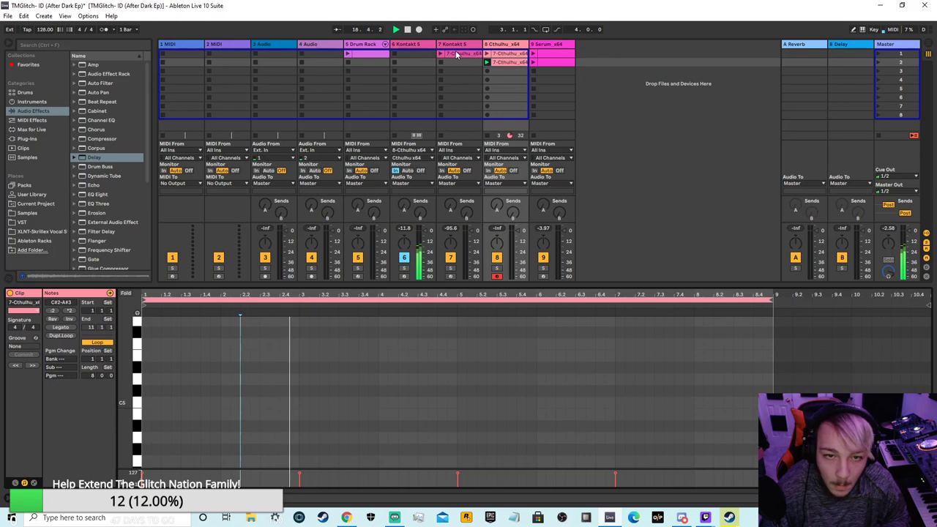
left_click(441, 54)
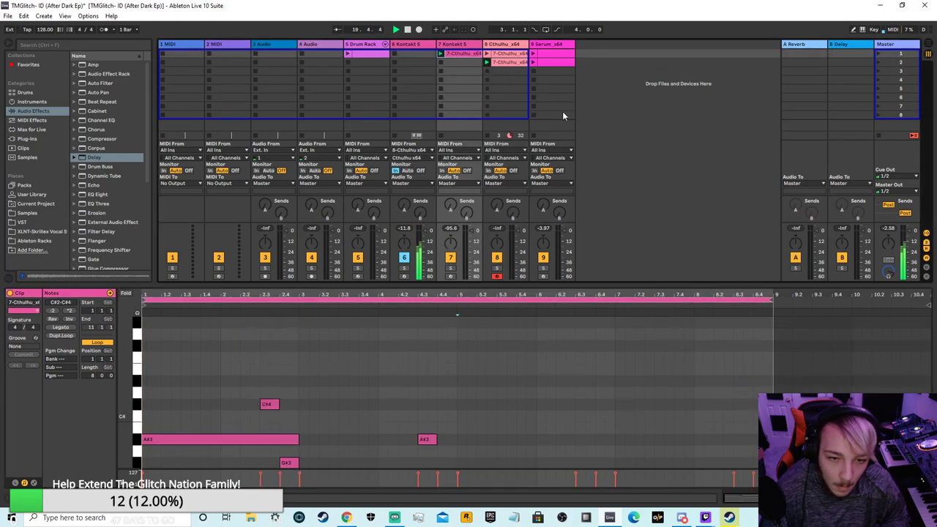
left_click(397, 32)
left_click(396, 30)
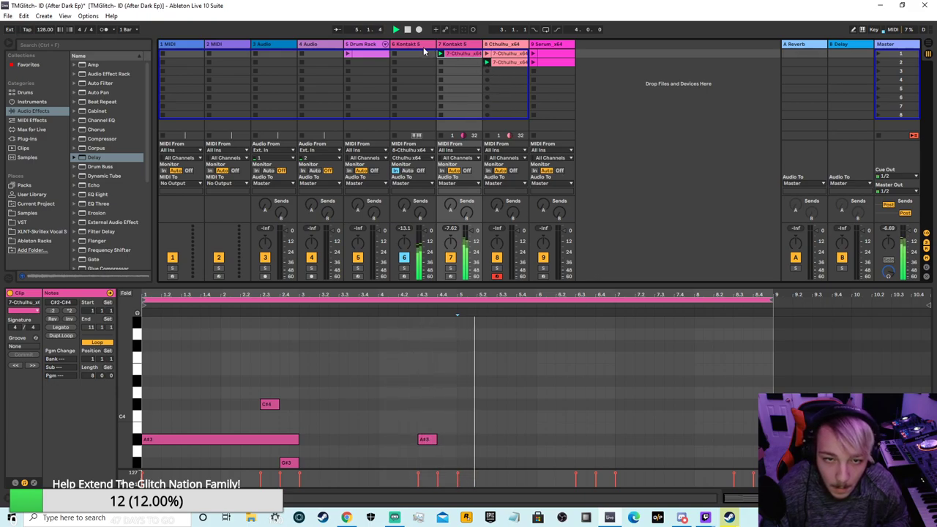
- Stop the clip playing on the Cthulhu track and reduce the height of the clip detail area
right_click(504, 62)
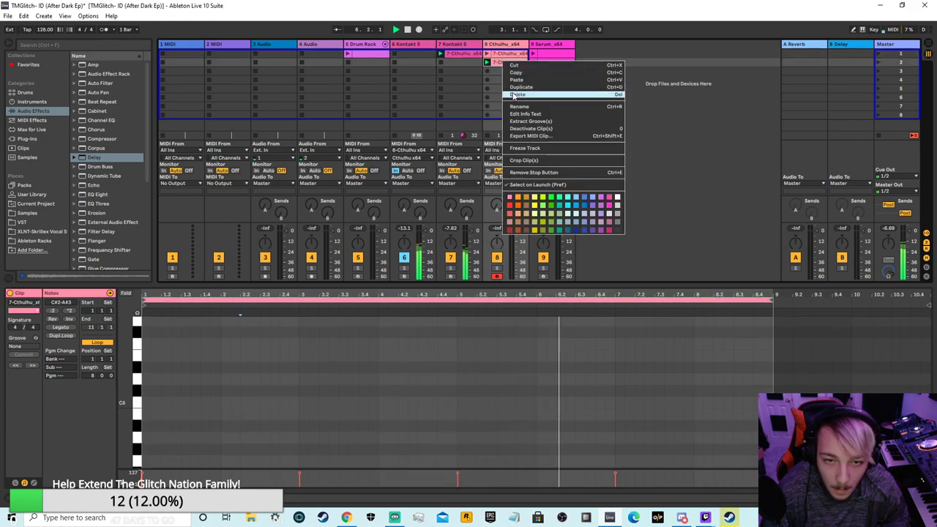
left_click(485, 138)
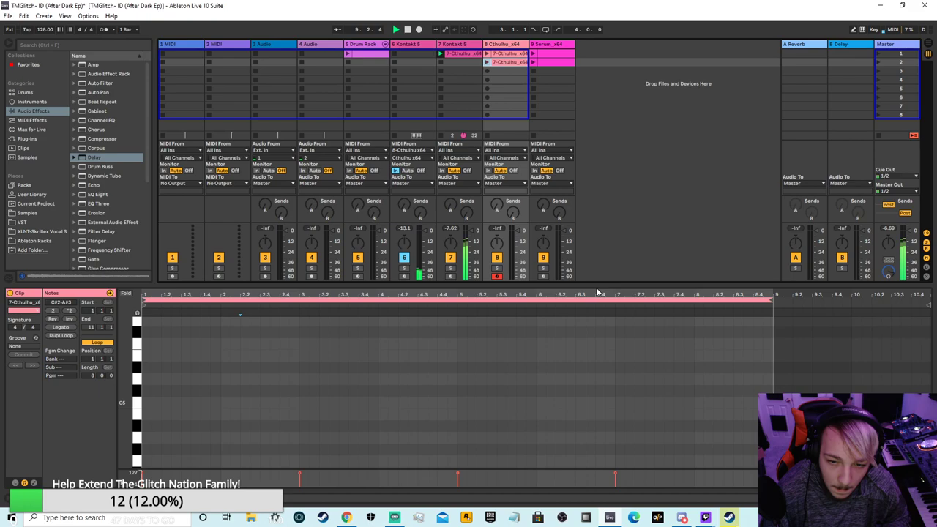
left_click_drag(600, 284, 505, 394)
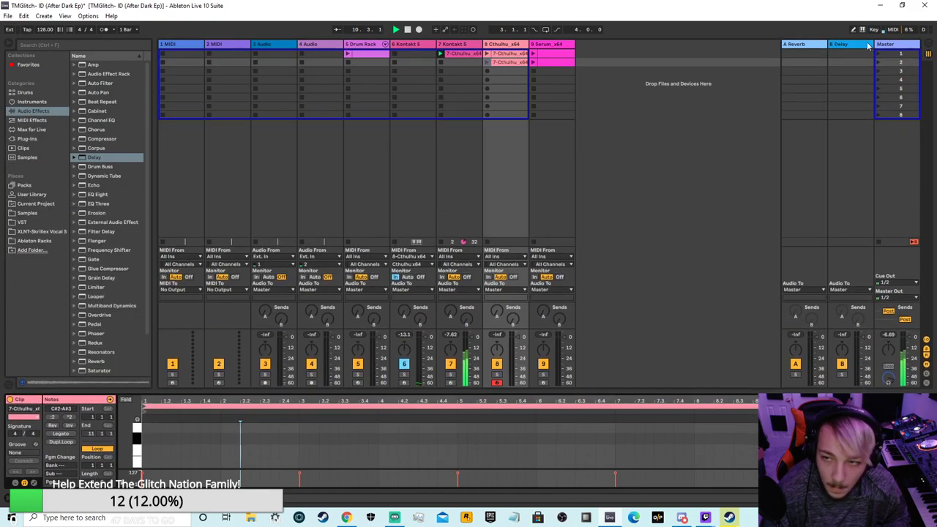
- Copy the duplicated Kontakt track's chord clip from the Session to the start of its Arrangement track
left_click(928, 51)
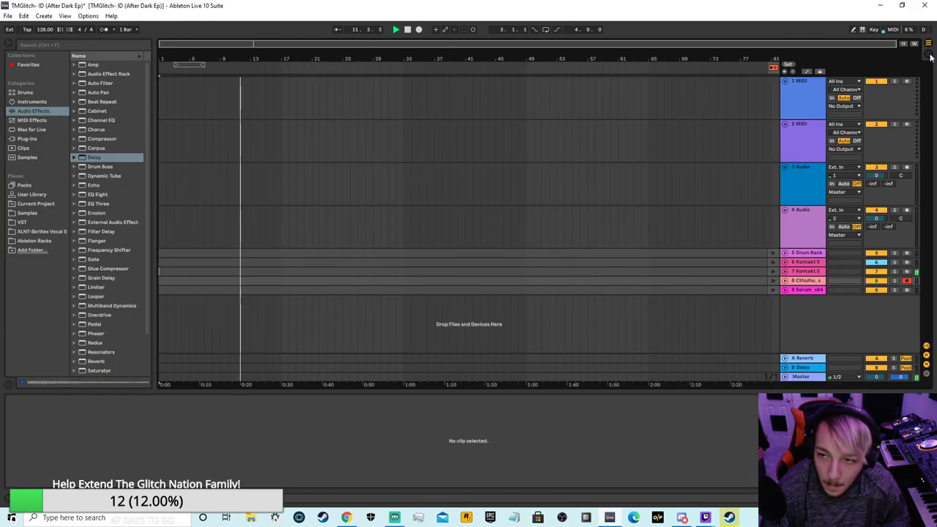
key("Tab")
left_click_drag(473, 55, 161, 271)
key("Tab")
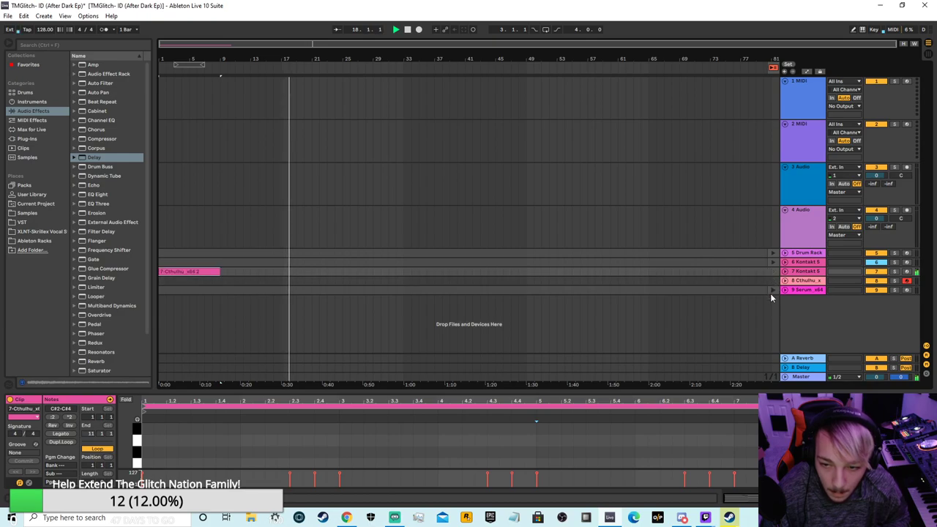
- Unfold the duplicated Kontakt, Cthulhu and Serum tracks in the Arrangement and play from the start
left_click(784, 270)
left_click(784, 314)
scroll(798, 329, "down", 1)
left_click(784, 328)
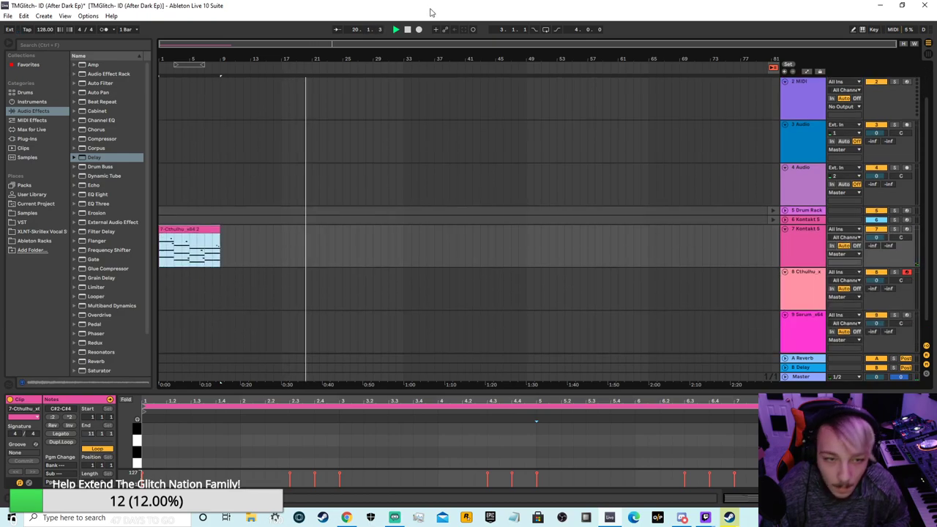
left_click(406, 29)
left_click(399, 31)
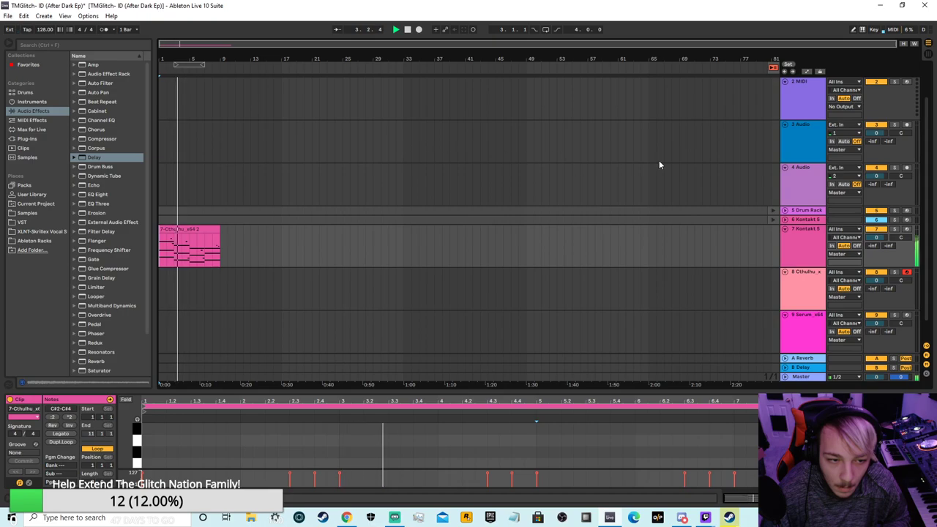
- Return to the Session and load another Serum_x64 instrument on a new MIDI track
left_click(925, 55)
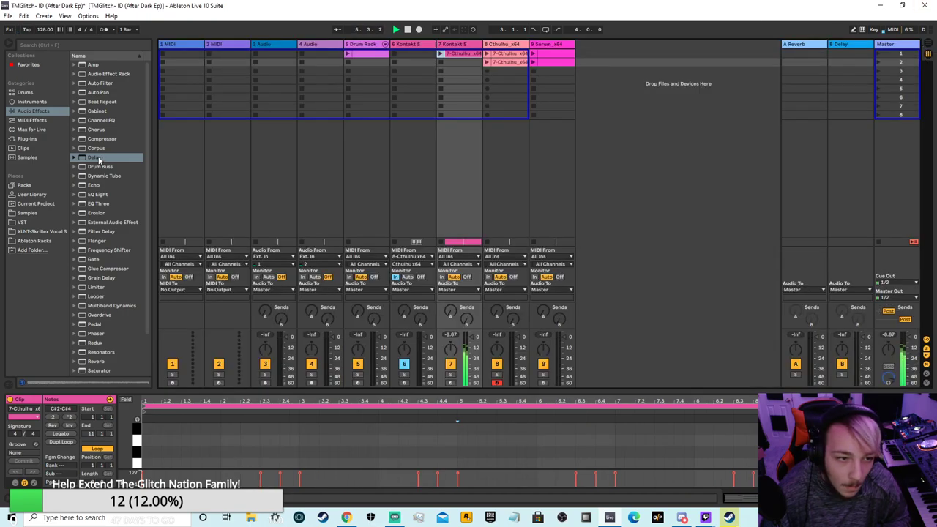
left_click(27, 138)
scroll(106, 234, "down", 8)
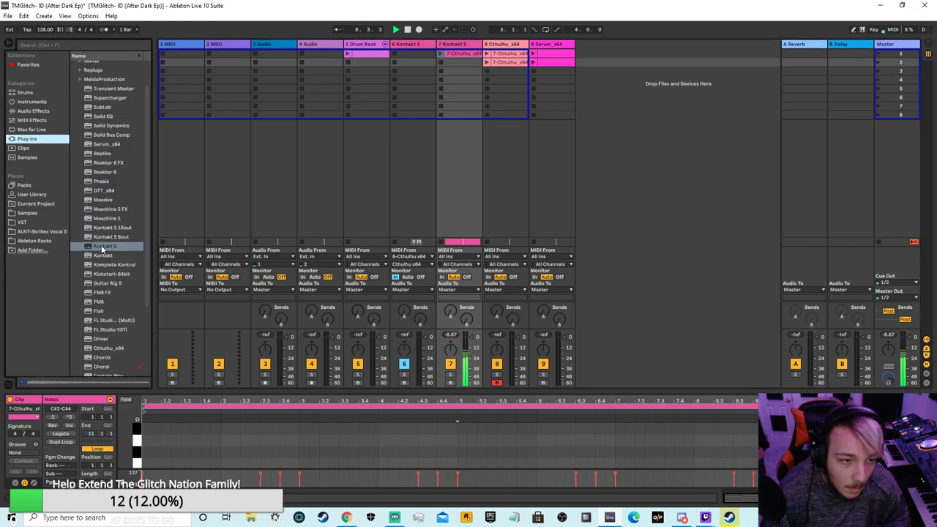
scroll(102, 249, "up", 1)
left_click(126, 153)
left_click_drag(640, 122, 641, 125)
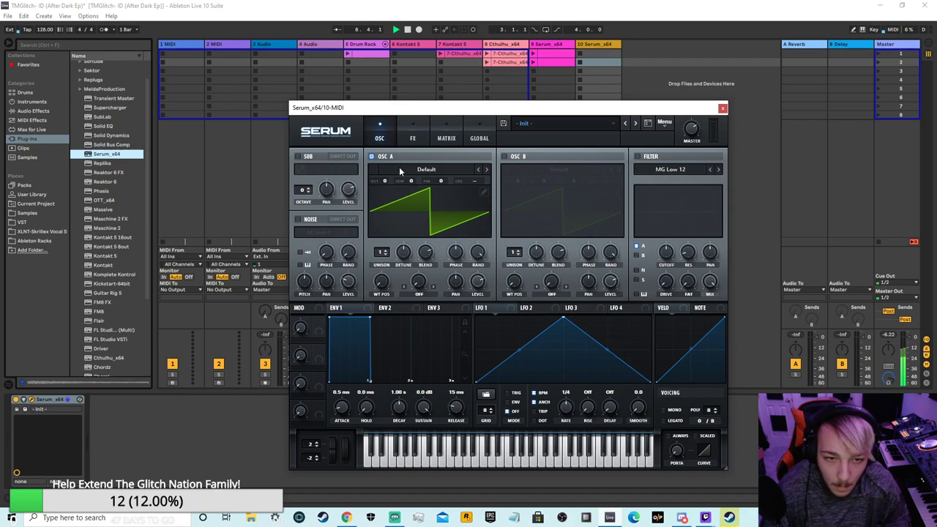
- Try the AC hum1 noise source in place of oscillator A in the new Serum
left_click(371, 157)
left_click(297, 219)
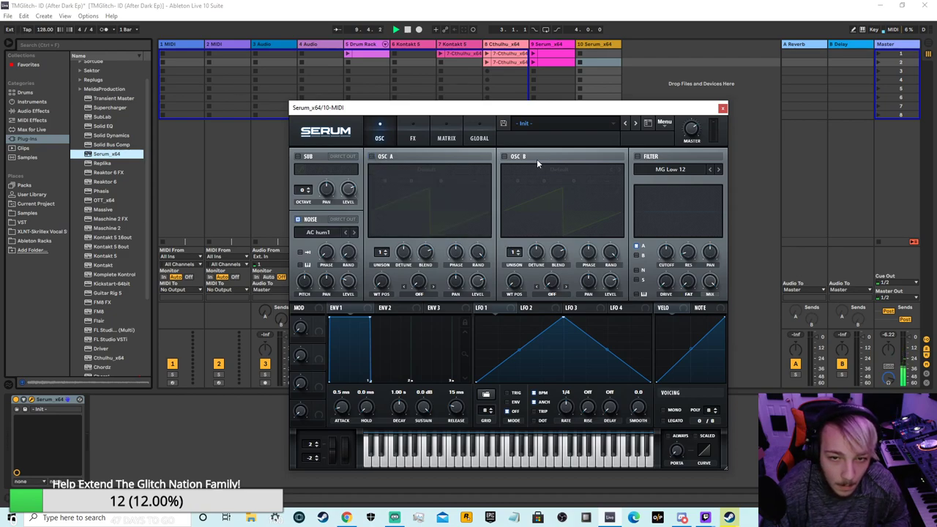
left_click_drag(541, 112, 789, 118)
left_click(395, 30)
left_click_drag(685, 126, 492, 99)
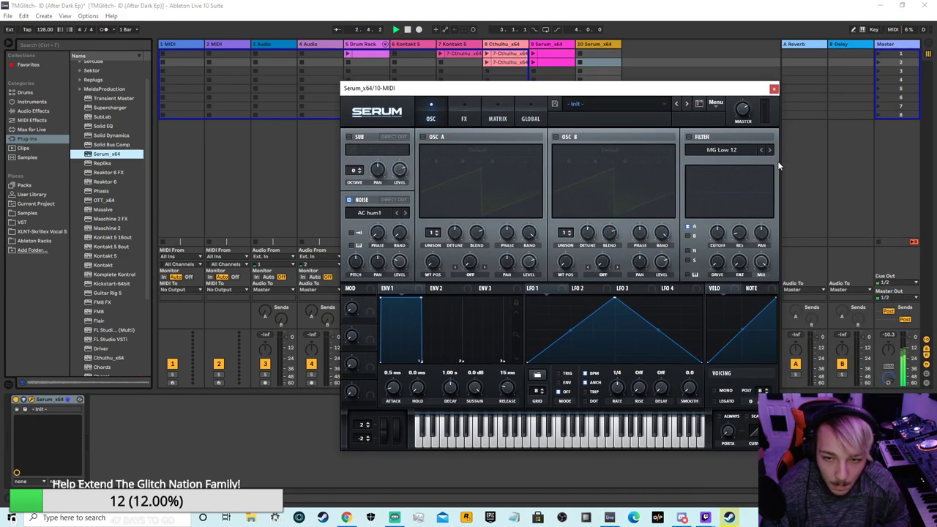
left_click_drag(504, 91, 530, 277)
- Copy the duplicated Kontakt track's chord clip to the first slot of the new Serum track and launch it
left_click(506, 73)
left_click(507, 64)
left_click(508, 54)
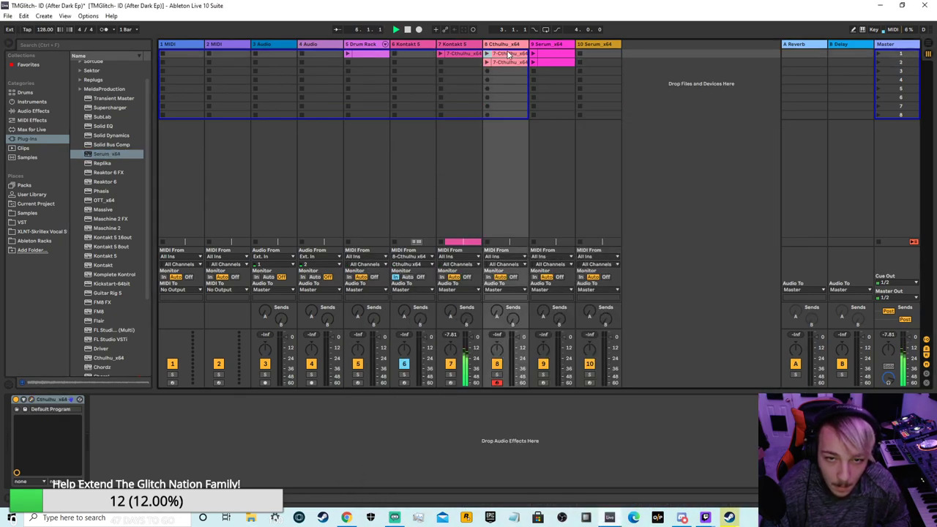
left_click(462, 55)
right_click(463, 55)
left_click(489, 67)
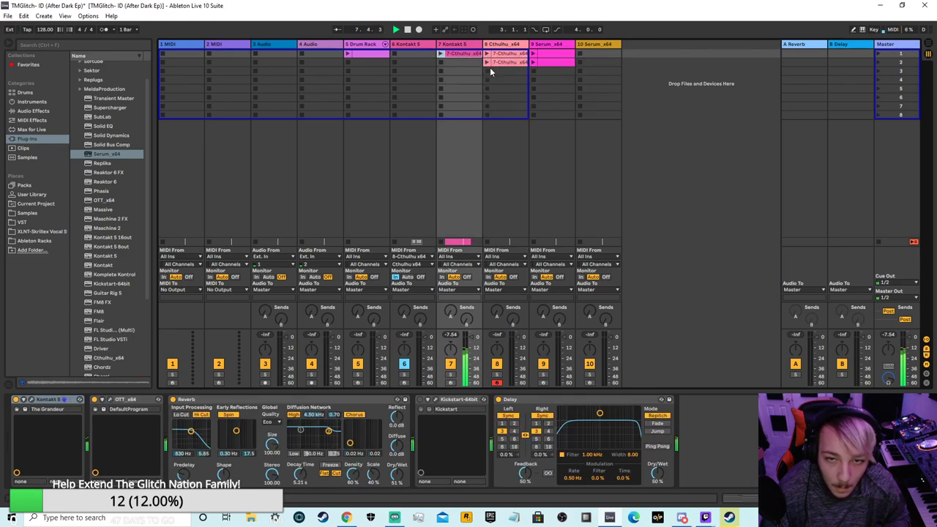
left_click(601, 52)
right_click(595, 54)
left_click(604, 59)
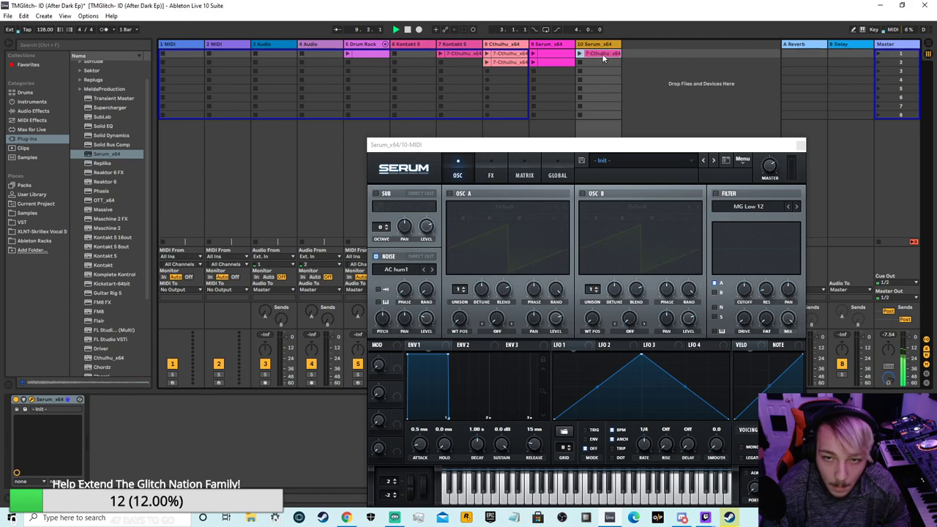
- Enable oscillator A, disable the noise source, and set oscillator A to 10 unison voices with reduced detune
left_click(451, 194)
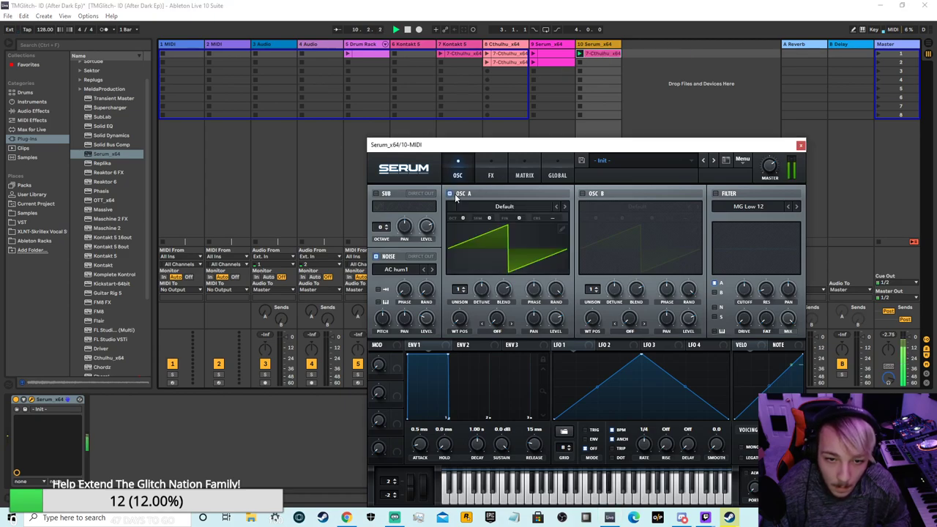
left_click(375, 257)
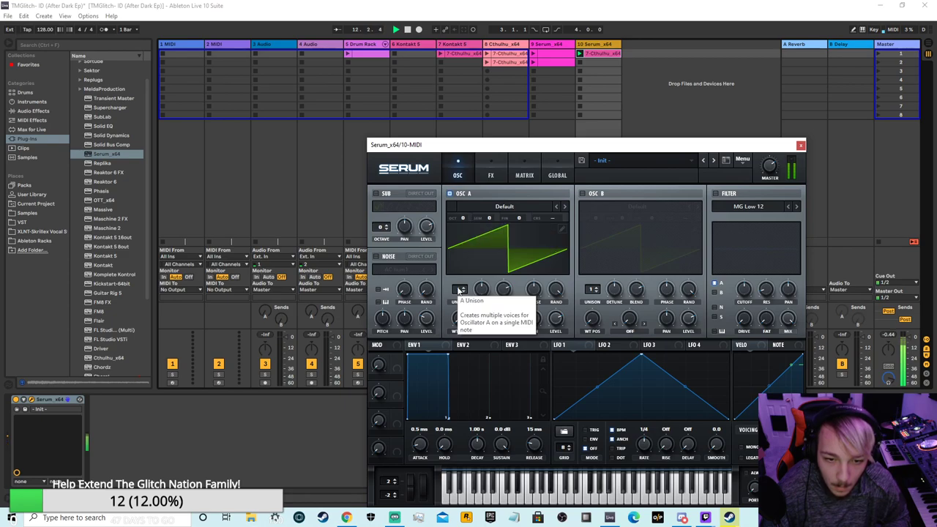
left_click_drag(459, 289, 470, 235)
left_click_drag(481, 289, 468, 312)
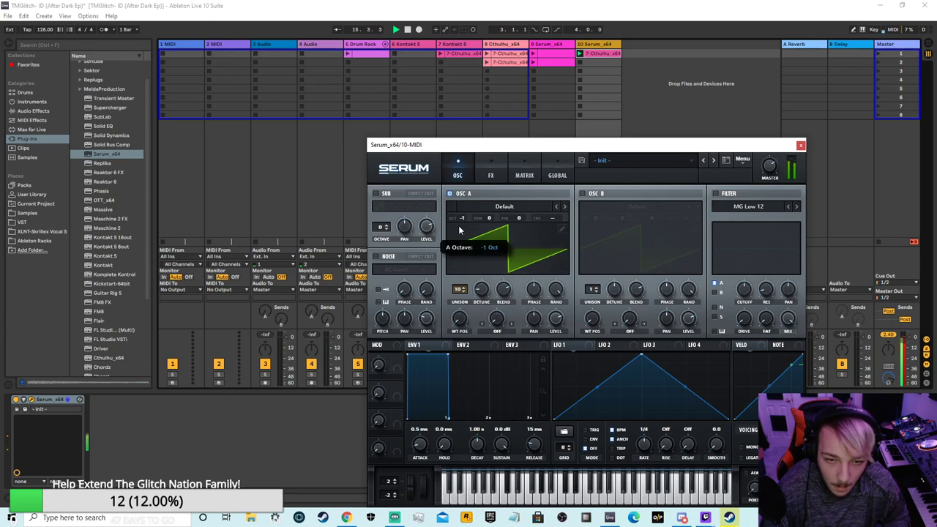
- Enable the Hall reverb in the new Serum and fine-tune oscillator A's detune
left_click(486, 176)
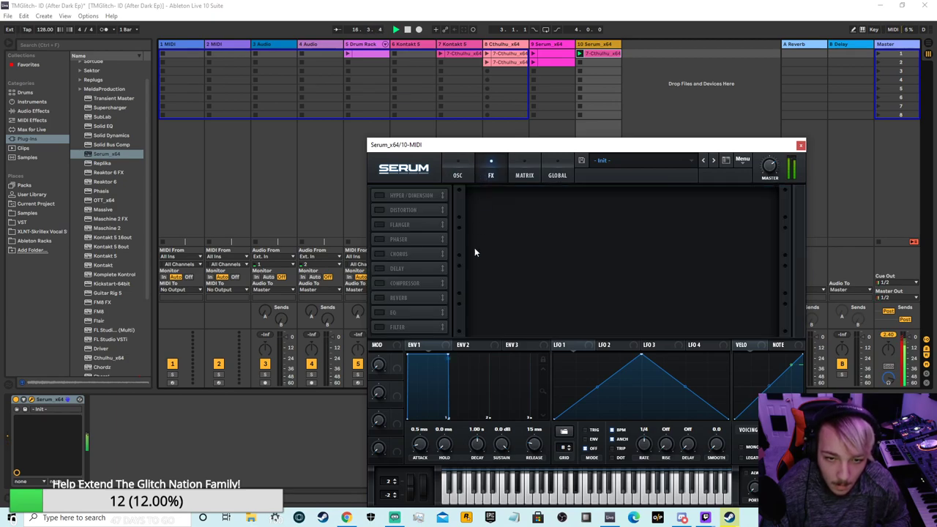
left_click(388, 299)
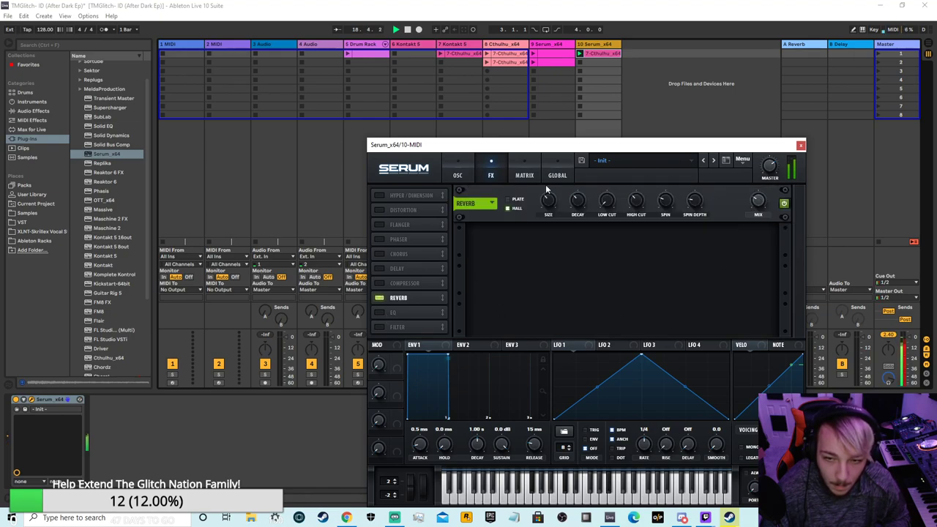
left_click(458, 175)
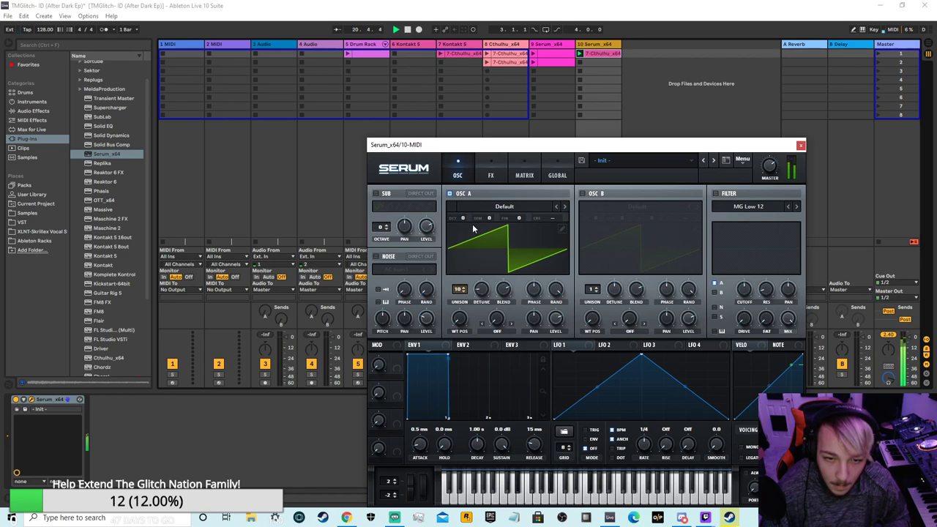
mouse_move(480, 288)
left_mouse_down()
mouse_move(490, 254)
mouse_move(480, 290)
left_mouse_up()
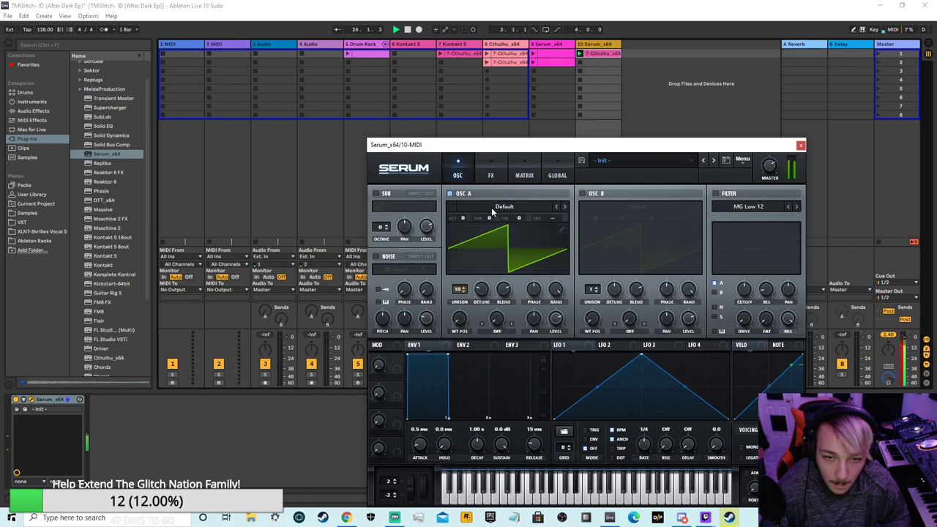
- Reposition the Serum window and try oscillator A at octave -1
left_click_drag(567, 144, 523, 42)
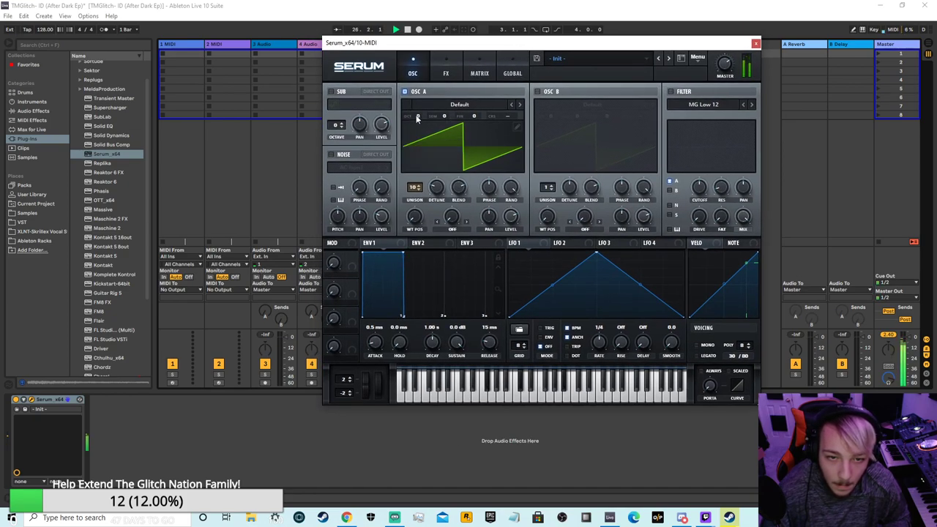
left_click_drag(417, 116, 418, 107)
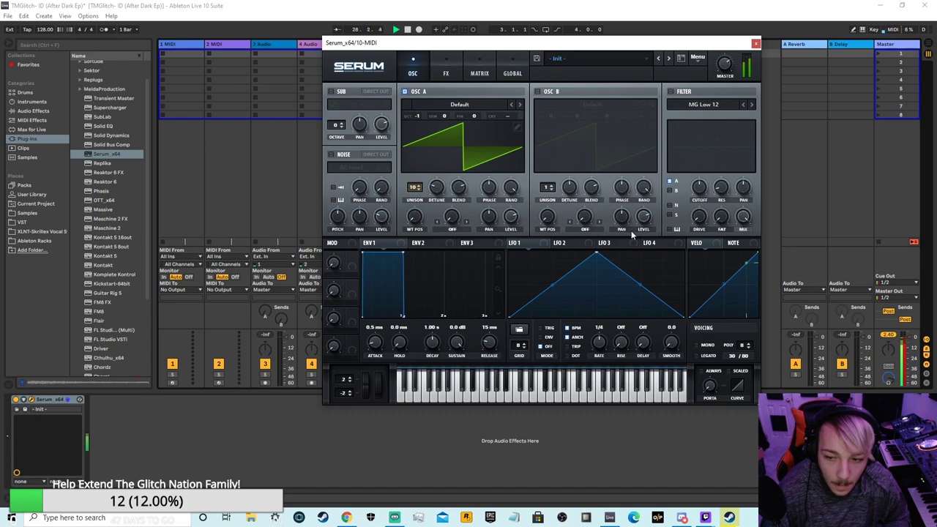
left_click_drag(418, 116, 418, 110)
- Enable Serum's Delay effect alongside the reverb
left_click(445, 73)
mouse_move(713, 101)
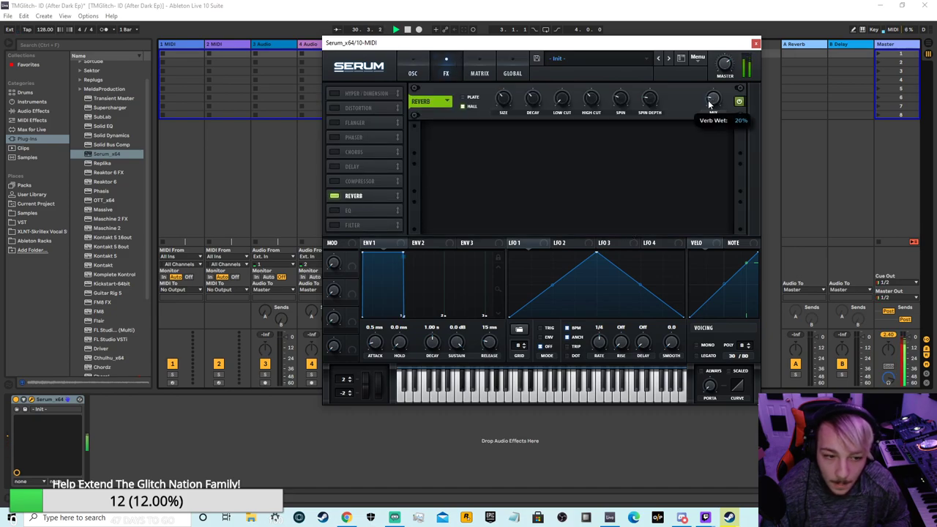
left_click(334, 167)
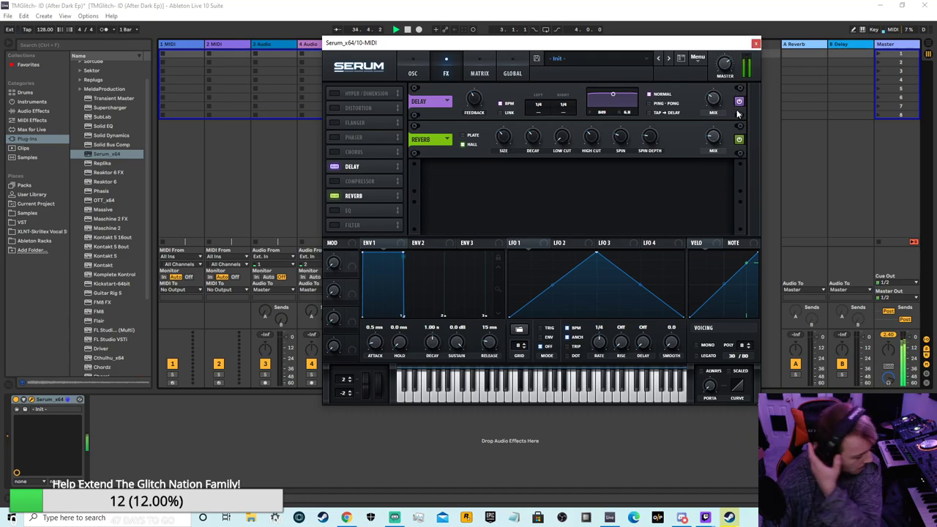
- Add a Limiter audio effect to the Master track
left_click(898, 46)
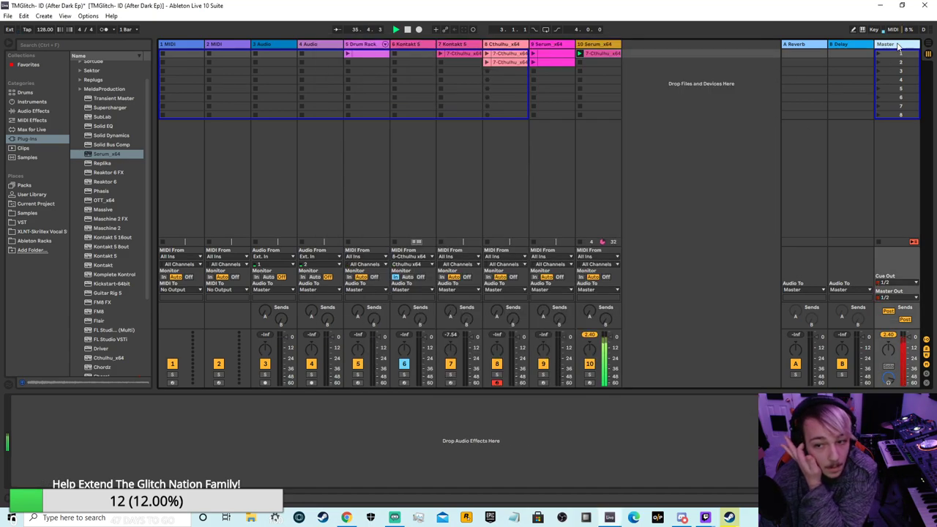
left_click(33, 111)
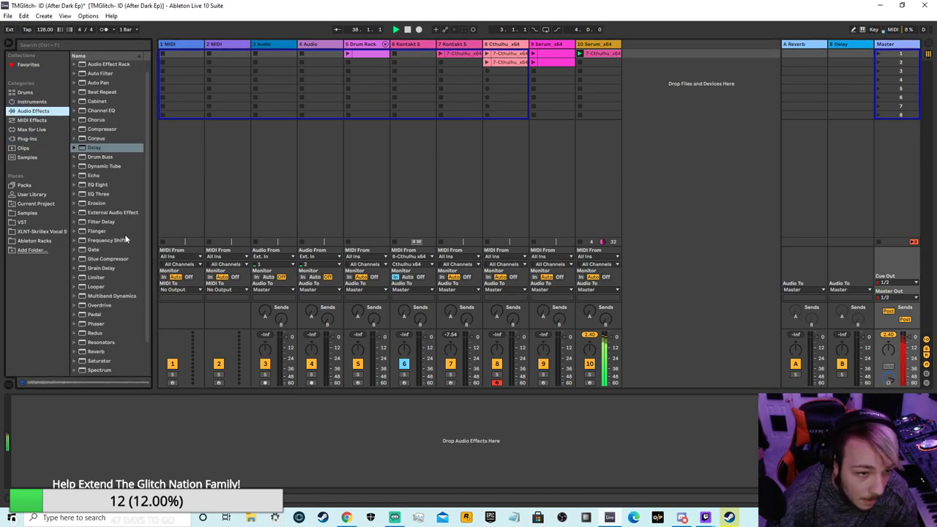
left_click_drag(96, 278, 44, 432)
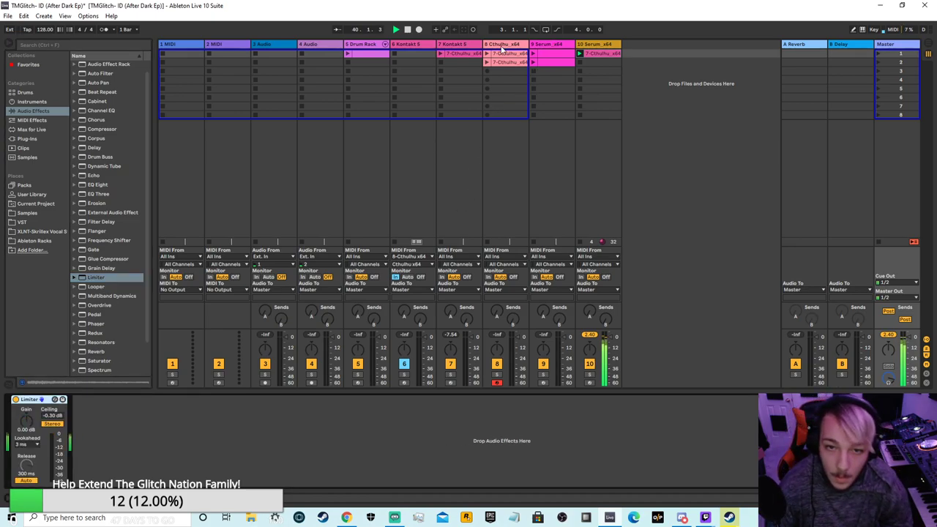
- Move the clip from the first slot of Serum track 10 to the Cthulhu track's third slot and launch it
left_click(581, 256)
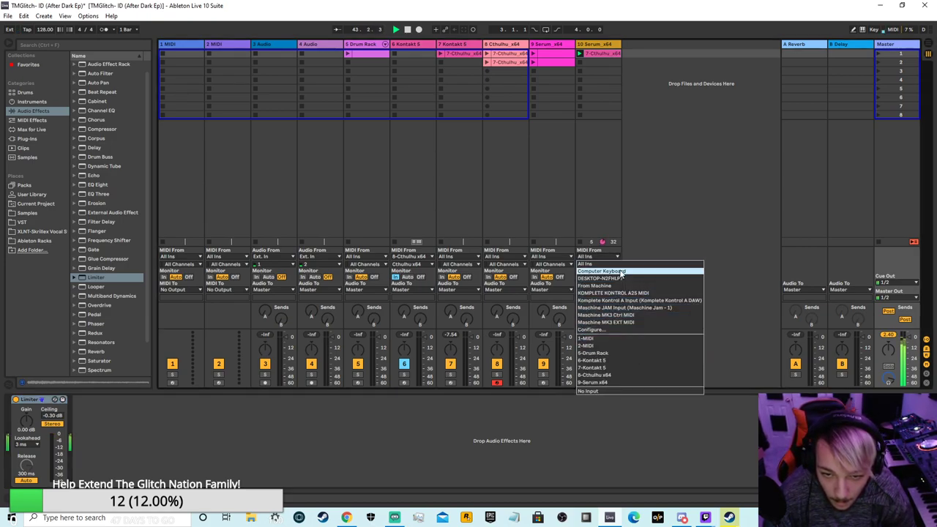
left_click(610, 54)
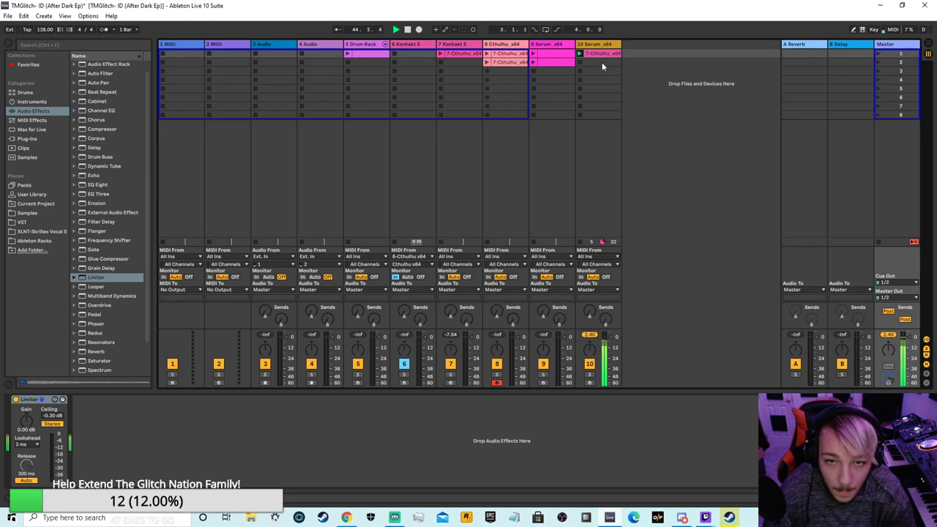
left_click_drag(598, 57, 506, 70)
left_click(488, 71)
left_click(612, 264)
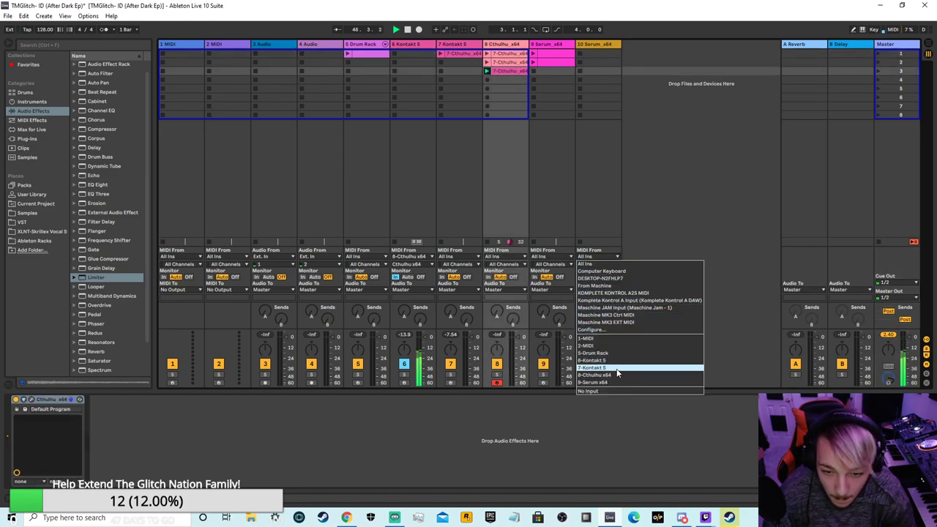
left_click(723, 163)
- Launch the Cthulhu track's second clip, replay it from the start and enlarge its note editor
left_click(409, 44)
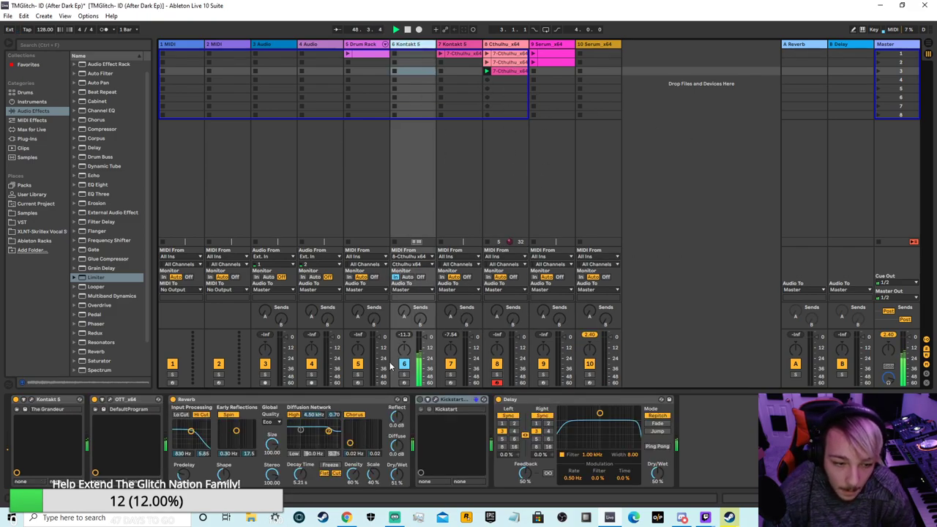
left_click(488, 63)
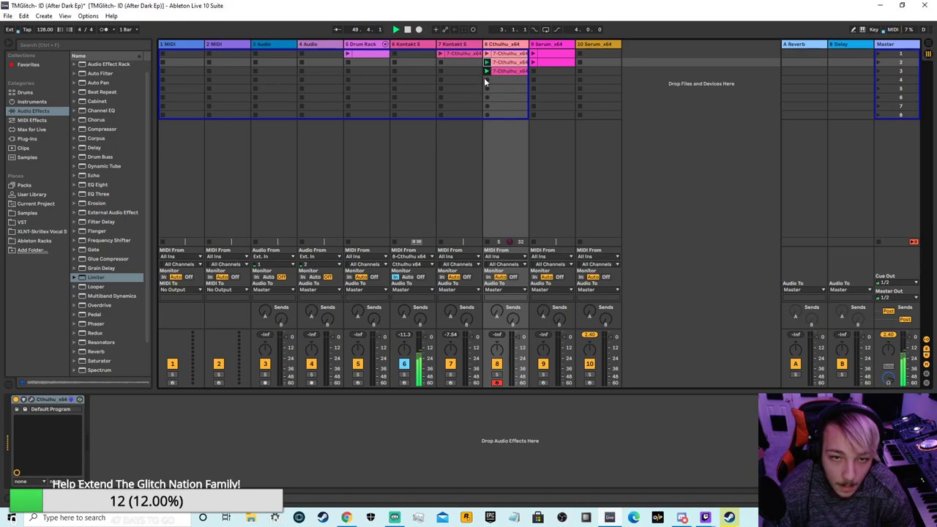
left_click(407, 29)
left_click(396, 30)
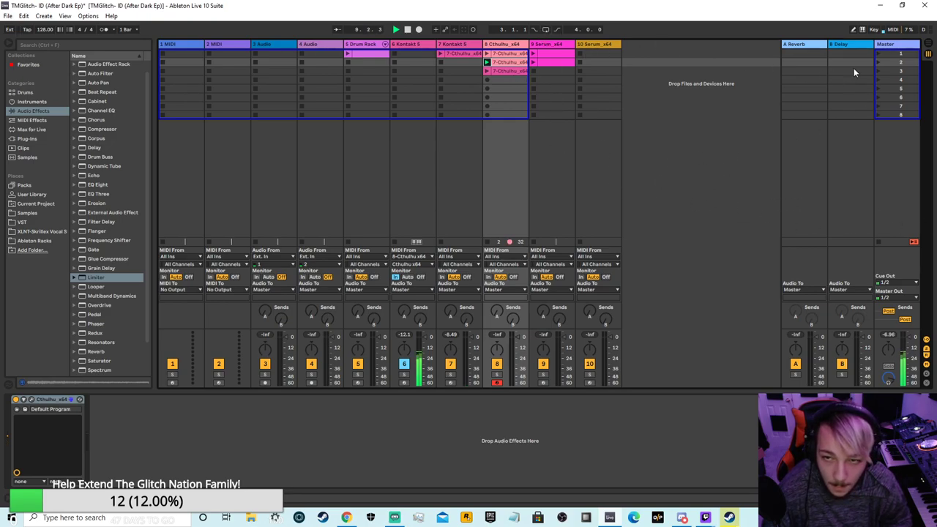
left_click(515, 63)
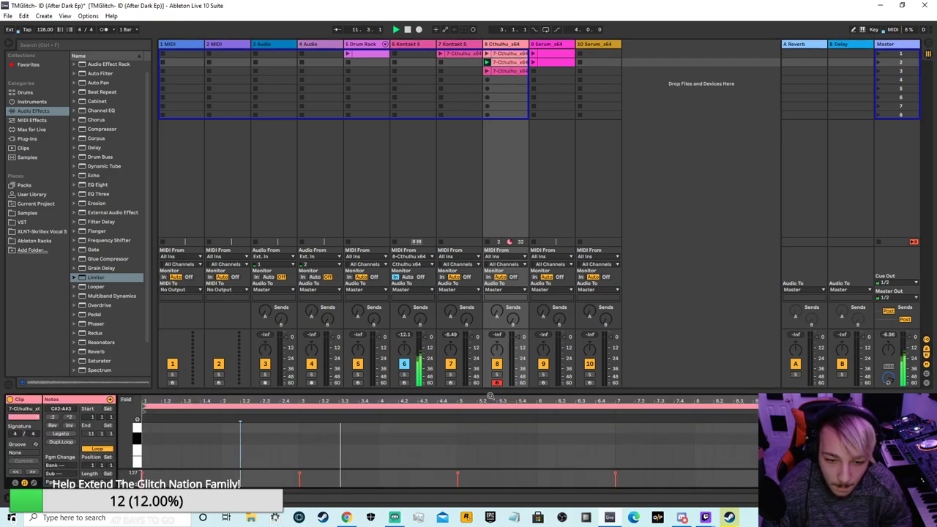
left_click_drag(492, 378, 495, 308)
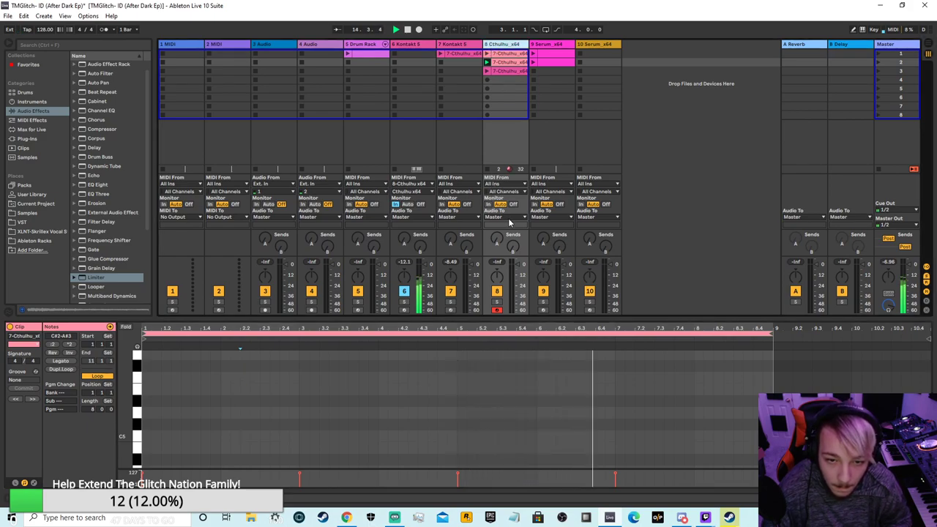
- Randomize the arpeggiator note pattern in Cthulhu twice, audition it from the start and close the plug-in window
left_click(495, 45)
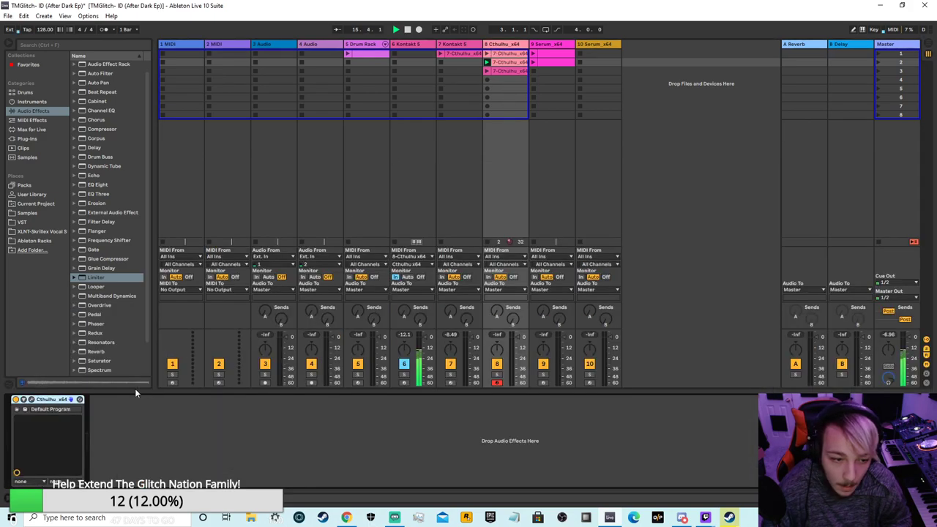
left_click(32, 400)
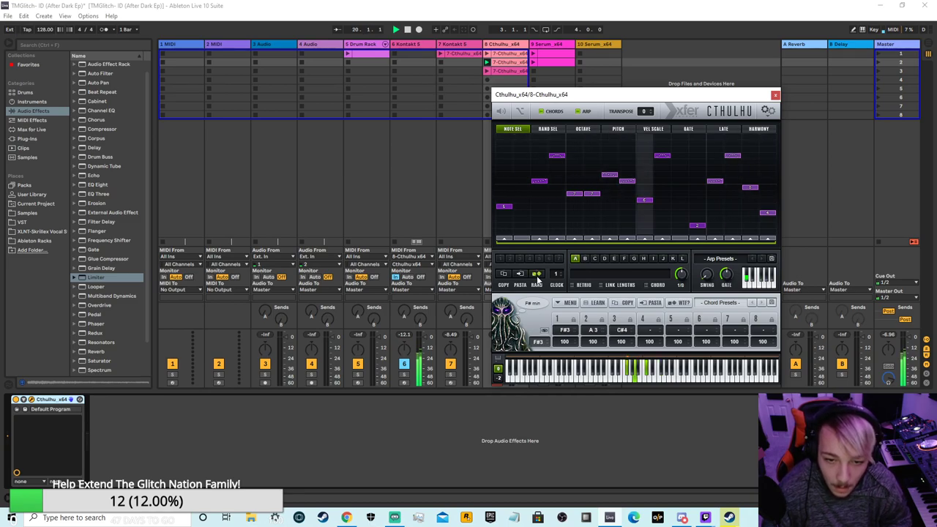
left_click(536, 275)
left_click(395, 30)
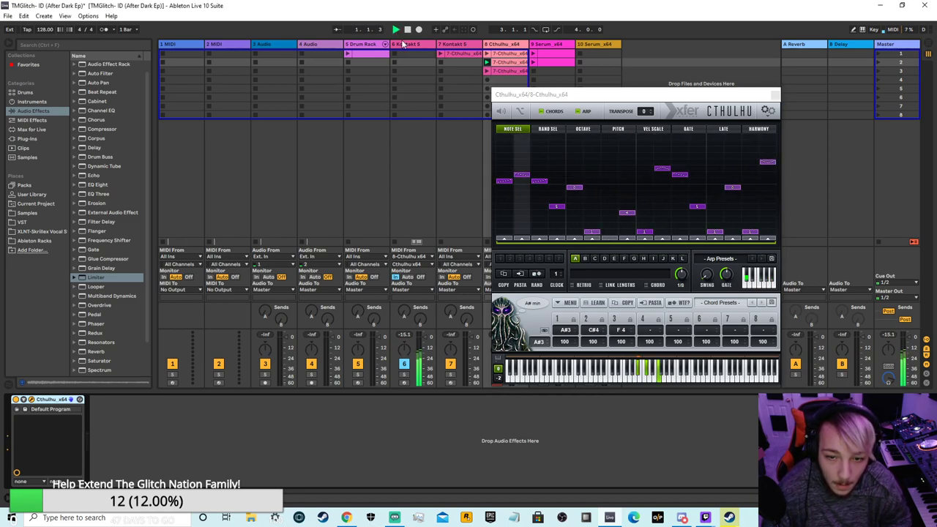
left_click(537, 274)
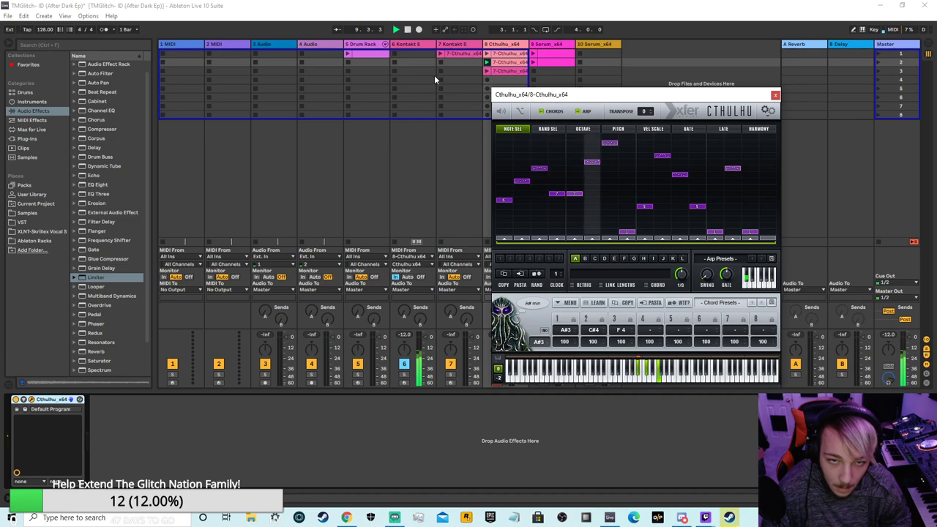
left_click(406, 30)
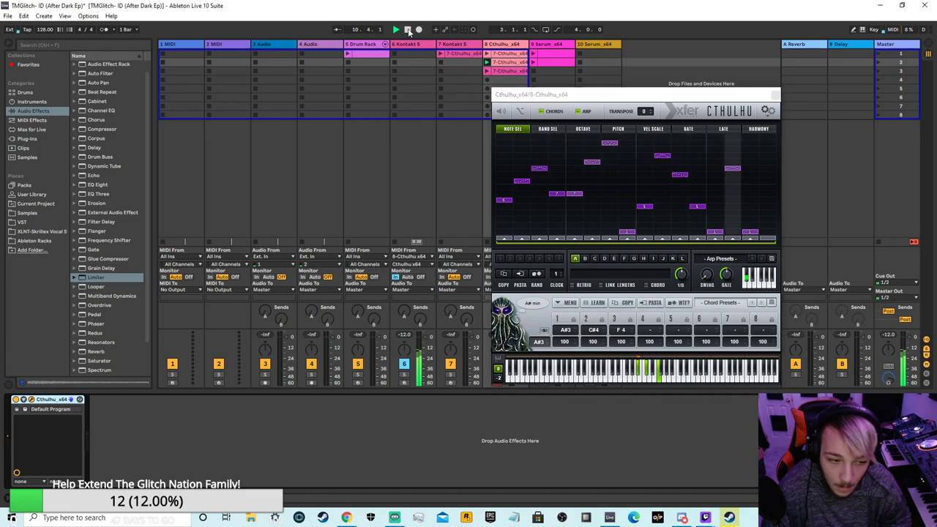
left_click(396, 29)
left_click_drag(545, 96, 680, 97)
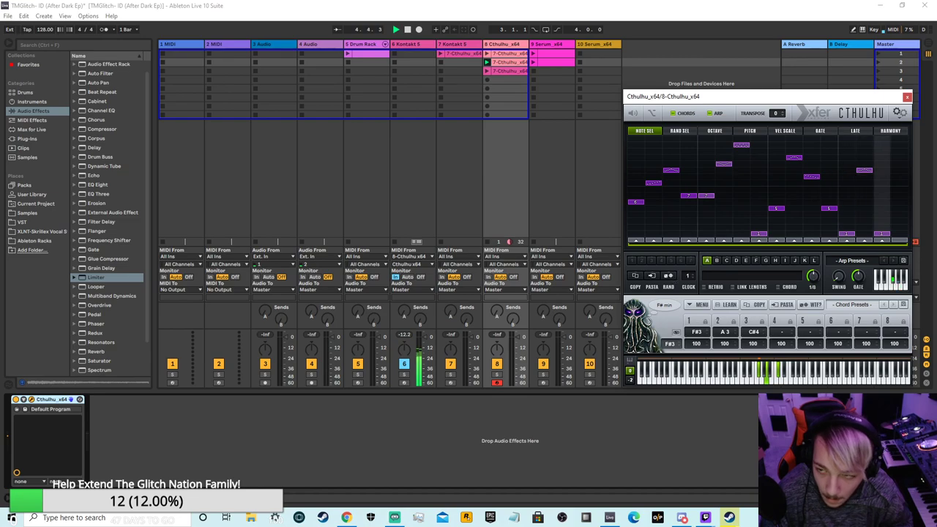
left_click(906, 97)
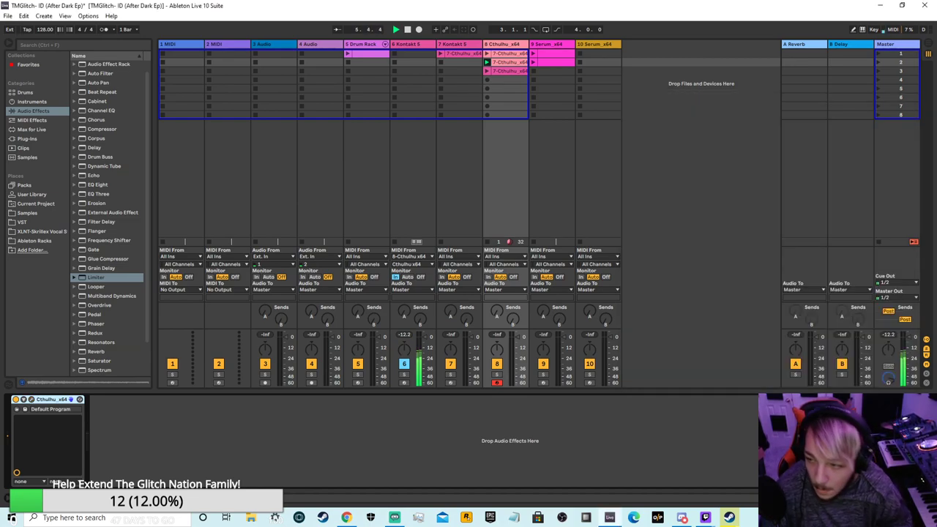
- Route Serum track 10's MIDI input from 8-Cthulhu_x64, with Cthulhu_x64 as the source channel, and set its monitoring to In
left_click(604, 68)
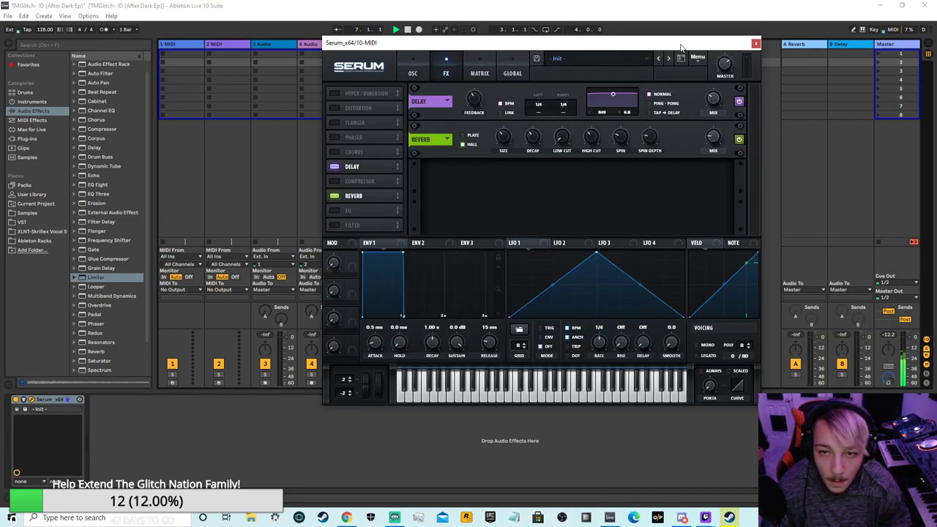
left_click(756, 44)
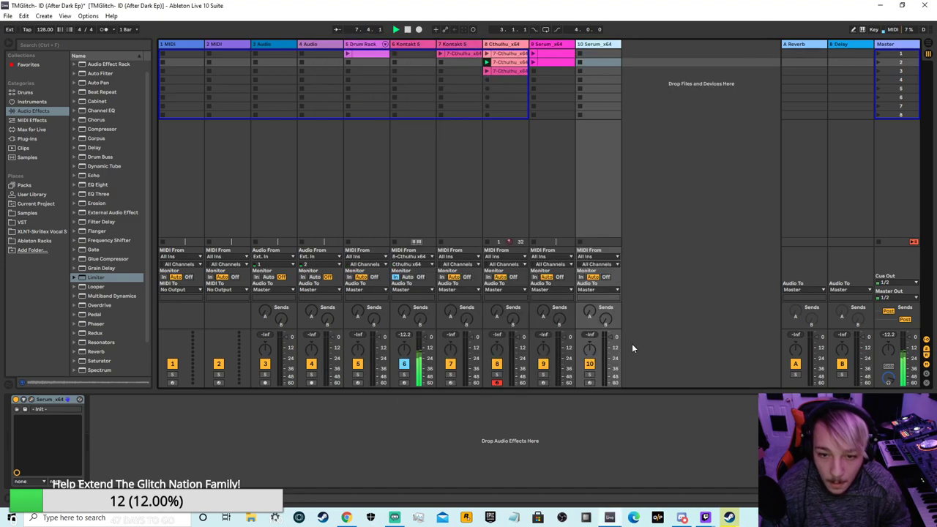
left_click(604, 257)
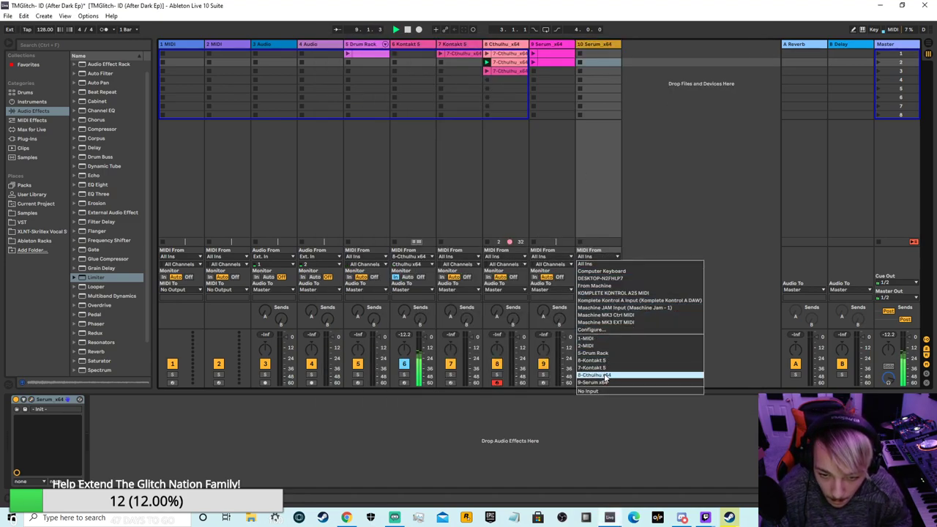
left_click(605, 375)
left_click(588, 265)
left_click(589, 281)
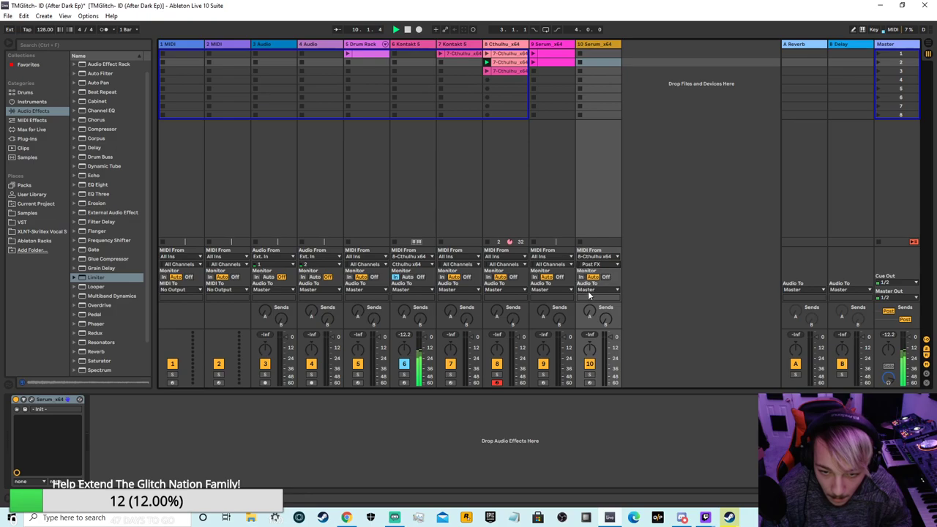
left_click(589, 264)
left_click(590, 288)
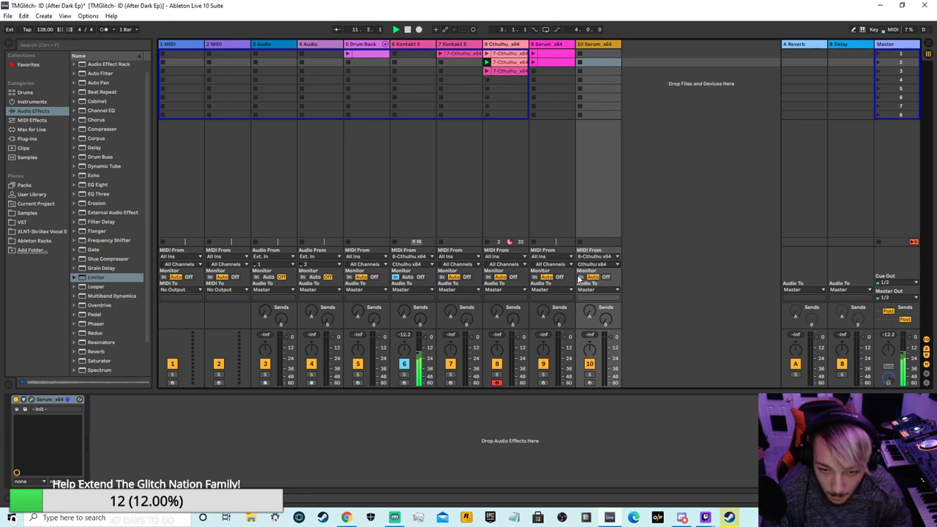
left_click(580, 276)
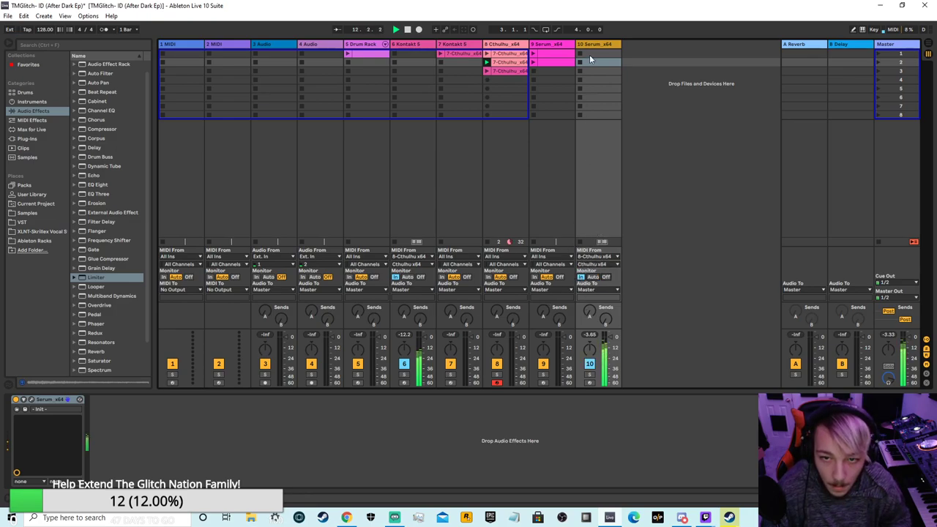
- Reopen Cthulhu on track 8 and randomize its arpeggiator note pattern three times during playback
left_click(503, 47)
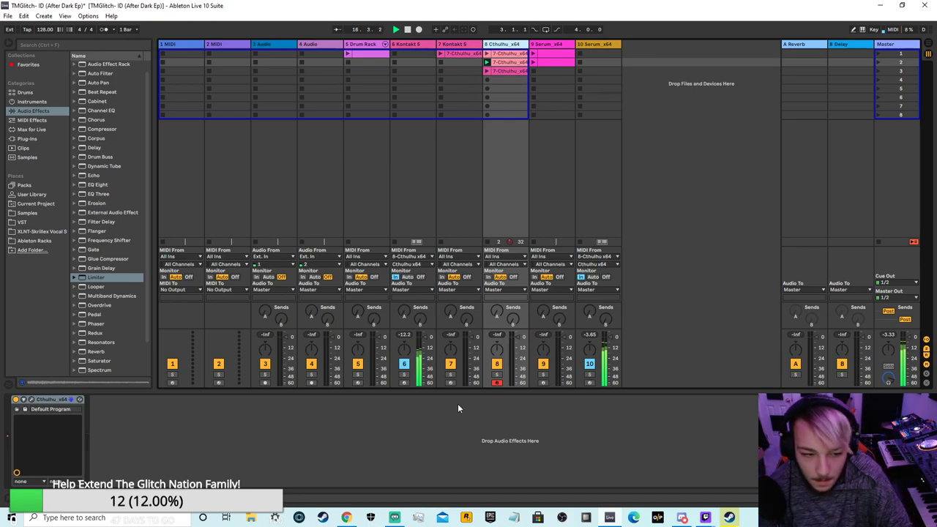
left_click(32, 400)
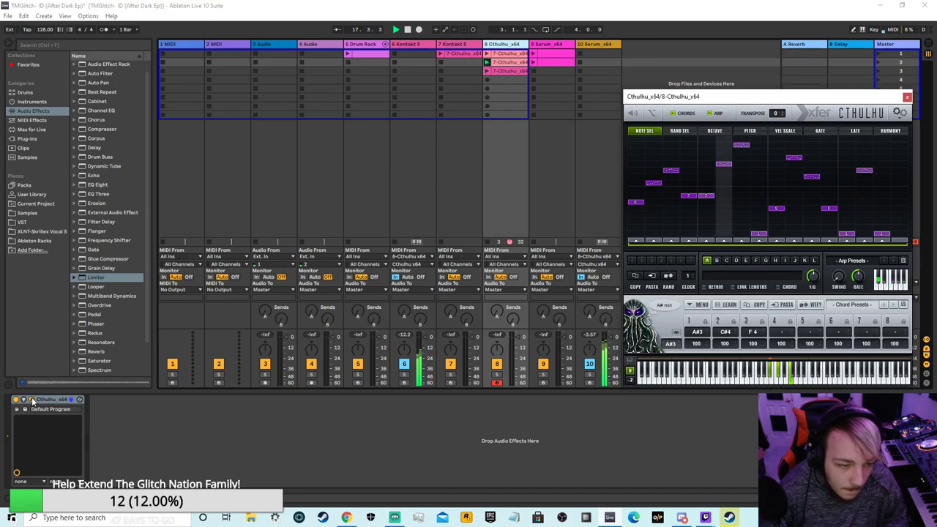
left_click(666, 276)
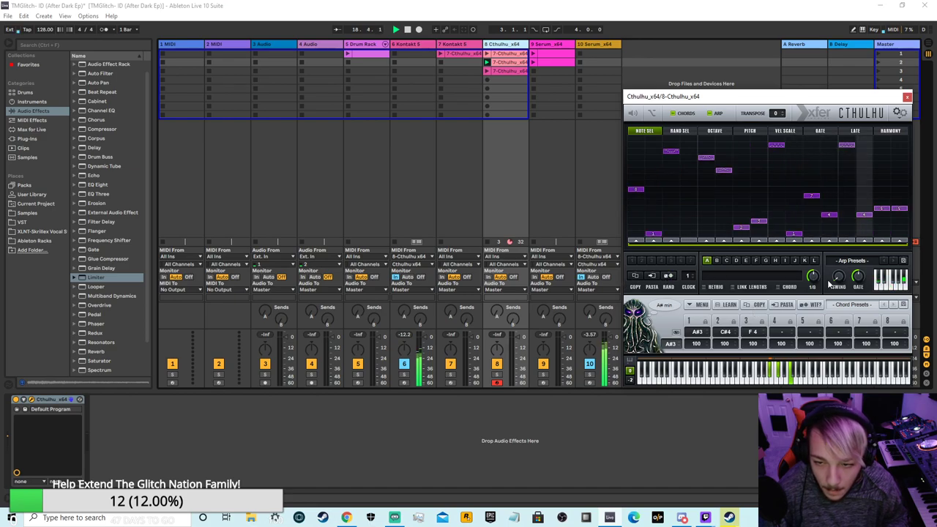
left_click(667, 276)
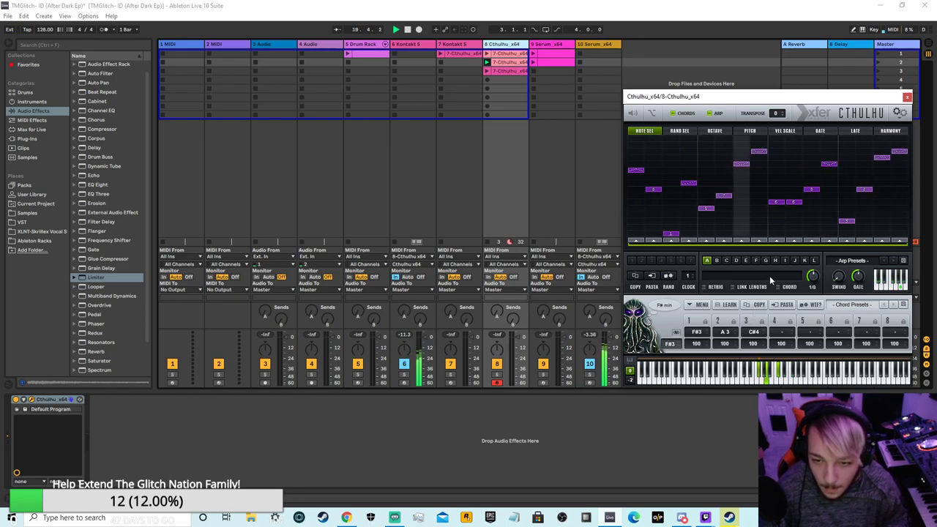
left_click(669, 277)
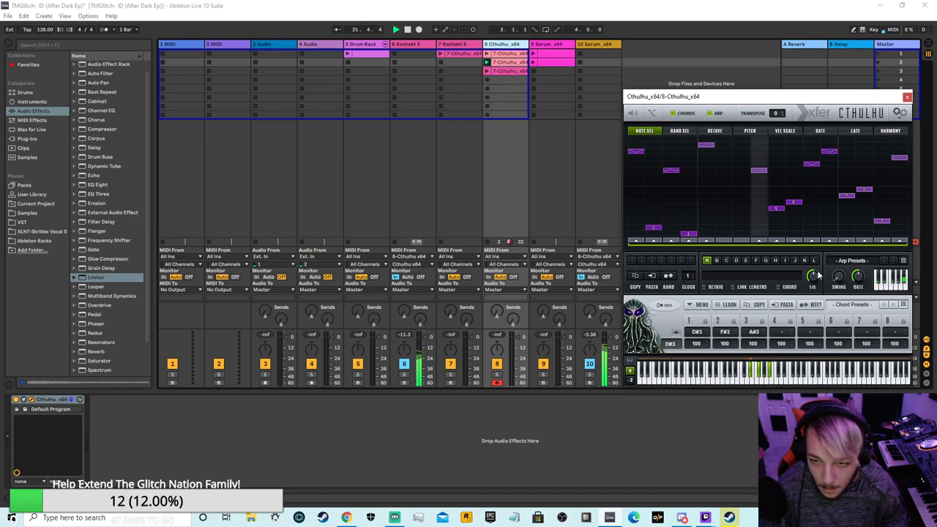
- Set Cthulhu's arpeggiator rate to 1/16 and randomize the note pattern again
left_click_drag(818, 276, 817, 272)
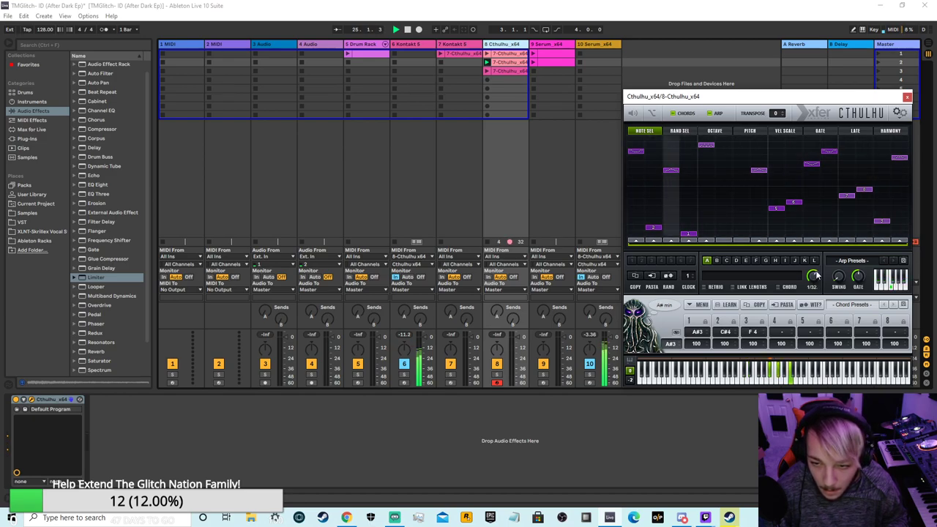
left_click_drag(817, 271, 815, 276)
left_click(668, 277)
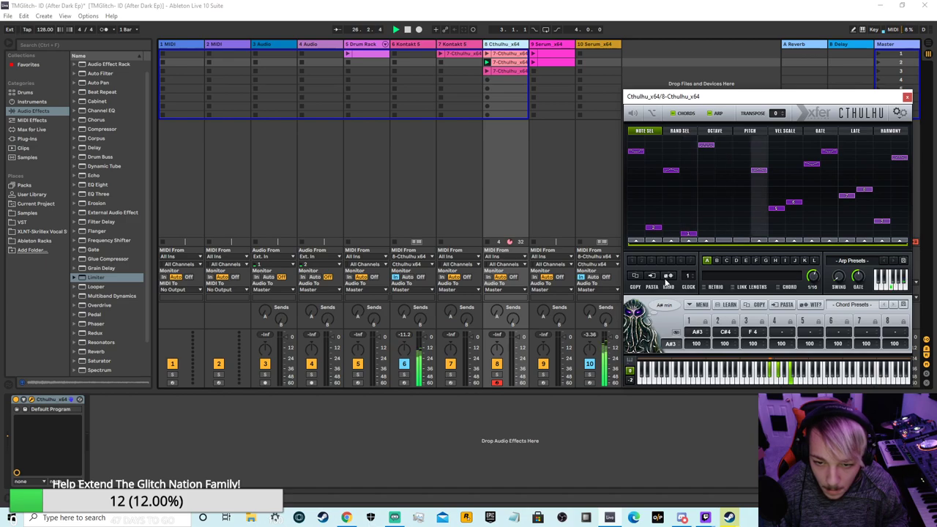
left_click(667, 277)
left_click(667, 276)
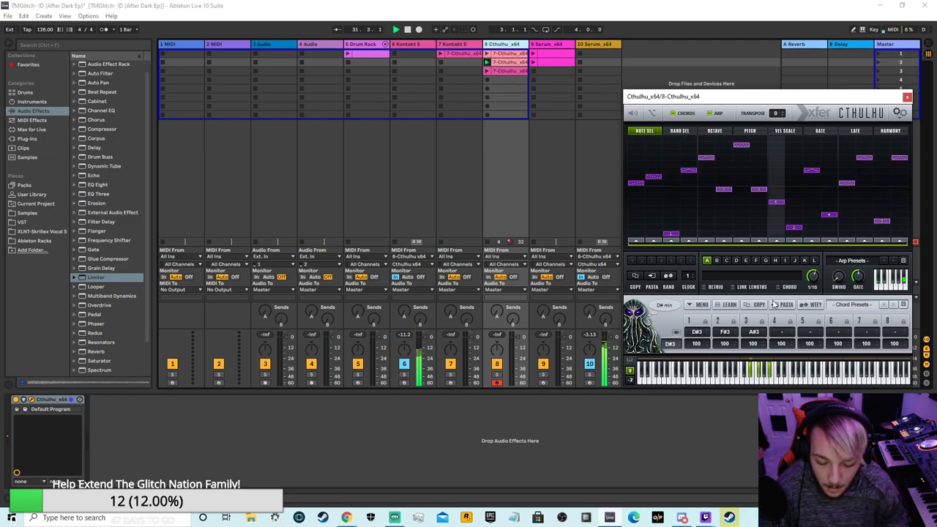
- Close Cthulhu, launch the second clip on Serum bass track 9 and audition all layers from the start
left_click(606, 255)
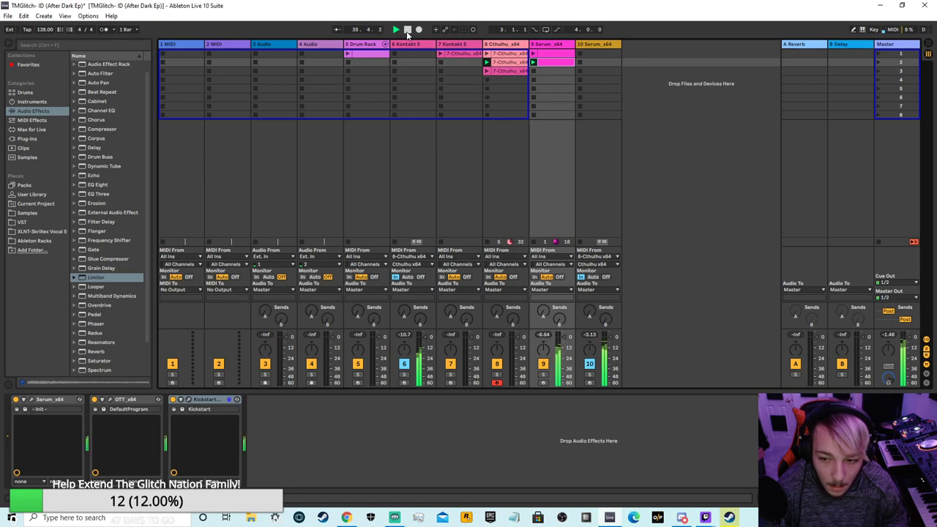
left_click(408, 32)
left_click(397, 31)
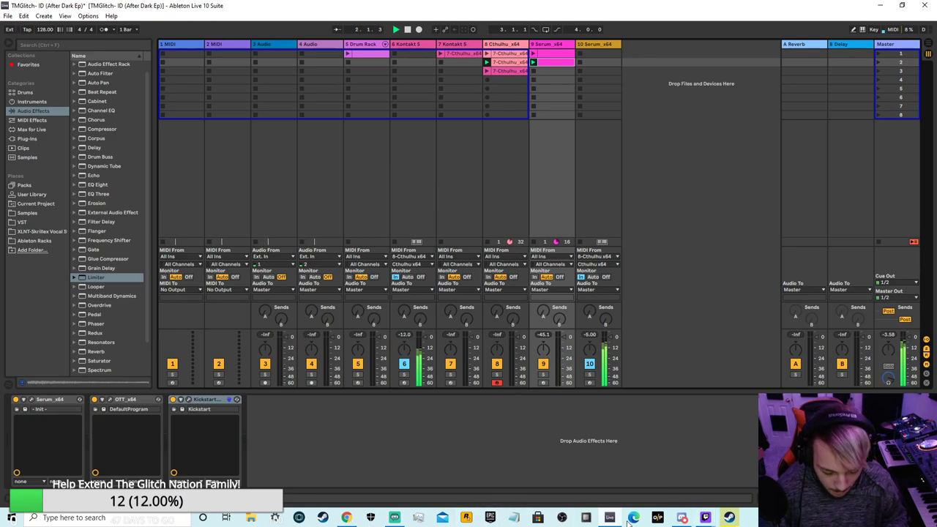
mouse_move(608, 520)
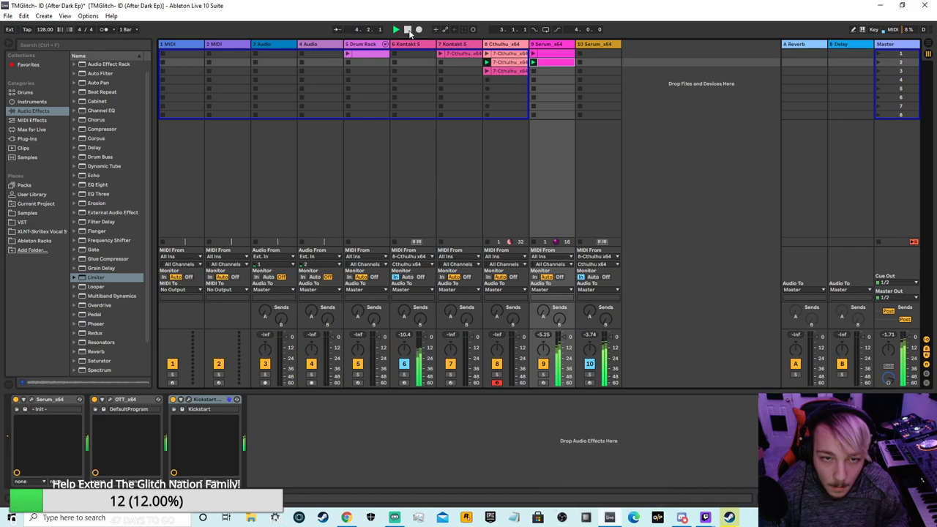
left_click(408, 30)
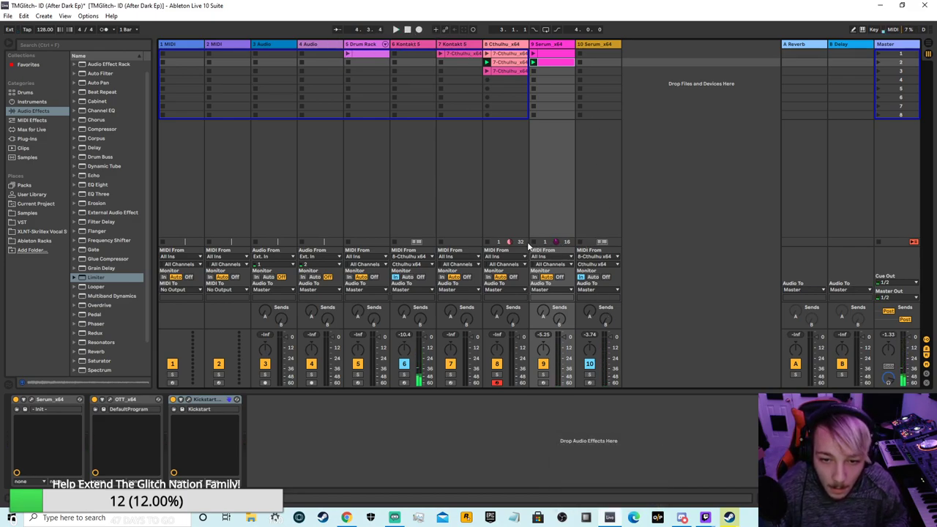
- Set Serum track 10's MIDI input to All Ins and restart playback
left_click(582, 257)
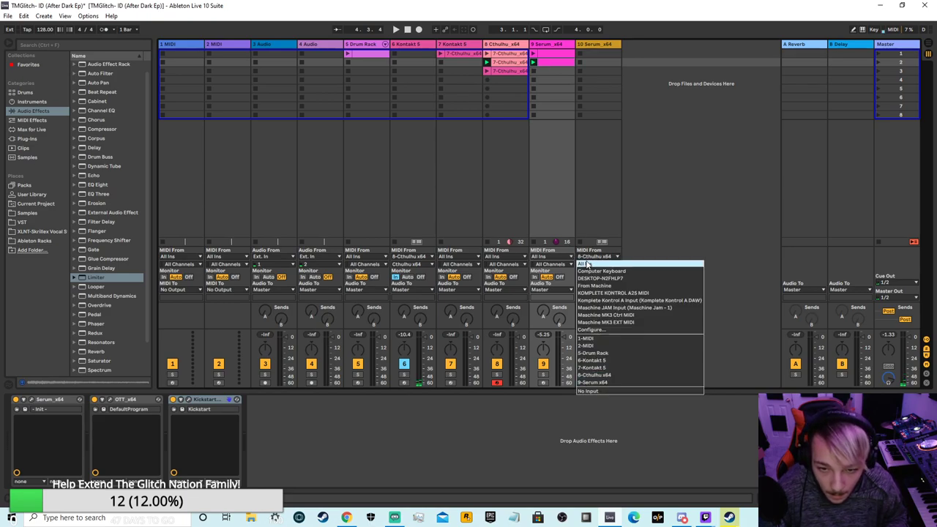
left_click(589, 267)
left_click(395, 30)
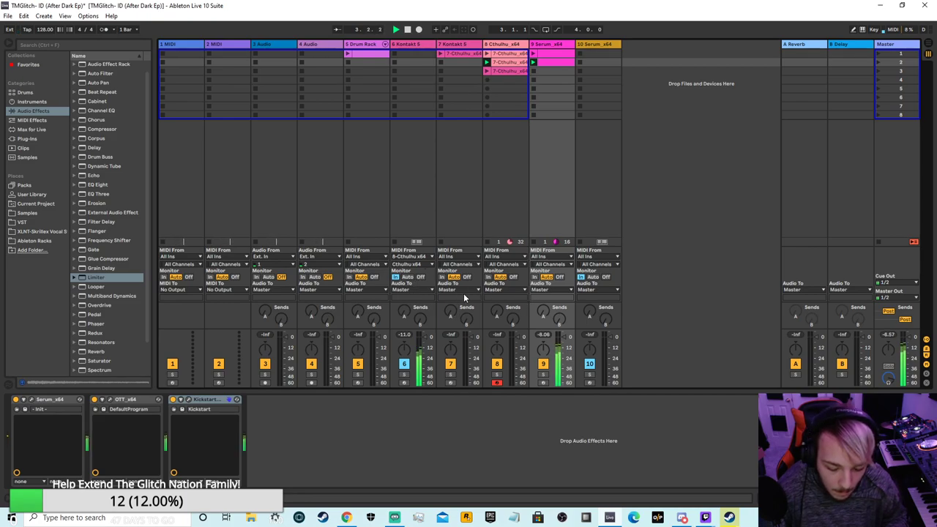
- Launch the clip on Kontakt track 7 and stop the playing clip on Cthulhu track 8
left_click(440, 54)
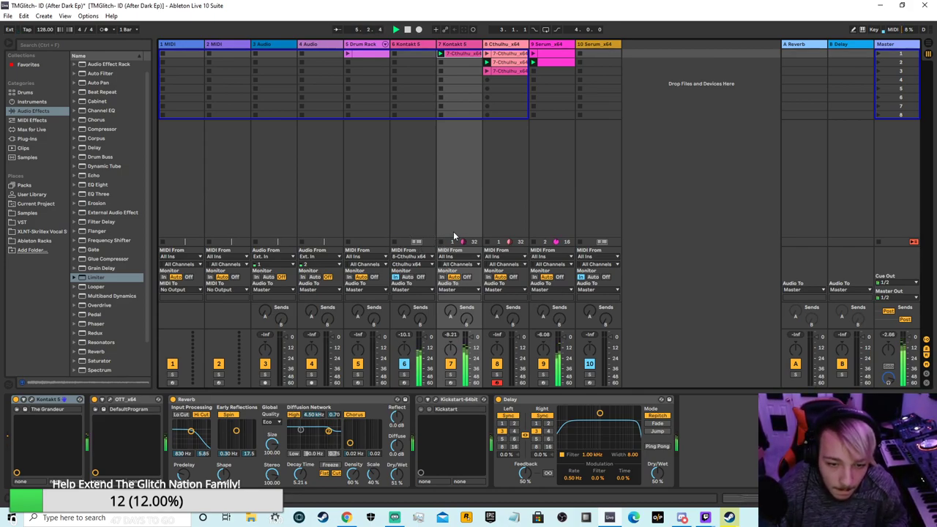
left_click(487, 243)
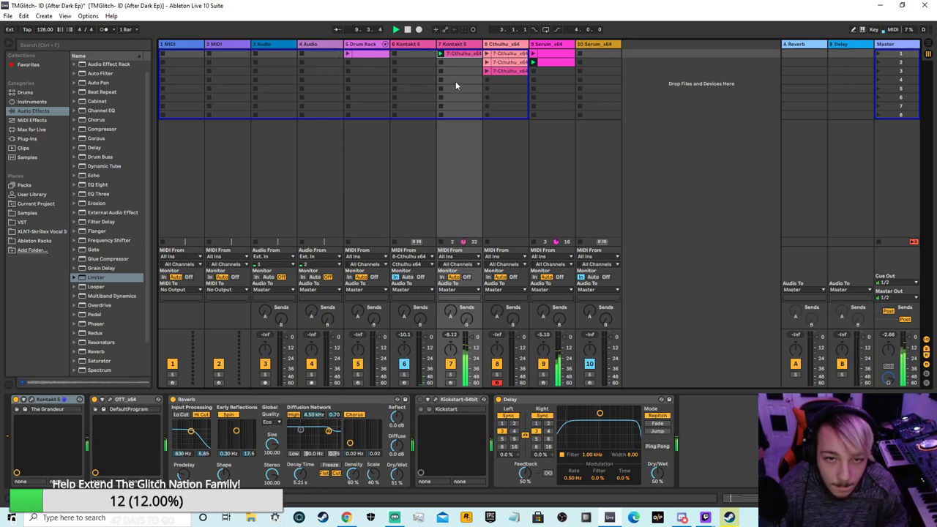
left_click(504, 45)
left_click(461, 45)
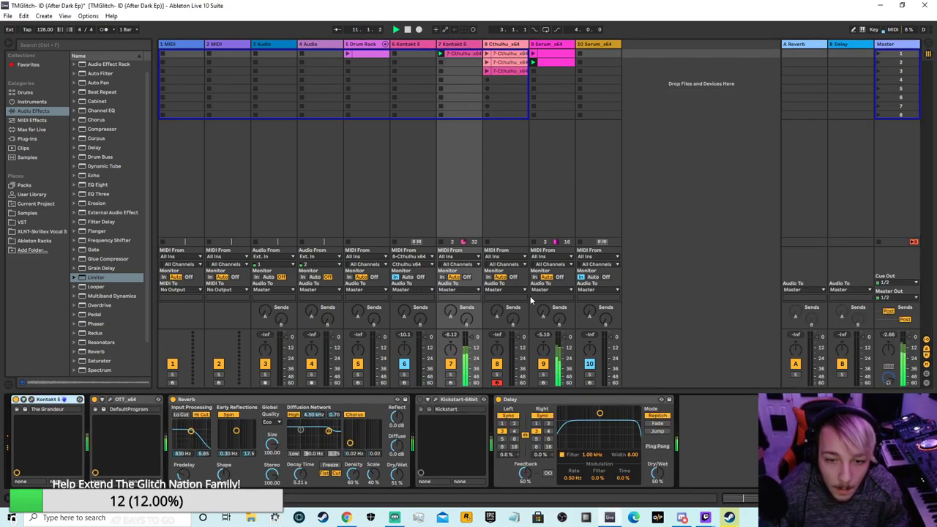
- Add the Auto Pan preset Subtle Stereo after Kickstart on Serum bass track 9
left_click(540, 46)
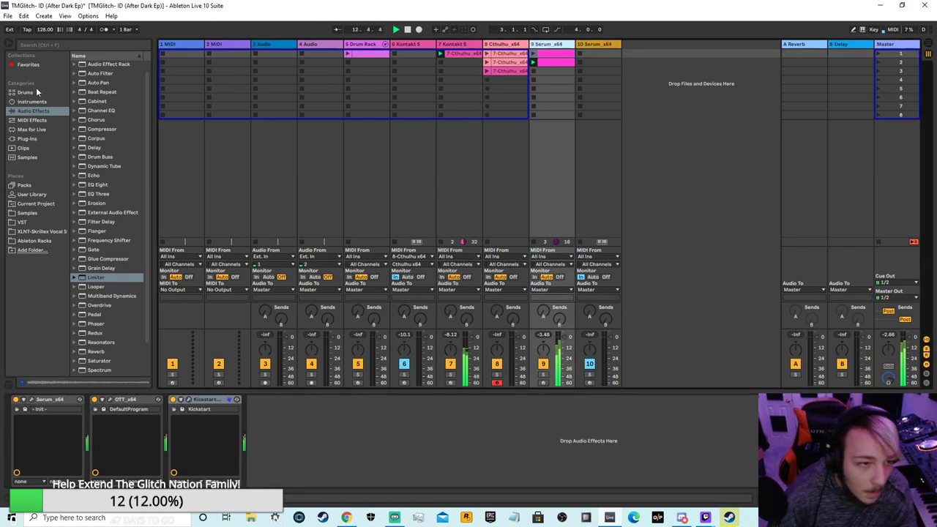
left_click(32, 128)
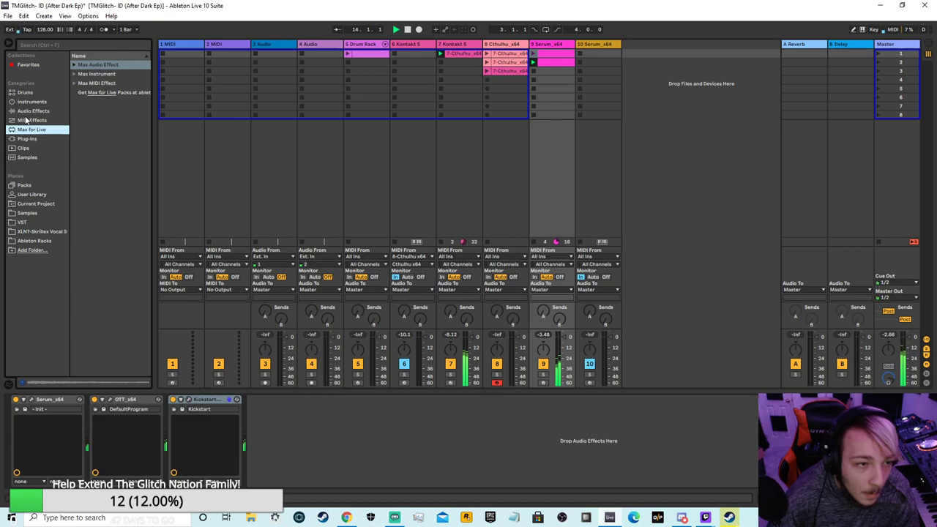
left_click(31, 120)
left_click(34, 110)
left_click(33, 101)
left_click(34, 110)
scroll(105, 164, "up", 1)
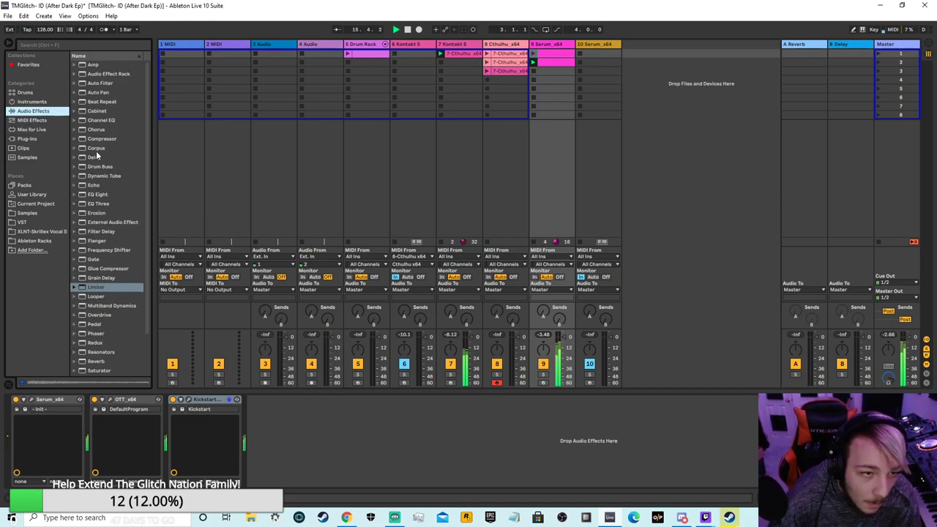
left_click(80, 92)
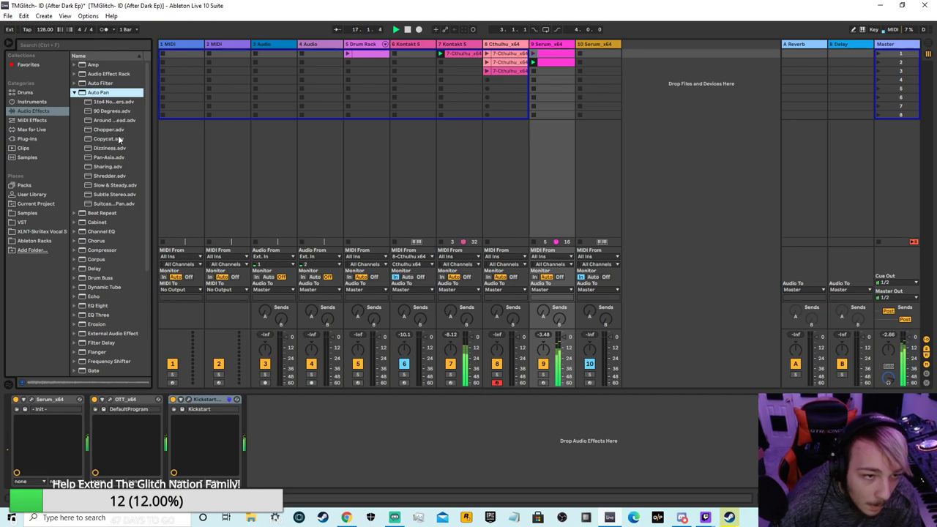
left_click(106, 203)
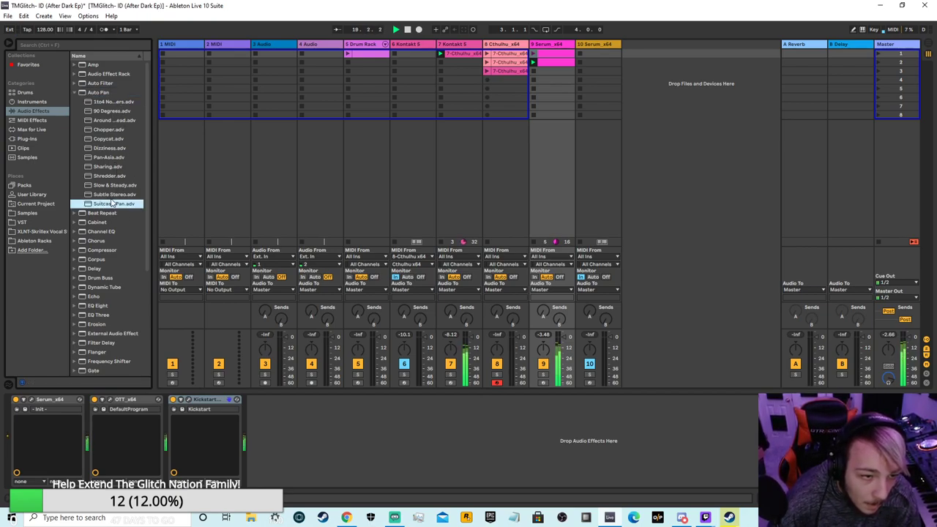
left_click(105, 195)
left_click_drag(100, 196, 307, 439)
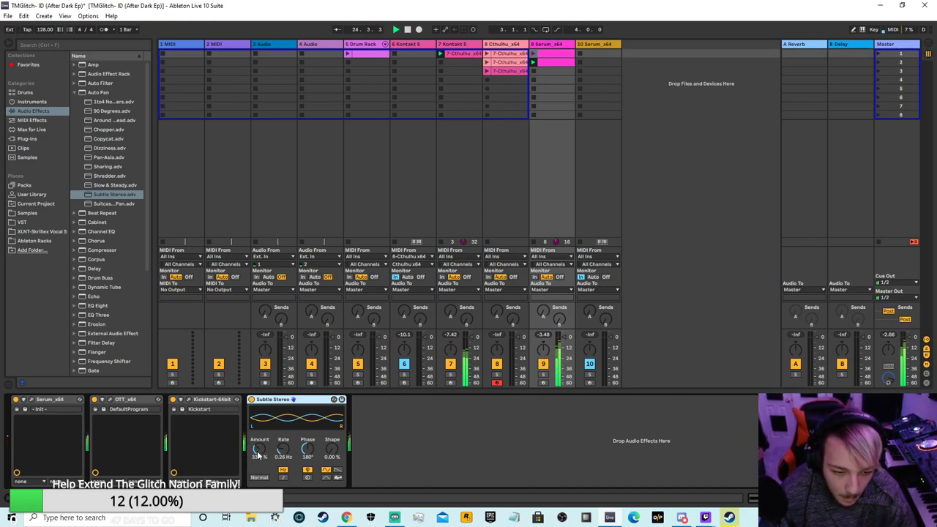
- Lower the Auto Pan amount to 15.1% and add a Saturator after it with 3.43 dB of drive
left_click_drag(257, 454, 258, 477)
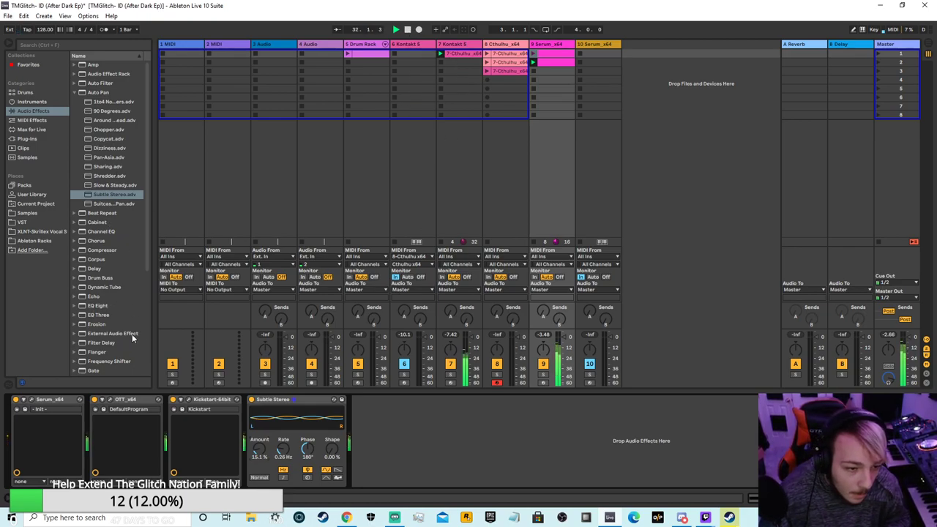
scroll(117, 286, "down", 5)
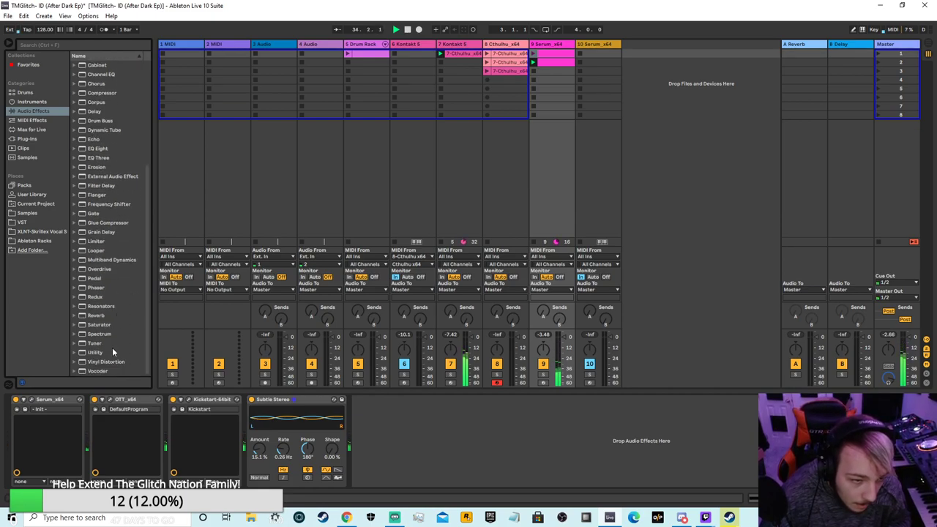
left_click_drag(105, 327, 439, 437)
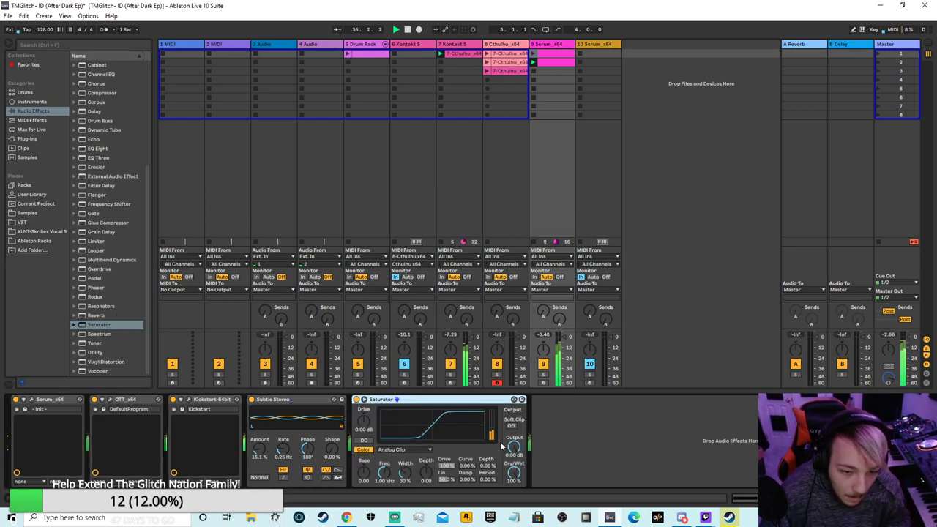
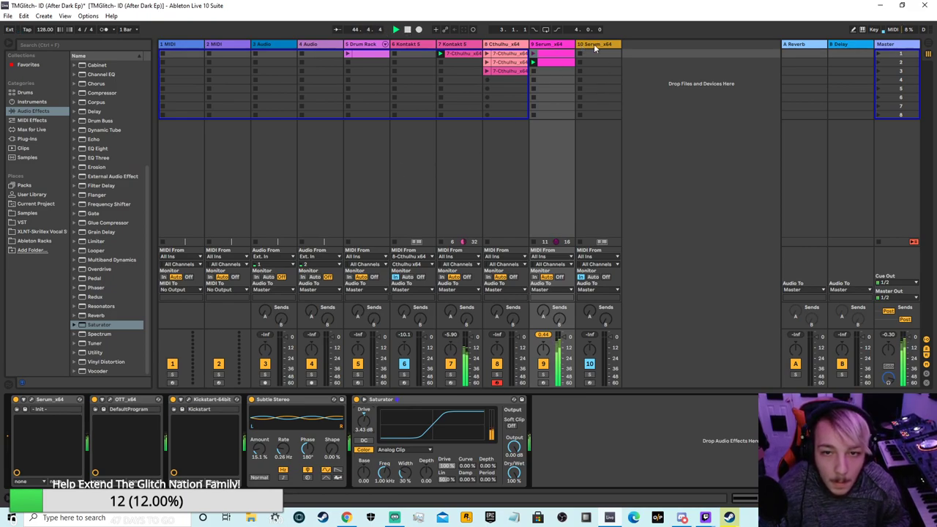
- Open Serum on track 10, turn off oscillator A and enable the noise oscillator with the Organics sample Air Can 1
left_click(597, 45)
left_click(31, 400)
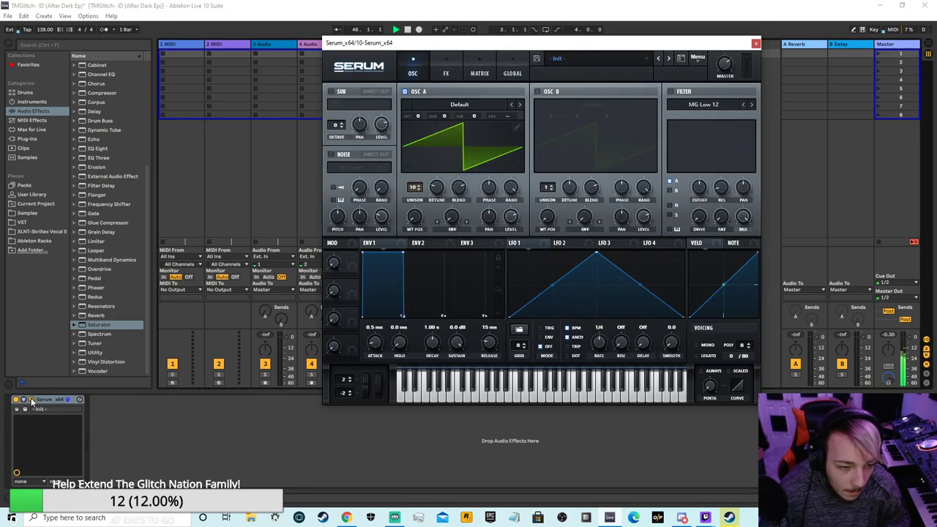
left_click(404, 91)
left_click(376, 165)
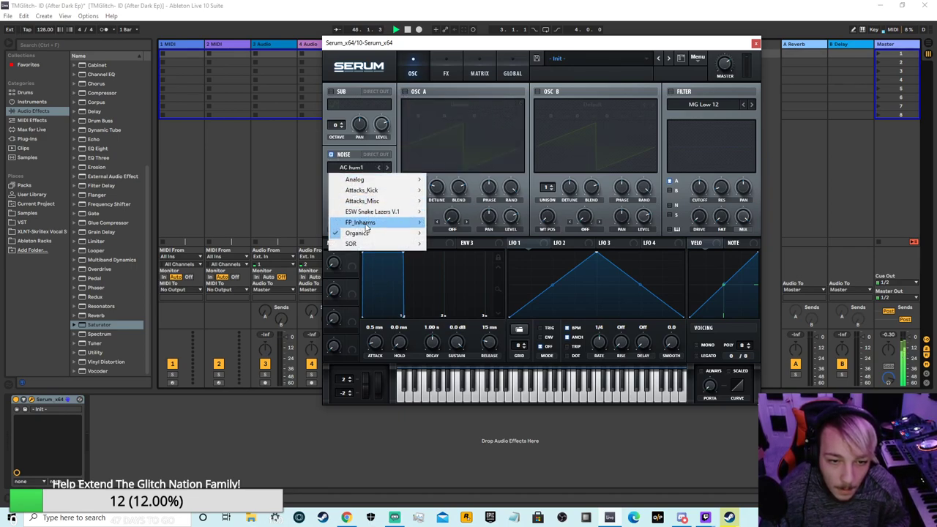
mouse_move(366, 233)
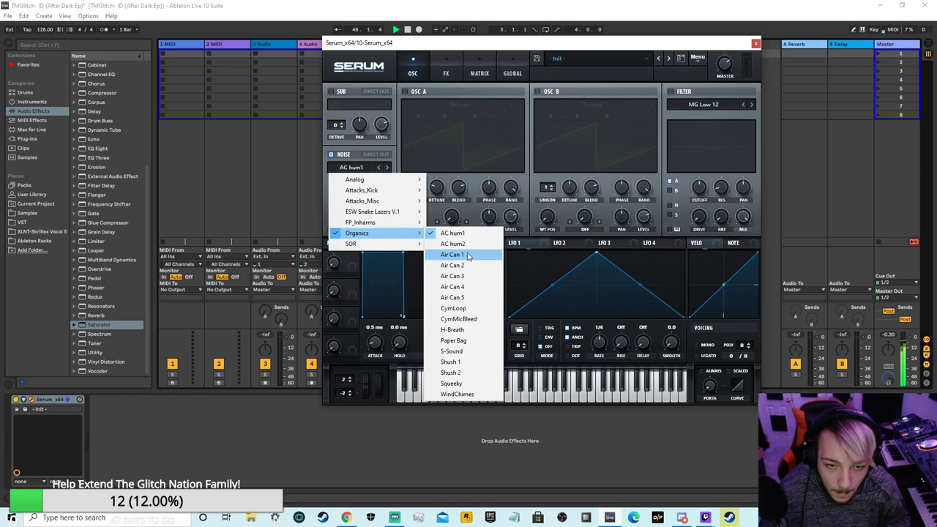
left_click(476, 256)
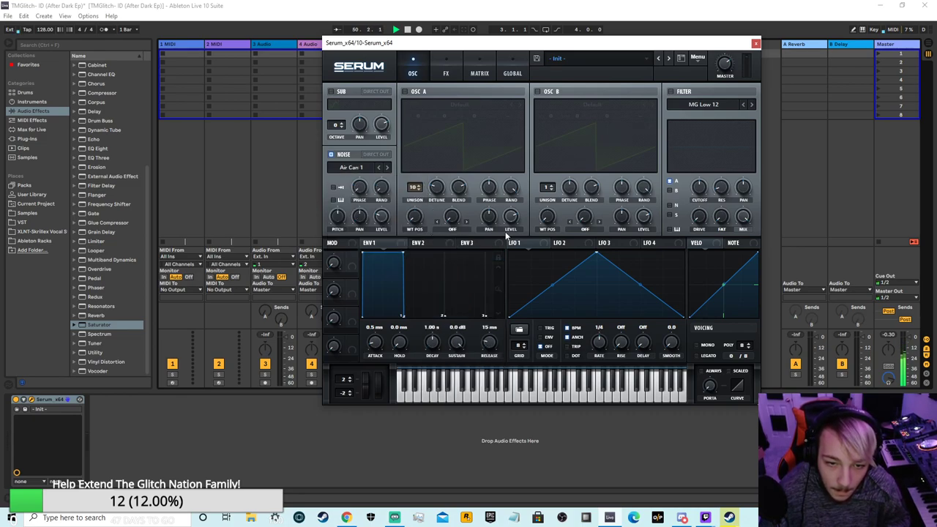
- Reshape LFO 1 into a rising ramp and assign it to the noise level
left_click_drag(595, 254, 682, 253)
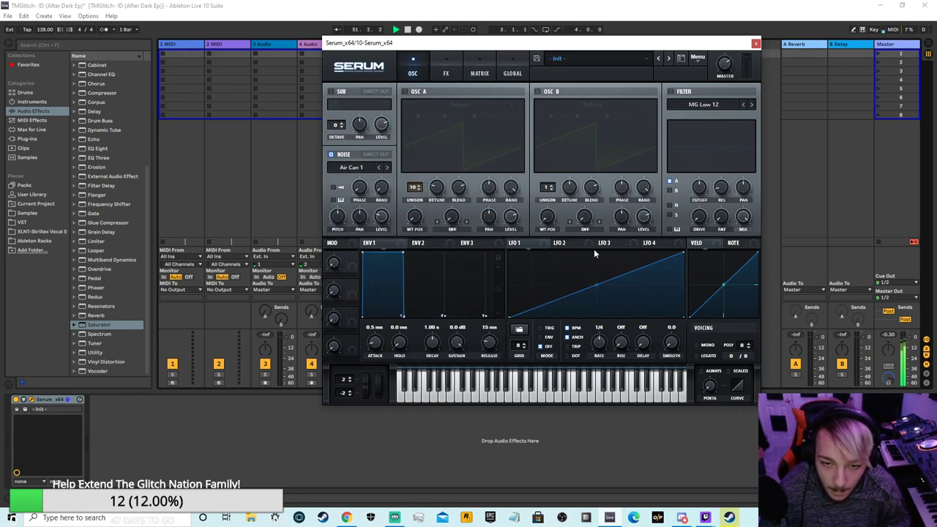
left_click_drag(410, 247, 381, 252)
left_click_drag(373, 208, 464, 32)
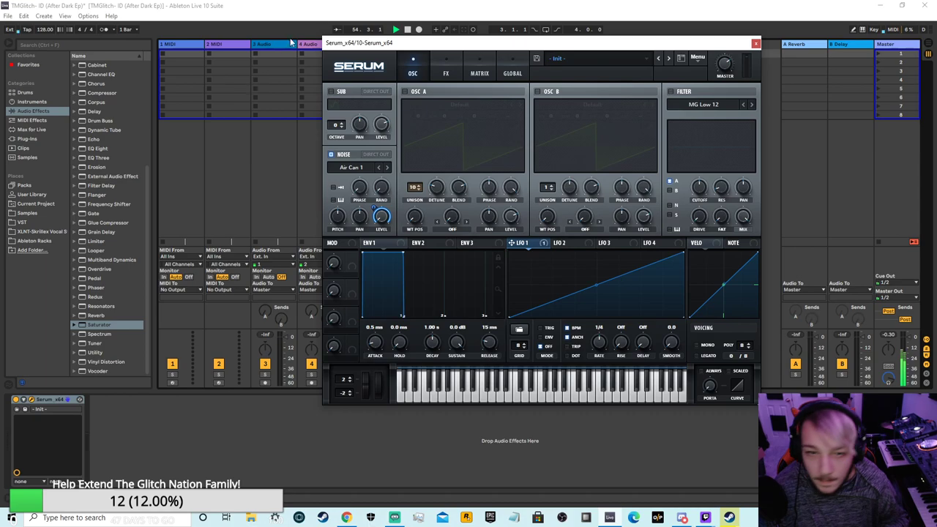
- Restart playback from the beginning and set LFO 1's rate to 4 bar
left_click(408, 30)
key("space")
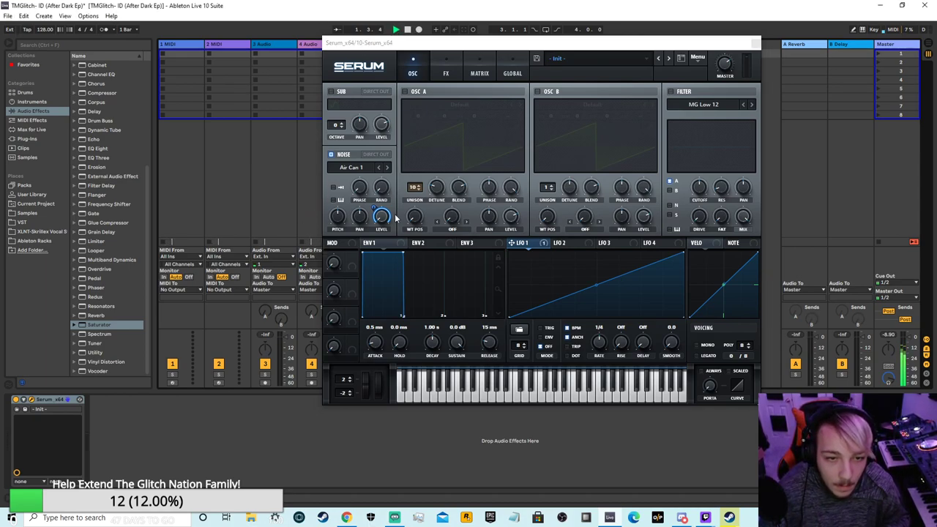
left_click_drag(598, 342, 589, 352)
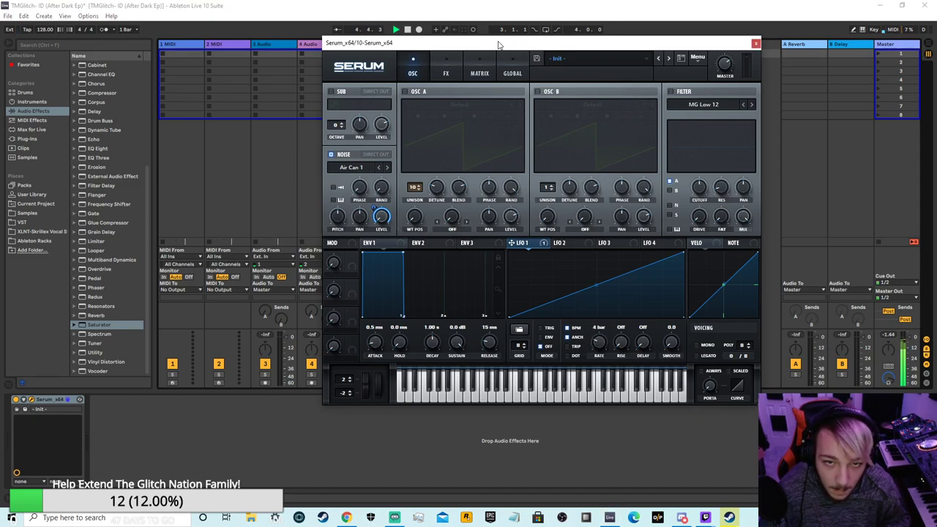
- Move the Serum window aside, create an empty MIDI clip in track 10's first slot and stop playback
left_click_drag(490, 41, 735, 101)
double_click(606, 54)
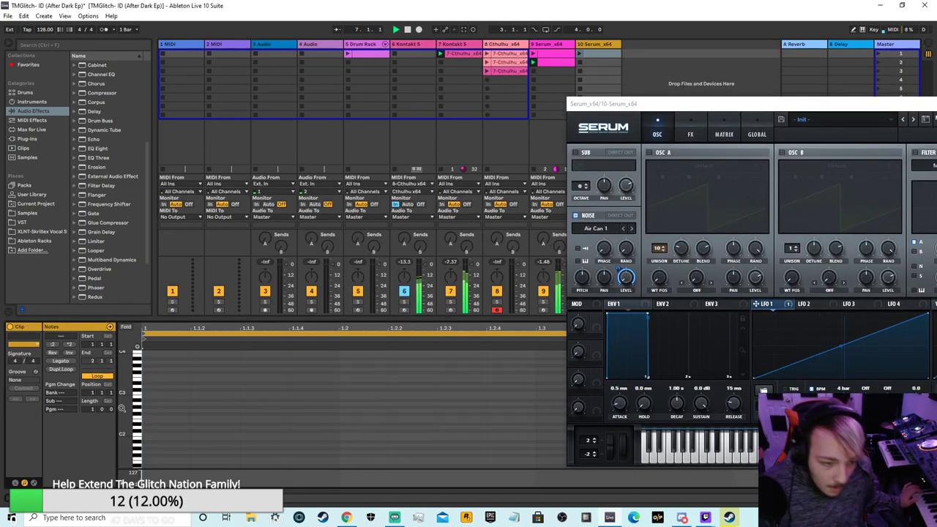
double_click(131, 417)
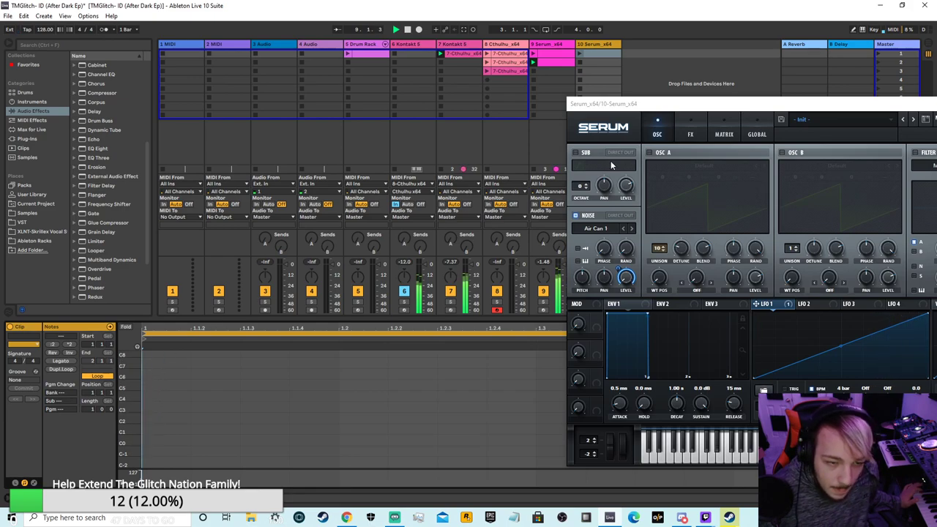
left_click(407, 30)
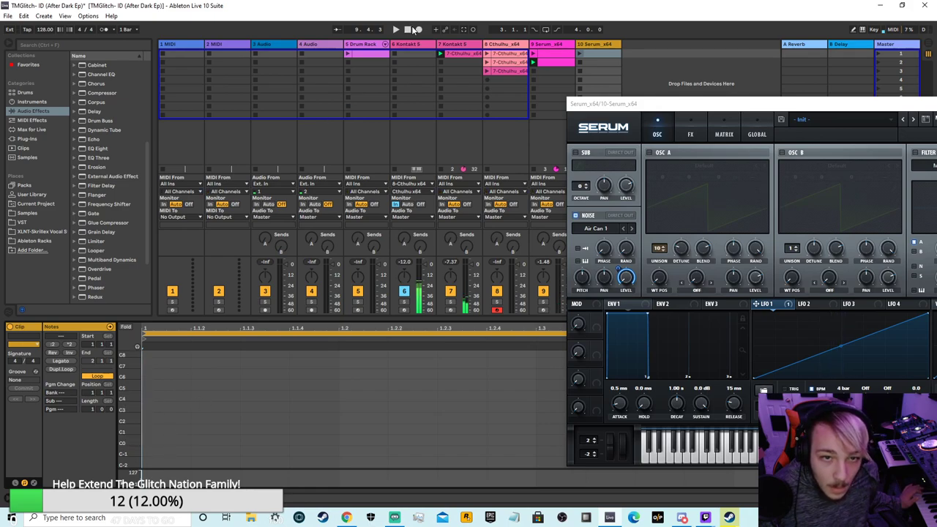
- Disarm track 8, arm track 10 for recording and enlarge the clip's note editor
left_click(472, 31)
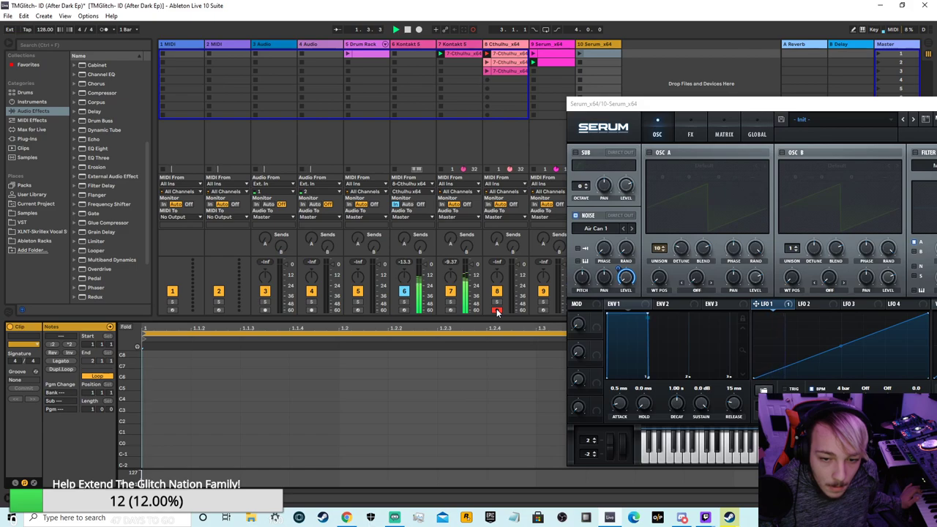
left_click(497, 310)
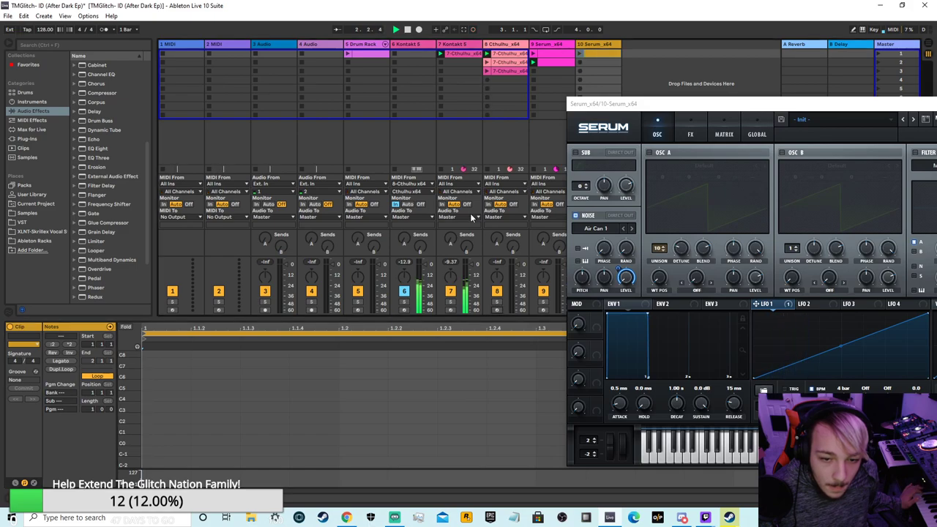
left_click(407, 31)
left_click_drag(644, 103, 896, 132)
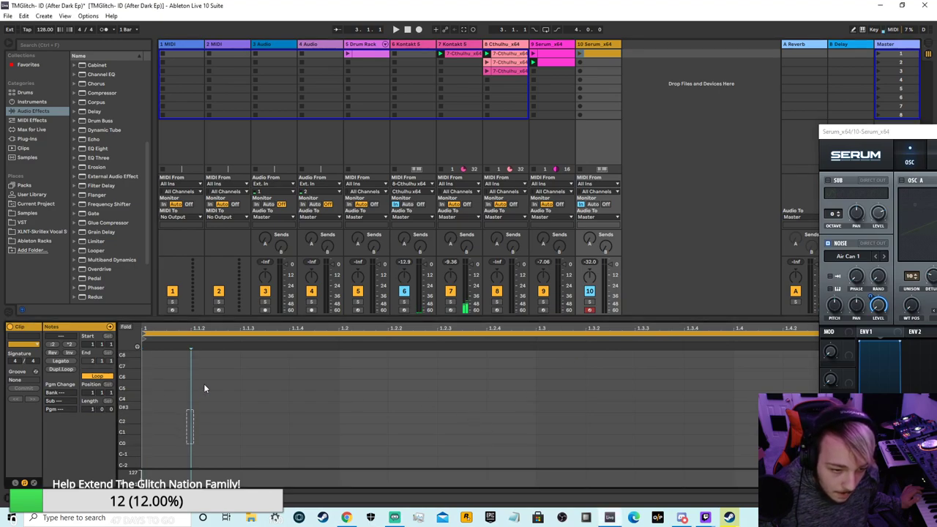
left_click_drag(196, 396, 240, 396)
left_click(178, 377)
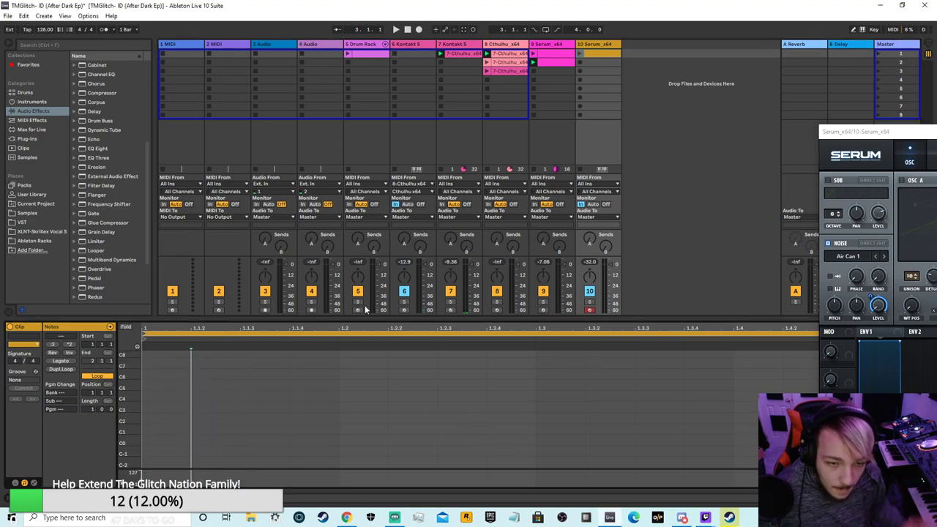
left_click_drag(364, 320, 365, 134)
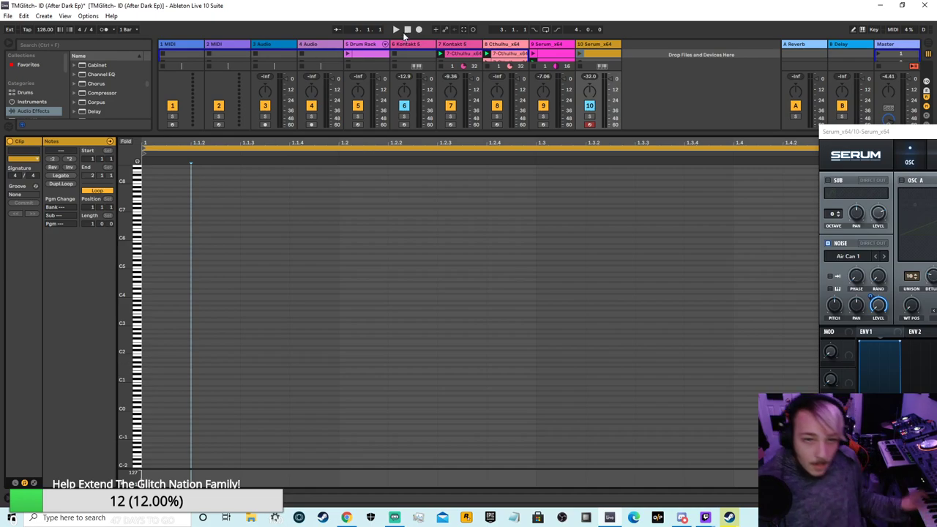
- Try to record a held D#2 note into track 10's clip, restarting the take once
left_click(473, 30)
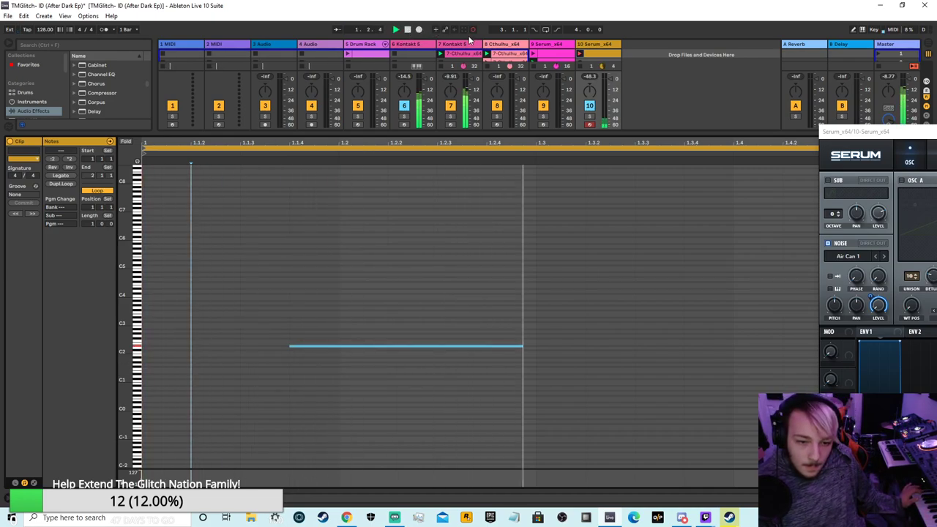
left_click(409, 32)
left_click(473, 30)
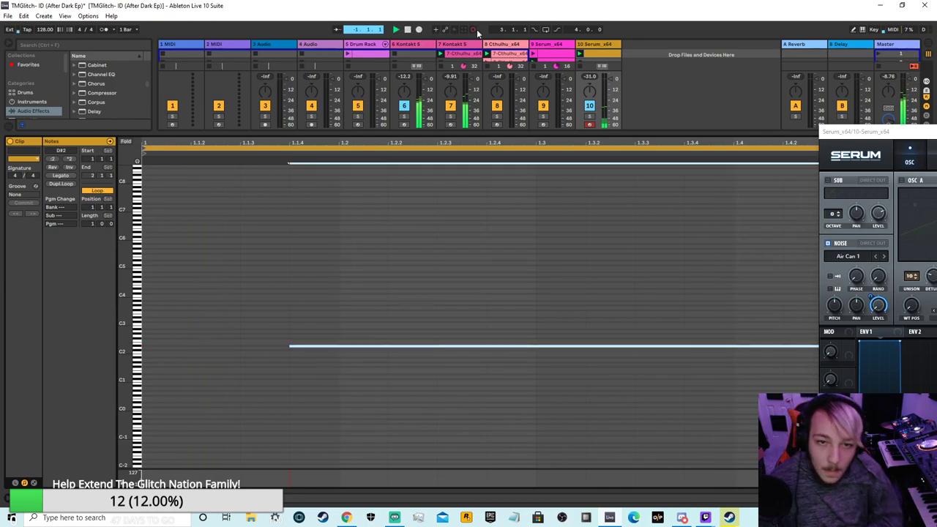
double_click(408, 30)
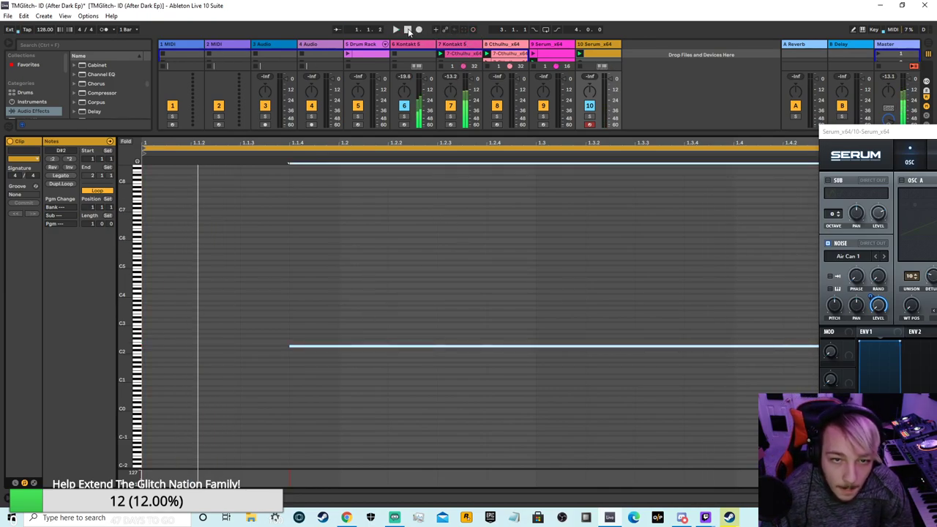
- Delete the recorded note and draw a short D#2 note at the start of the clip
double_click(123, 349)
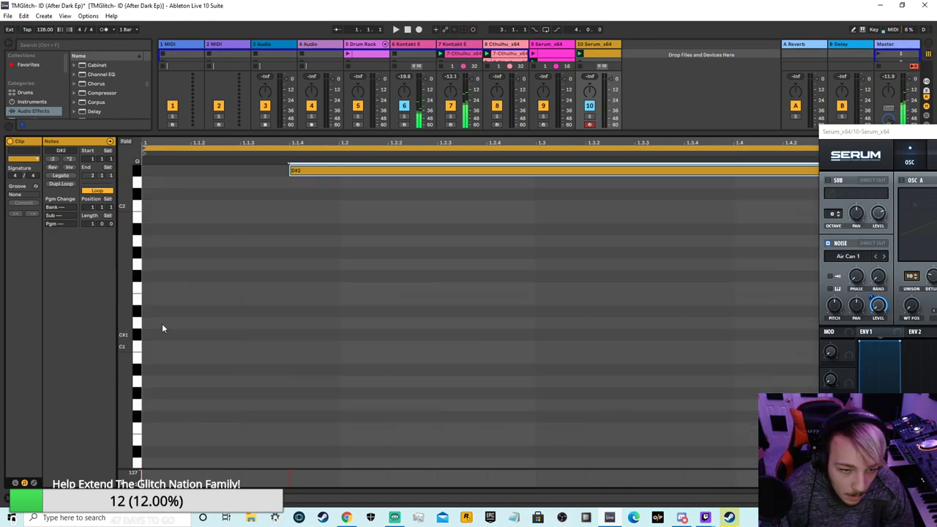
double_click(292, 170)
double_click(167, 171)
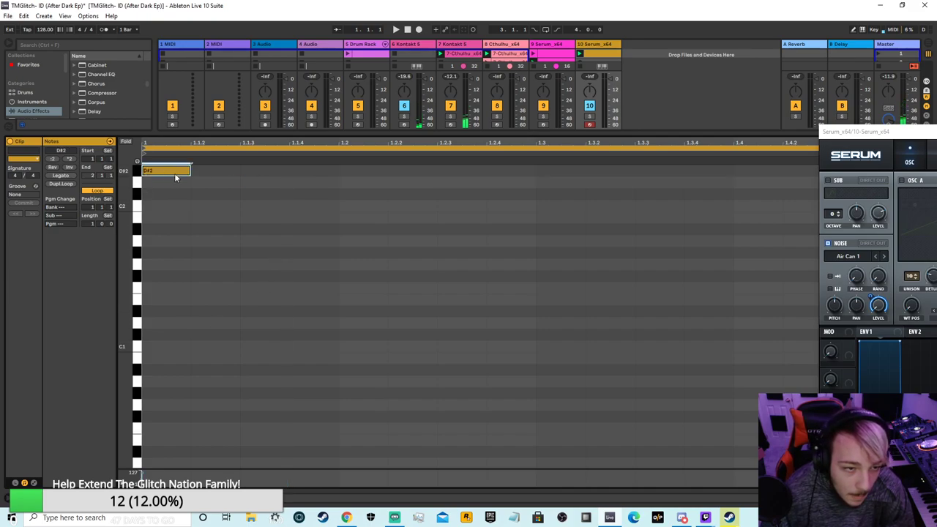
- Set the clip's loop length to 4 bars
left_click(93, 223)
type("4")
key("Return")
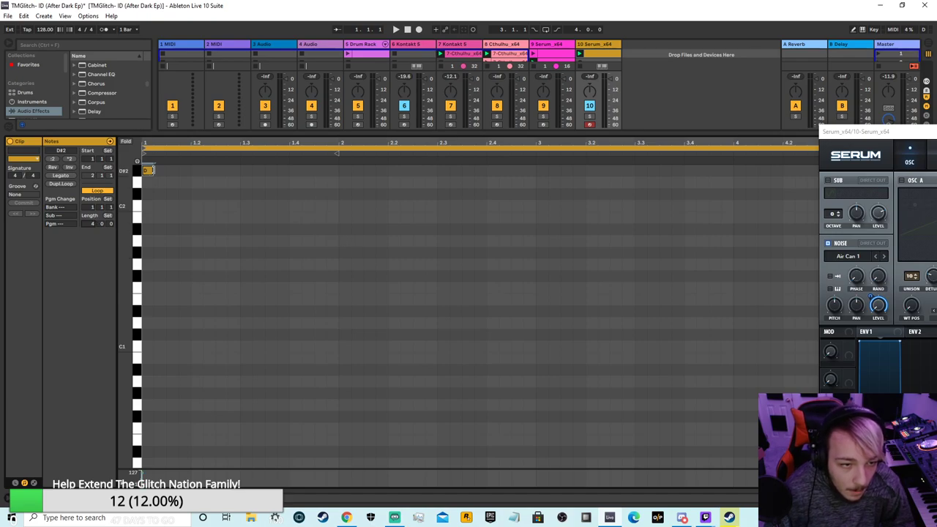
- Extend the D#2 note to fill the clip's full 4 bars, moving the Serum window aside and closing it
left_click_drag(153, 170, 843, 165)
left_click_drag(758, 139, 24, 185)
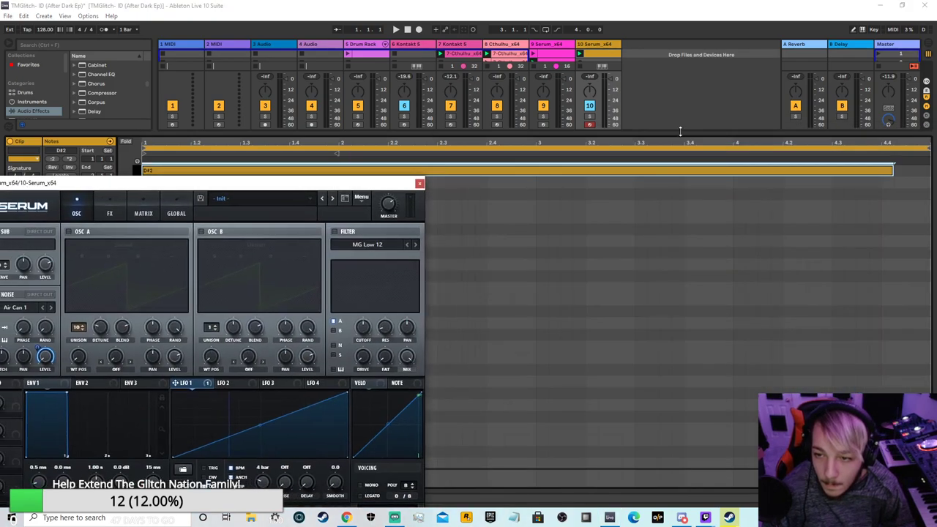
left_click_drag(896, 174, 928, 173)
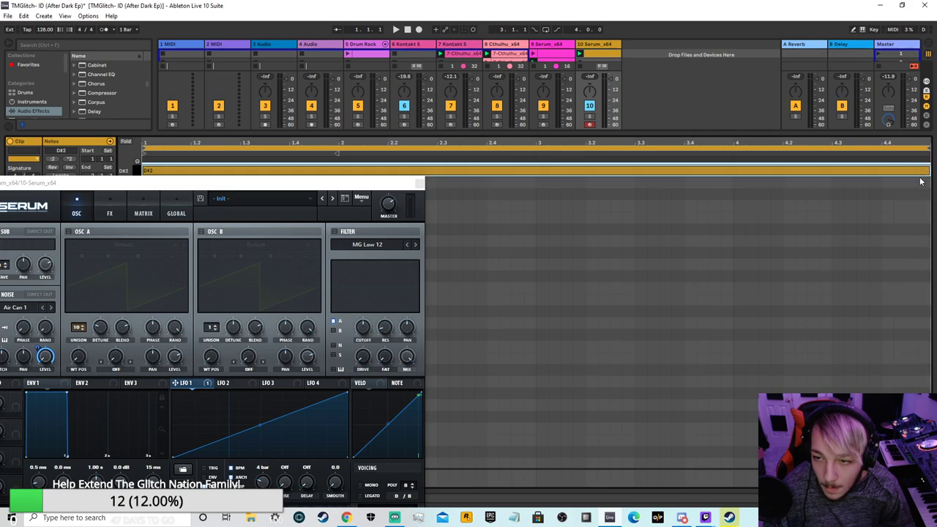
left_click(420, 184)
- Set track 6's monitoring to Auto and return track 7 to arrangement playback
left_click_drag(510, 140, 480, 427)
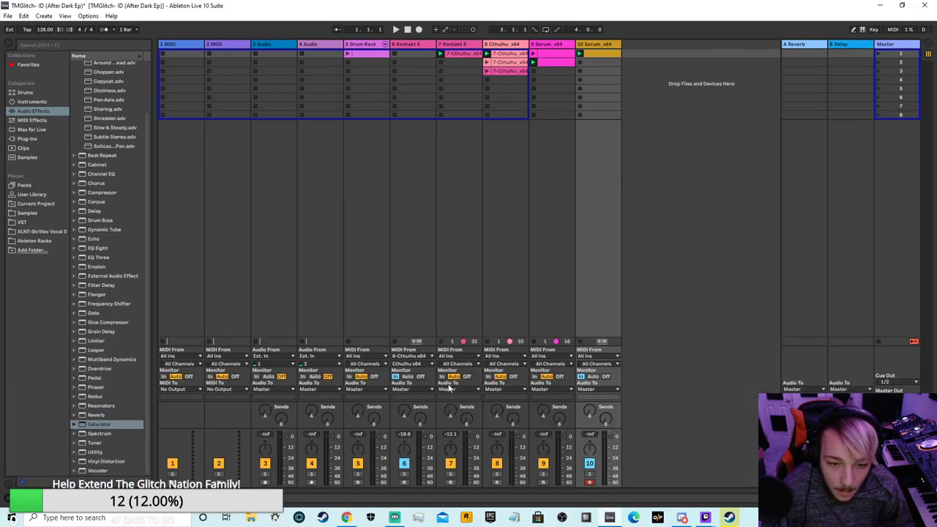
left_click(407, 376)
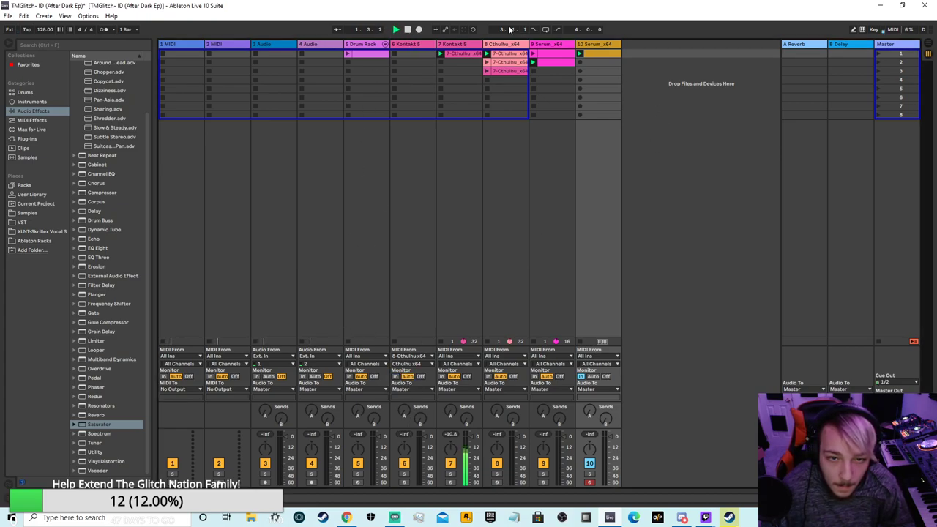
left_click(925, 45)
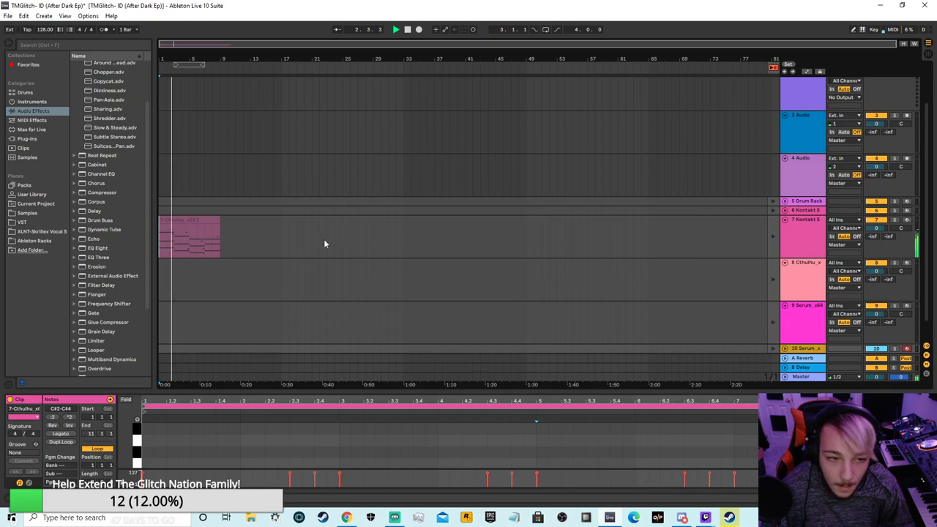
left_click(773, 236)
left_click(410, 30)
left_click(927, 46)
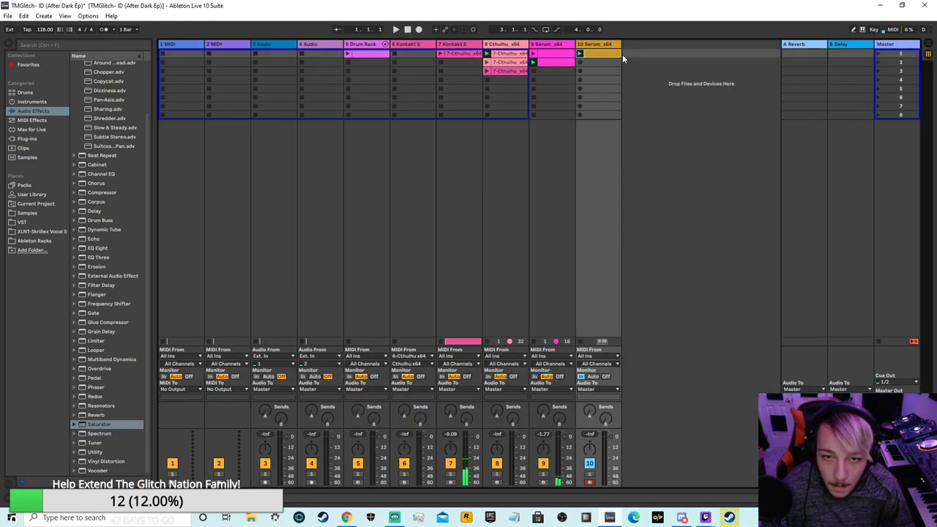
- Copy track 10's riser clip from the Session into the arrangement, unfold the track and place the clip at bar 13
key("Tab")
key("Tab")
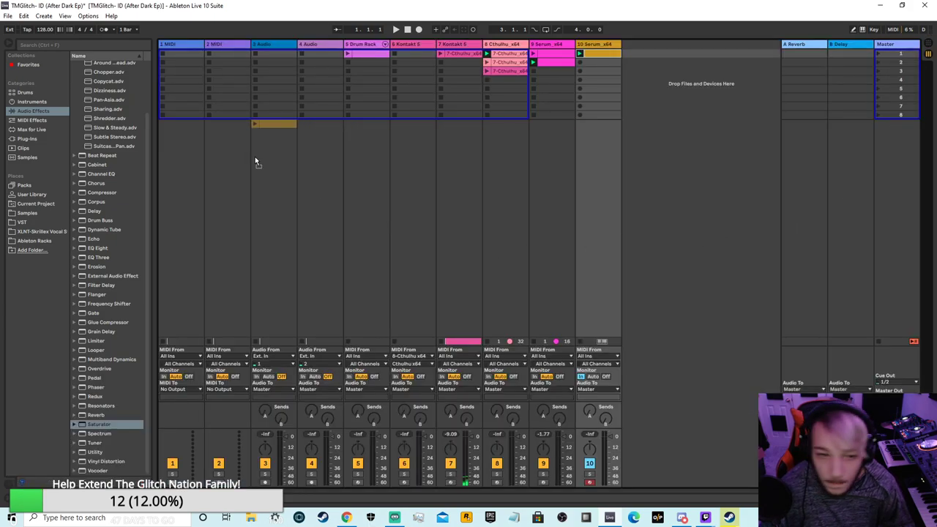
key("Tab")
left_click_drag(347, 322, 220, 325)
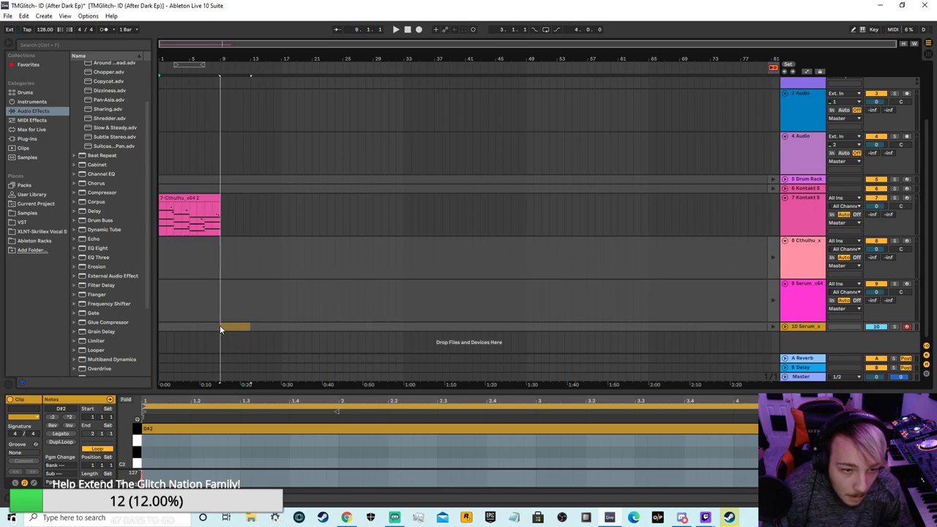
left_click(785, 327)
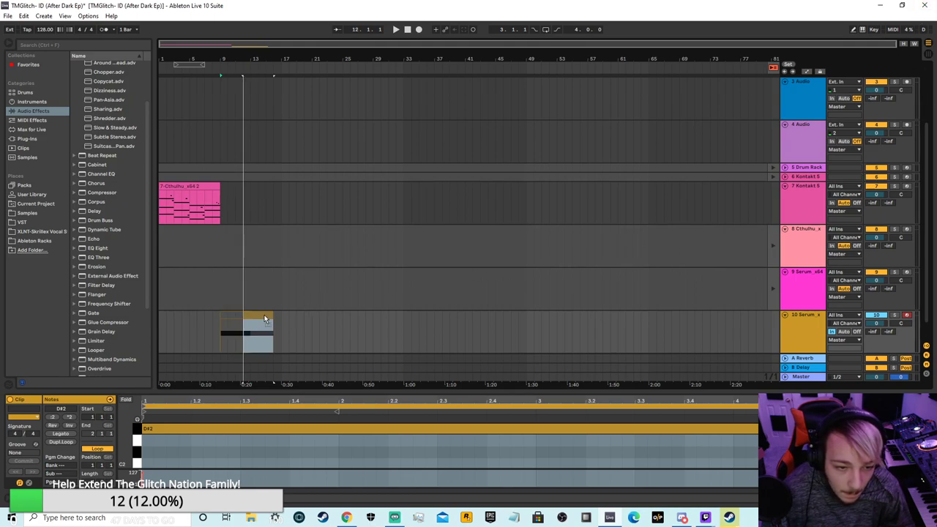
left_click(273, 314)
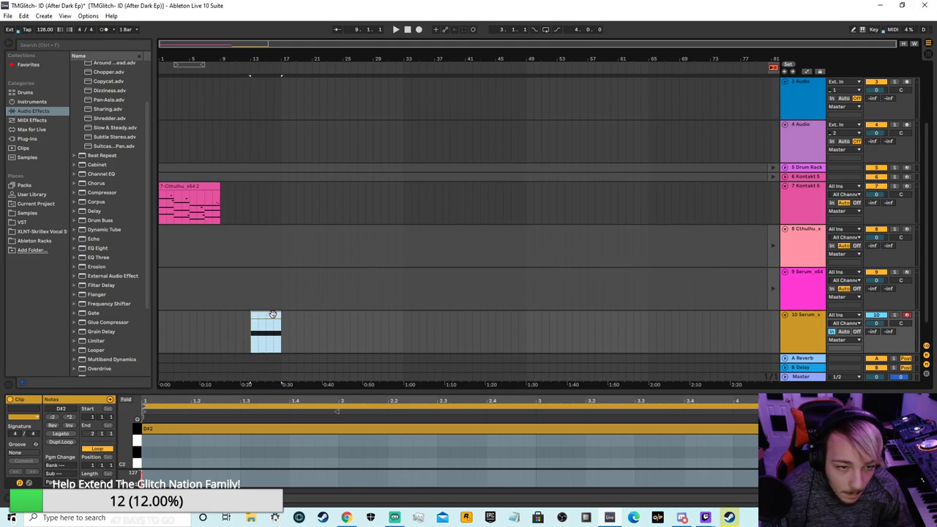
- Copy the second Session clip of track 9 Serum into the arrangement, placing it at bar 9 on track 8
left_click(927, 53)
left_click(498, 63)
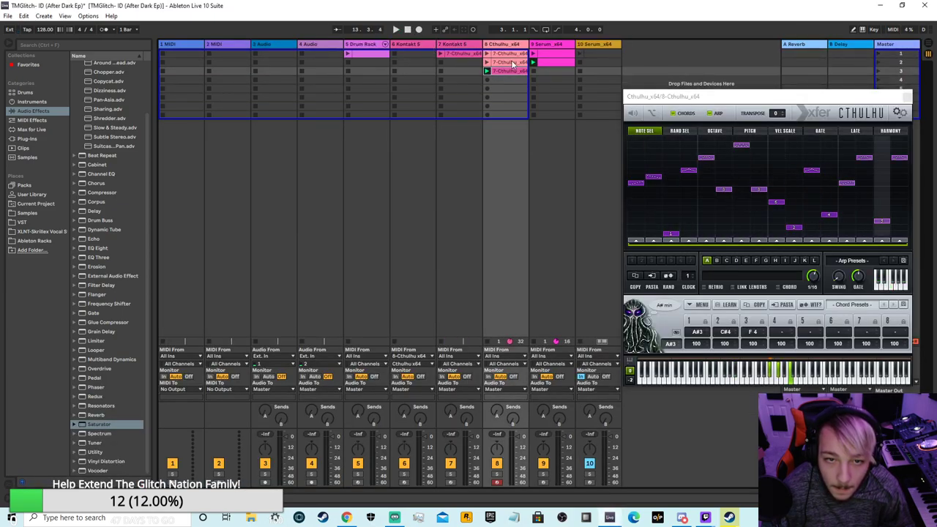
left_click(535, 61)
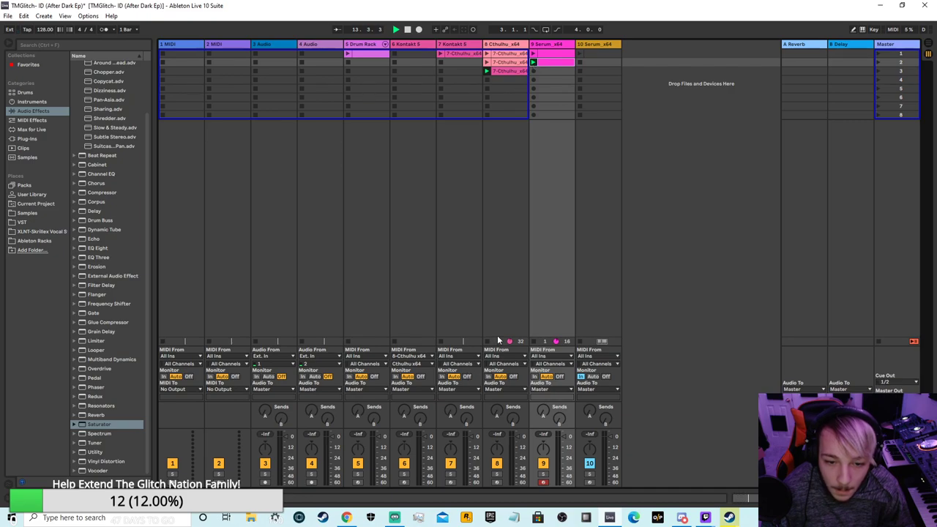
key("Tab")
left_click_drag(556, 63, 247, 287)
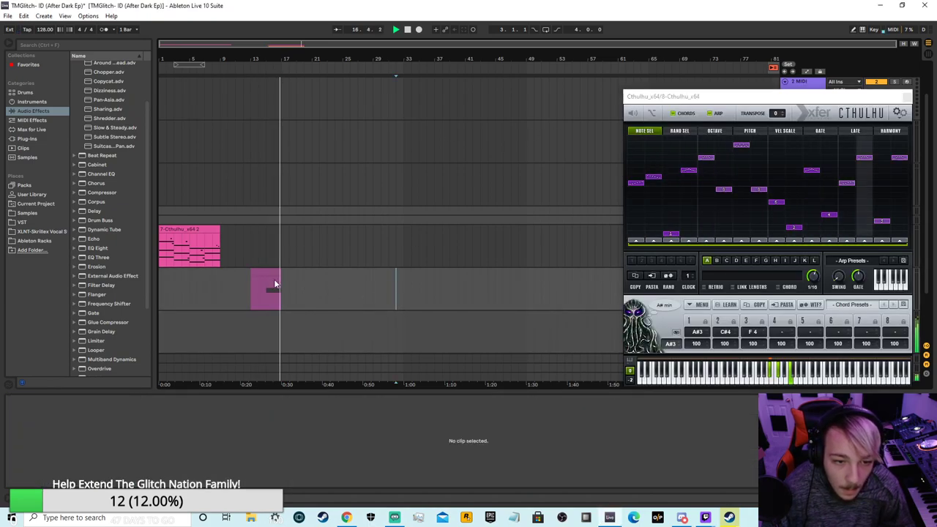
scroll(303, 278, "down", 3)
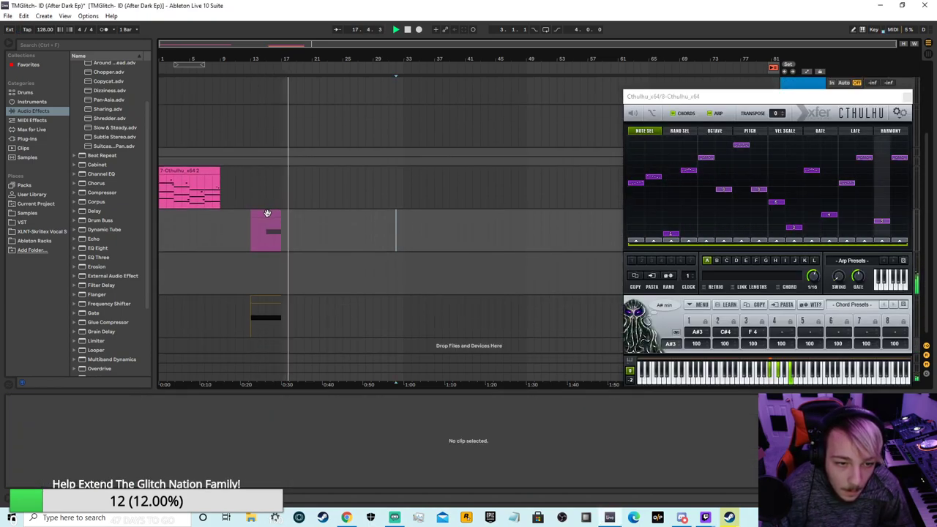
left_click_drag(267, 212, 241, 217)
- Duplicate the bass clip to bar 13 and move both bass clips down to track 9 Serum
right_click(241, 217)
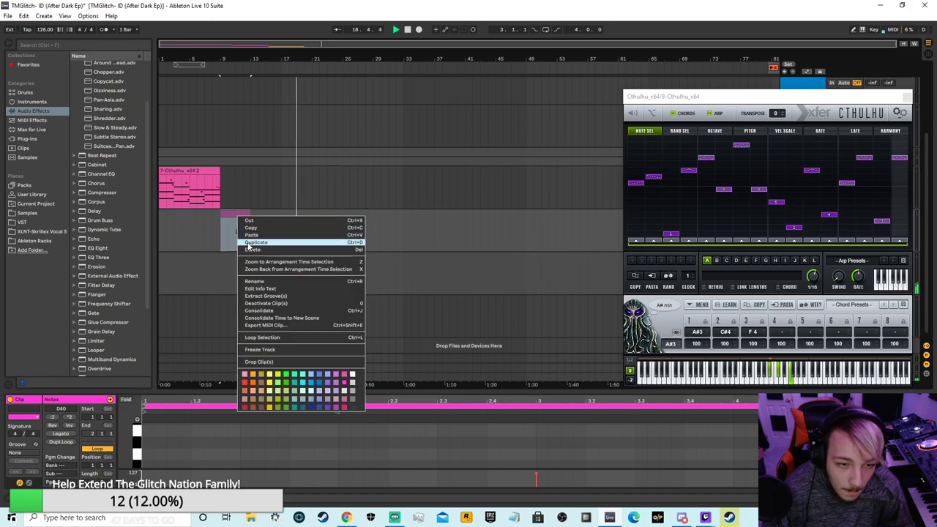
left_click(255, 243)
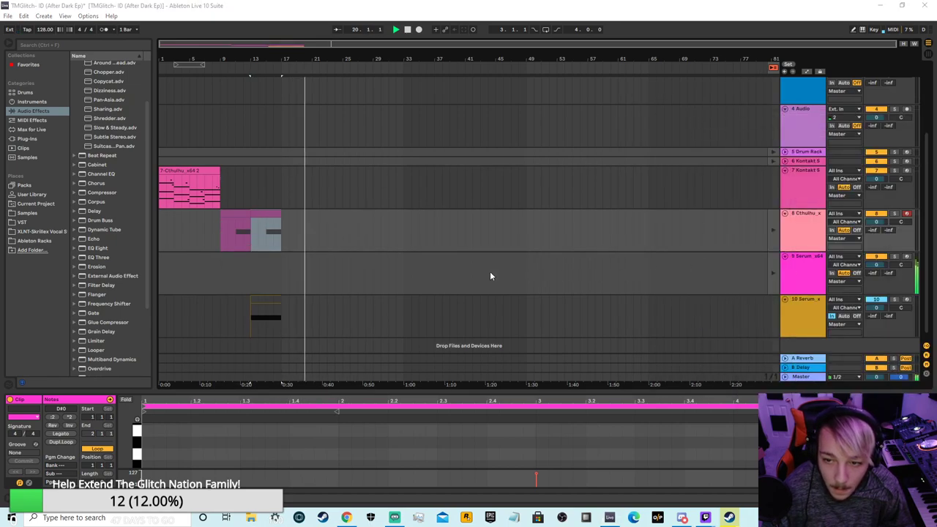
left_click(234, 231, "shift")
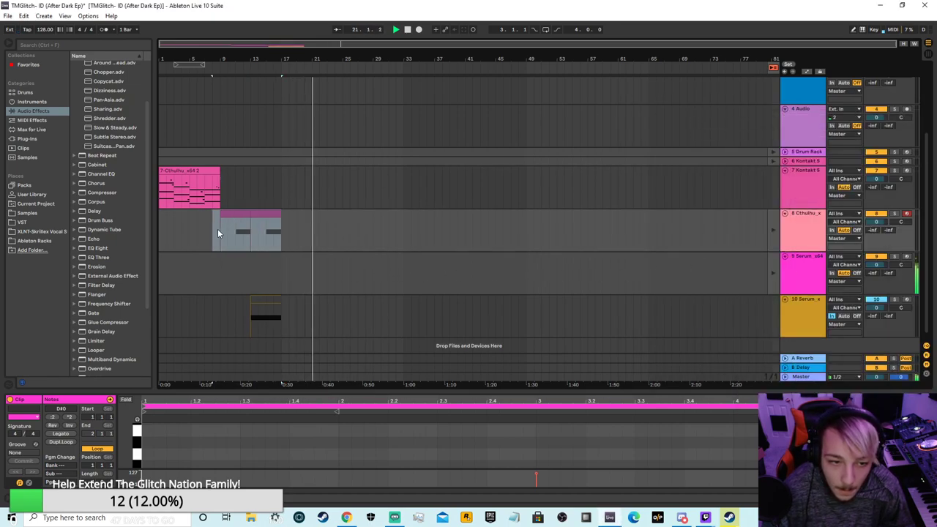
left_click_drag(229, 213, 228, 256)
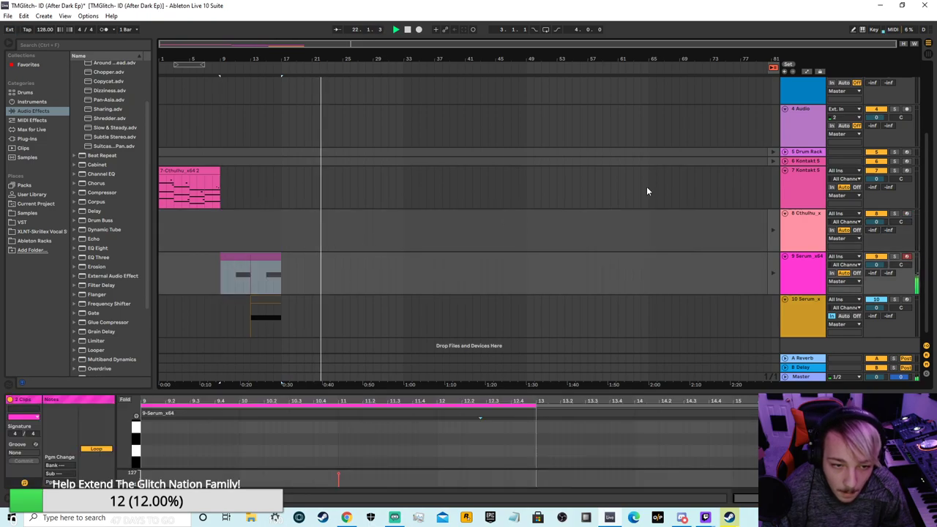
- Delete the Cthulhu track 8
right_click(791, 219)
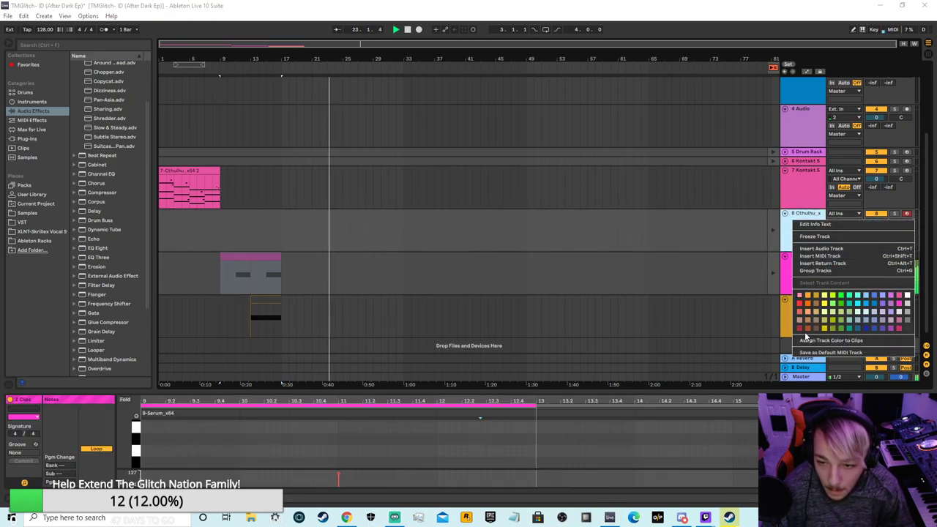
right_click(791, 213)
left_click(802, 241)
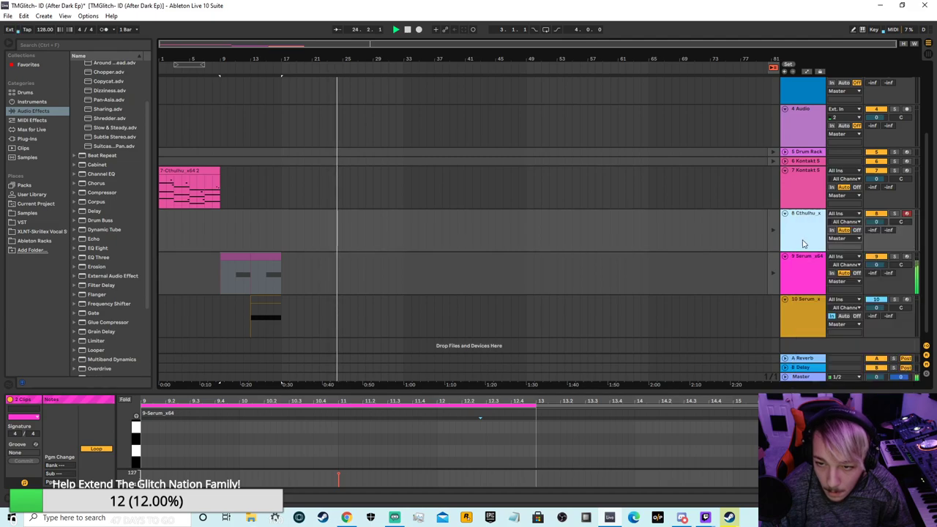
right_click(804, 180)
left_click(557, 234)
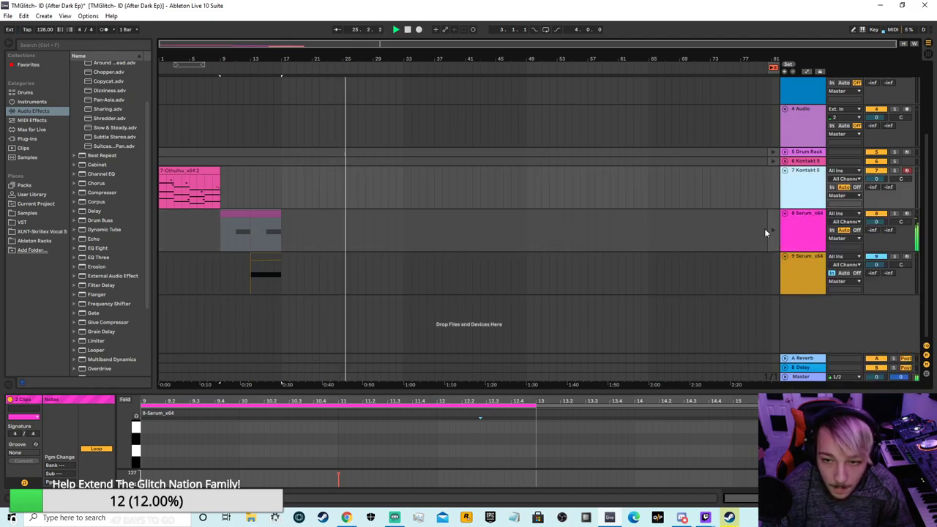
- Return the Serum bass track to arrangement playback and play the arrangement from the start
left_click(745, 236)
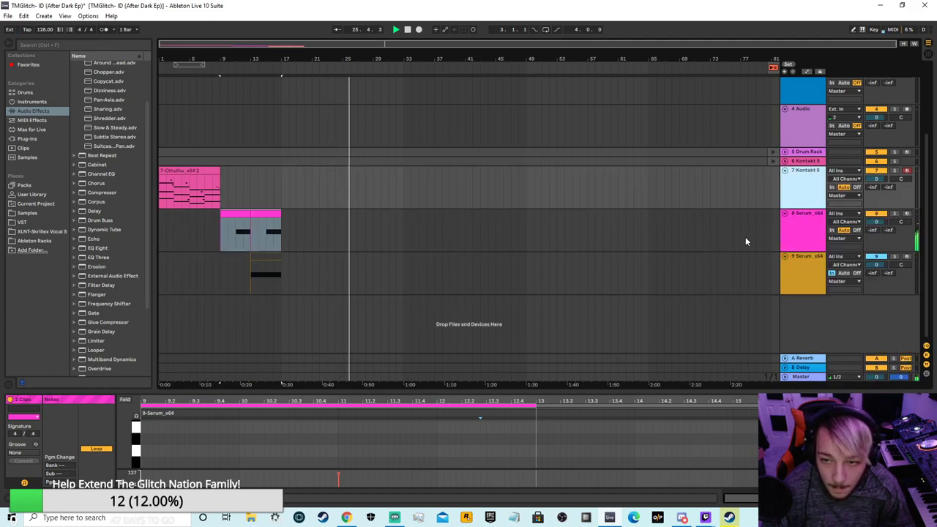
double_click(408, 31)
left_click(396, 31)
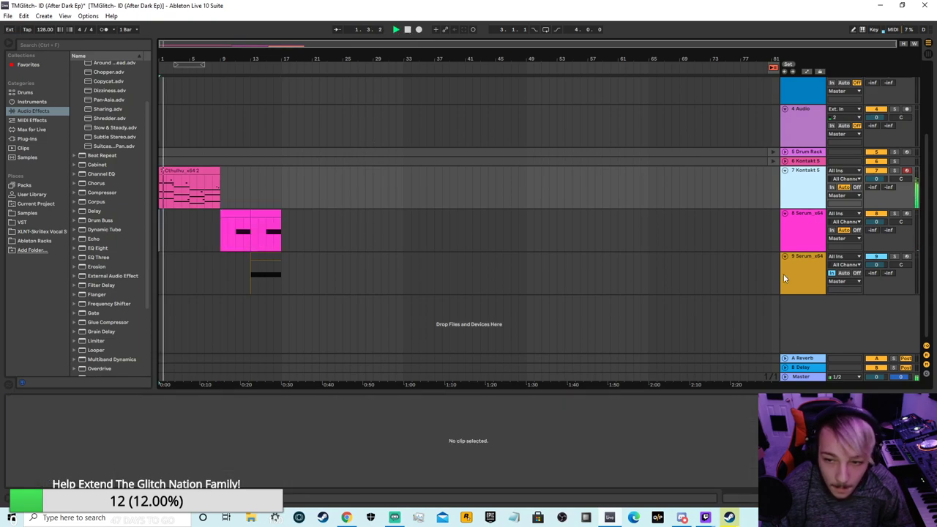
left_click(738, 258)
left_click(270, 254)
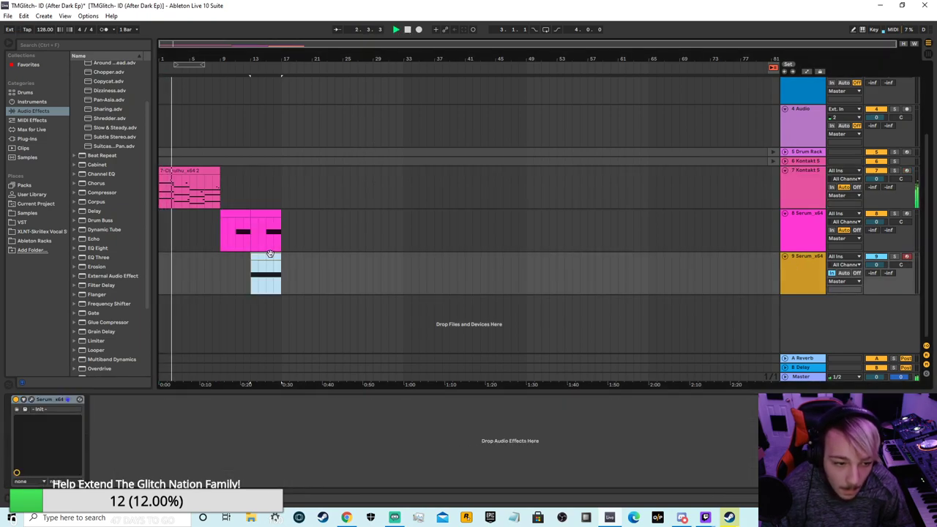
- Copy the Drum Rack clip from the Session into the arrangement at bar 29 and duplicate the Kontakt chord clip to bar 9
left_click(927, 44)
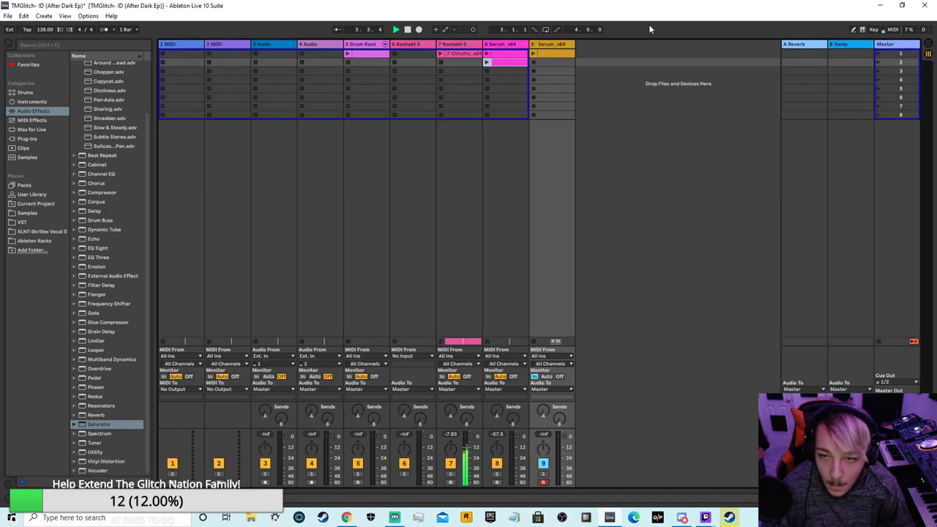
left_click(451, 56)
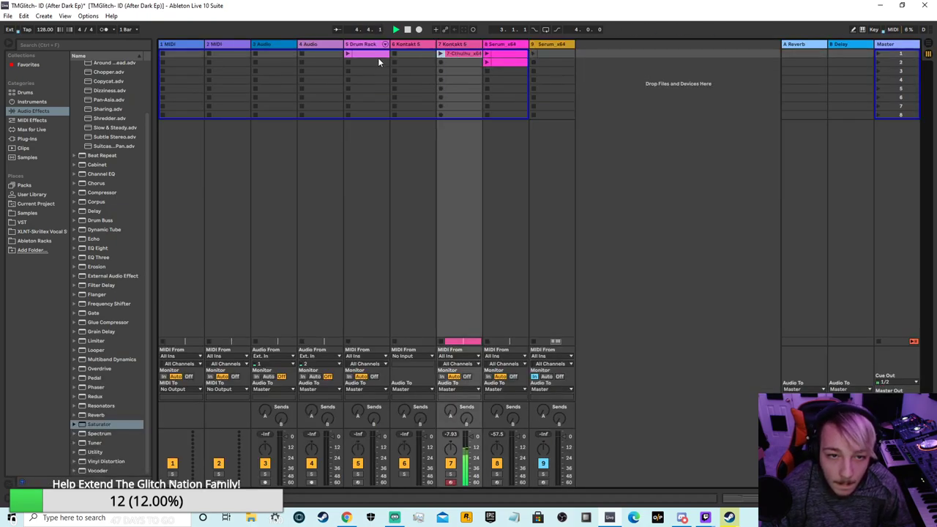
left_click_drag(364, 53, 702, 60)
left_click_drag(923, 49, 377, 331)
right_click(204, 273)
left_click(220, 290)
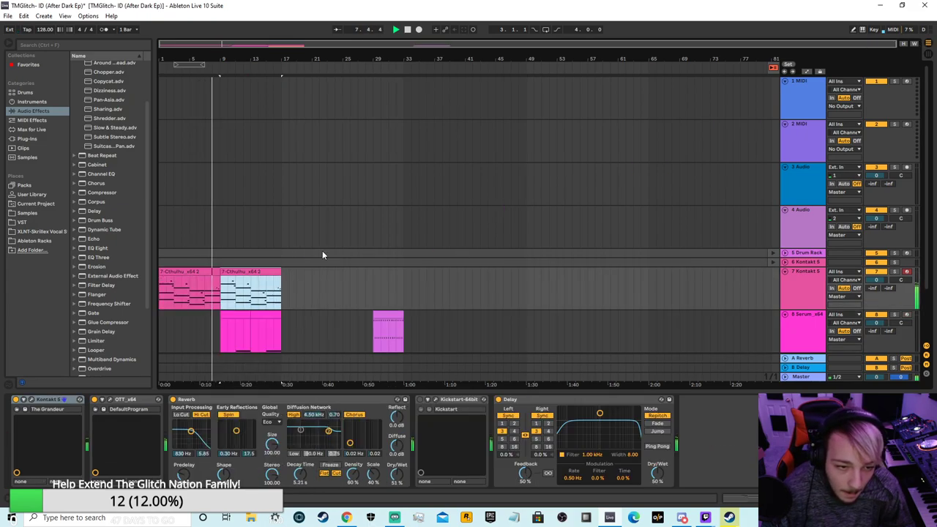
- Move the copied drum clip onto track 7 at bar 25
scroll(328, 259, "down", 3)
left_click_drag(387, 251, 496, 216)
key("w")
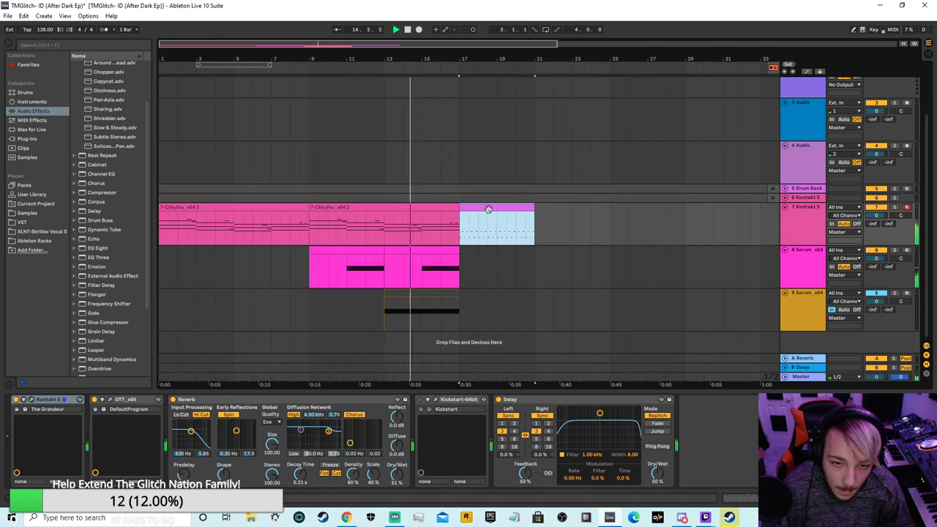
left_click_drag(501, 208, 647, 213)
- Duplicate the second Kontakt chord clip to bar 17 and the two Serum bass clips to bars 17 and 21
right_click(382, 220)
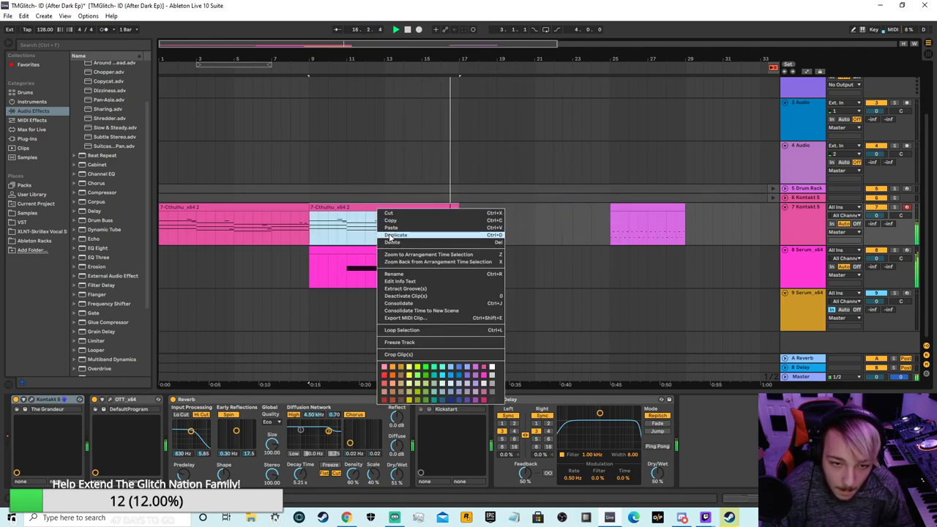
left_click(395, 236)
right_click(414, 254)
left_click(439, 280)
right_click(499, 253)
left_click(561, 280)
- Move the riser clip on track 9 to bar 21 and check the riser's Serum settings
left_click_drag(562, 275, 582, 307)
left_click(790, 300)
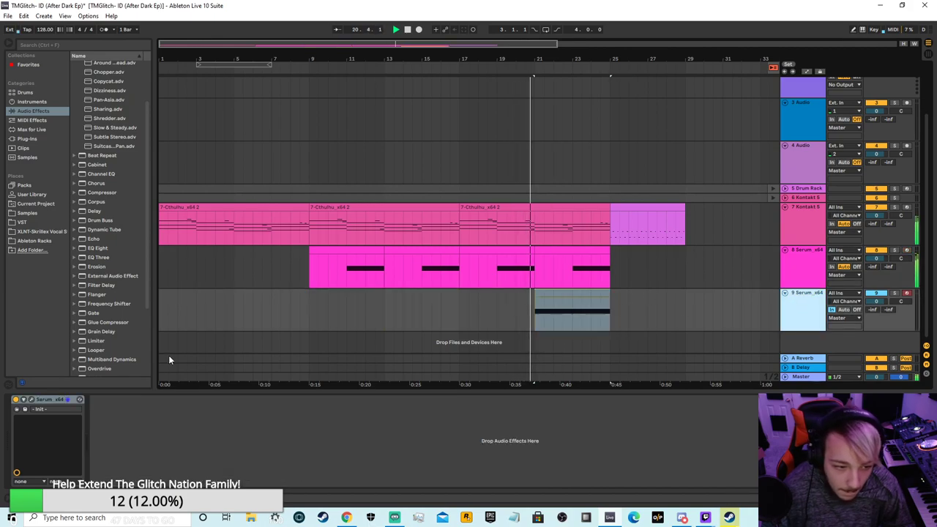
left_click(29, 401)
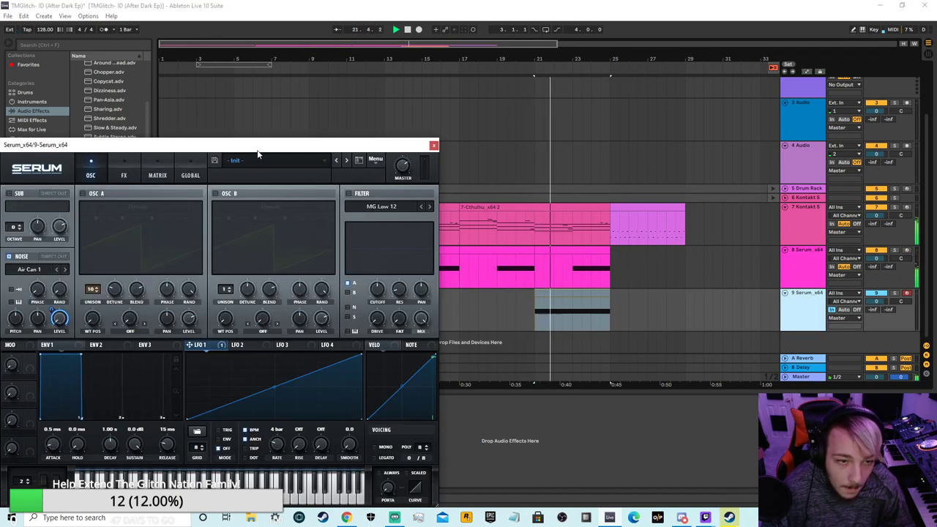
left_click_drag(262, 148, 423, 112)
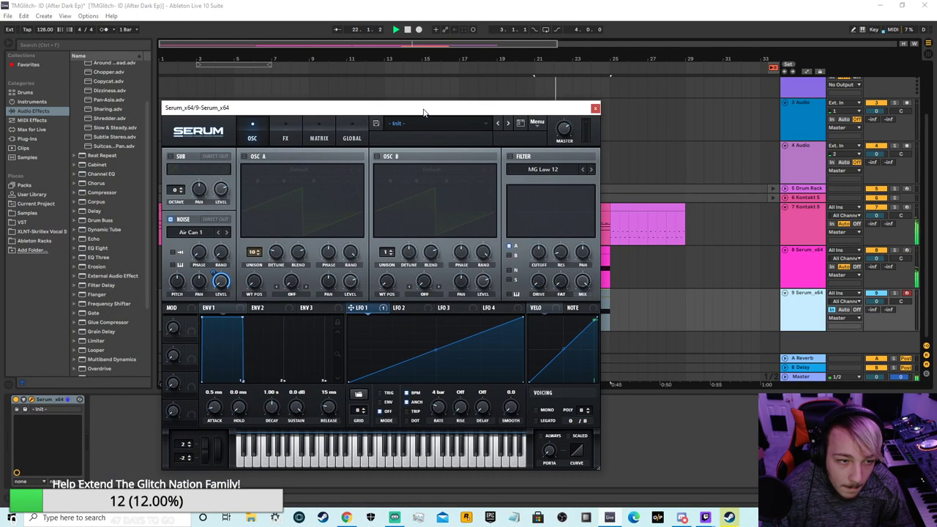
left_click(595, 109)
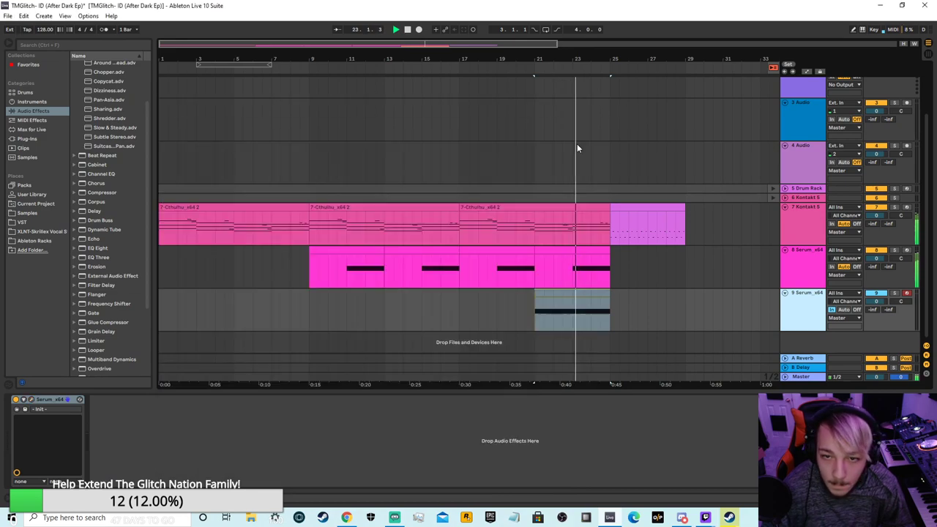
- Set track 9's monitoring to Auto in the Session view and return to the arrangement
left_click(927, 48)
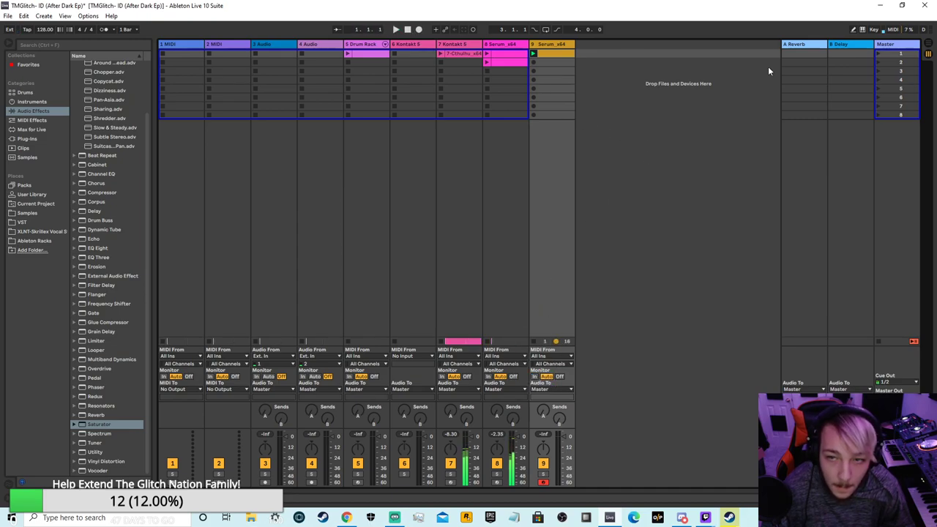
key("Tab")
scroll(645, 300, "down", 3)
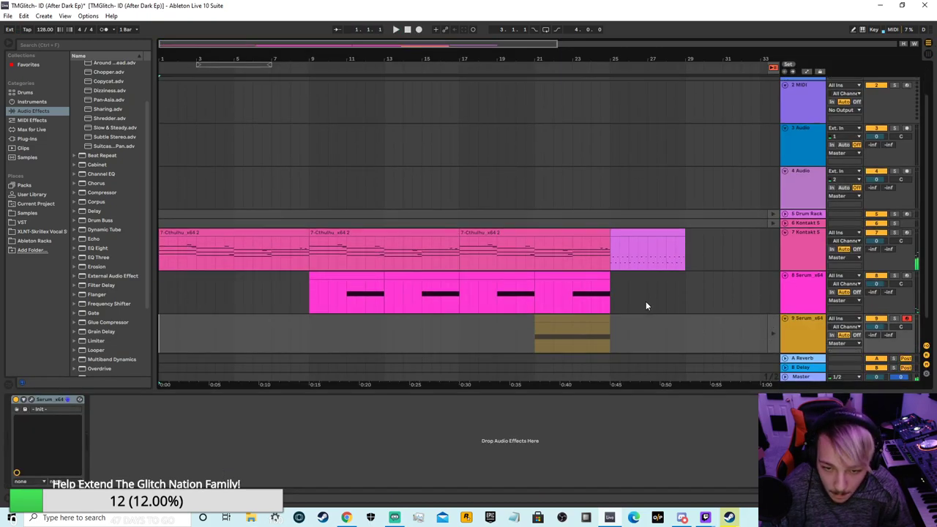
- Try the track 9 Serum clip at bar 25 and return it to bar 21
left_click_drag(584, 295, 656, 297)
left_click(774, 315)
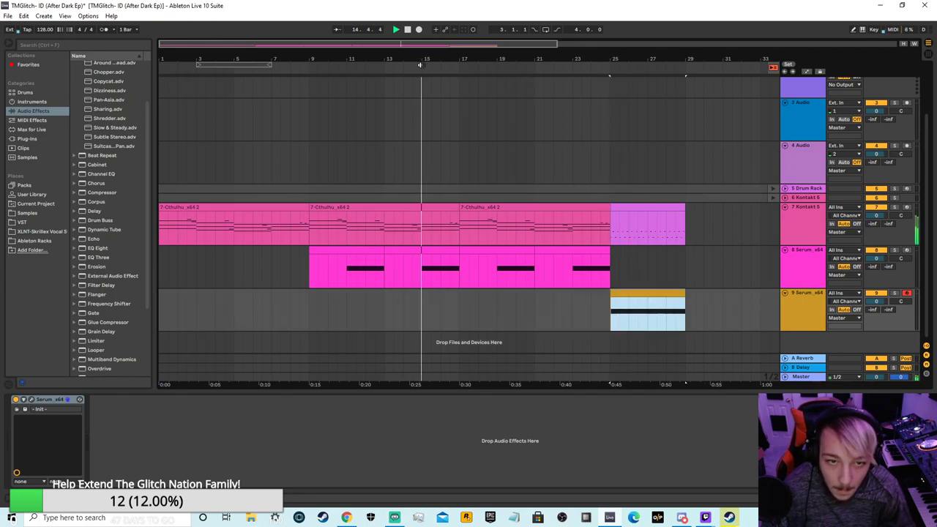
left_click_drag(650, 296, 574, 302)
- Bring a Serum clip from track 8 of the Session View into the arrangement, covering bars 25 to 29
left_click(644, 264)
left_click(644, 223)
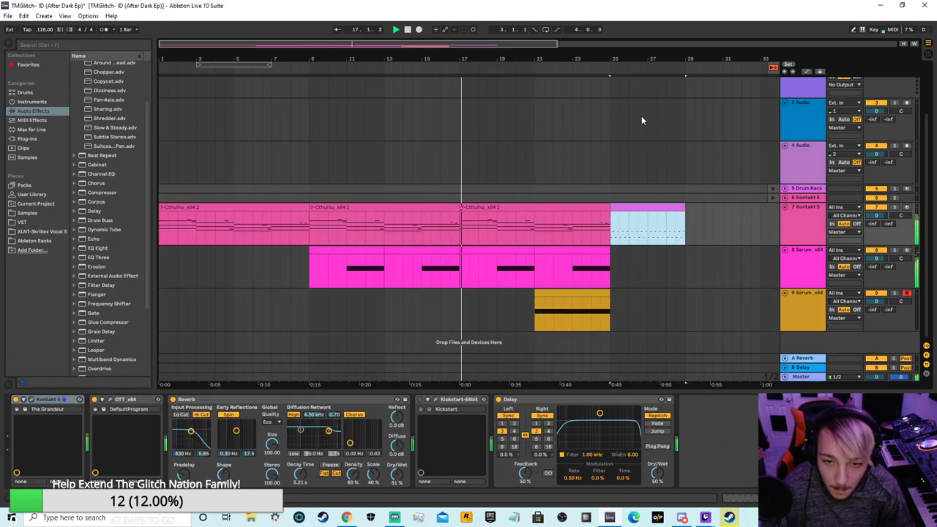
left_click(928, 52)
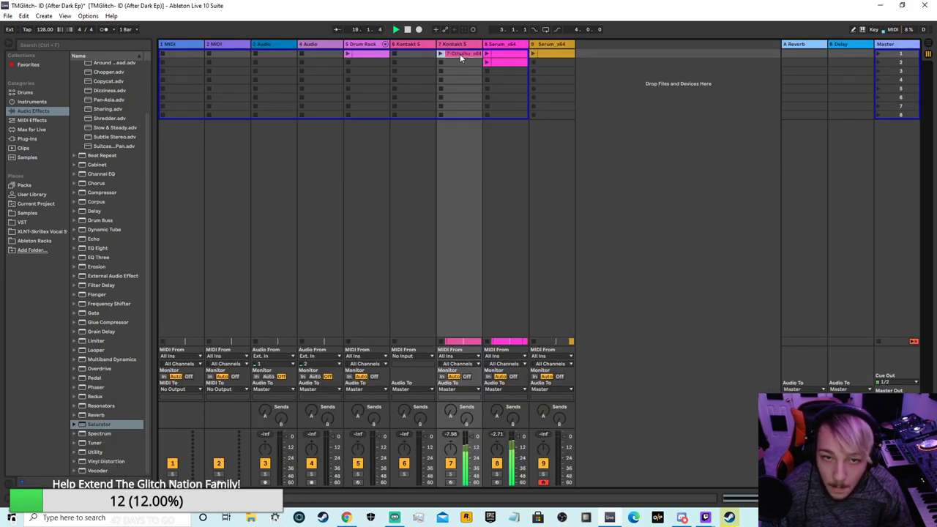
left_click(501, 64)
left_click_drag(501, 63, 501, 55)
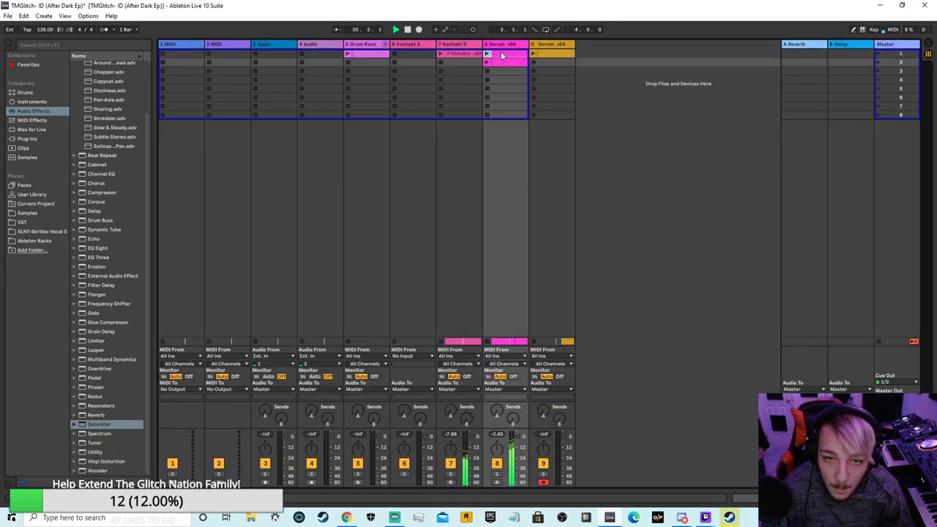
left_click_drag(863, 45, 735, 294)
mouse_move(920, 35)
left_mouse_down()
mouse_move(612, 293)
mouse_move(667, 330)
mouse_move(612, 326)
left_mouse_up()
left_click(690, 197)
mouse_move(454, 45)
left_mouse_down()
mouse_move(467, 110)
mouse_move(465, 97)
left_mouse_up()
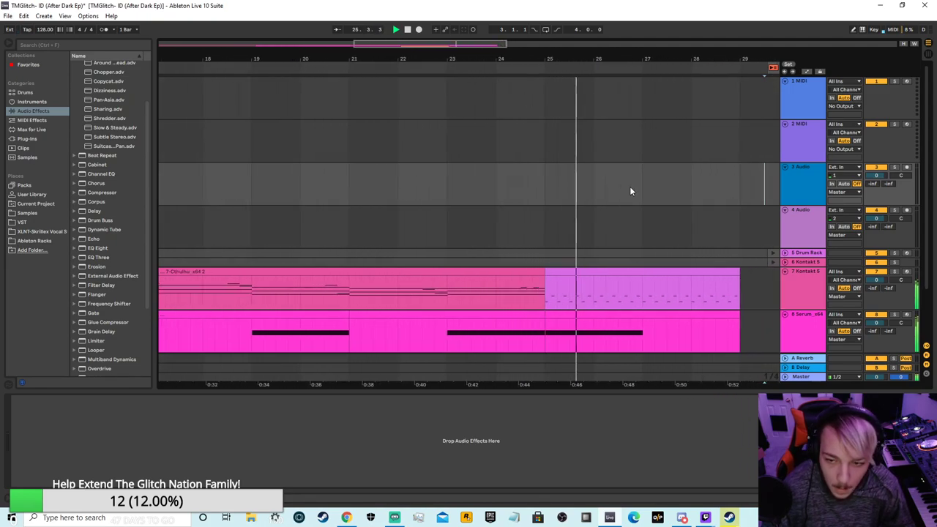
- Move the drum clip at bar 25 from the Kontakt track to the Drum Rack track and play the arrangement from about bar 17
left_click(410, 32)
scroll(630, 286, "down", 2)
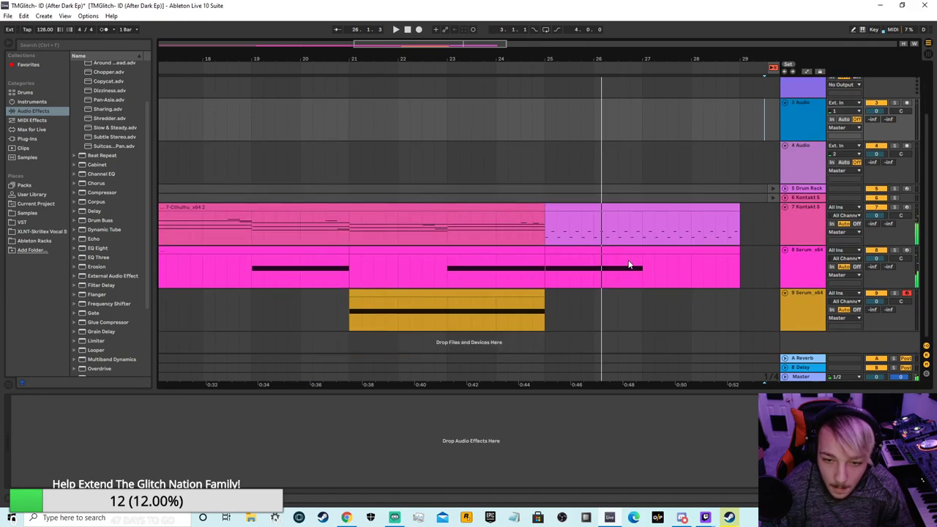
left_click_drag(627, 203, 629, 170)
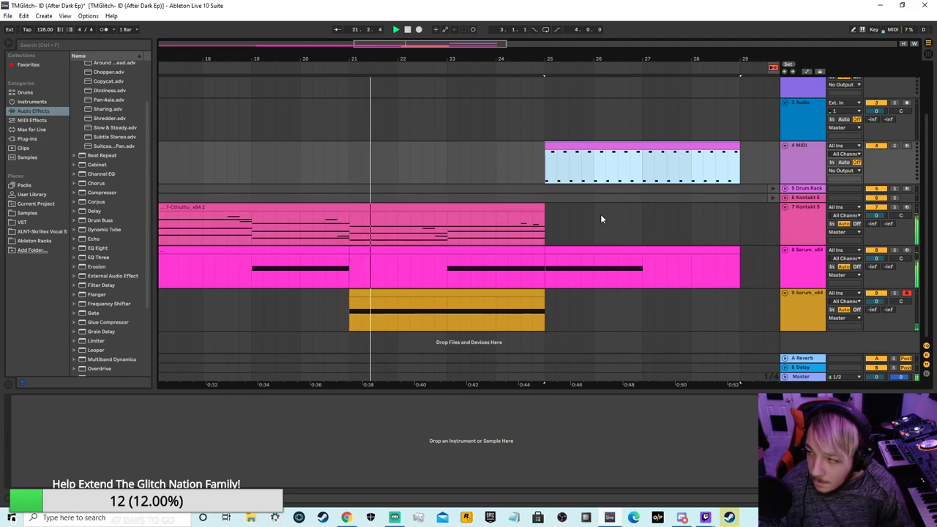
left_click_drag(493, 45, 552, 44)
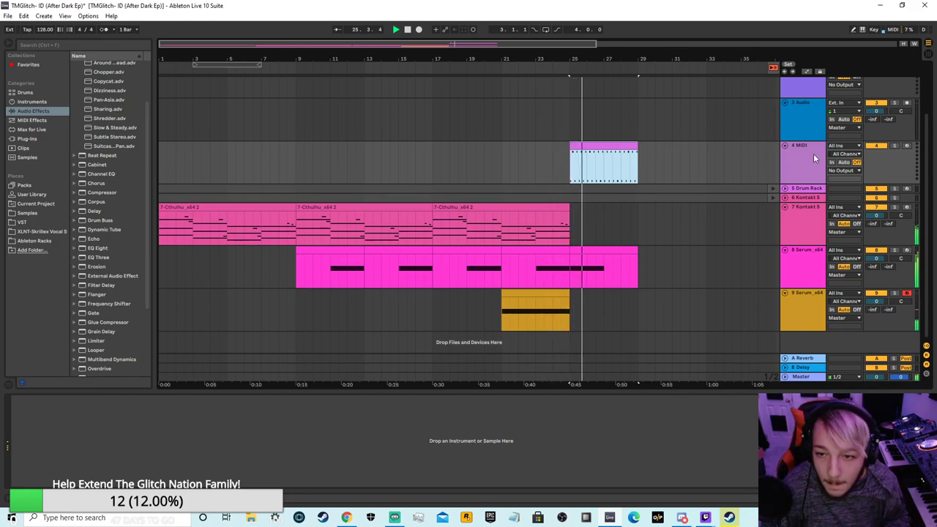
left_click_drag(607, 145, 607, 189)
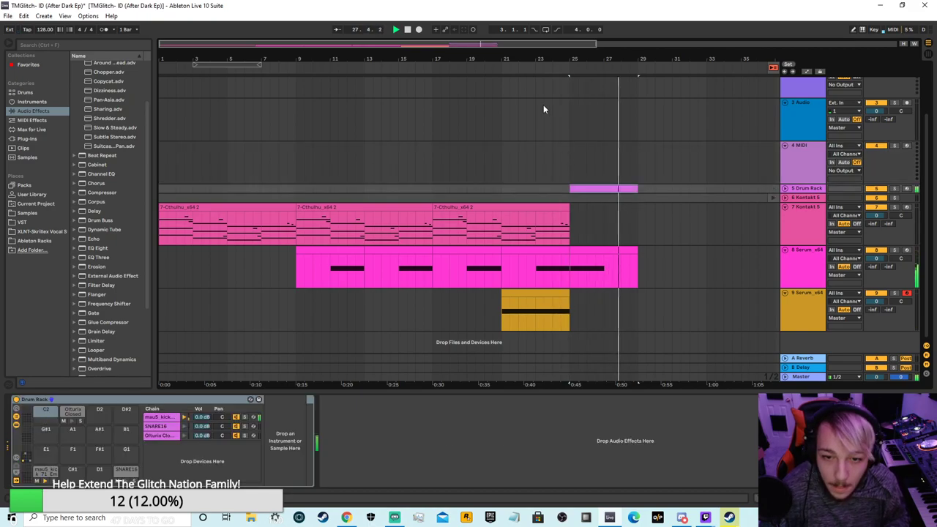
left_click(434, 65)
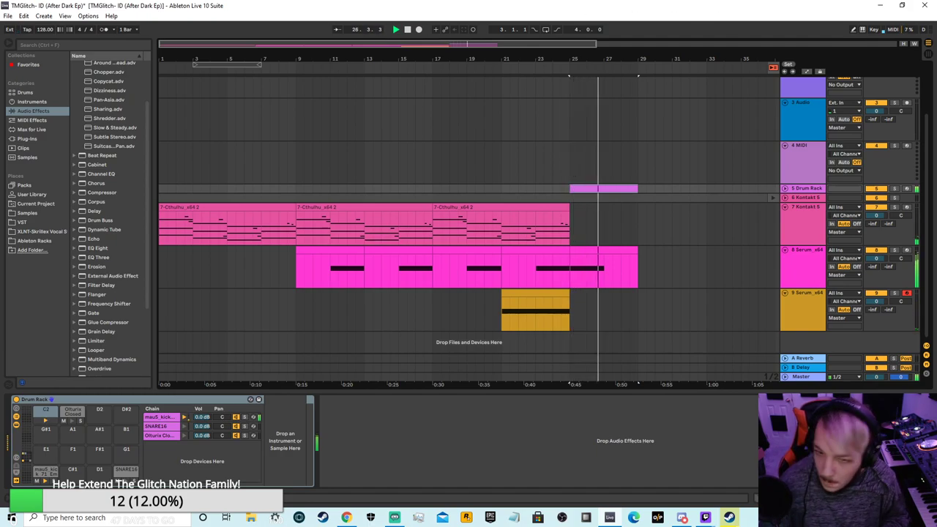
- Duplicate the Drum Rack clip and the track 8 Serum clip twice, extending both to bar 37, and play from about bar 21
right_click(613, 189)
left_click(630, 223)
right_click(604, 252)
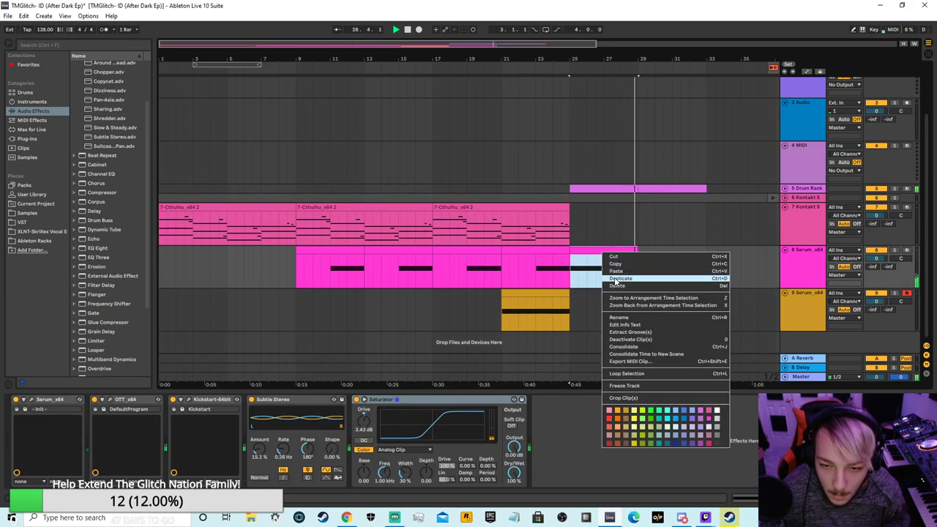
left_click(616, 279)
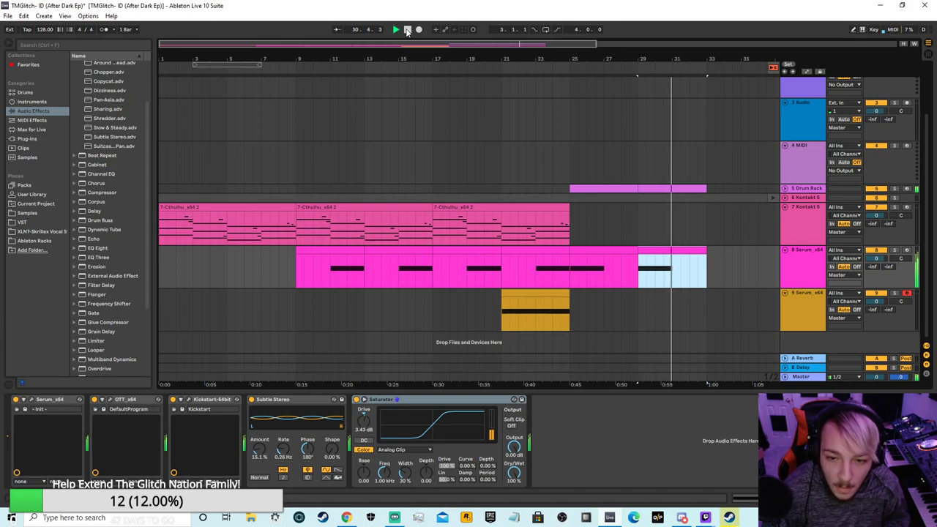
right_click(666, 188)
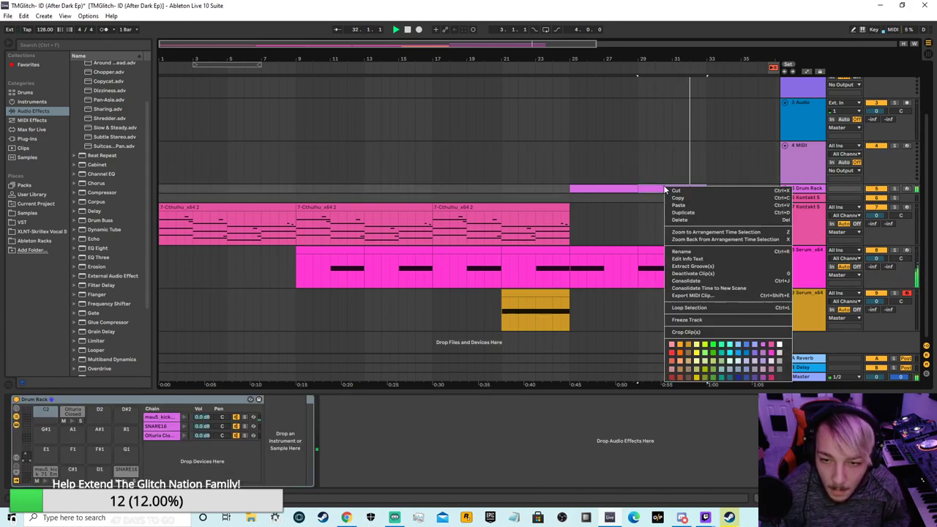
left_click(695, 215)
right_click(545, 248)
left_click(564, 276)
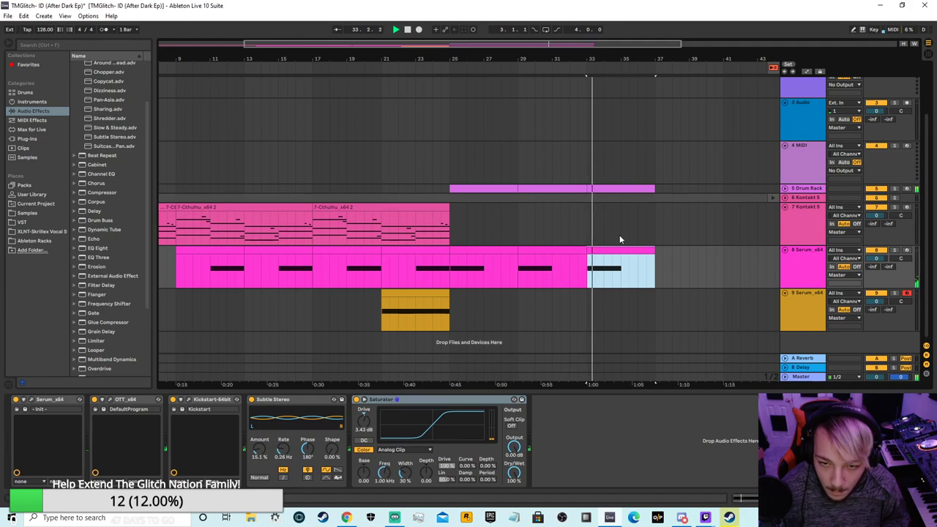
left_click(378, 75)
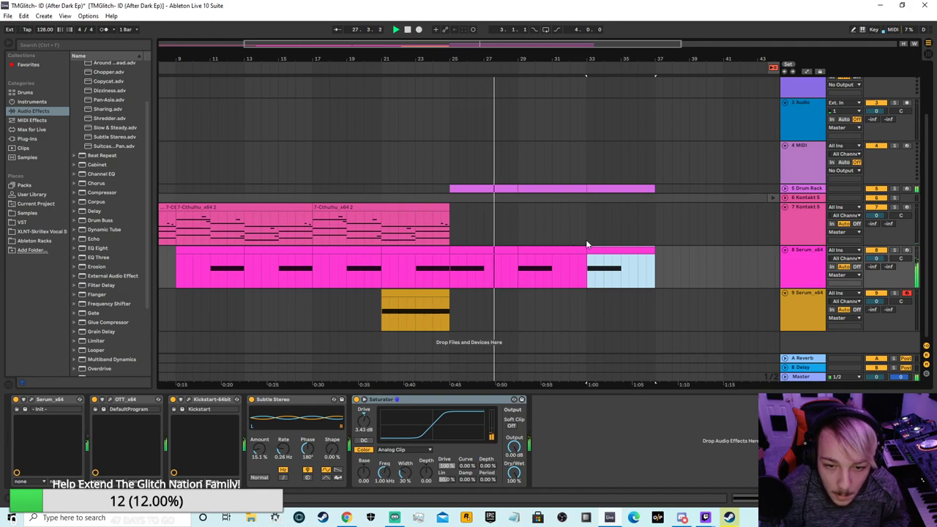
- Add a new track 10 with the Serum_x64 plug-in in the Session View
left_click(798, 217)
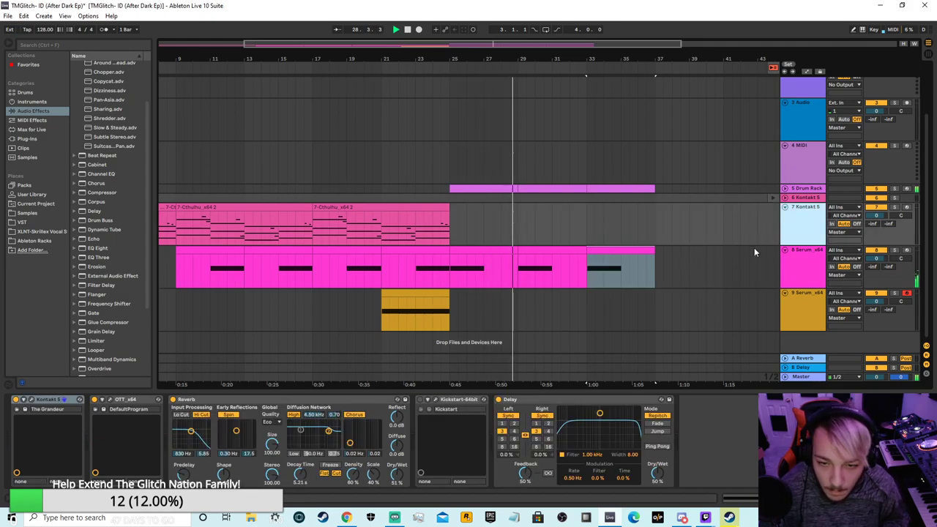
left_click(789, 265)
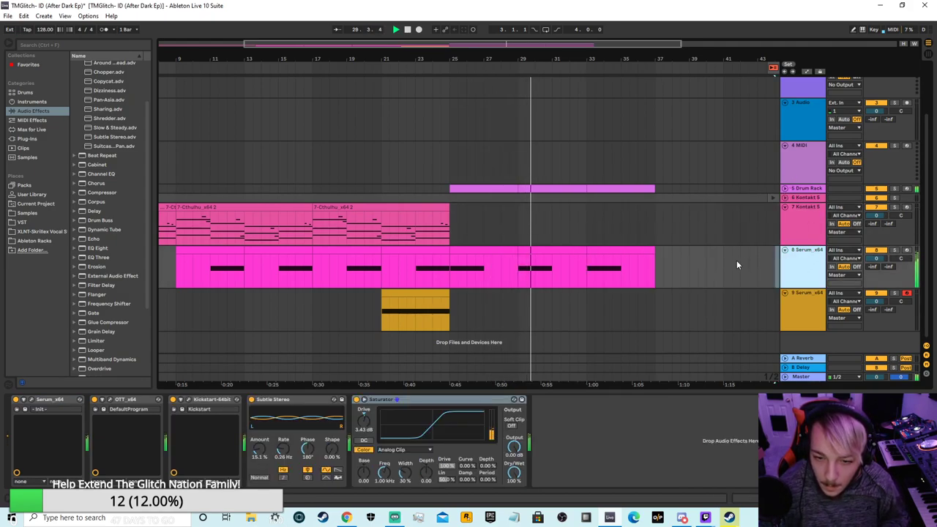
left_click(804, 304)
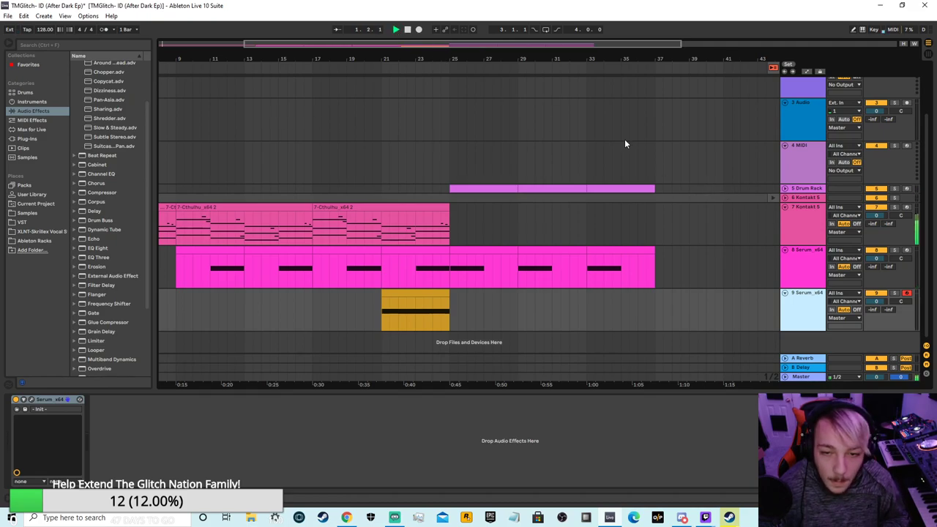
left_click(928, 47)
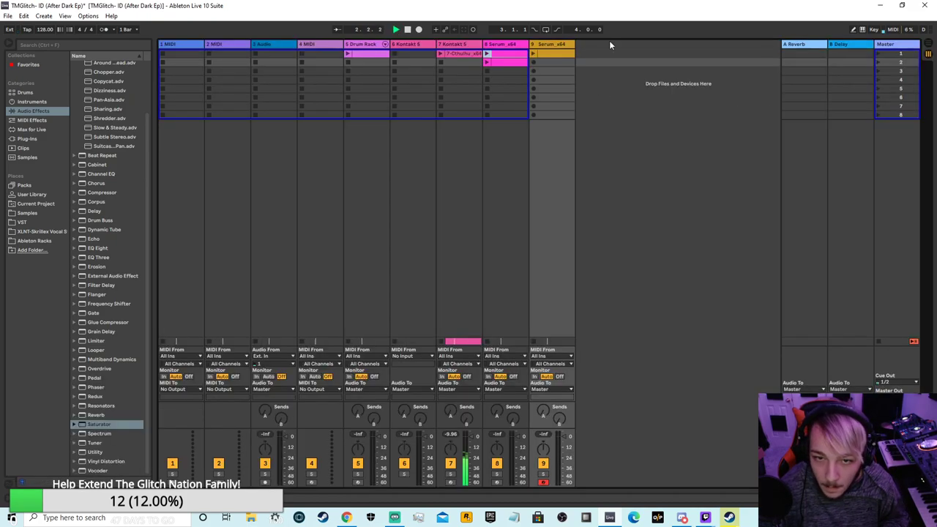
left_click(27, 139)
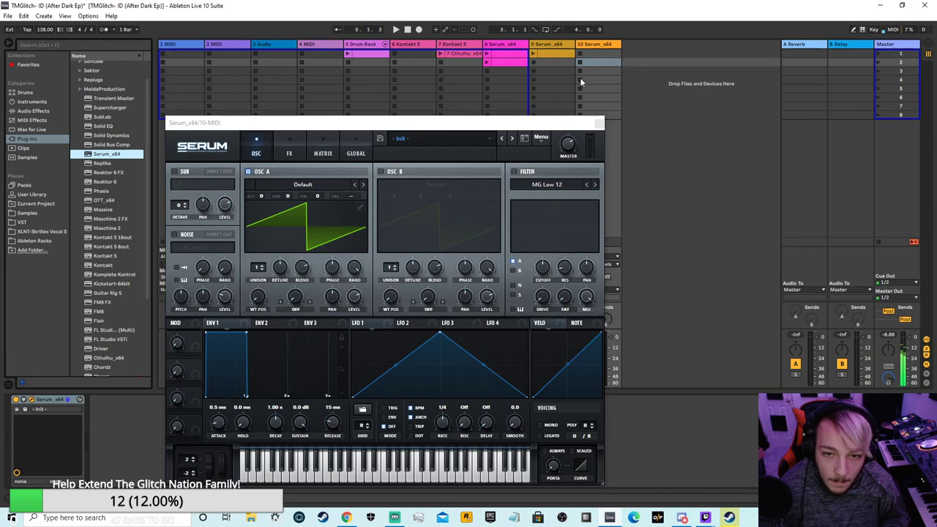
- Set Serum to play only the Air Can 1 noise, with its level modulated by LFO 1 shaped as a rising ramp
left_click(250, 171)
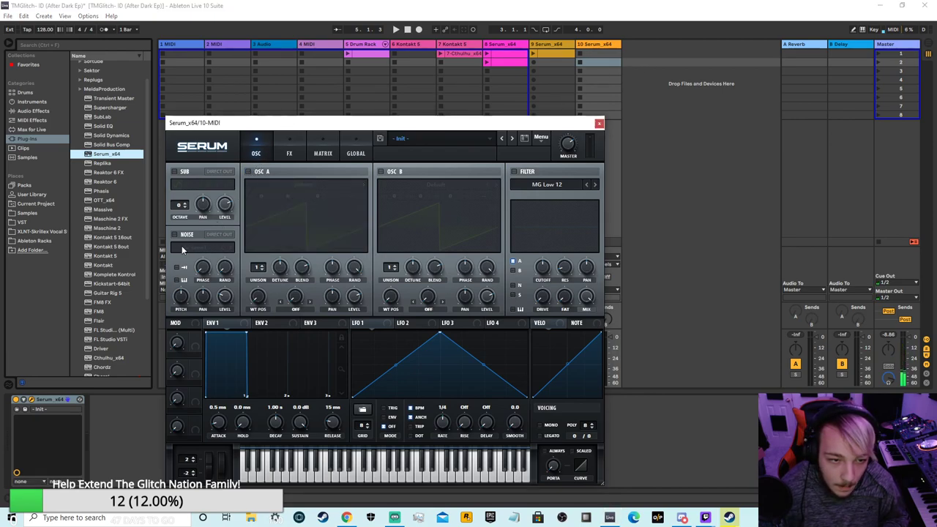
left_click_drag(434, 337, 590, 323)
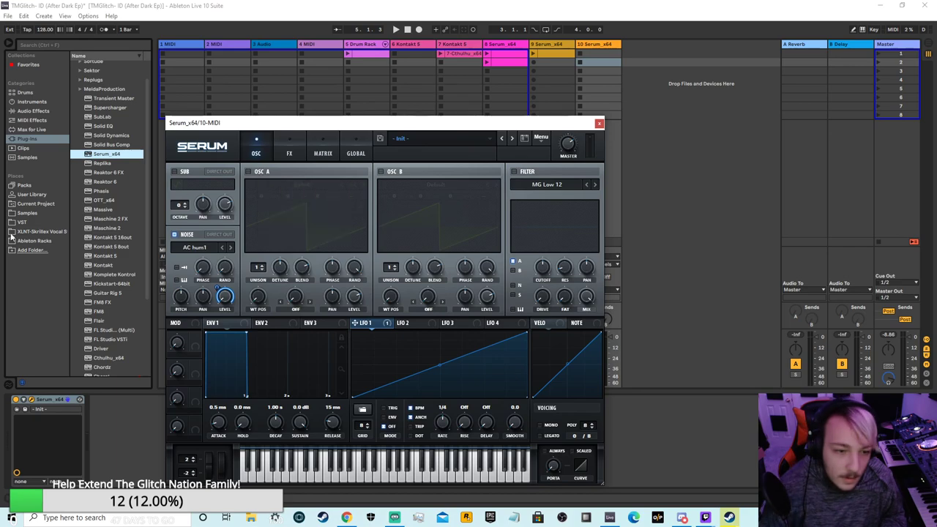
left_click(207, 250)
mouse_move(212, 311)
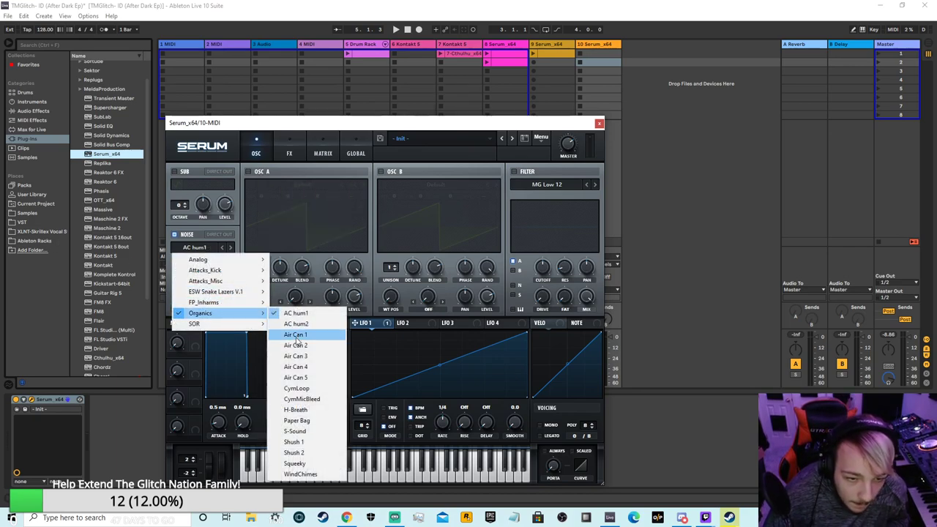
left_click(295, 338)
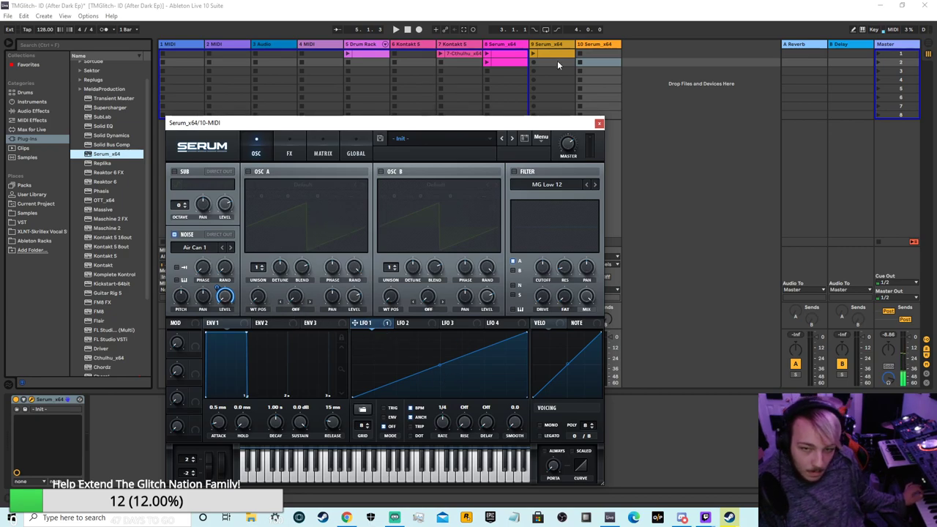
- Arm the new Serum track 10 for recording in place of track 9
left_click_drag(521, 122, 438, 409)
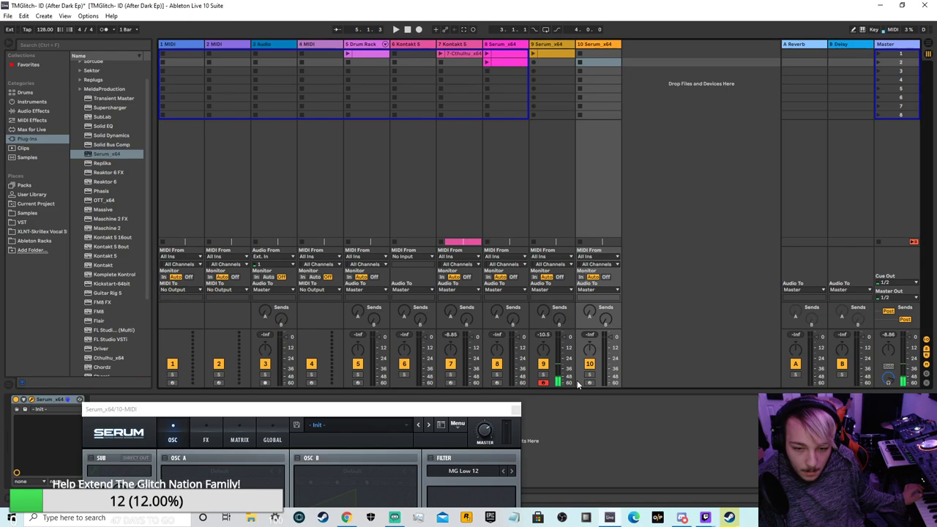
left_click(590, 382)
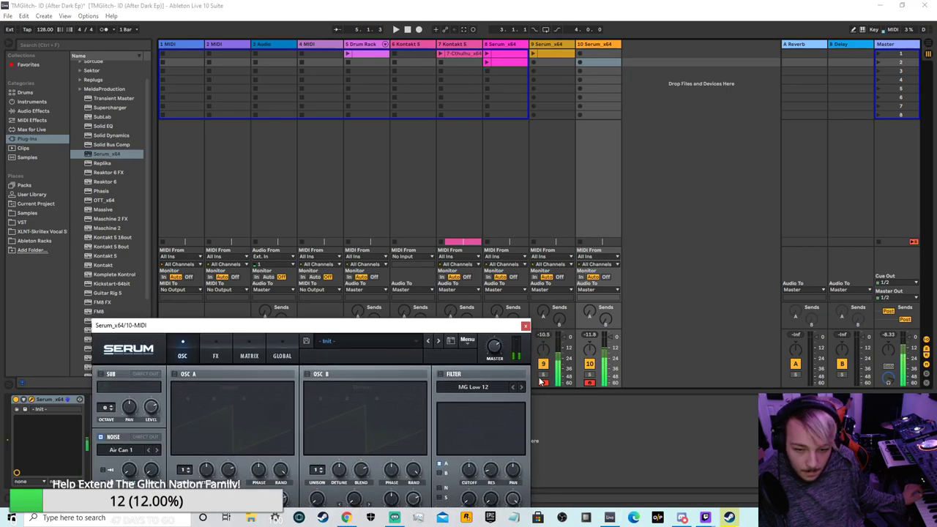
left_click_drag(441, 336, 657, 89)
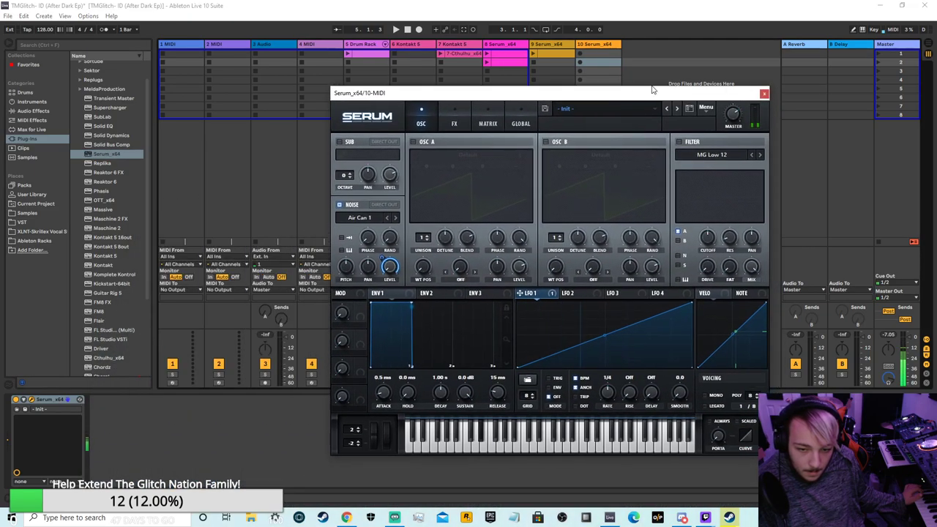
- Enable the Reverb effect in Serum and return to the oscillator page
left_click(454, 123)
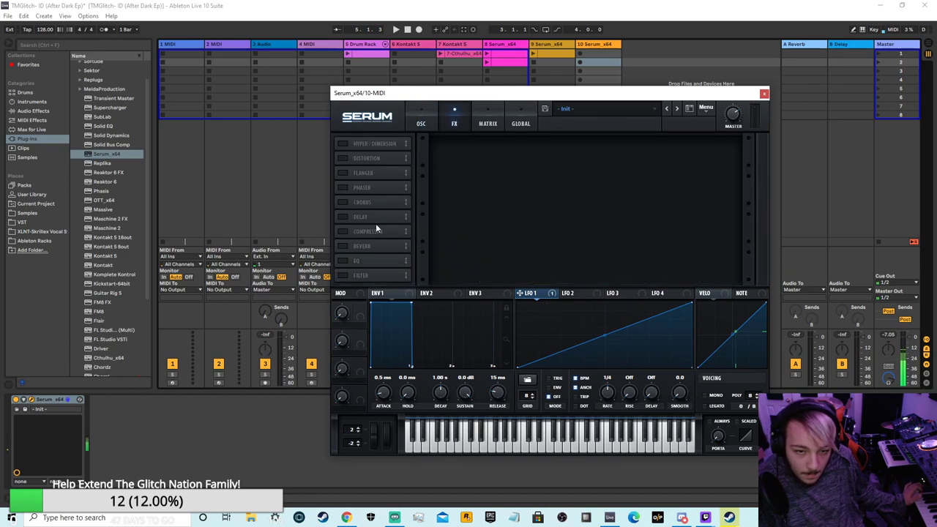
left_click(344, 247)
mouse_move(723, 146)
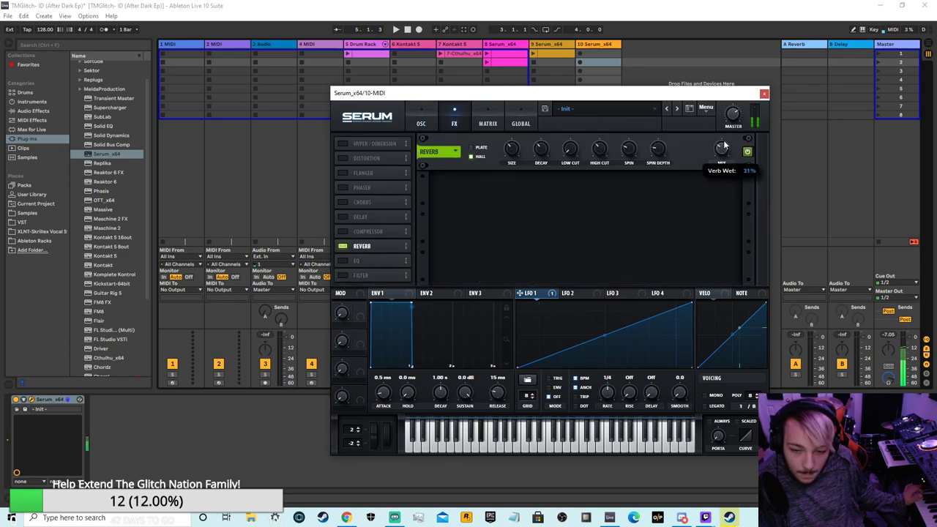
left_click(422, 123)
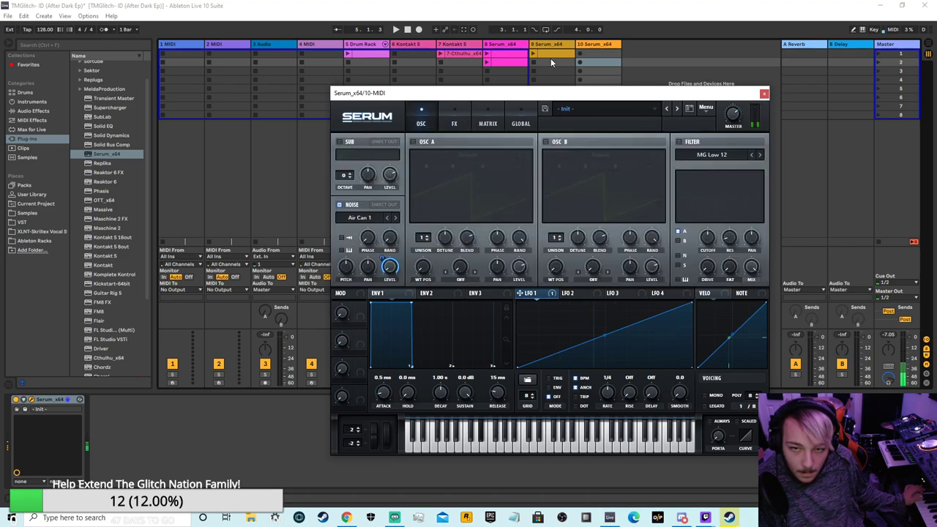
- Record a held D#2 note into the first clip slot of track 10 and open the recorded clip's notes
left_click(578, 55)
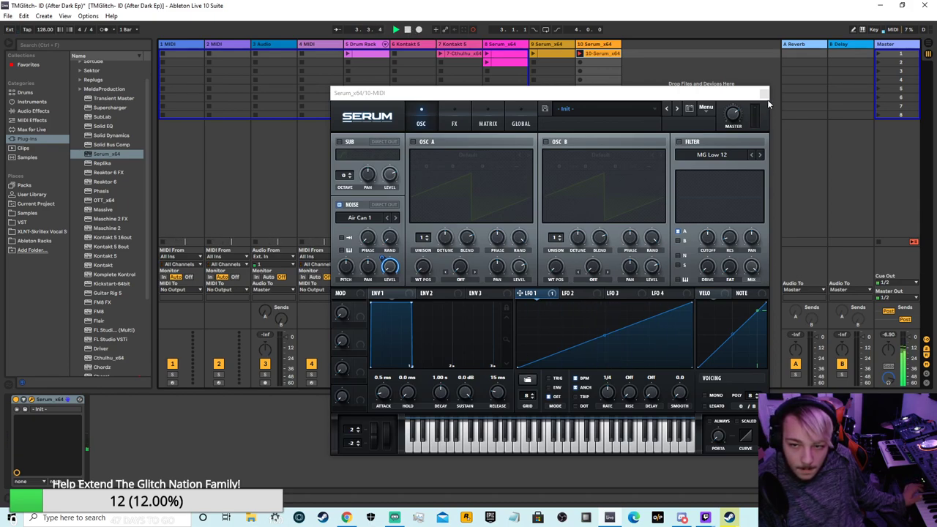
left_click(763, 94)
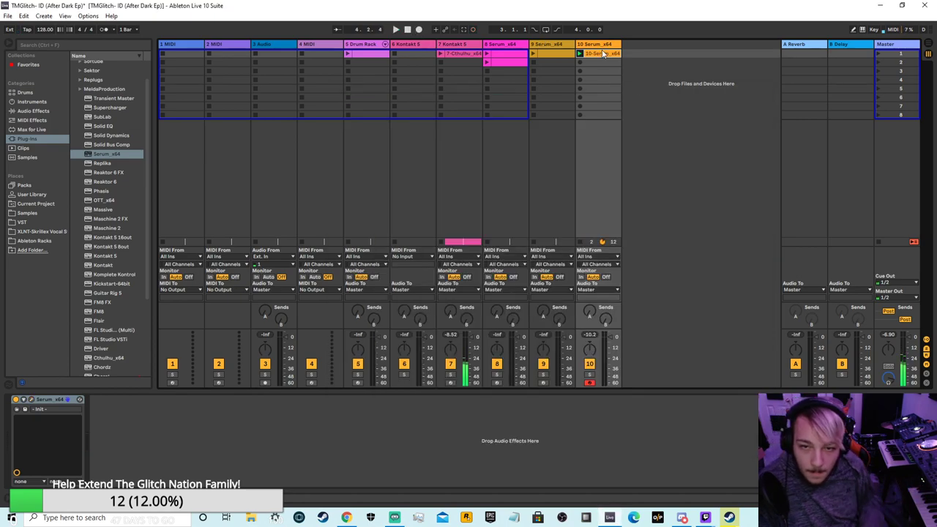
left_click(601, 54)
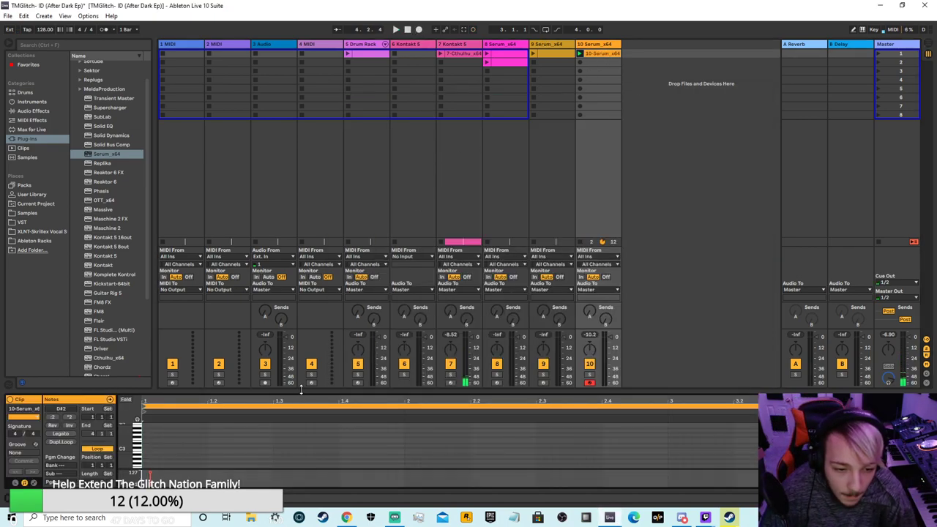
- Align the recorded D#2 note so it starts at bar 1 and ends at bar 3
left_click_drag(300, 389, 343, 208)
left_click_drag(129, 356, 153, 367)
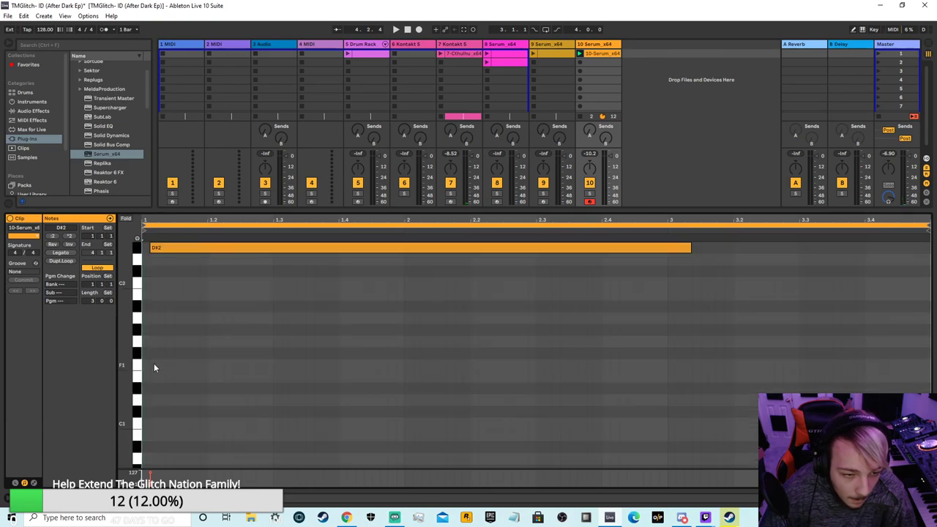
double_click(163, 249)
left_click_drag(152, 252, 667, 251)
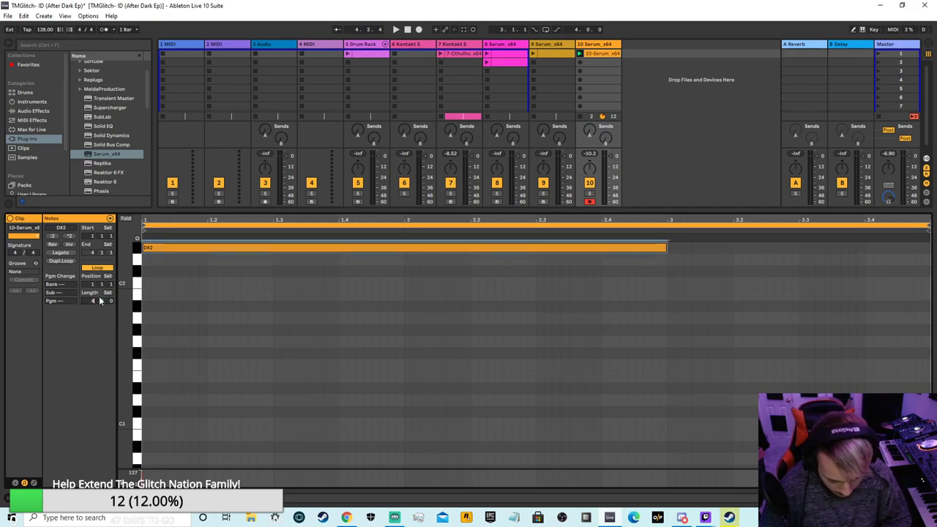
- Set the recorded clip's loop length to 4 bars and recolour track 10 and its clip green
left_click_drag(98, 296, 98, 290)
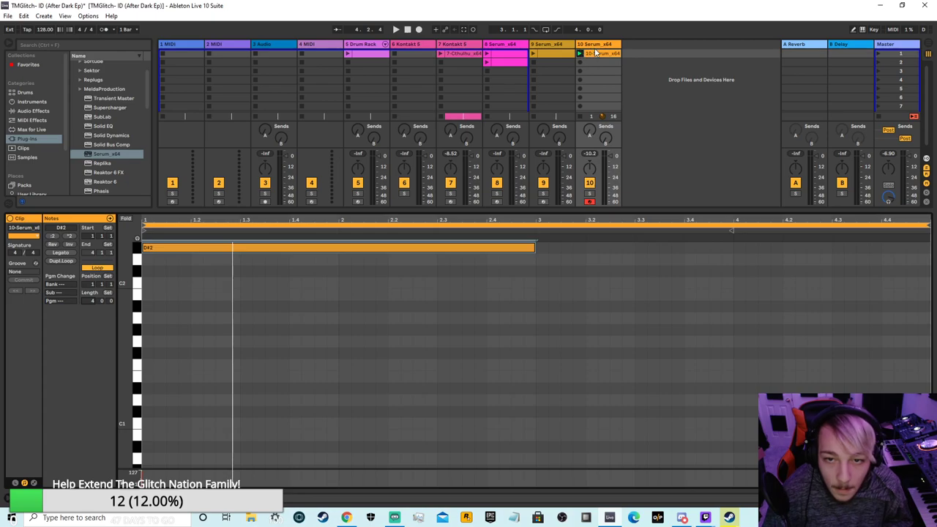
right_click(596, 53)
left_click(644, 173)
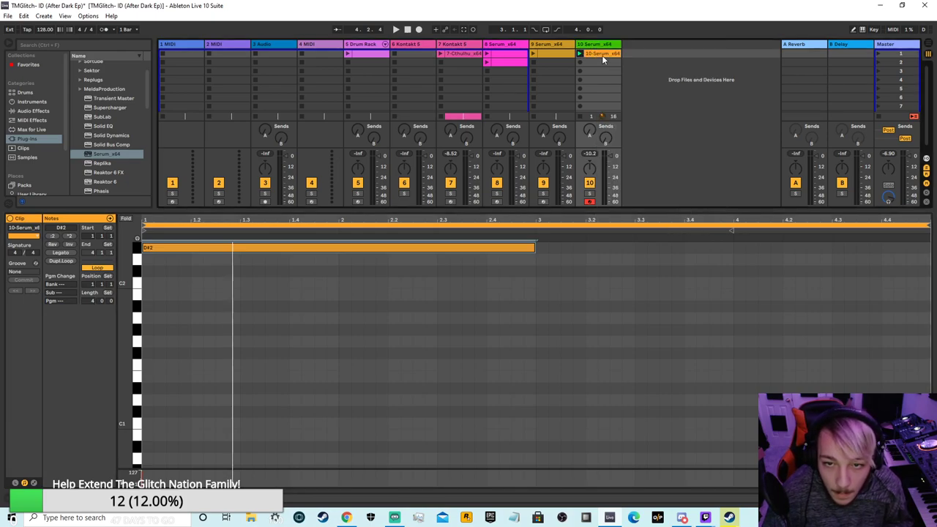
right_click(601, 55)
left_click(654, 211)
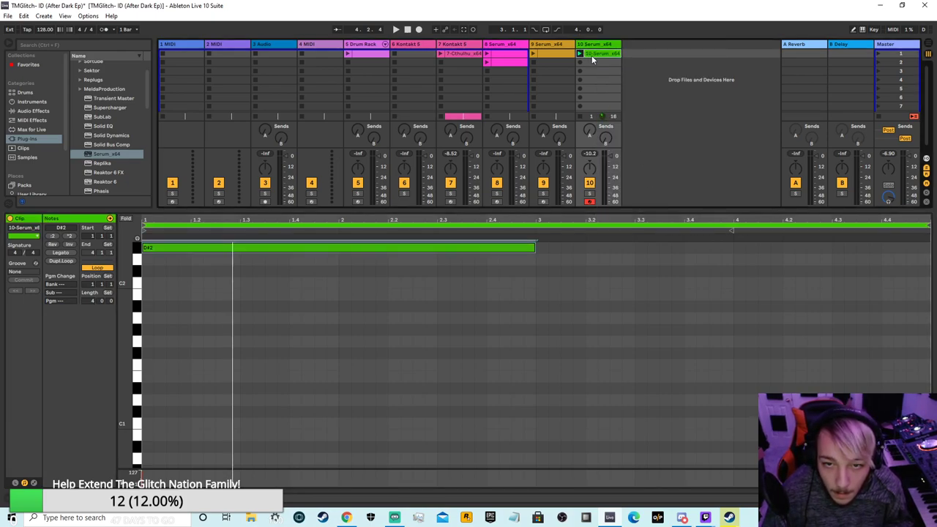
- Place the green Serum clip at bar 25 of track 10 in the arrangement and duplicate it twice to reach bar 37
key("Tab")
left_click_drag(578, 189, 452, 151)
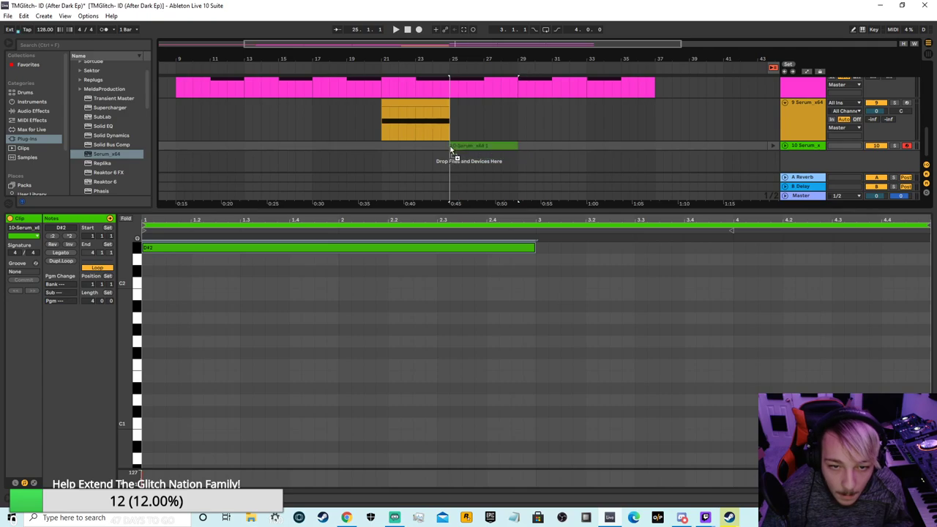
right_click(459, 145)
left_click(477, 171)
right_click(540, 145)
left_click(589, 169)
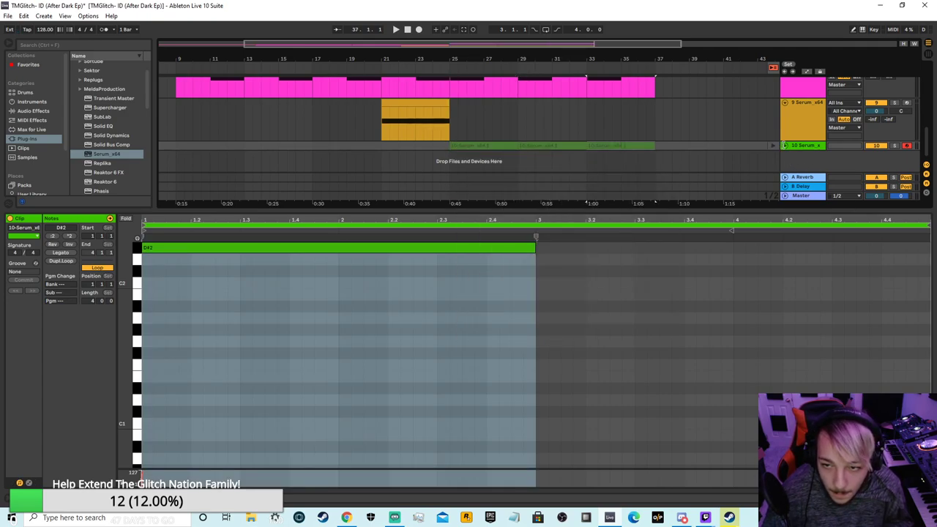
- Unfold the Serum track 10 and Drum Rack tracks and hide the clip detail view to enlarge the arrangement
left_click(784, 146)
left_click(772, 150)
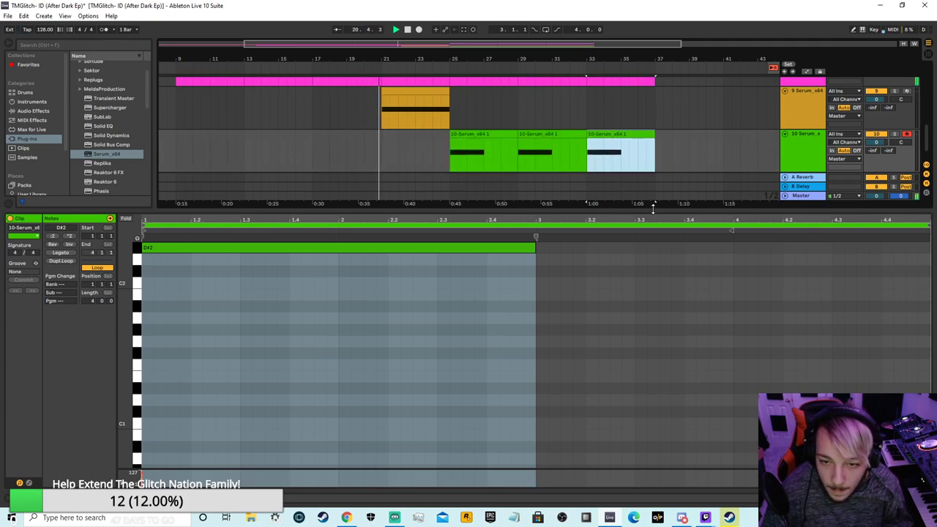
left_click_drag(652, 208, 617, 469)
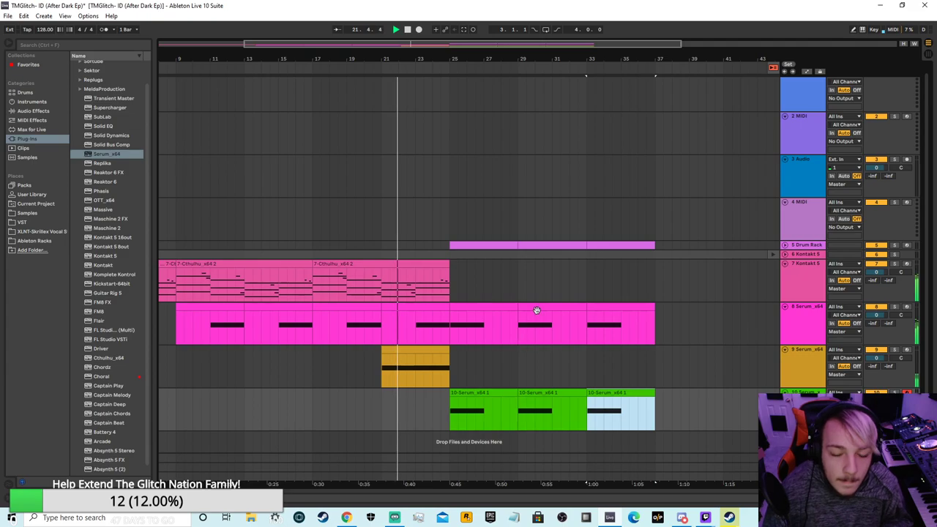
left_click(784, 245)
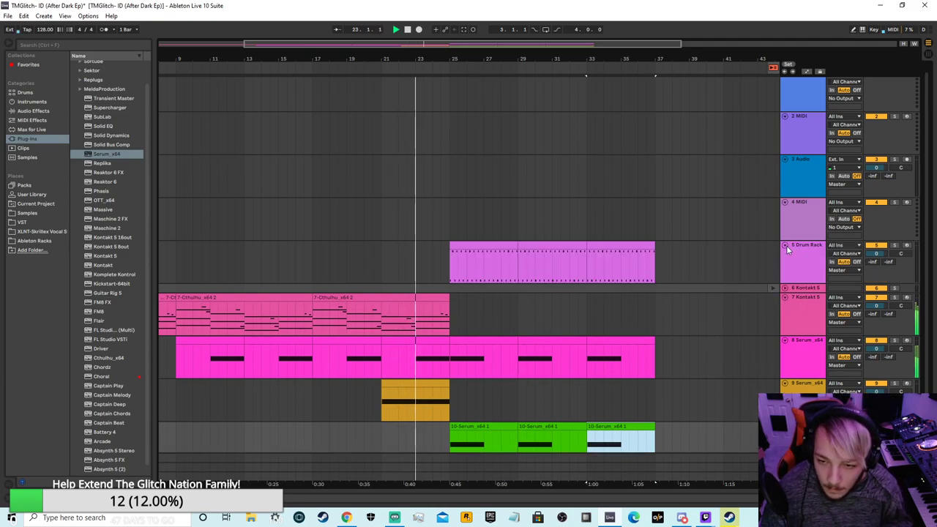
scroll(649, 243, "down", 1)
scroll(651, 248, "down", 1)
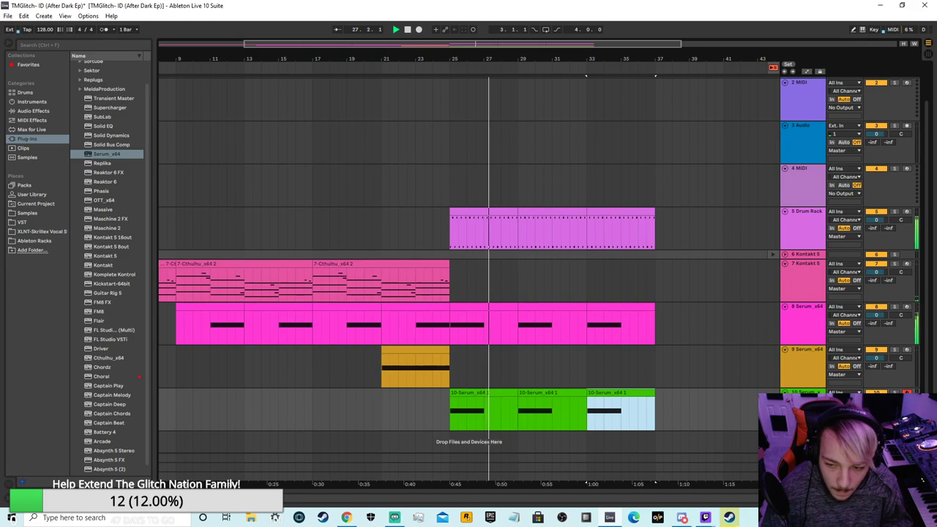
key("0")
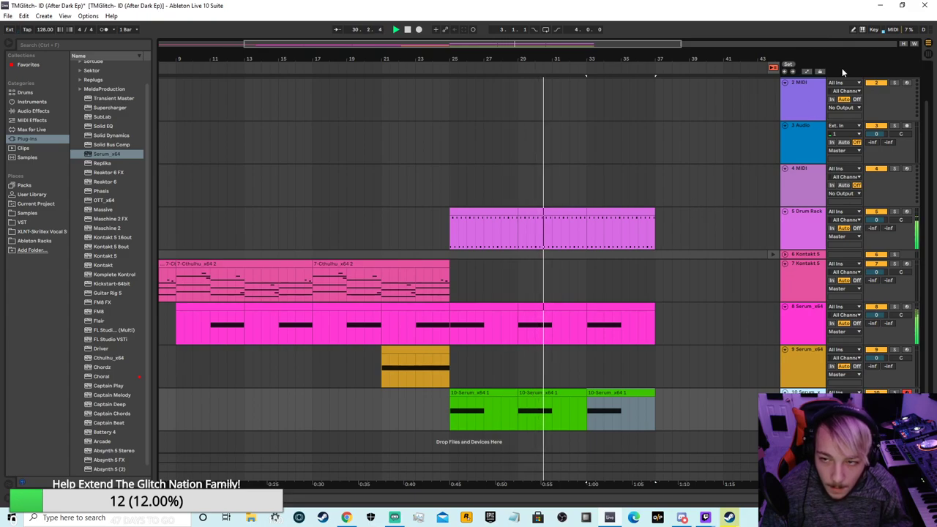
- Open the Serum instrument on track 10 and enable its Delay effect alongside the Reverb
left_click(928, 54)
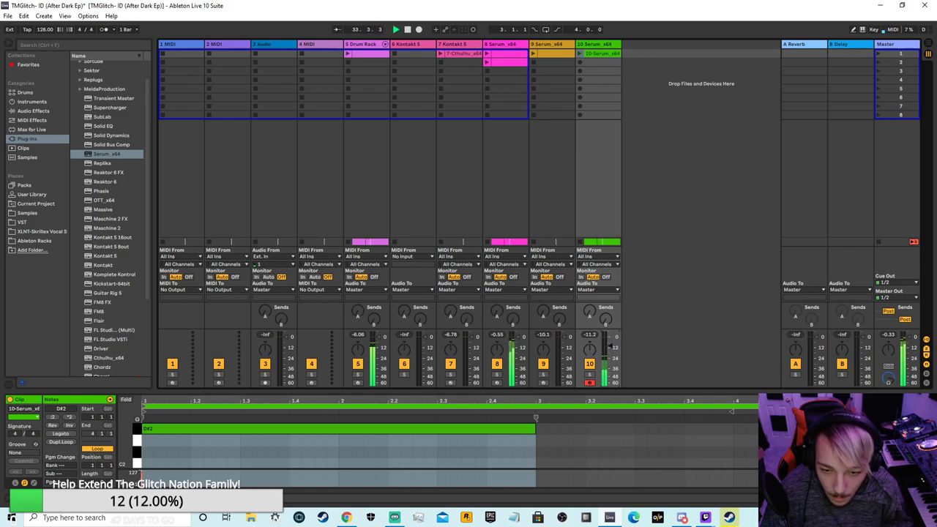
left_click(594, 45)
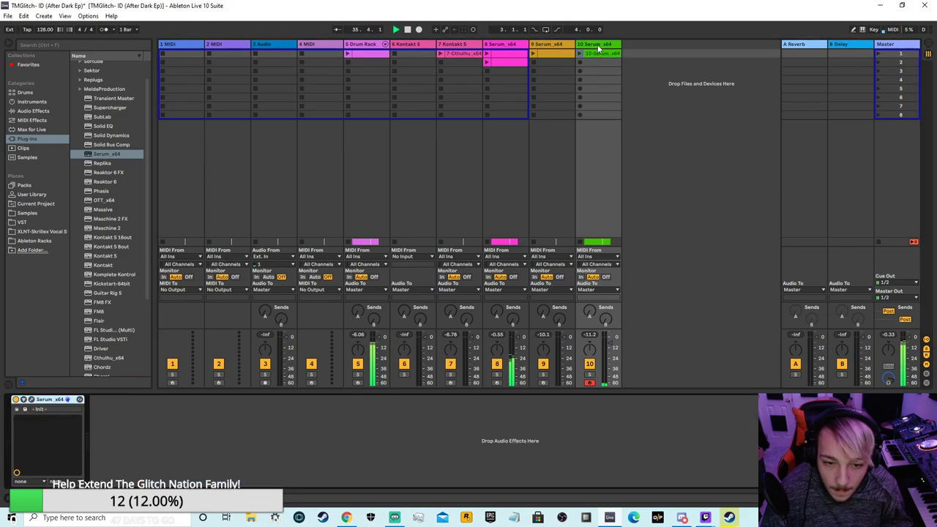
double_click(595, 47)
left_click(31, 400)
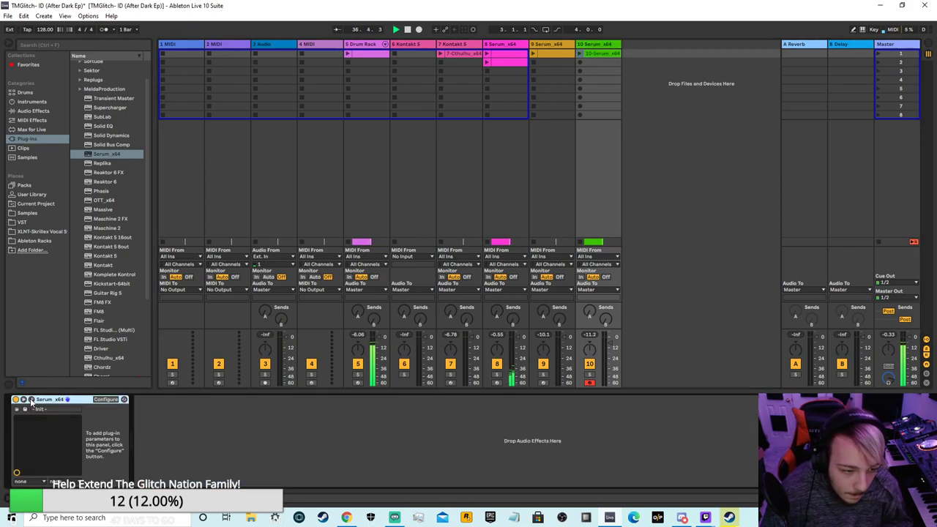
left_click(454, 123)
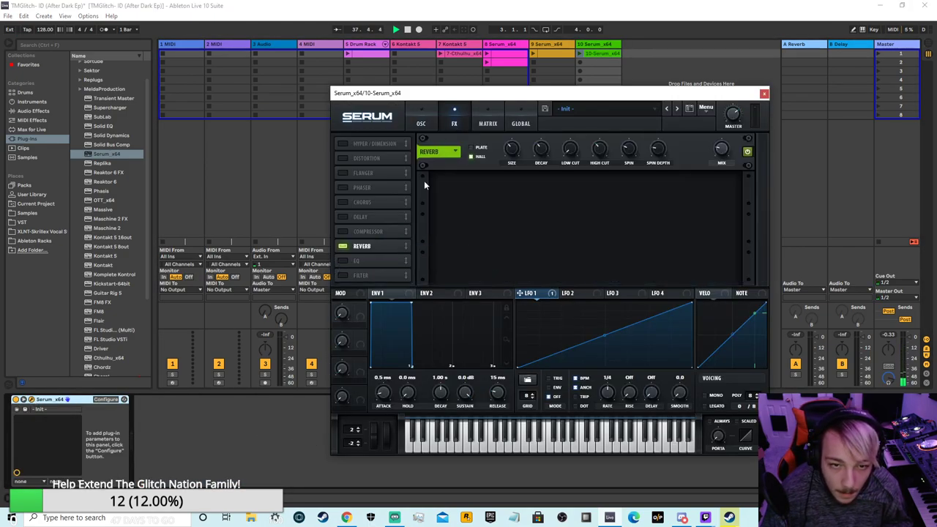
left_click(343, 217)
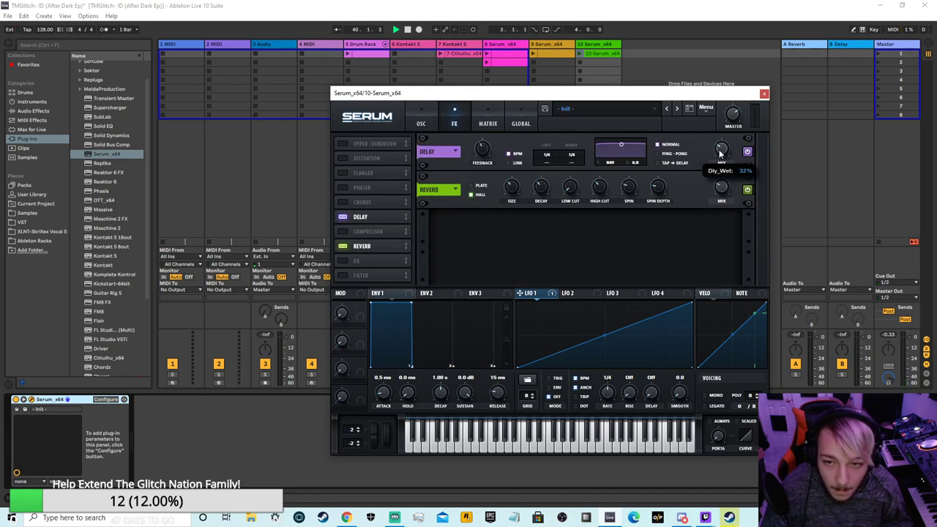
- Return to the arrangement, close the Serum window and save the Live Set
left_click(927, 51)
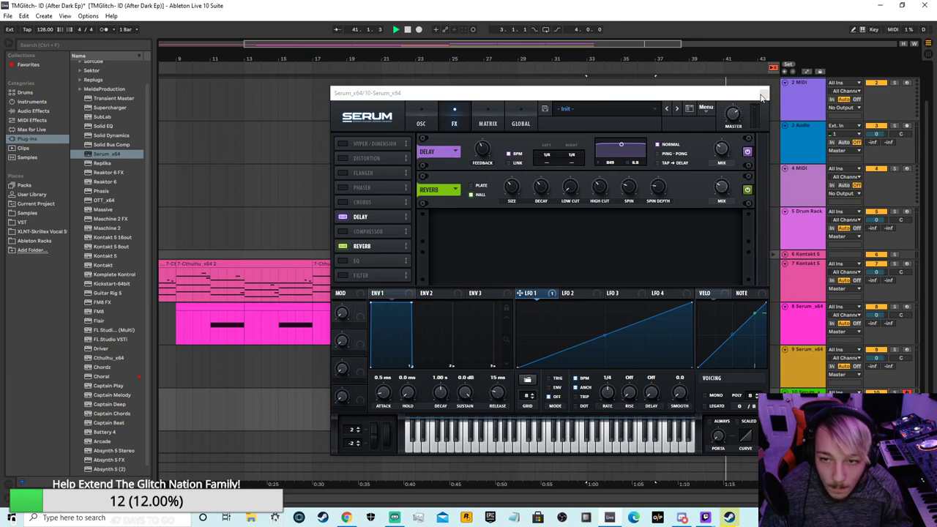
left_click(761, 94)
left_click(7, 16)
left_click(33, 100)
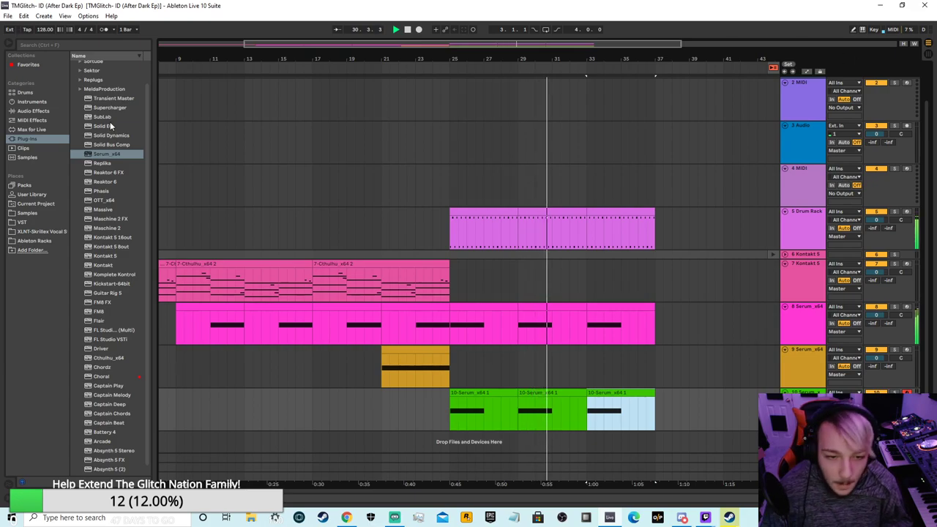
- Unfold track 6 Kontakt 5 and copy the last clip on track 7 Kontakt 5
left_click_drag(345, 44, 335, 42)
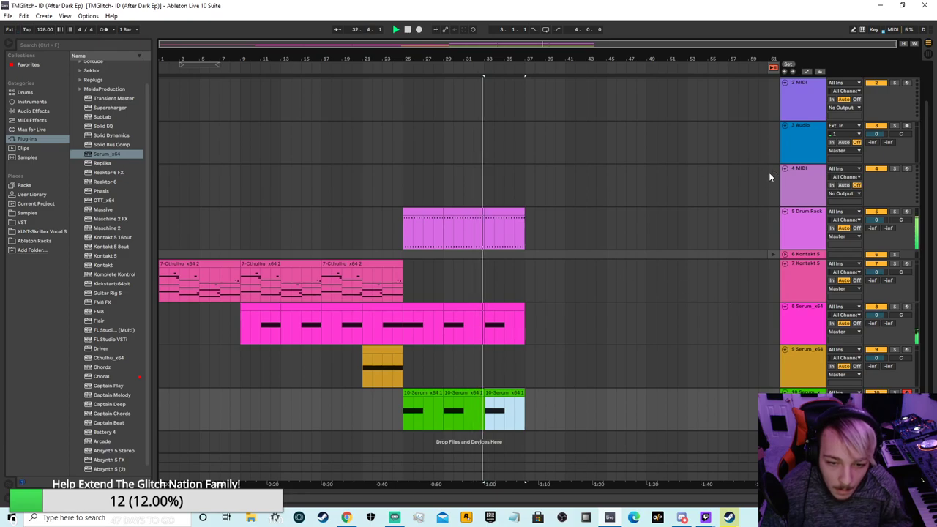
right_click(785, 259)
left_click(785, 254)
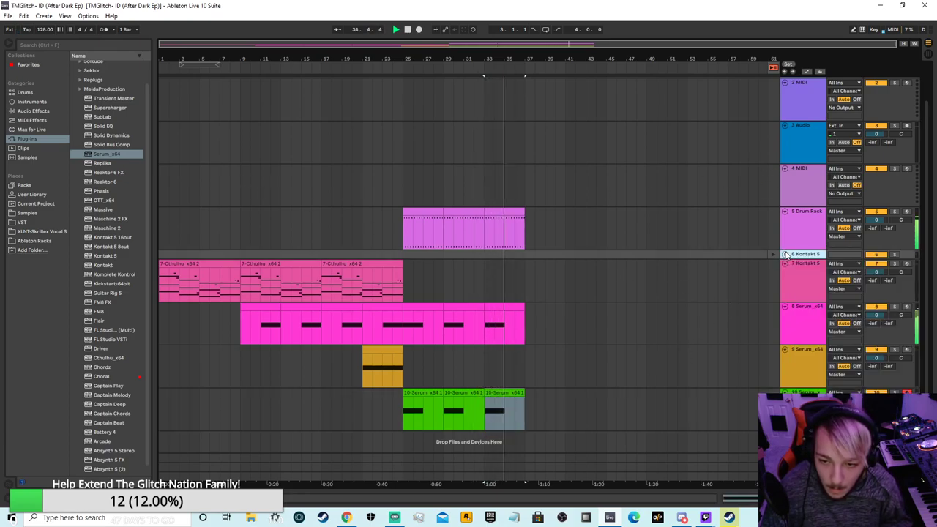
left_click(784, 254)
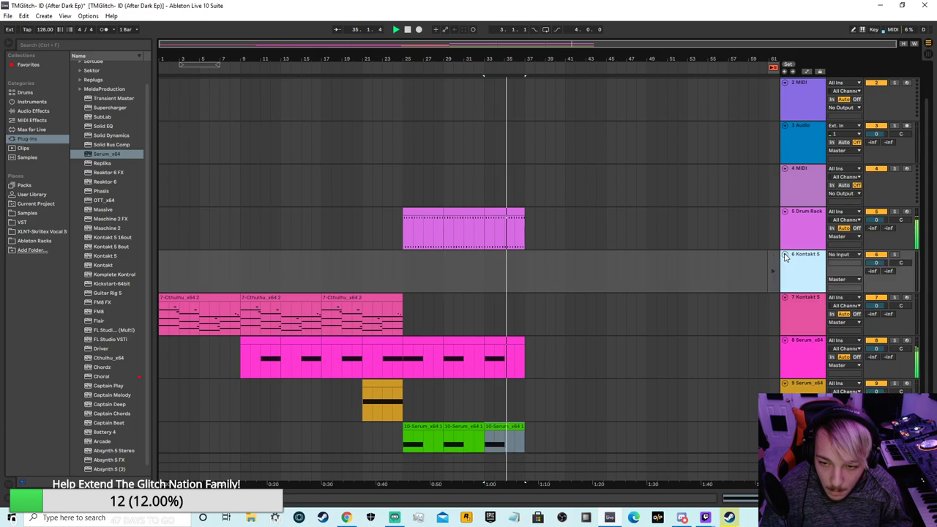
right_click(384, 300)
left_click(423, 306)
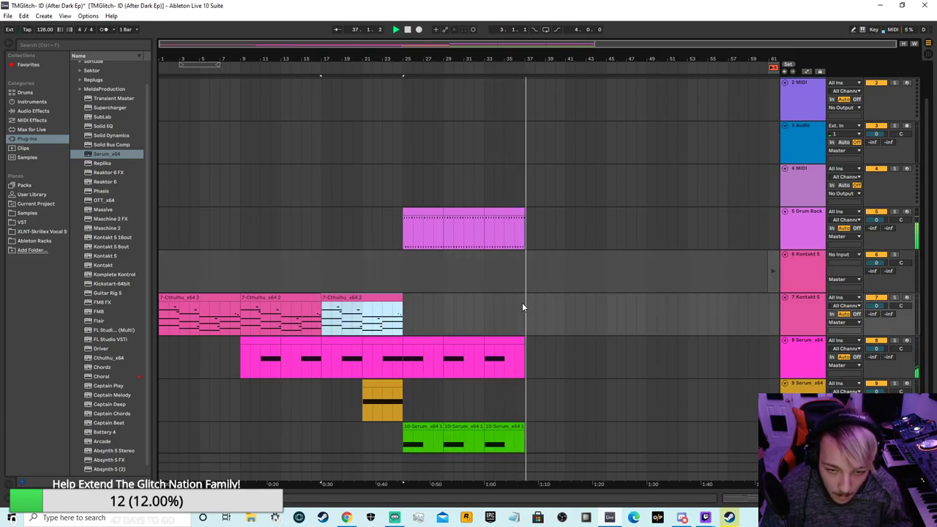
- Duplicate the last clips on Serum track 8, Serum track 10 and the Drum Rack track so they extend to bar 41
left_click(545, 373)
right_click(510, 342)
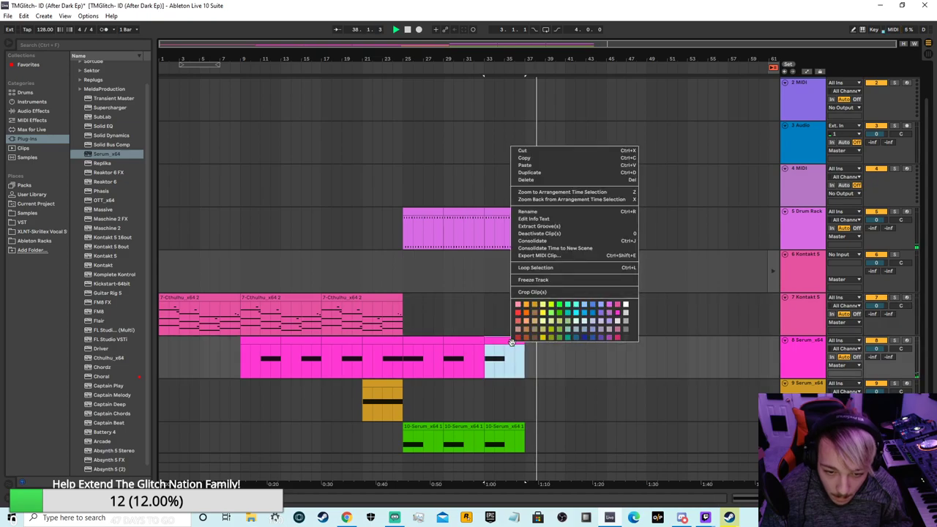
left_click(538, 172)
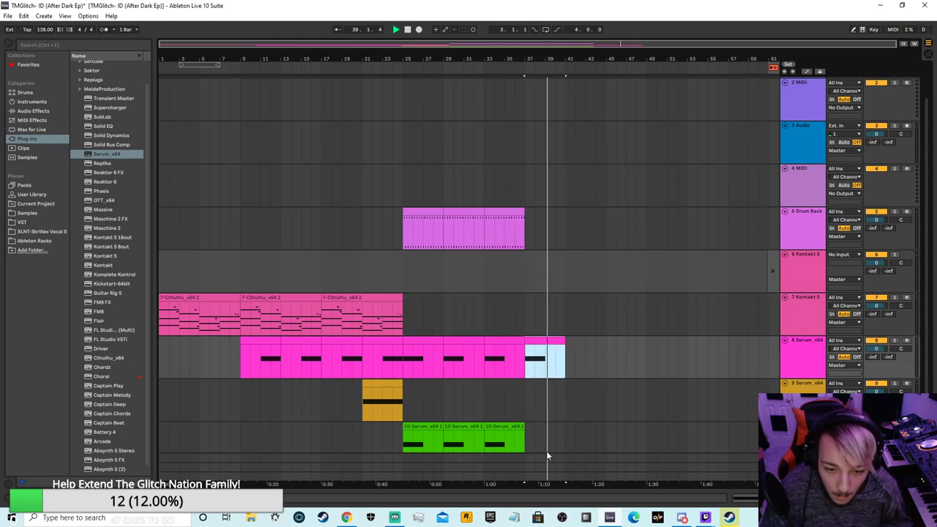
right_click(505, 425)
left_click(520, 253)
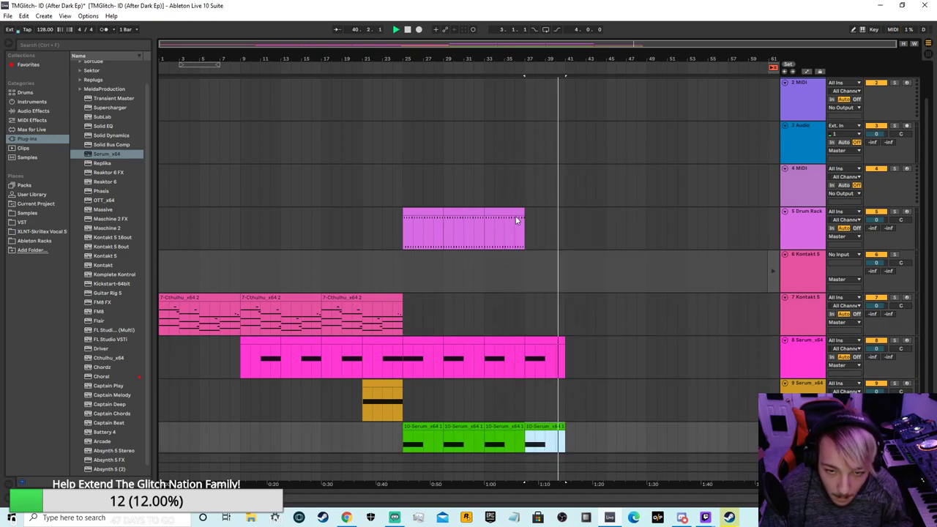
right_click(516, 219)
left_click(541, 242)
- Play the arrangement from about bar 19 and save the Live Set
left_click(339, 69)
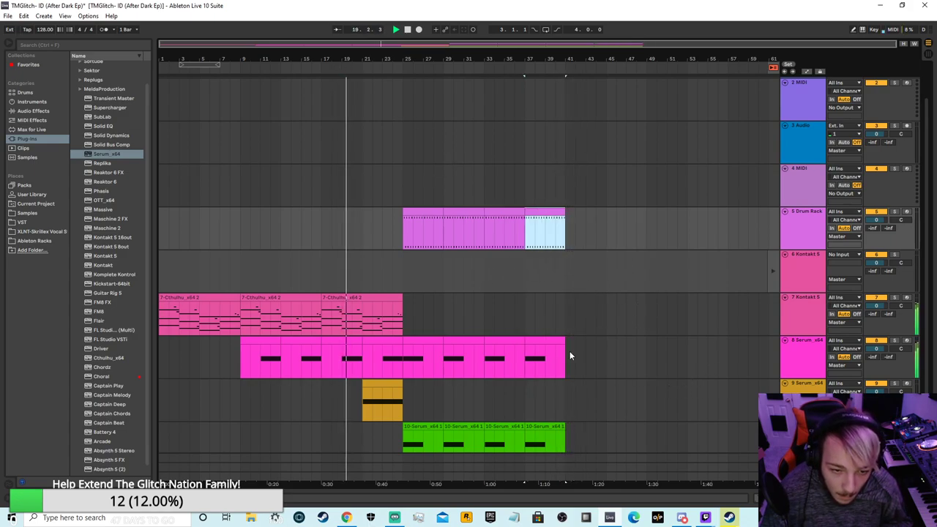
scroll(600, 358, "down", 2)
left_click(8, 15)
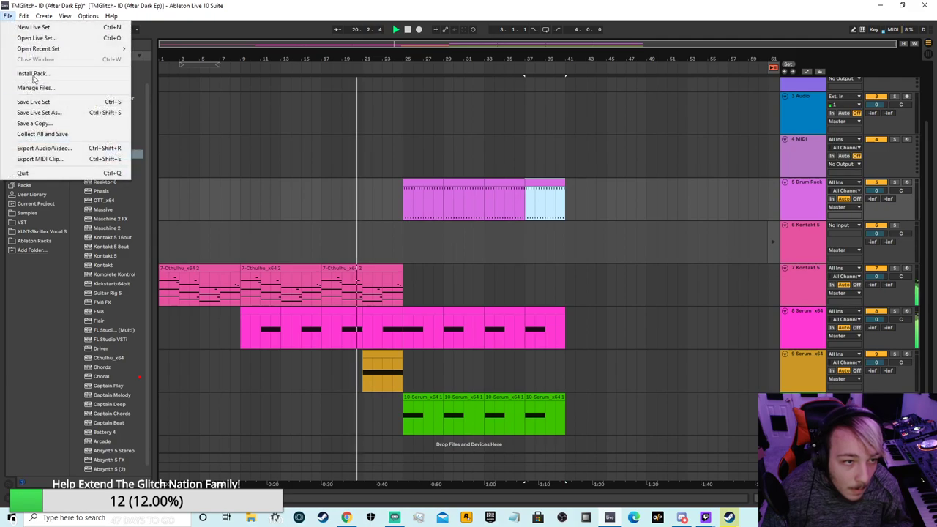
left_click(33, 102)
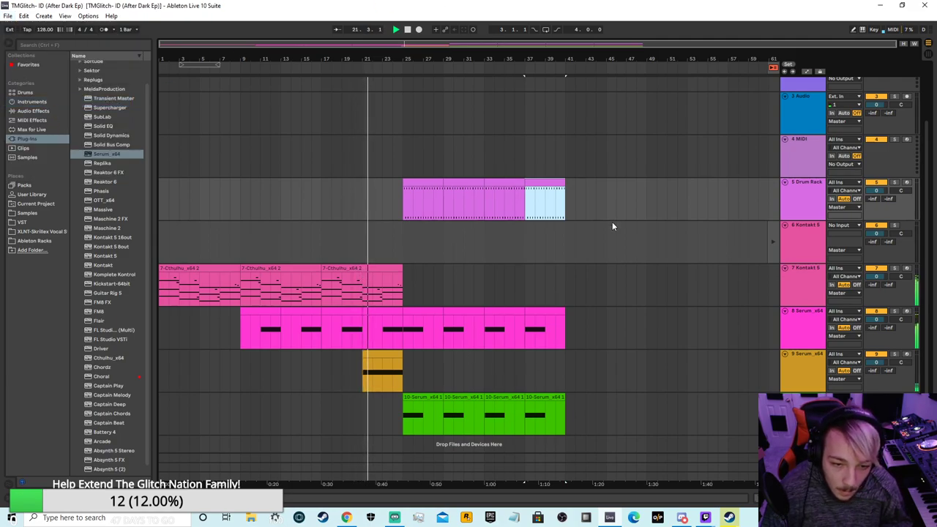
left_click_drag(662, 47, 662, 47)
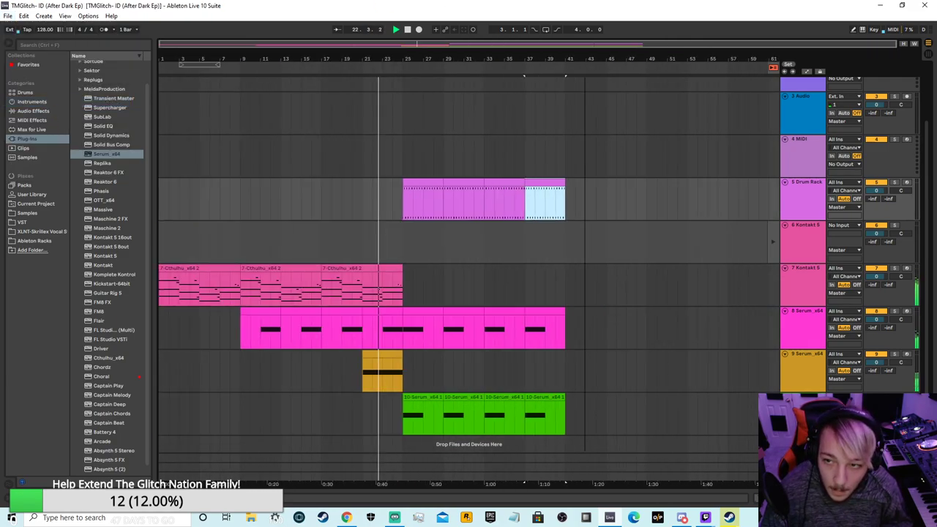
scroll(622, 387, "down", 1)
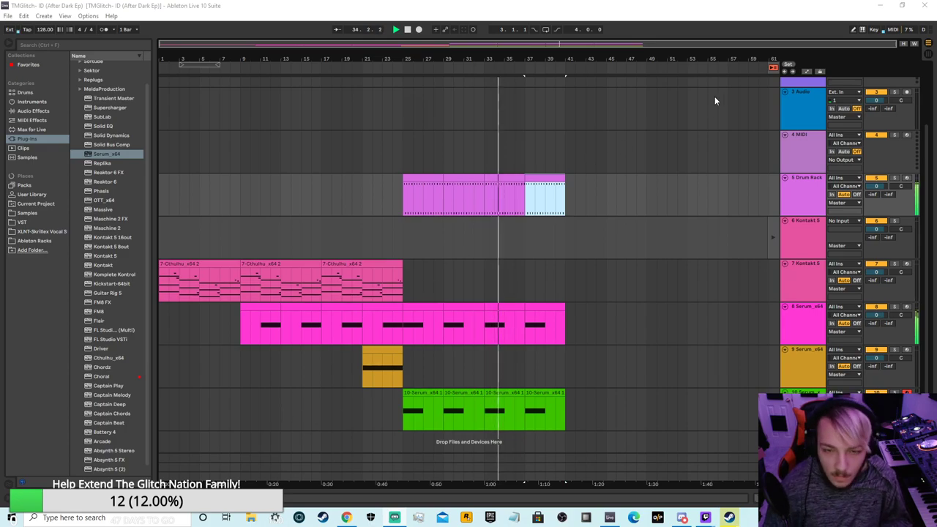
- Show the Drum Rack's devices and open the Olturix closed hat pad's sample settings
left_click(801, 201)
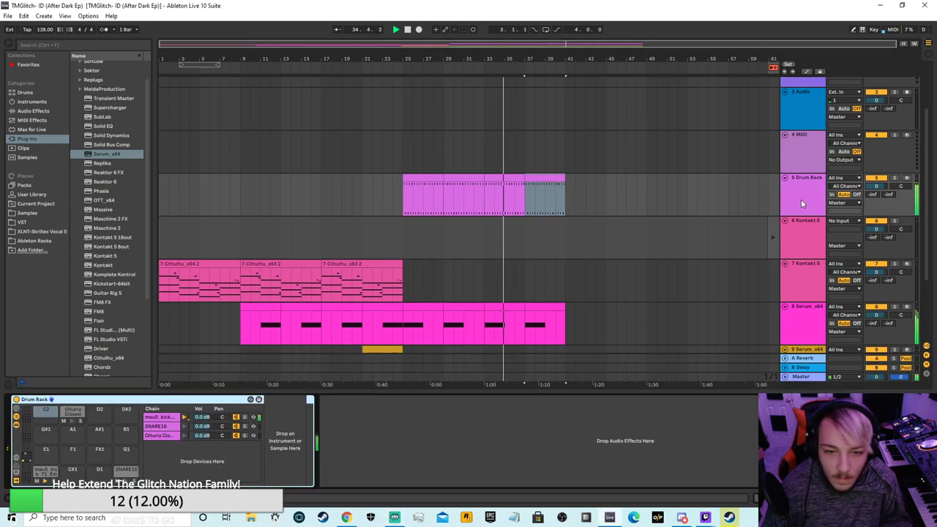
left_click(522, 188)
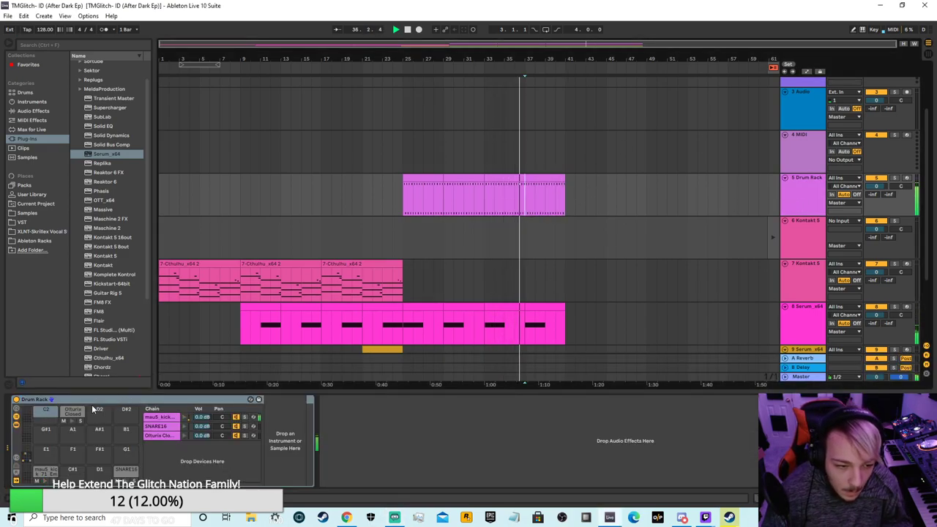
left_click(73, 414)
mouse_move(57, 419)
left_mouse_down()
mouse_move(46, 415)
mouse_move(72, 412)
left_mouse_up()
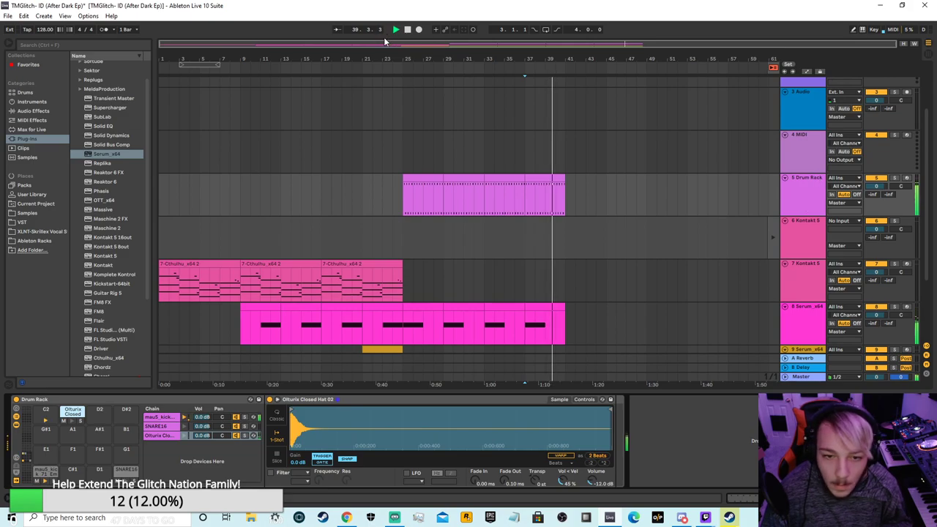
- Copy the last clip on track 7 Kontakt 5 and place the copy from bar 33 to bar 41
scroll(513, 157, "down", 2)
scroll(568, 194, "down", 2)
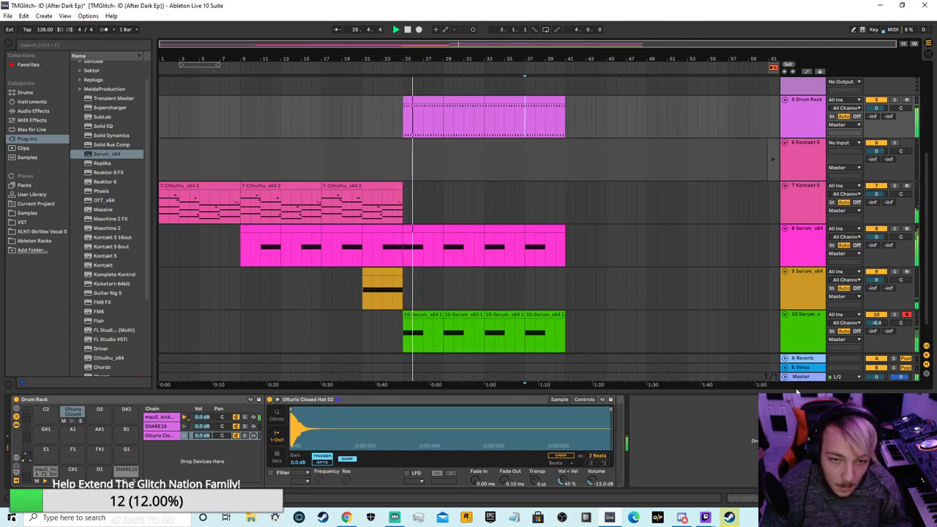
right_click(365, 185)
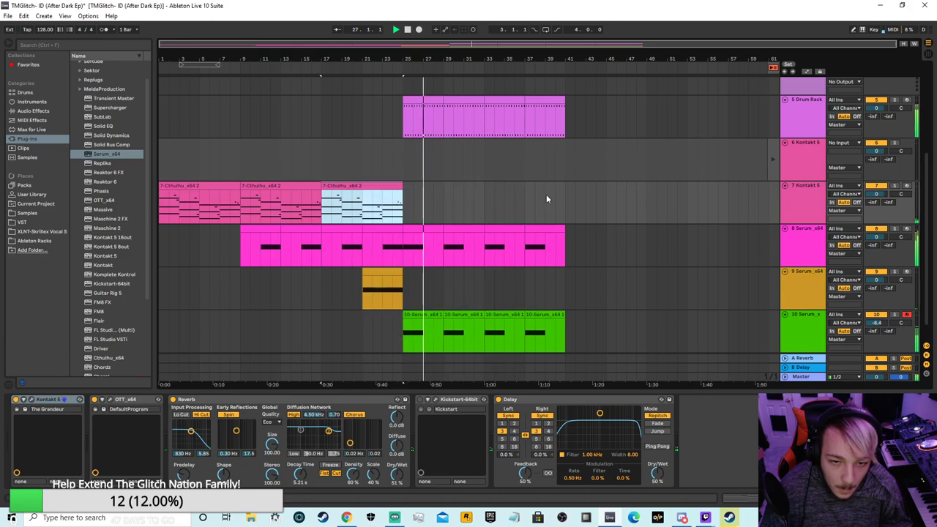
right_click(547, 196)
left_click(575, 200)
left_click_drag(554, 187, 492, 187)
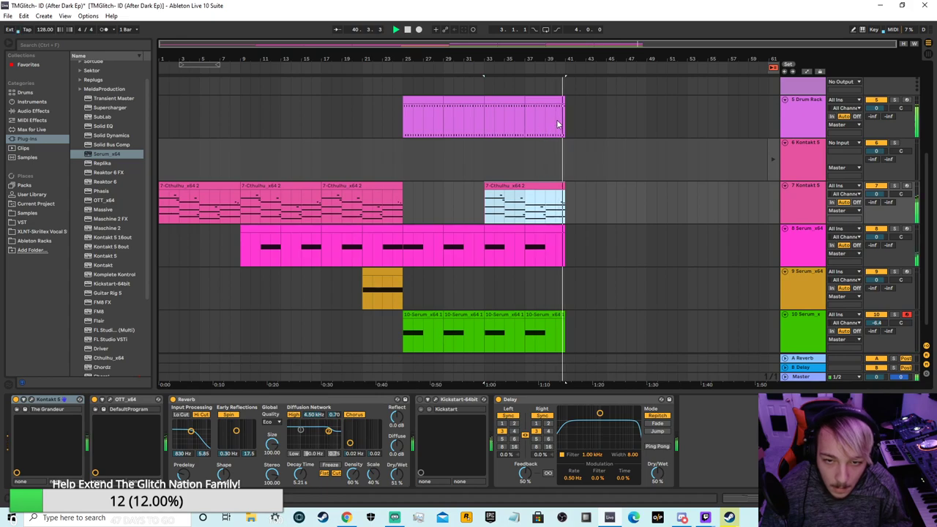
- Delete the copied clip from bar 33 to bar 41 on track 7 Kontakt 5 and remove Kickstart from that track's device chain
right_click(548, 189)
left_click(569, 221)
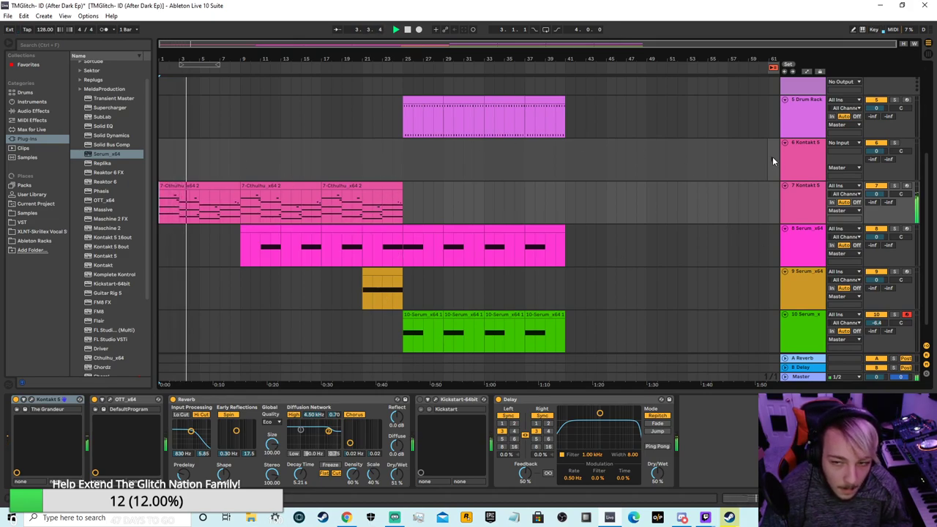
left_click(815, 206)
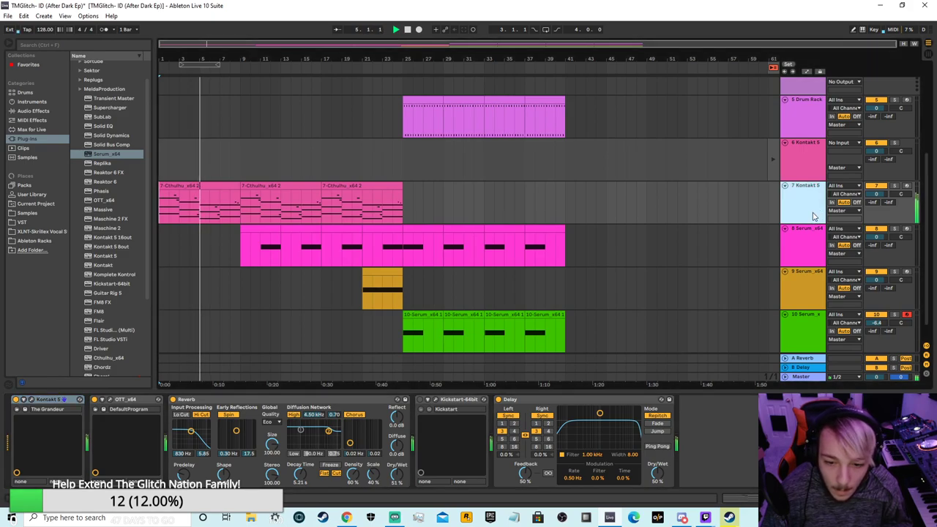
left_click(420, 402)
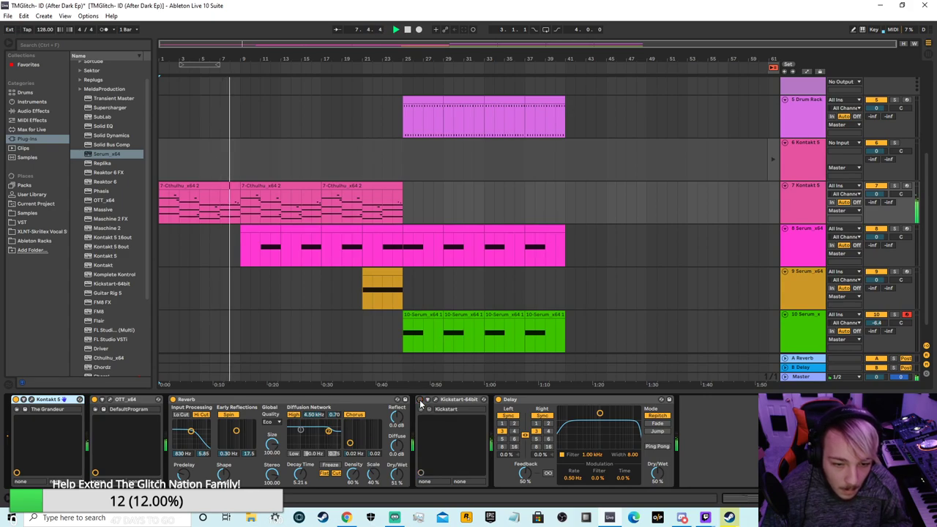
right_click(471, 401)
left_click(485, 450)
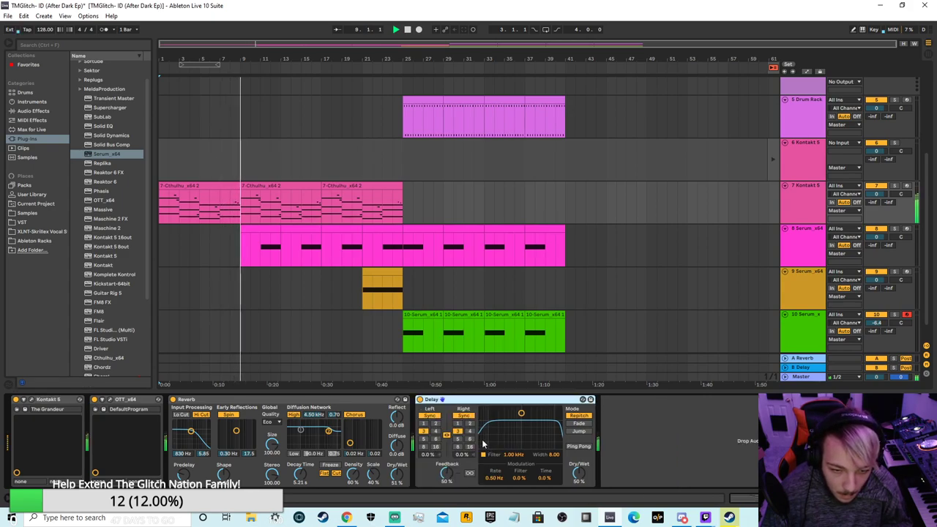
- Add the Auto Pan preset Around The Head after the Delay on track 7 Kontakt 5
left_click(34, 110)
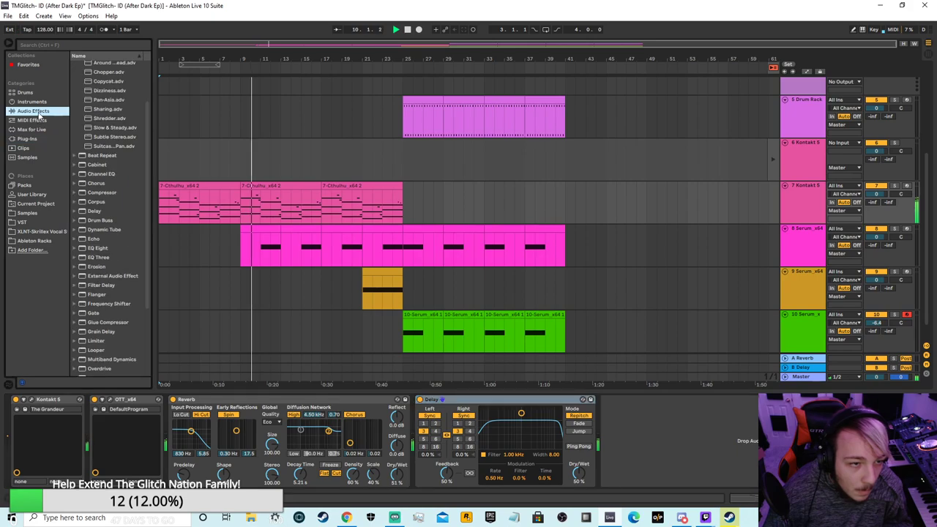
scroll(102, 168, "up", 3)
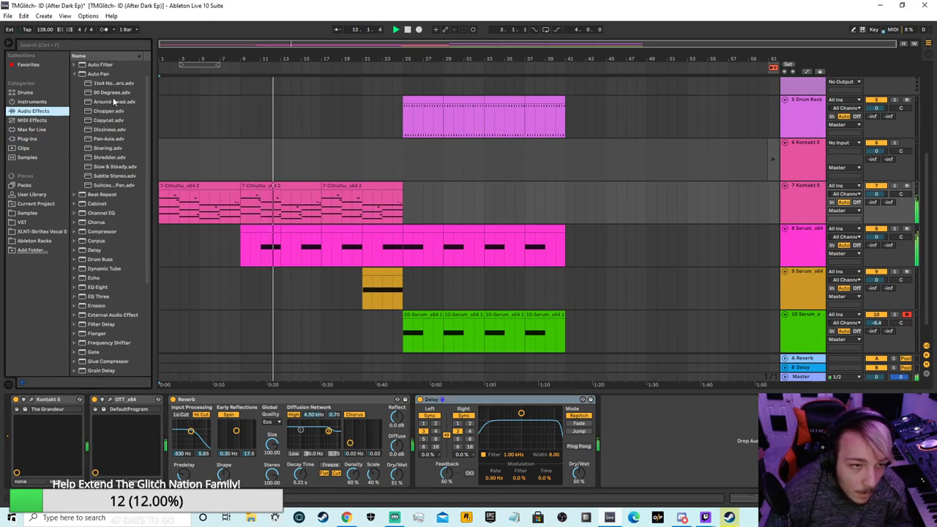
left_click_drag(111, 105, 614, 502)
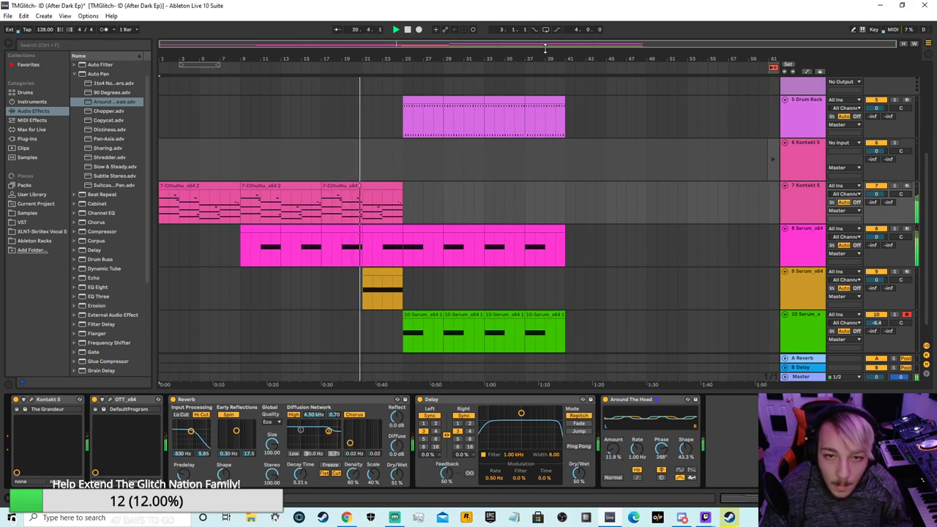
- Review the drum and Serum clips from about bar 25 to bar 41 while the arrangement plays
mouse_move(548, 47)
left_mouse_down()
mouse_move(548, 62)
mouse_move(548, 46)
left_mouse_up()
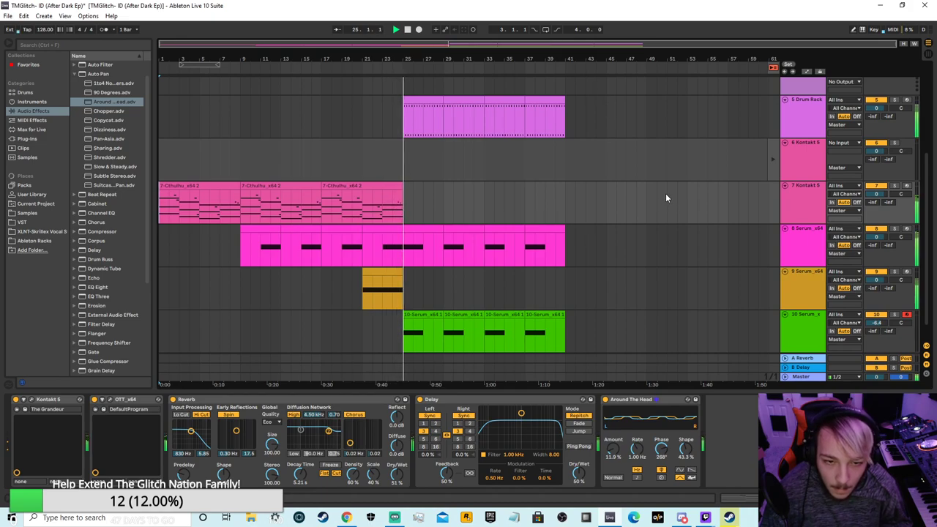
left_click_drag(450, 59, 450, 102)
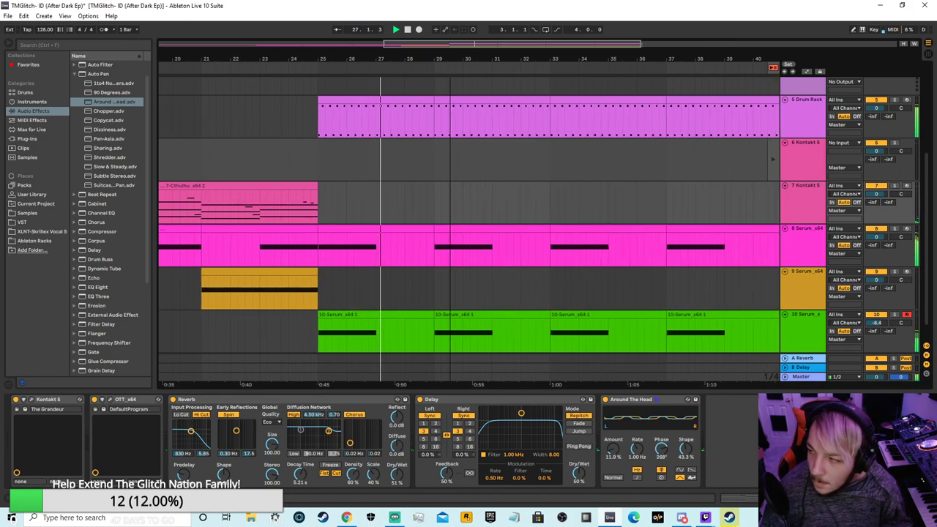
scroll(377, 142, "up", 2)
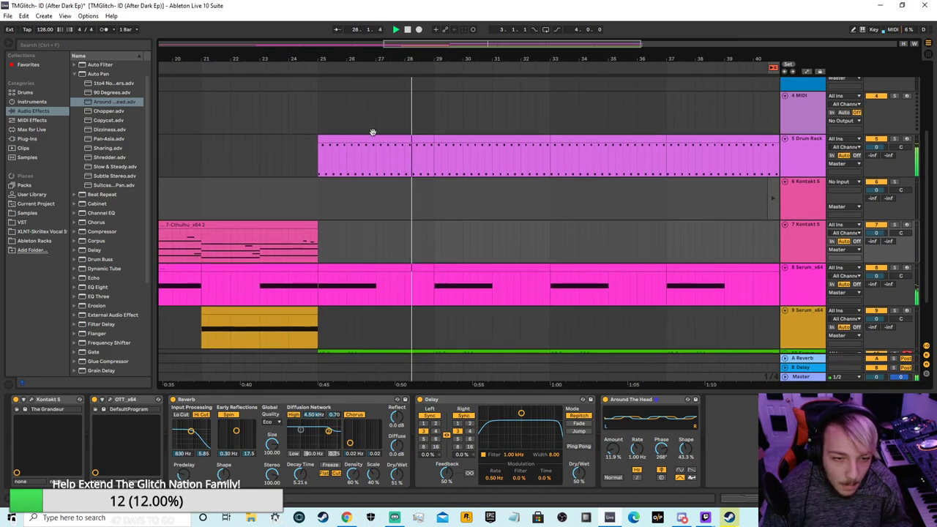
scroll(403, 263, "down", 3)
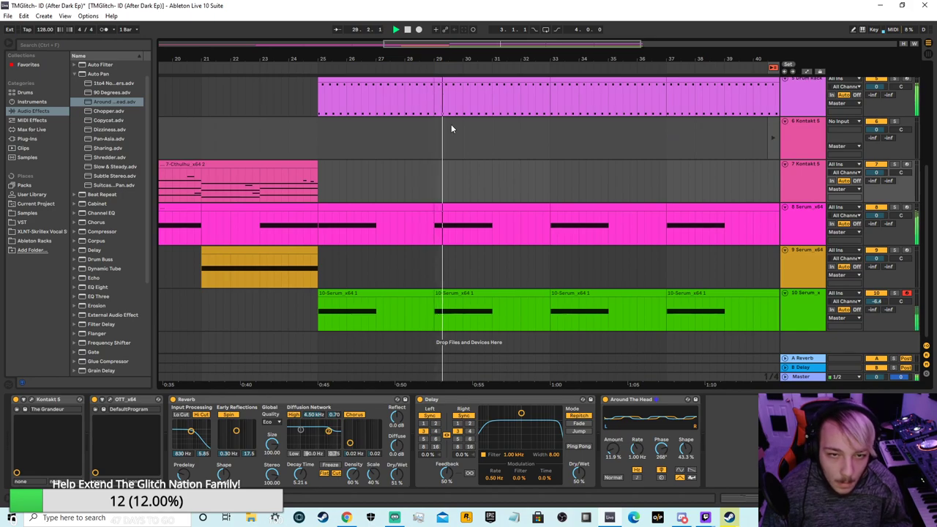
left_click_drag(365, 59, 380, 36)
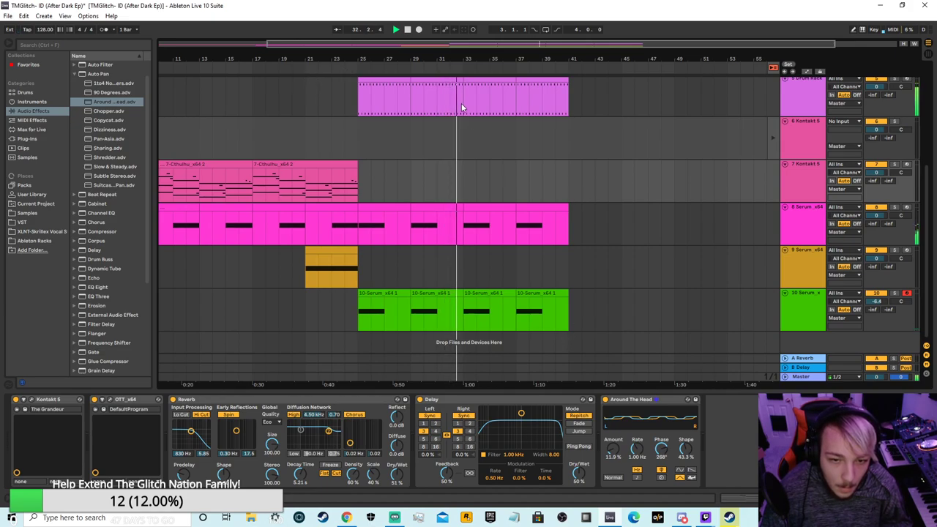
scroll(531, 147, "up", 2)
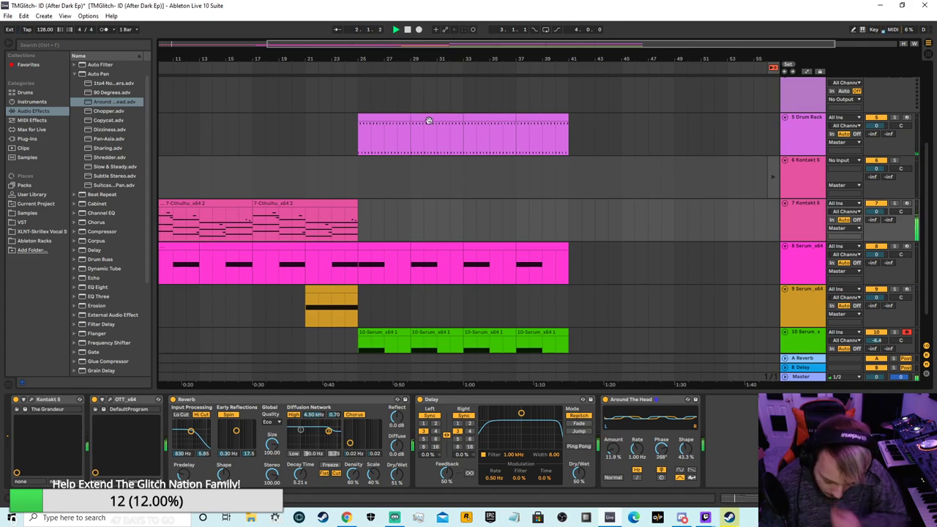
left_click_drag(430, 45, 410, 22)
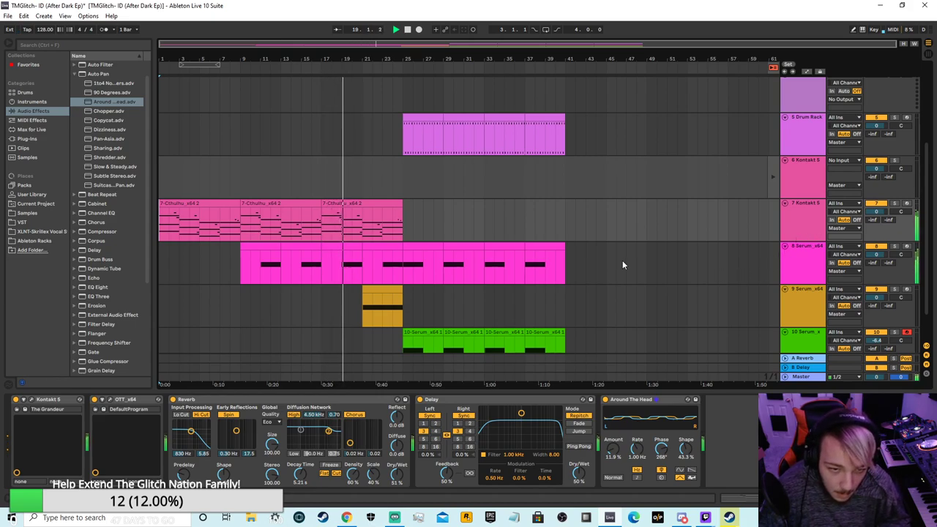
- Save the Live Set
left_click(8, 16)
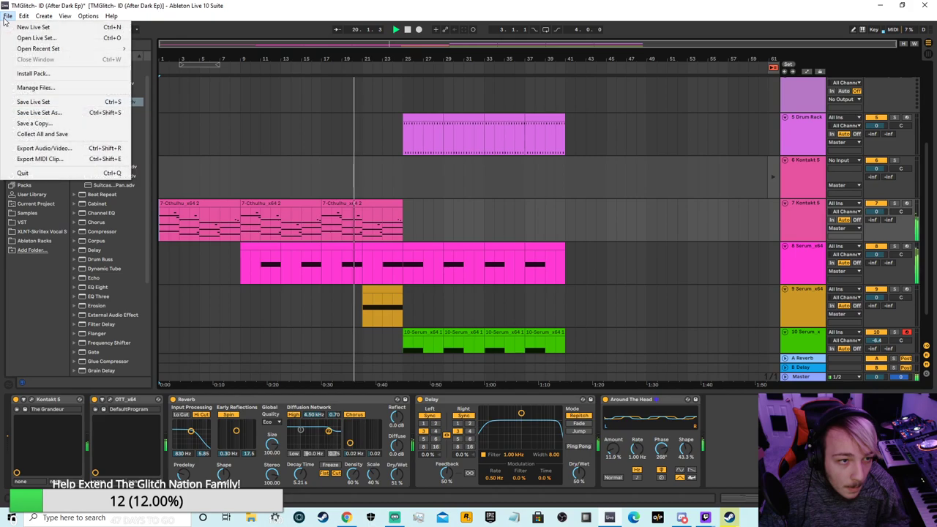
left_click(43, 102)
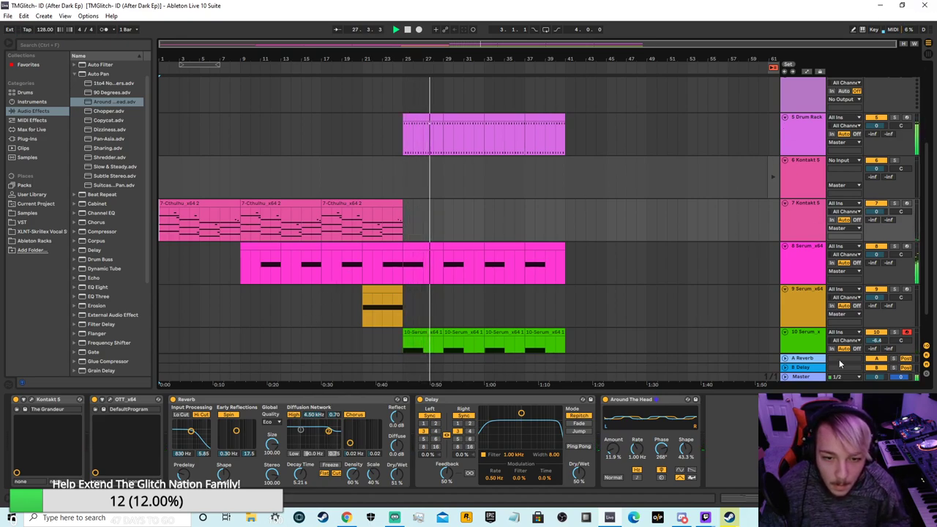
- Enable the sub oscillator in track 8's Serum, set its octave to -1 and close the plug-in window
scroll(702, 297, "down", 1)
left_click(758, 254)
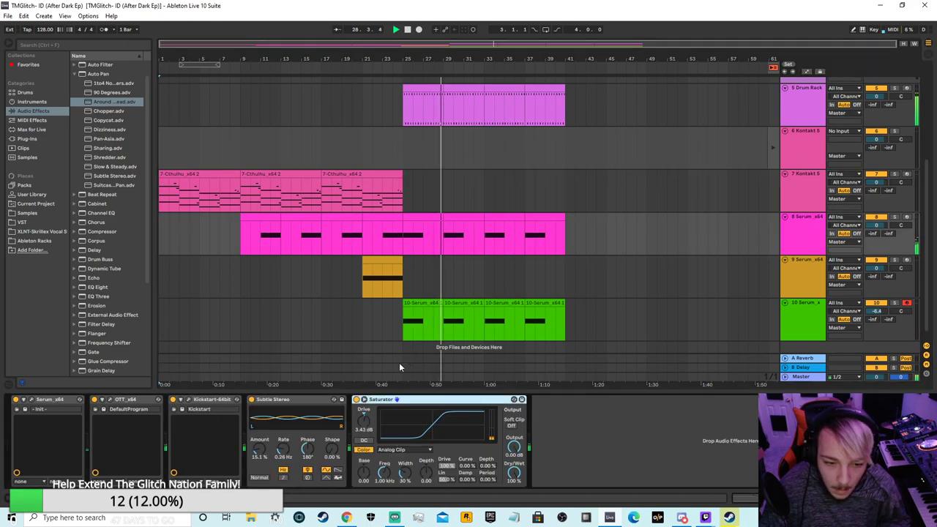
left_click(32, 401)
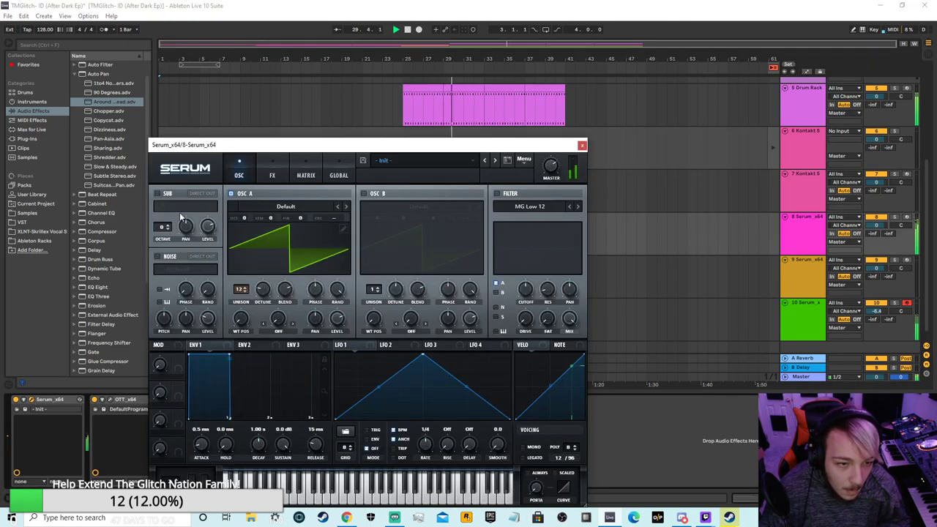
left_click_drag(166, 226, 163, 242)
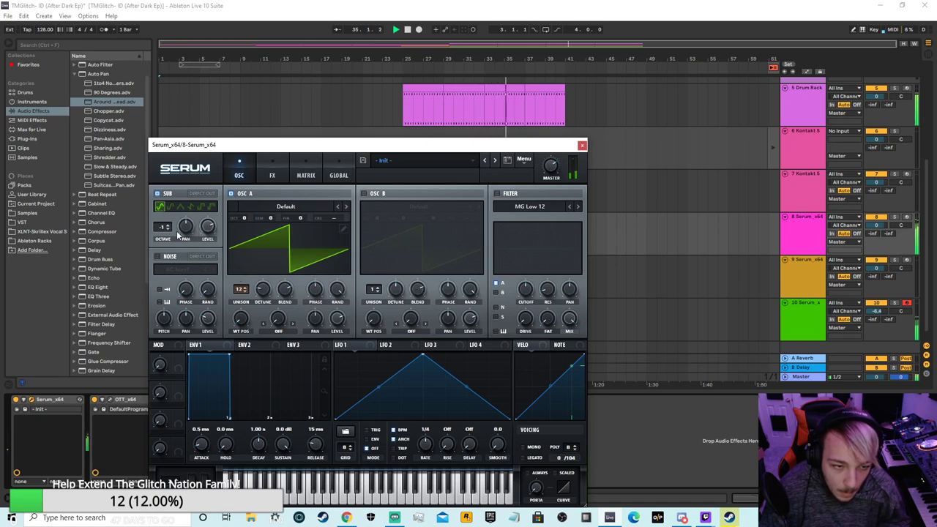
left_click(582, 146)
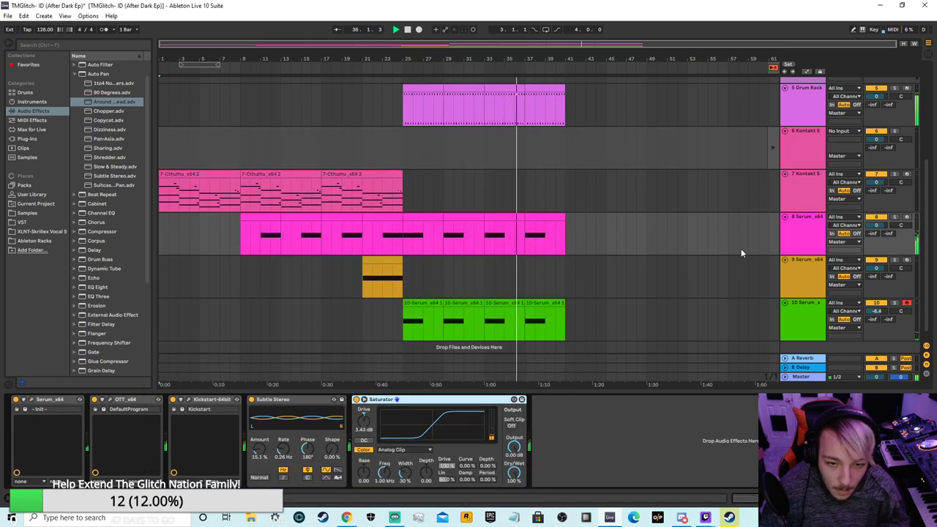
- Select Serum track 8 and play the arrangement from about bar 23
scroll(740, 253, "up", 3)
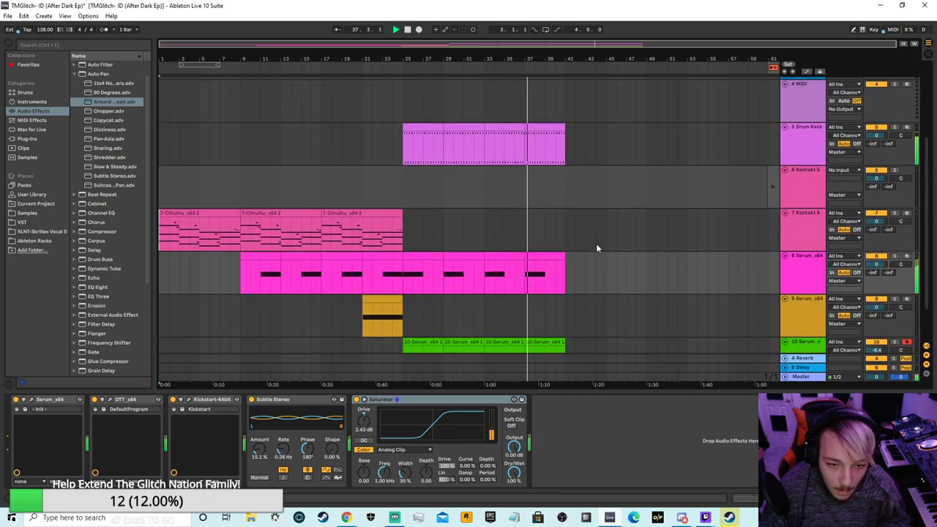
scroll(591, 248, "down", 2)
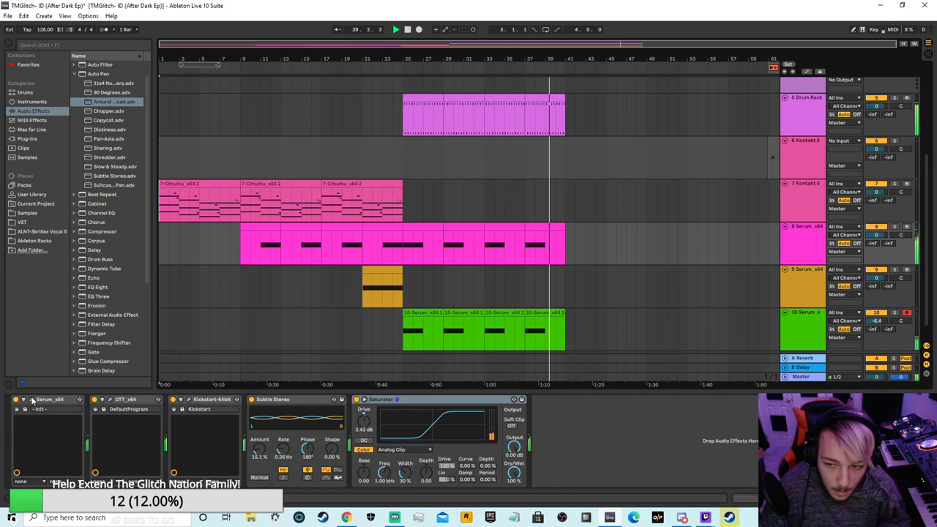
left_click(814, 262)
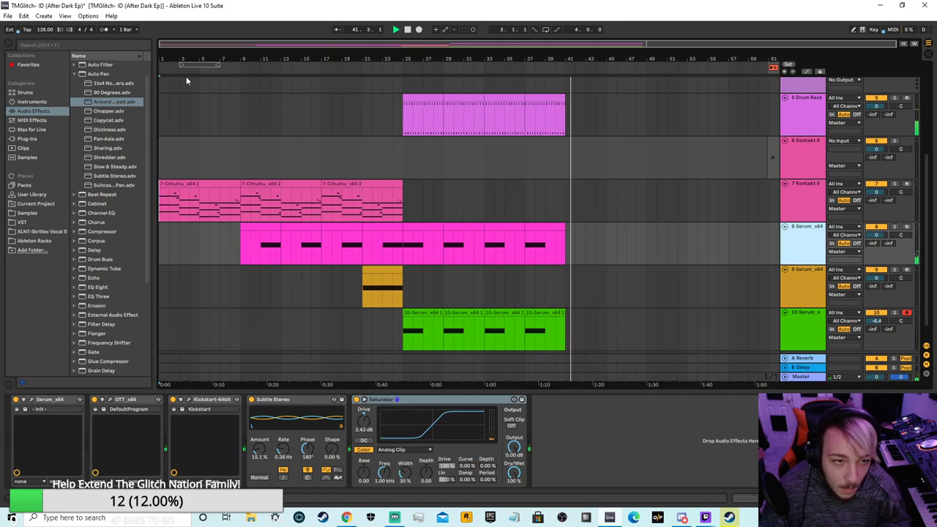
left_click(385, 64)
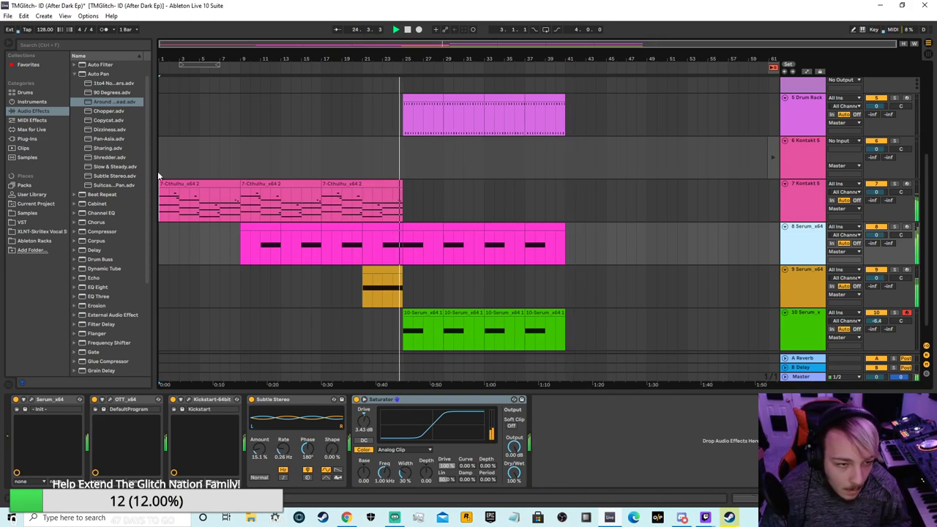
- Create a new track in Session View by placing the Serum_x64 plug-in in the empty area after track 10
left_click_drag(149, 182, 150, 258)
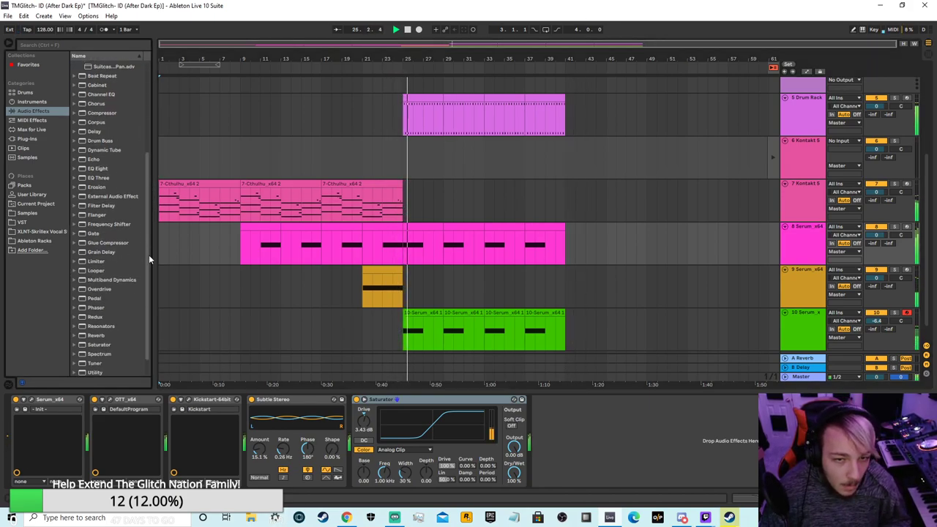
left_click(797, 112)
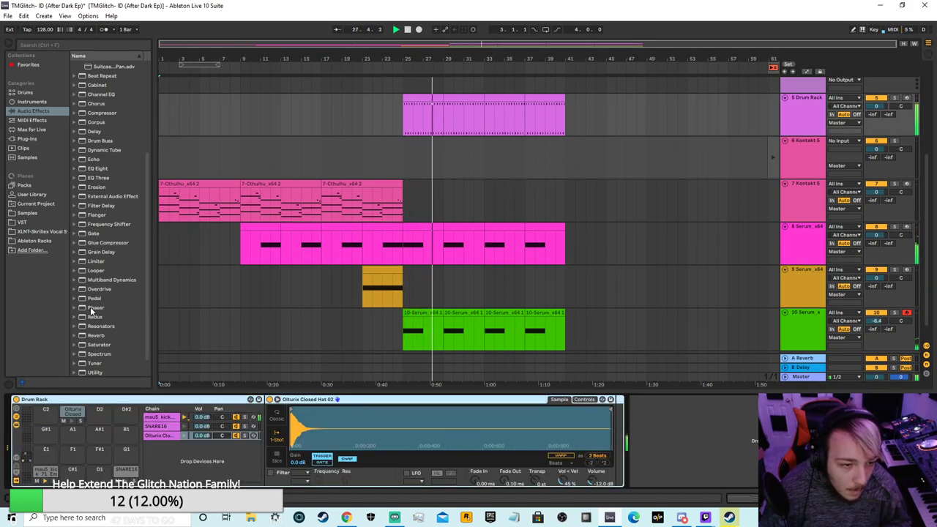
left_click(31, 128)
left_click(29, 139)
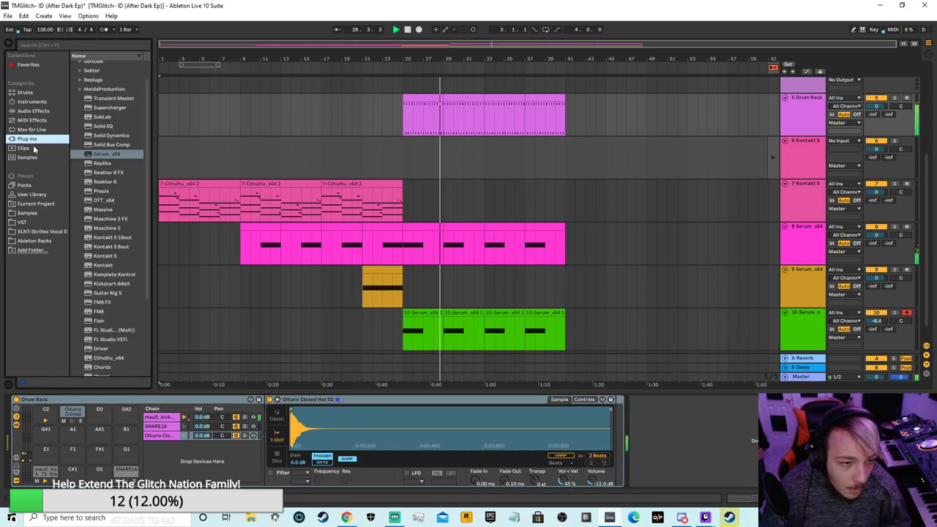
left_click(86, 156)
left_click(928, 44)
left_click_drag(667, 183, 666, 184)
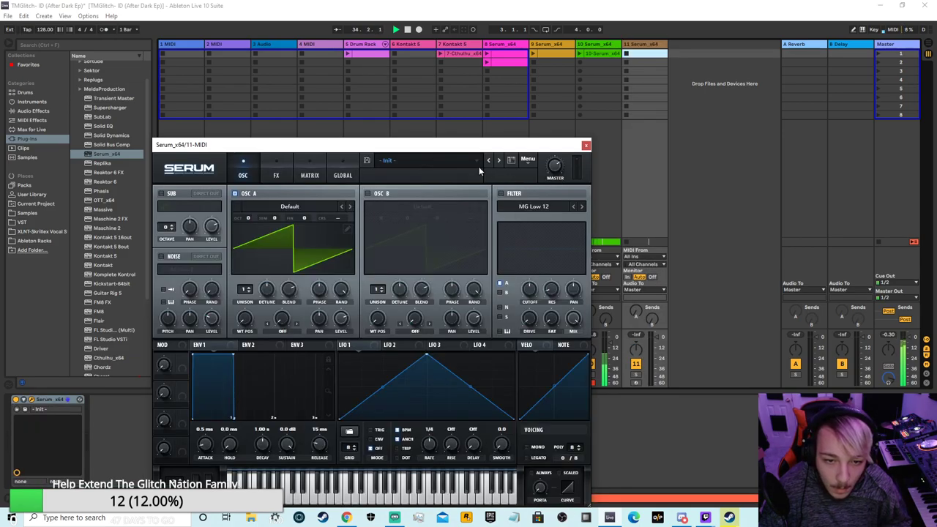
- Return to the Arrangement View, show the devices of Serum track 8 and play from about bar 17
right_click(561, 54)
left_click(543, 51)
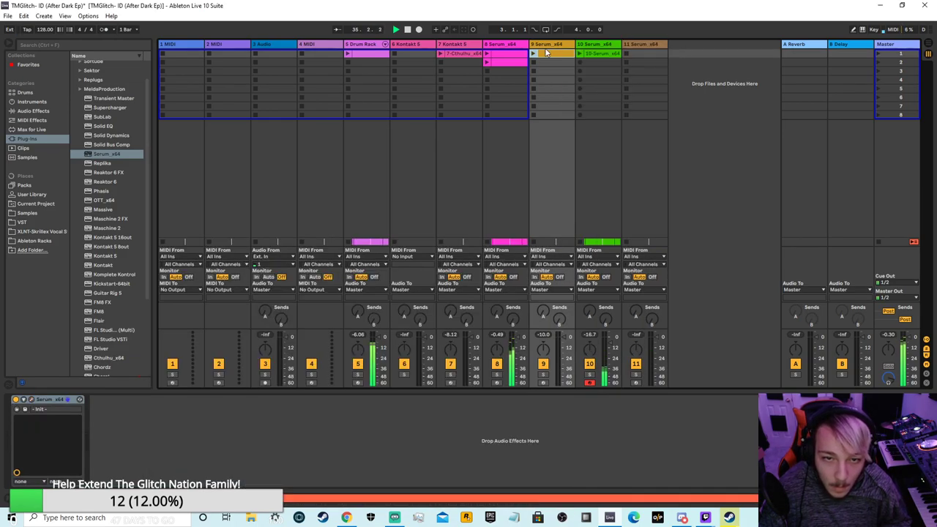
right_click(542, 53)
left_click(751, 92)
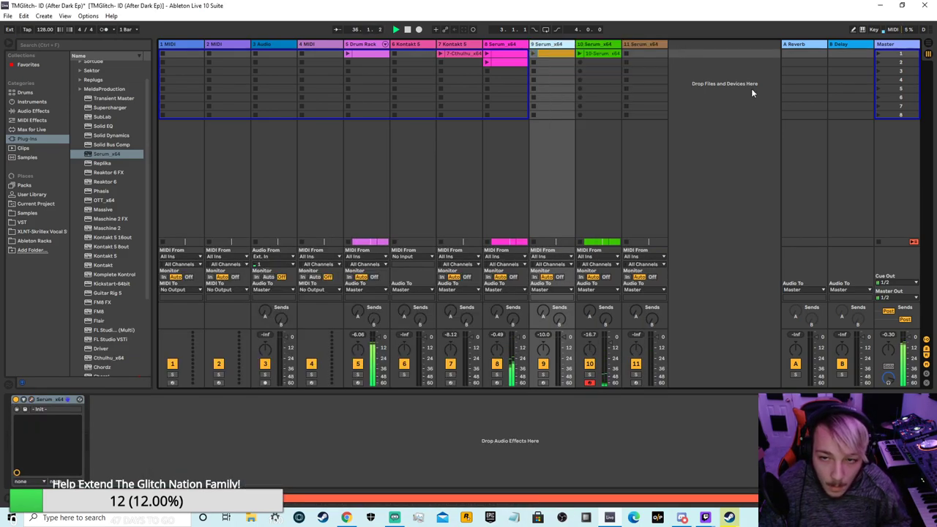
left_click(926, 50)
left_click(807, 221)
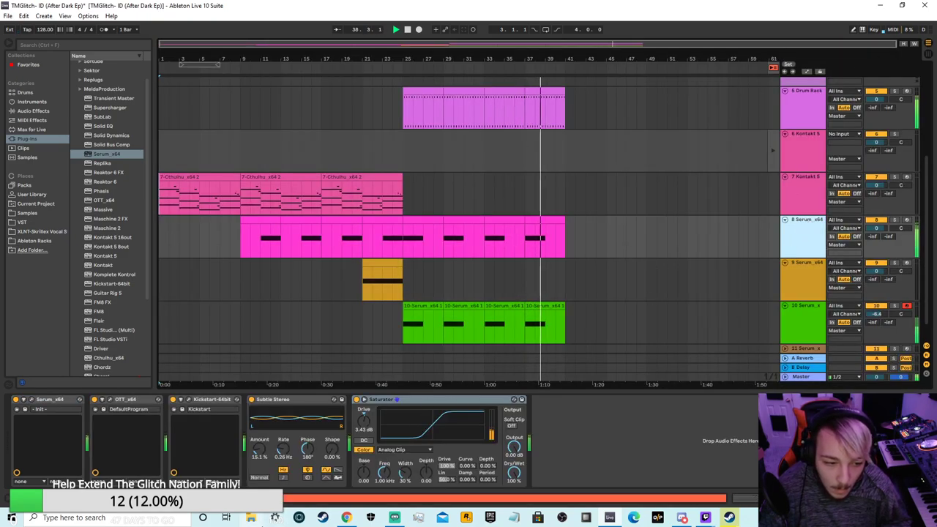
left_click(322, 72)
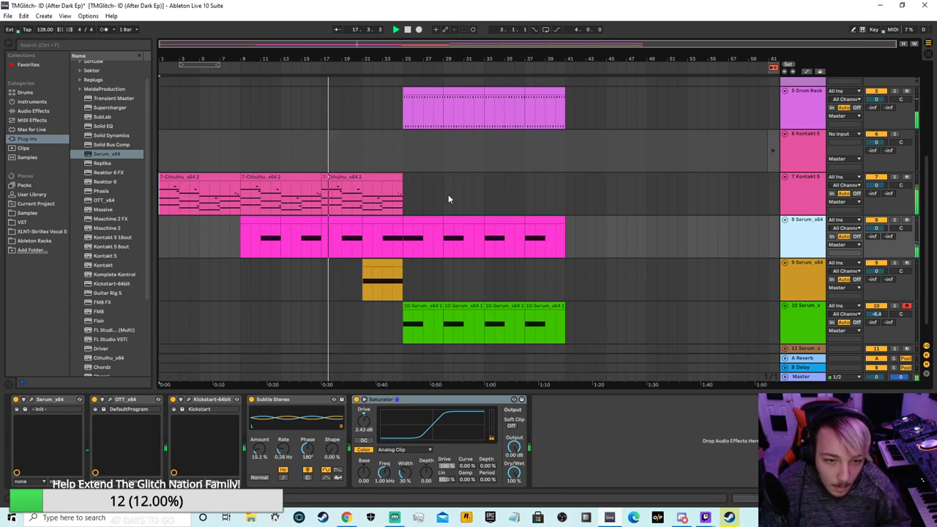
- Add the Auto Pan preset Pan-Asia after Serum on track 9
left_click(637, 205)
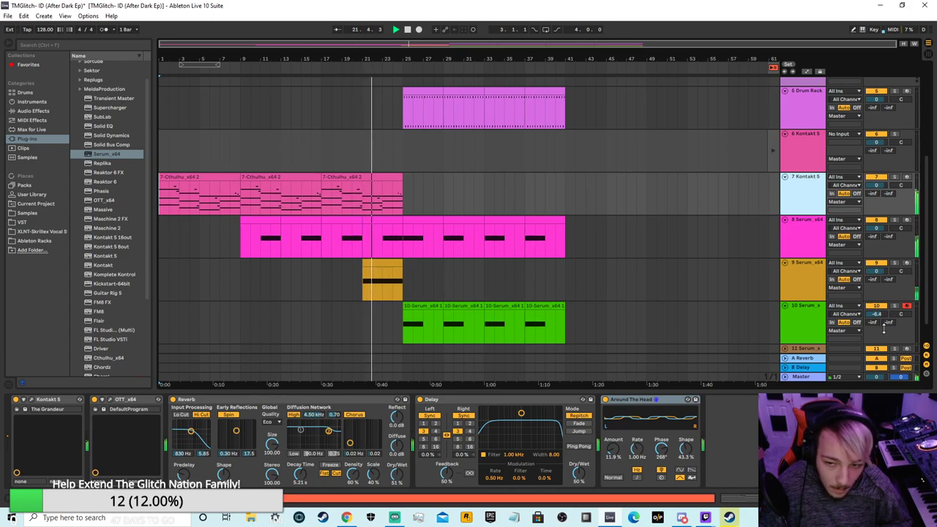
left_click(770, 278)
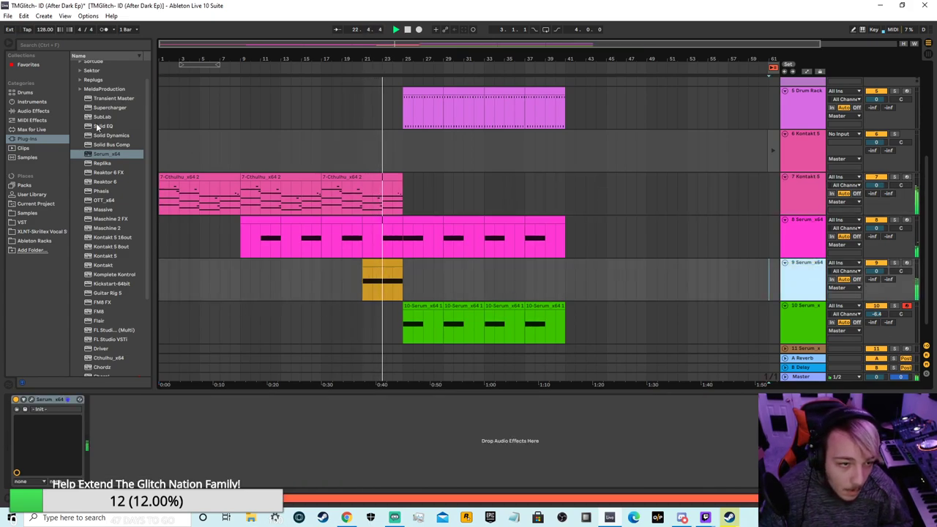
left_click(38, 110)
left_click(38, 121)
left_click(34, 130)
left_click(31, 139)
left_click(33, 110)
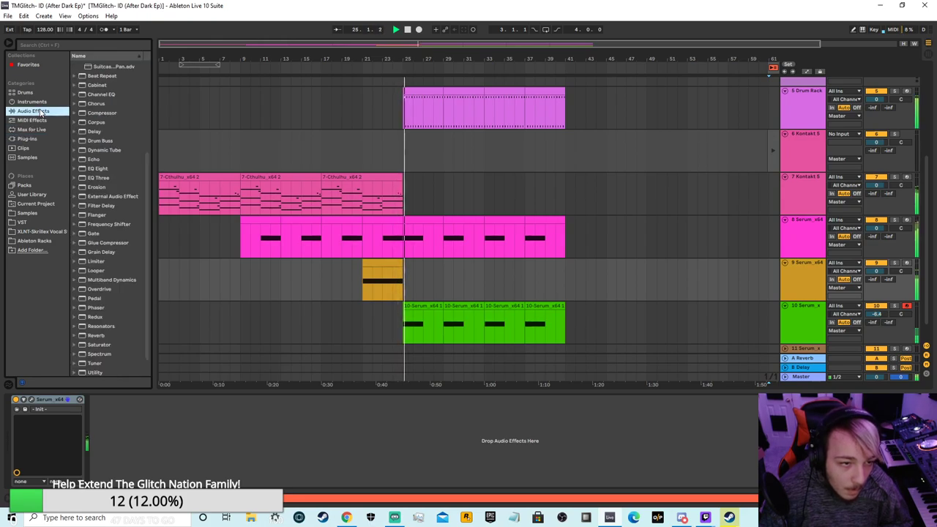
scroll(105, 257, "up", 3)
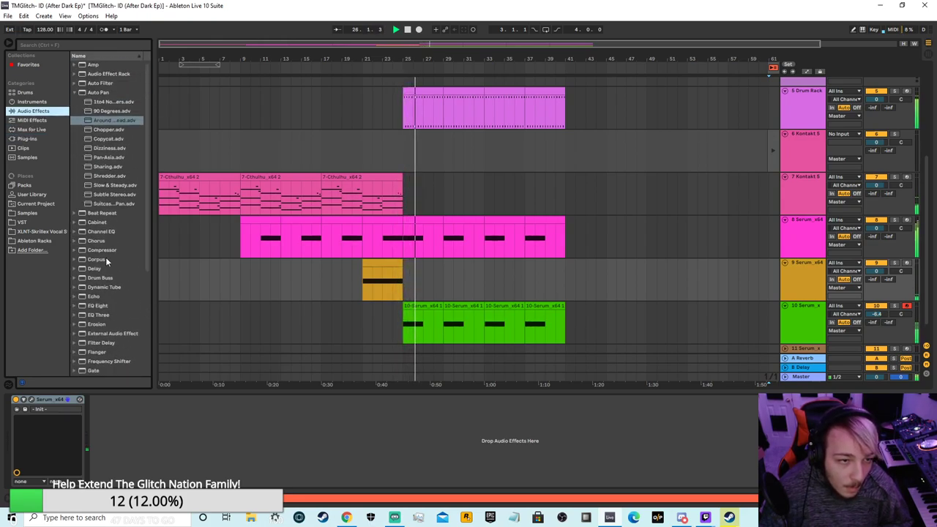
left_click_drag(116, 157, 231, 443)
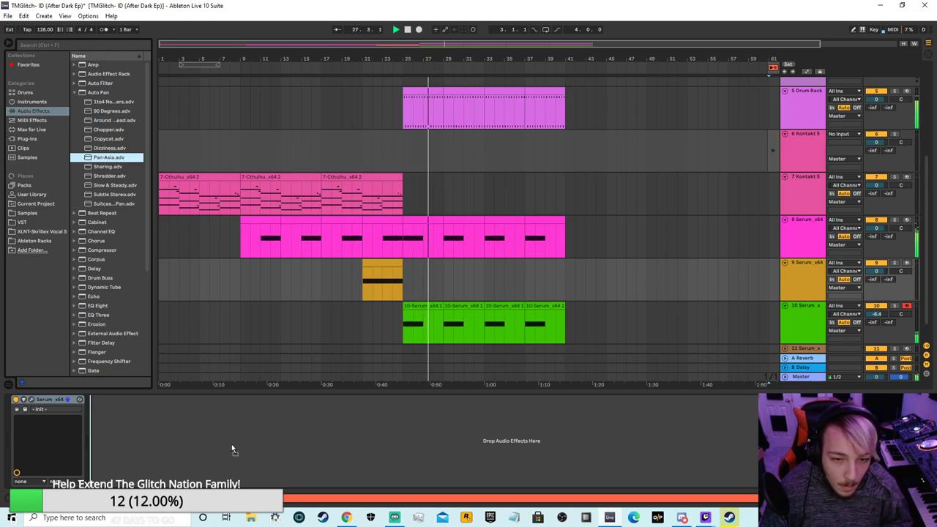
- Play the arrangement from about bar 20 and set the Pan-Asia Amount on track 9 to 27.0 %
left_click(356, 73)
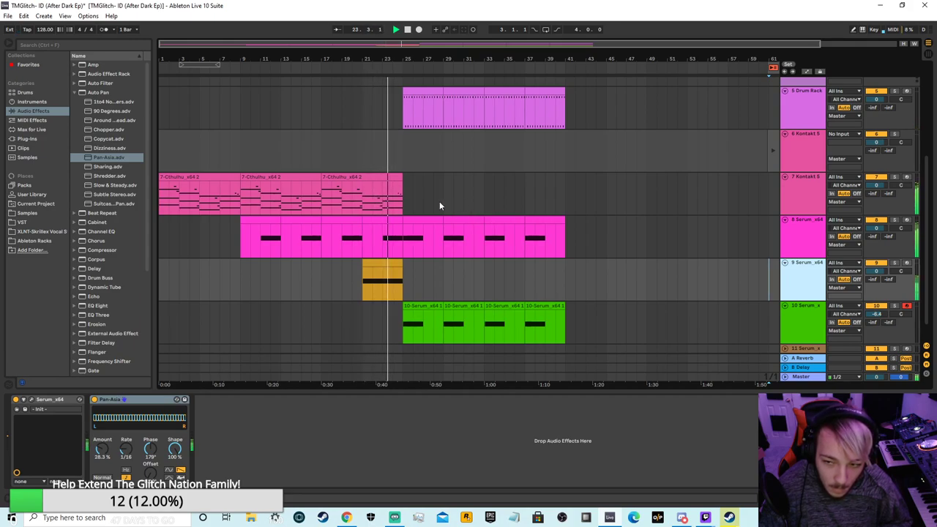
left_click(408, 30)
left_click(358, 67)
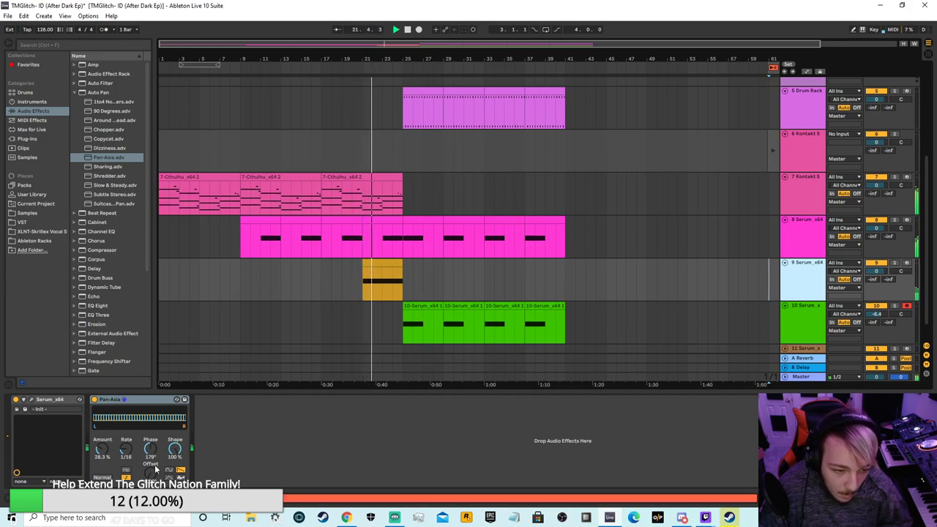
mouse_move(102, 450)
left_mouse_down()
mouse_move(102, 470)
mouse_move(101, 451)
left_mouse_up()
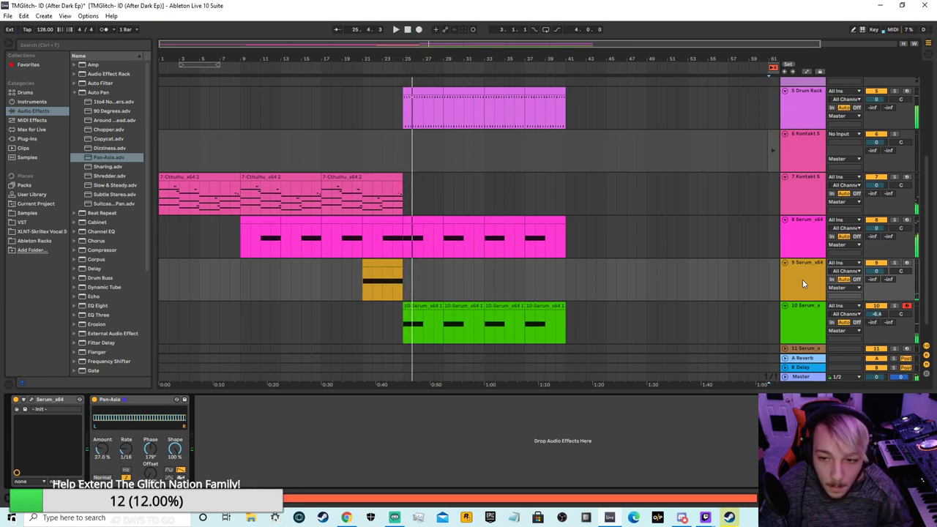
- Show the automation and draw a Pan-Asia Amount ramp on track 9 from 0 % at bar 21 to 31.3 % at bar 25
left_click(65, 15)
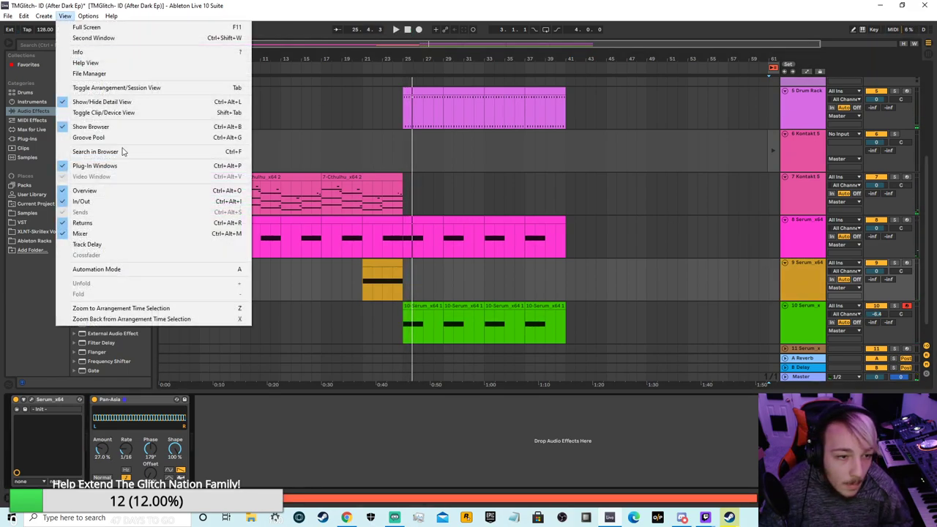
left_click(156, 268)
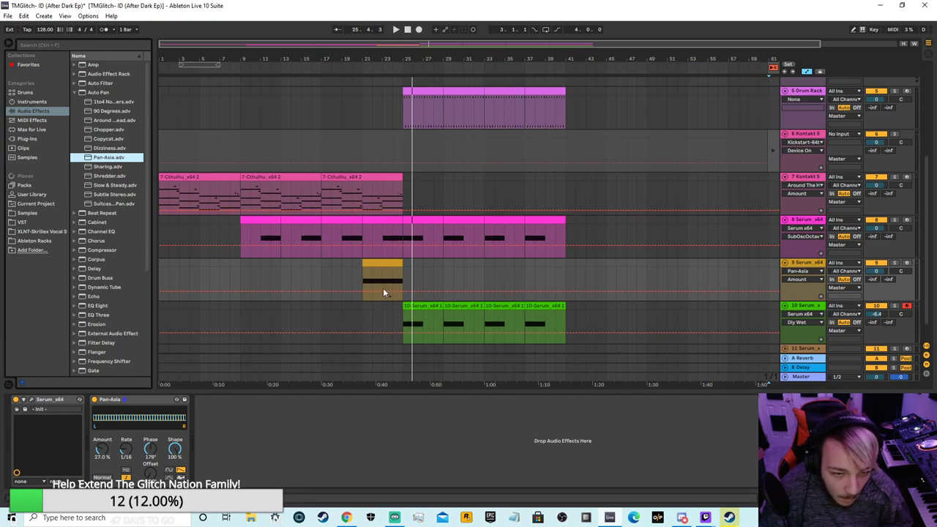
left_click_drag(367, 292, 401, 290)
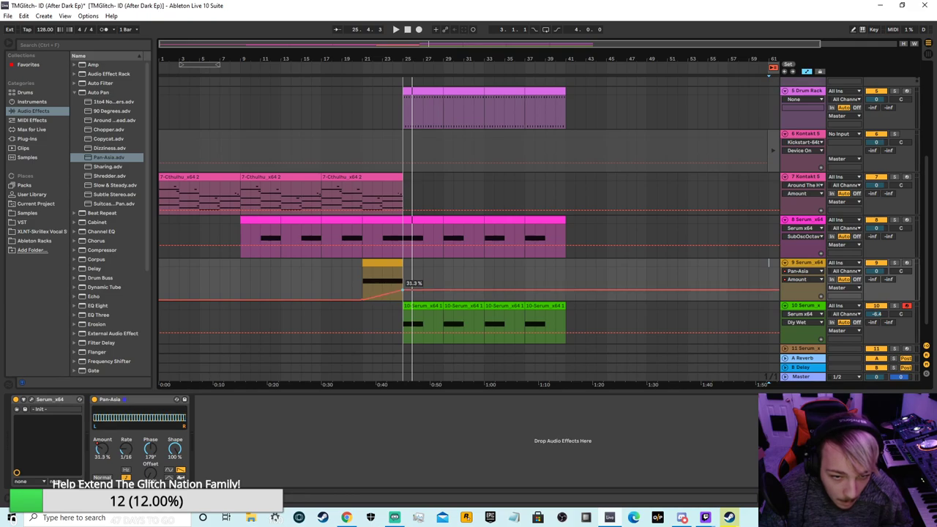
- Raise the end of track 9's Pan-Asia Amount ramp at bar 25 to 46.3 % during playback, and hide the automation
key("space")
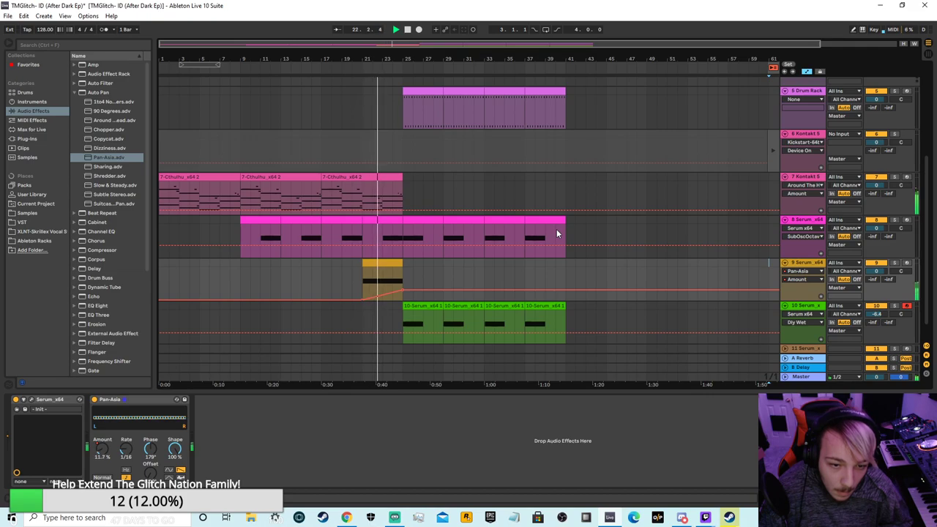
left_click_drag(403, 290, 404, 284)
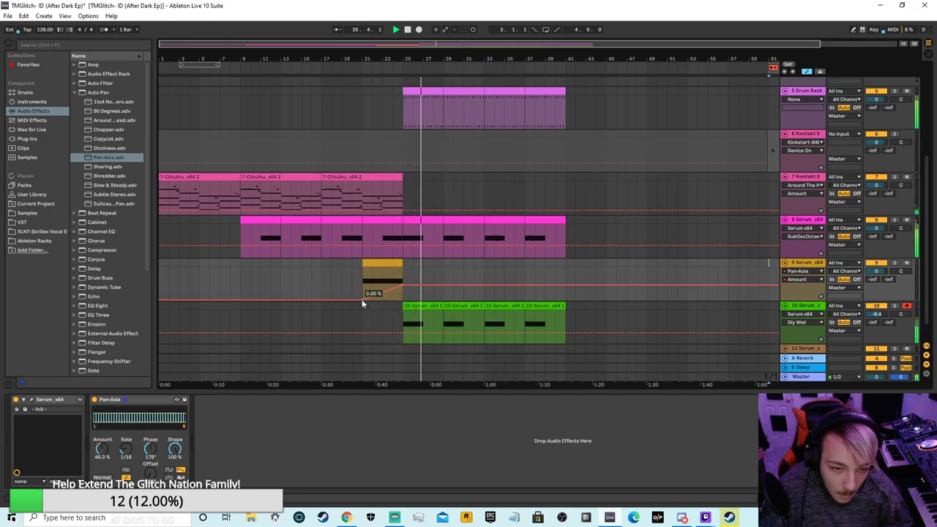
mouse_move(362, 302)
left_mouse_down()
mouse_move(342, 300)
mouse_move(362, 300)
left_mouse_up()
left_click(443, 293)
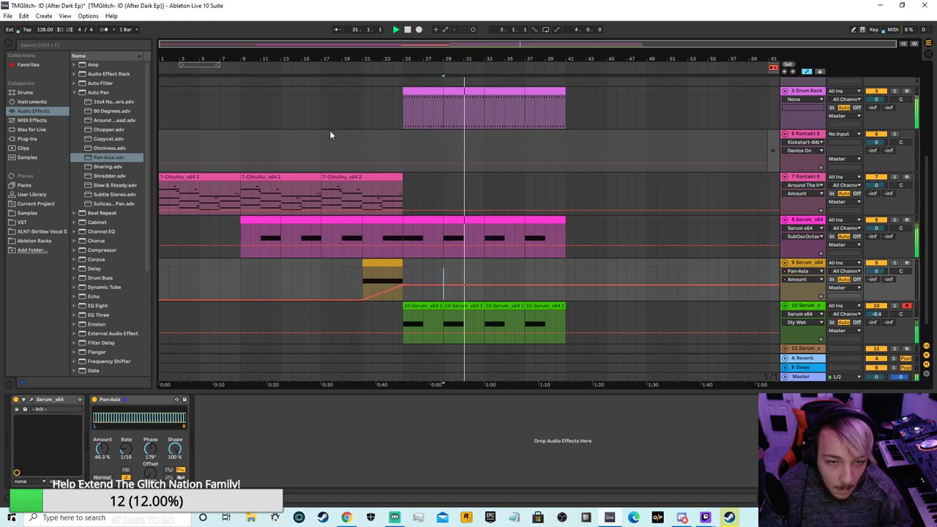
left_click(346, 70)
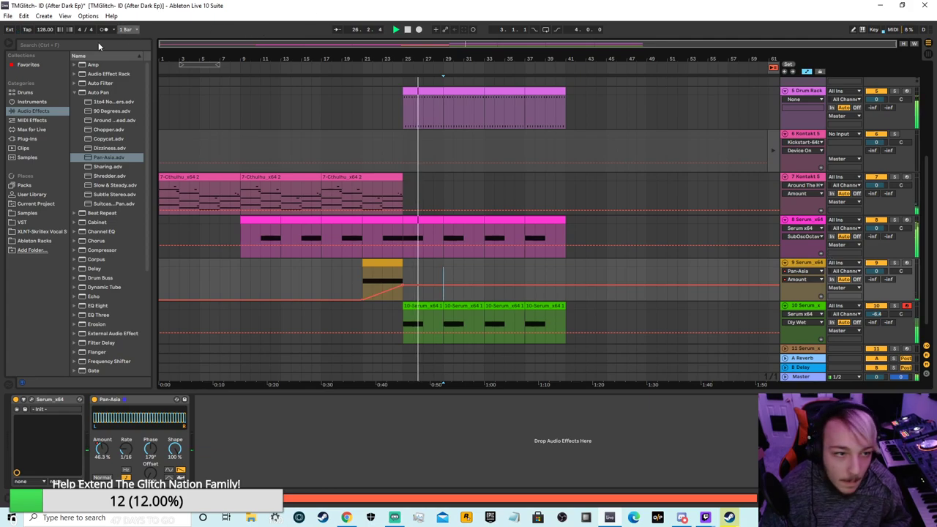
left_click(64, 15)
left_click(87, 268)
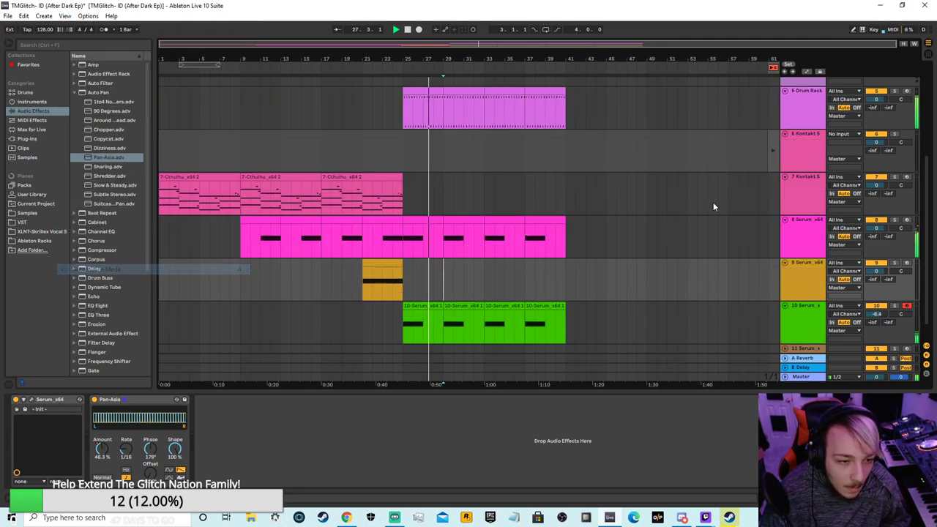
- Arm Drum Rack track 5 for recording, select it and play the arrangement from just before bar 25
left_click(803, 101)
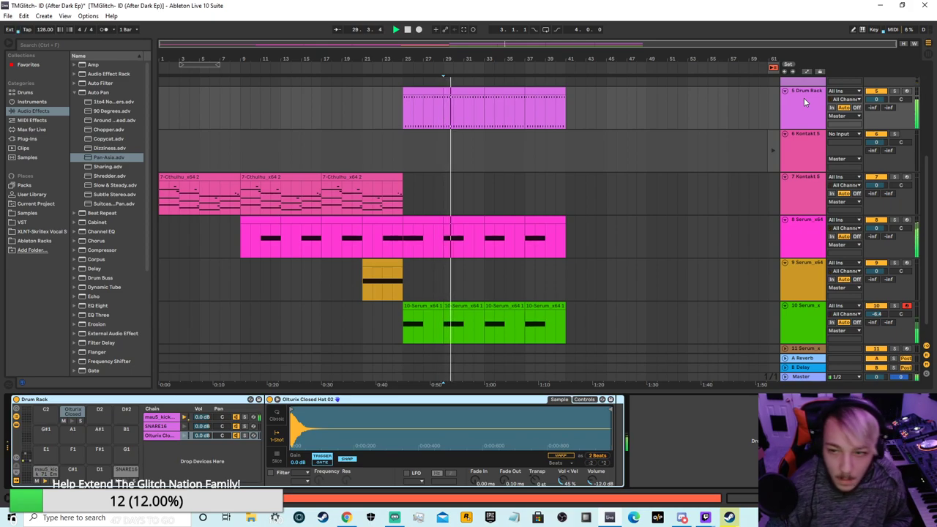
left_click(906, 91)
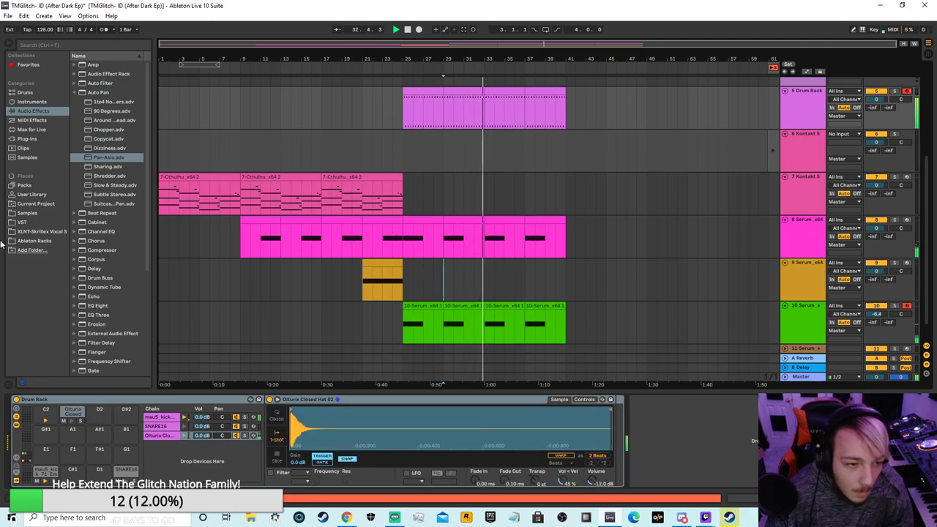
left_click(816, 101)
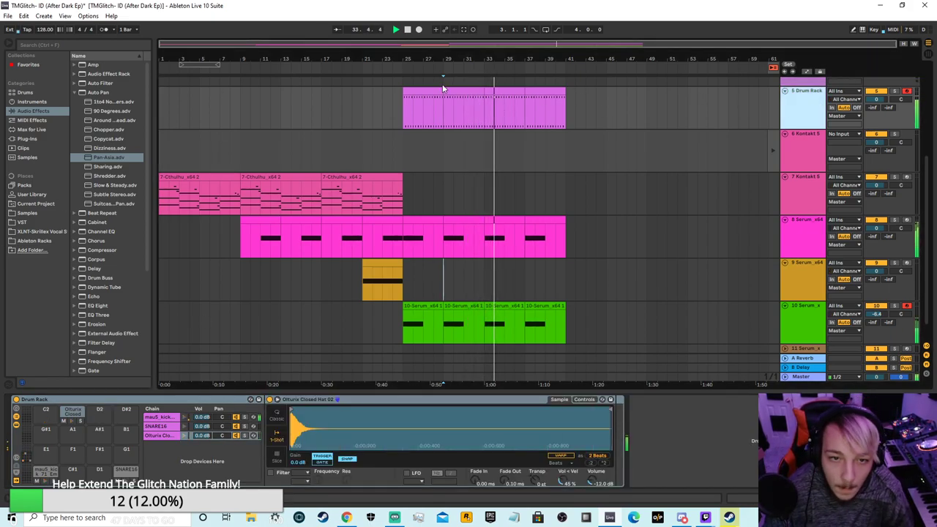
left_click(397, 66)
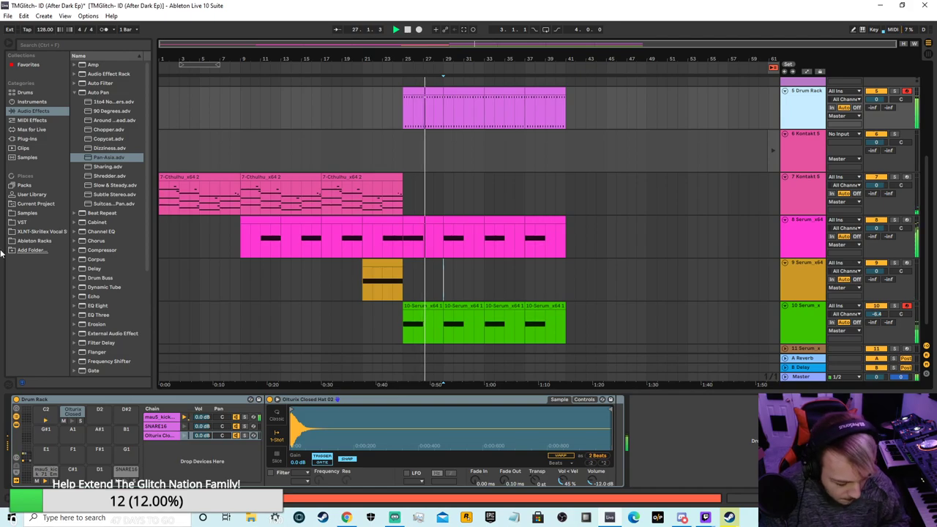
scroll(531, 175, "down", 1)
scroll(532, 173, "up", 1)
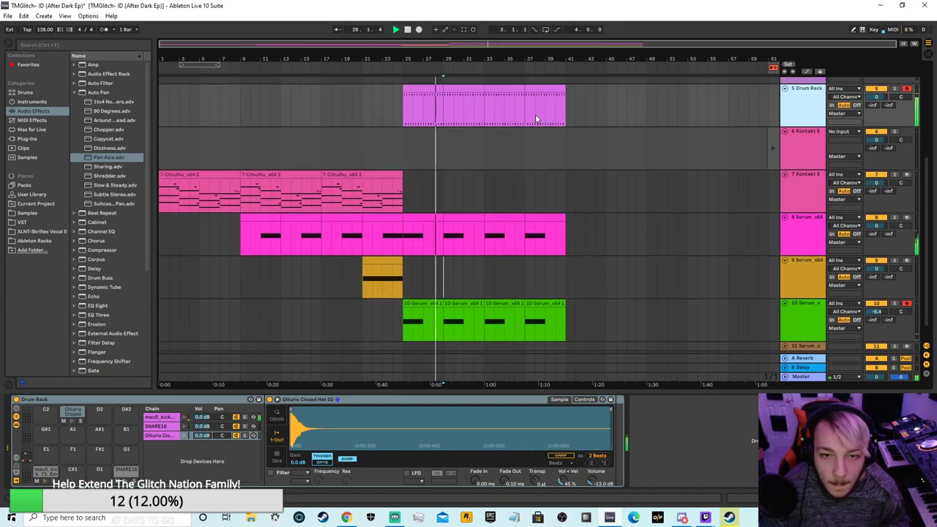
left_click_drag(544, 56, 544, 64)
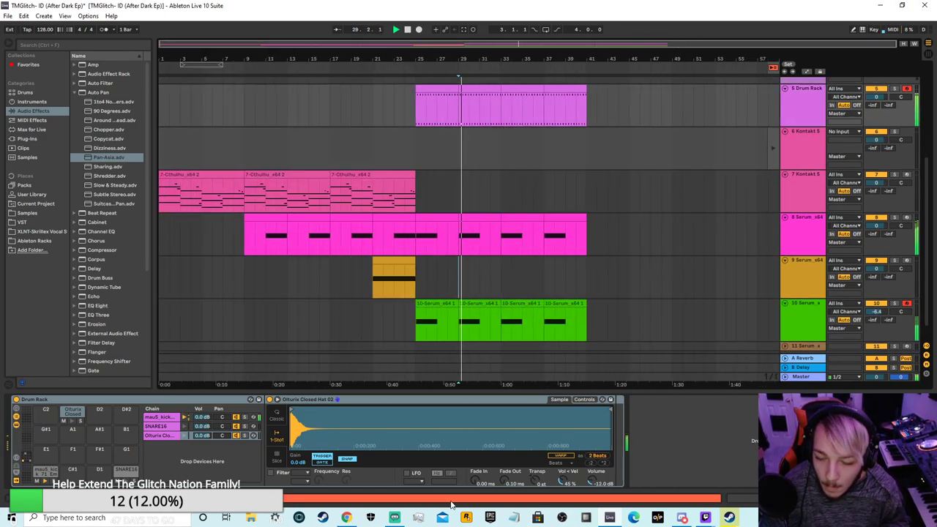
scroll(520, 217, "down", 1)
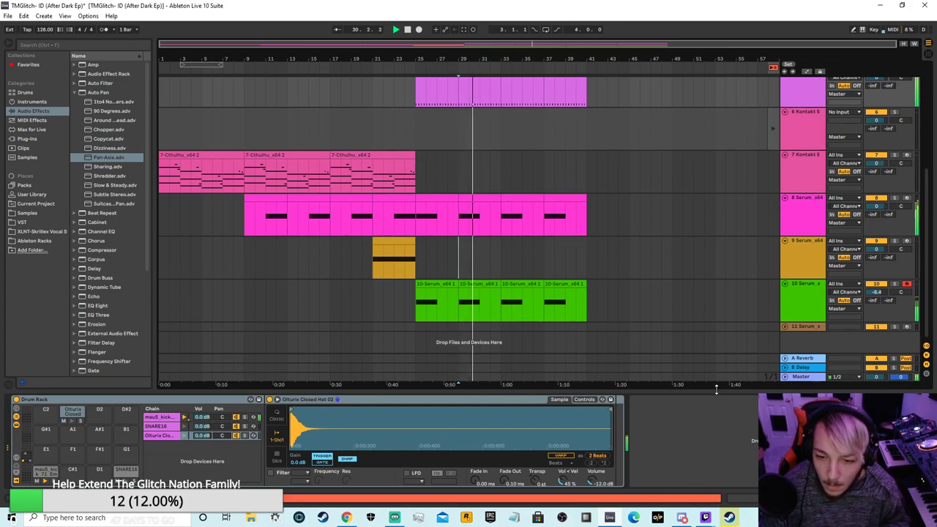
left_click_drag(715, 390, 707, 476)
left_click(784, 427)
left_click(802, 415)
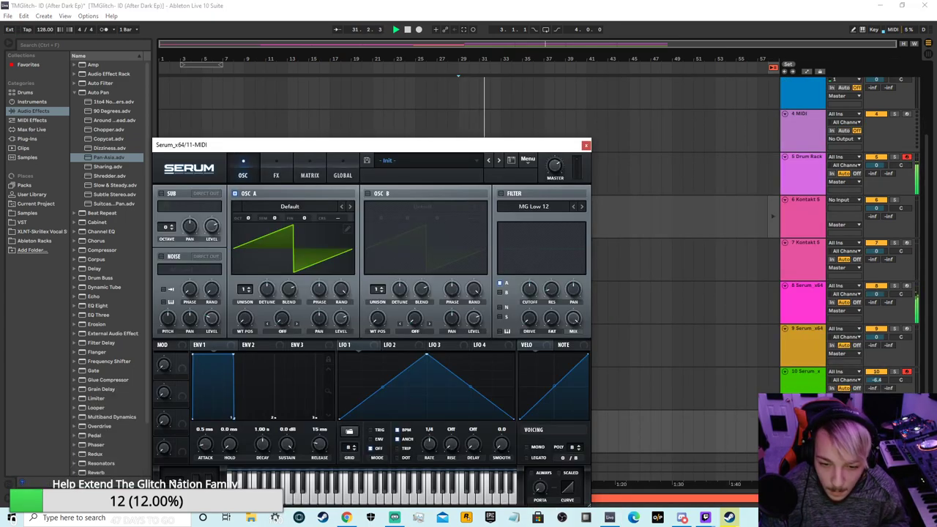
left_click(583, 146)
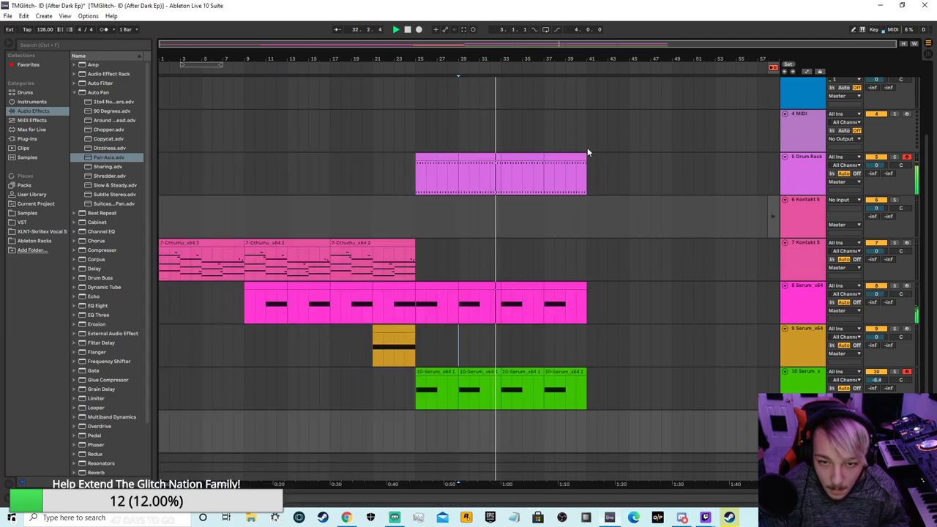
- Bring back the device view, show the devices of Serum track 8 and open its Serum plug-in window
double_click(811, 185)
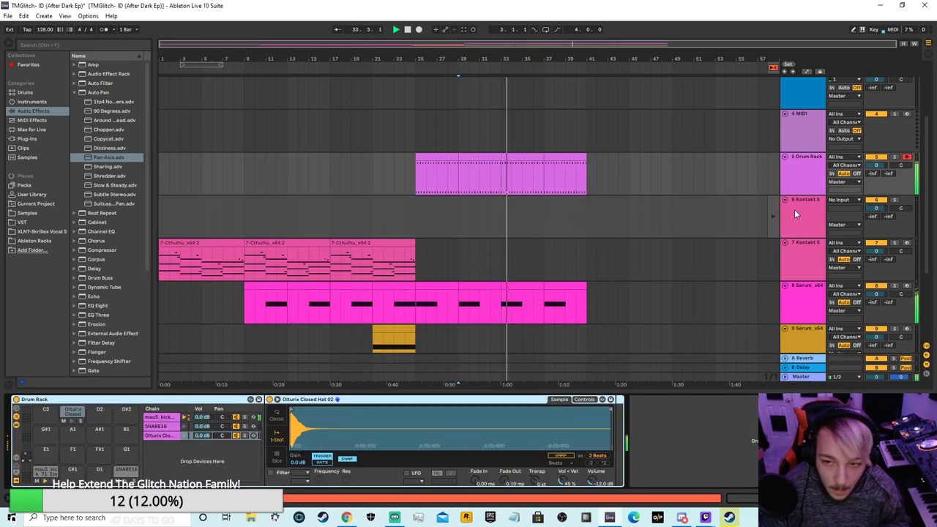
left_click(794, 212)
left_click(782, 273)
left_click(786, 298)
left_click(26, 408)
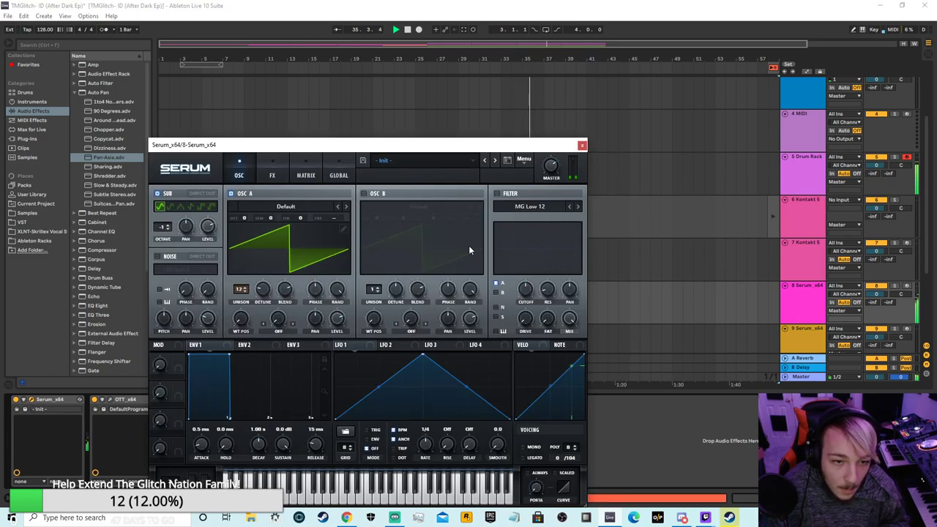
- Turn off OTT, Kickstart, Subtle Stereo and Saturator on track 8 during playback, moving the Serum window clear of the devices
left_click(94, 399)
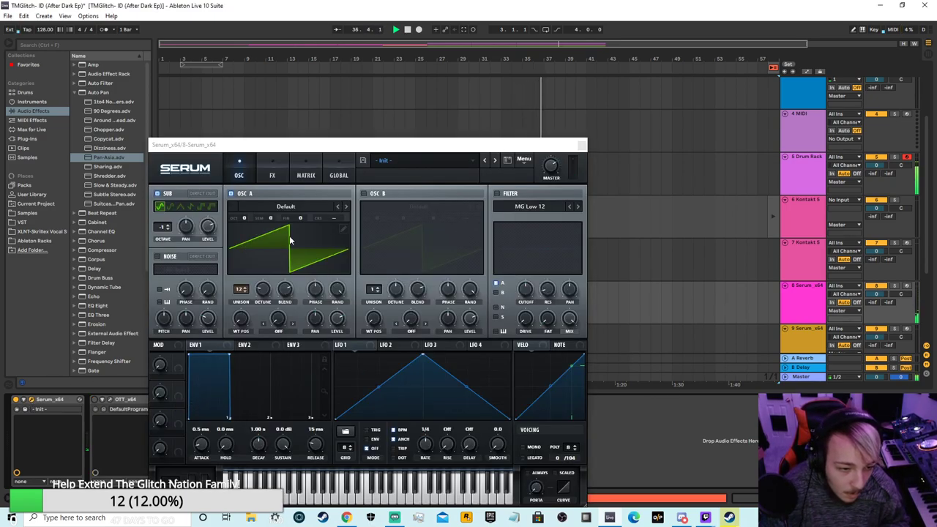
left_click_drag(267, 146, 580, 163)
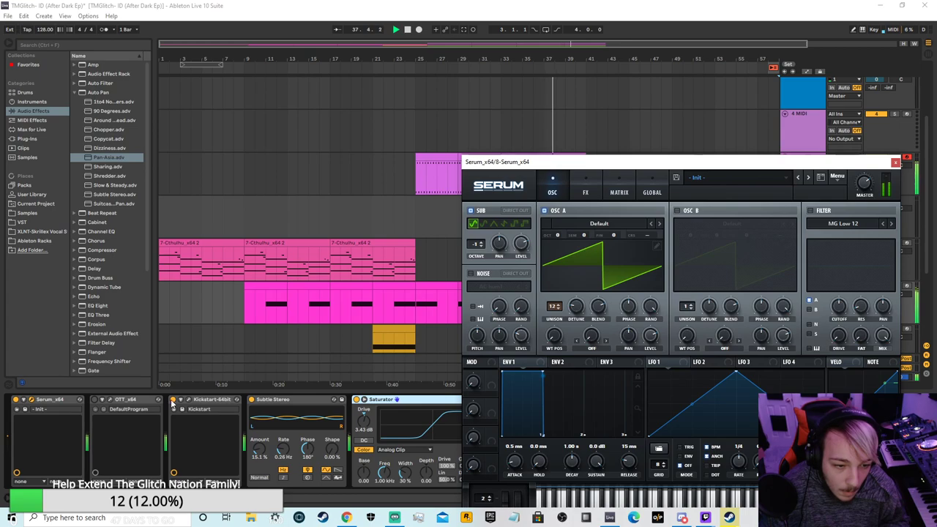
left_click(251, 399)
left_click(356, 400)
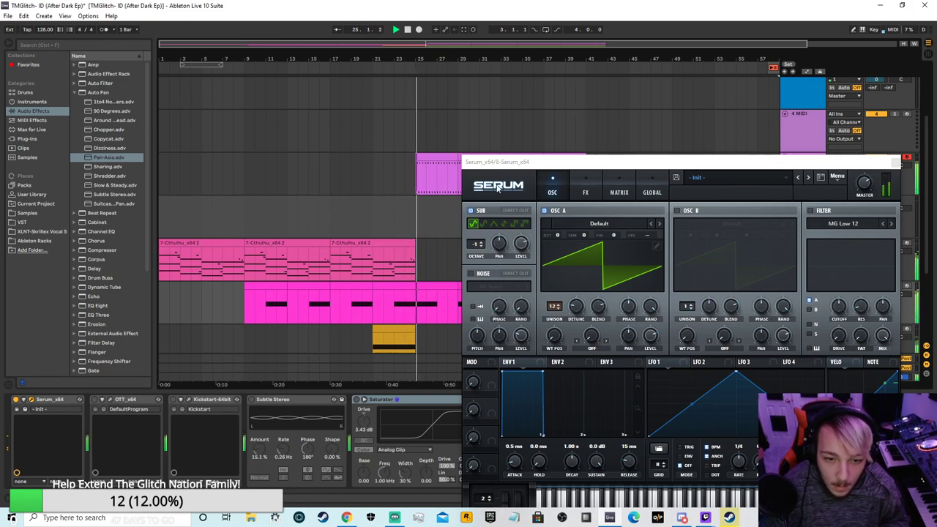
left_click_drag(527, 162, 487, 87)
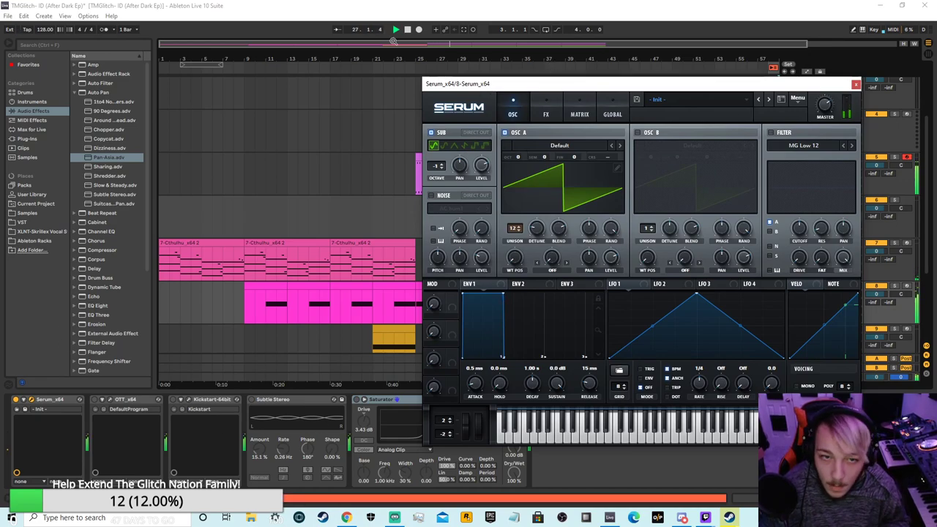
- Turn OTT, Kickstart, Subtle Stereo and Saturator on track 8 back on while playing from about bar 18
left_click(406, 31)
left_click(93, 399)
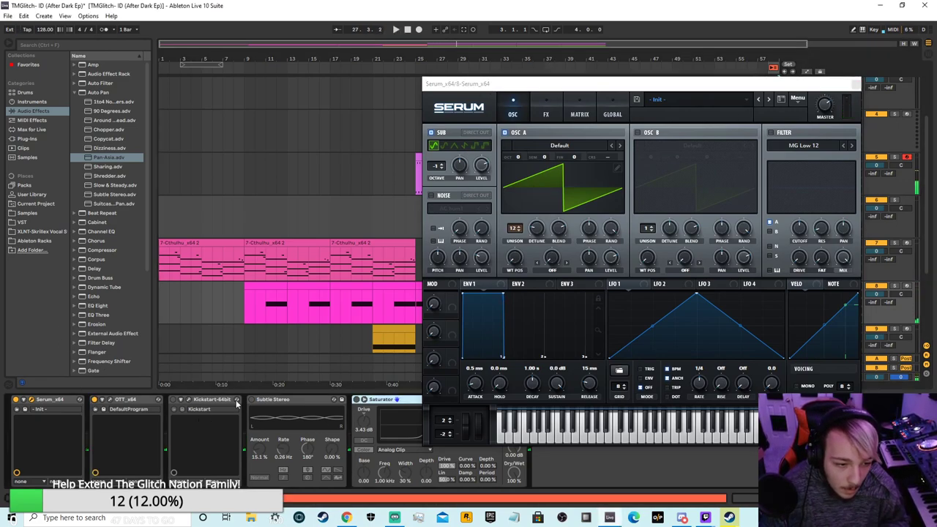
left_click(343, 66)
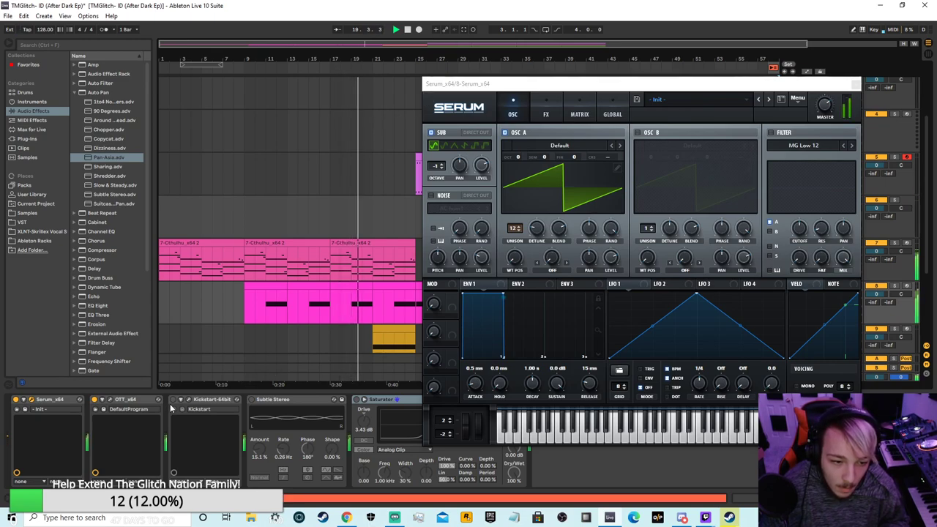
left_click(249, 403)
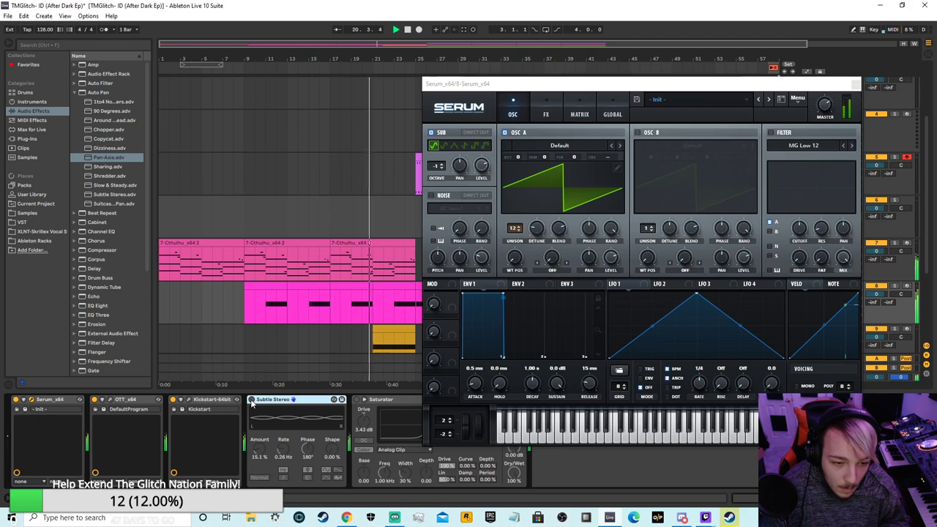
left_click(251, 400)
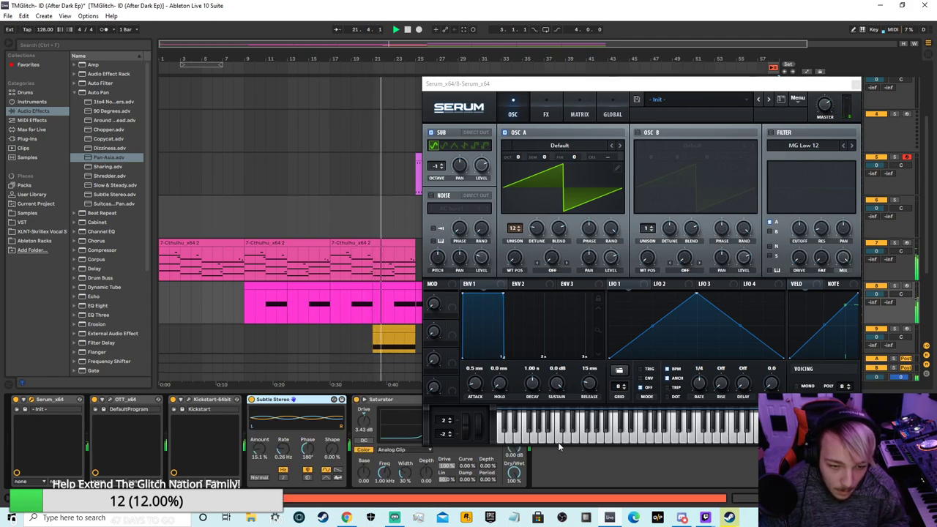
- Close track 8's Serum window and show the devices of Serum track 10
left_click(856, 83)
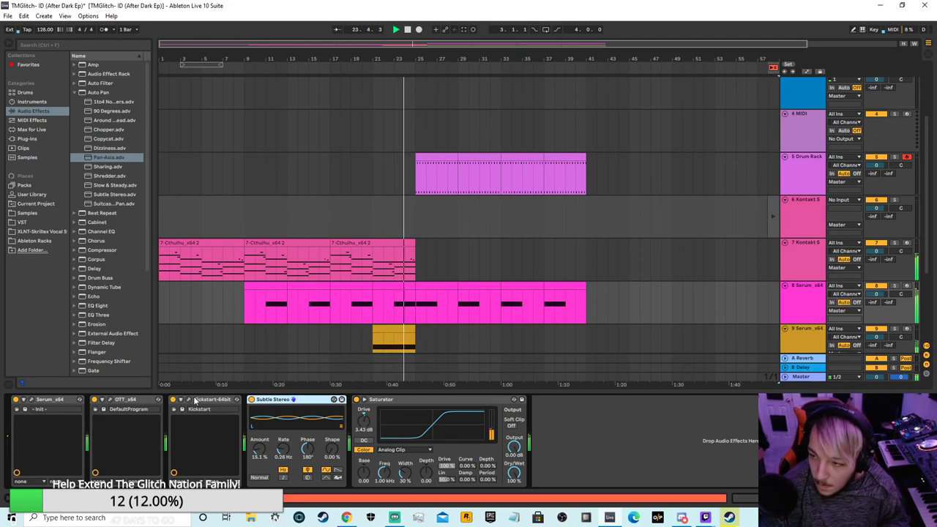
scroll(217, 374, "down", 3)
scroll(605, 254, "down", 1)
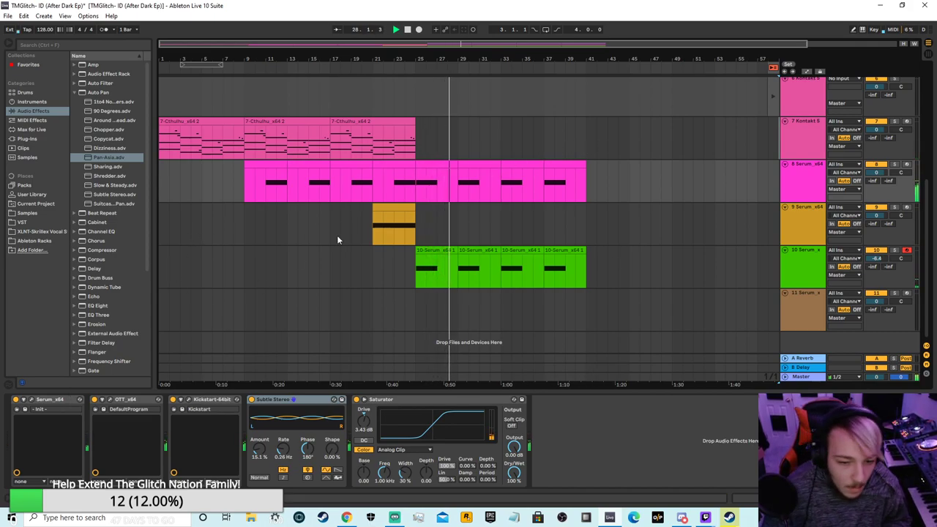
left_click(811, 251)
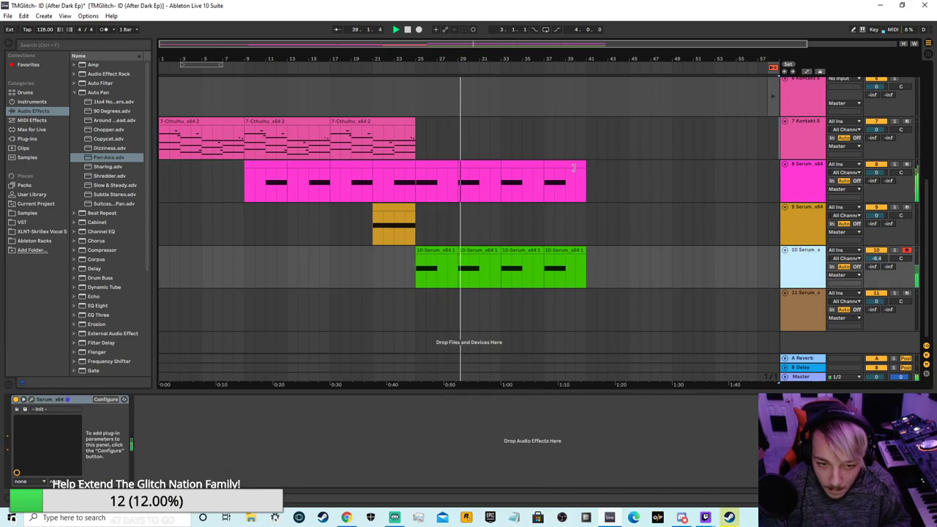
scroll(481, 231, "up", 1)
scroll(505, 190, "down", 1)
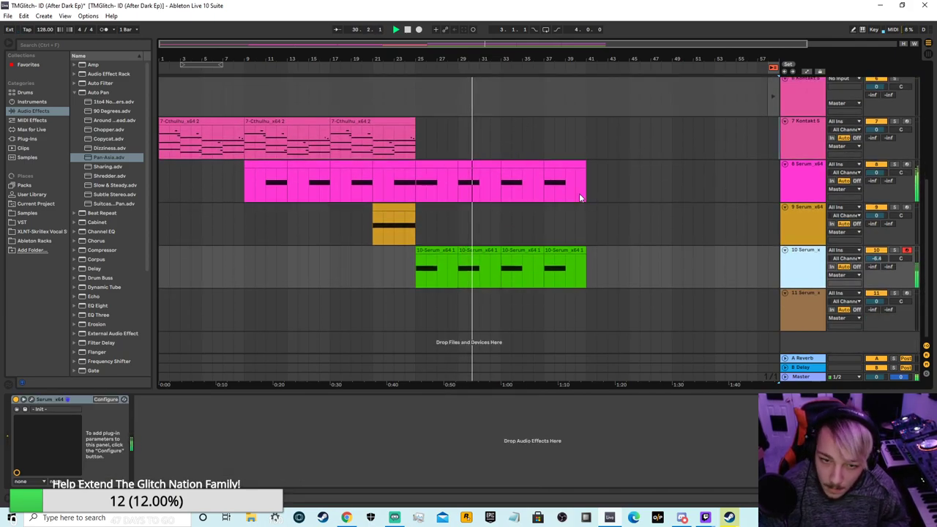
- Add another Serum_x64 instrument on a new track 12 and move its plug-in window away from the edge
left_click(50, 129)
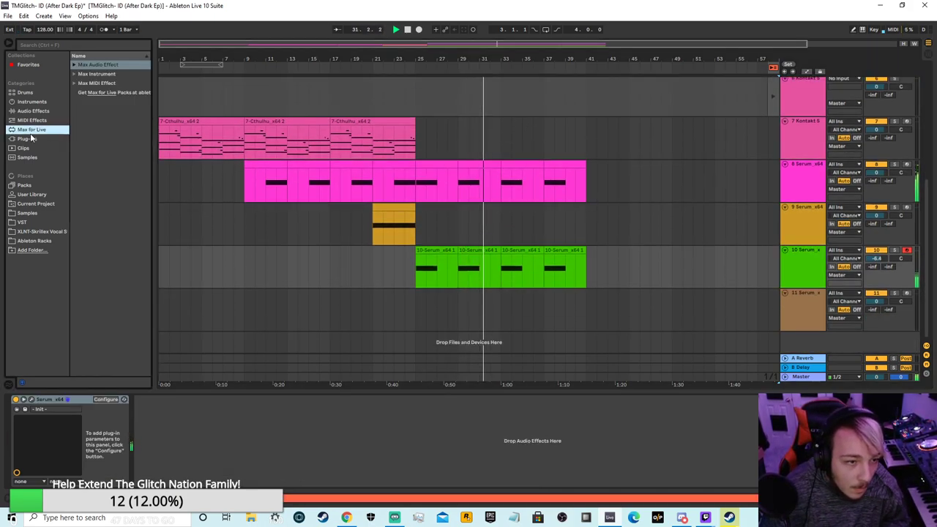
left_click(30, 139)
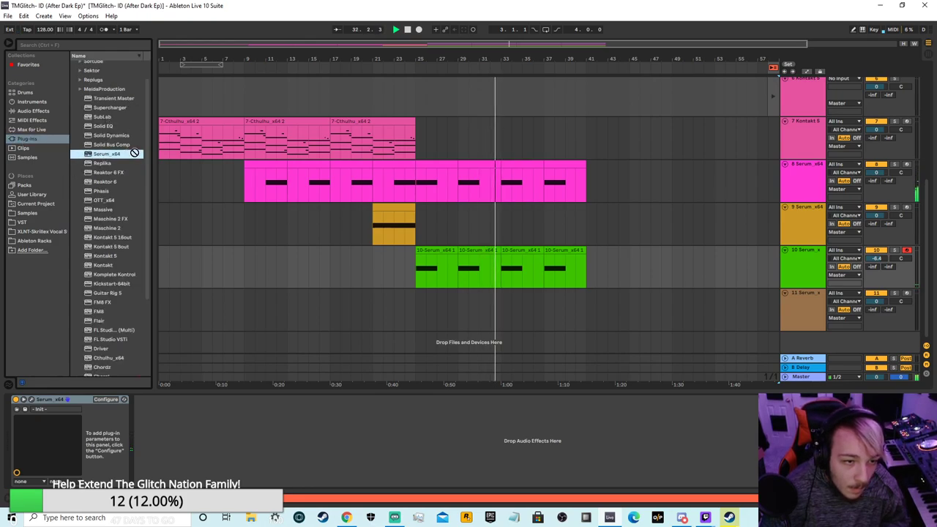
key("Tab")
left_click_drag(894, 62, 697, 133)
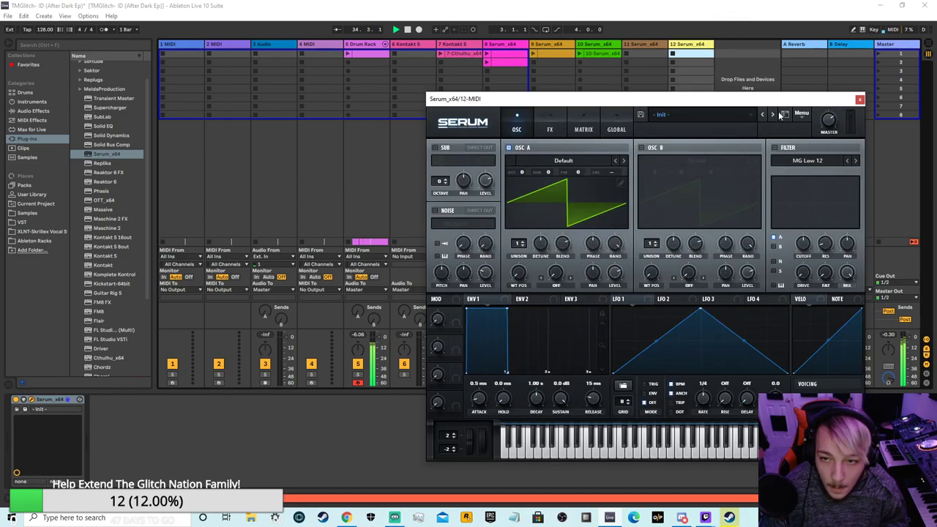
- Open the preset loader in track 12's Serum and look through the Leads and Leads_Synths preset folders
left_click(801, 113)
left_click(813, 157)
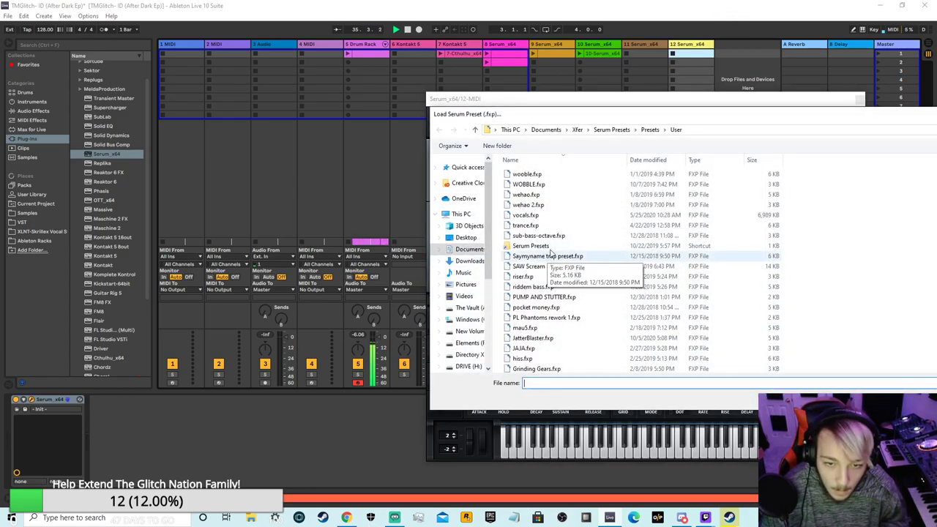
double_click(541, 246)
double_click(572, 195)
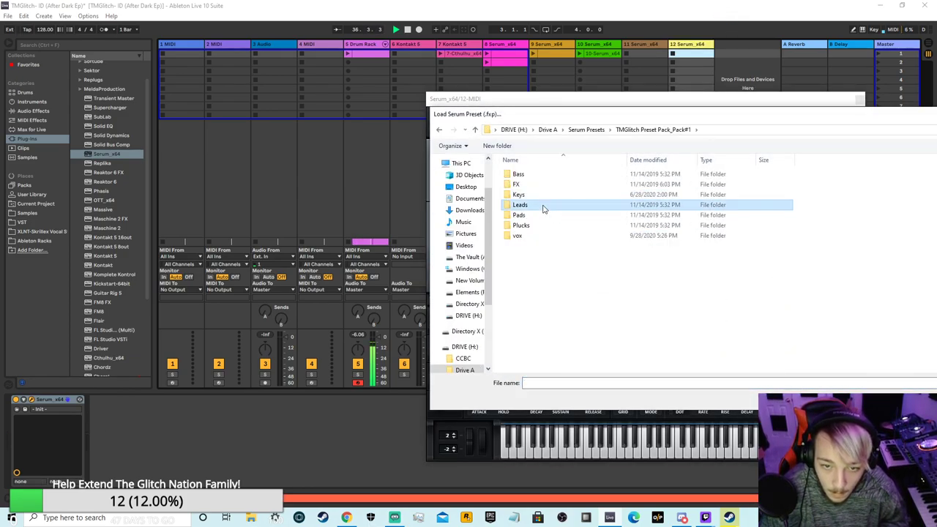
double_click(542, 205)
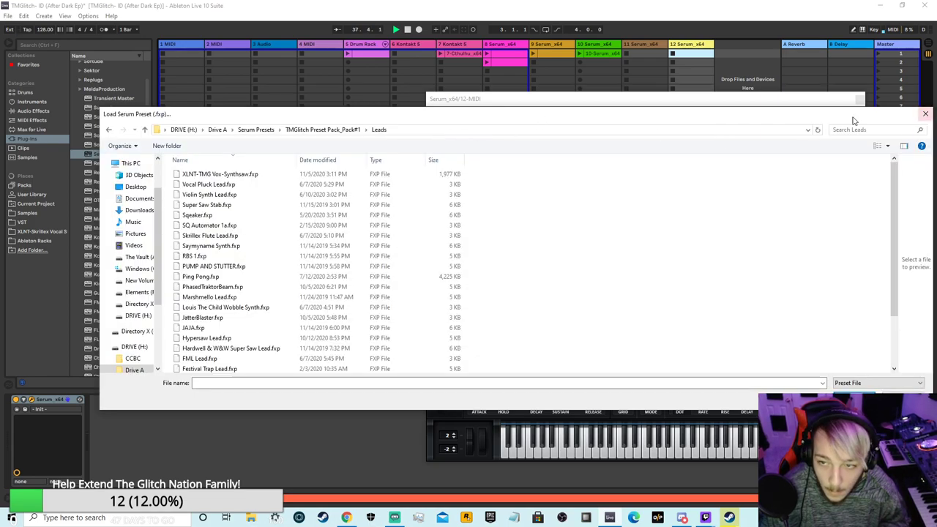
left_click(109, 130)
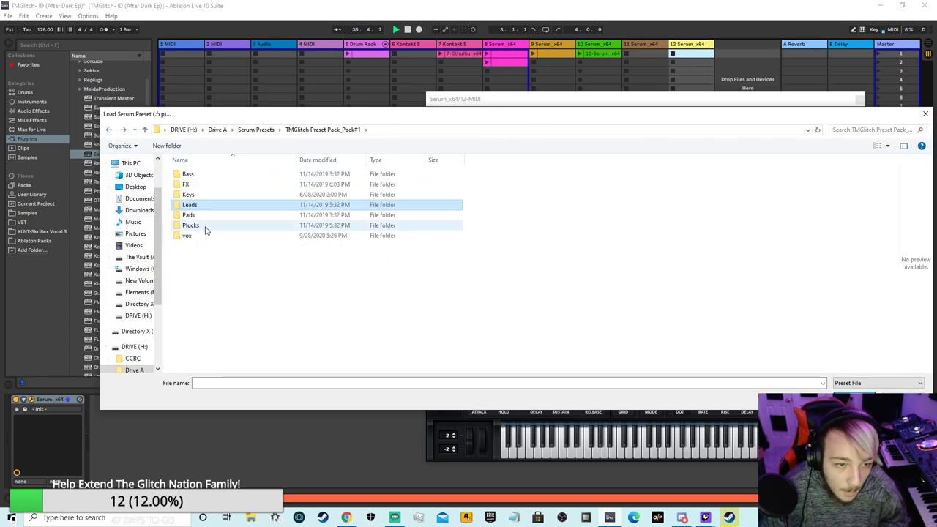
left_click(109, 130)
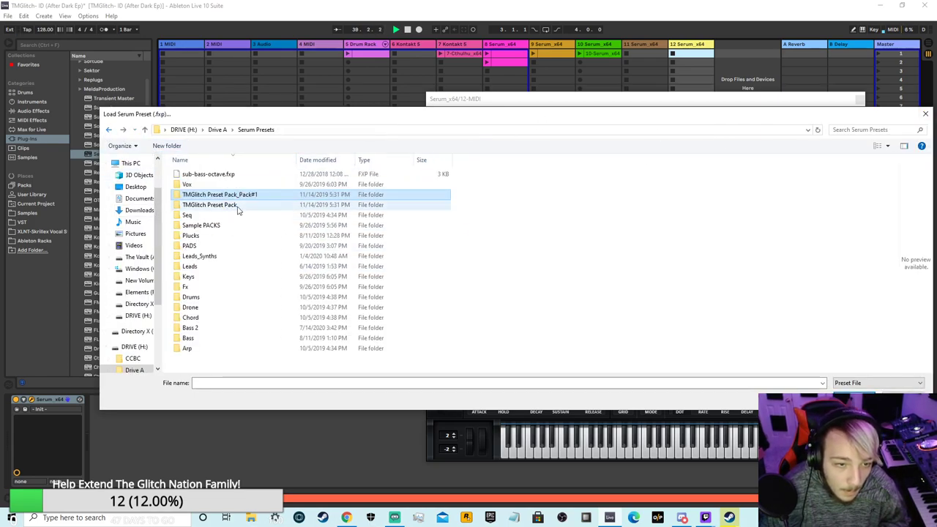
double_click(231, 259)
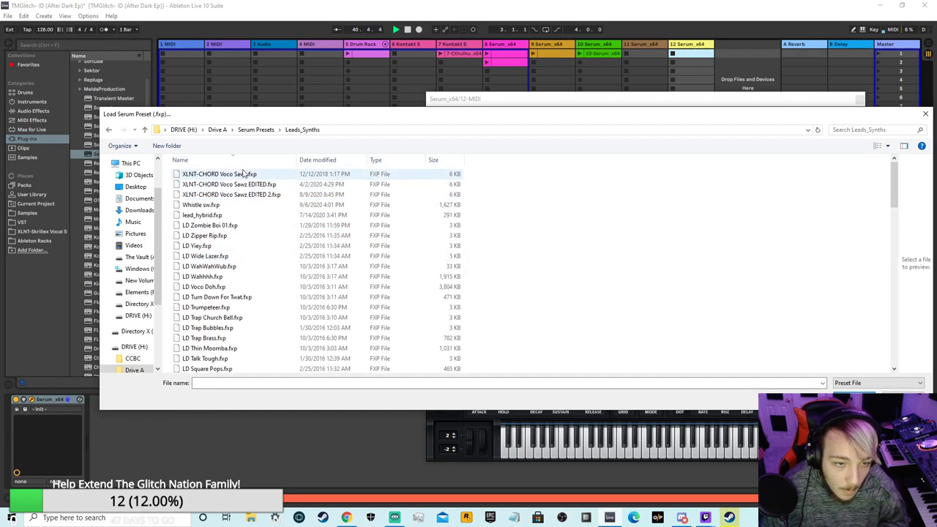
scroll(322, 307, "down", 15)
scroll(340, 320, "up", 15)
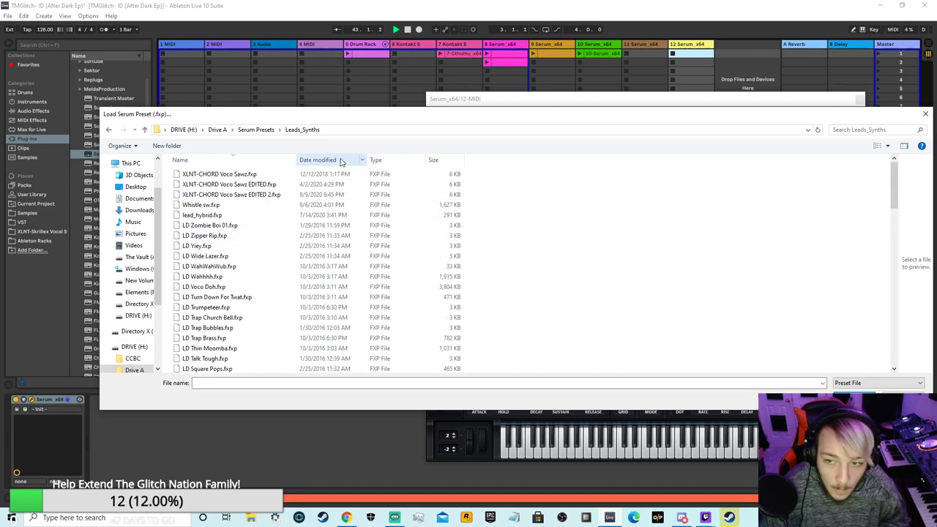
- Load the XLNT-TMG Vox-Synthsaw preset from the Leads folder of TMGlitch Preset Pack_Pack#1
left_click(260, 130)
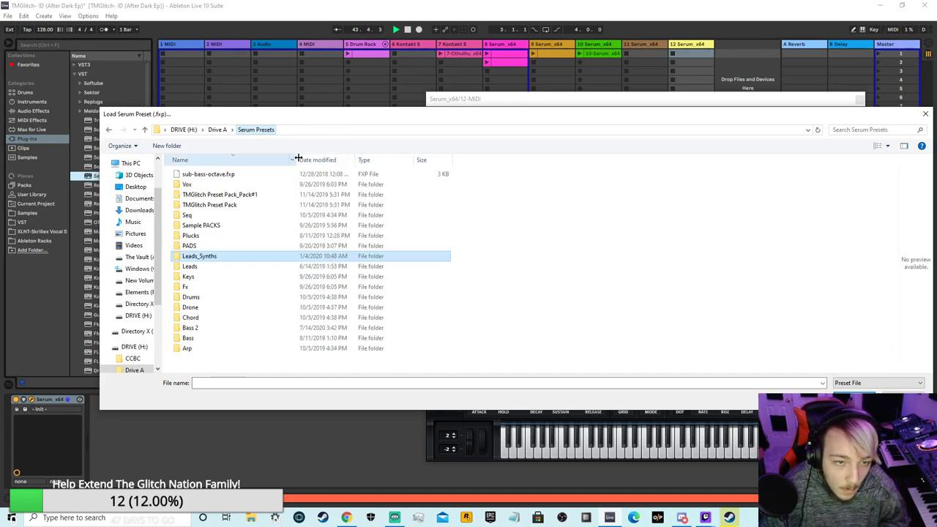
double_click(245, 194)
double_click(225, 206)
double_click(234, 173)
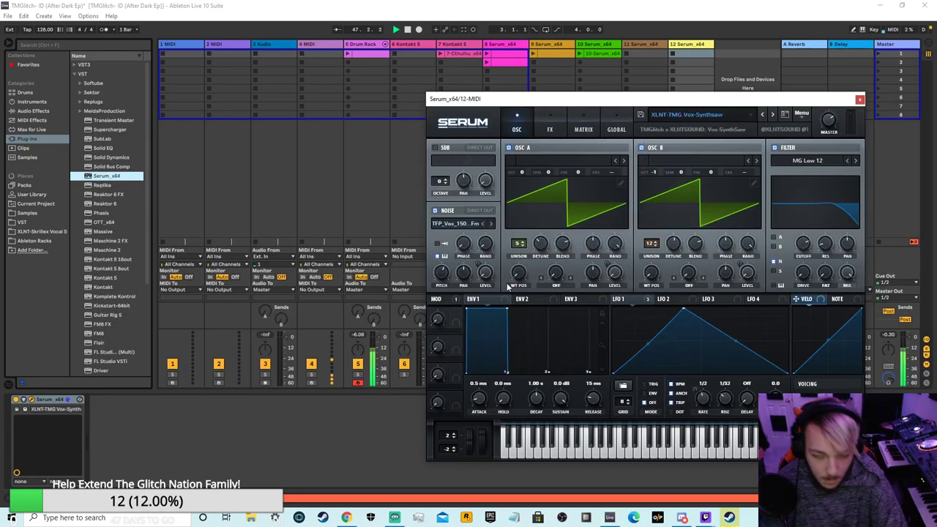
- Arm track 12 in place of tracks 5 and 10, return to the arrangement and play from just before bar 25
left_click_drag(563, 98, 452, 444)
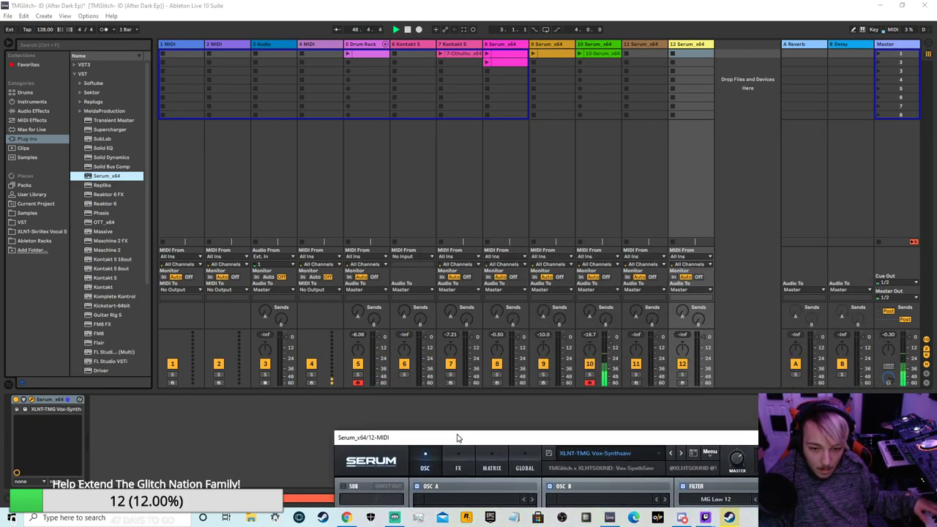
left_click(360, 382)
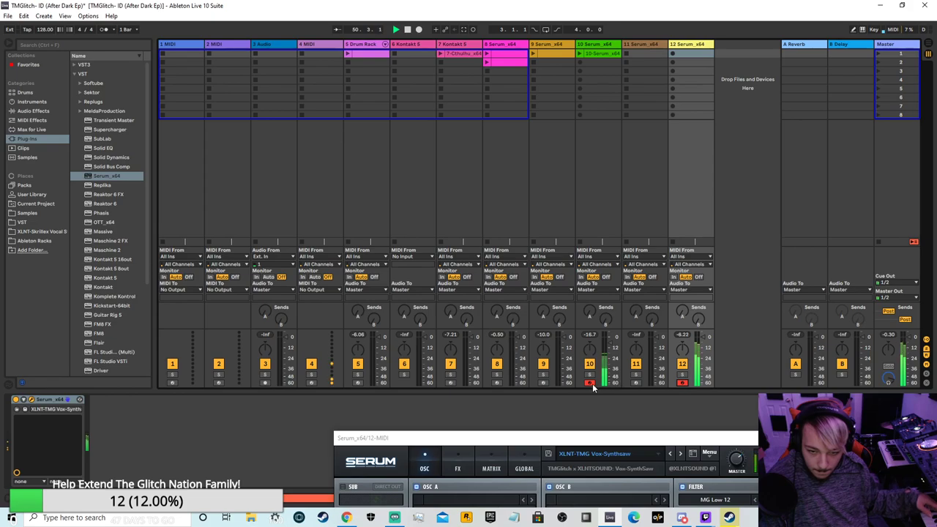
left_click_drag(568, 438, 618, 179)
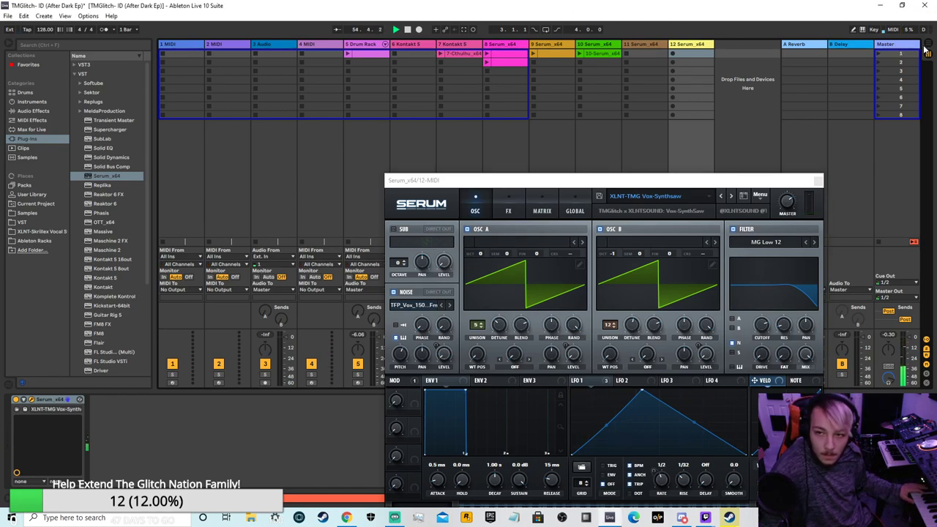
left_click(927, 46)
left_click(412, 67)
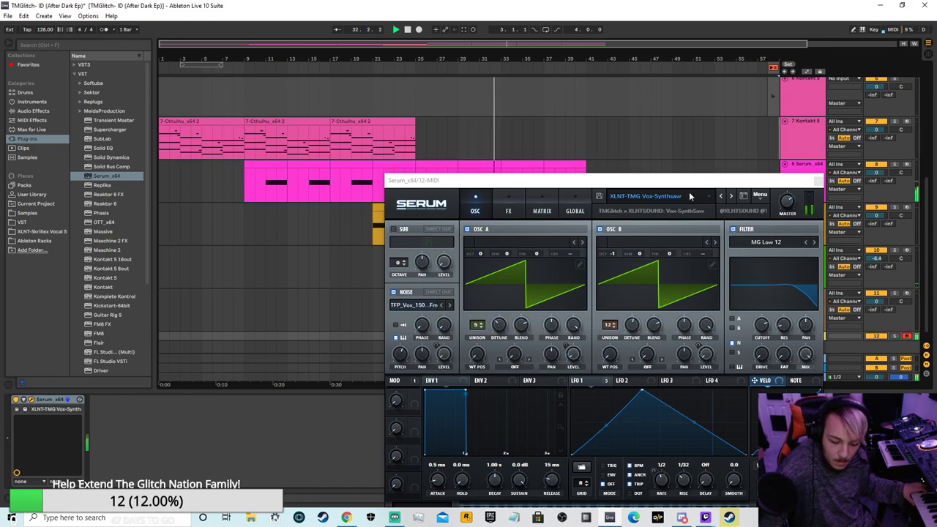
- Turn off oscillators A and B in track 12's Serum and close its window
left_click(467, 228)
left_click(600, 229)
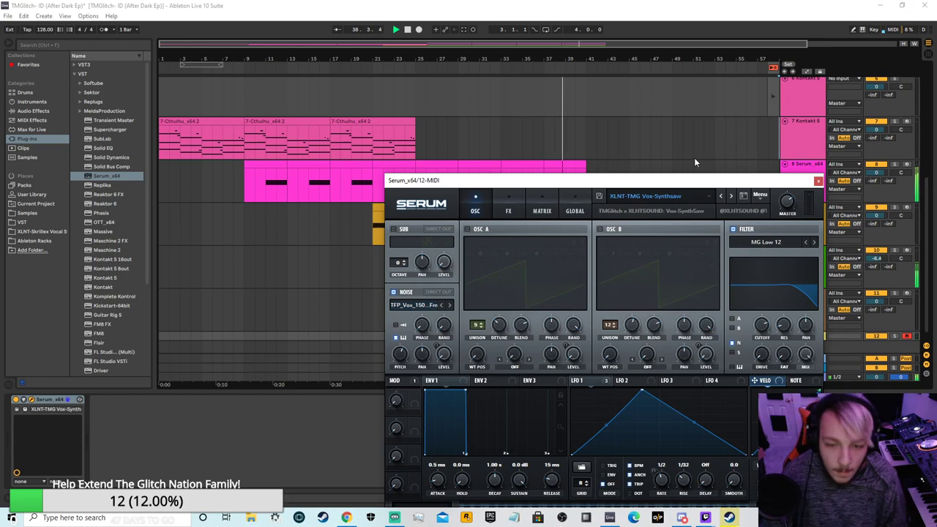
left_click_drag(661, 180, 584, 67)
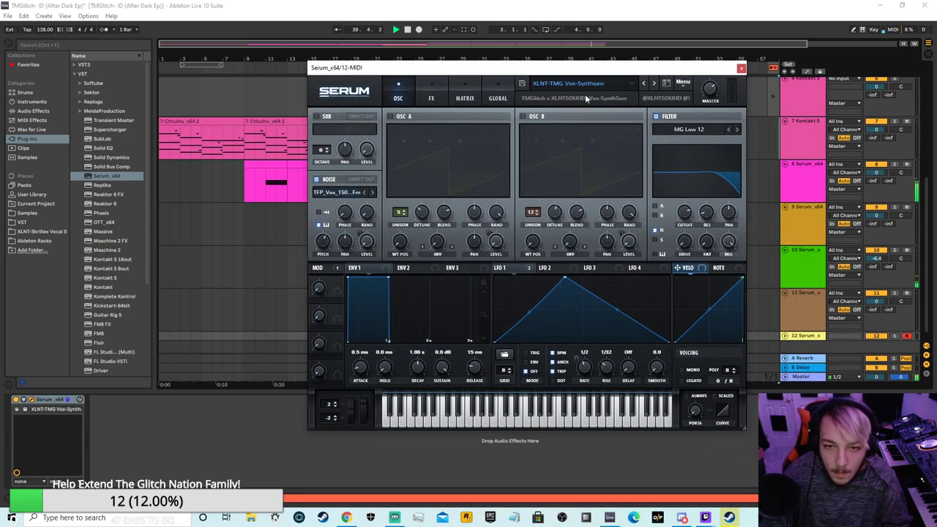
left_click(741, 68)
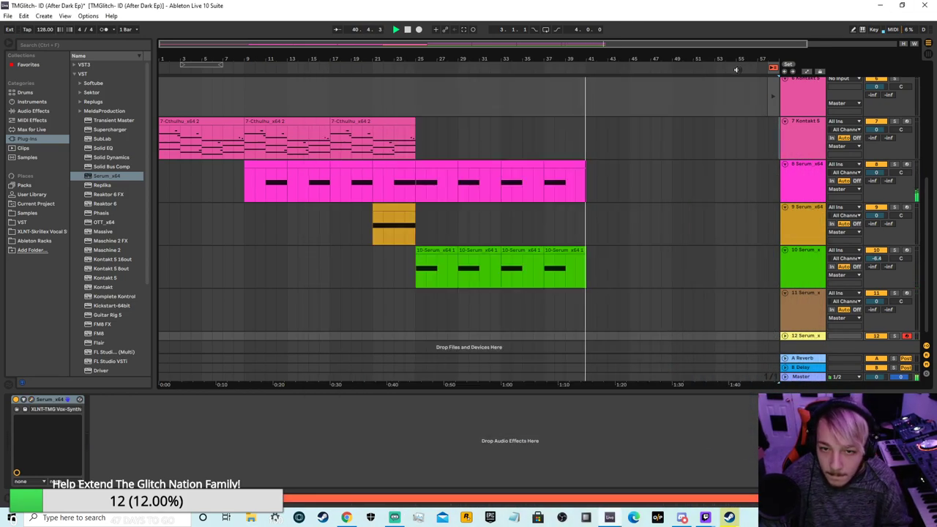
- Delete Serum track 12 and restart playback from about bar 23
right_click(818, 325)
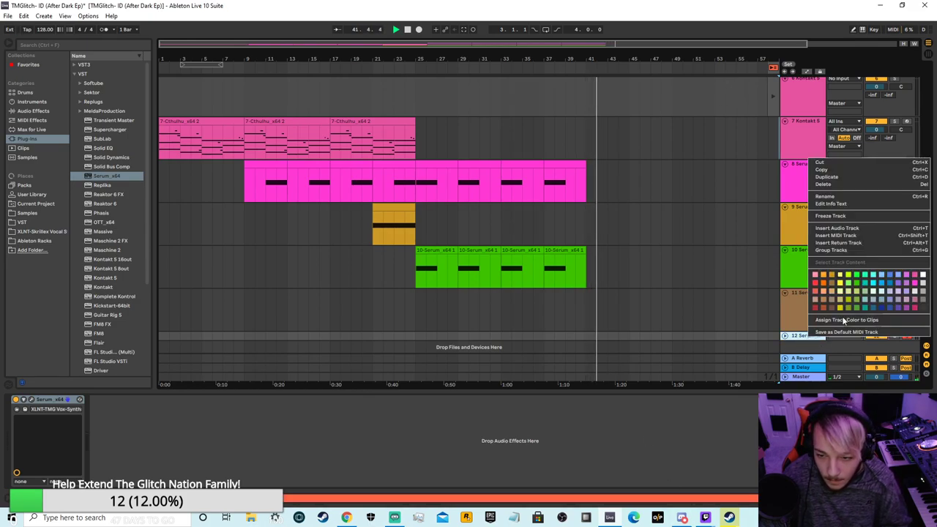
left_click(812, 183)
left_click(407, 29)
left_click(397, 30)
left_click(397, 70)
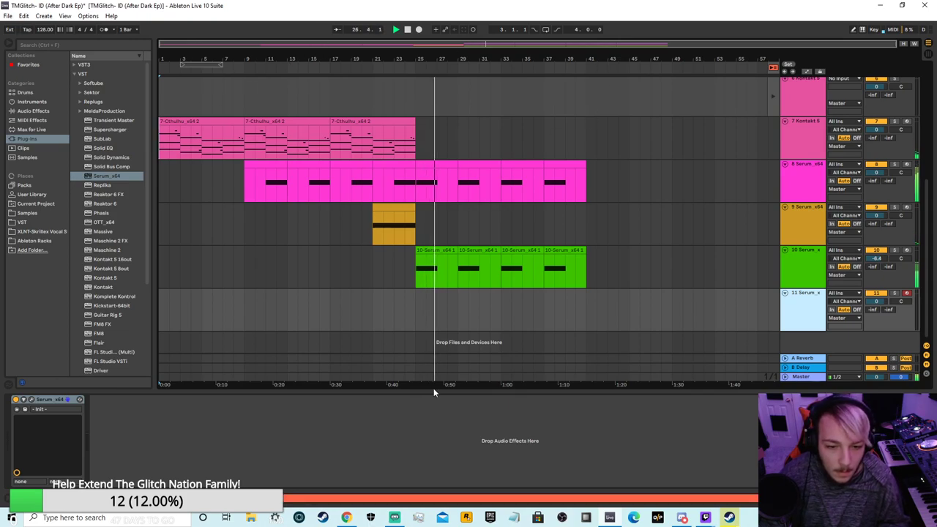
- Hide the device view, replay the arrangement from about bar 8 and select Drum Rack track 5
left_click_drag(433, 388, 433, 487)
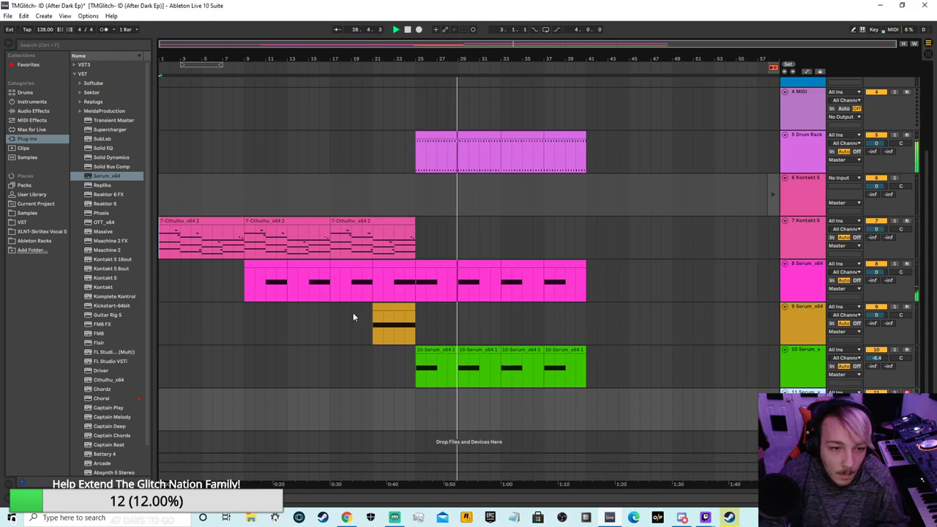
key("space")
key("space")
left_click(236, 69)
left_click(801, 142)
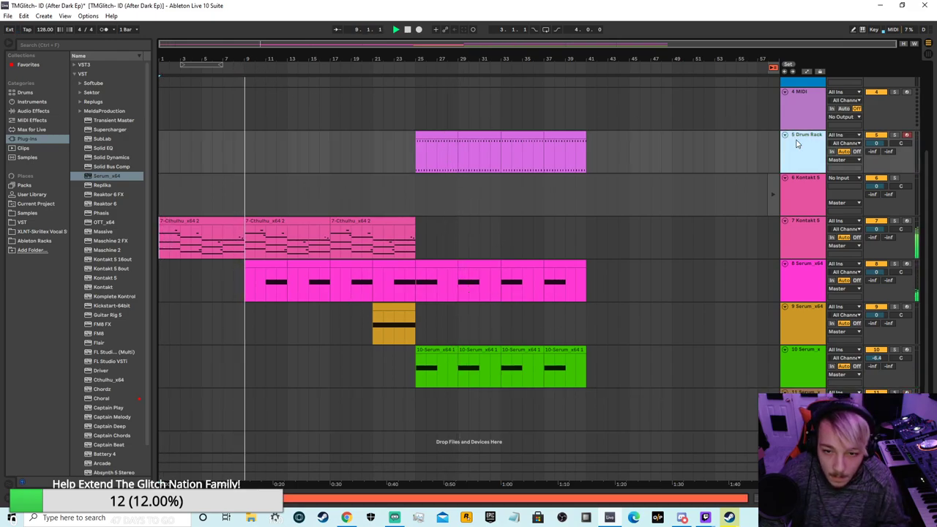
right_click(104, 177)
left_click(88, 174)
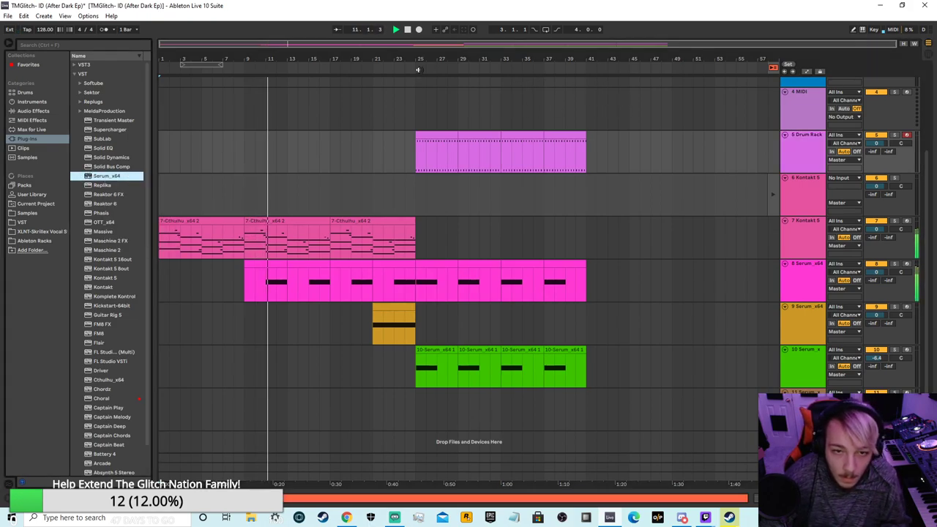
- Open Serum on track 11 and reshape LFO 1 into a rising ramp at rate 1/2 during playback
double_click(801, 403)
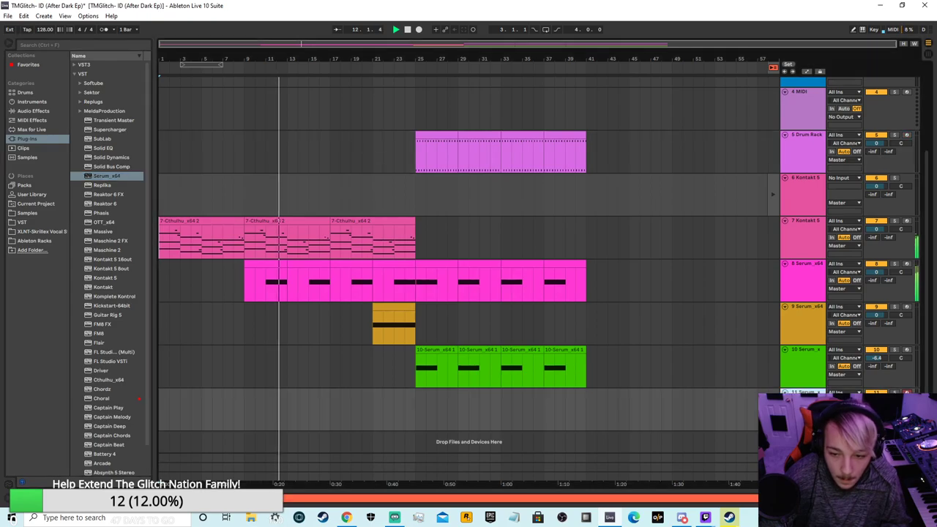
left_click(79, 399)
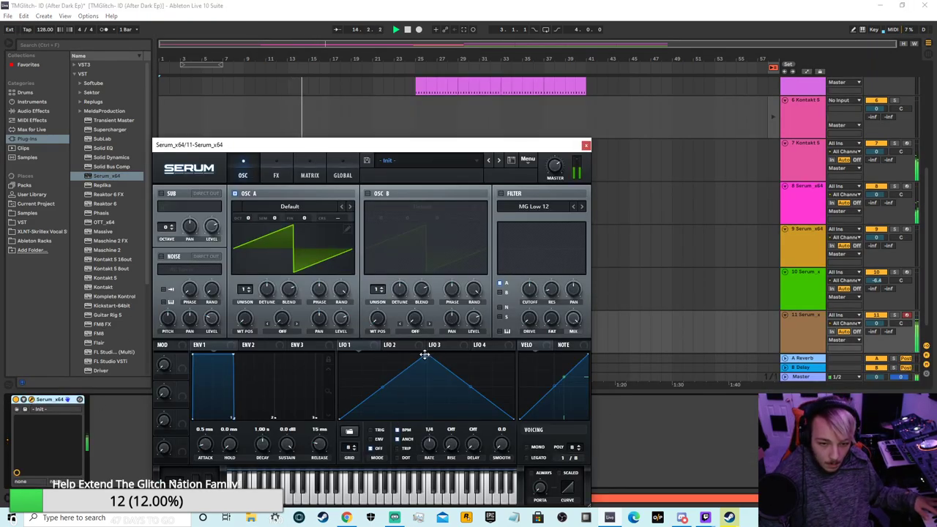
left_click_drag(425, 357, 342, 342)
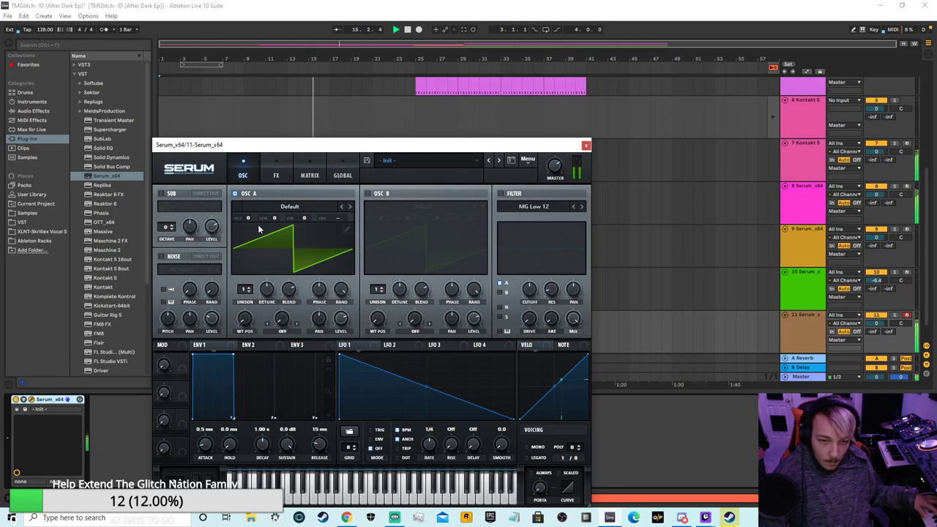
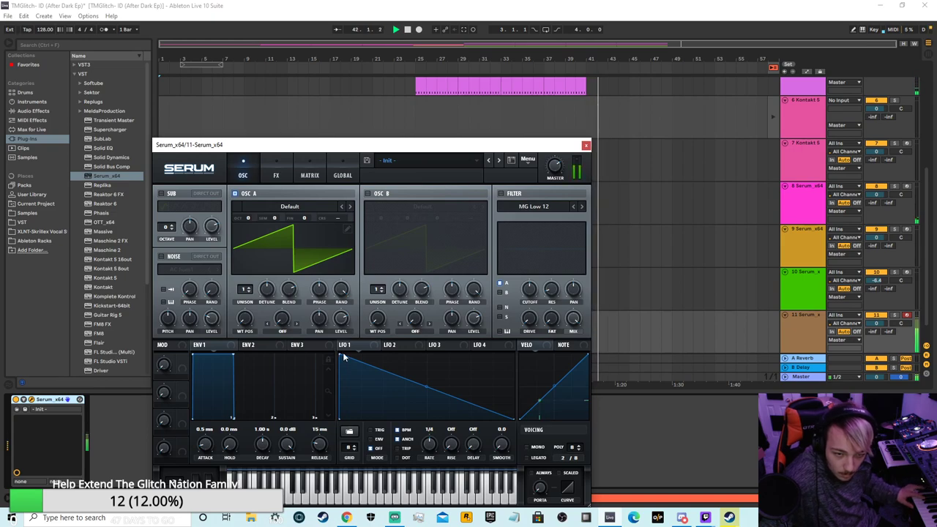
left_click_drag(340, 356, 514, 355)
mouse_move(322, 146)
left_mouse_down()
mouse_move(321, 327)
mouse_move(330, 269)
mouse_move(322, 98)
left_mouse_up()
left_click(349, 69)
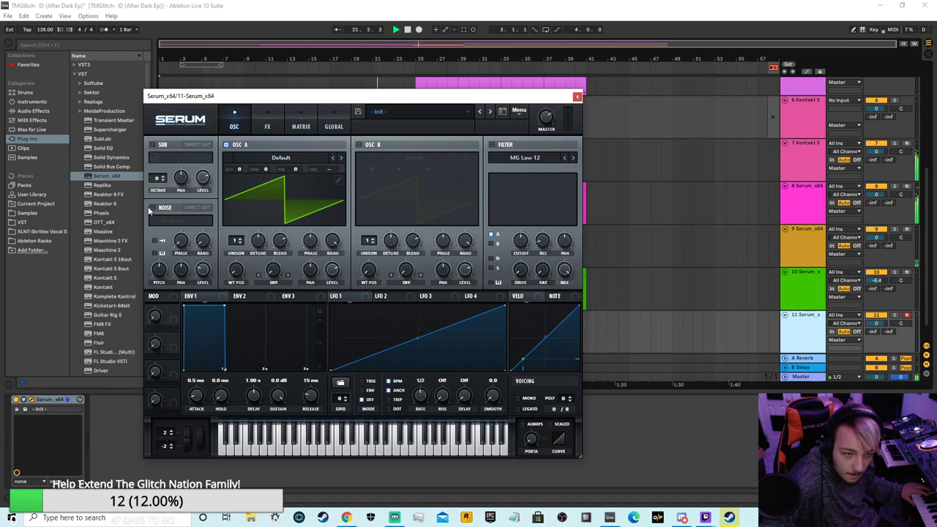
- Turn on Serum's noise oscillator with Air Can 1, modulate its level with LFO 1 and move the window clear of the clips
left_click(174, 221)
mouse_move(179, 286)
left_click(300, 309)
left_click_drag(207, 274, 204, 271)
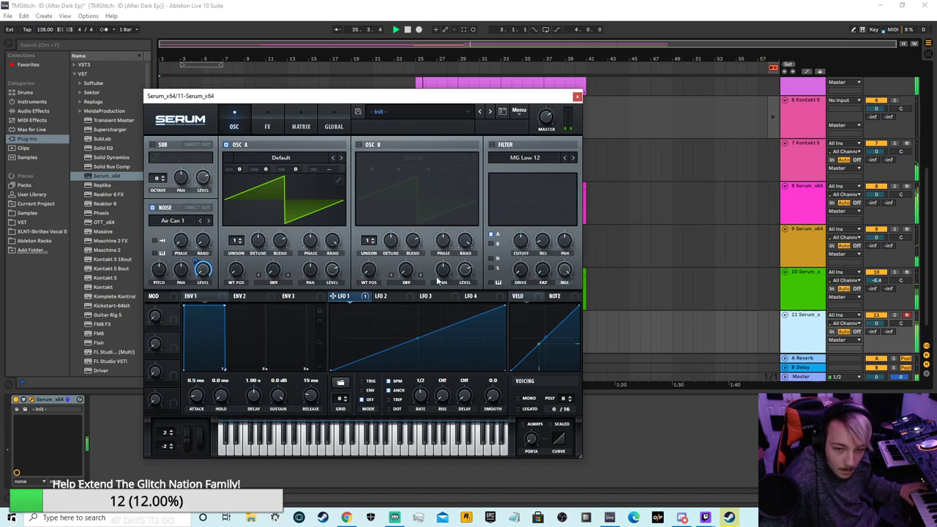
left_click_drag(430, 96, 360, 325)
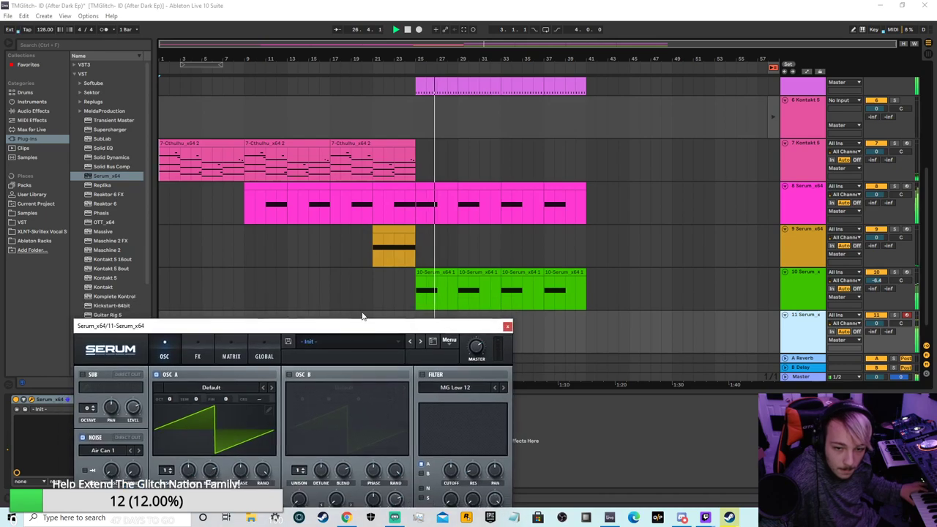
- Turn off Serum's oscillator A on track 11 and try the Air Can 3 and Air Can 4 noise samples
left_click(156, 375)
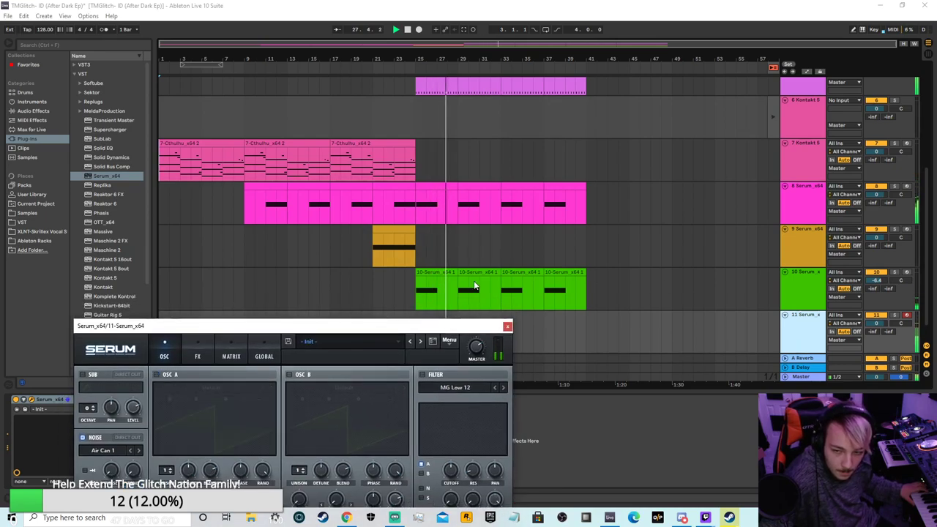
left_click_drag(402, 325, 343, 133)
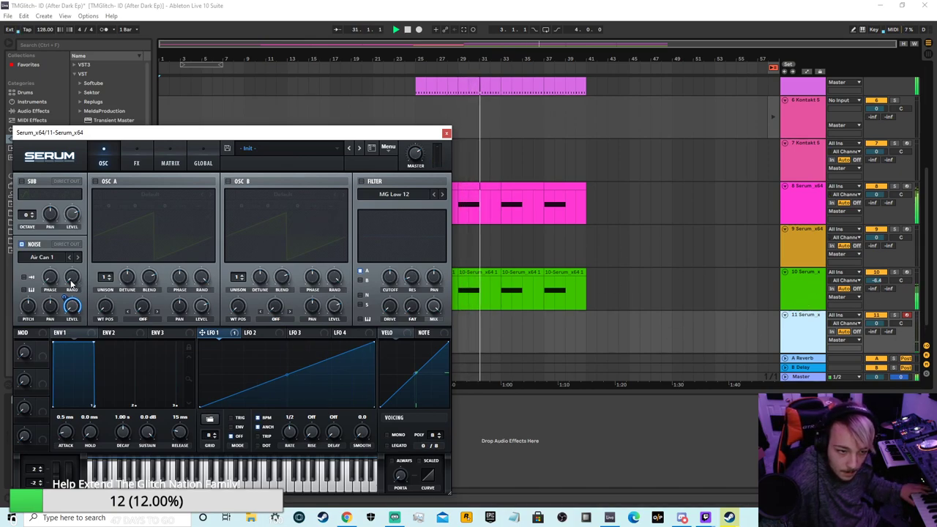
left_click(42, 257)
mouse_move(48, 325)
left_click(139, 364)
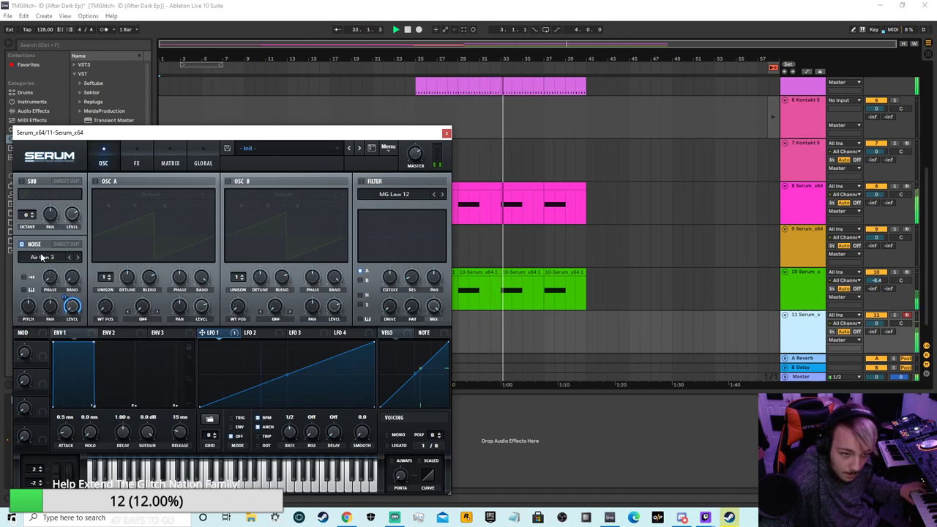
left_click(42, 257)
mouse_move(95, 324)
left_click(146, 377)
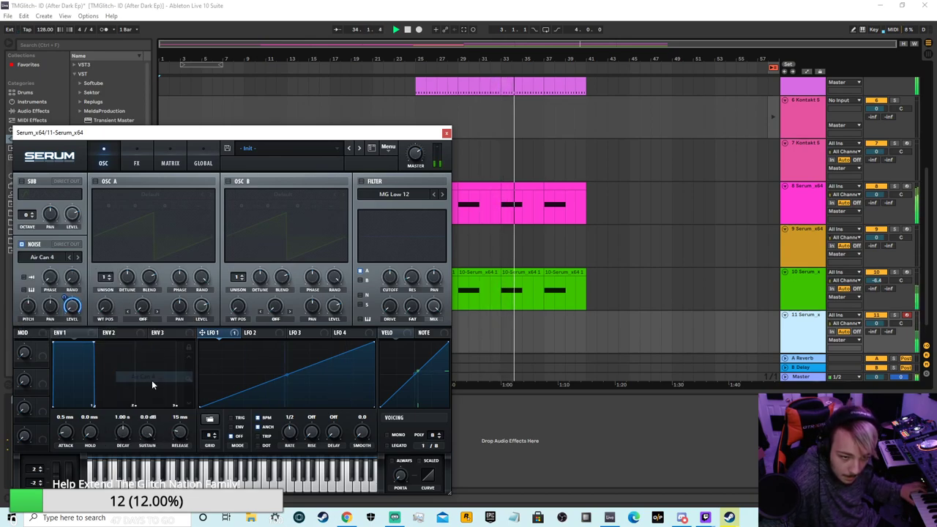
- Try the Air Can 5 noise, set LFO 1 to TRIG mode and choose Air Can 2 as the noise sample
left_click(59, 259)
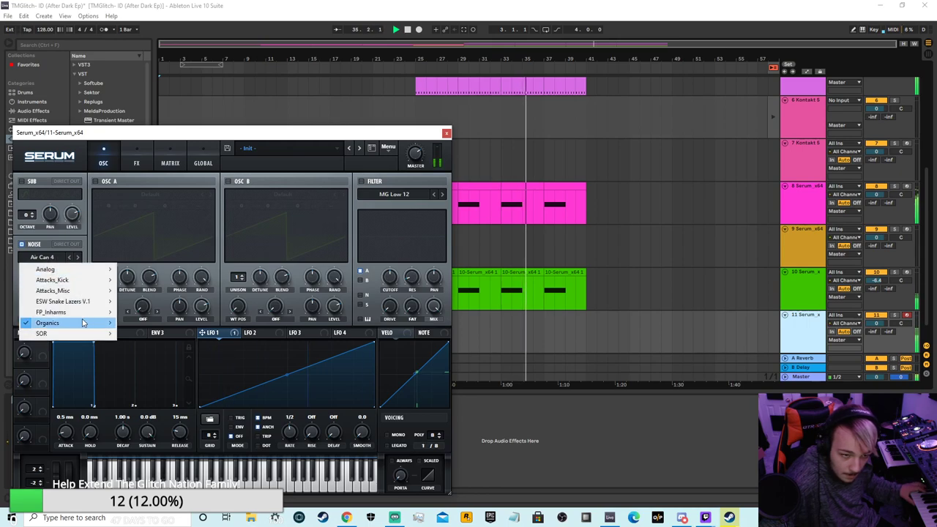
mouse_move(82, 320)
left_click(143, 387)
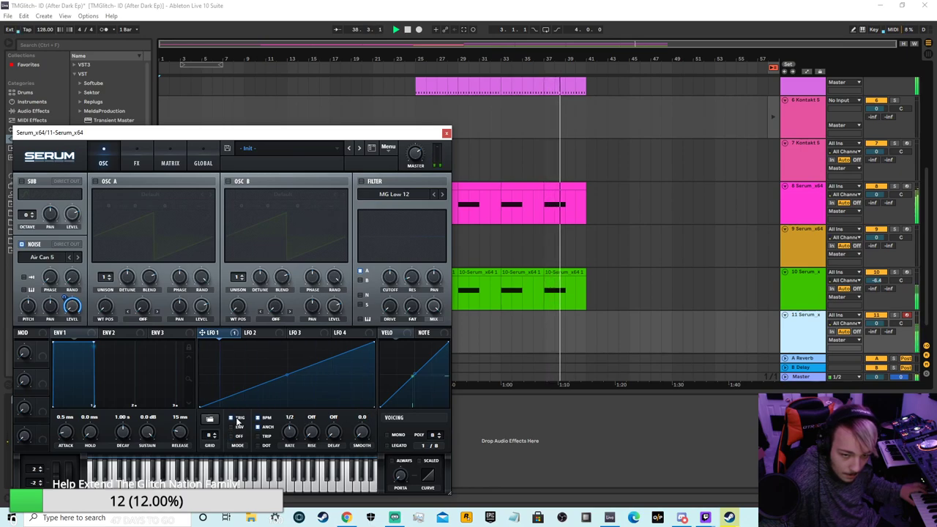
left_click(44, 257)
mouse_move(58, 323)
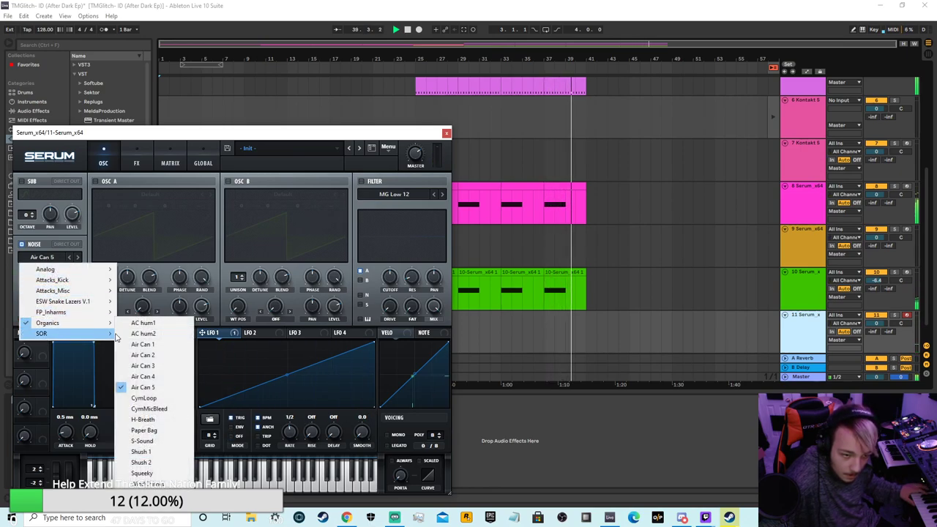
left_click(144, 357)
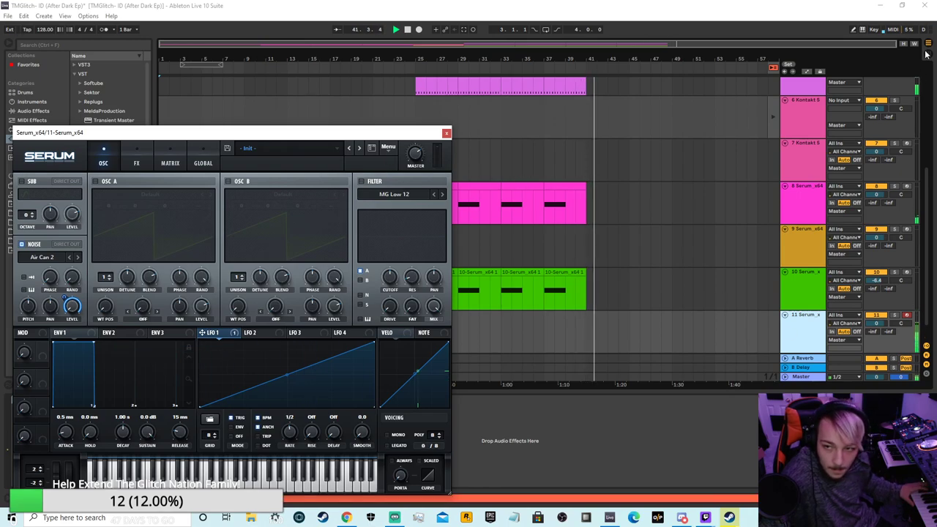
- Create a MIDI clip in track 11's first Session slot, draw a two-bar D#2 note from bar 1 and close Serum
key("Tab")
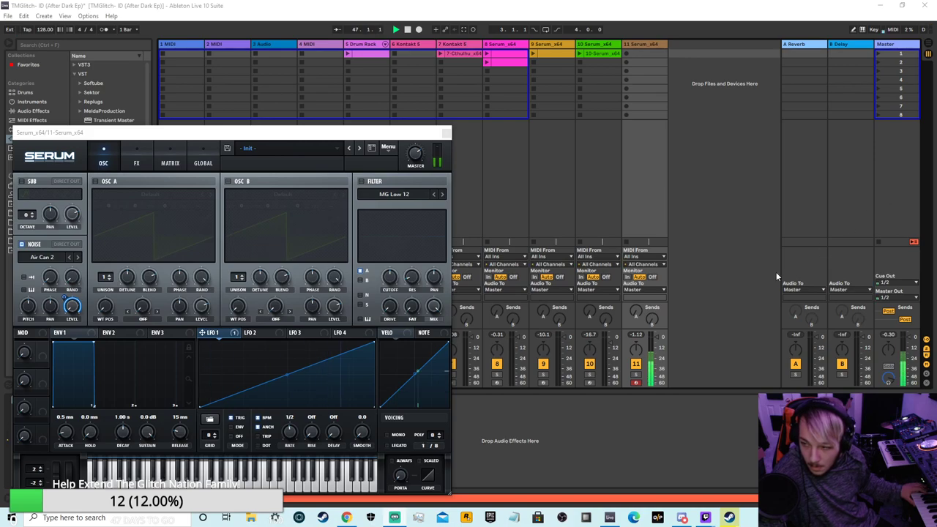
double_click(639, 54)
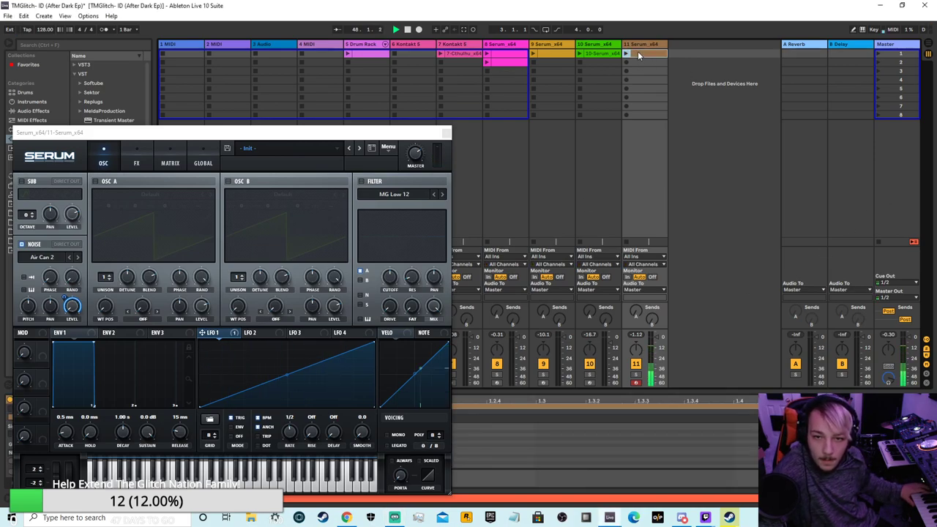
left_click_drag(335, 134, 916, 61)
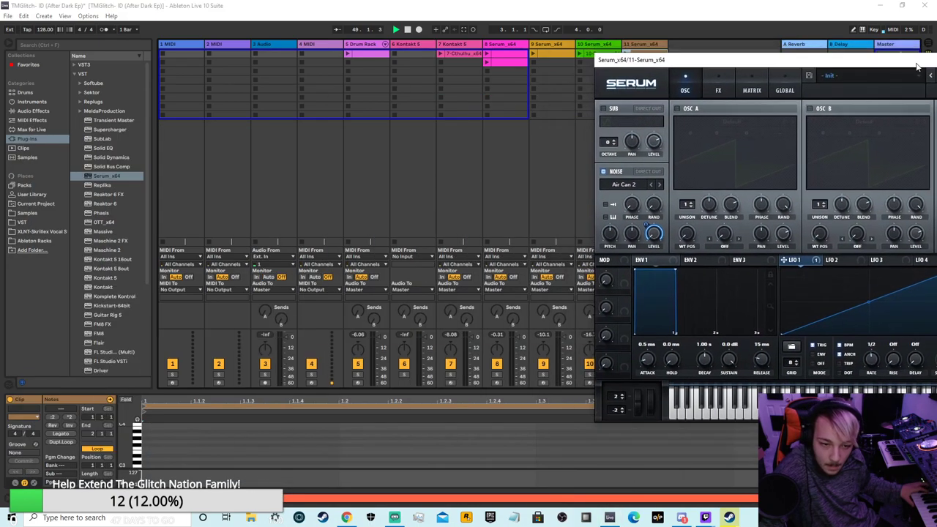
scroll(182, 442, "down", 1)
left_click(151, 441)
double_click(153, 439)
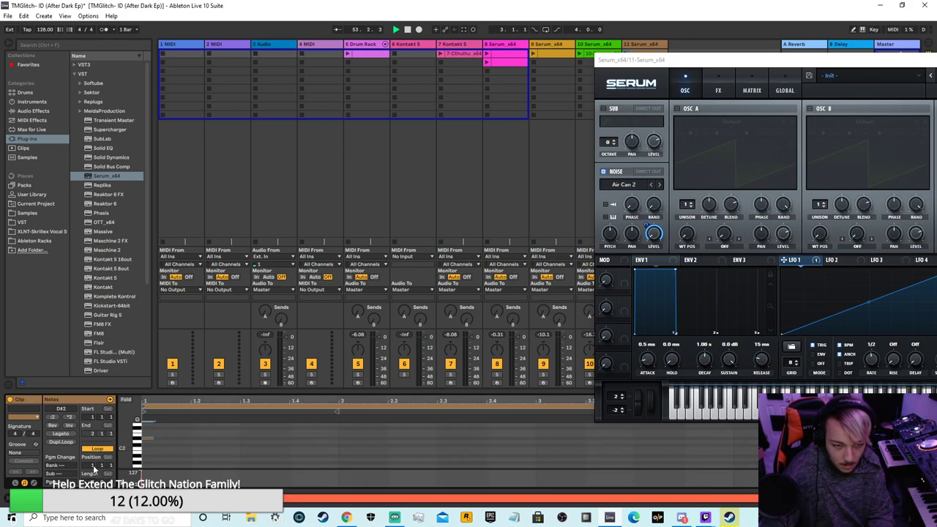
left_click_drag(123, 447, 532, 423)
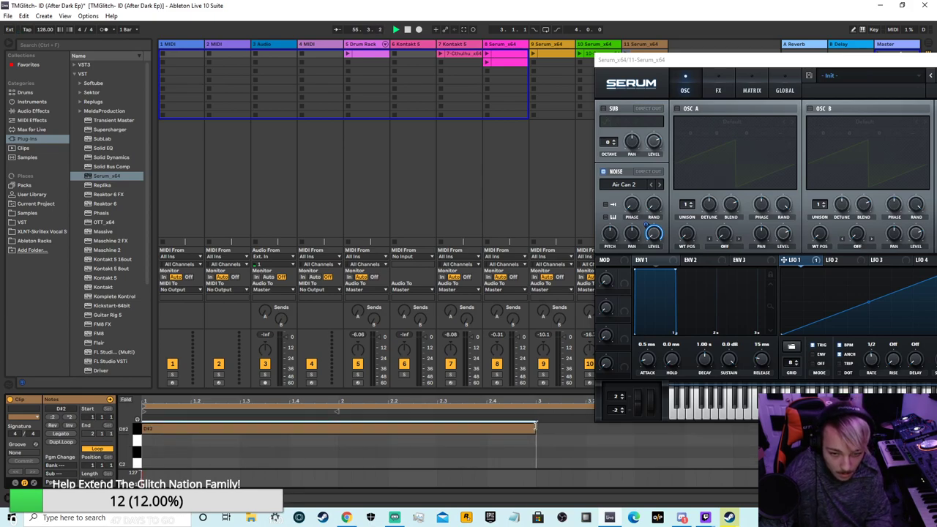
left_click_drag(672, 59, 371, 101)
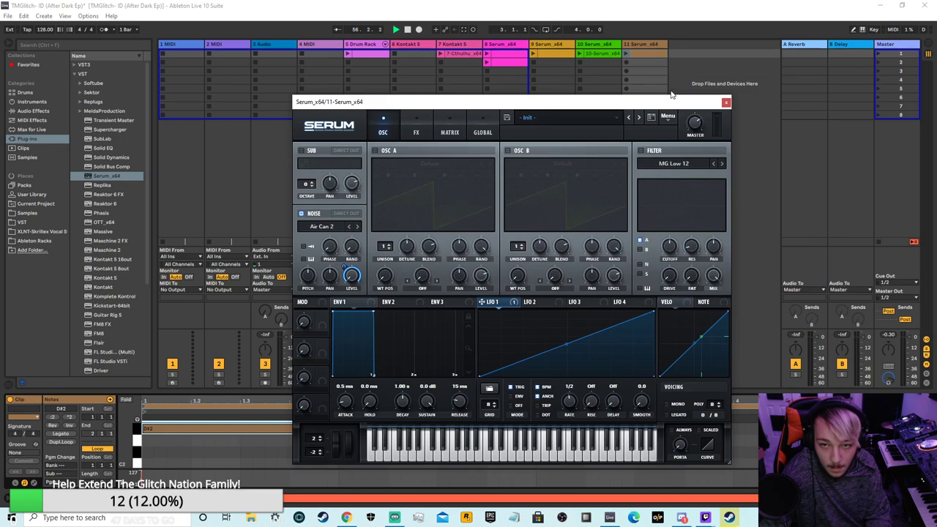
left_click(725, 103)
- Restart playback and place the new Serum clip on track 11 of the arrangement at bar 39
left_click(393, 30)
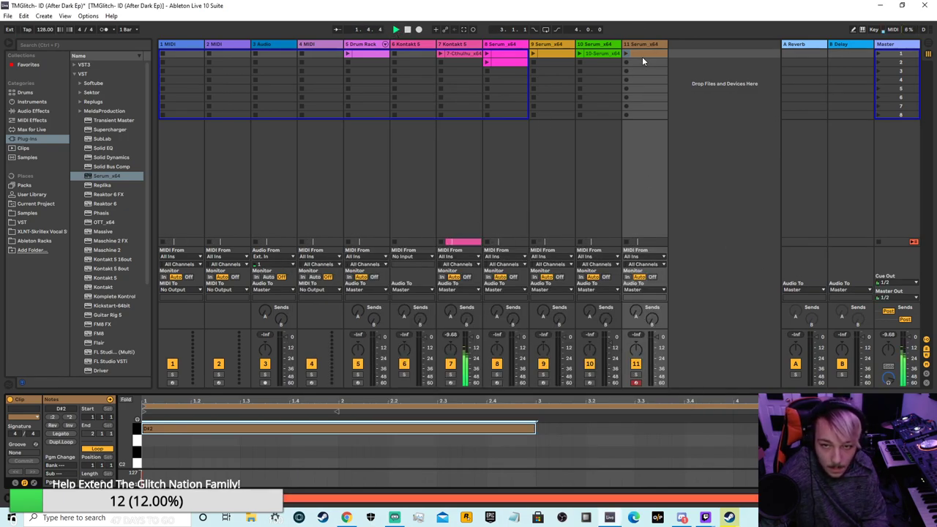
key("Tab")
left_click_drag(577, 296, 569, 318)
left_click(617, 294)
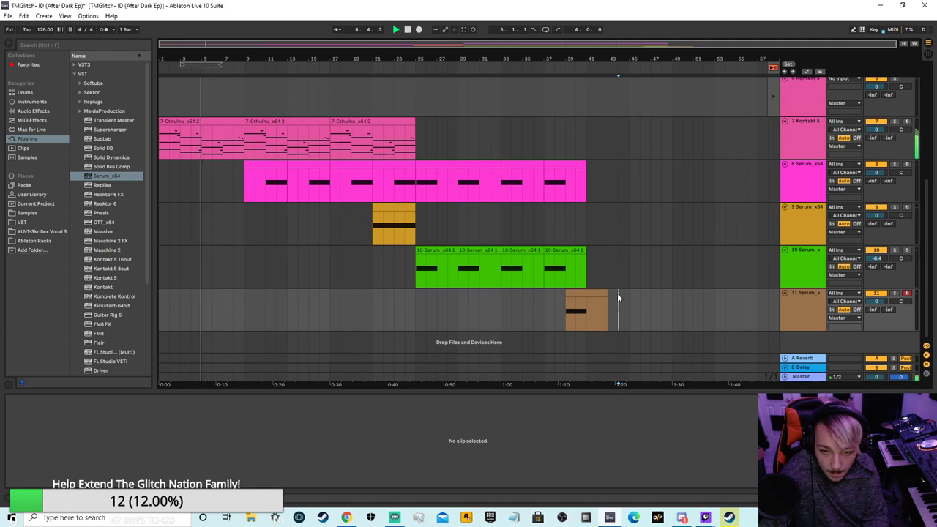
- Replay the arrangement from about bar 19 with the clip view hidden, and save the Live Set
left_click(357, 69)
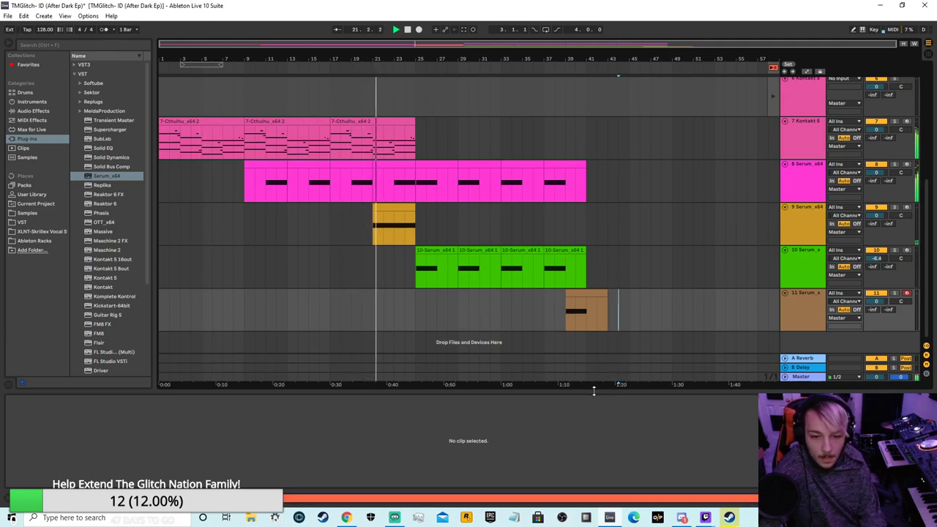
left_click_drag(593, 392, 392, 420)
left_click(7, 16)
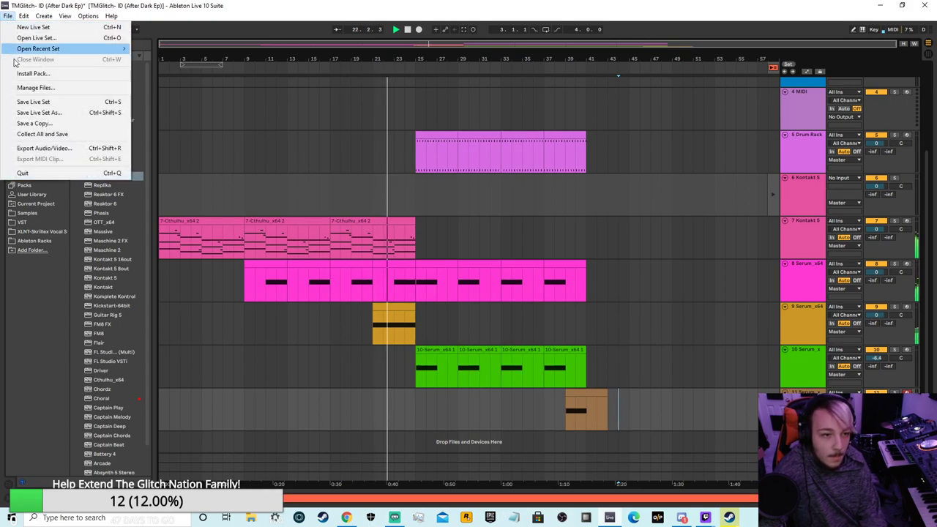
left_click(33, 102)
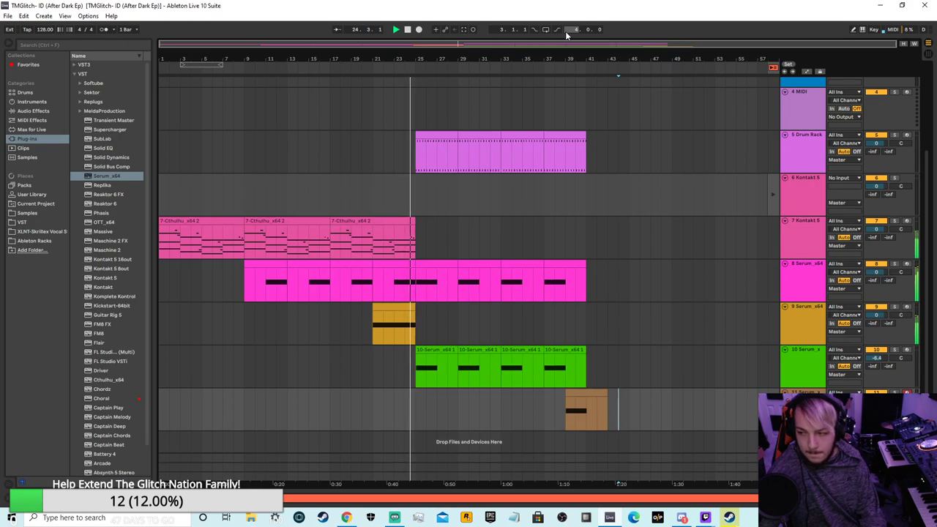
key("w")
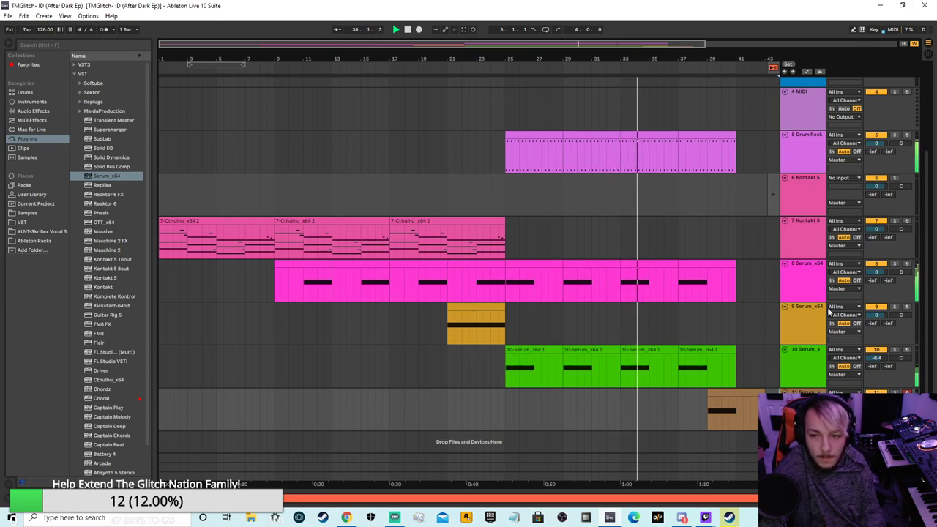
left_click_drag(550, 58, 370, 53)
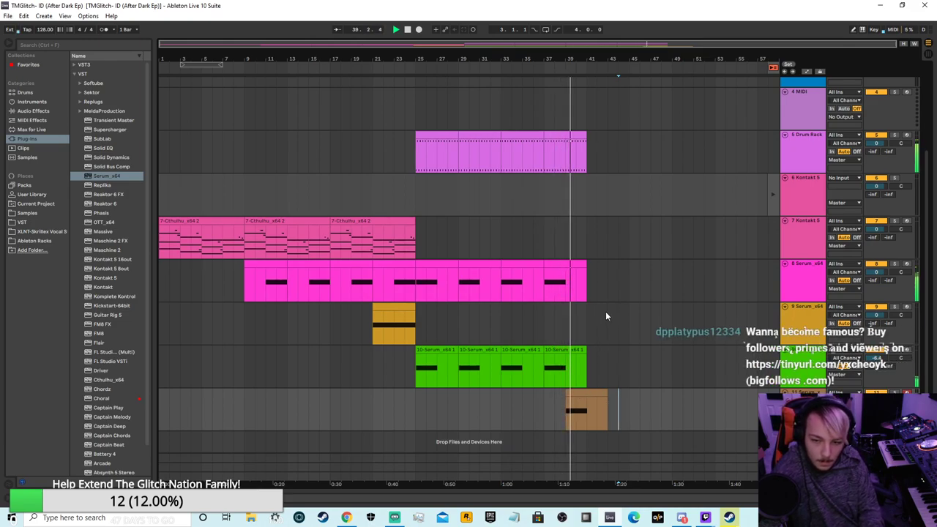
- Set LFO 1's rate to bar in track 11's Serum and replay the arrangement from about bar 36
left_click(878, 498)
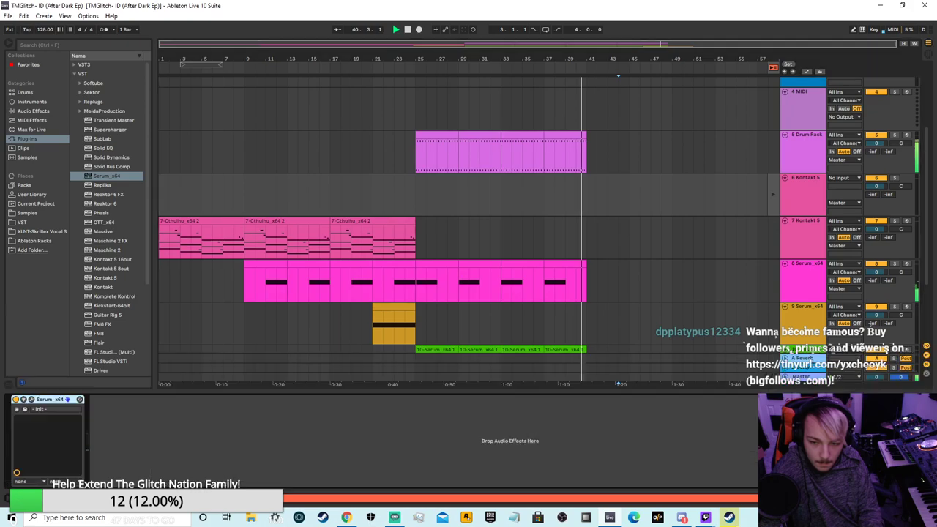
left_click(31, 399)
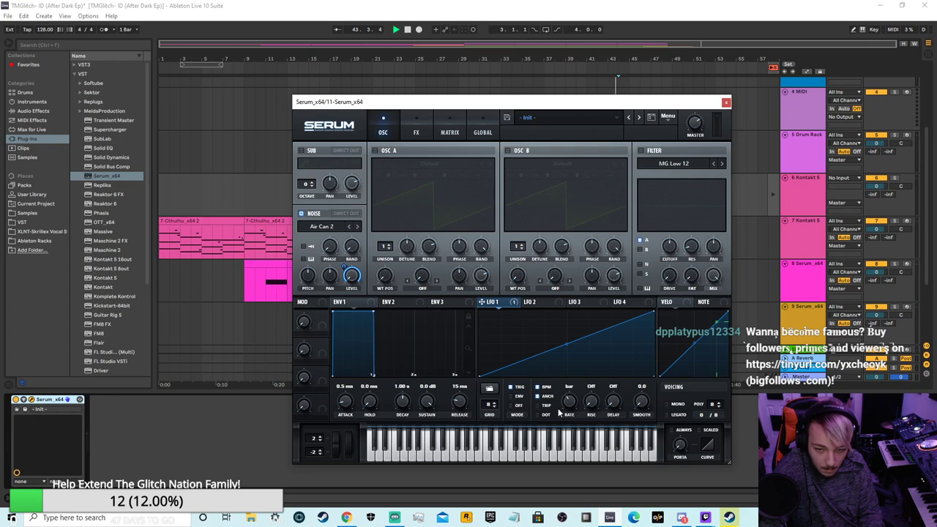
left_click(725, 104)
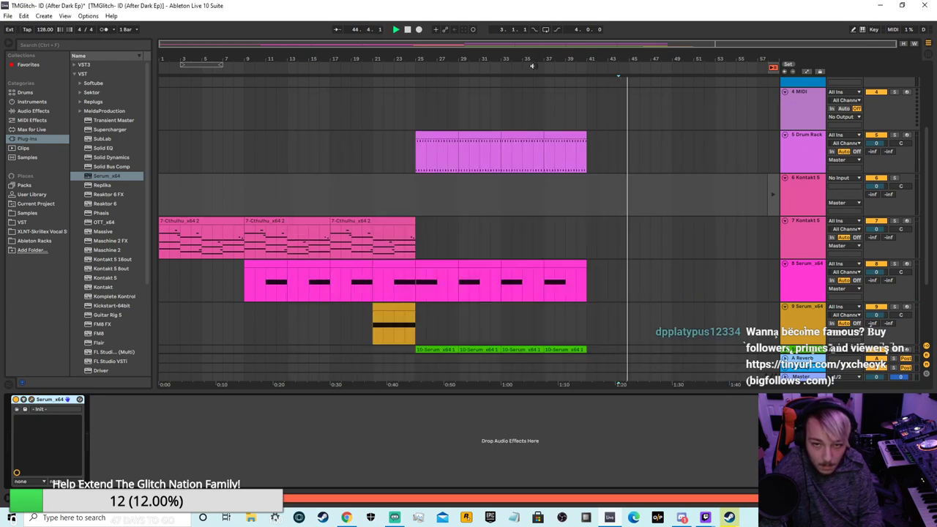
scroll(641, 287, "down", 5)
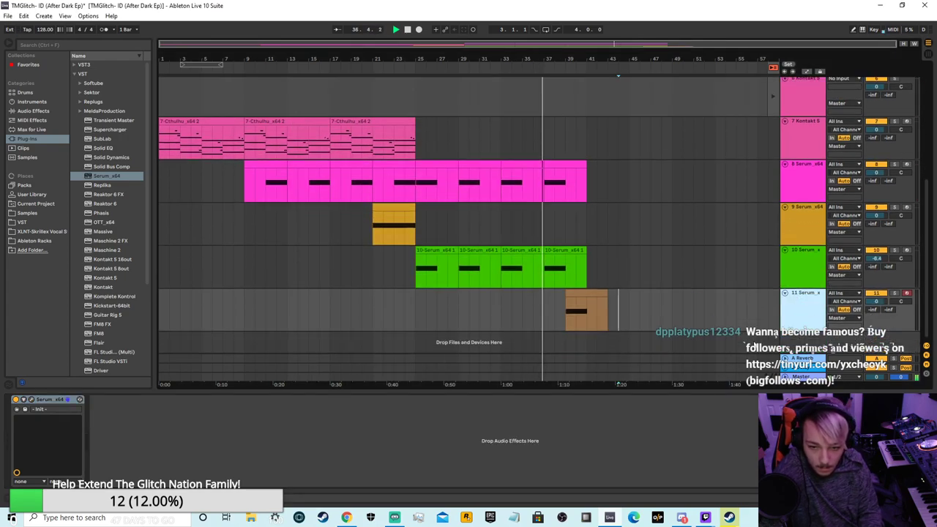
left_click(31, 399)
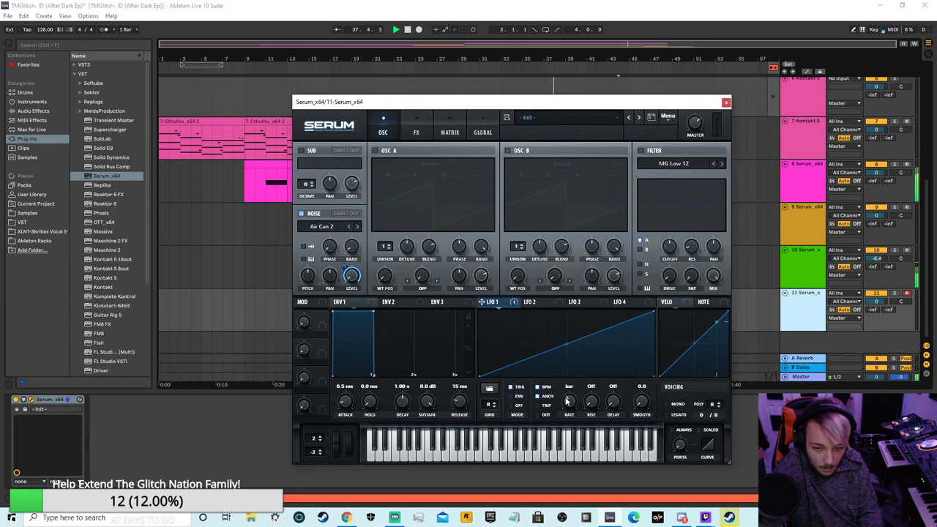
left_click(725, 102)
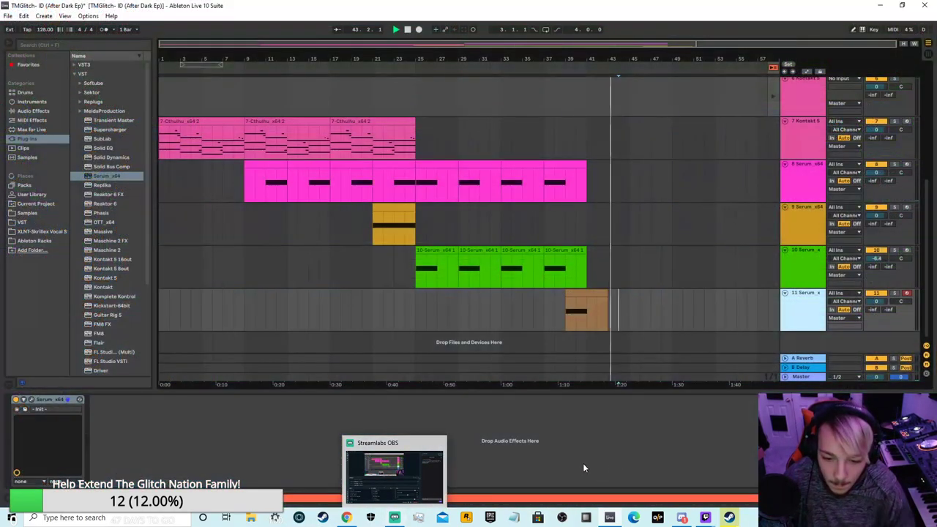
- Launch the Drum Rack clip on track 5 in Session view and open its notes for editing
left_click(926, 49)
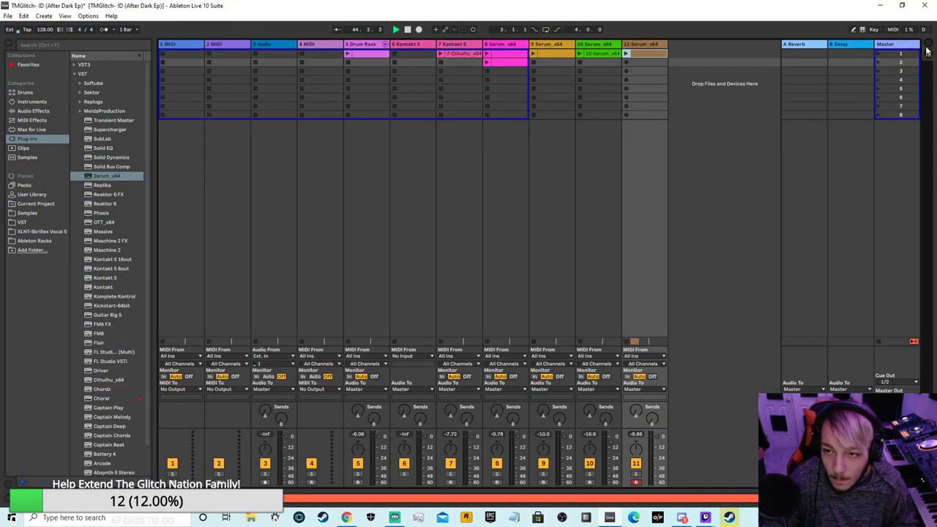
left_click(348, 54)
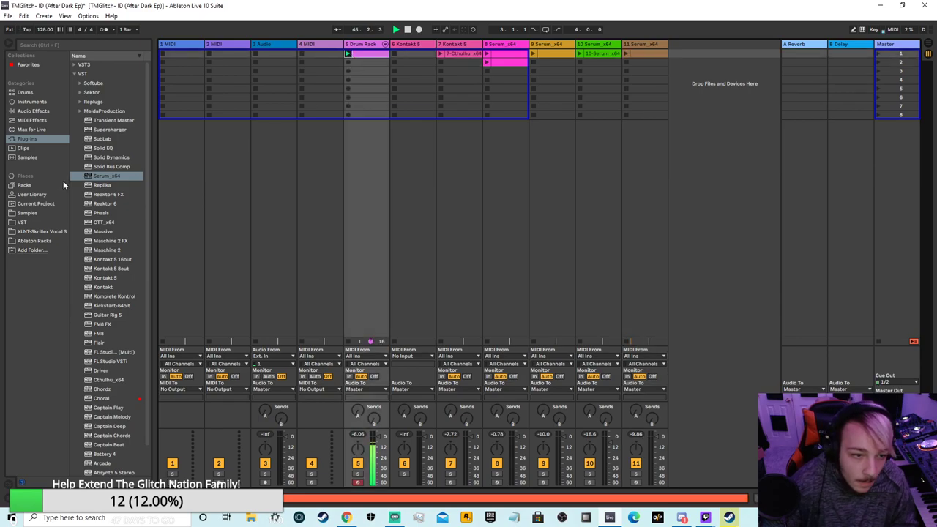
double_click(359, 44)
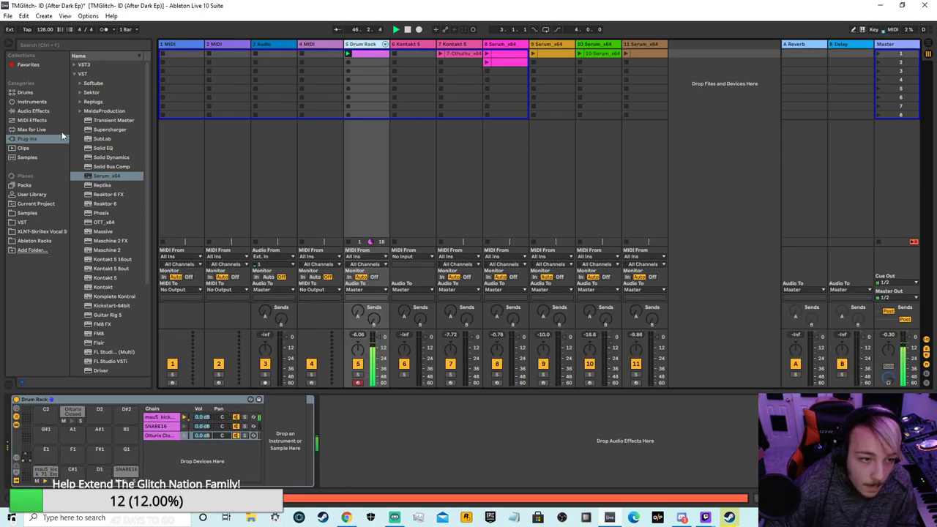
left_click(373, 56)
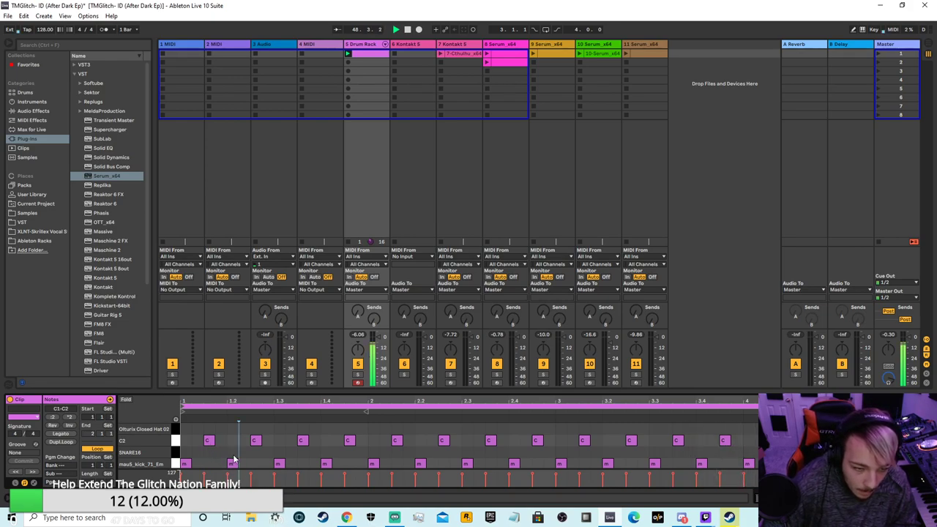
- Add SNARE16 hits on beats 2 and 4 of bars 1 to 3 in the Drum Rack clip
double_click(326, 453)
double_click(419, 453)
double_click(513, 453)
double_click(607, 452)
double_click(700, 451)
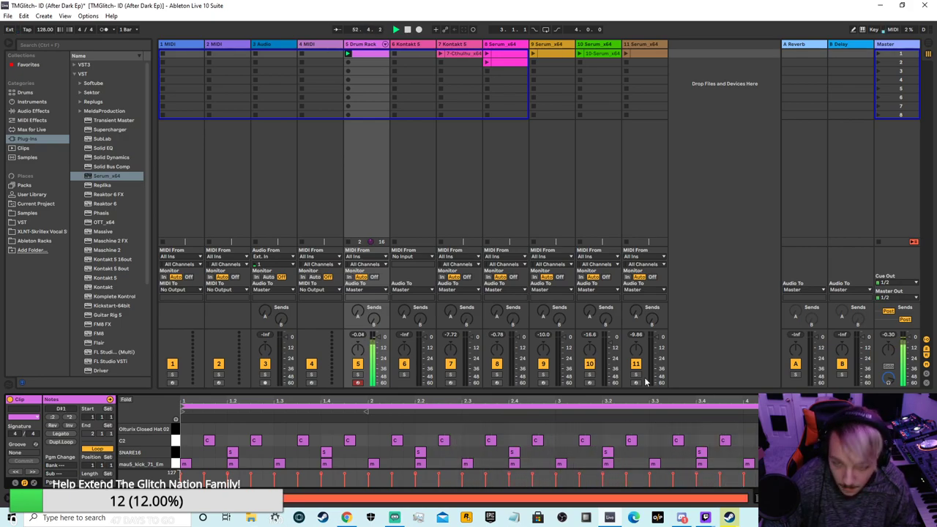
- Add a Reverb audio effect after the Drum Rack on track 5
left_click(27, 213)
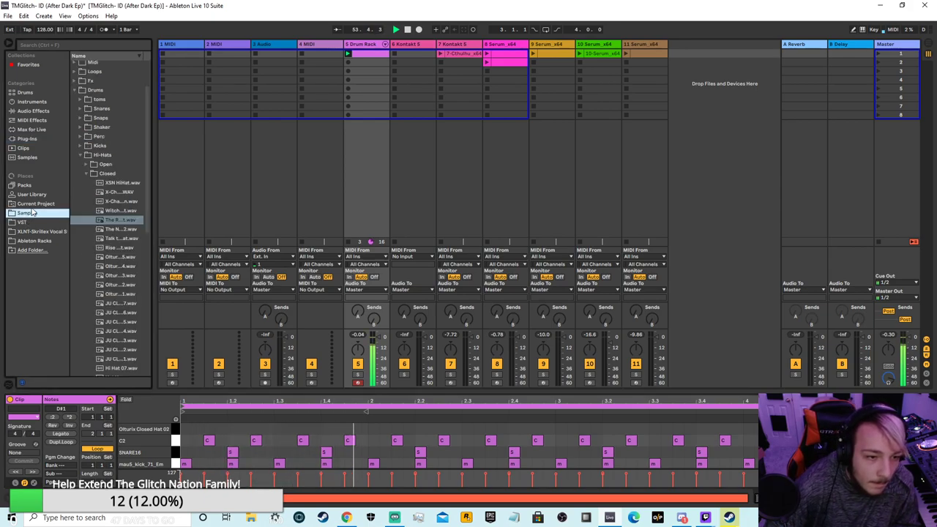
left_click(362, 45)
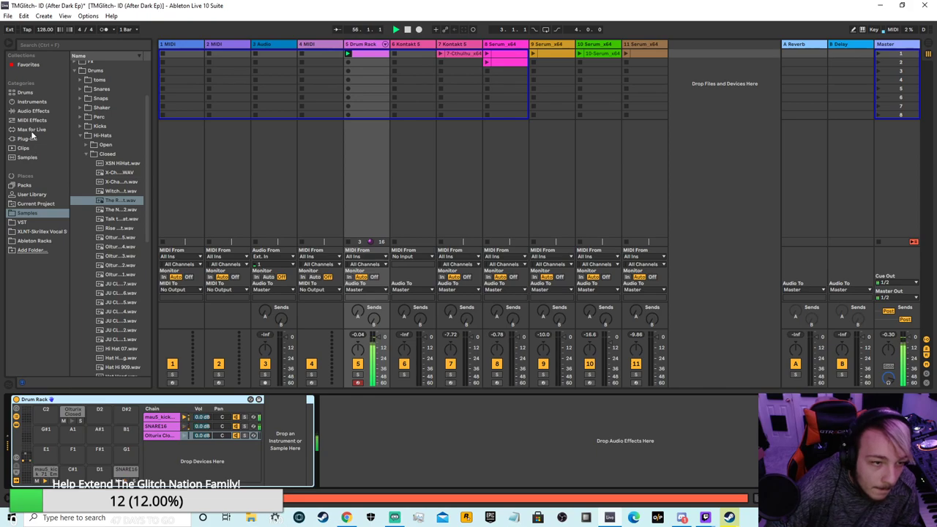
left_click(33, 110)
scroll(94, 336, "down", 5)
left_click_drag(82, 312, 399, 470)
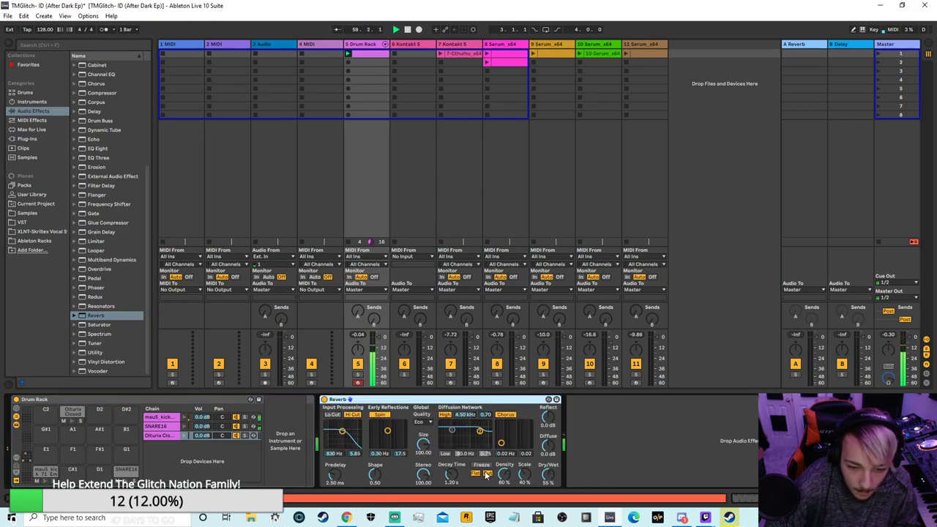
- Lower the Dry/Wet amount of the Reverb on the Drum Rack track to 3.2 %
left_click_drag(544, 475, 544, 475)
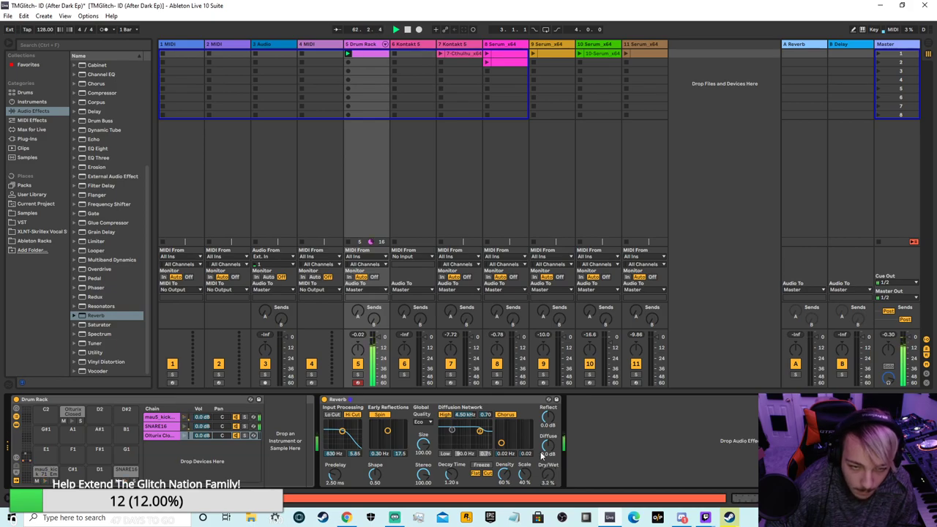
- Find the Claps folder under Drums in the sample library and audition its first claps
left_click(16, 214)
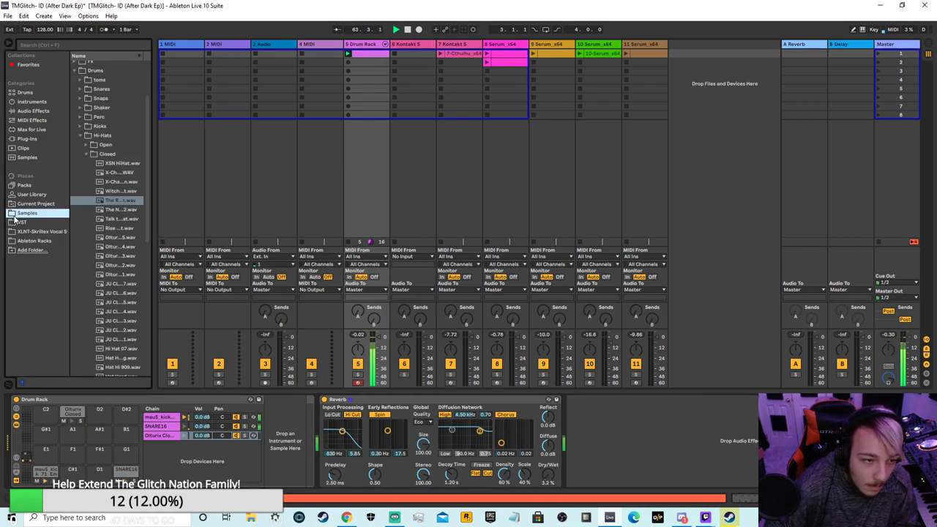
left_click(114, 256)
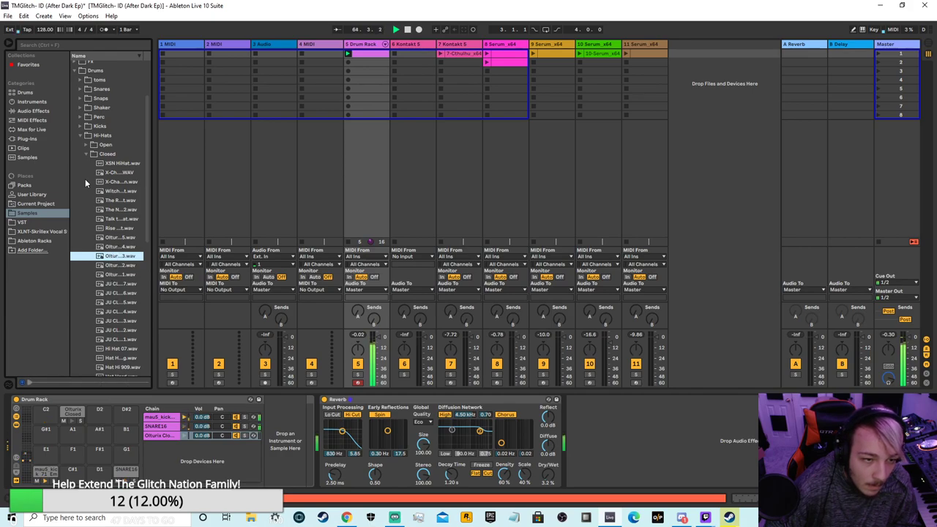
left_click(107, 153)
left_click(81, 135)
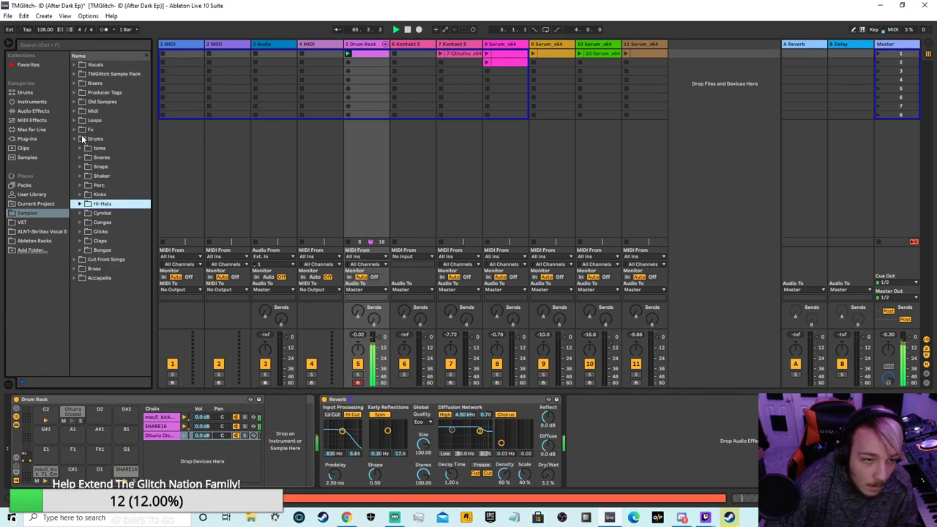
left_click(87, 244)
left_click(82, 241)
left_click(121, 333)
left_click(106, 251)
left_click(107, 260)
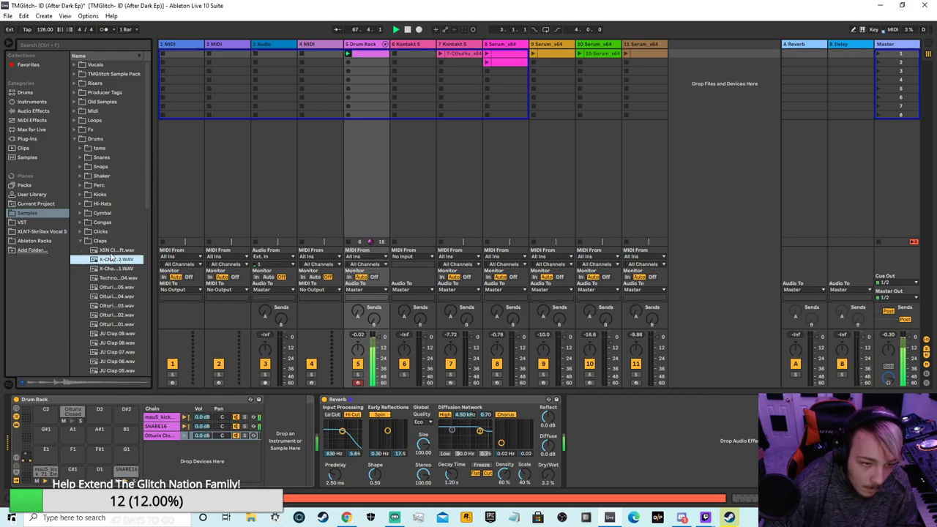
- Try Olturix Clap 02 and JU Clap 08 in place of SNARE16 on the Drum Rack's snare pad
left_click(114, 252)
left_click_drag(114, 253, 126, 472)
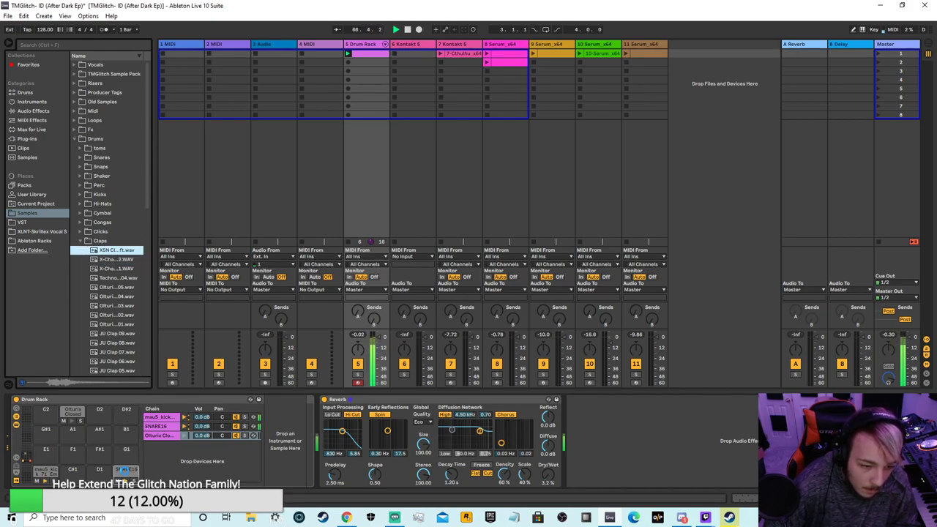
left_click_drag(106, 316, 127, 472)
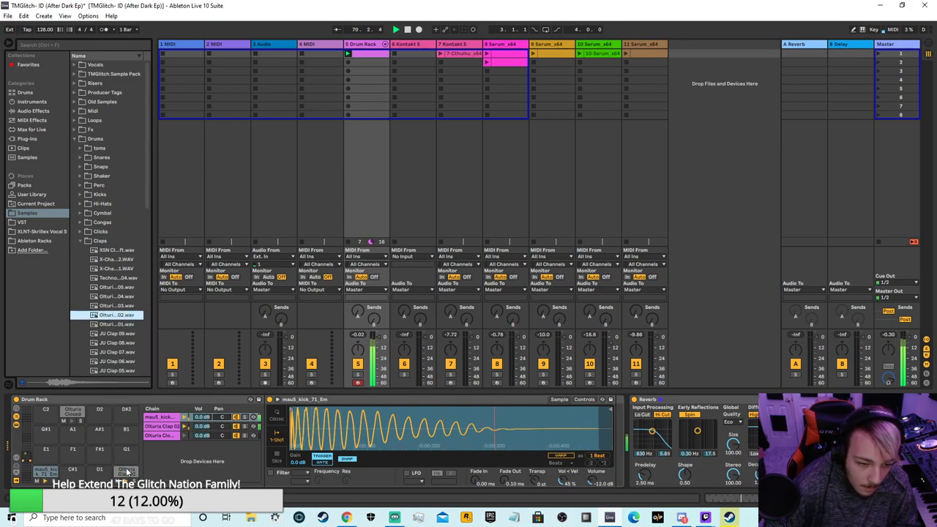
left_click(106, 343)
left_click_drag(123, 426, 127, 469)
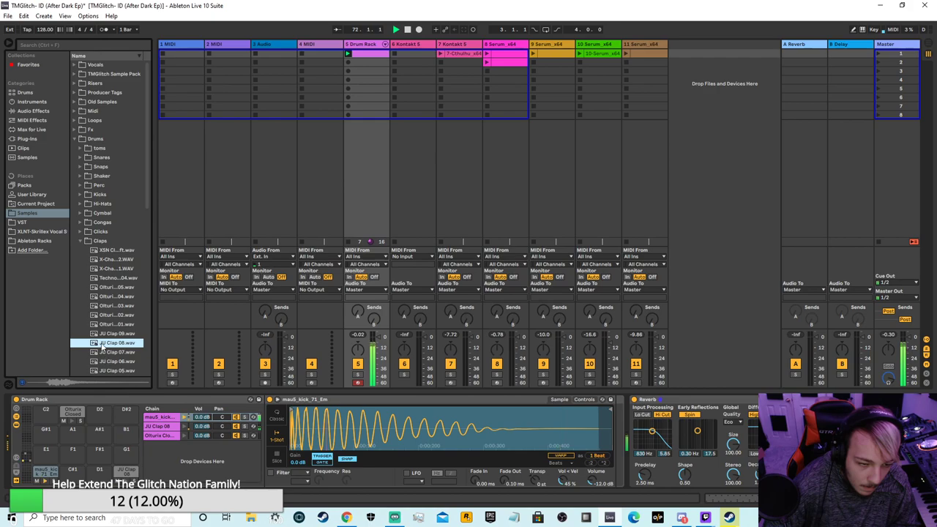
- Audition more claps and try the Clap-Snare Reverb and Clap 4 samples on the Drum Rack's snare pad
scroll(119, 337, "down", 4)
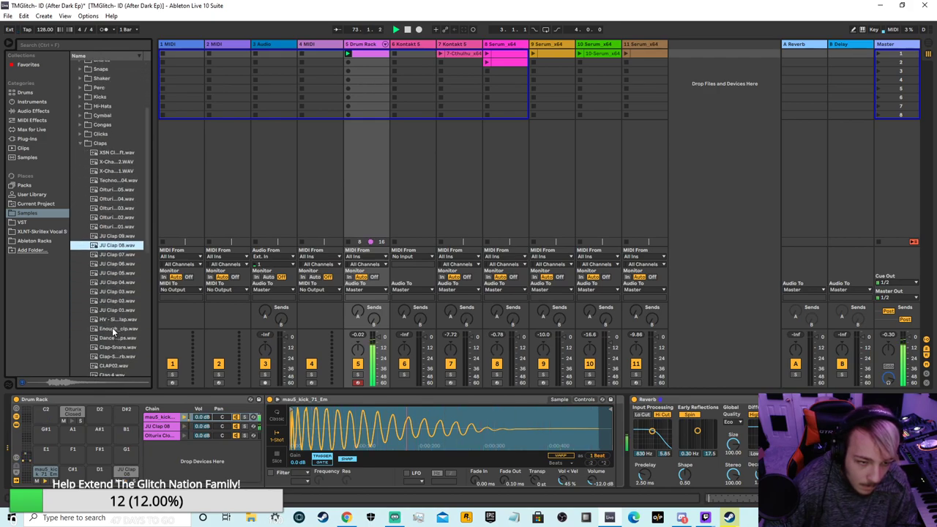
left_click(115, 302)
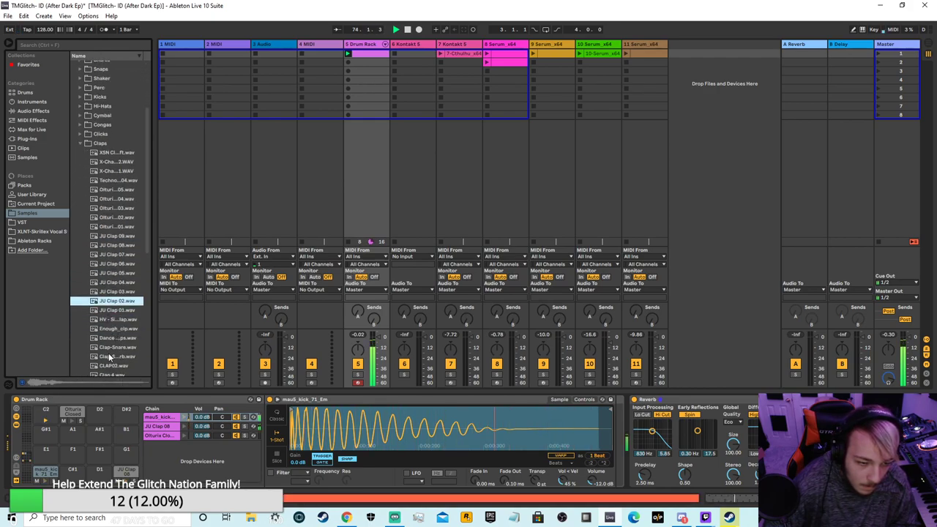
scroll(108, 356, "down", 1)
left_click(109, 350)
left_click(114, 337)
left_click(115, 328)
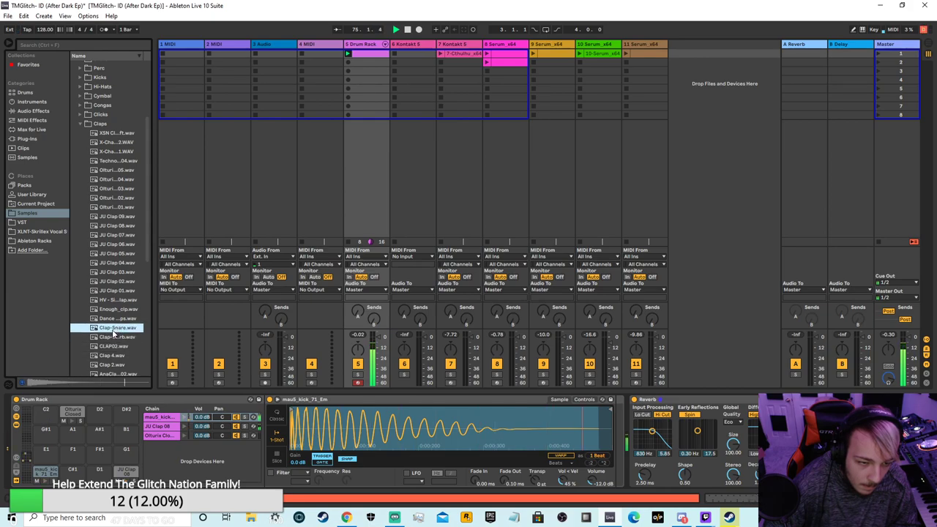
left_click(90, 339)
left_click_drag(123, 467, 125, 468)
scroll(112, 356, "down", 2)
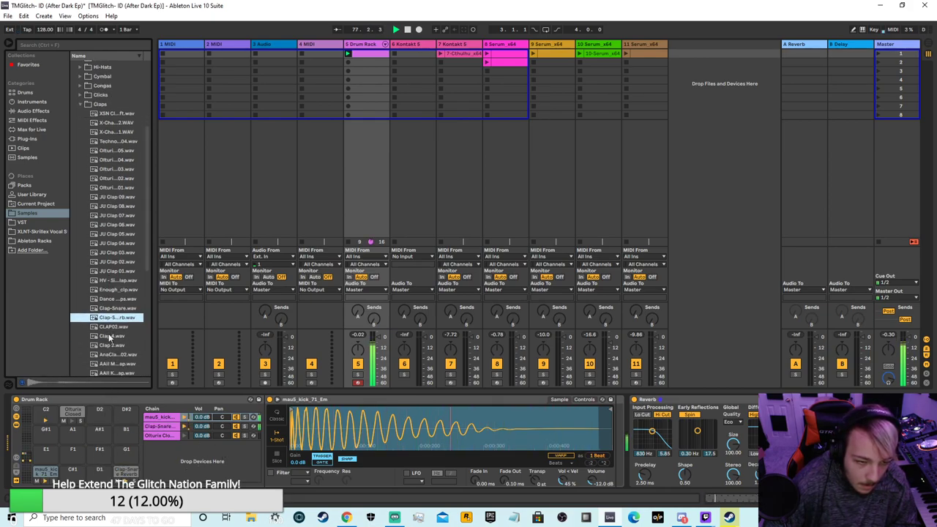
left_click_drag(109, 337, 126, 469)
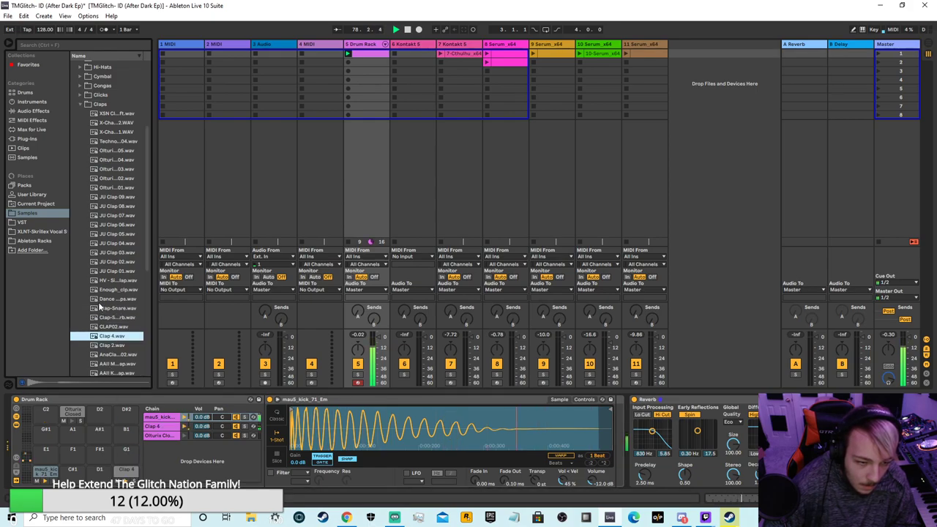
- Try one of the AAII claps and 09 Clap Digital on the Drum Rack's snare pad
scroll(112, 307, "down", 5)
left_click_drag(111, 307, 125, 468)
left_click_drag(107, 316, 132, 470)
left_click(115, 324)
left_click(114, 343)
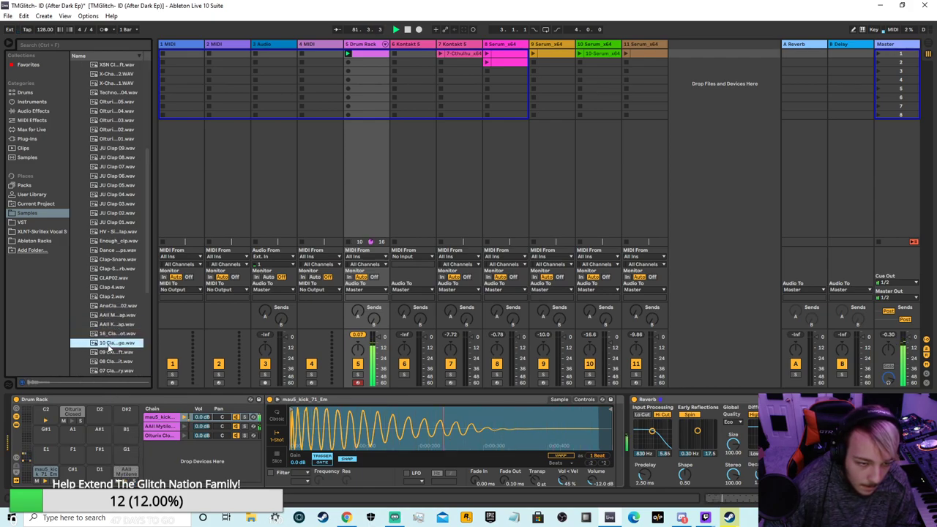
left_click(114, 352)
left_click_drag(108, 354, 126, 474)
- Audition the remaining claps and load 01 Clap Digital Aggressive onto the Drum Rack's snare pad
scroll(116, 328, "down", 3)
left_click(111, 330)
scroll(115, 329, "down", 2)
left_click(113, 338)
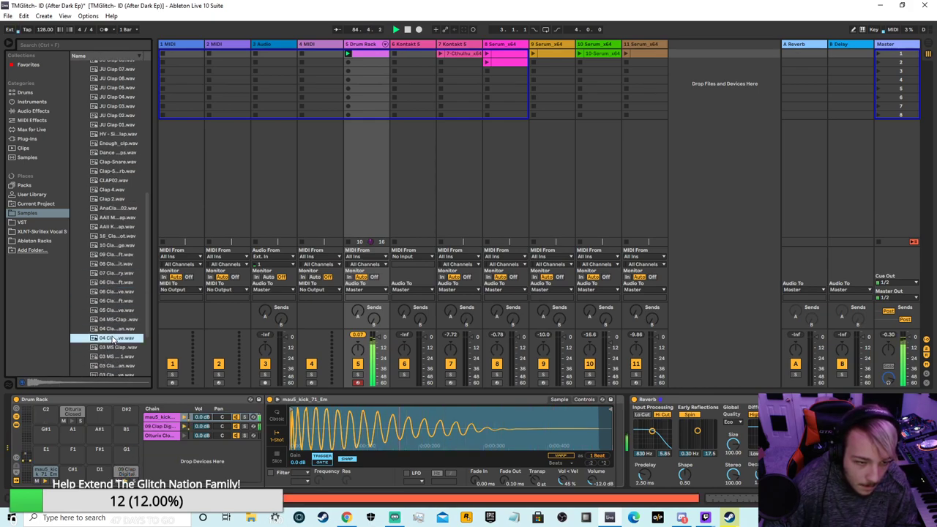
scroll(121, 351, "down", 1)
left_click(110, 339)
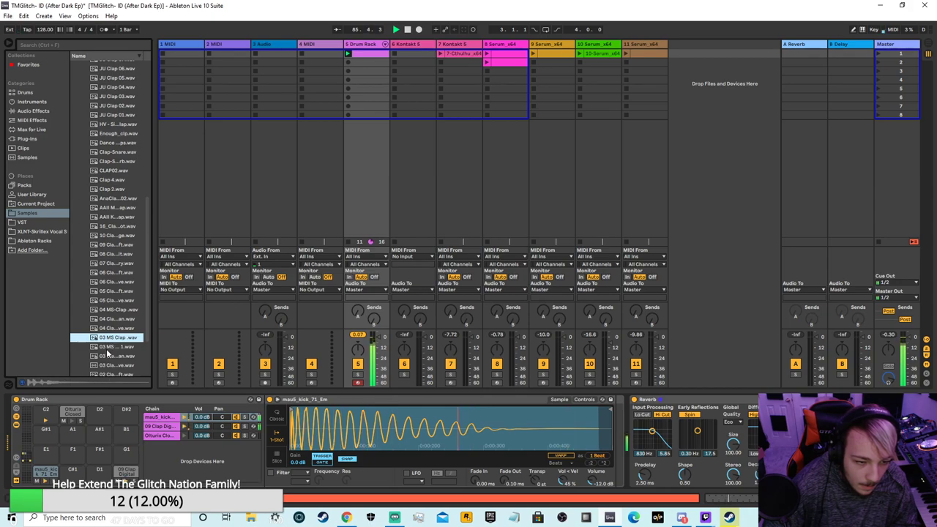
scroll(109, 353, "down", 4)
left_click(102, 314)
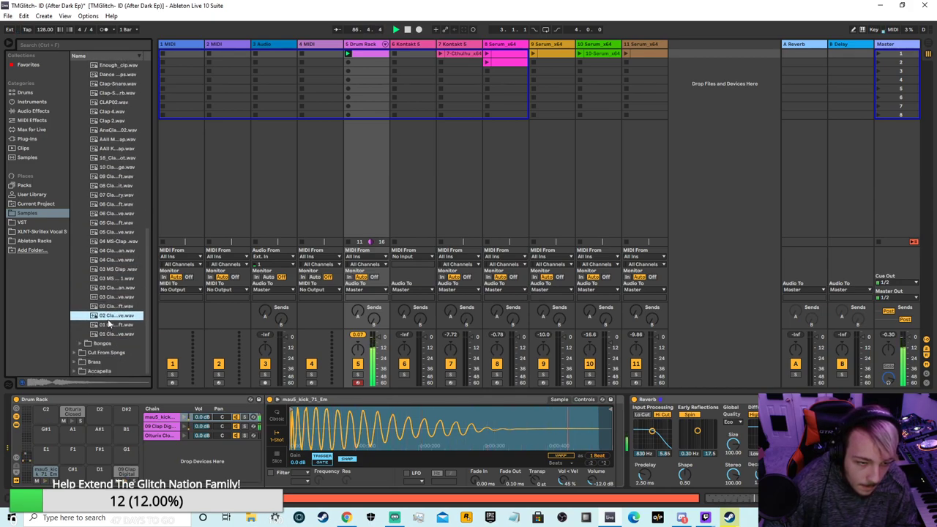
left_click(103, 325)
left_click(107, 334)
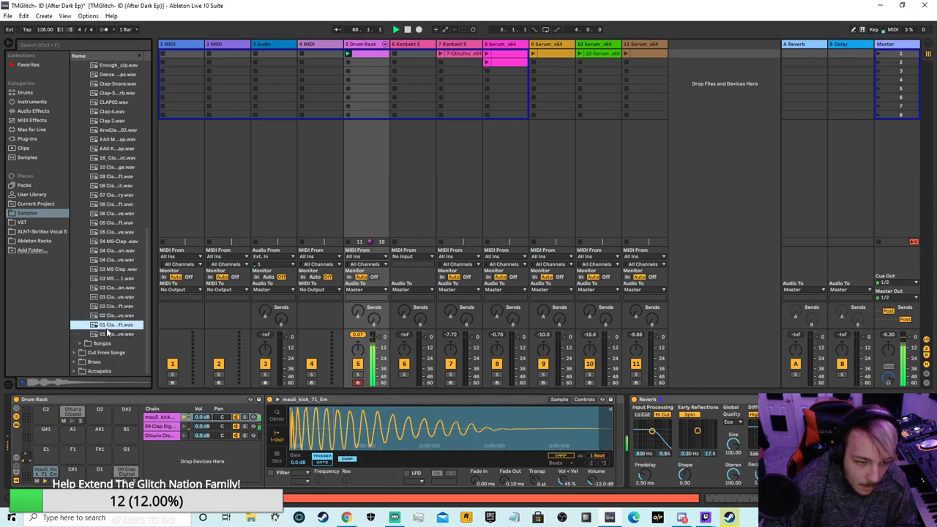
left_click_drag(106, 327, 118, 468)
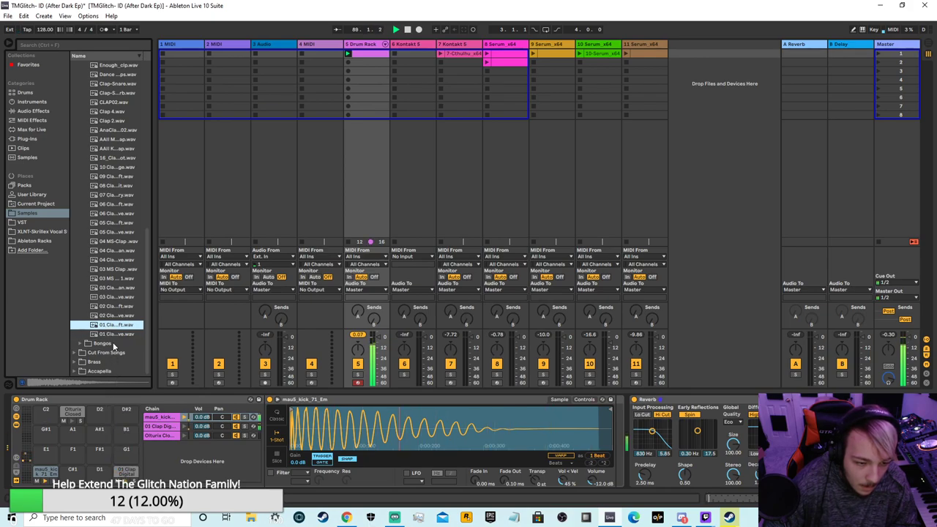
left_click_drag(108, 333, 139, 417)
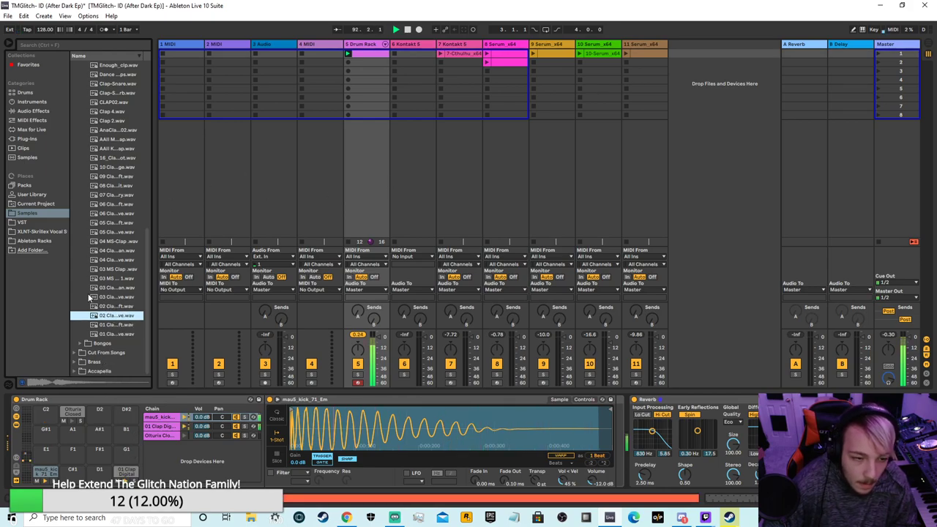
- Duplicate the Drum Rack clip into the second clip slot of track 5 in Session view
left_click(926, 48)
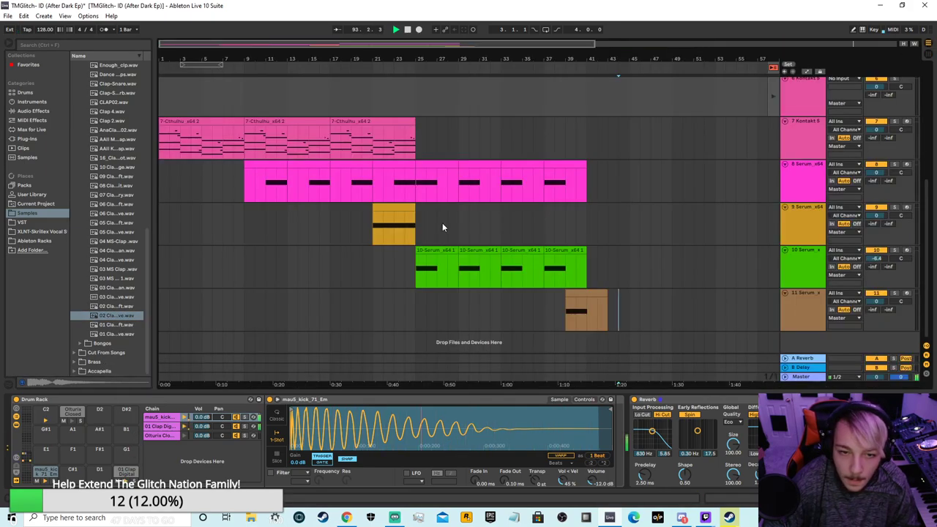
left_click(926, 55)
right_click(370, 59)
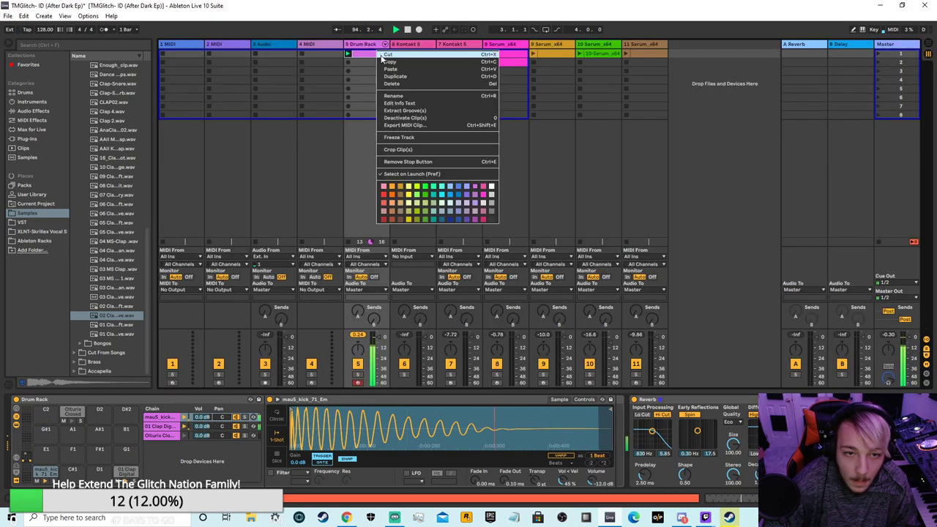
left_click(380, 73)
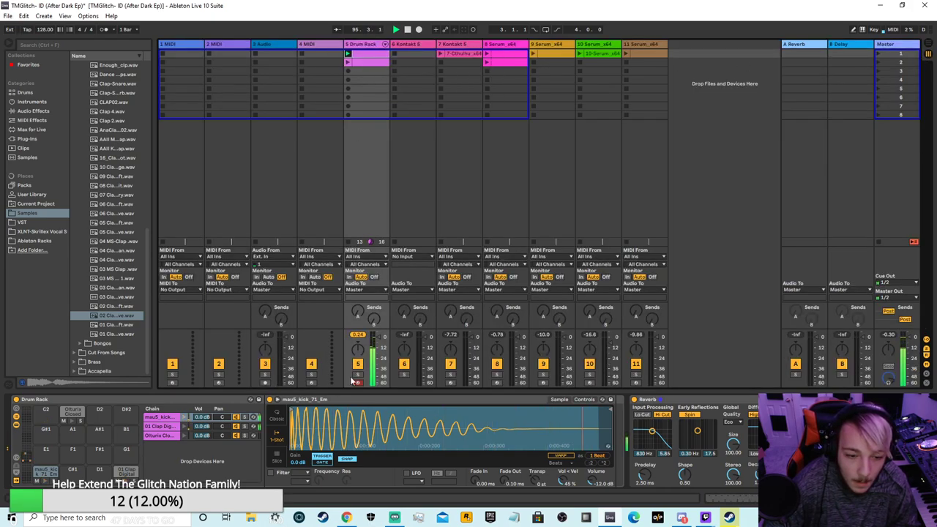
- Delete the 01 Clap Digital Aggressive notes from the duplicated Drum Rack clip, and undo the deletion
left_click(372, 62)
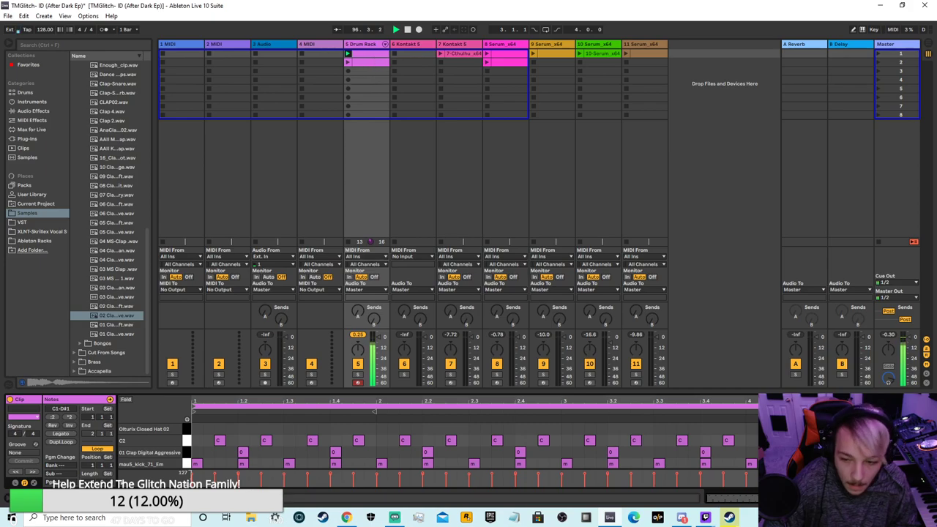
left_click_drag(642, 455, 205, 460)
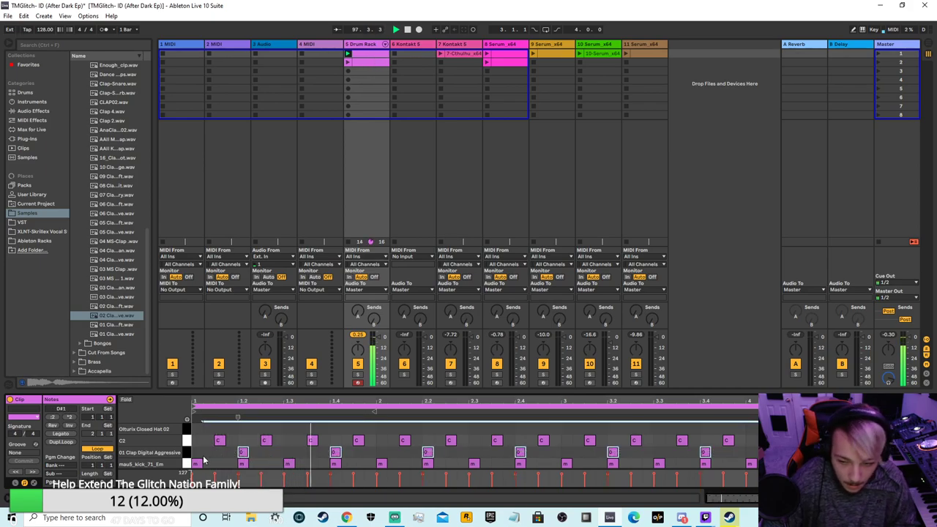
key("Delete")
key("ctrl+z")
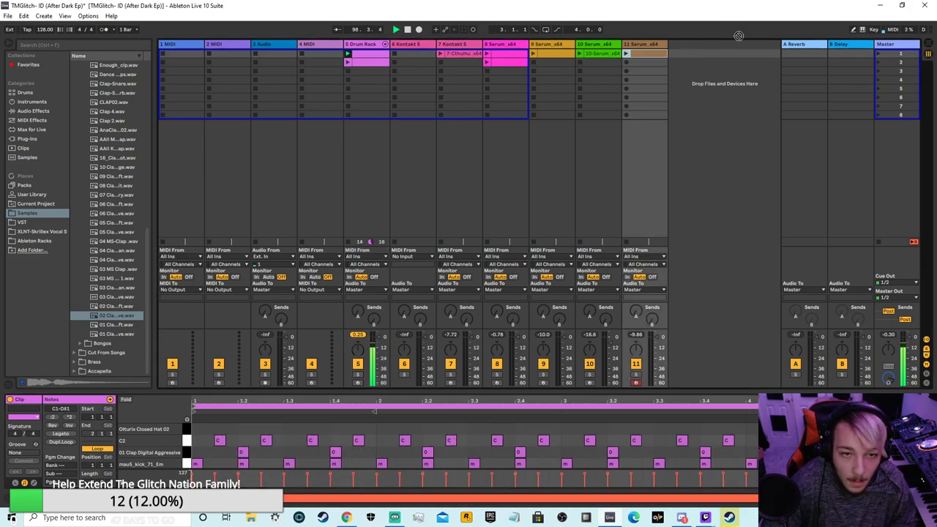
- Extend the Drum Rack part on track 5 to bar 57 in the arrangement by repeatedly duplicating its last clip
key("Tab")
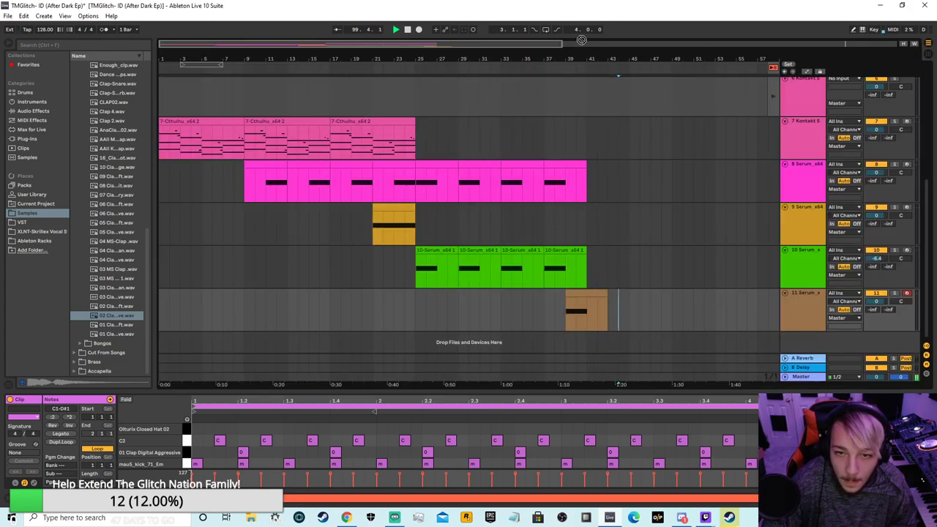
left_click_drag(590, 64, 585, 114)
right_click(610, 88)
left_click(641, 115)
right_click(641, 82)
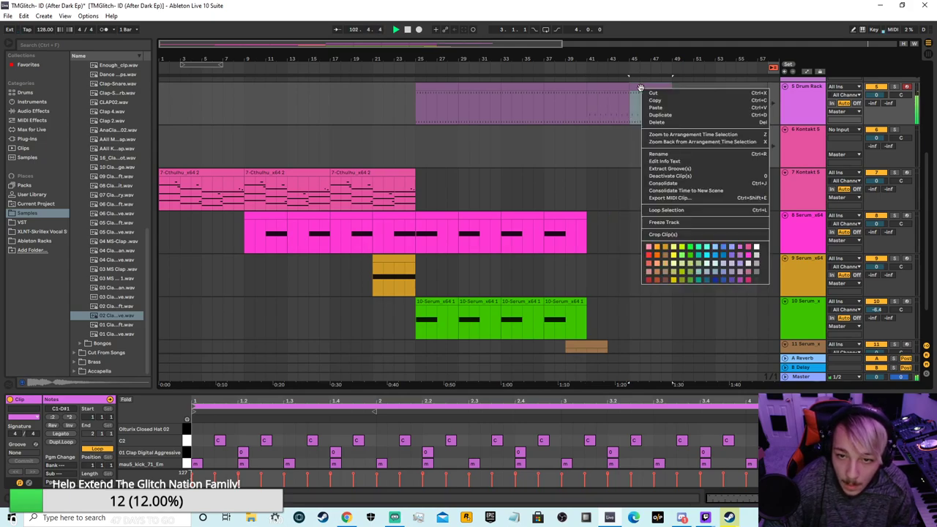
left_click(663, 115)
right_click(696, 86)
left_click(710, 114)
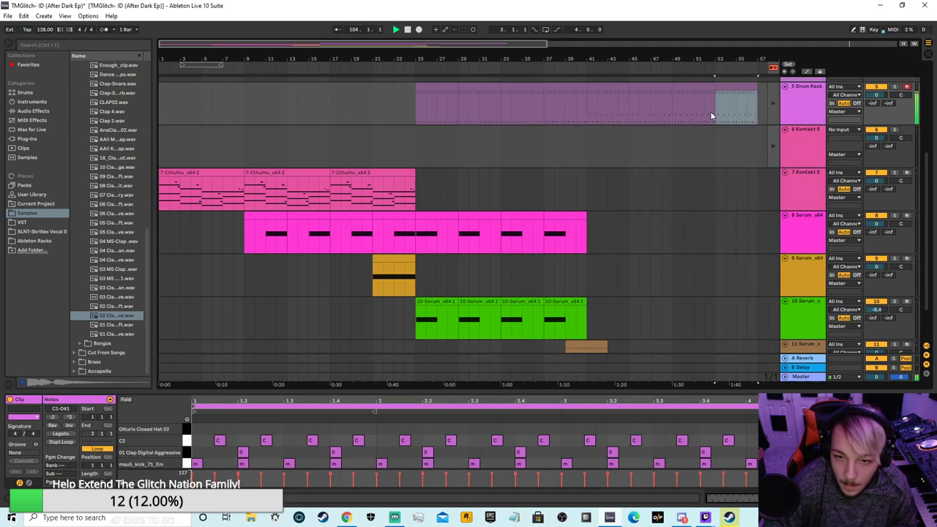
- Extend track 8's Serum part from bar 41 to bar 57 by repeatedly duplicating its last clip
right_click(570, 217)
left_click(603, 249)
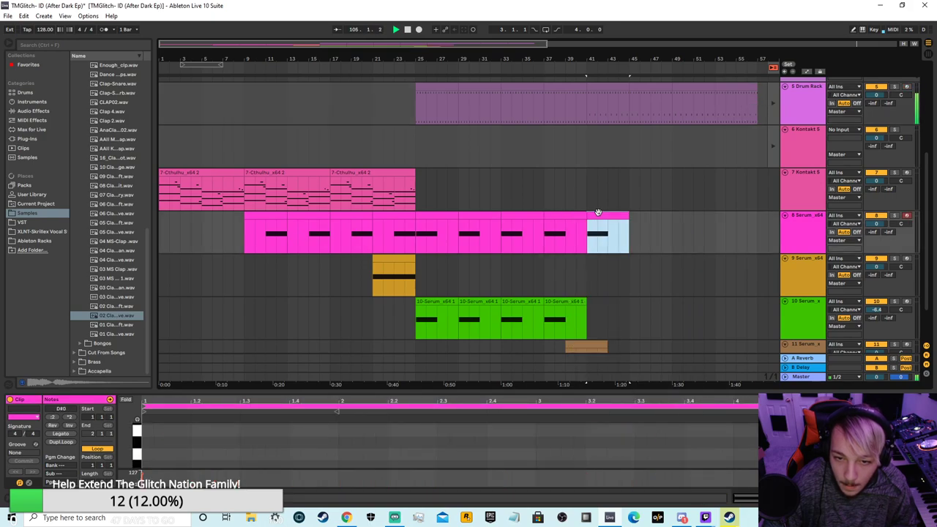
right_click(597, 218)
left_click(618, 245)
right_click(641, 219)
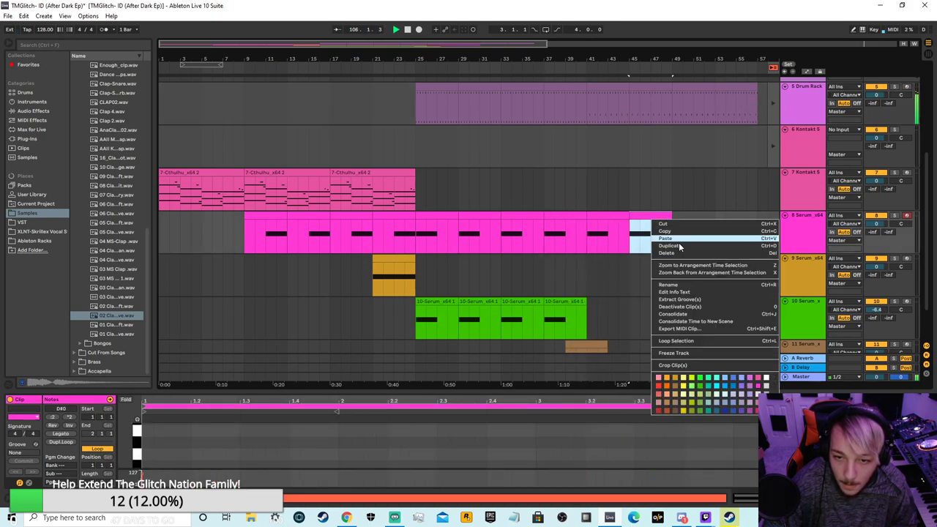
left_click(658, 243)
right_click(692, 220)
left_click(714, 246)
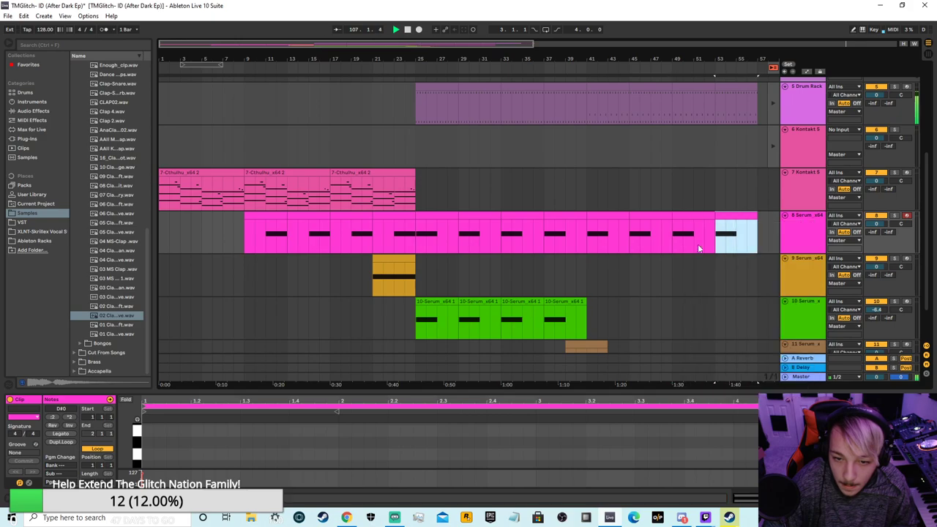
- Extend track 10's Serum part from bar 41 to bar 57 by repeatedly duplicating its last clip
right_click(548, 314)
left_click(567, 339)
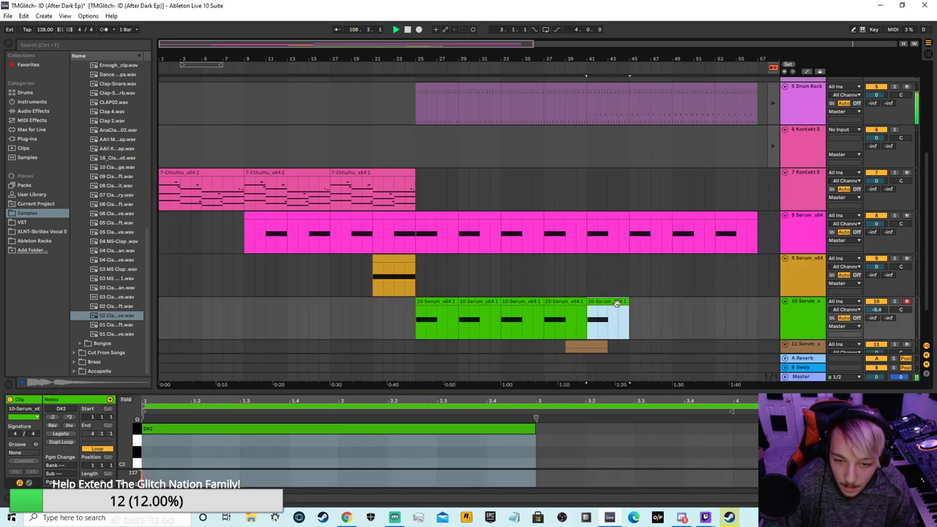
right_click(626, 302)
left_click(640, 327)
right_click(663, 305)
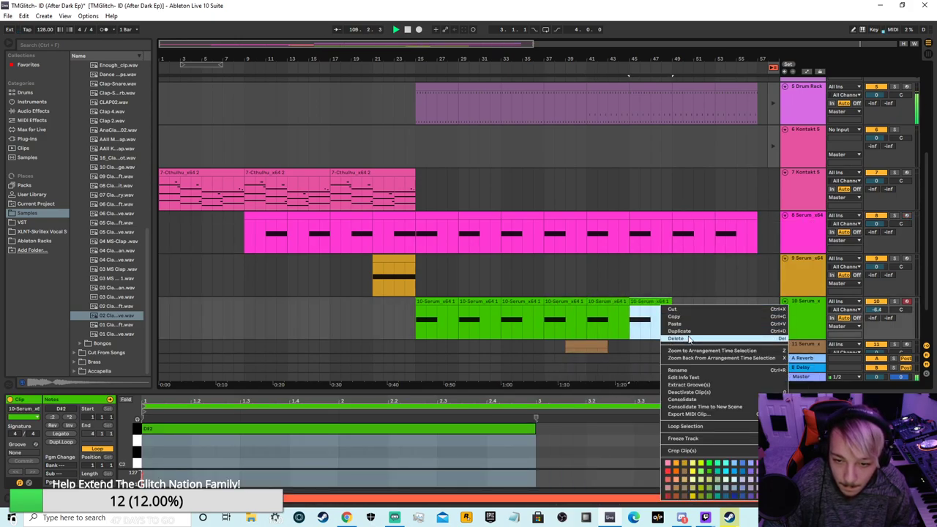
left_click(687, 331)
right_click(695, 302)
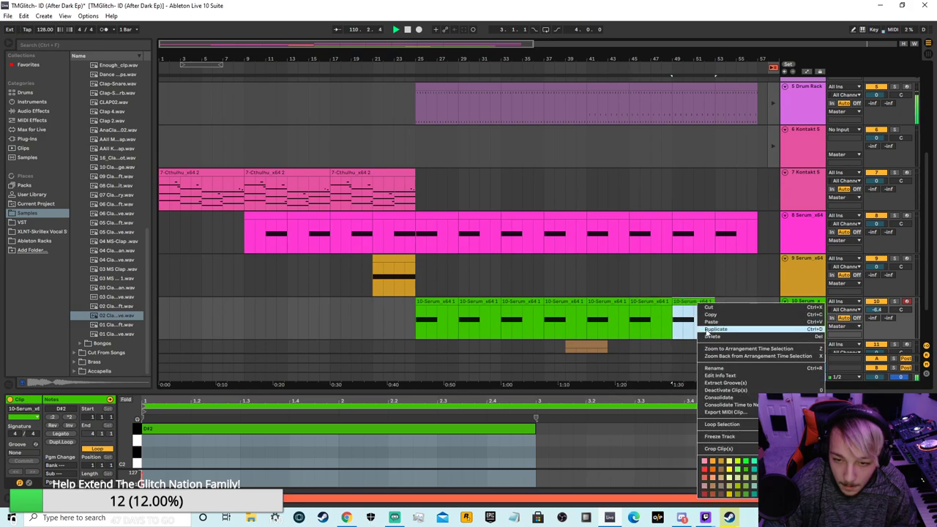
left_click(711, 327)
- Return track 5 to arrangement playback from bar 25 and save the Live set
left_click(771, 102)
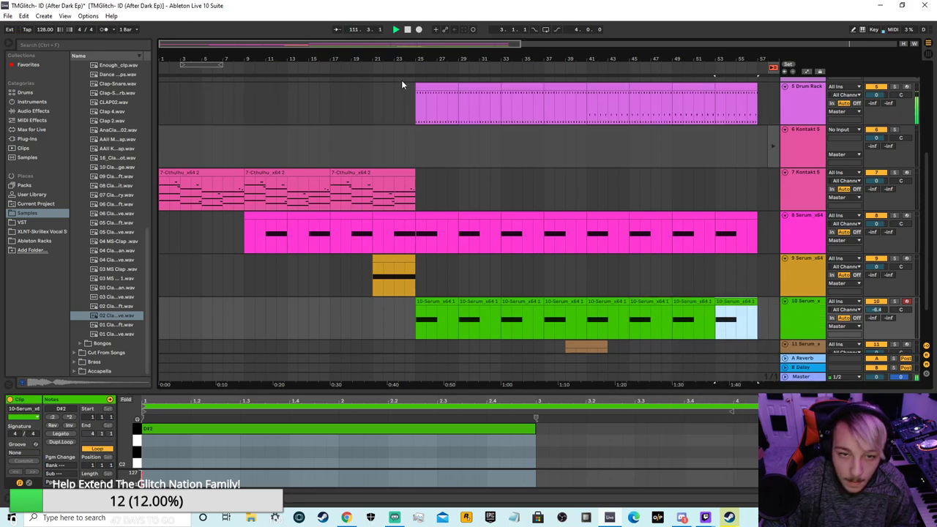
left_click(402, 67)
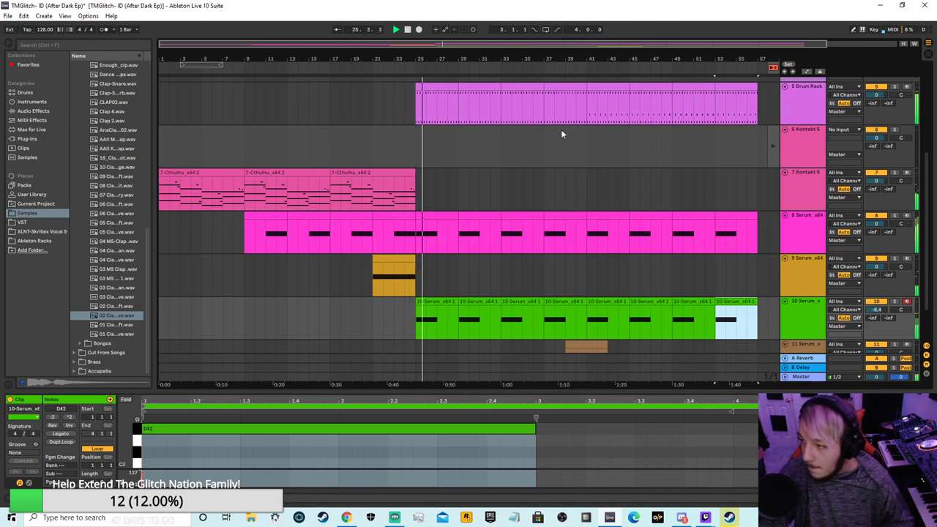
left_click(7, 15)
left_click(40, 104)
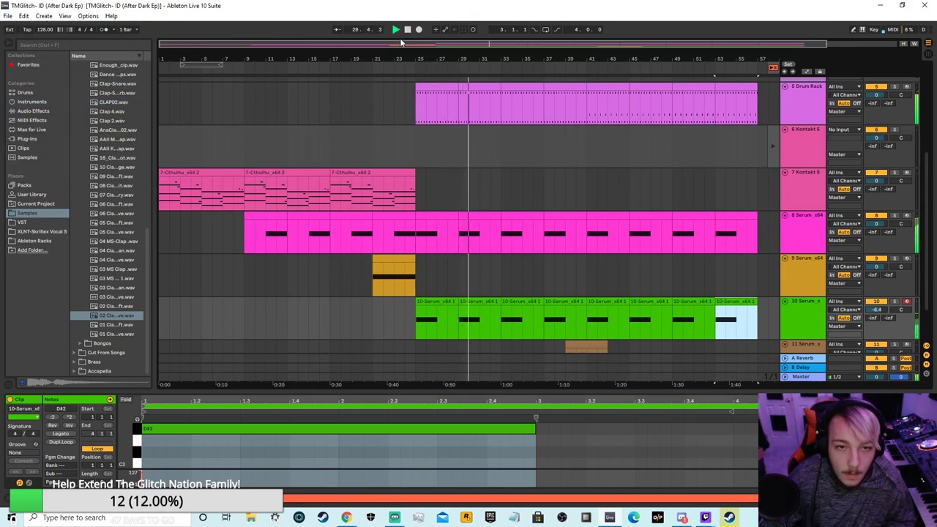
- Open track 5's second Drum Rack clip in Session view
mouse_move(411, 46)
left_mouse_down()
mouse_move(411, 87)
mouse_move(411, 42)
left_mouse_up()
scroll(560, 195, "down", 3)
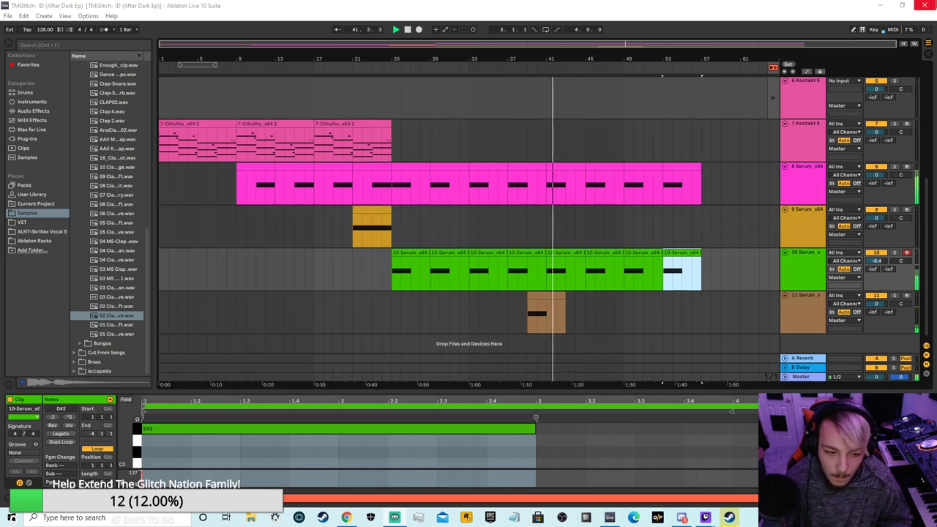
scroll(501, 250, "up", 1)
scroll(500, 250, "up", 4)
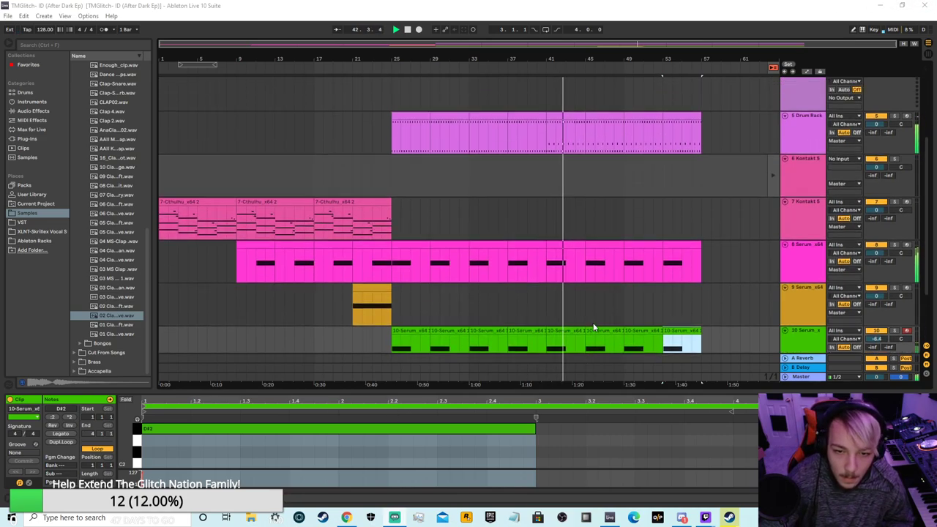
left_click(801, 147)
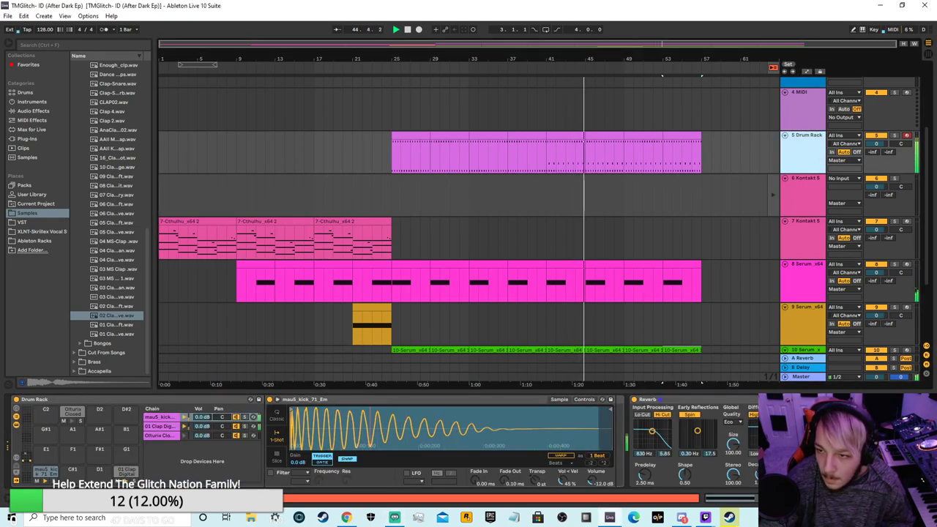
left_click(927, 54)
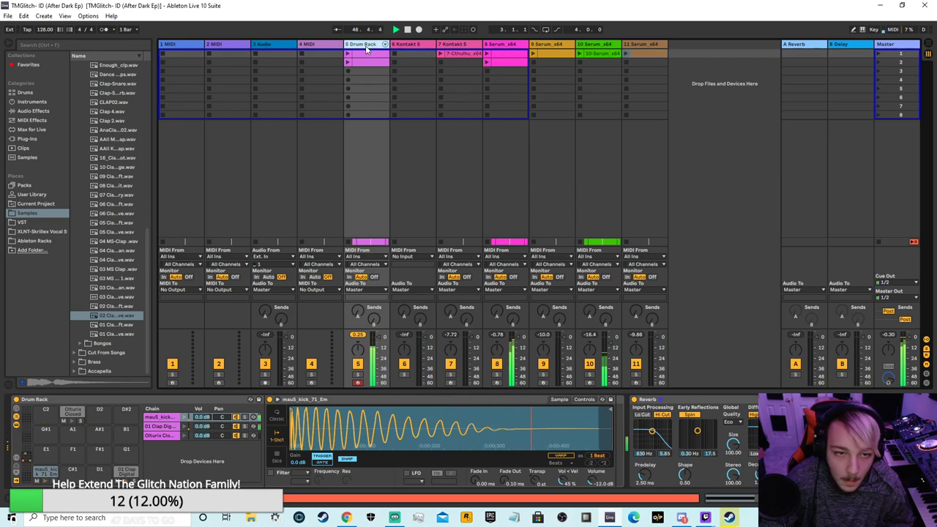
left_click(361, 62)
- Try reloading the 01 Clap Digital Aggressive sample onto the Drum Rack's D#1 pad
left_click(103, 324)
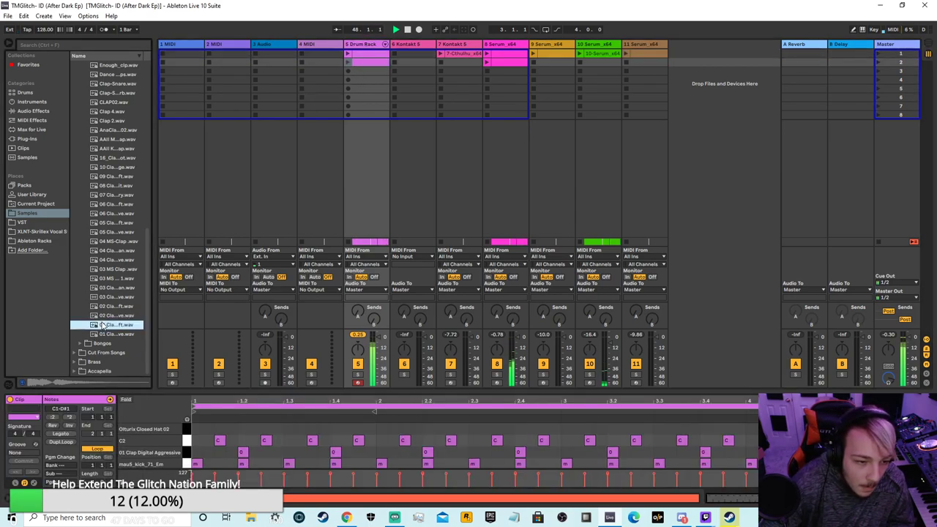
left_click(106, 334)
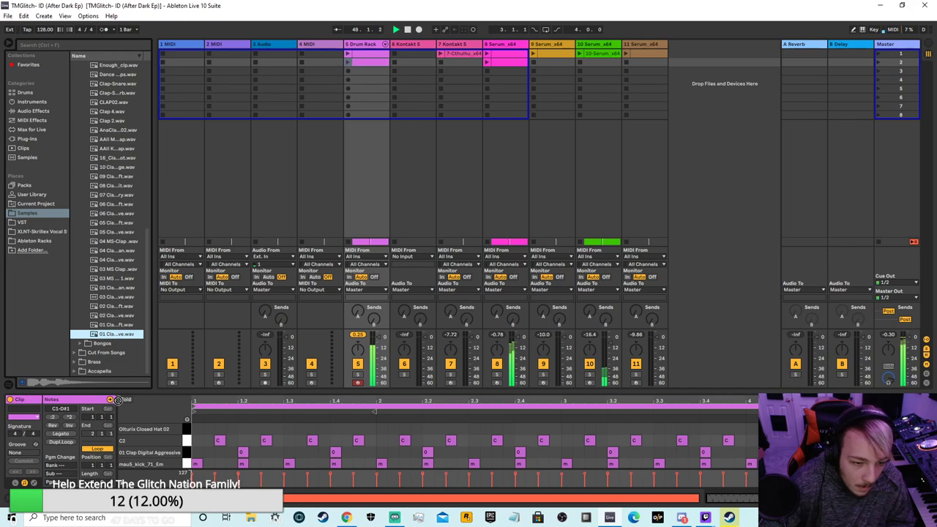
left_click_drag(118, 411, 121, 322)
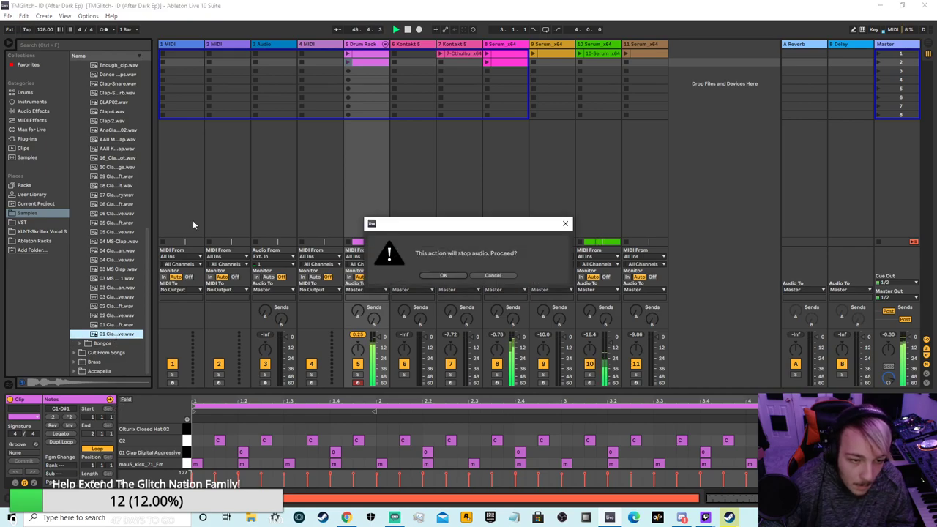
left_click(487, 276)
left_click(376, 46)
left_click_drag(120, 335, 125, 472)
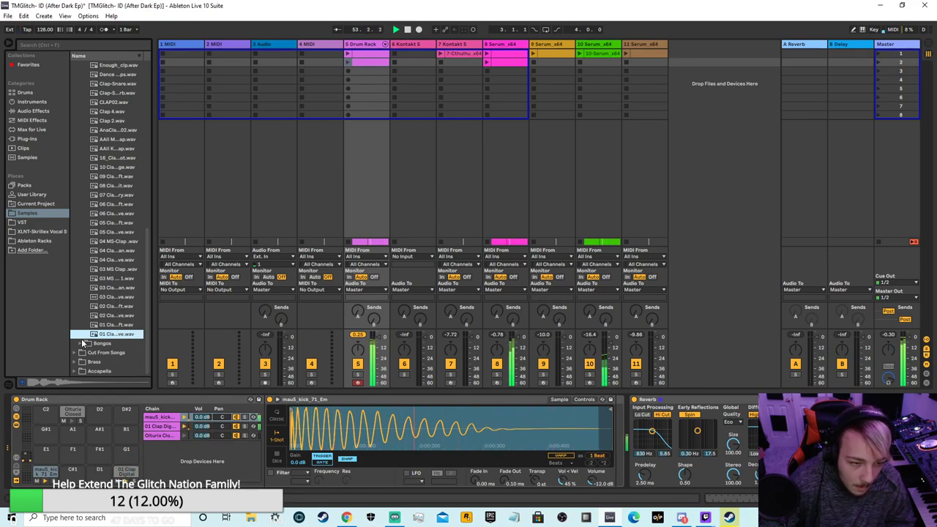
- Collapse the Claps folder and expand the Snares folder within the Drums samples
scroll(116, 272, "up", 10)
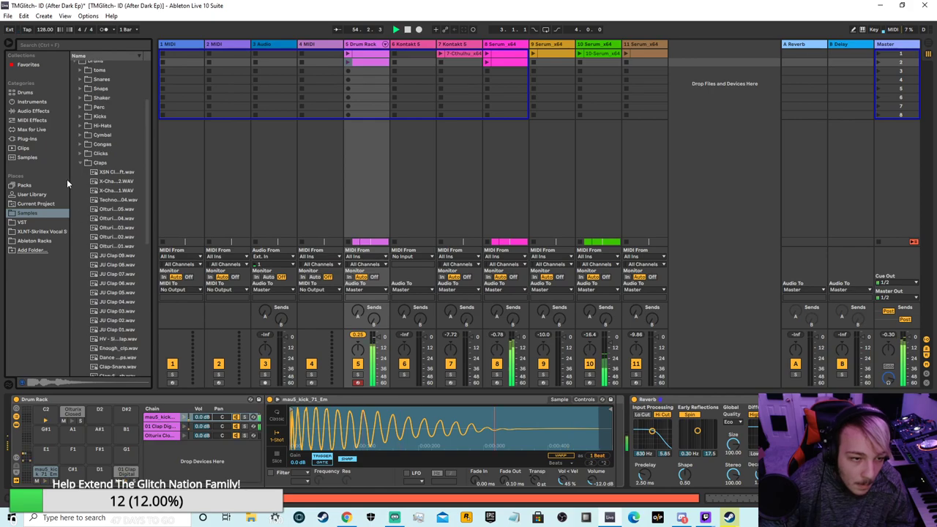
left_click(77, 164)
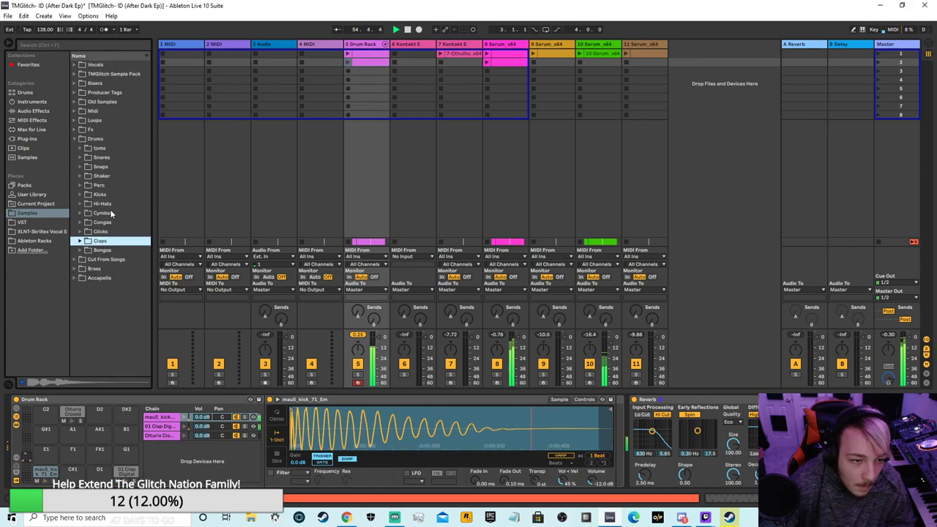
left_click(79, 157)
- Audition the samples in the Snares folder, from the V_RIOT files down to the first EDM snare
left_click(98, 269)
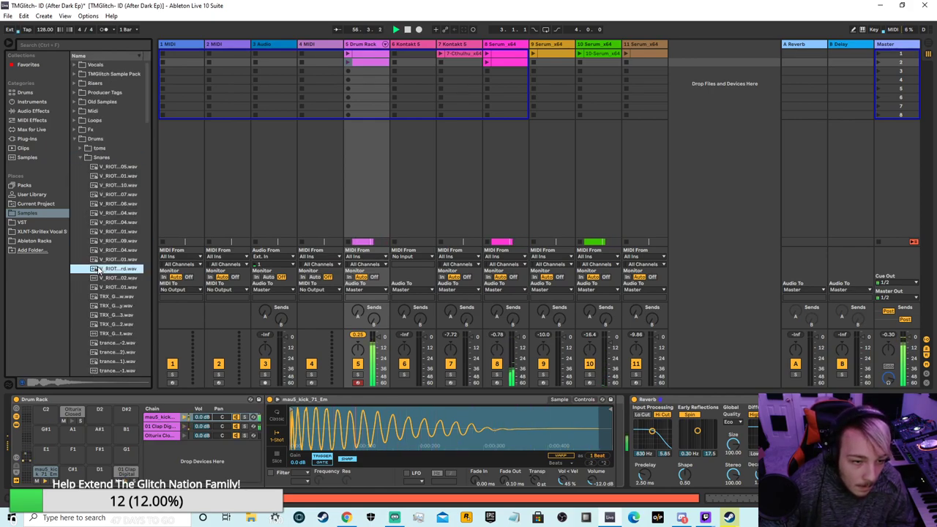
left_click(114, 326)
scroll(114, 340, "down", 2)
left_click(112, 332)
scroll(114, 336, "down", 2)
left_click(113, 321)
scroll(113, 336, "down", 2)
left_click(113, 329)
scroll(114, 331, "down", 2)
left_click(114, 334)
scroll(125, 359, "down", 3)
left_click(120, 339)
scroll(120, 344, "down", 5)
left_click(117, 351)
scroll(117, 352, "down", 2)
left_click(118, 351)
scroll(123, 349, "down", 3)
left_click(123, 337)
left_click(119, 320)
left_click(117, 327)
left_click(115, 337)
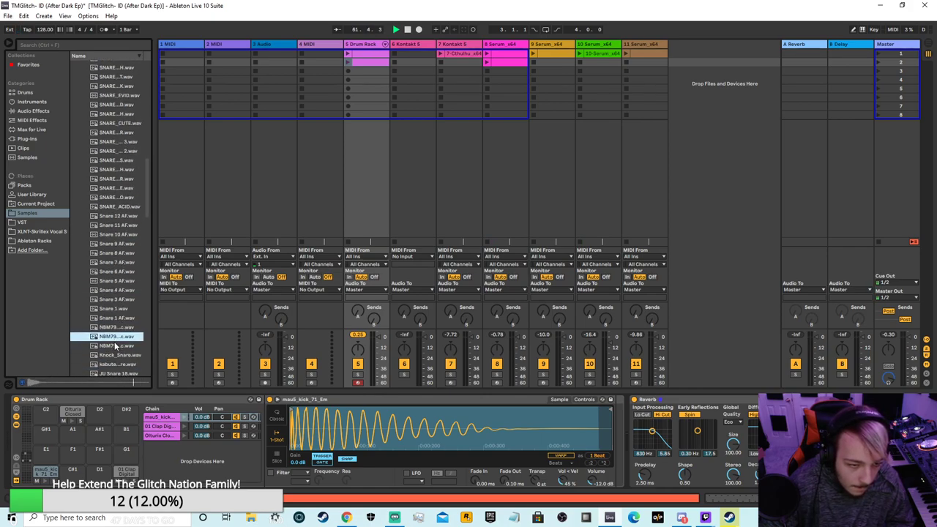
left_click(116, 356)
scroll(117, 356, "down", 2)
left_click(117, 350)
scroll(117, 355, "down", 2)
left_click(117, 352)
scroll(121, 344, "down", 2)
left_click(124, 329)
left_click(114, 345)
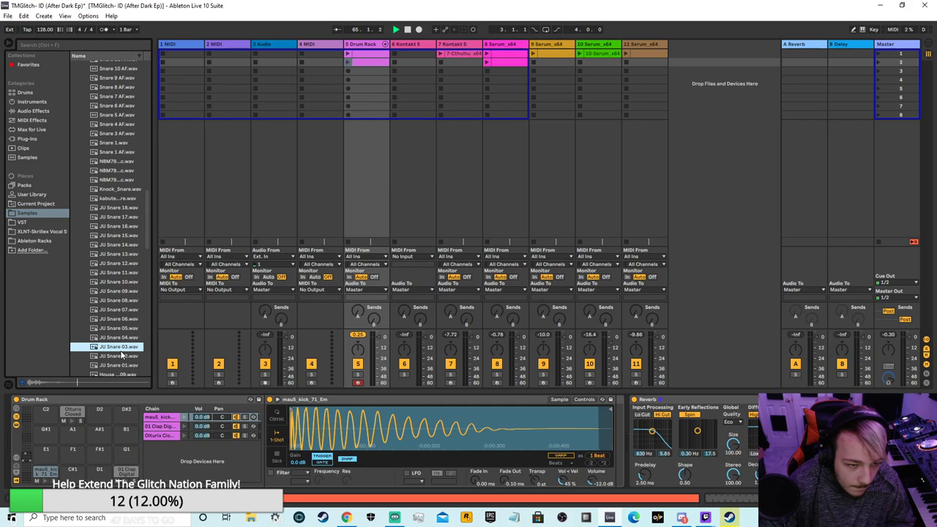
scroll(117, 347, "down", 2)
left_click(119, 345)
left_click(121, 354)
left_click(117, 336)
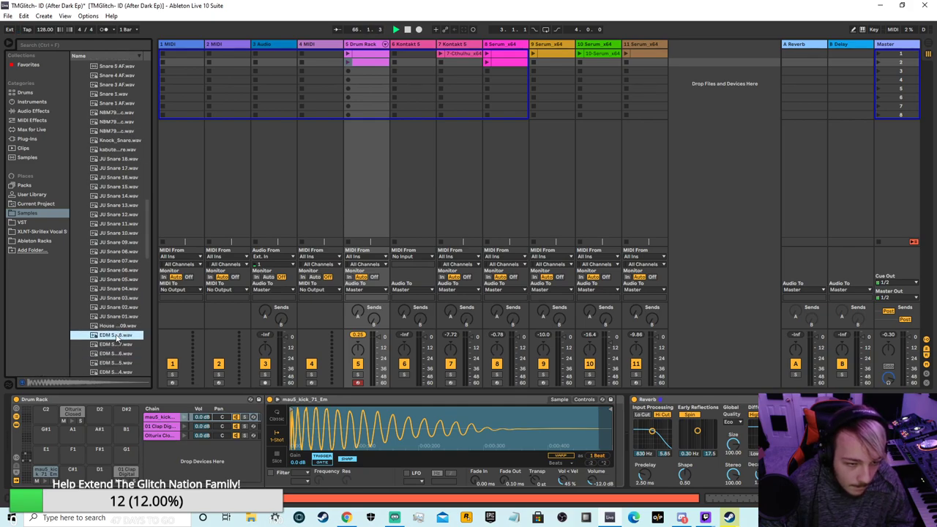
- Replace the clap on the Drum Rack's D#1 pad with EDM Snare 18 and play the arrangement from about bar 40
left_click_drag(111, 336, 123, 464)
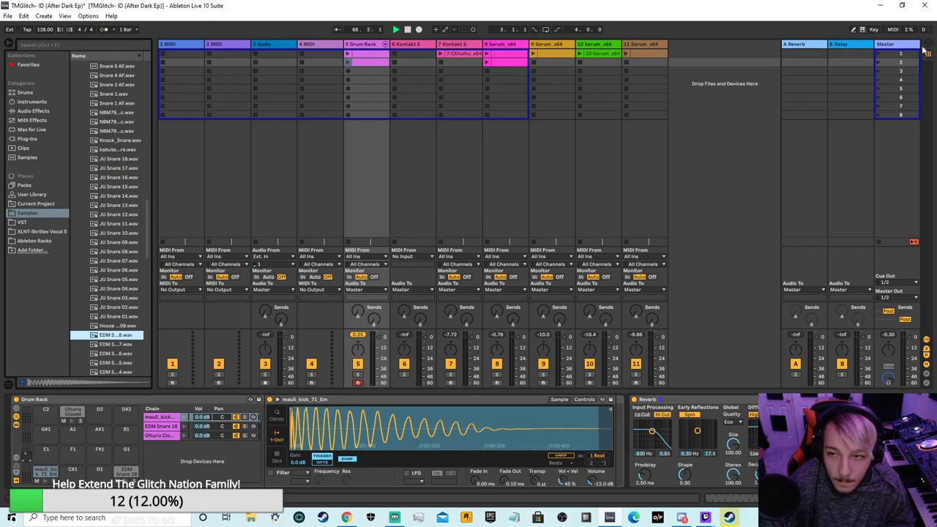
left_click(926, 45)
left_click(538, 64)
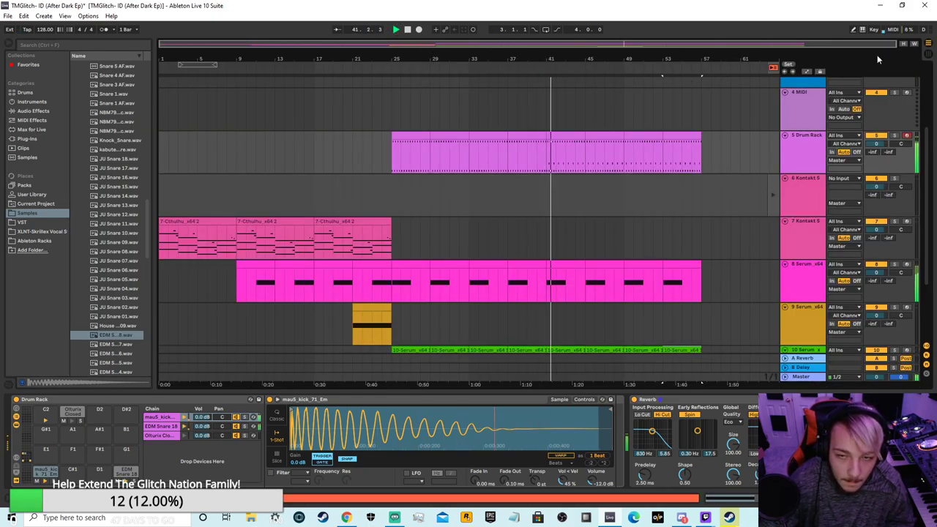
- Replace the D#1 pad's sample with the House …09.wav snare from the Snares folder
left_click(927, 53)
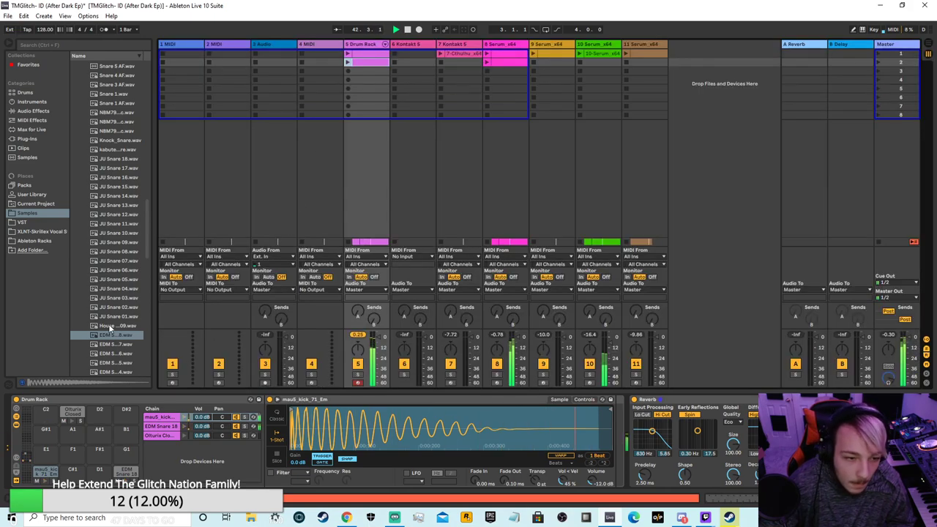
left_click(115, 325)
left_click_drag(109, 327, 126, 472)
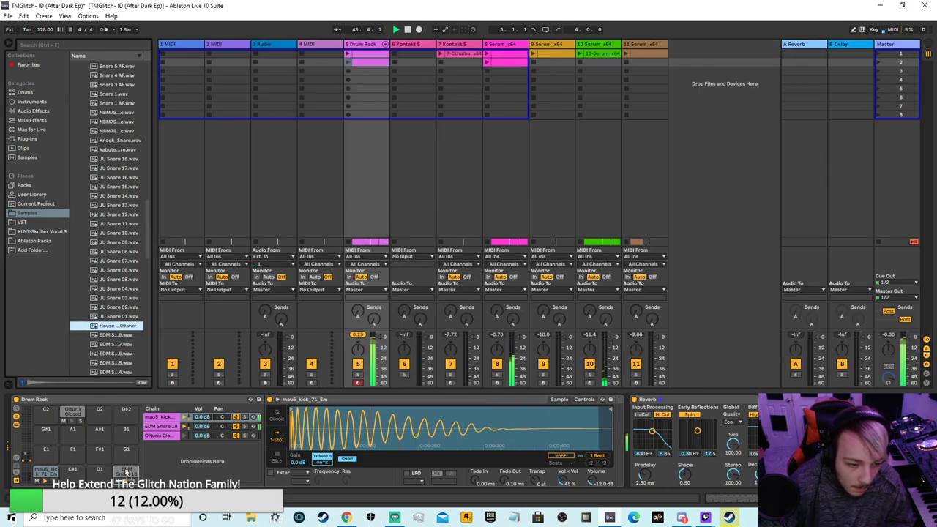
- Audition the snares from the EDM files down to AM Snare 08, and load AM Snare 08 onto the D#1 pad
left_click(111, 345)
key("Down")
key("Down")
key("Down")
key("Down")
key("Down")
key("Down")
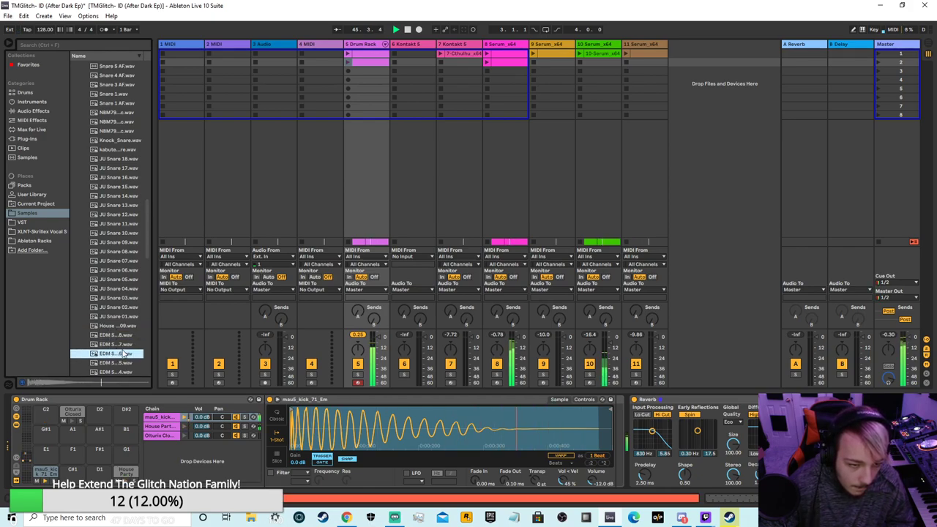
key("Down")
key("Down")
key("Down")
key("Down")
key("Down")
key("Down")
key("Down")
key("Down")
key("Down")
key("Down")
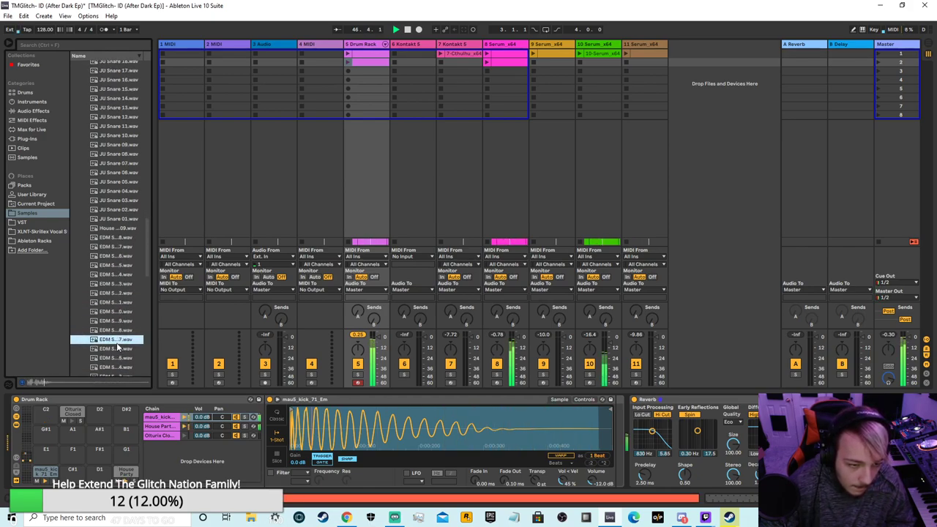
key("Down")
key("Down")
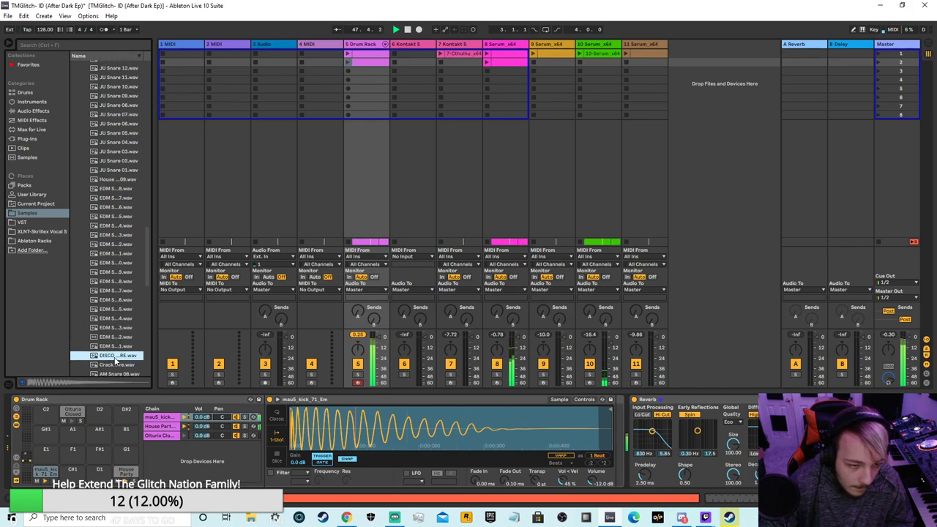
key("Down")
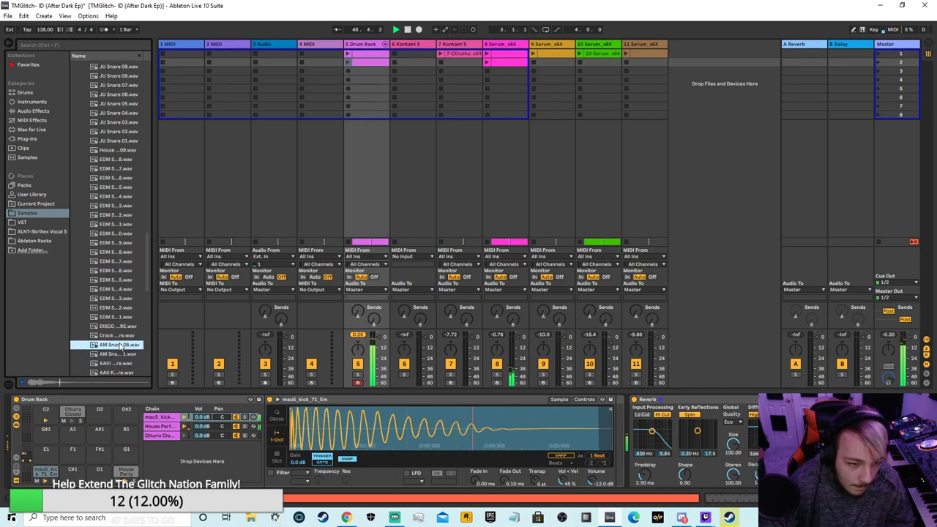
left_click_drag(109, 351, 125, 474)
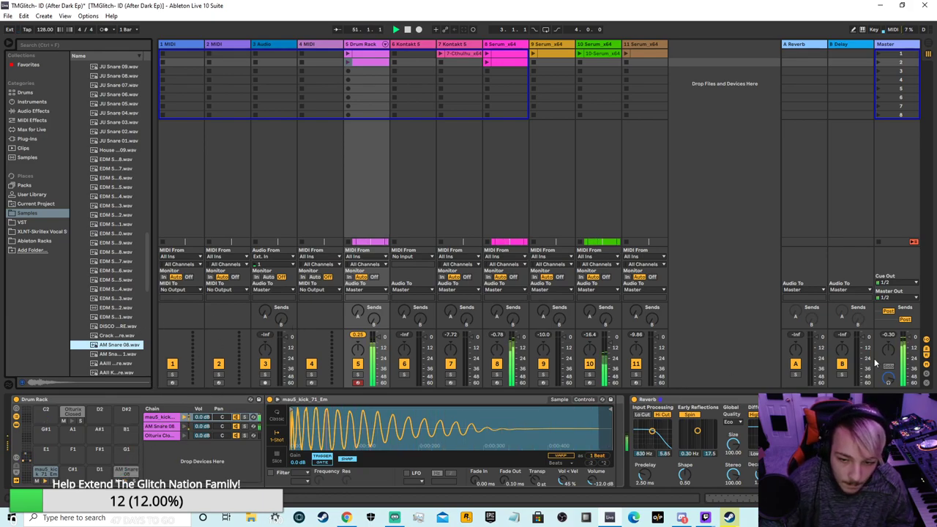
- Audition the remaining snare samples below AM Snare 08, down to the 47 Snare Digital file
left_click(115, 355)
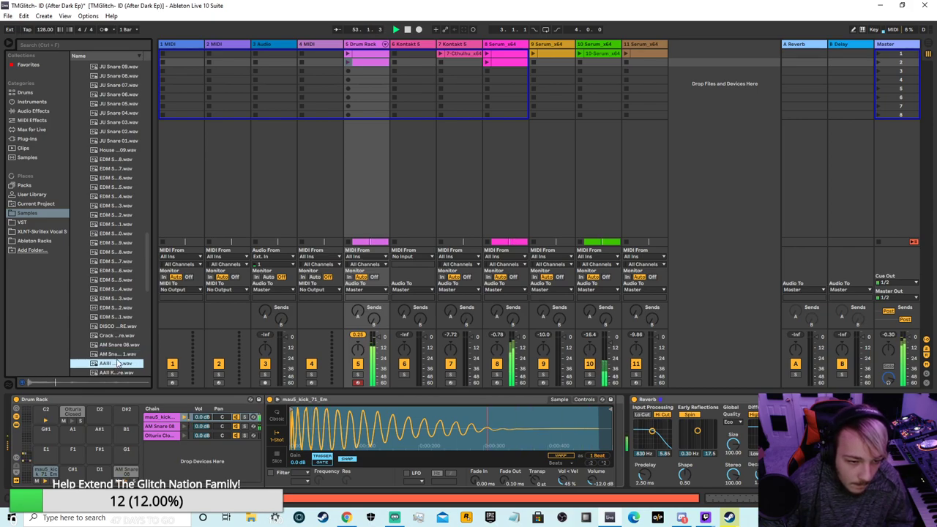
key("Down")
key("Down")
key("Down")
key("Down")
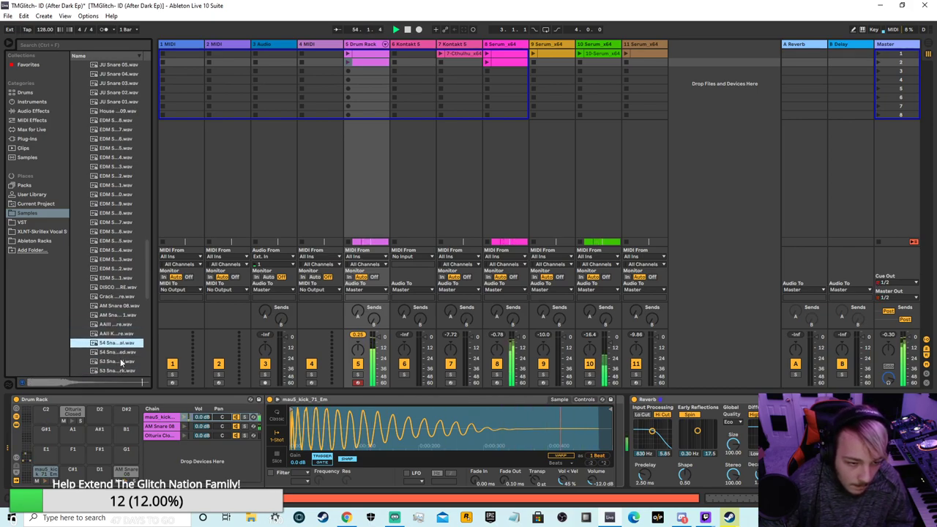
left_click(114, 343)
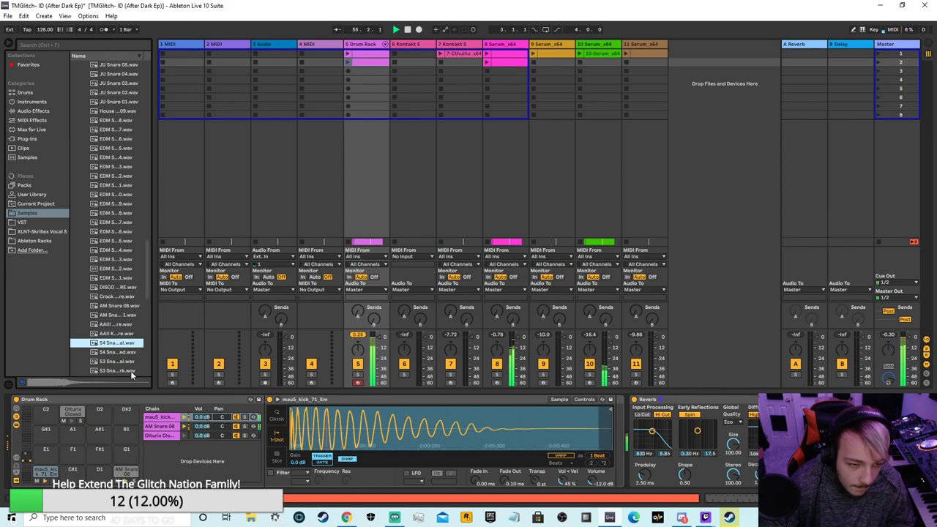
scroll(126, 373, "down", 3)
left_click(125, 351)
left_click(122, 359)
scroll(121, 356, "down", 2)
left_click(107, 331)
left_click(124, 356)
left_click(116, 367)
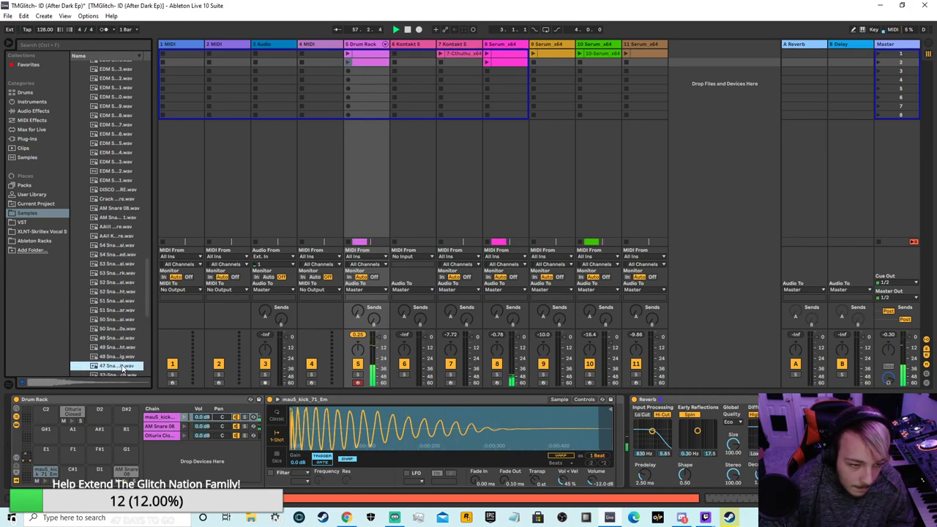
- Load the 47 Snare Digital sample onto the Drum Rack's D#1 pad and return to Arrangement view
scroll(123, 370, "down", 2)
left_click_drag(109, 330, 136, 478)
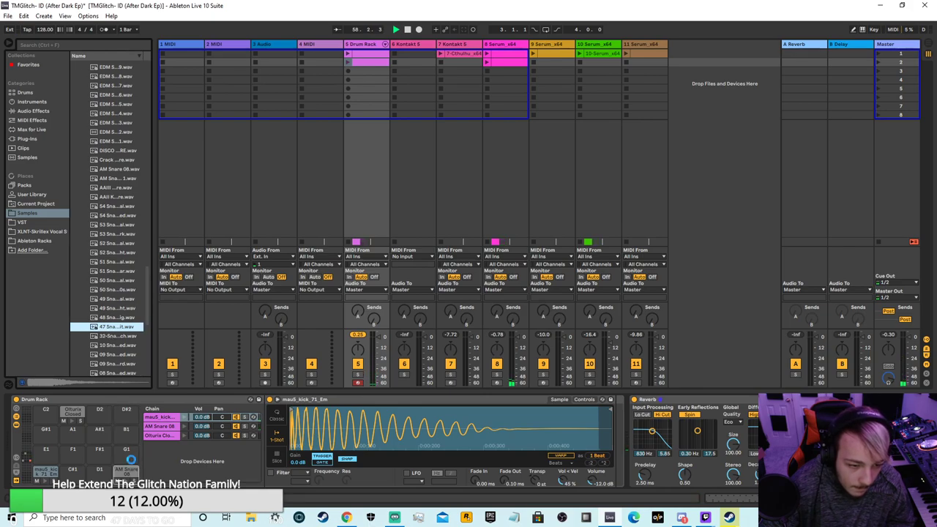
left_click(927, 47)
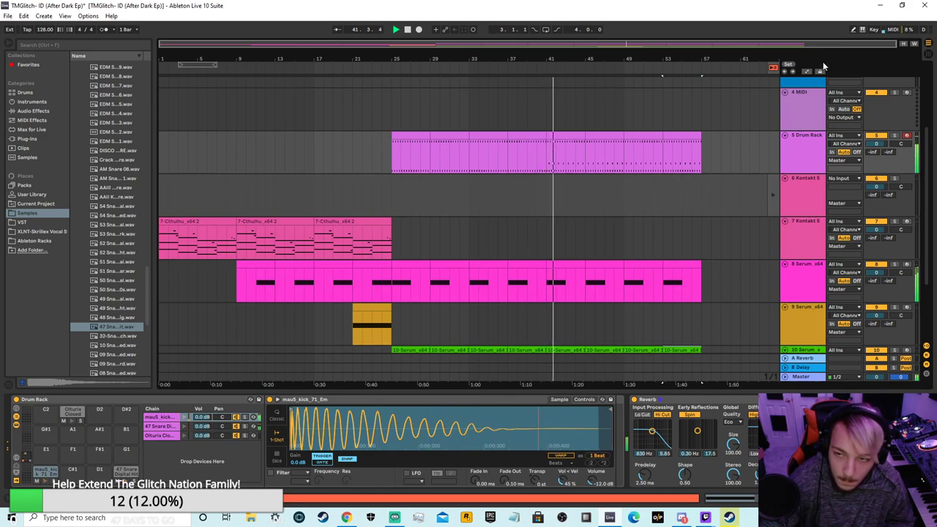
- Switch to Session view and load the 32-Snare sample onto the Drum Rack's D#1 pad
left_click(926, 57)
scroll(111, 352, "down", 1)
left_click(115, 307)
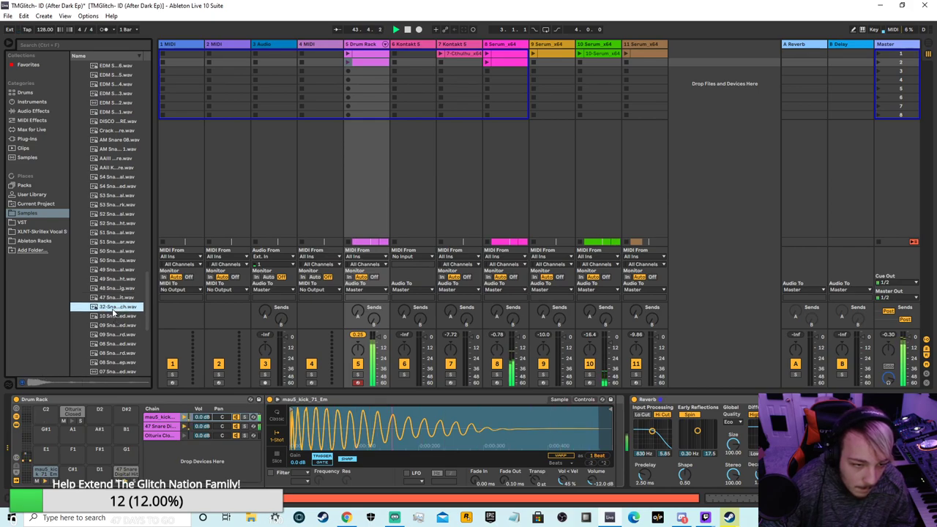
left_click_drag(113, 313, 130, 466)
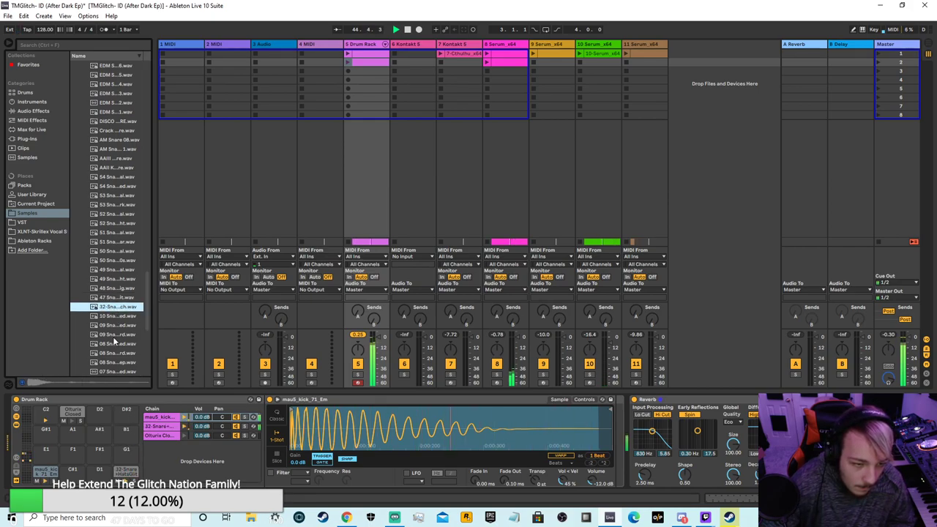
- Audition the 09 and 08 snare samples and load the 08 Sna…ed.wav sample onto the D#1 pad
left_click(115, 325)
left_click(115, 334)
left_click(109, 354)
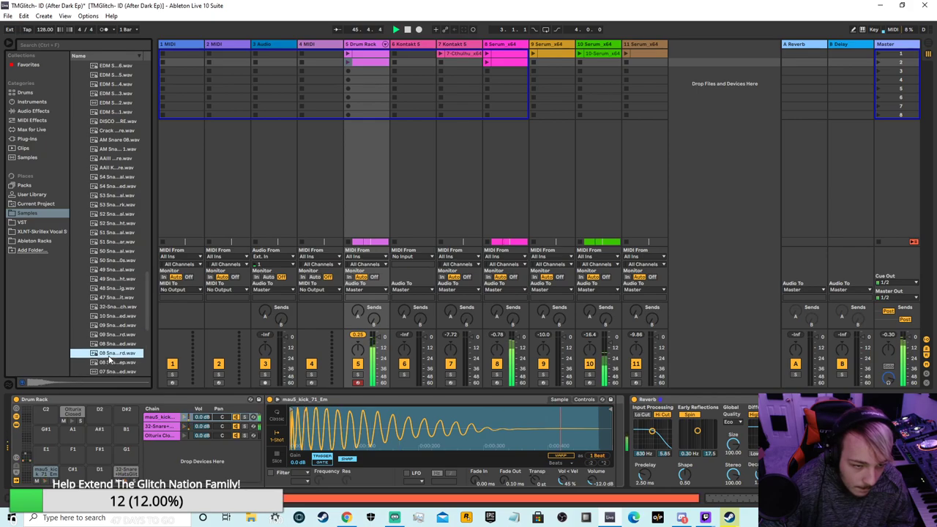
left_click(108, 343)
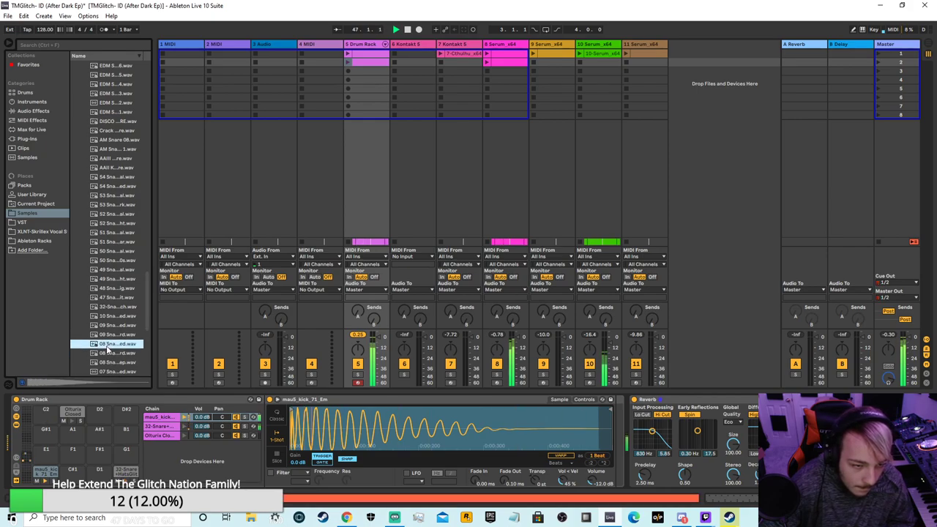
left_click_drag(108, 346, 135, 483)
- Audition the 06 and 05 snare samples, and load the 05 Sna…ed.wav sample onto the D#1 pad
scroll(117, 350, "down", 5)
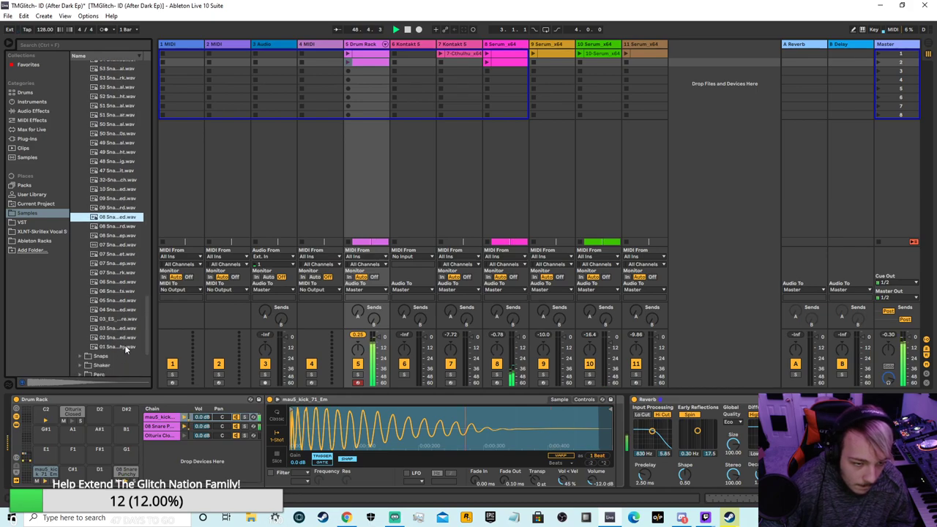
left_click(116, 291)
left_click(114, 300)
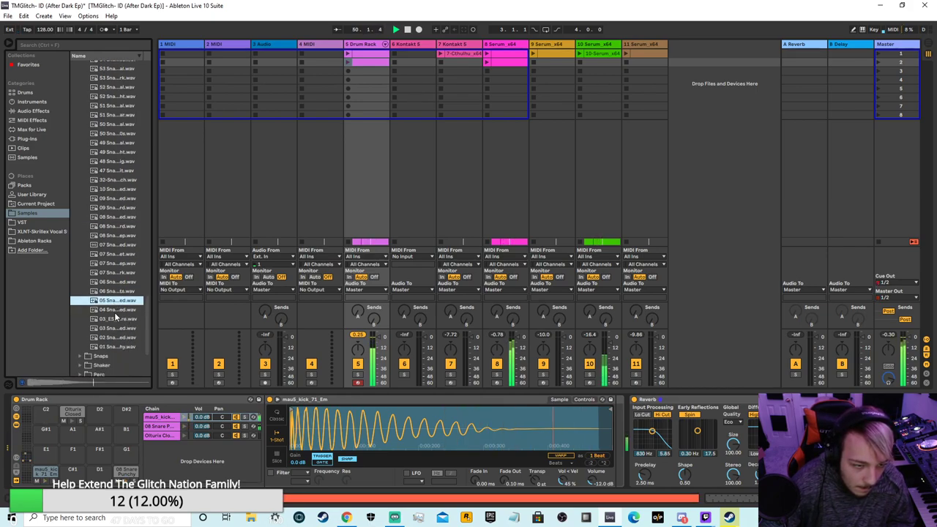
left_click_drag(114, 306, 124, 476)
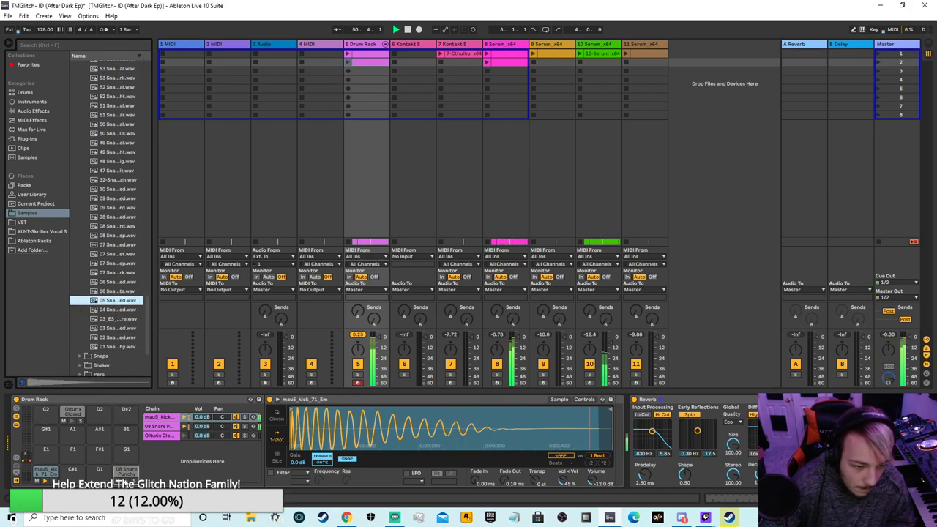
- Audition the two 03 snare samples and replace the D#1 pad's sample with 03 Sna…ed.wav
left_click(115, 319)
left_click(113, 328)
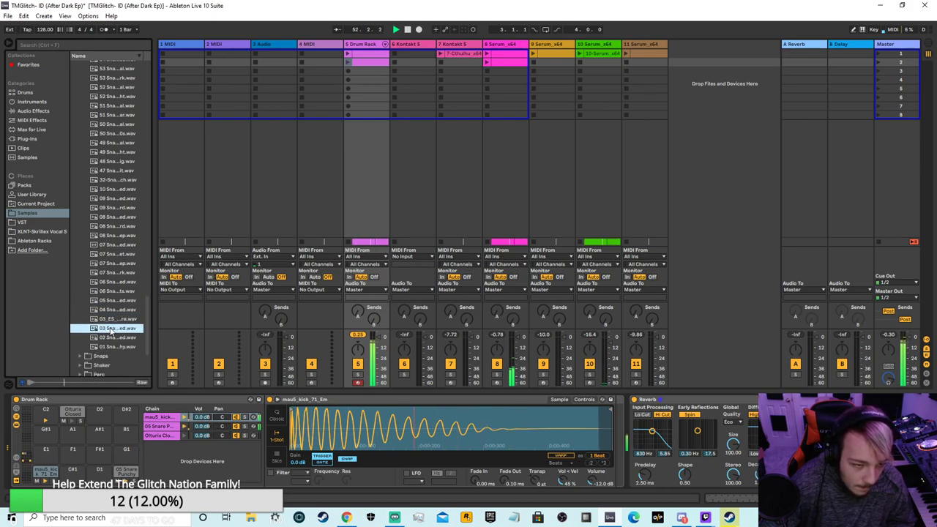
left_click_drag(110, 330, 134, 480)
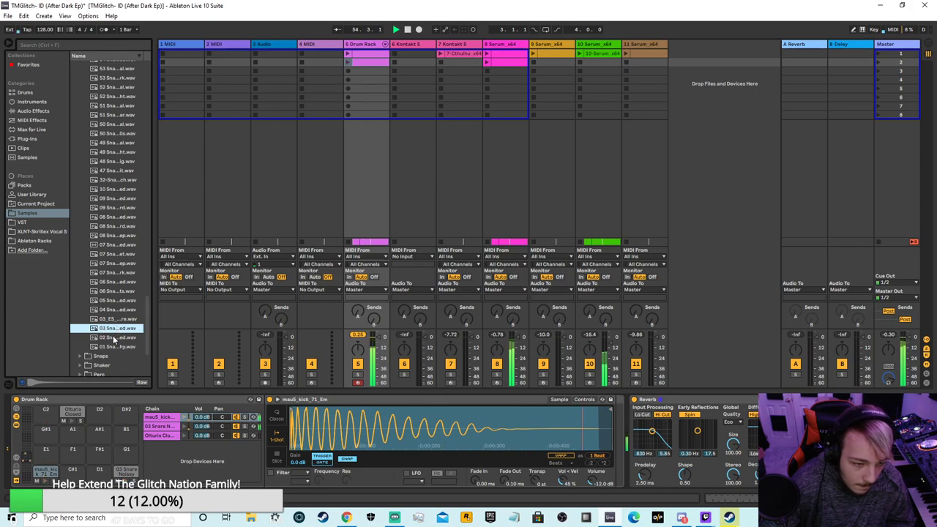
- Audition the 08 and 07 snares, load 07 Sna…et.wav onto the D#1 pad, and return to Arrangement view
scroll(114, 263, "up", 2)
left_click(115, 265)
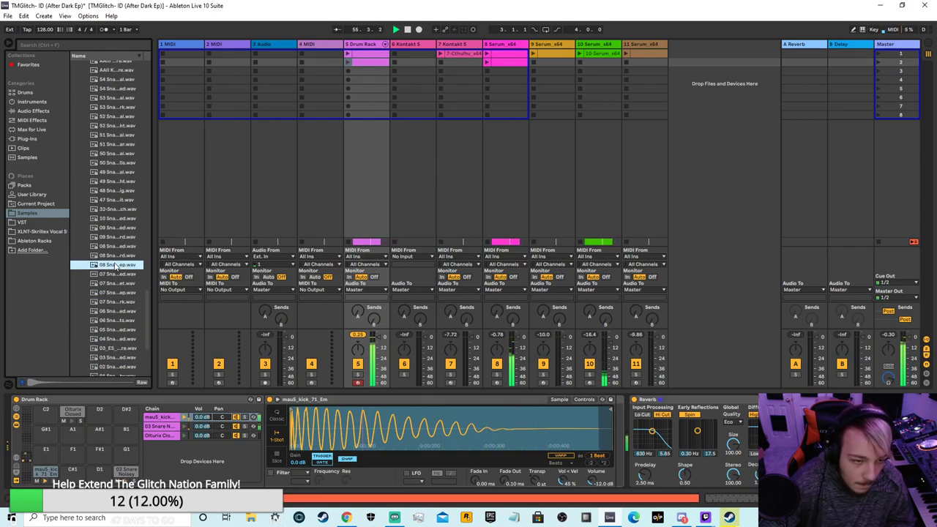
left_click(113, 274)
left_click(111, 292)
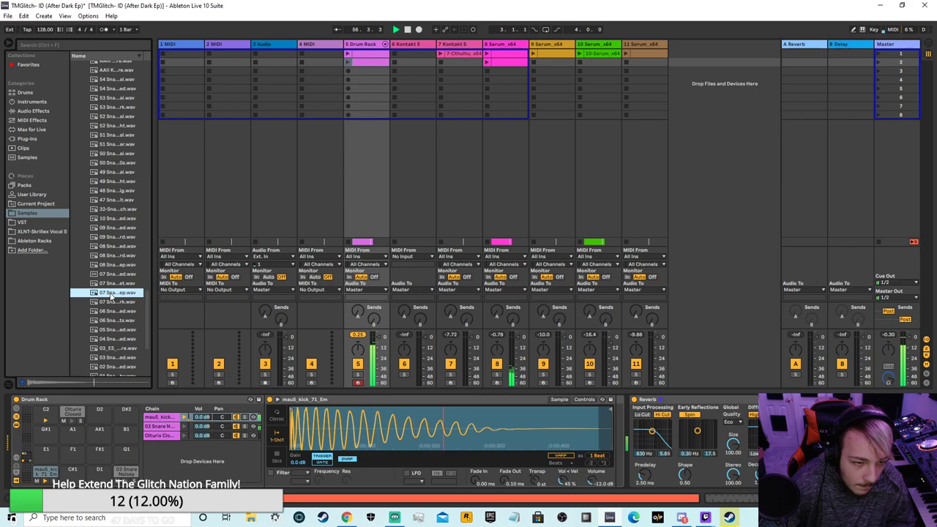
left_click(110, 284)
left_click_drag(111, 287, 117, 468)
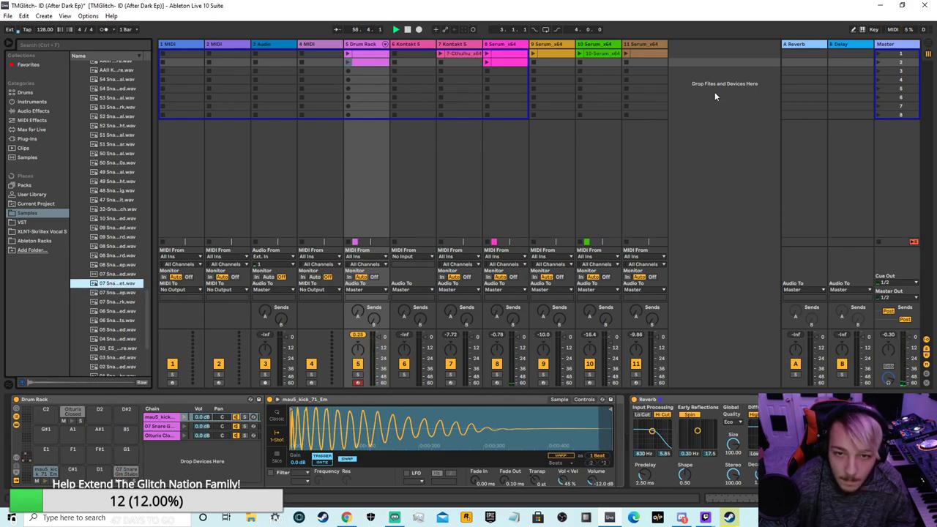
left_click(928, 54)
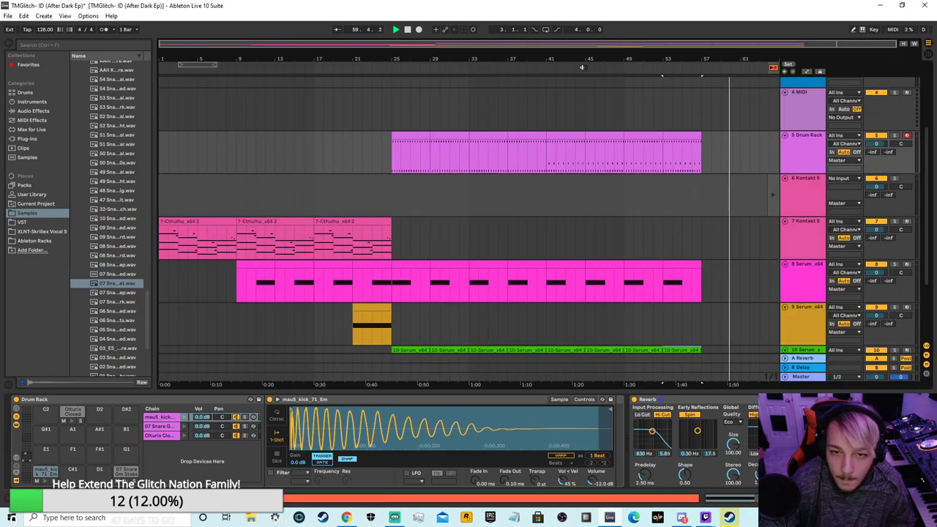
- Restart playback near bar 40, audition the 09 and 08 snares, and load 08 Sna…rd.wav onto the D#1 pad
key("space")
key("space")
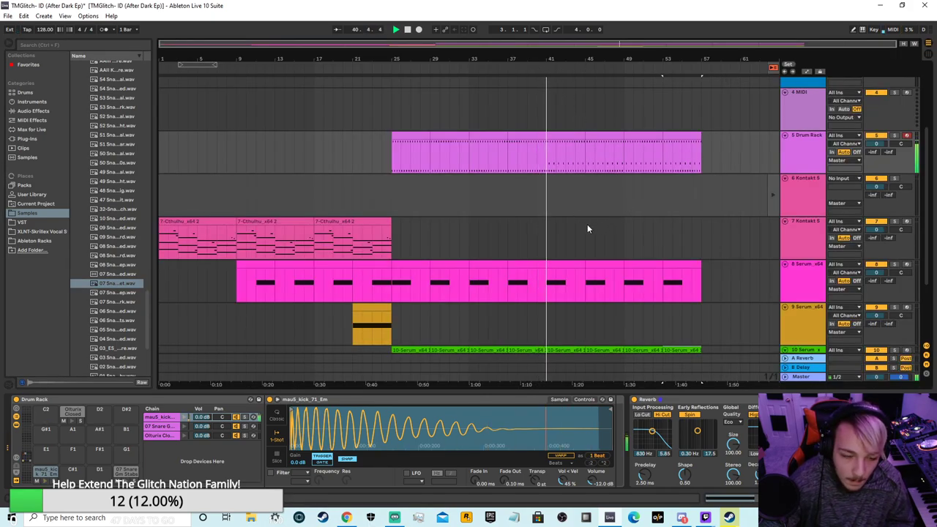
scroll(124, 235, "up", 1)
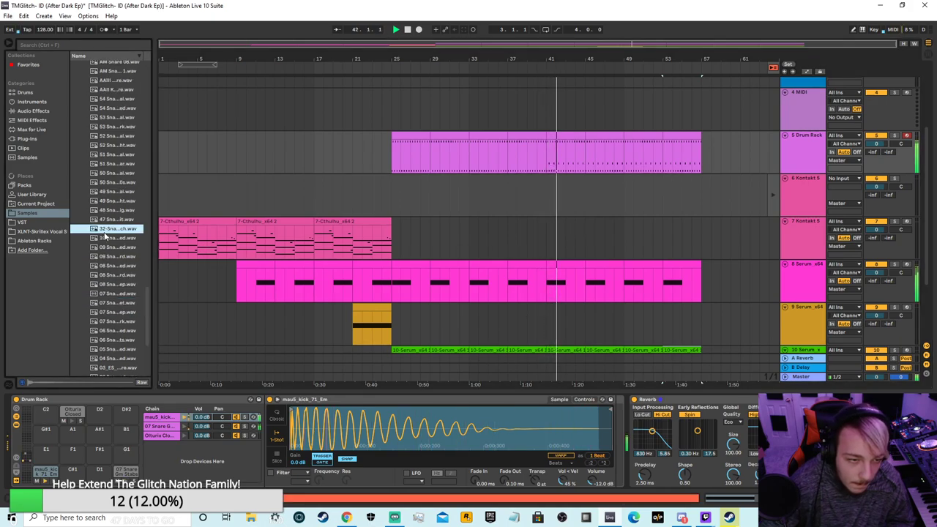
left_click(114, 257)
left_click(113, 266)
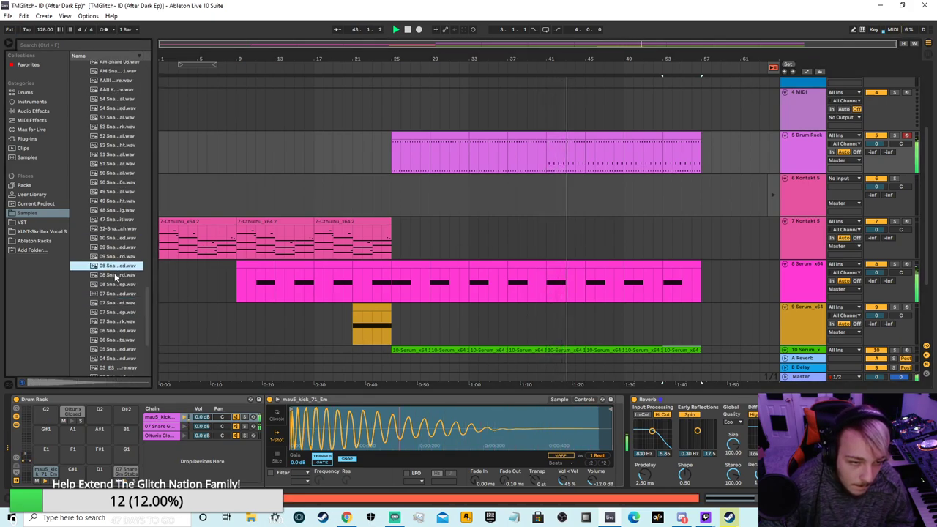
left_click(113, 274)
left_click(114, 284)
left_click(114, 275)
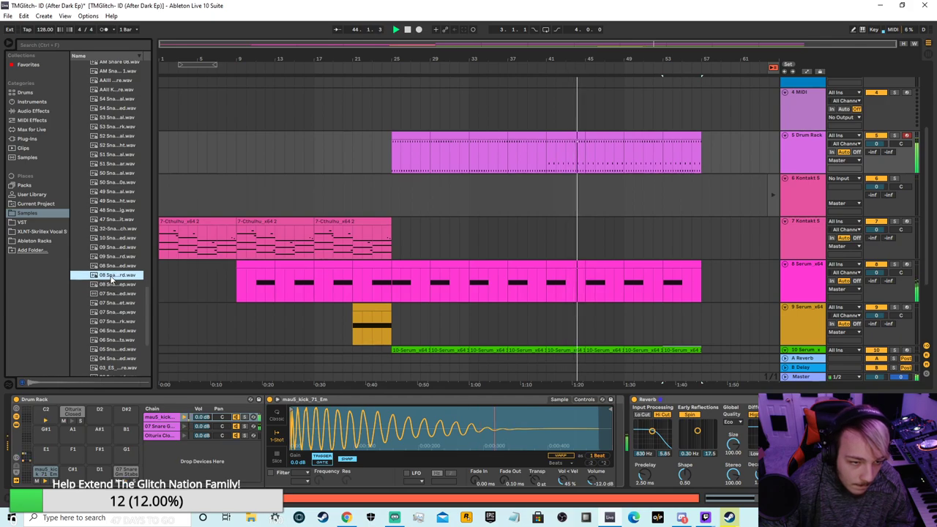
left_click_drag(136, 458, 128, 469)
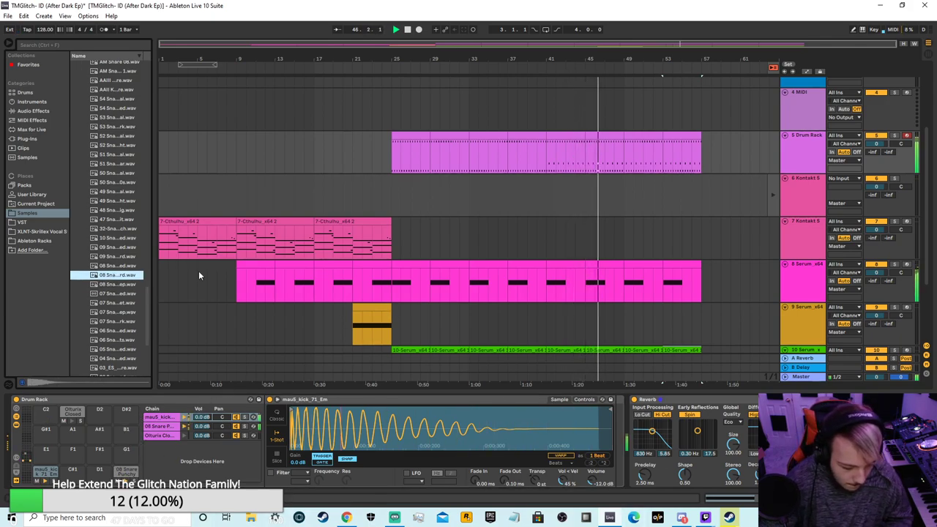
- Audition the snares numbered 53 to 49 and load the 49 Sna…al.wav sample onto the D#1 pad
scroll(109, 228, "up", 2)
left_click(110, 192)
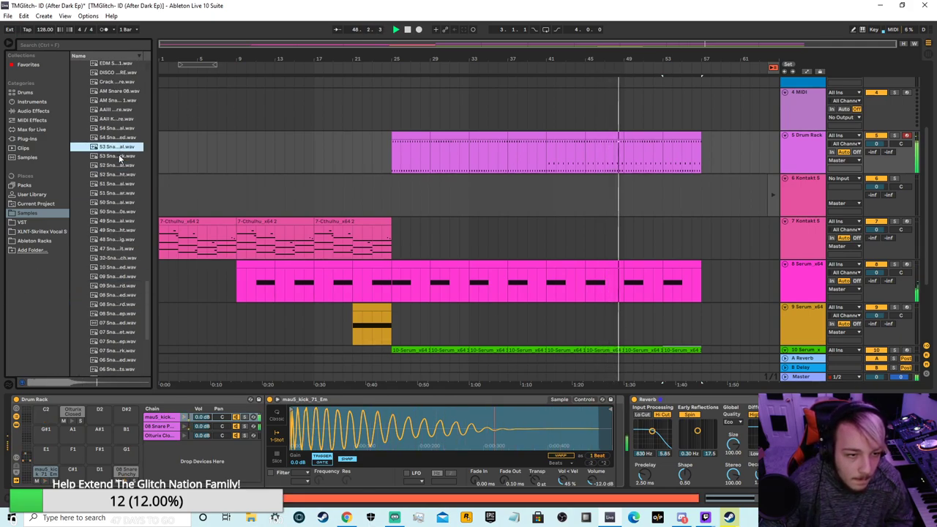
left_click(113, 212)
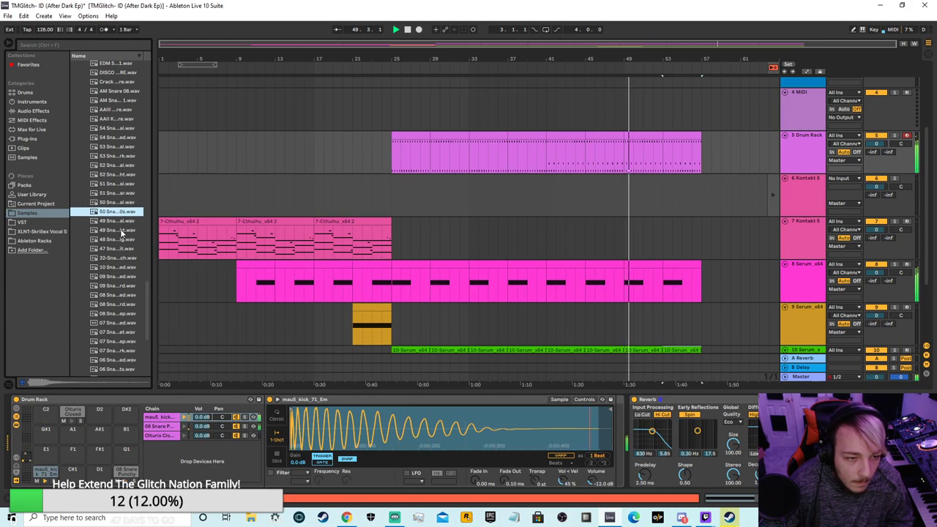
left_click(121, 230)
left_click(116, 221)
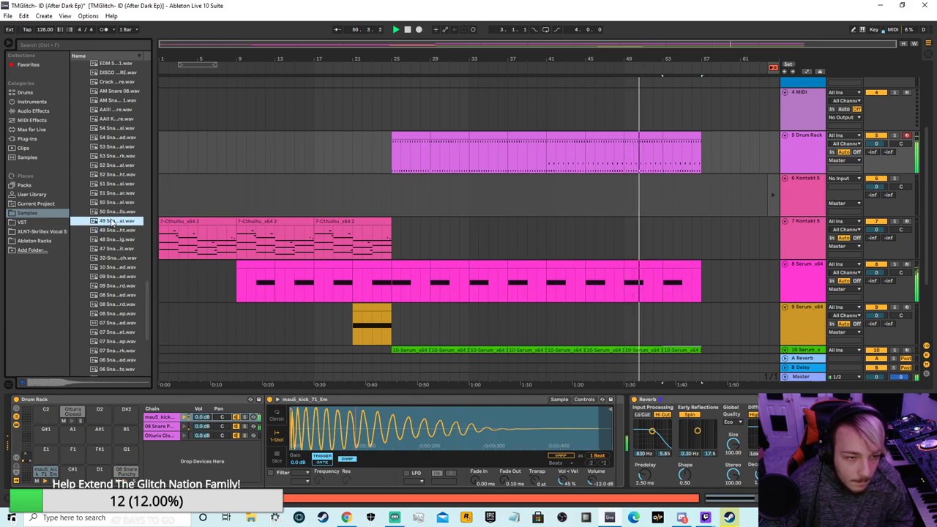
scroll(111, 232, "up", 1)
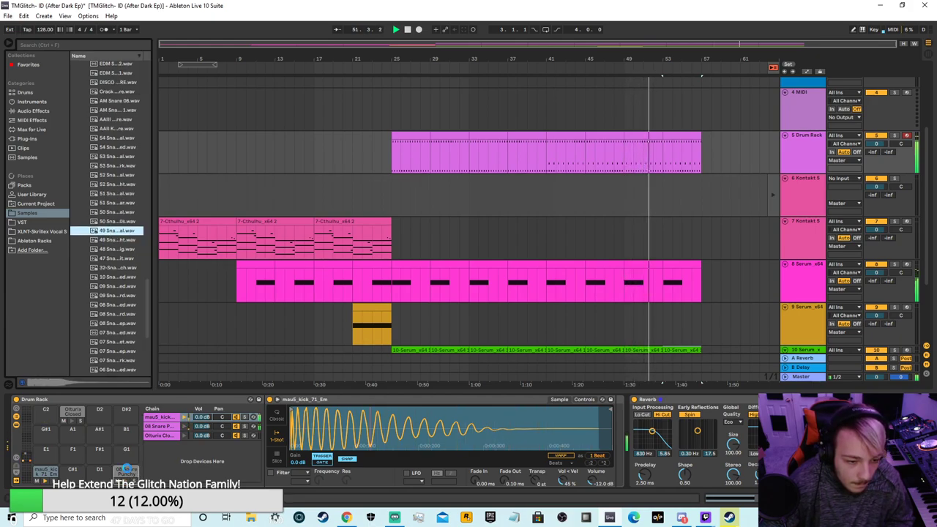
- Audition the EDM snare samples, working up the list to the file just below House …09.wav
scroll(134, 312, "up", 1)
scroll(136, 307, "up", 4)
left_click(114, 190)
left_click(109, 199)
left_click(113, 189)
left_click(114, 170)
left_click(108, 144)
left_click(108, 152)
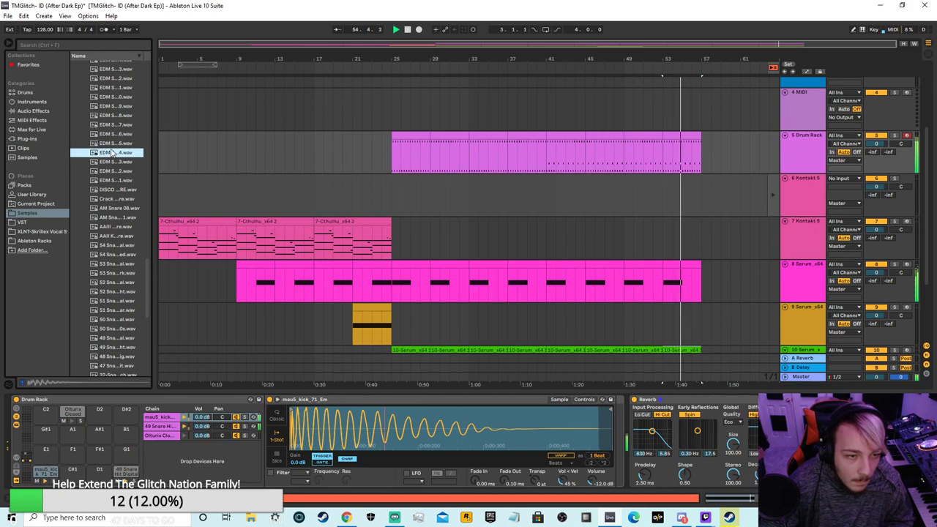
left_click(110, 134)
left_click(104, 87)
scroll(104, 88, "up", 3)
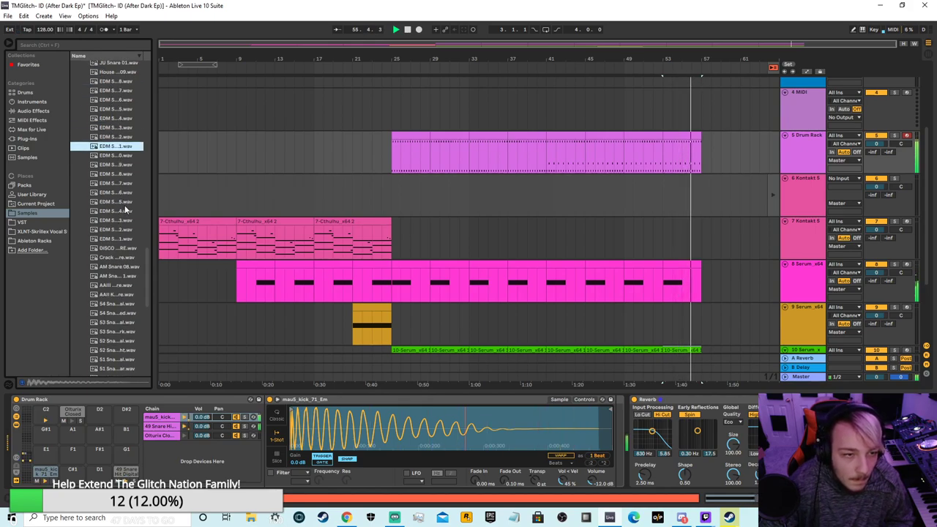
left_click(105, 82)
scroll(109, 90, "up", 4)
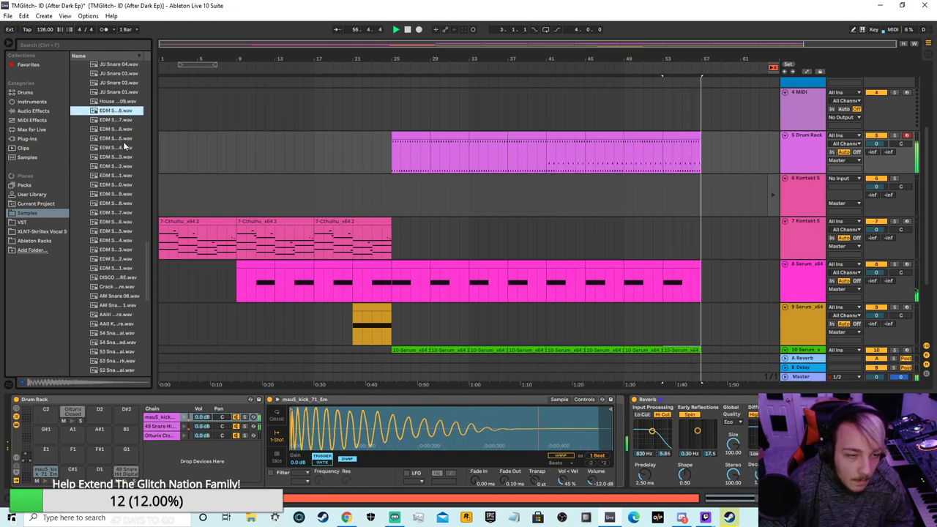
- Audition the JU Snare samples between JU Snare 02 and JU Snare 12
left_click(116, 88)
left_click(117, 105)
left_click(117, 133)
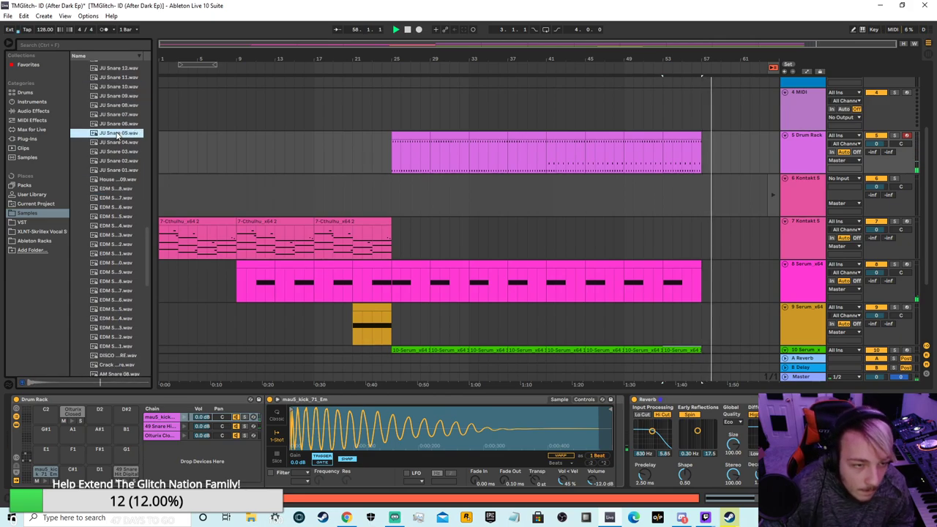
left_click(119, 143)
key("Down")
key("Down")
key("Down")
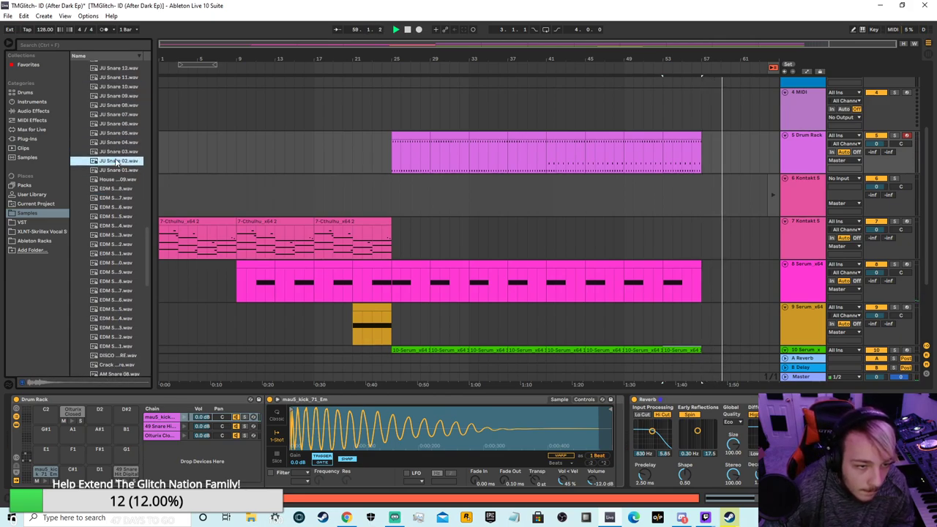
left_click(121, 96)
left_click(117, 68)
scroll(119, 93, "up", 2)
- Audition the snares further up the list, from the higher-numbered JU Snares to the NBM79 files
left_click(120, 89)
scroll(120, 86, "up", 2)
left_click(122, 82)
left_click(121, 73)
left_click(120, 65)
scroll(121, 71, "up", 2)
left_click(123, 77)
left_click(120, 85)
left_click(117, 96)
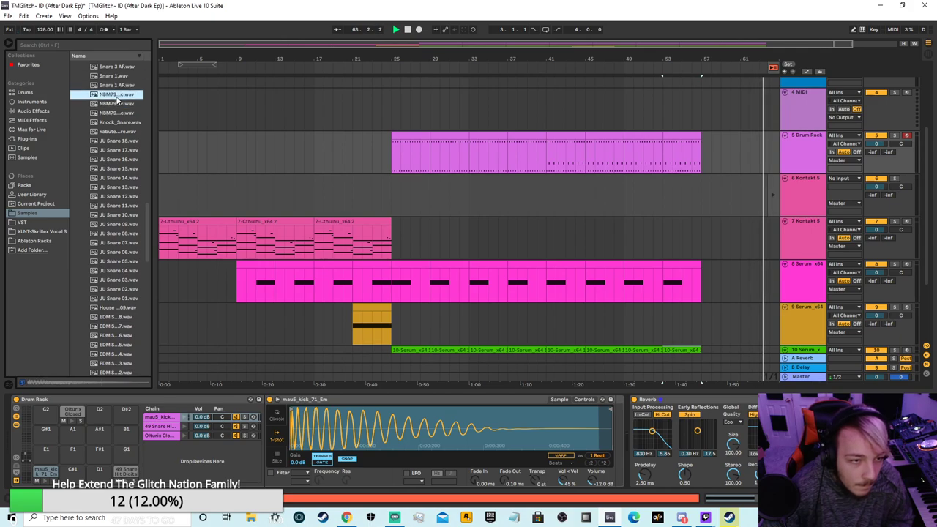
double_click(112, 86)
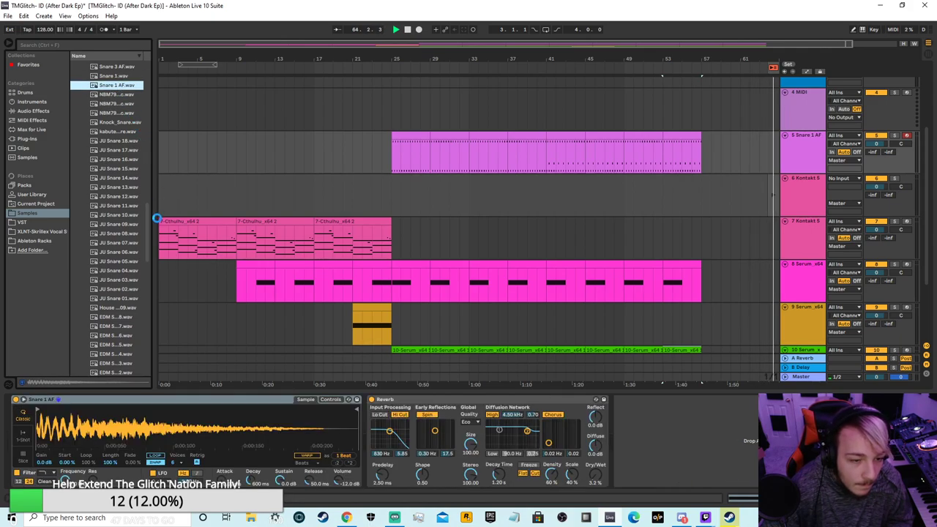
left_click(25, 15)
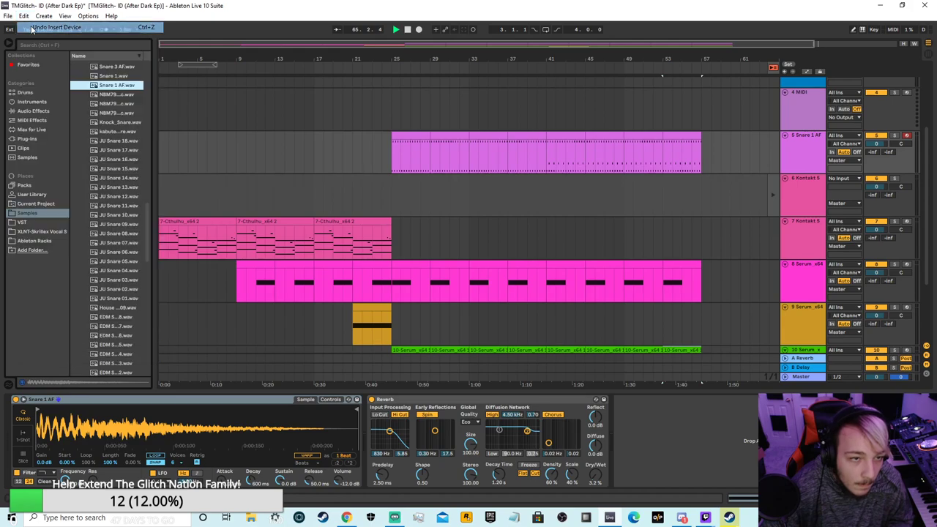
left_click(31, 28)
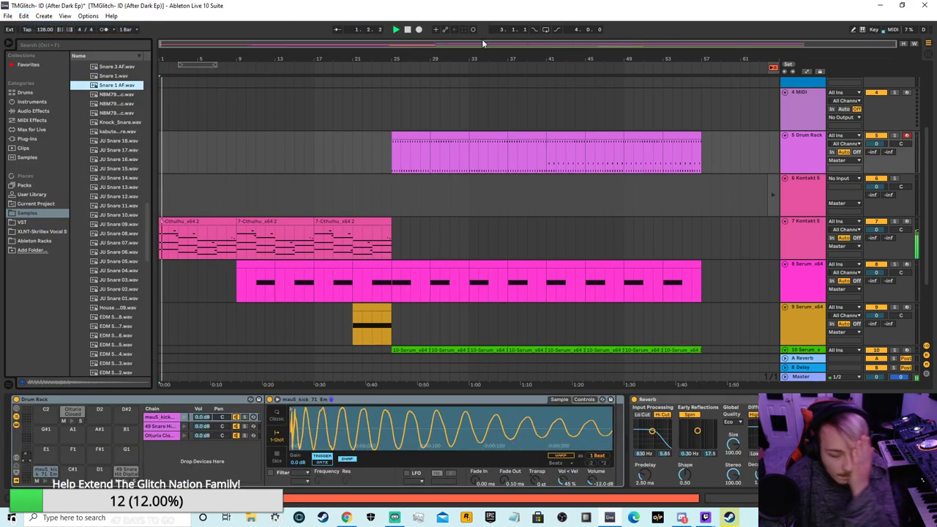
- Play the arrangement from about bar 36 and again from about bar 21, examining the transition at bar 25
left_click(502, 81)
key("space")
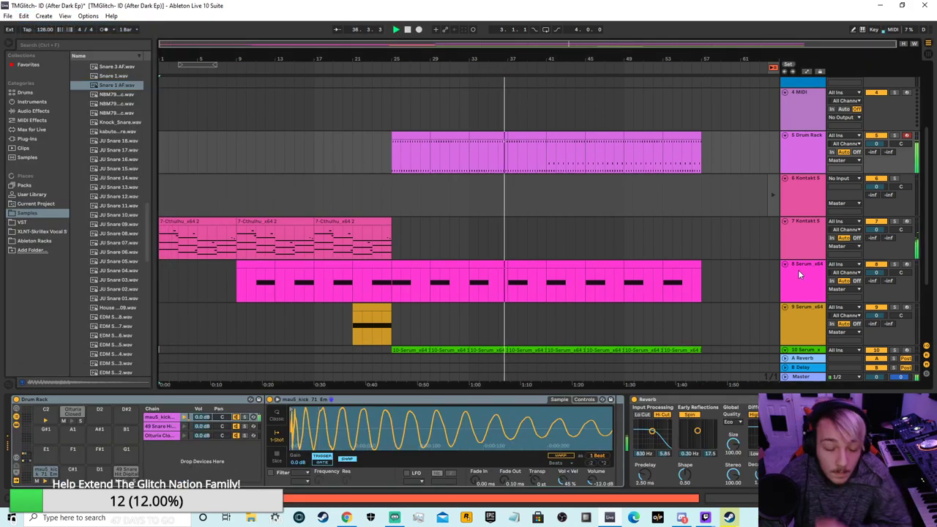
left_click(356, 72)
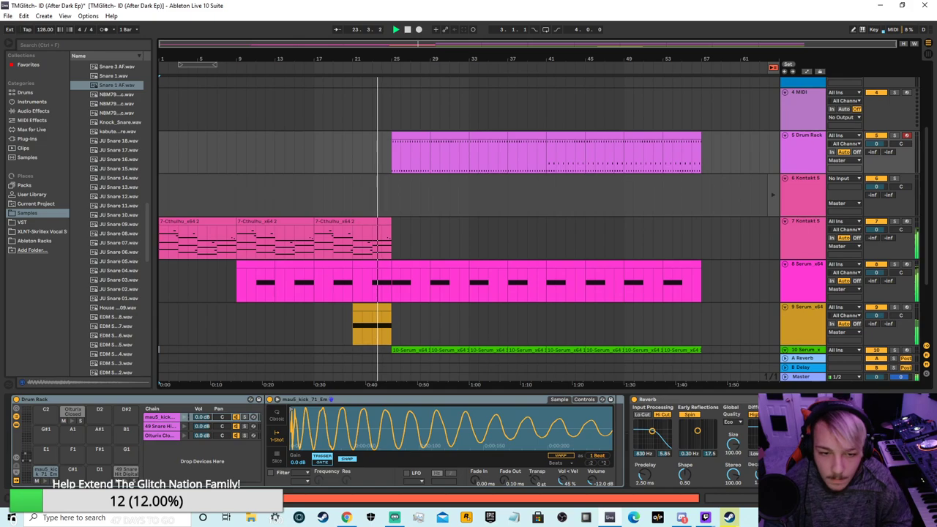
left_click_drag(422, 46, 426, 86)
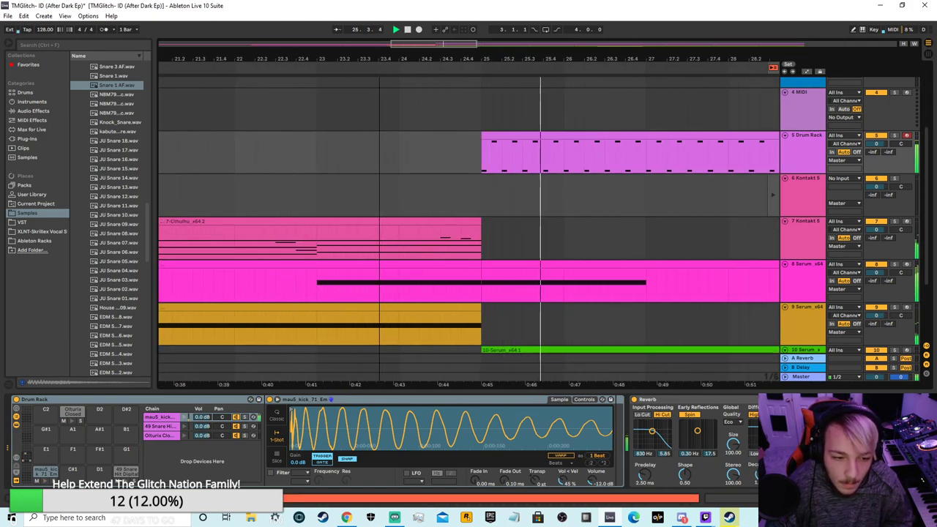
left_click_drag(433, 45, 406, 32)
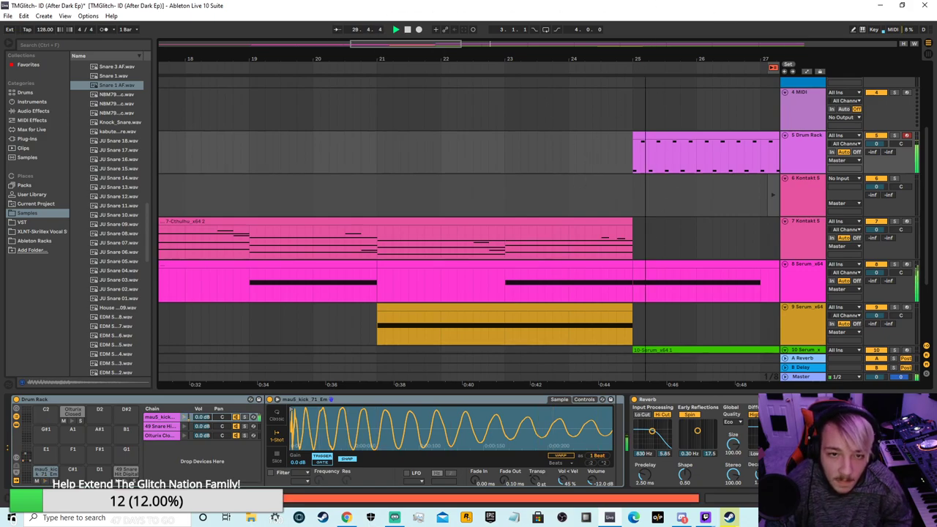
- Export the Master track as a WAV from bar 1 with a render length of 40 bars, and reveal the desktop
left_click_drag(406, 43, 406, 14)
scroll(524, 114, "down", 2)
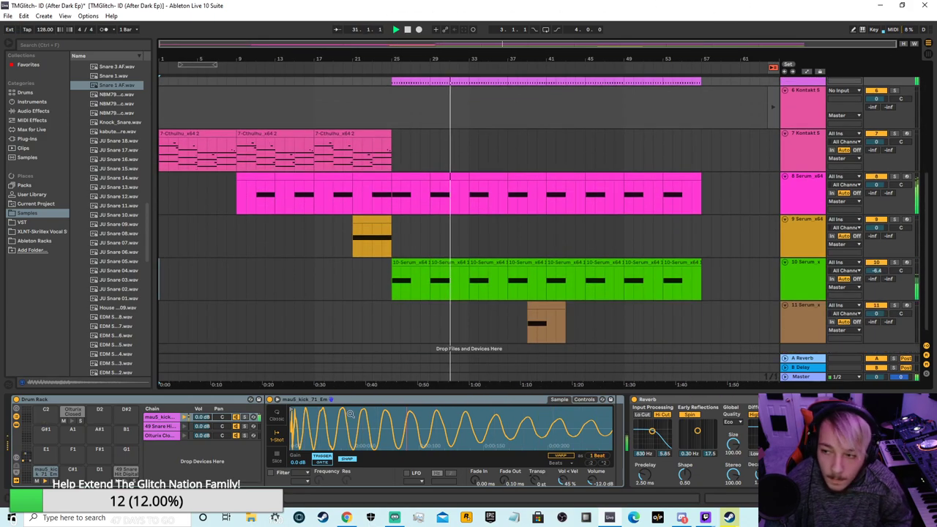
scroll(524, 260, "up", 4)
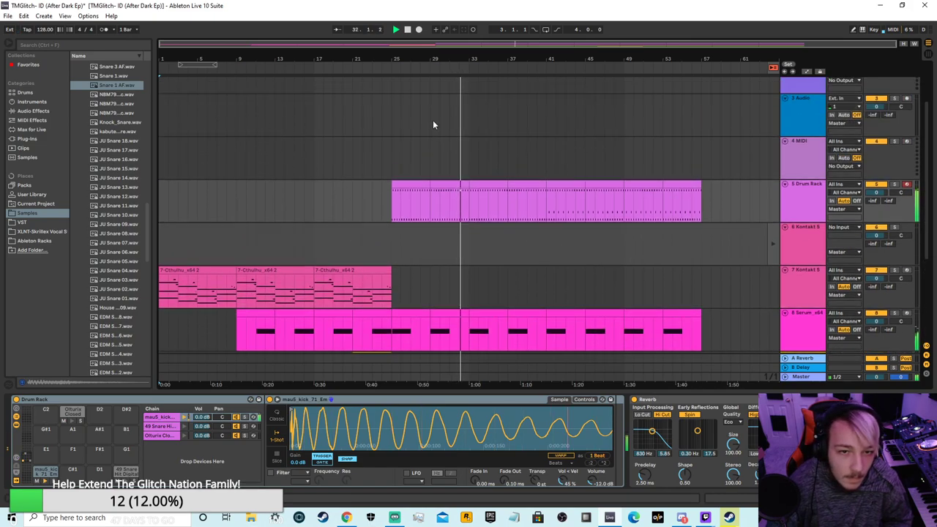
left_click(8, 15)
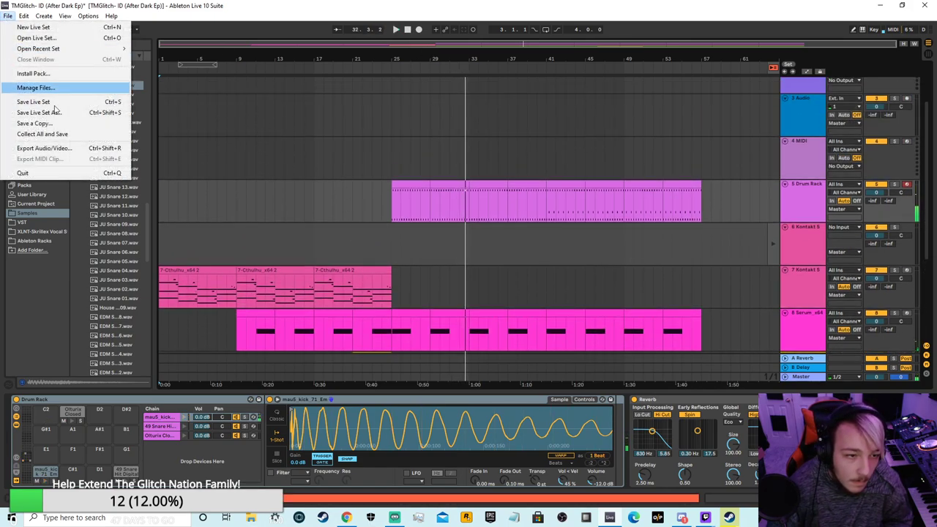
left_click(51, 147)
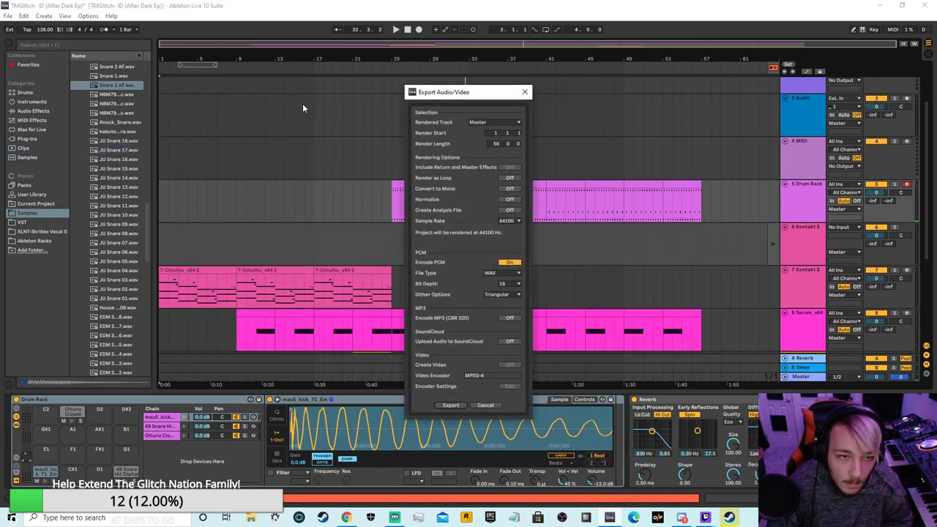
left_click_drag(422, 93, 740, 152)
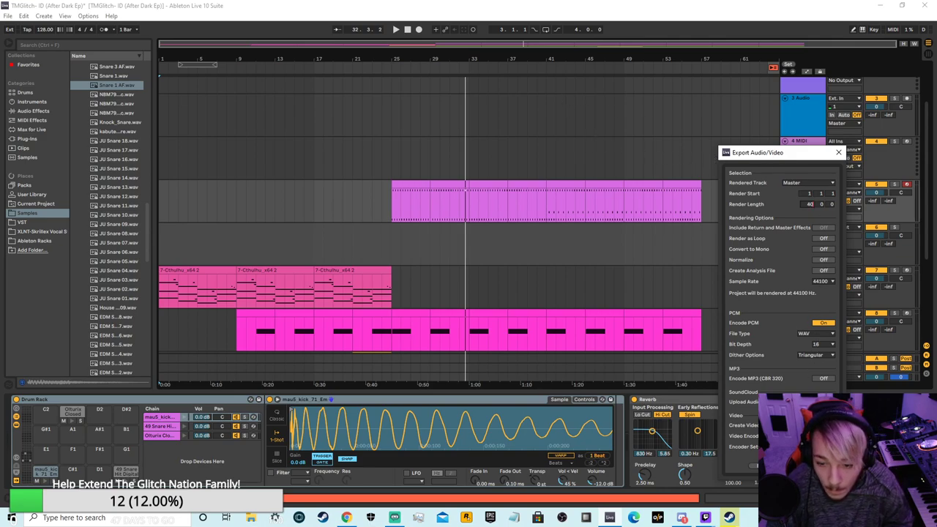
key("Return")
key("Return")
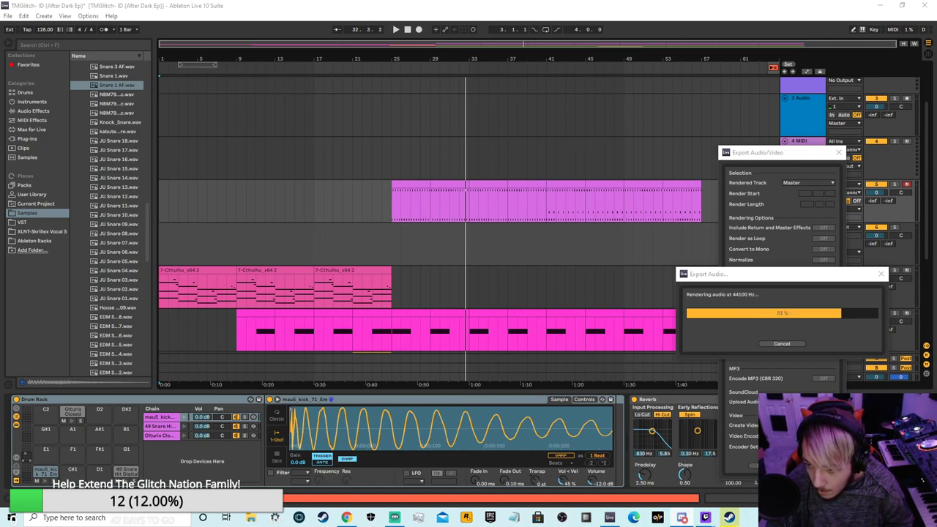
left_click(880, 5)
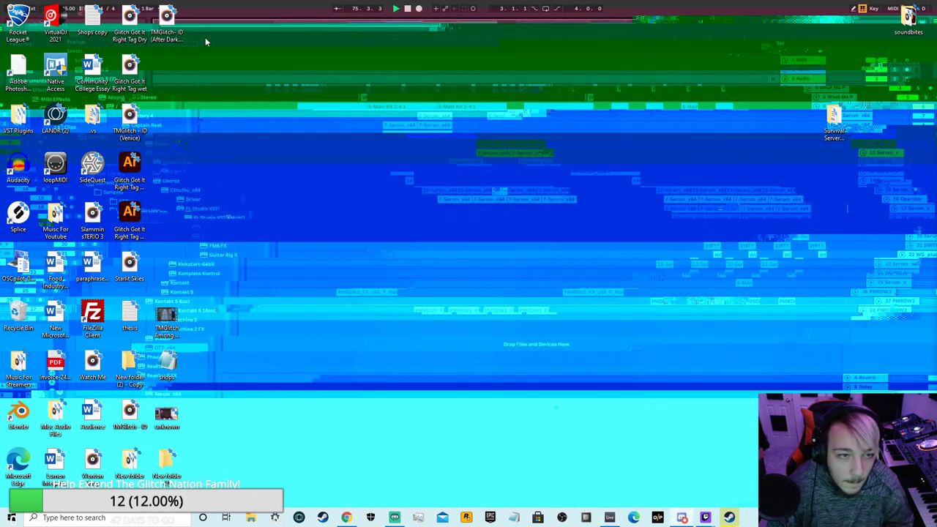